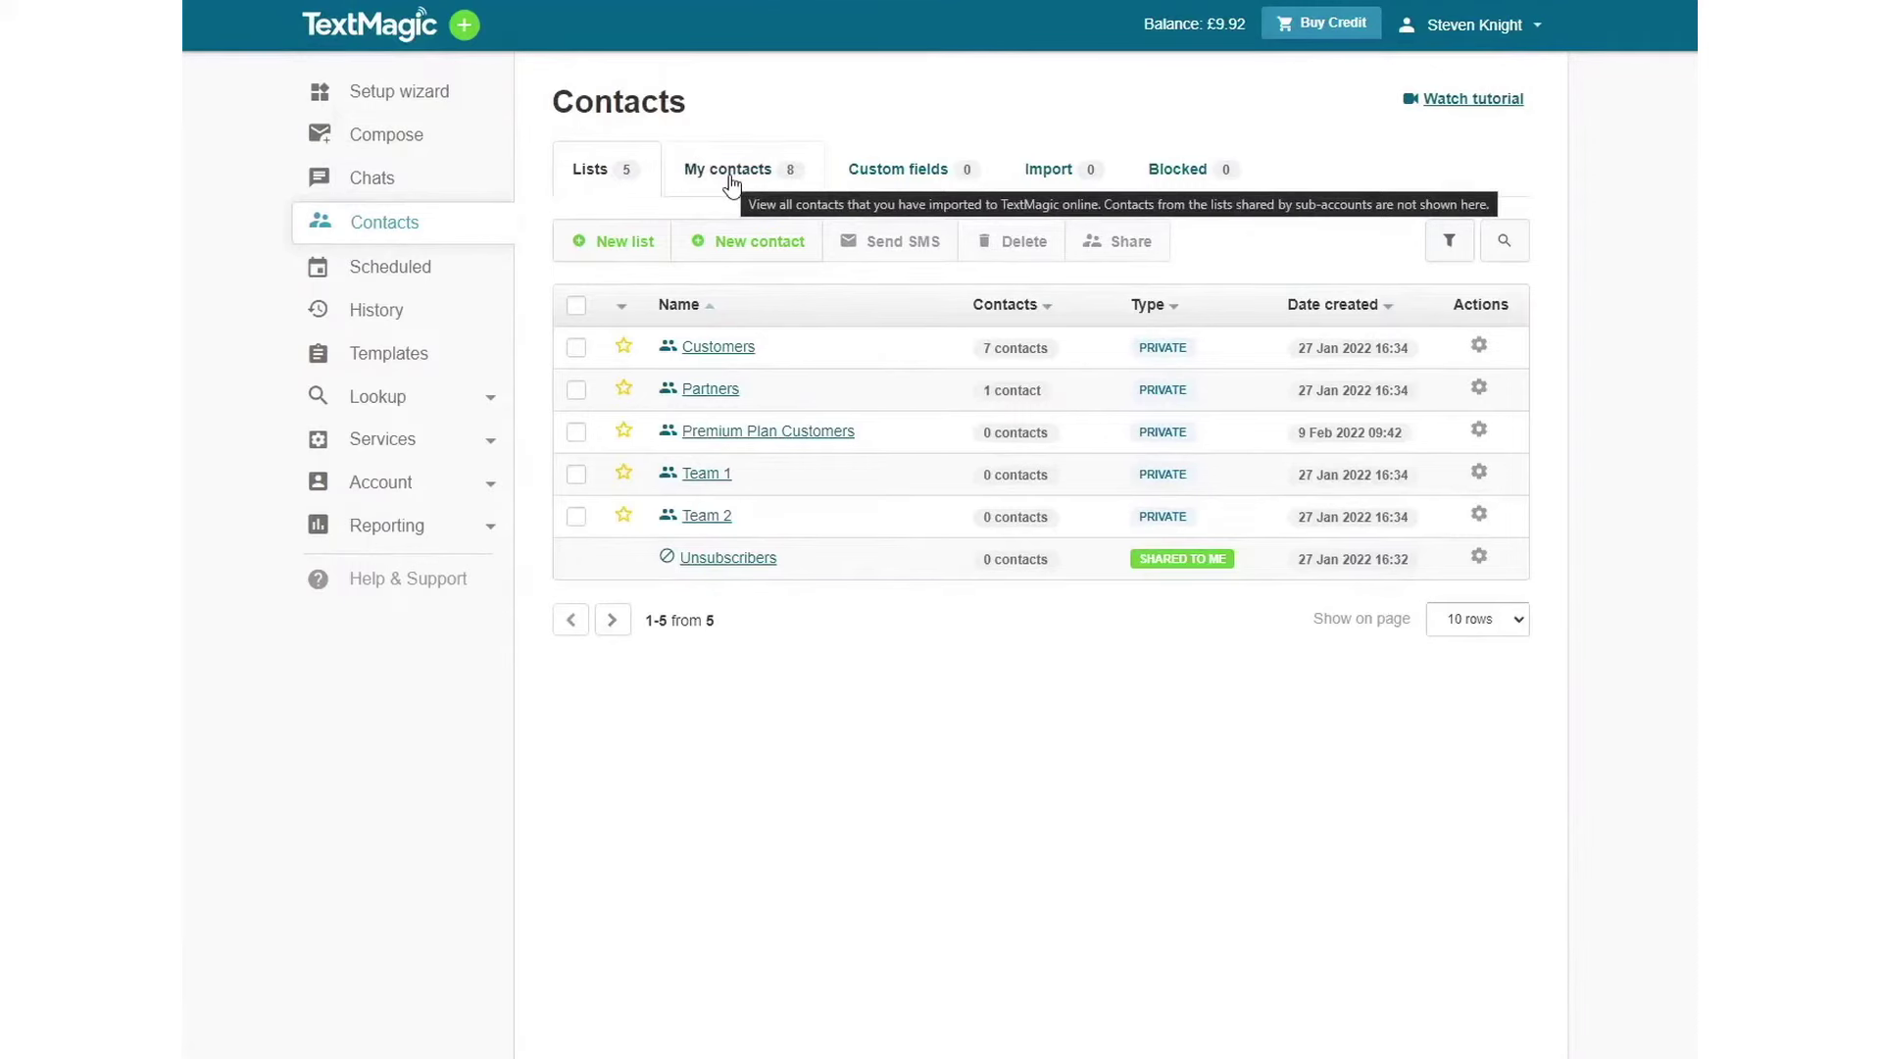
Dismiss the add-contact choices, then review TextMagic's credit purchase page and pricing calculator.
{"action": "left_click", "coordinate": [743, 243]}
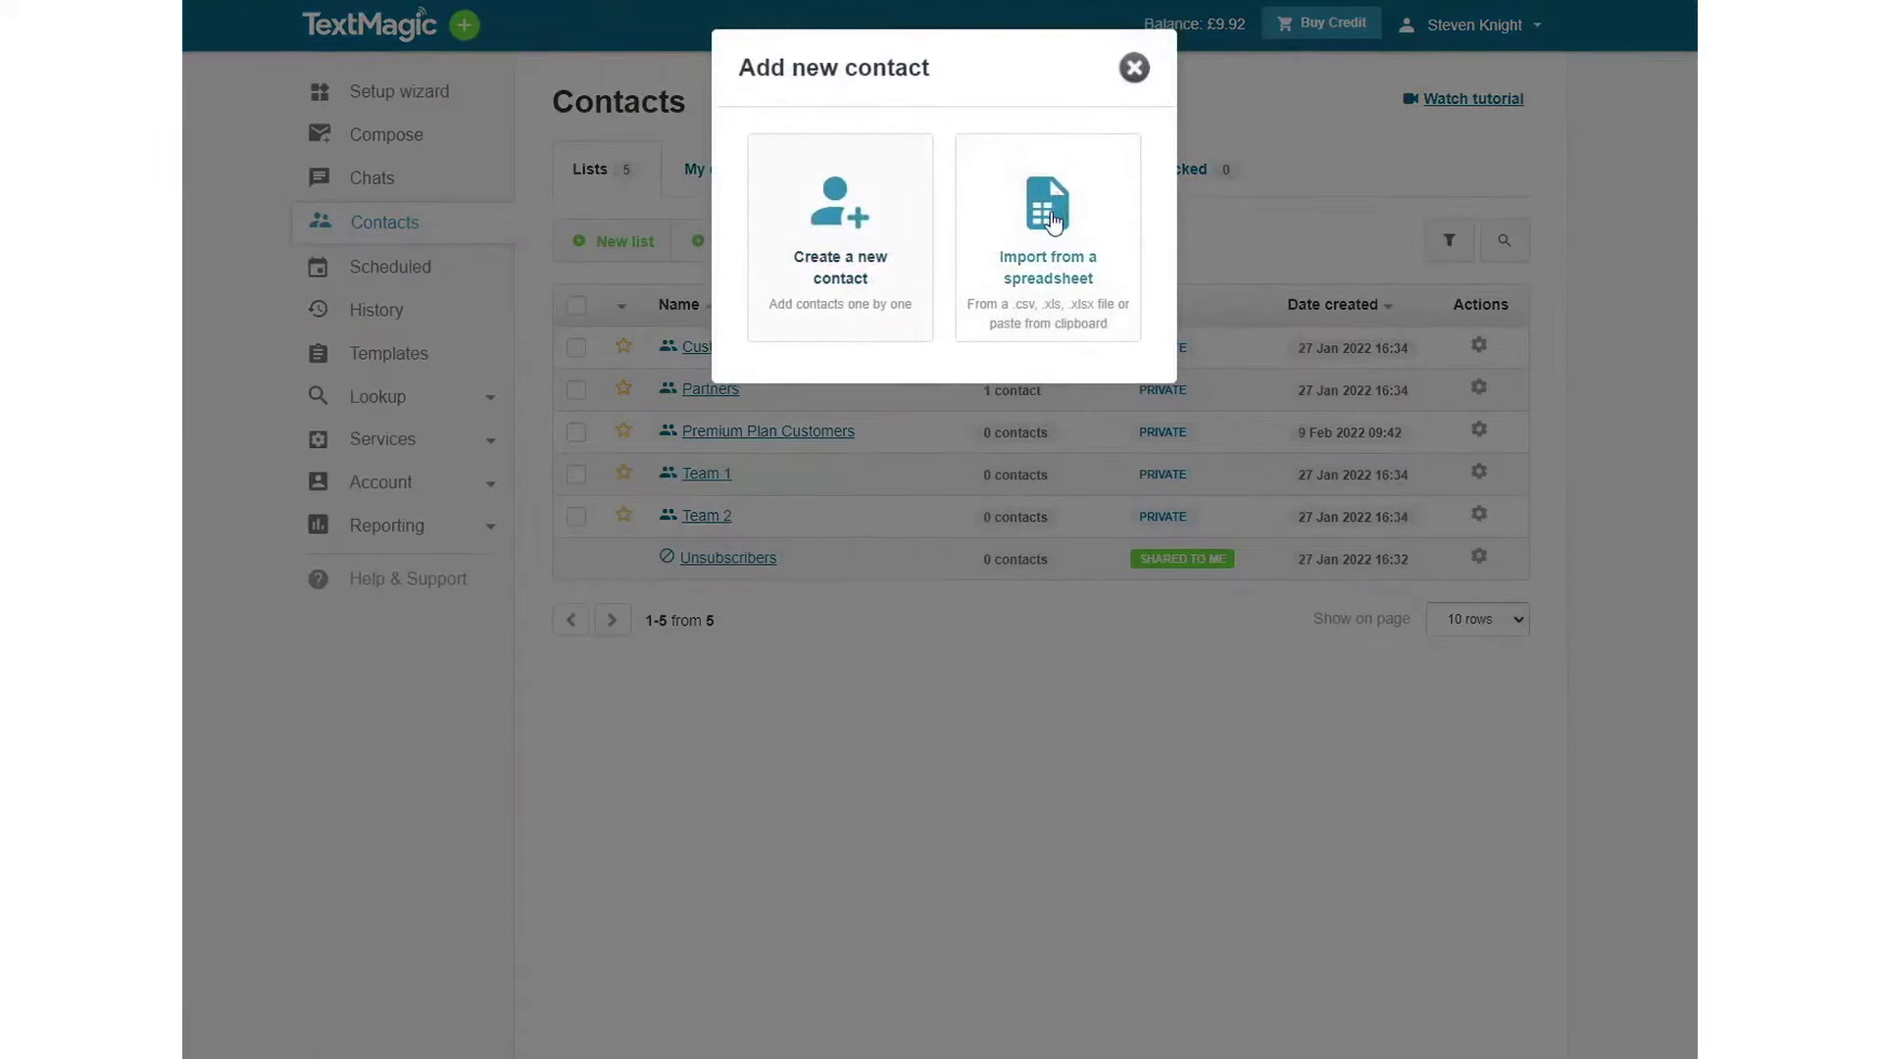
{"action": "left_click", "coordinate": [1134, 68]}
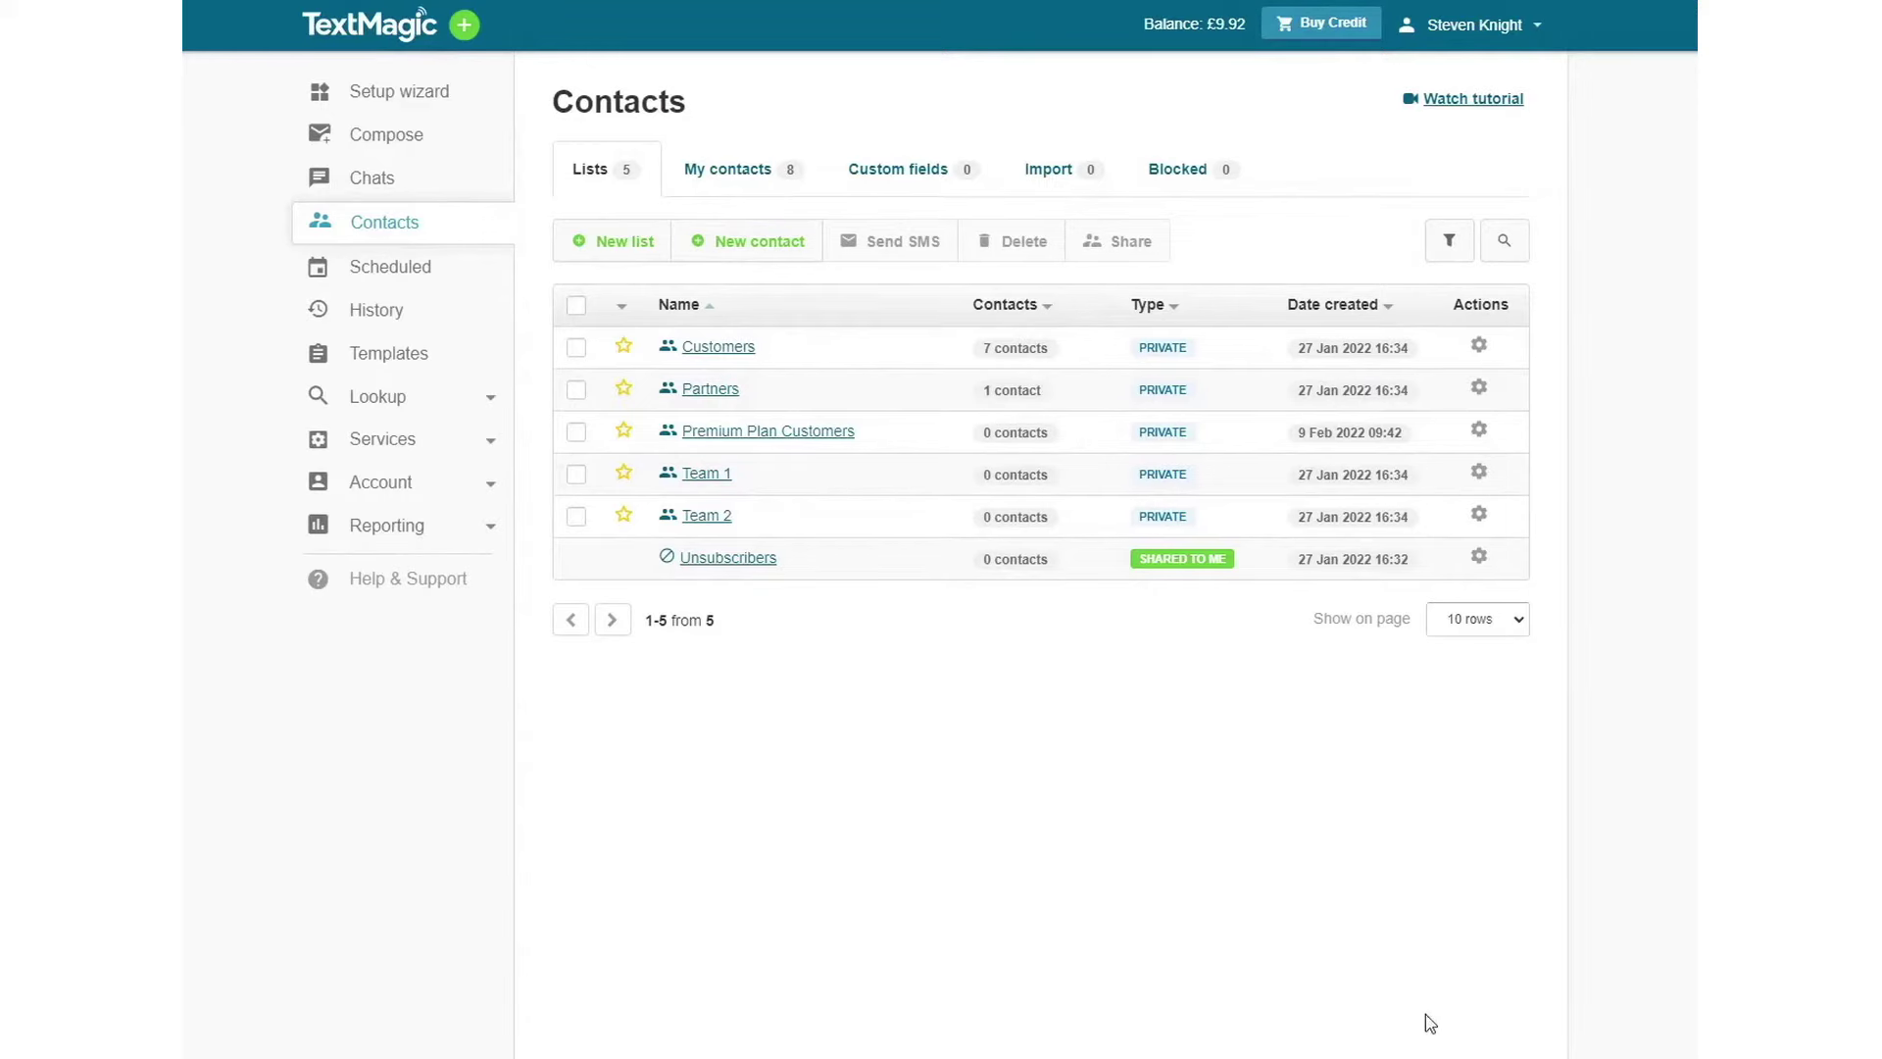
{"action": "left_click", "coordinate": [1330, 26]}
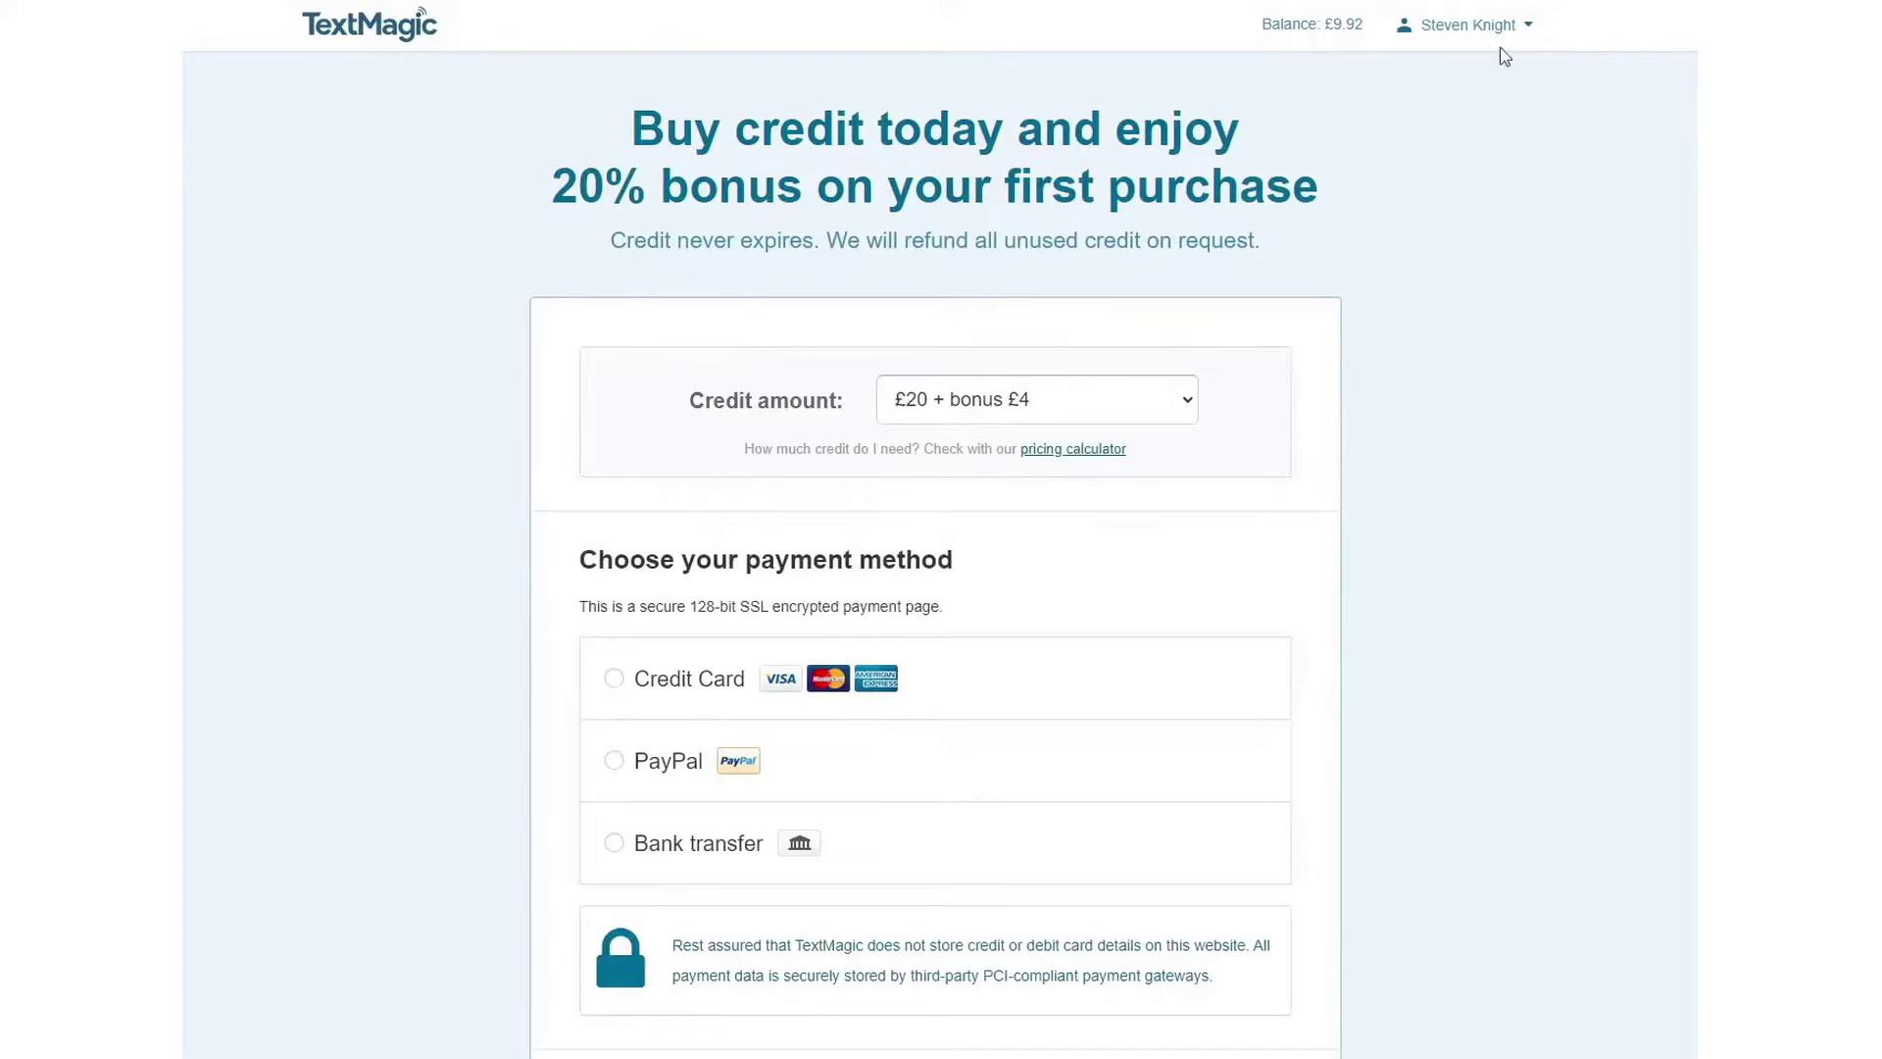
{"action": "left_click", "coordinate": [1064, 455]}
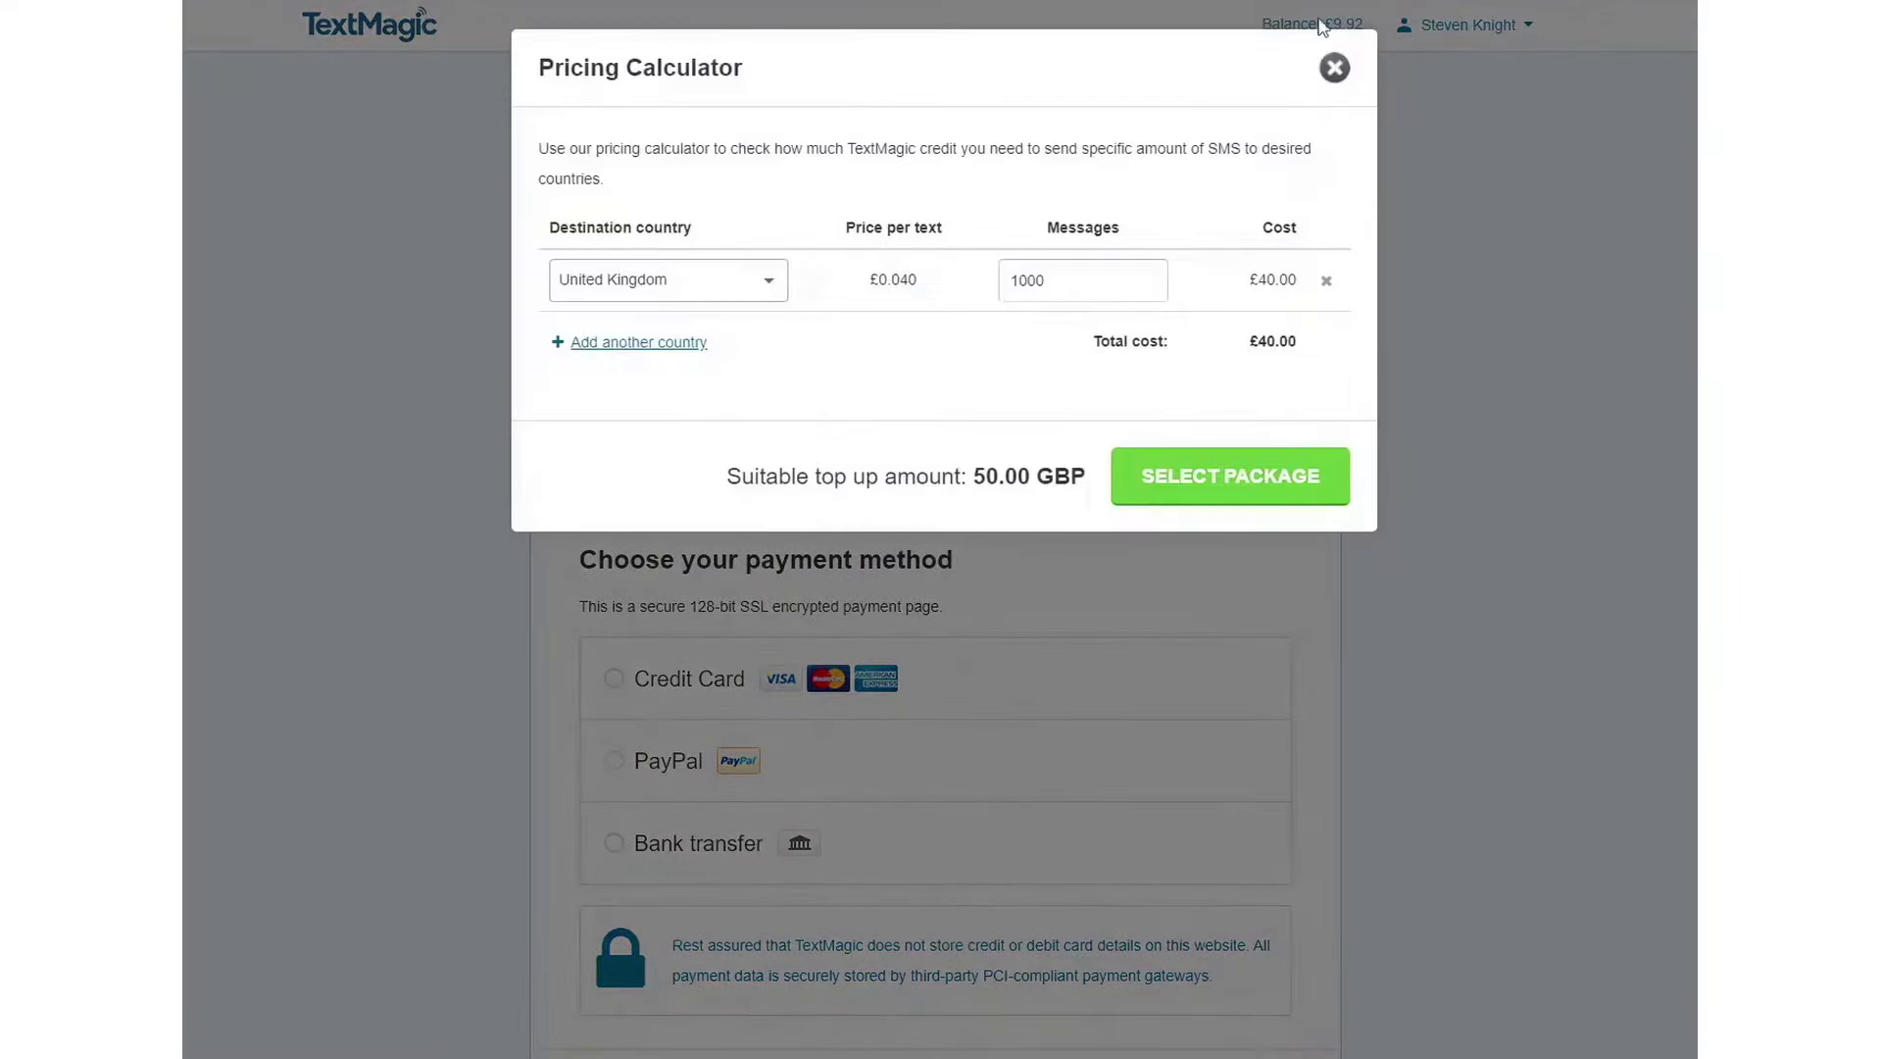
{"action": "left_click", "coordinate": [1334, 67]}
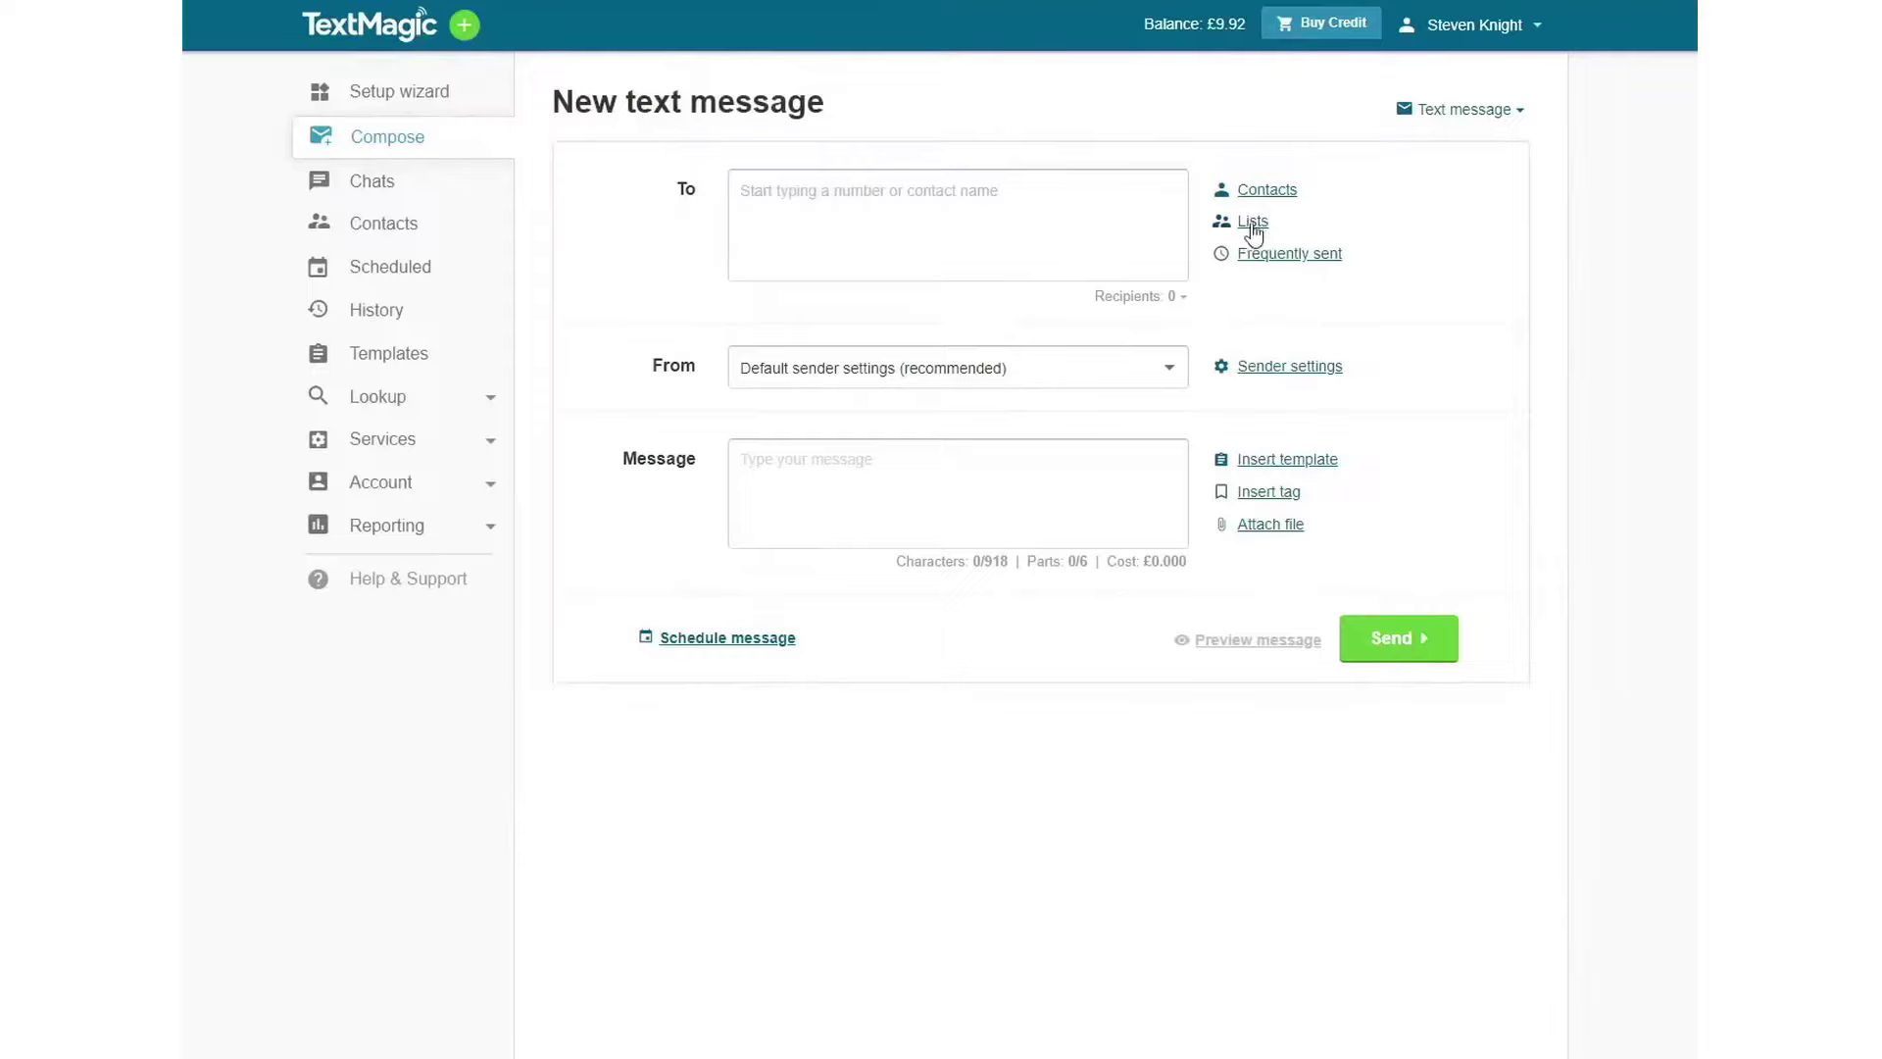
Add the Partners list as recipients, write the MWC 2022 reminder and send it.
{"action": "left_click", "coordinate": [1249, 223]}
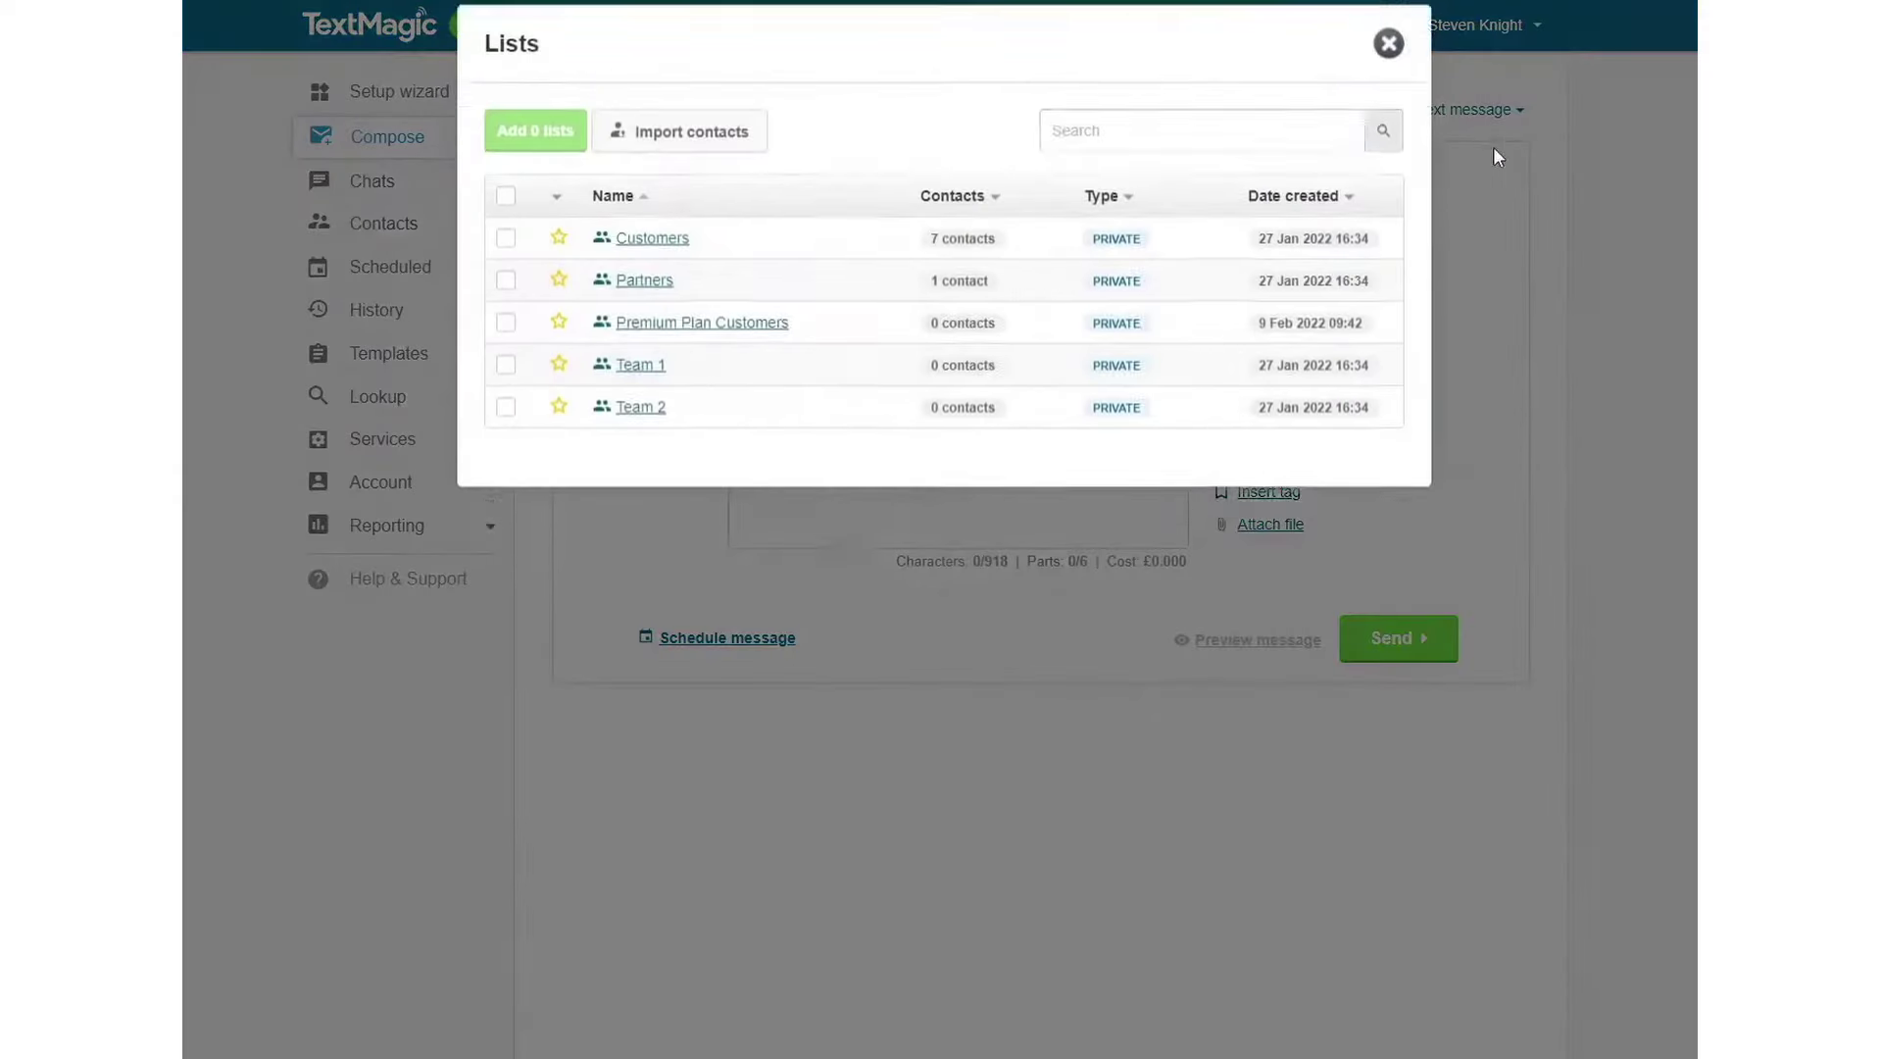
{"action": "left_click", "coordinate": [502, 304]}
{"action": "left_click", "coordinate": [539, 133]}
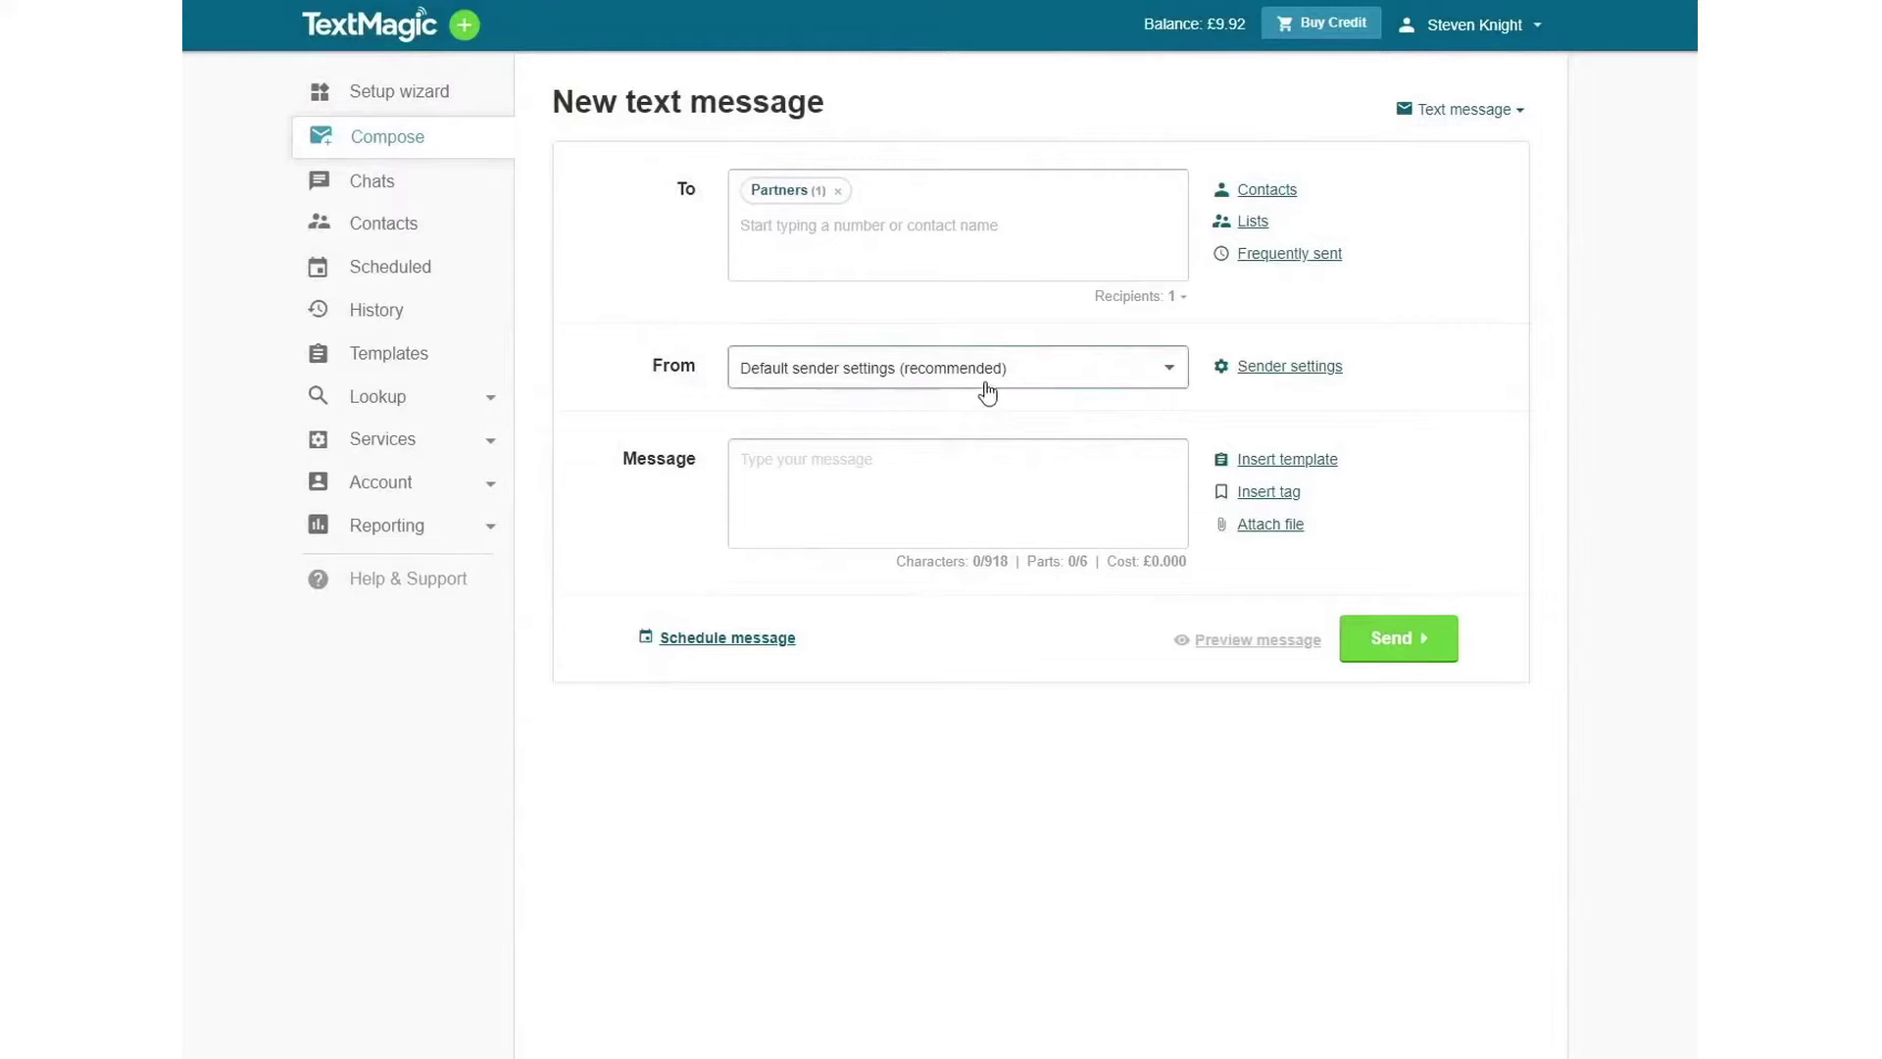
{"action": "left_click", "coordinate": [833, 461]}
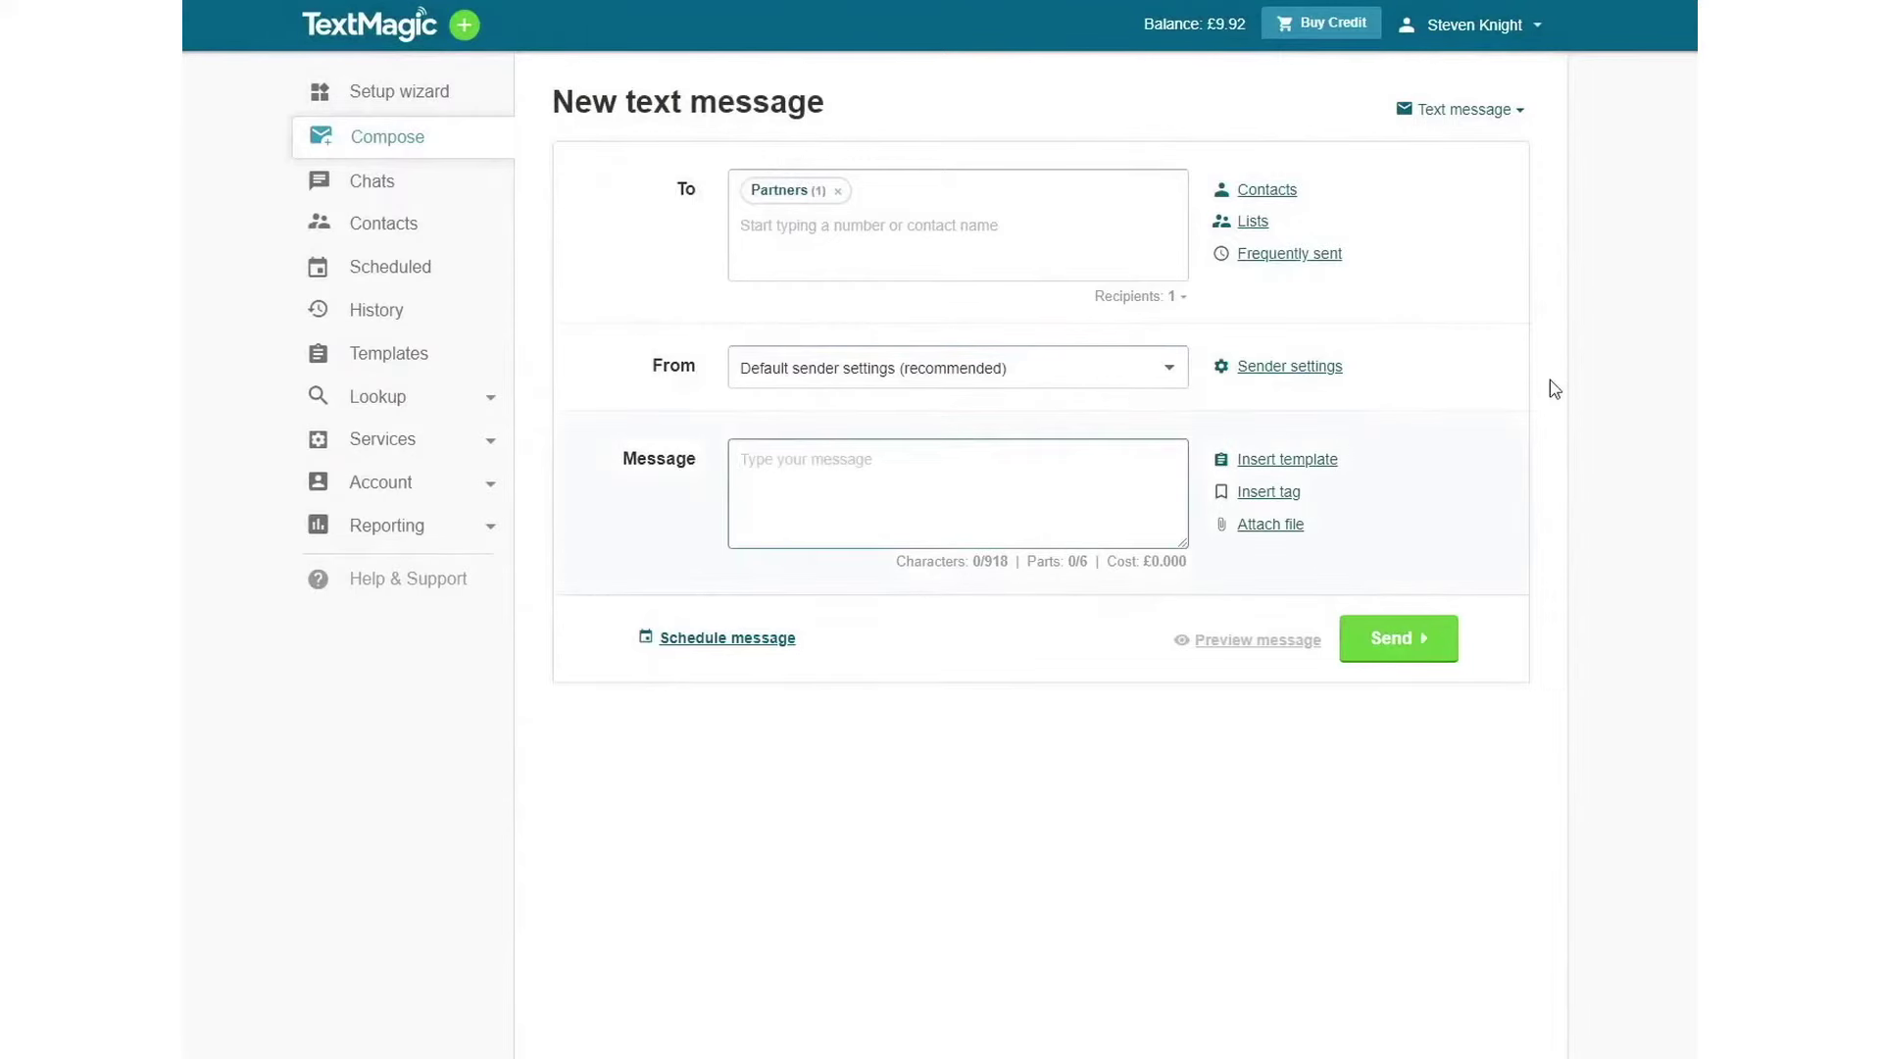
{"action": "type", "text": "Don't forget, we'll be at MWC 2022, come and visit our display stand and say hi, if you're attending!"}
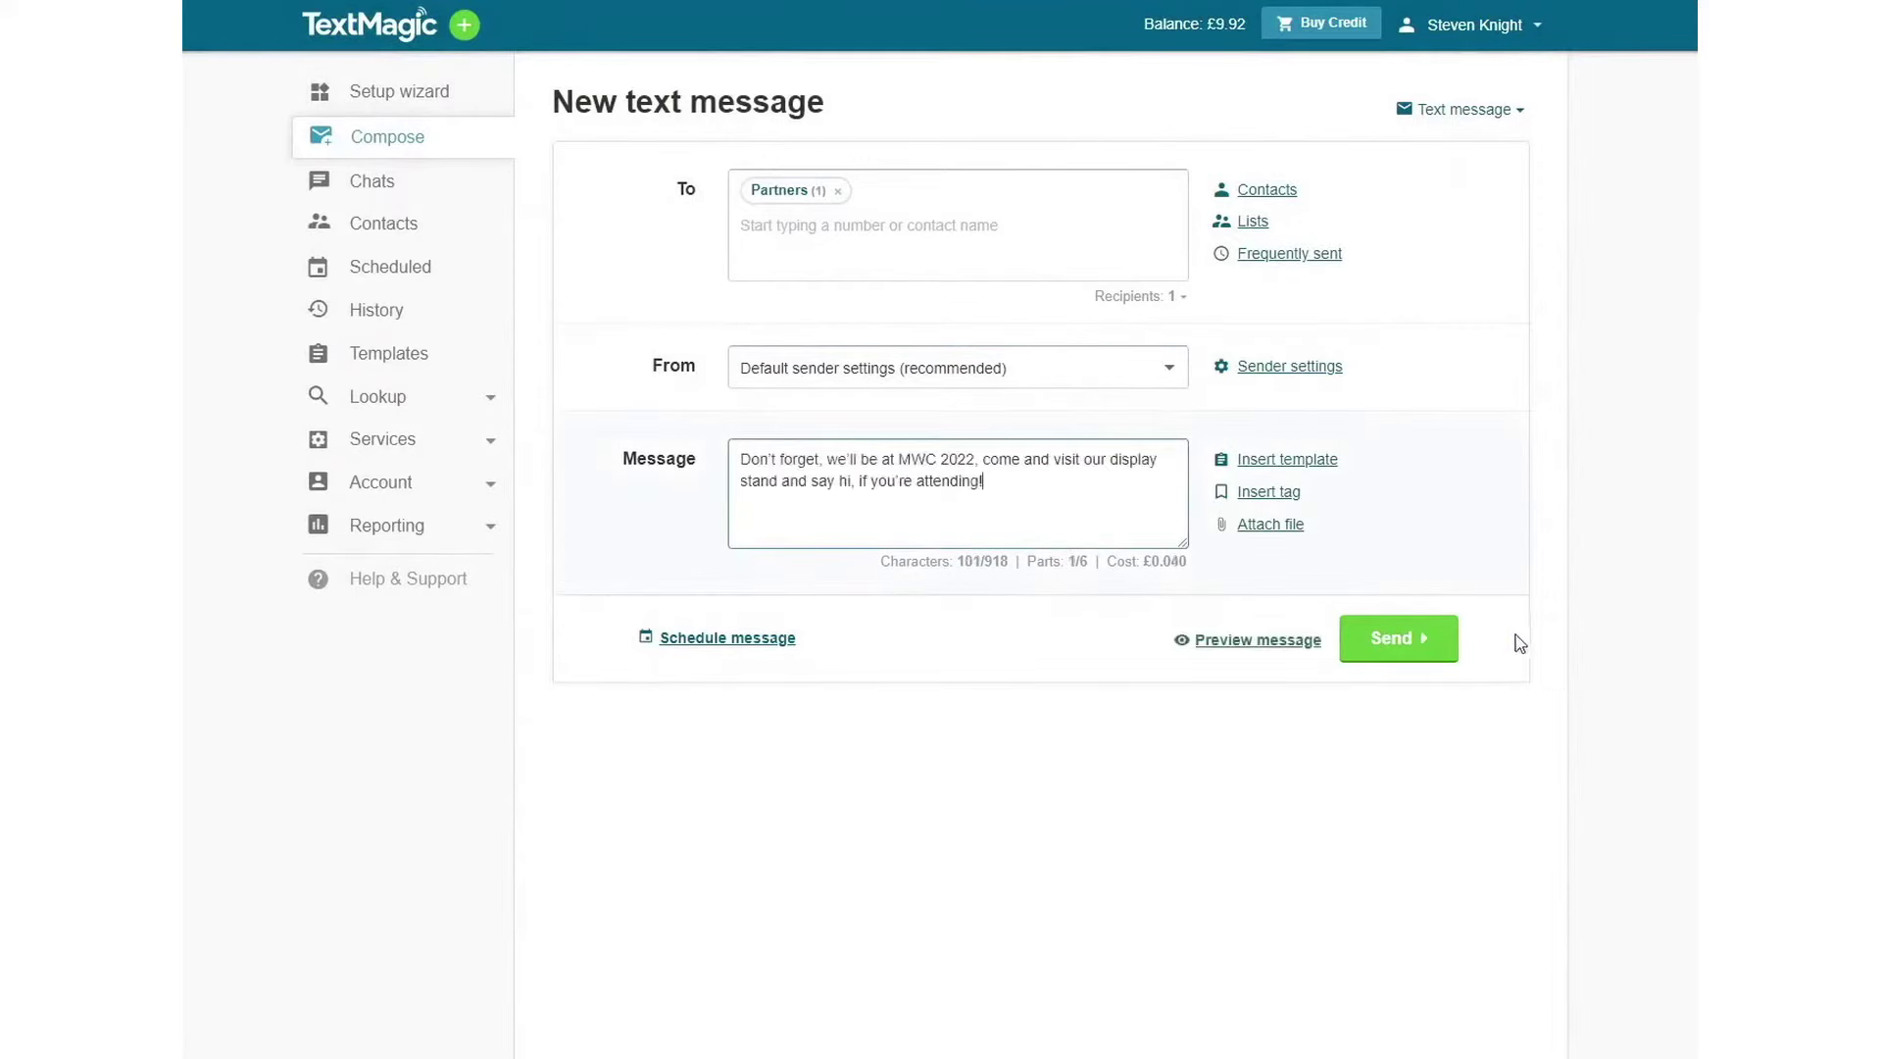
{"action": "left_click", "coordinate": [1421, 642]}
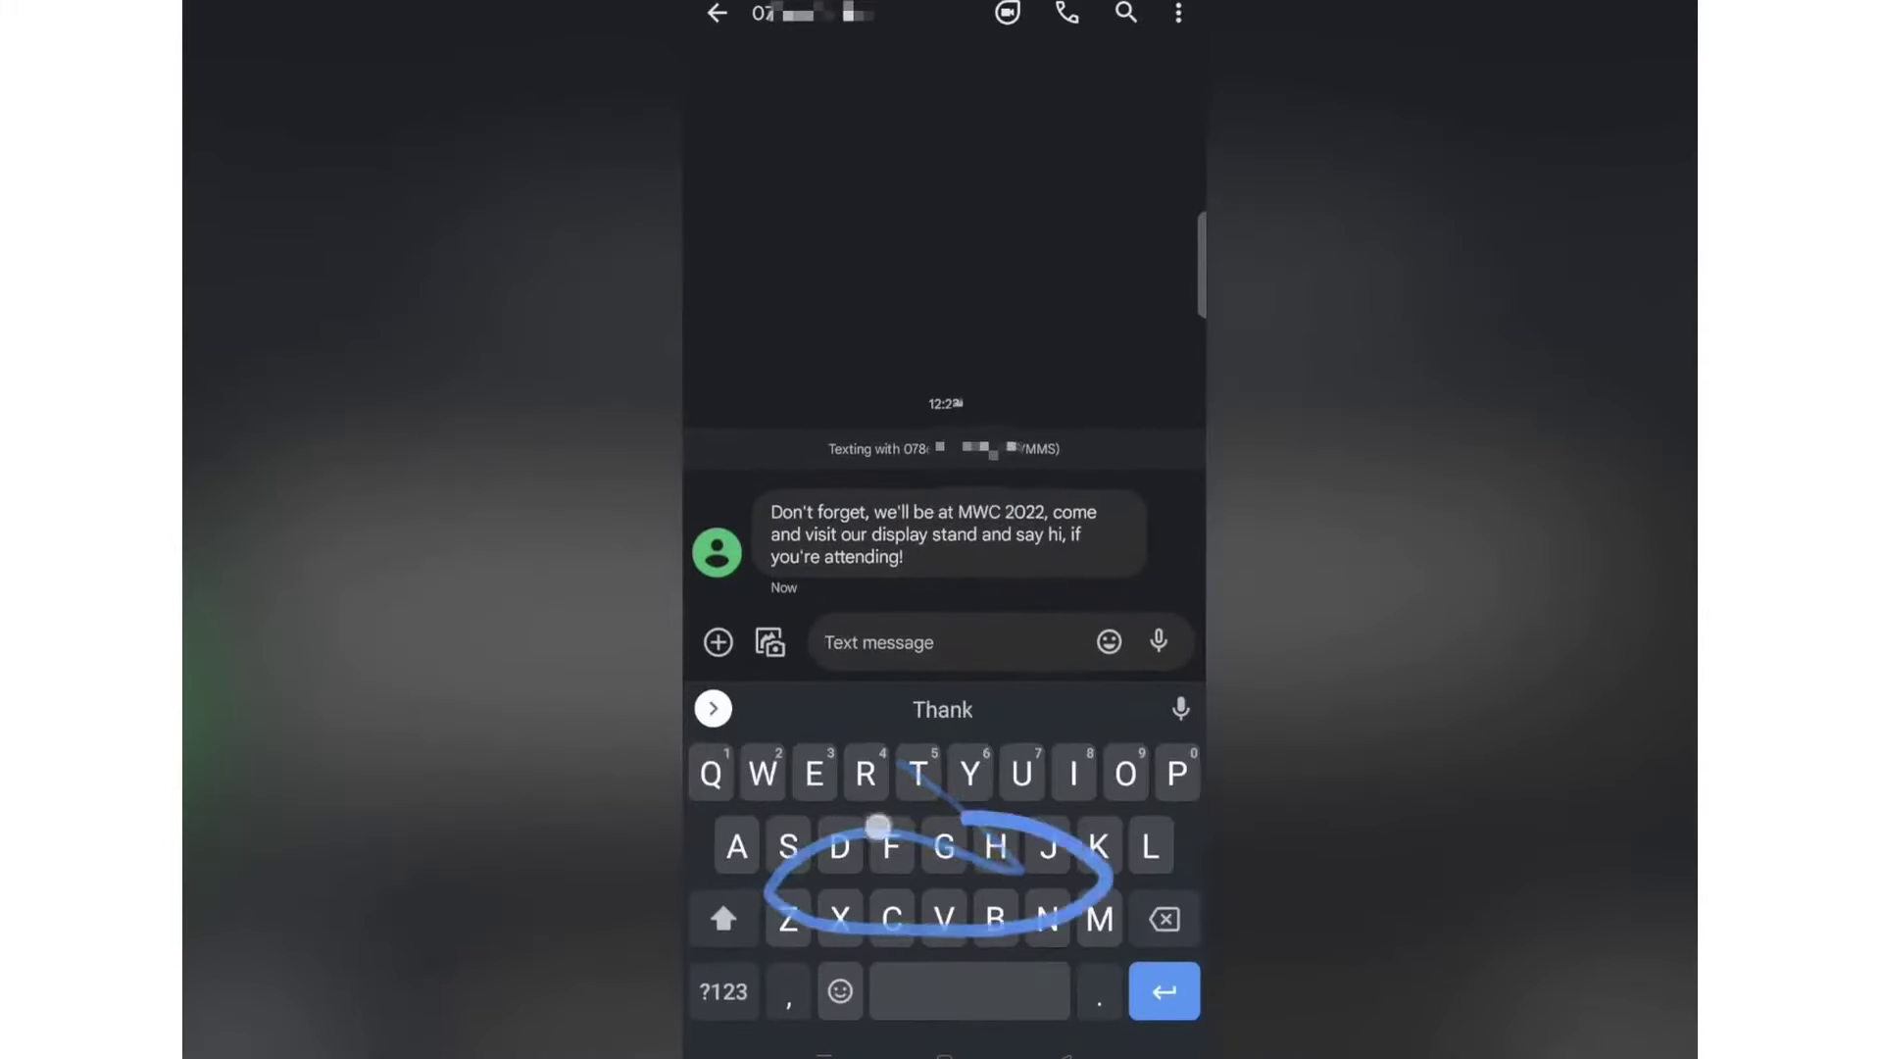
{"action": "type", "text": "Thanks, we"}
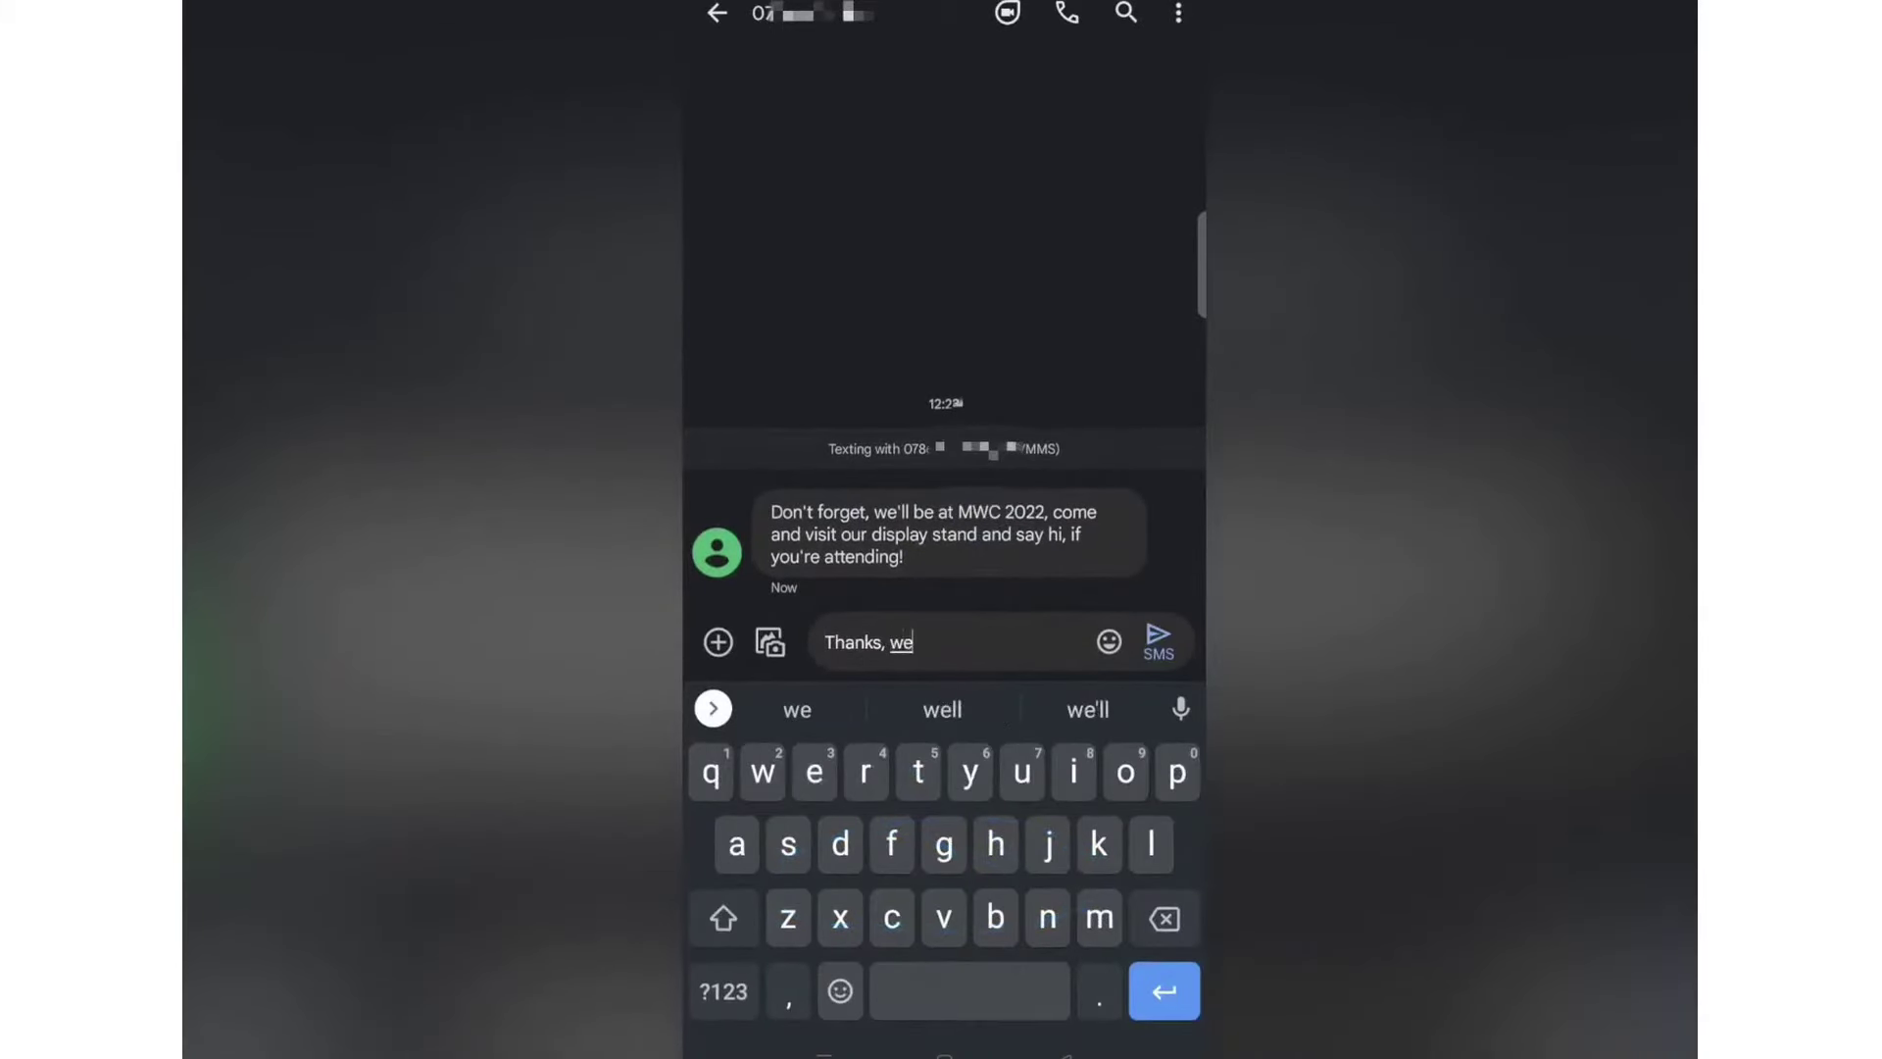
{"action": "type", "text": "'ll be ther"}
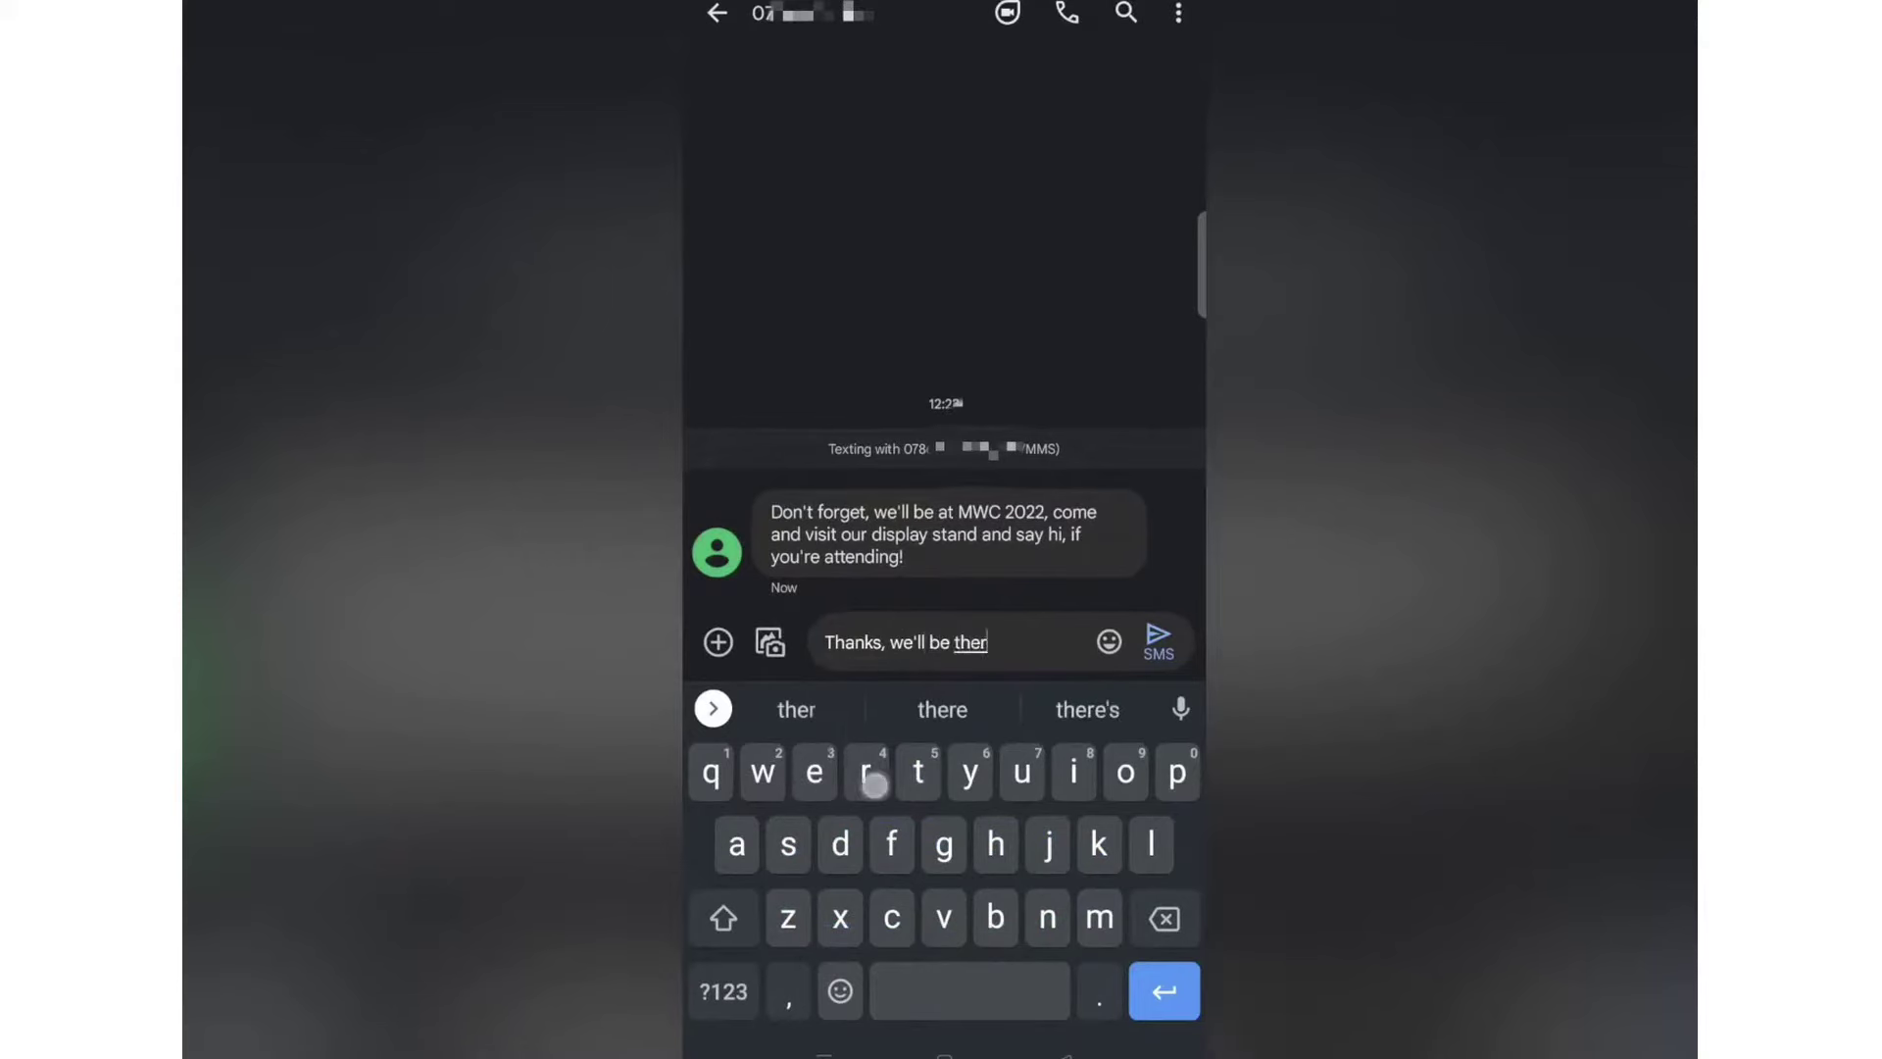
{"action": "type", "text": "e"}
Finish the reply 'Thanks, we'll be there!' with its exclamation mark and send it.
{"action": "left_click", "coordinate": [724, 991]}
{"action": "type", "text": "!"}
{"action": "left_click", "coordinate": [1157, 641]}
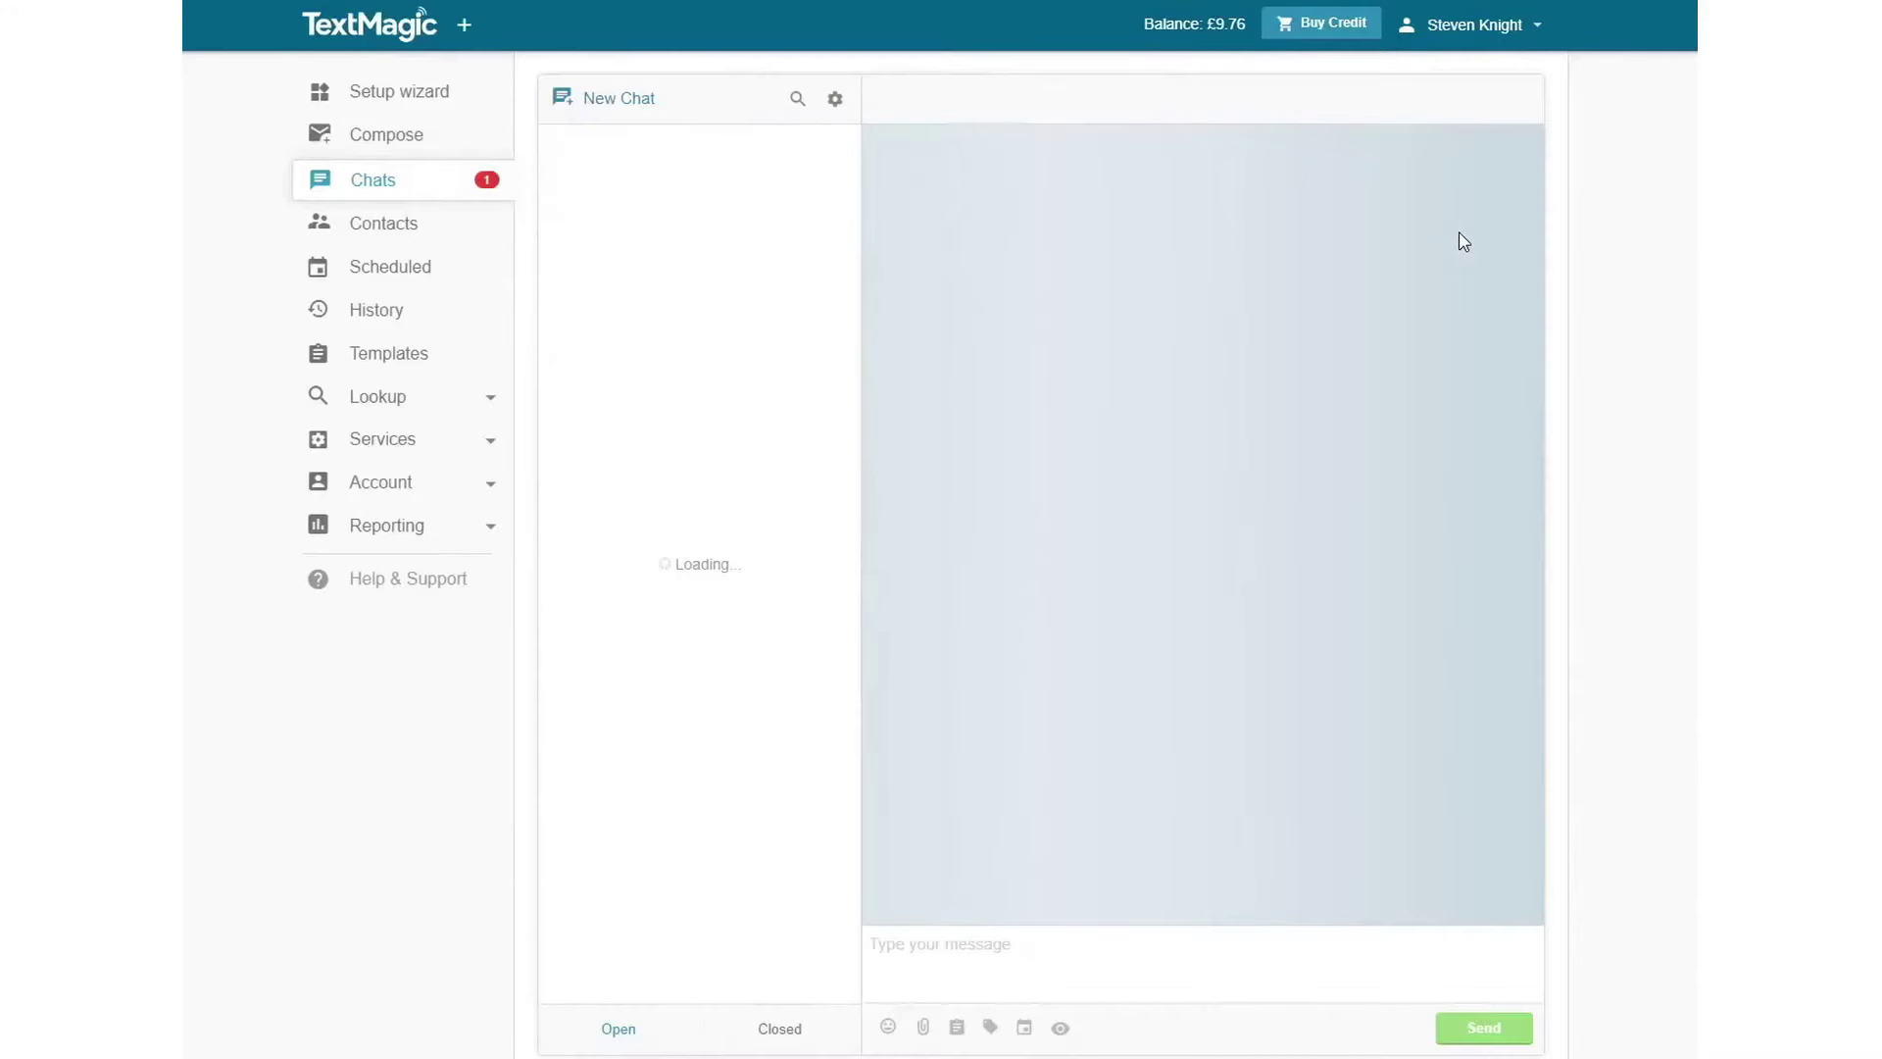
Reply in the chat with 'Fantastic, we'll reserve you a goodie bag!'.
{"action": "left_click", "coordinate": [1085, 975]}
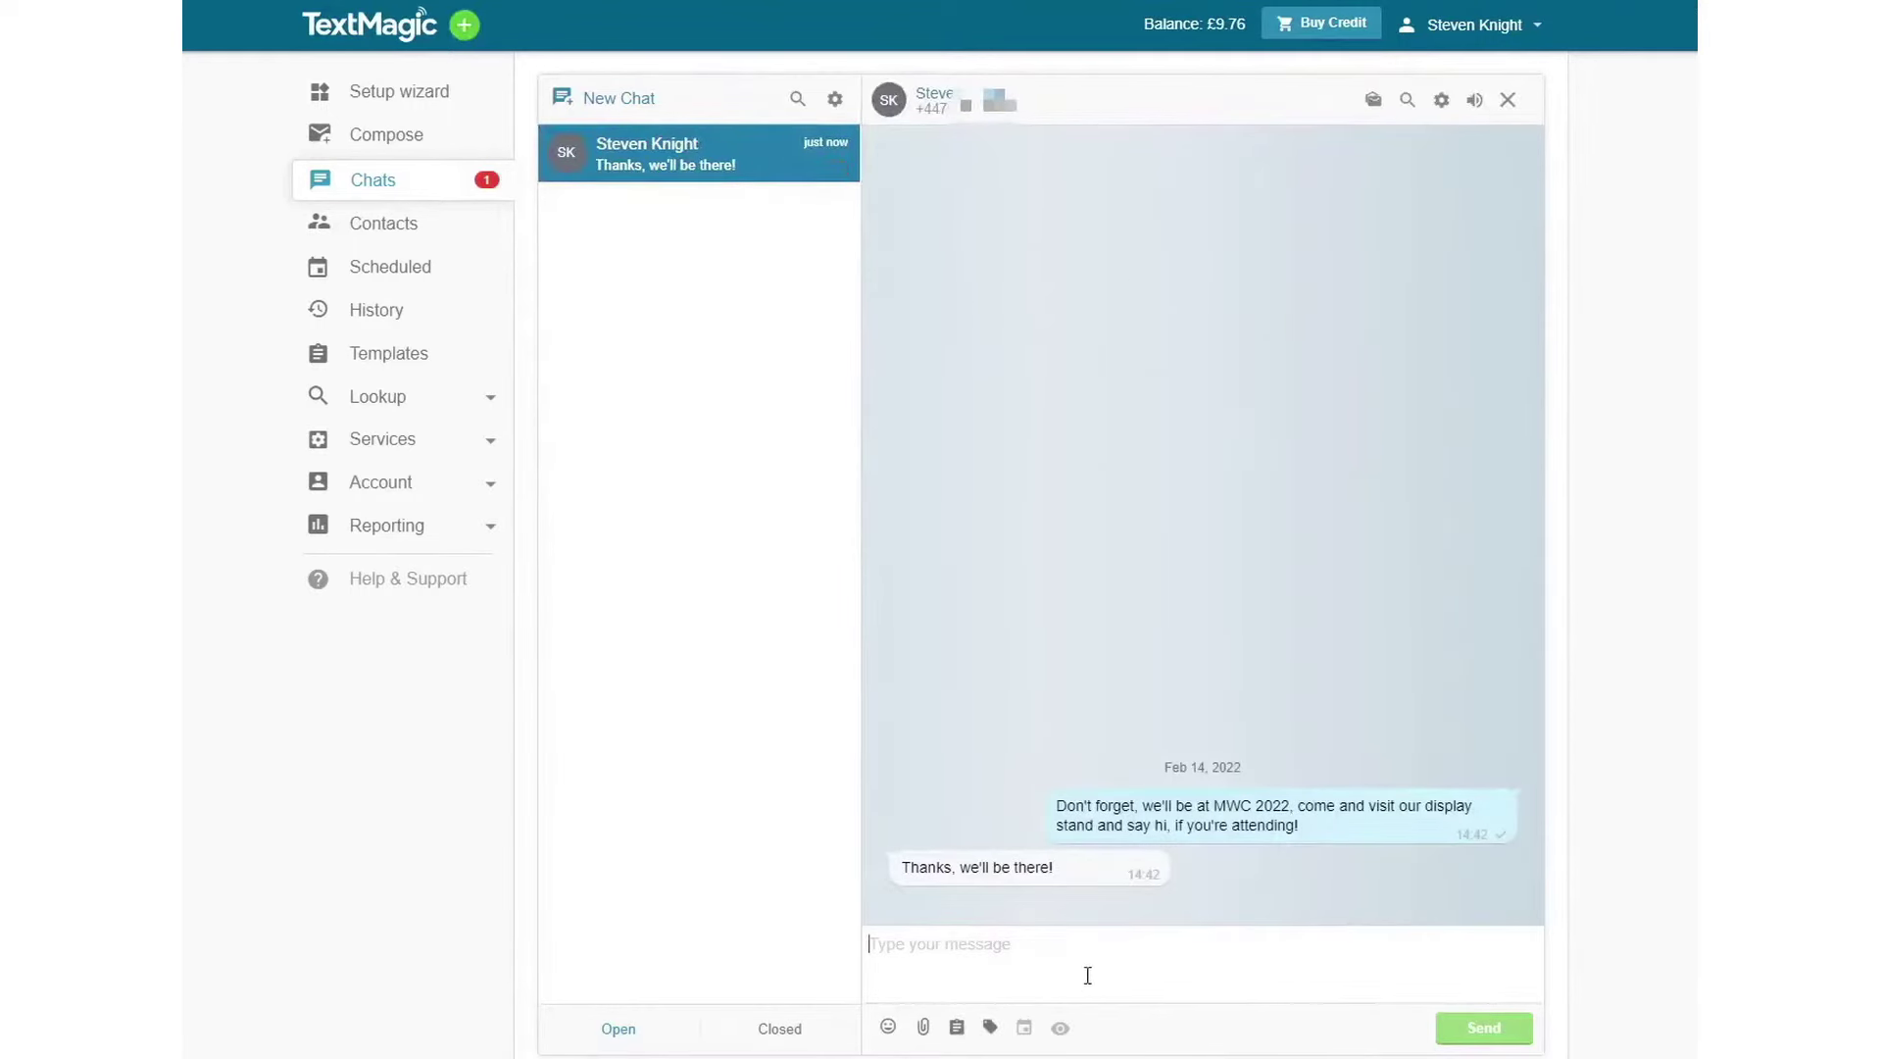
{"action": "type", "text": "Fantastic, we'll reserve you a goodie bag!"}
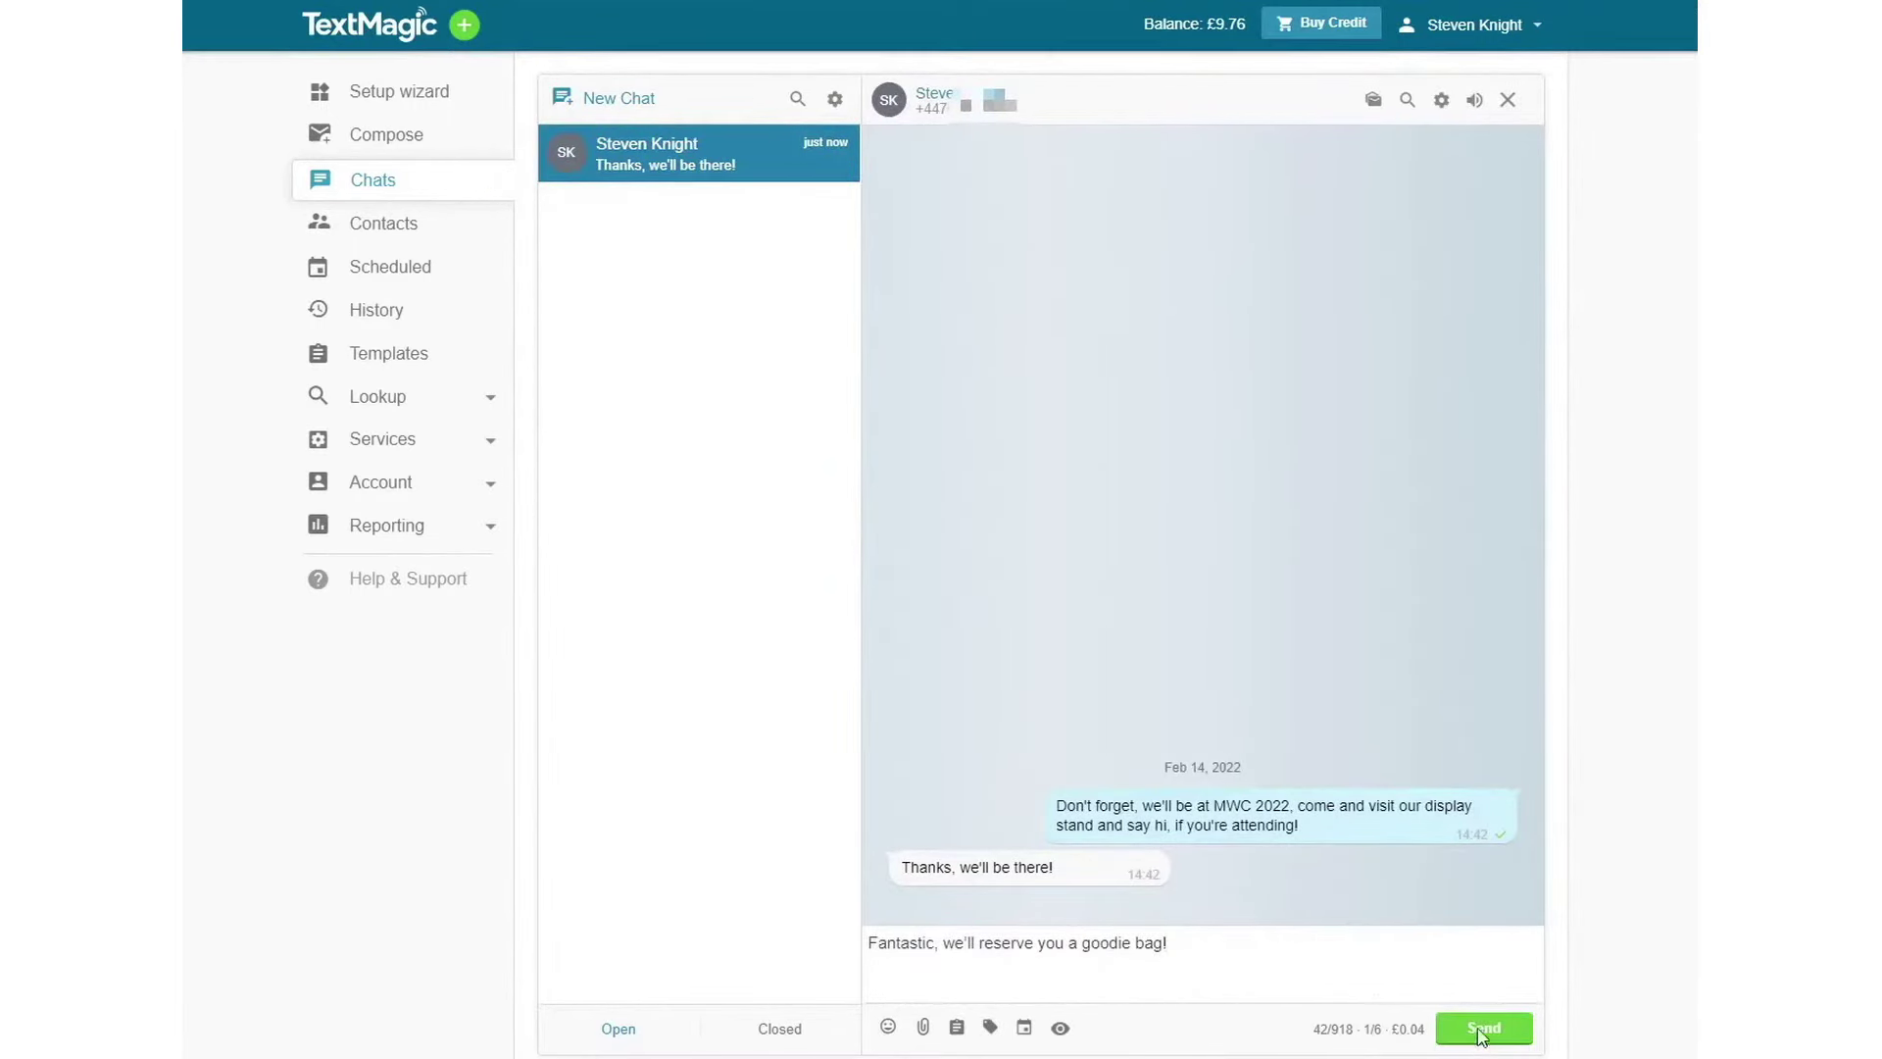
{"action": "key", "text": "Return"}
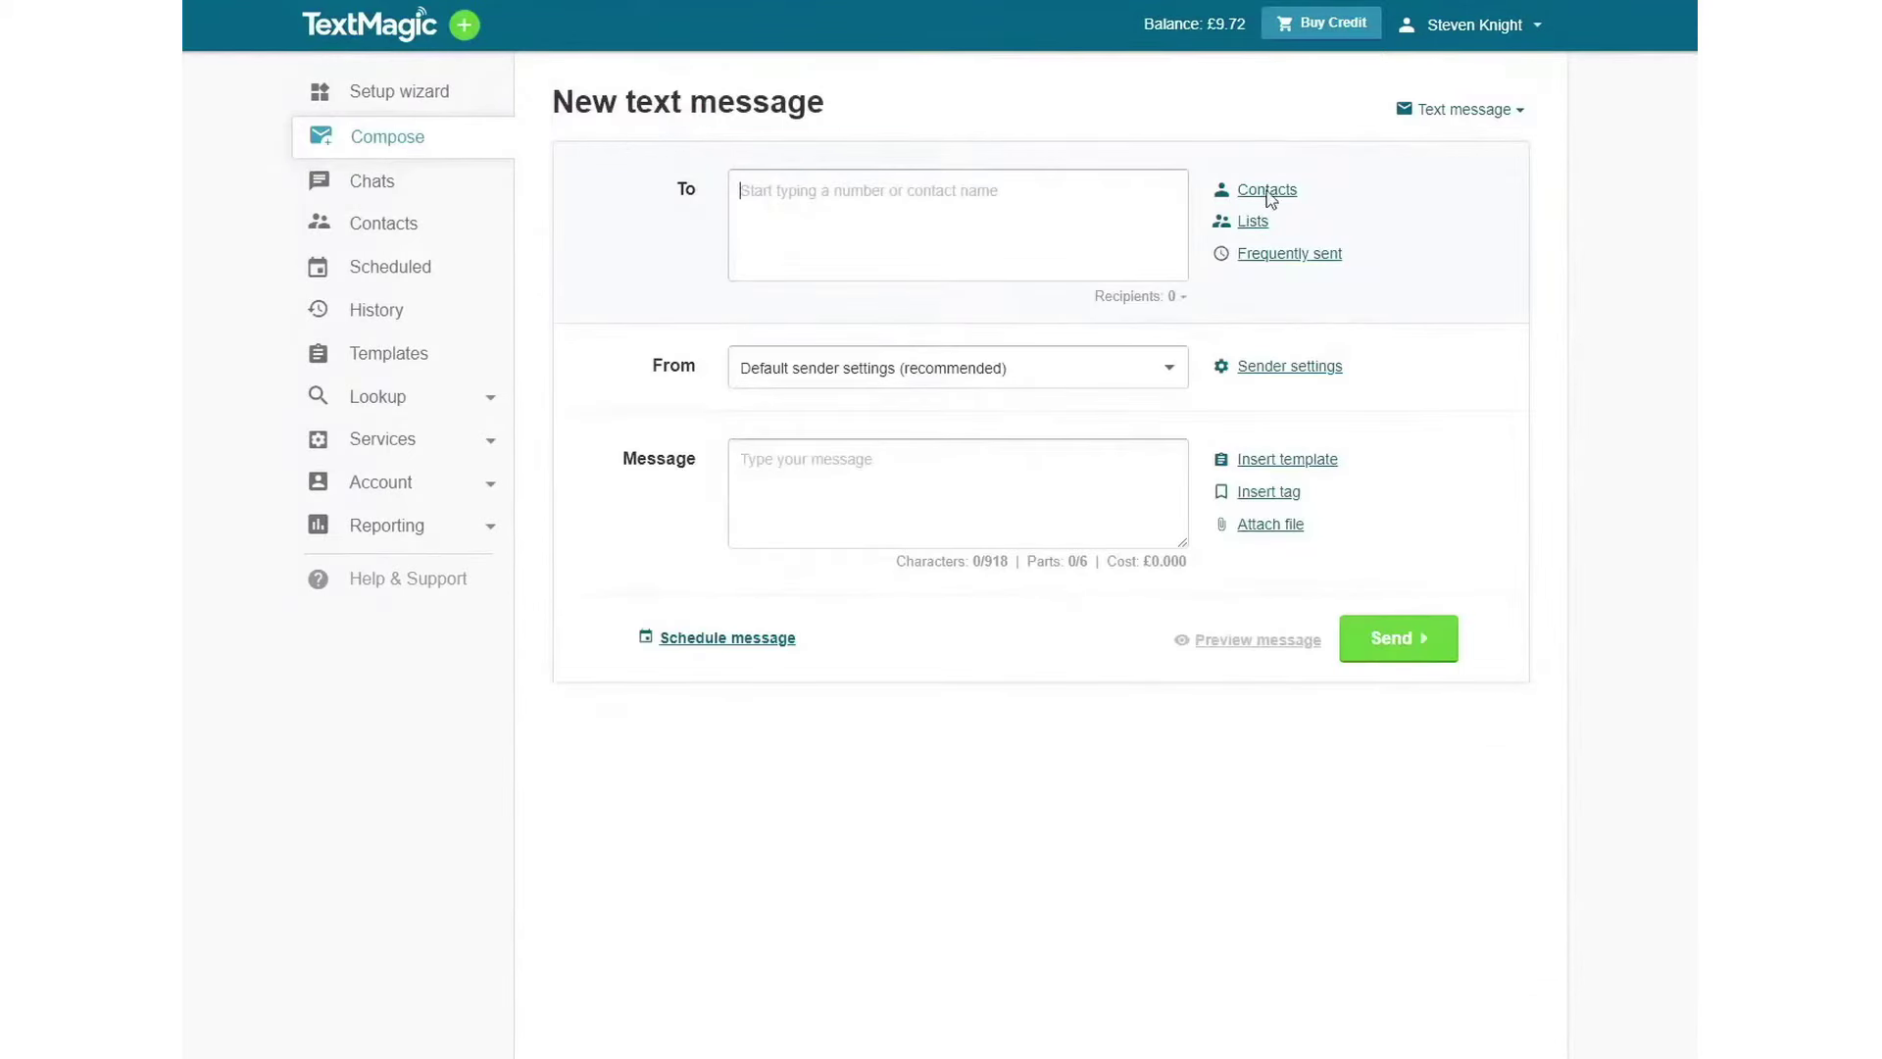
Address the Customers list, write the 50% off premium plan flash sale text and send it.
{"action": "left_click", "coordinate": [1252, 221]}
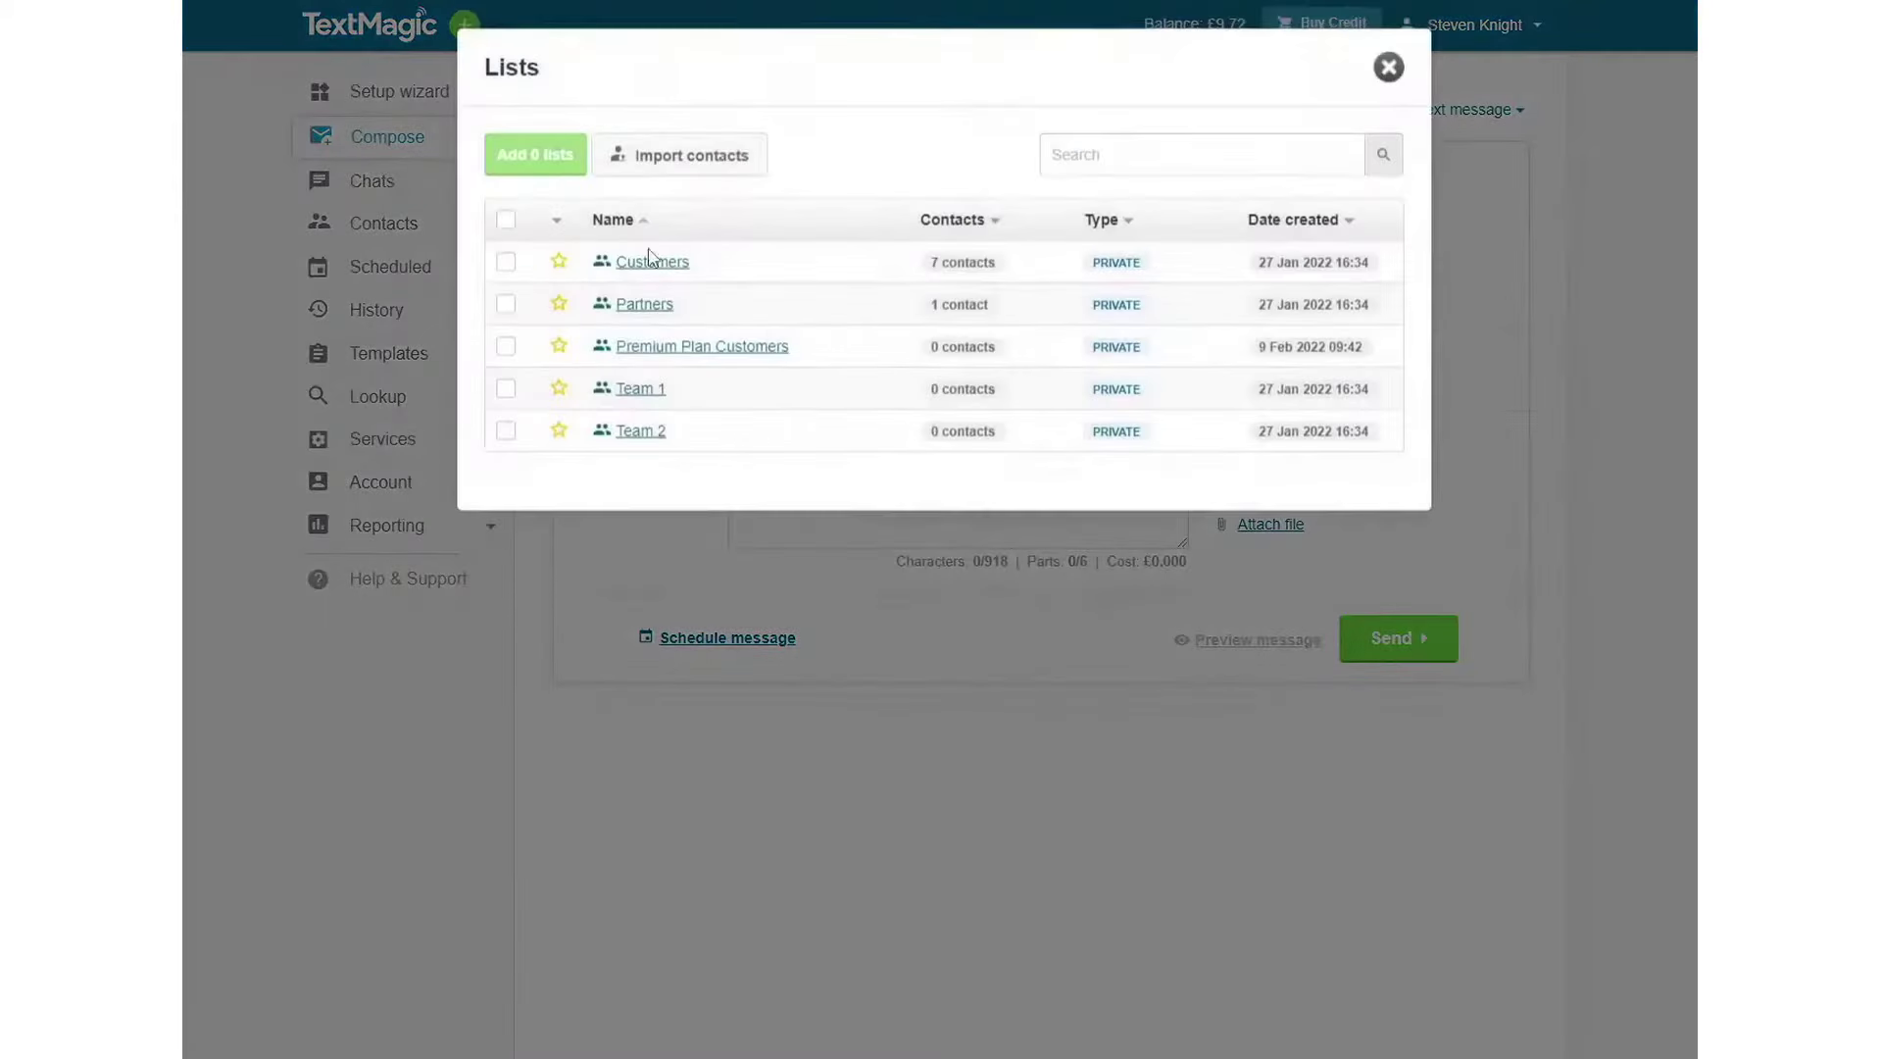
{"action": "left_click", "coordinate": [507, 264]}
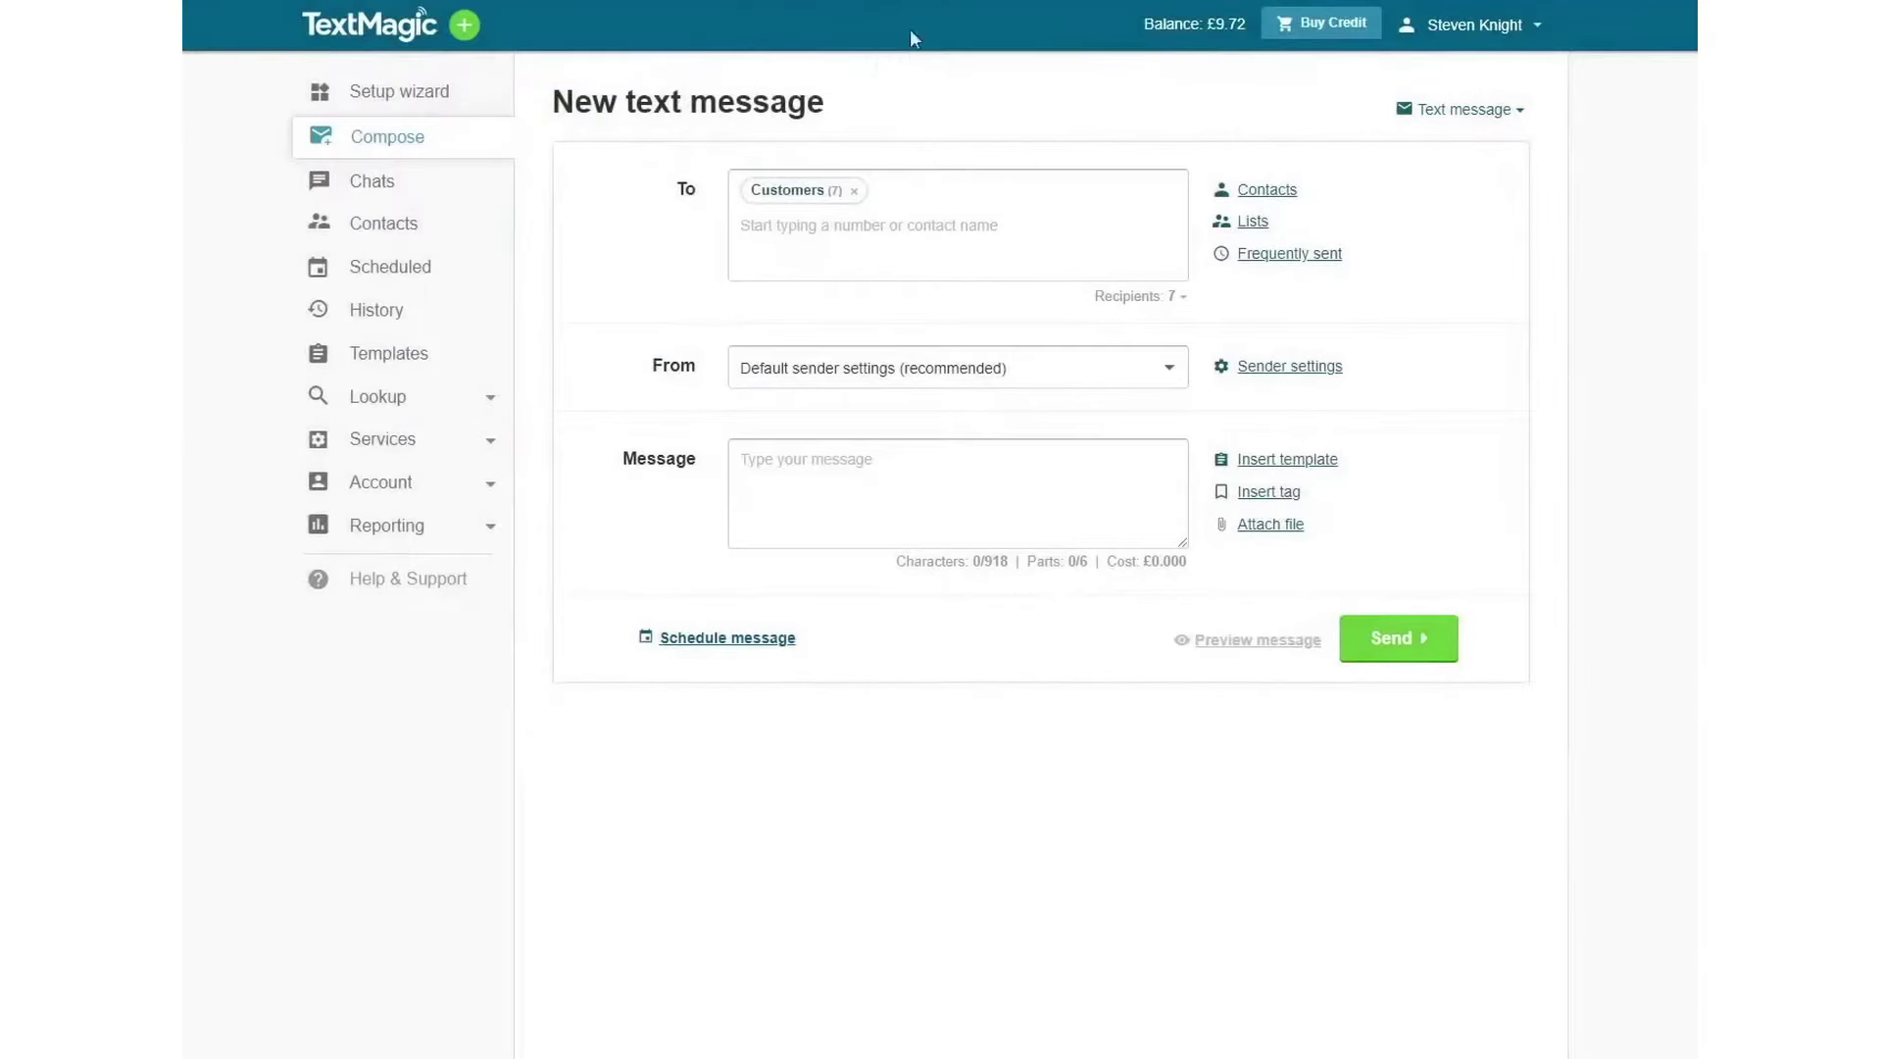
{"action": "left_click", "coordinate": [887, 474]}
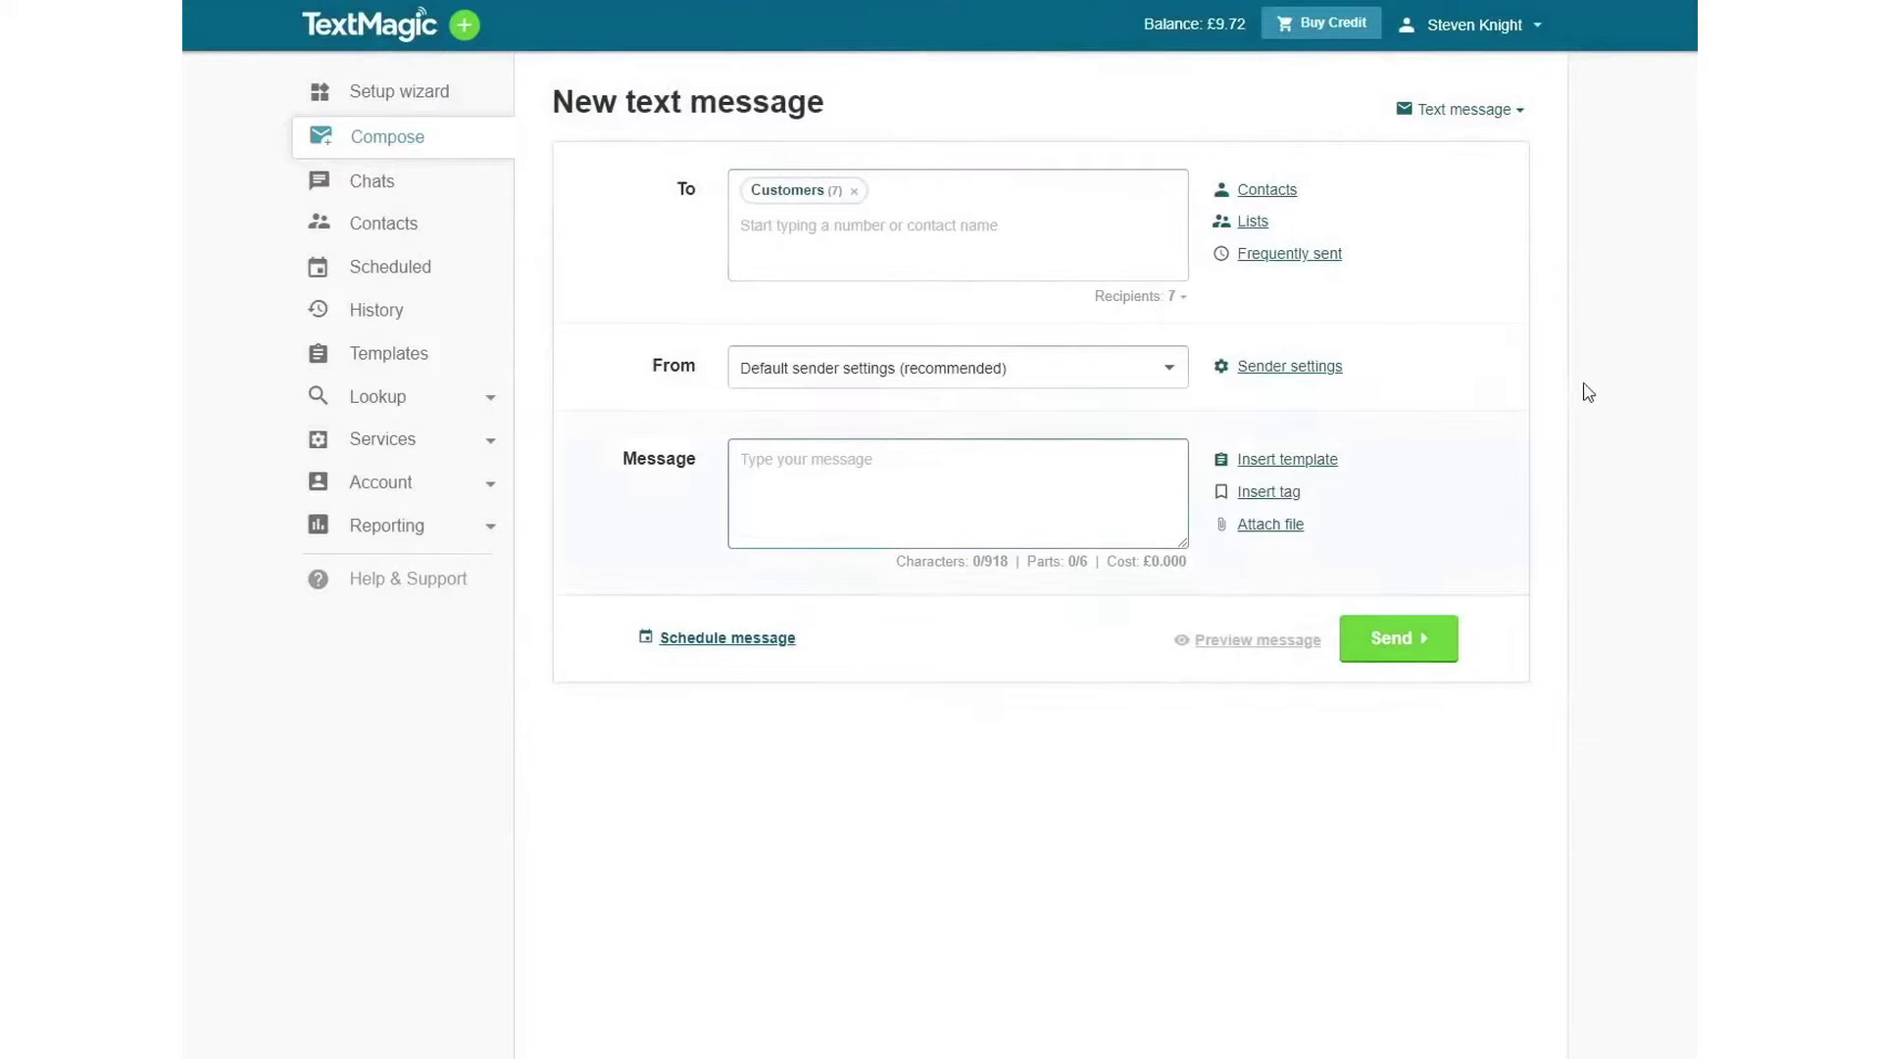
{"action": "type", "text": "We have a flash sale with 50% off our premium plan on March 12th. Click this link to sign up for a text-message reminder."}
{"action": "left_click", "coordinate": [1392, 645]}
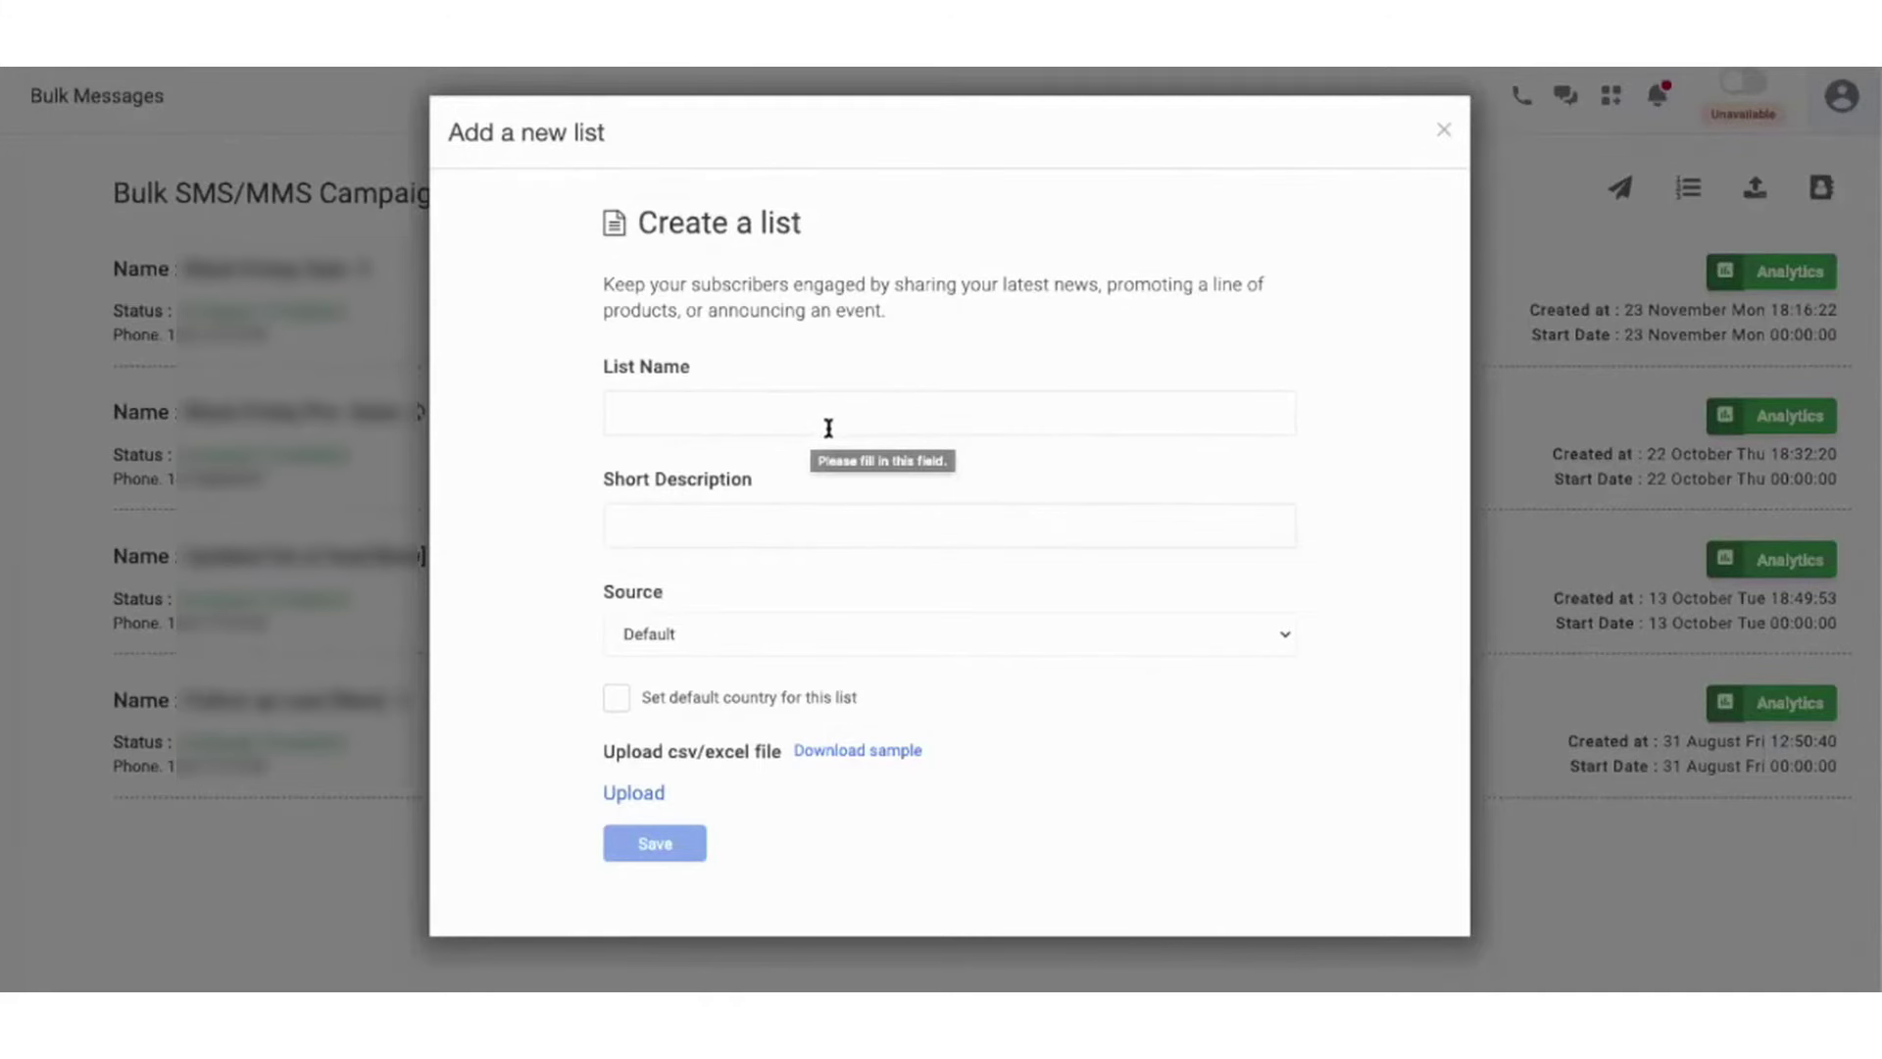
Fill in the list name 'Black Friday Example' and its description from autofill.
{"action": "left_click", "coordinate": [791, 419]}
{"action": "key", "text": "Down"}
{"action": "key", "text": "Down"}
{"action": "key", "text": "Down"}
{"action": "key", "text": "Return"}
{"action": "left_click", "coordinate": [782, 538]}
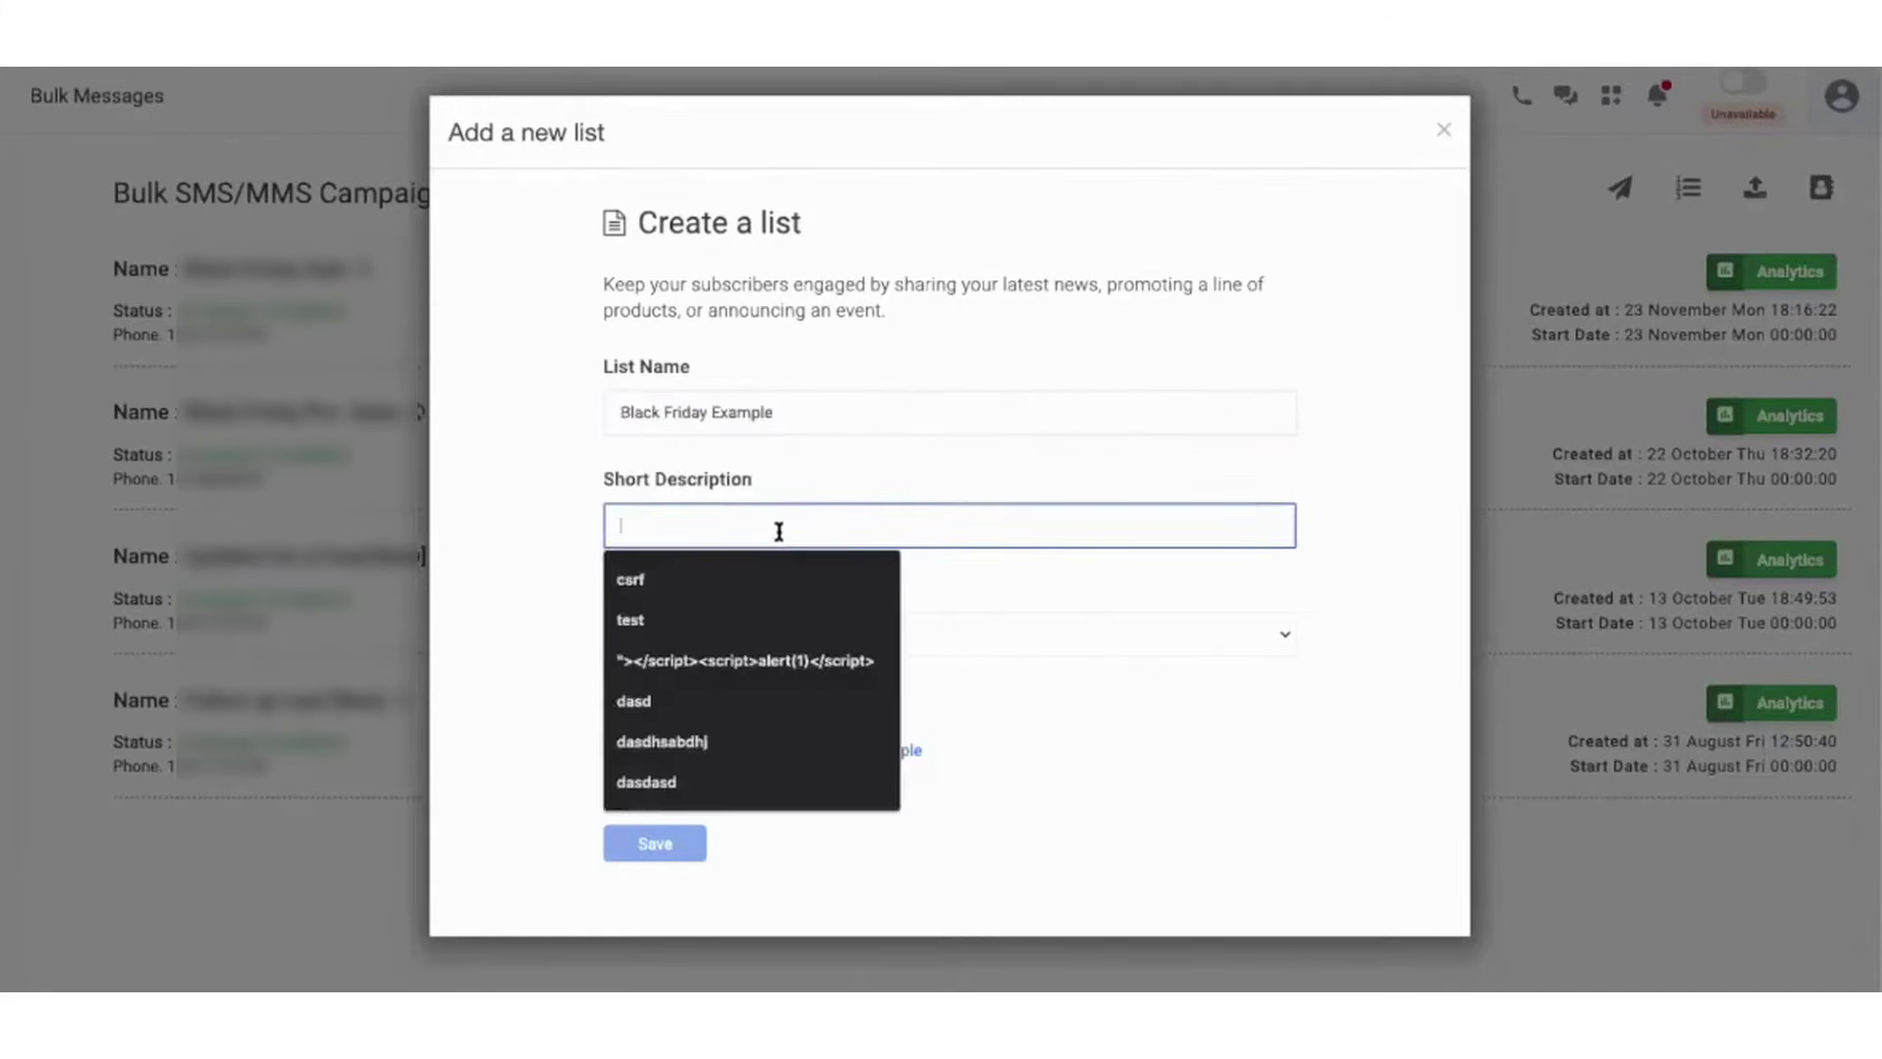
{"action": "key", "text": "Down"}
{"action": "key", "text": "Return"}
Upload the contacts CSV file to the new list.
{"action": "left_click", "coordinate": [648, 800]}
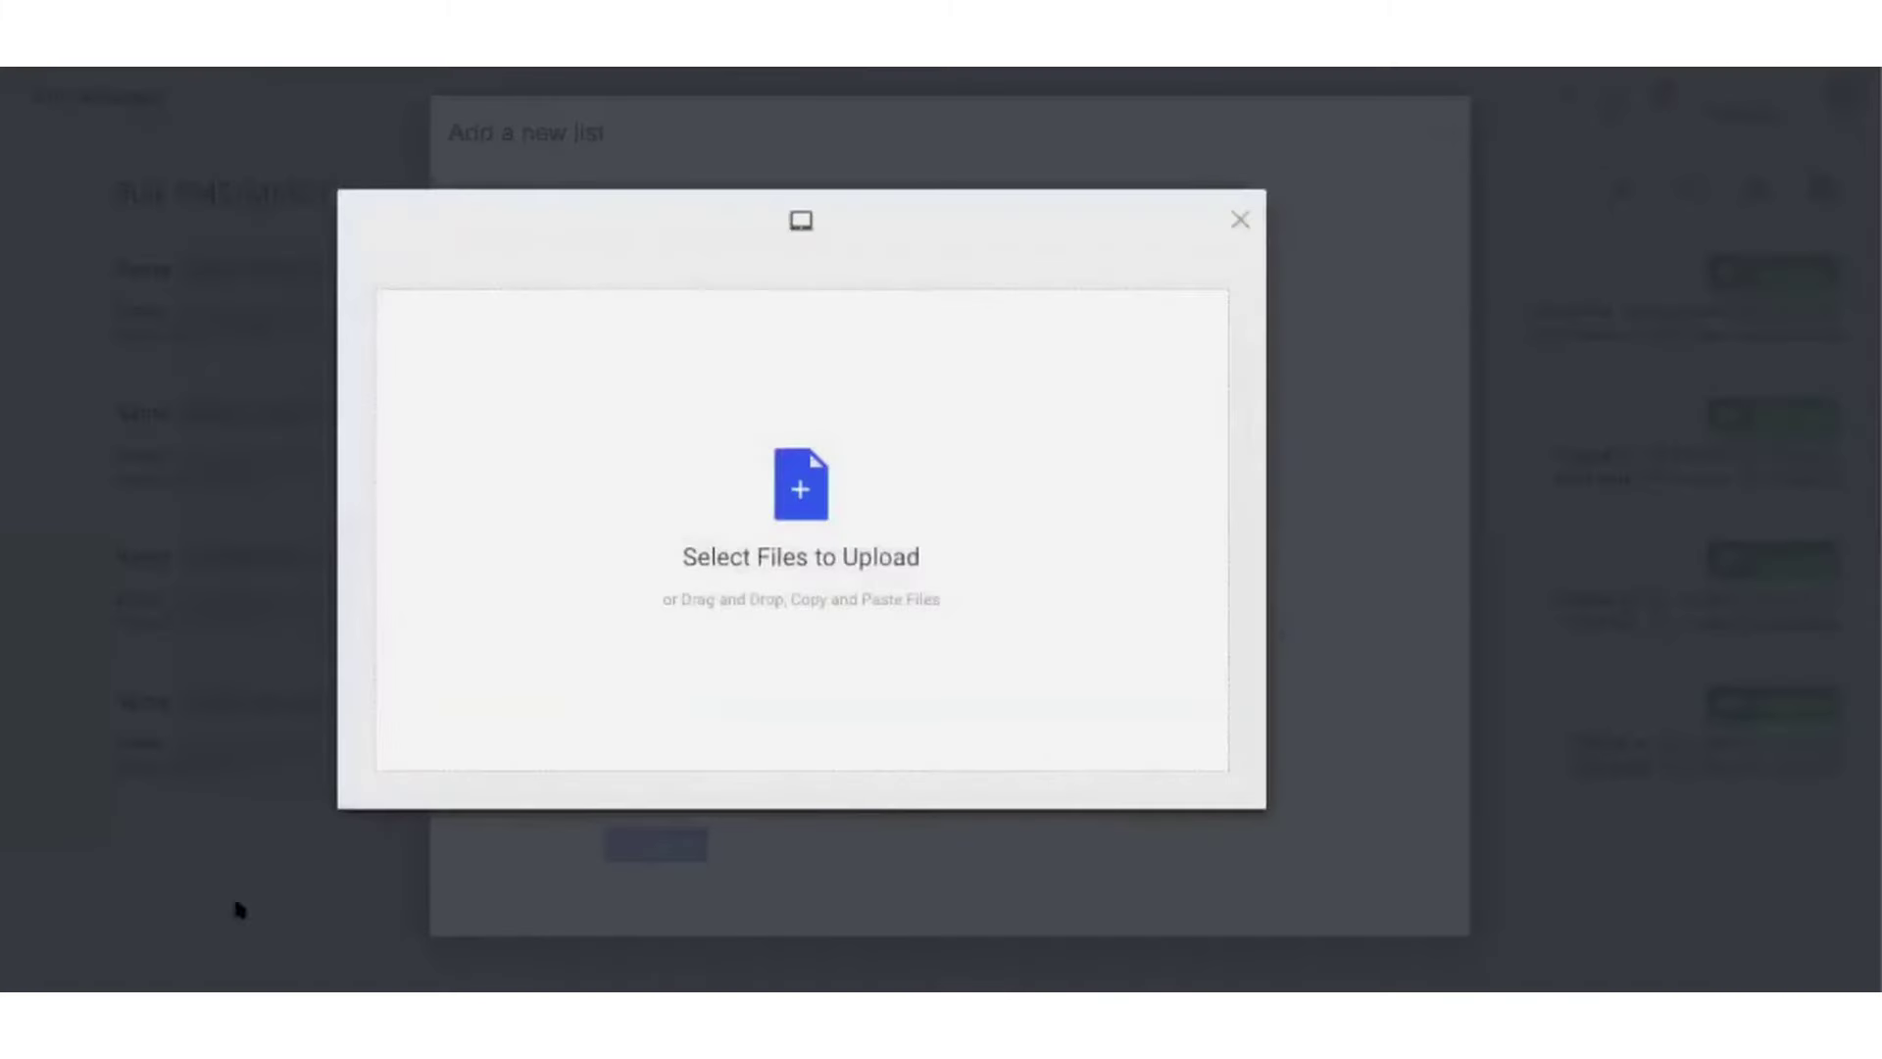
{"action": "left_click_drag", "start_coordinate": [230, 902], "coordinate": [1013, 496]}
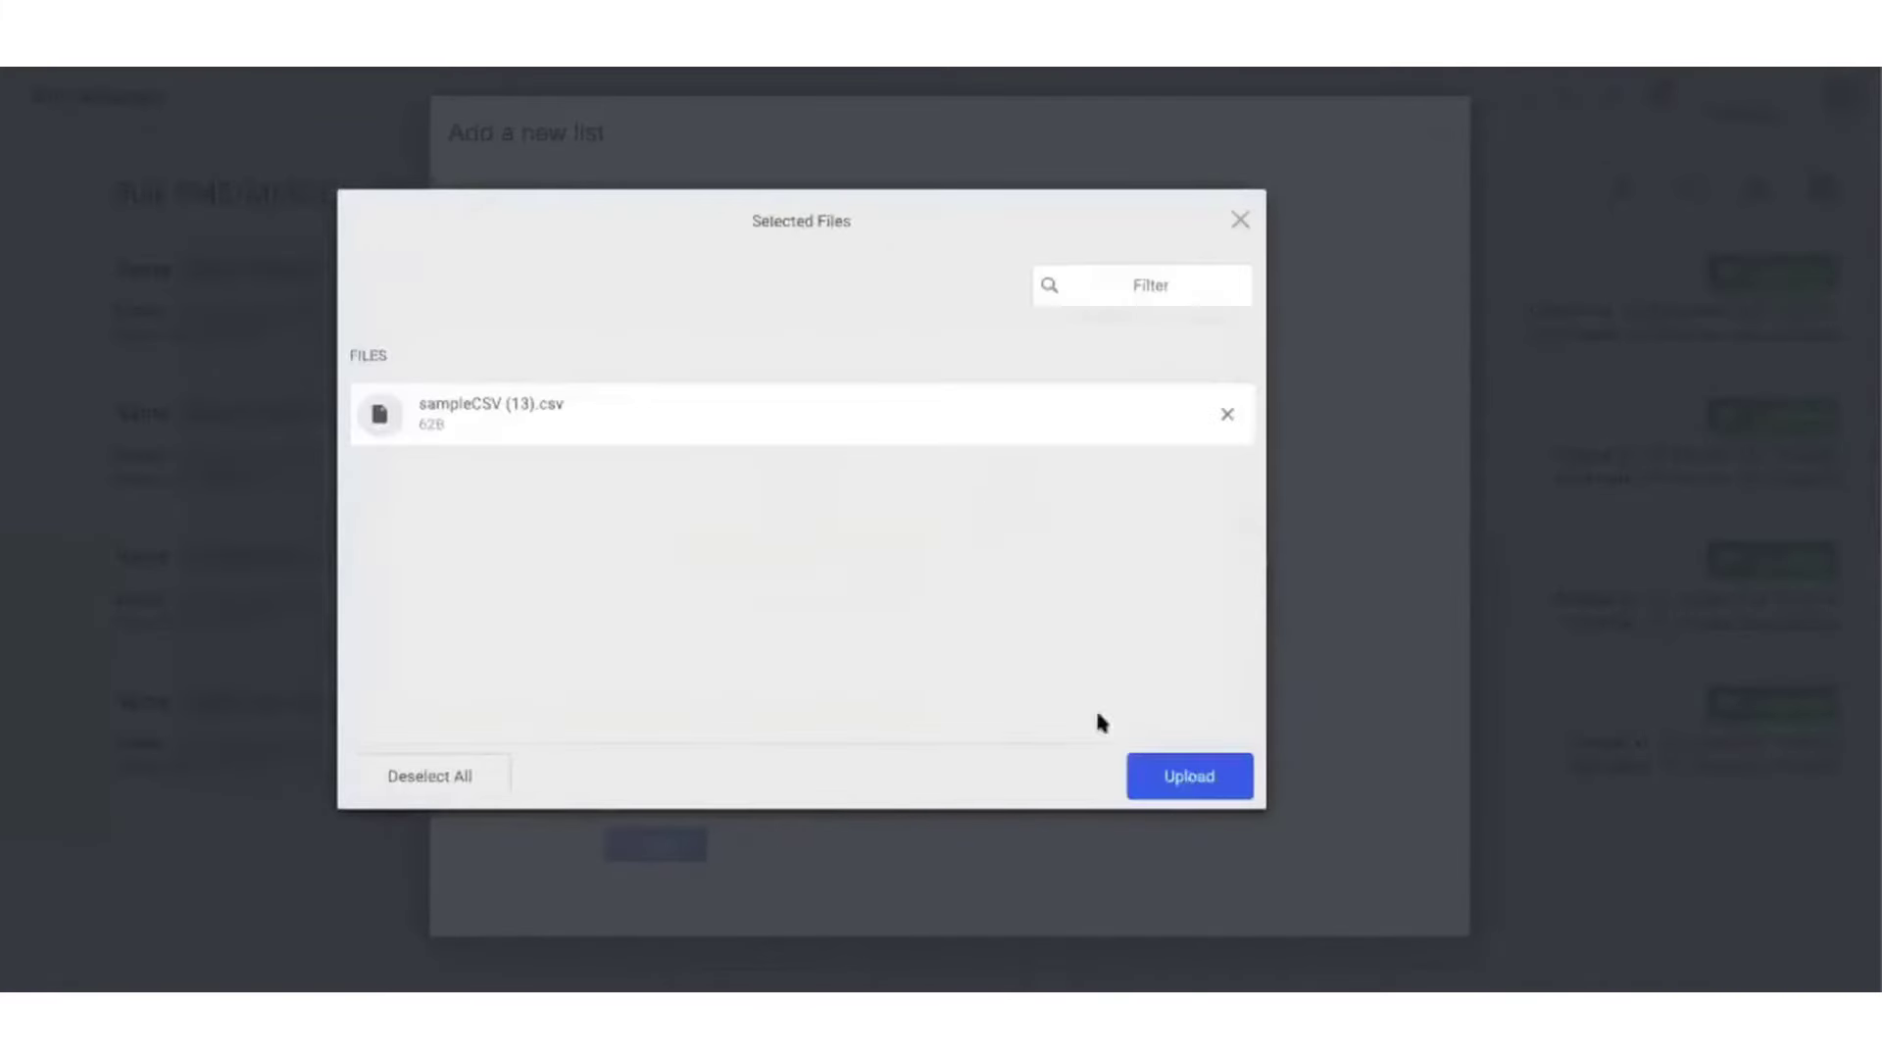
{"action": "left_click", "coordinate": [1187, 776]}
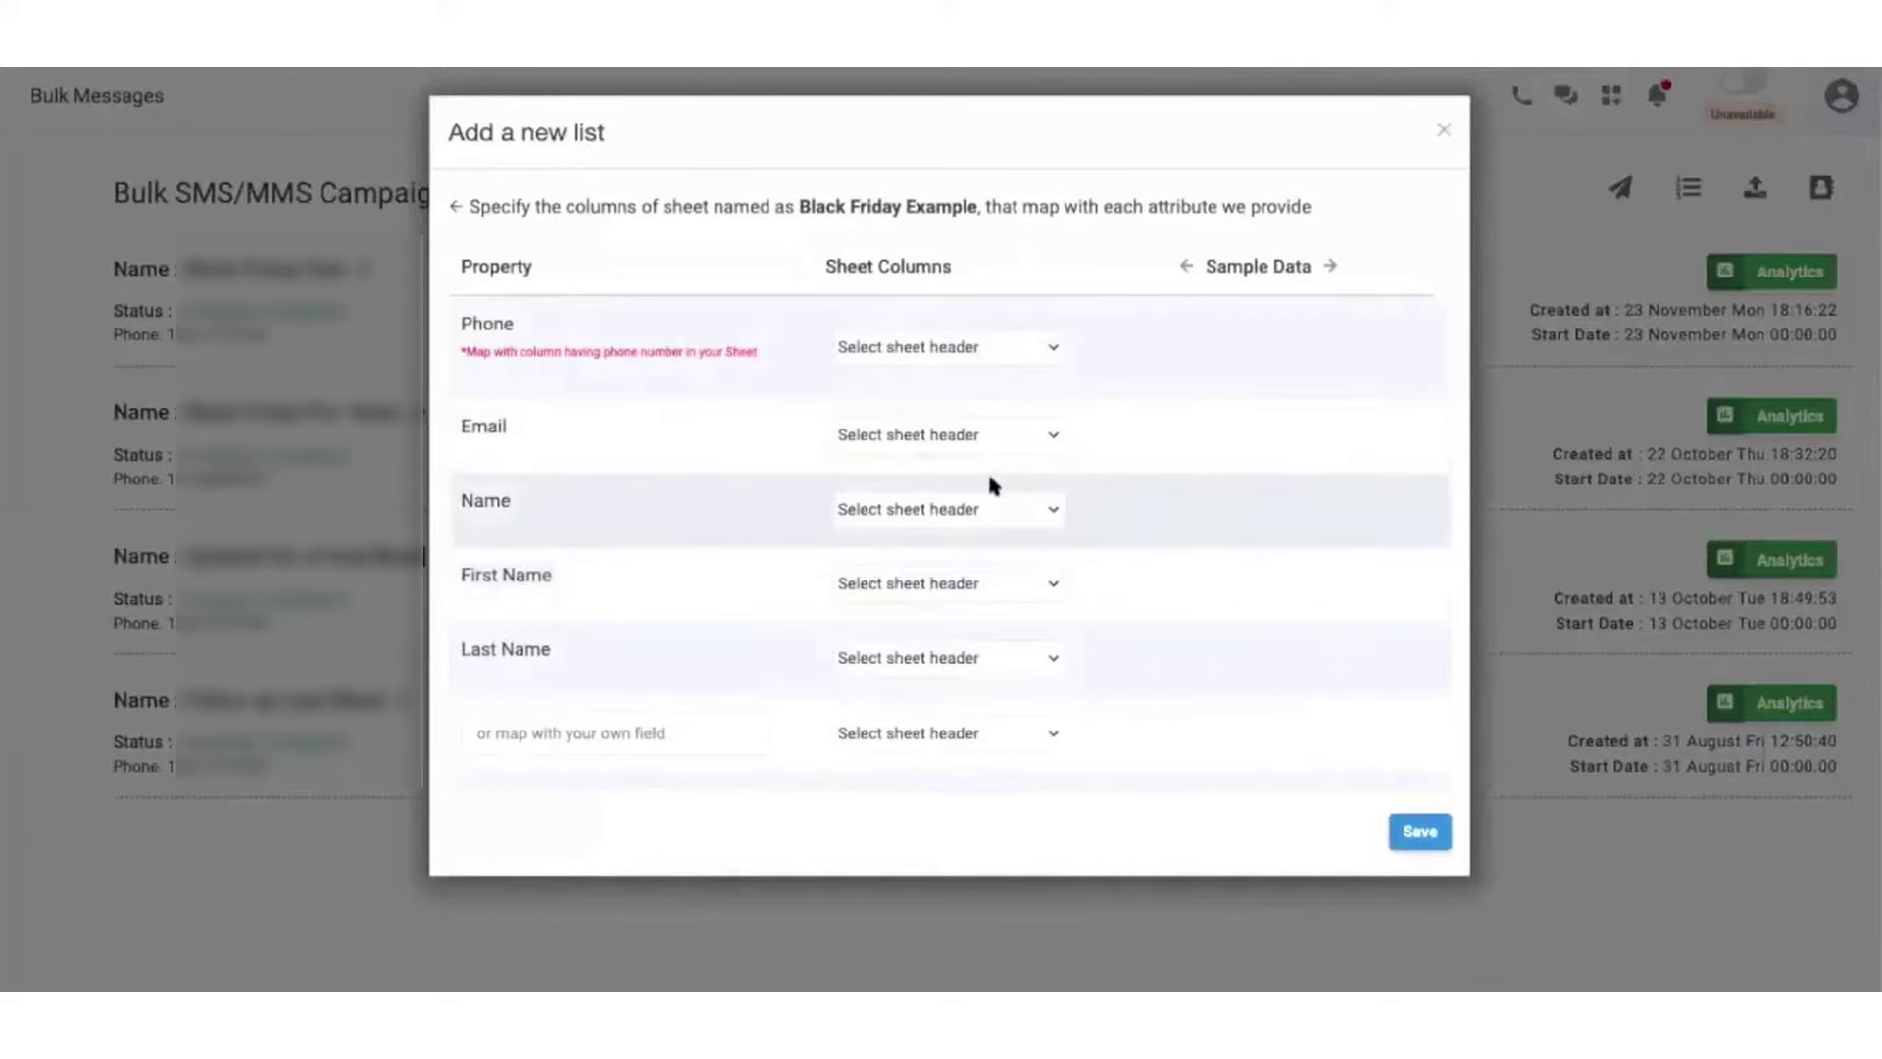
Map the Phone and Name properties to their CSV columns and save the list.
{"action": "double_click", "coordinate": [485, 323]}
{"action": "left_click", "coordinate": [926, 347]}
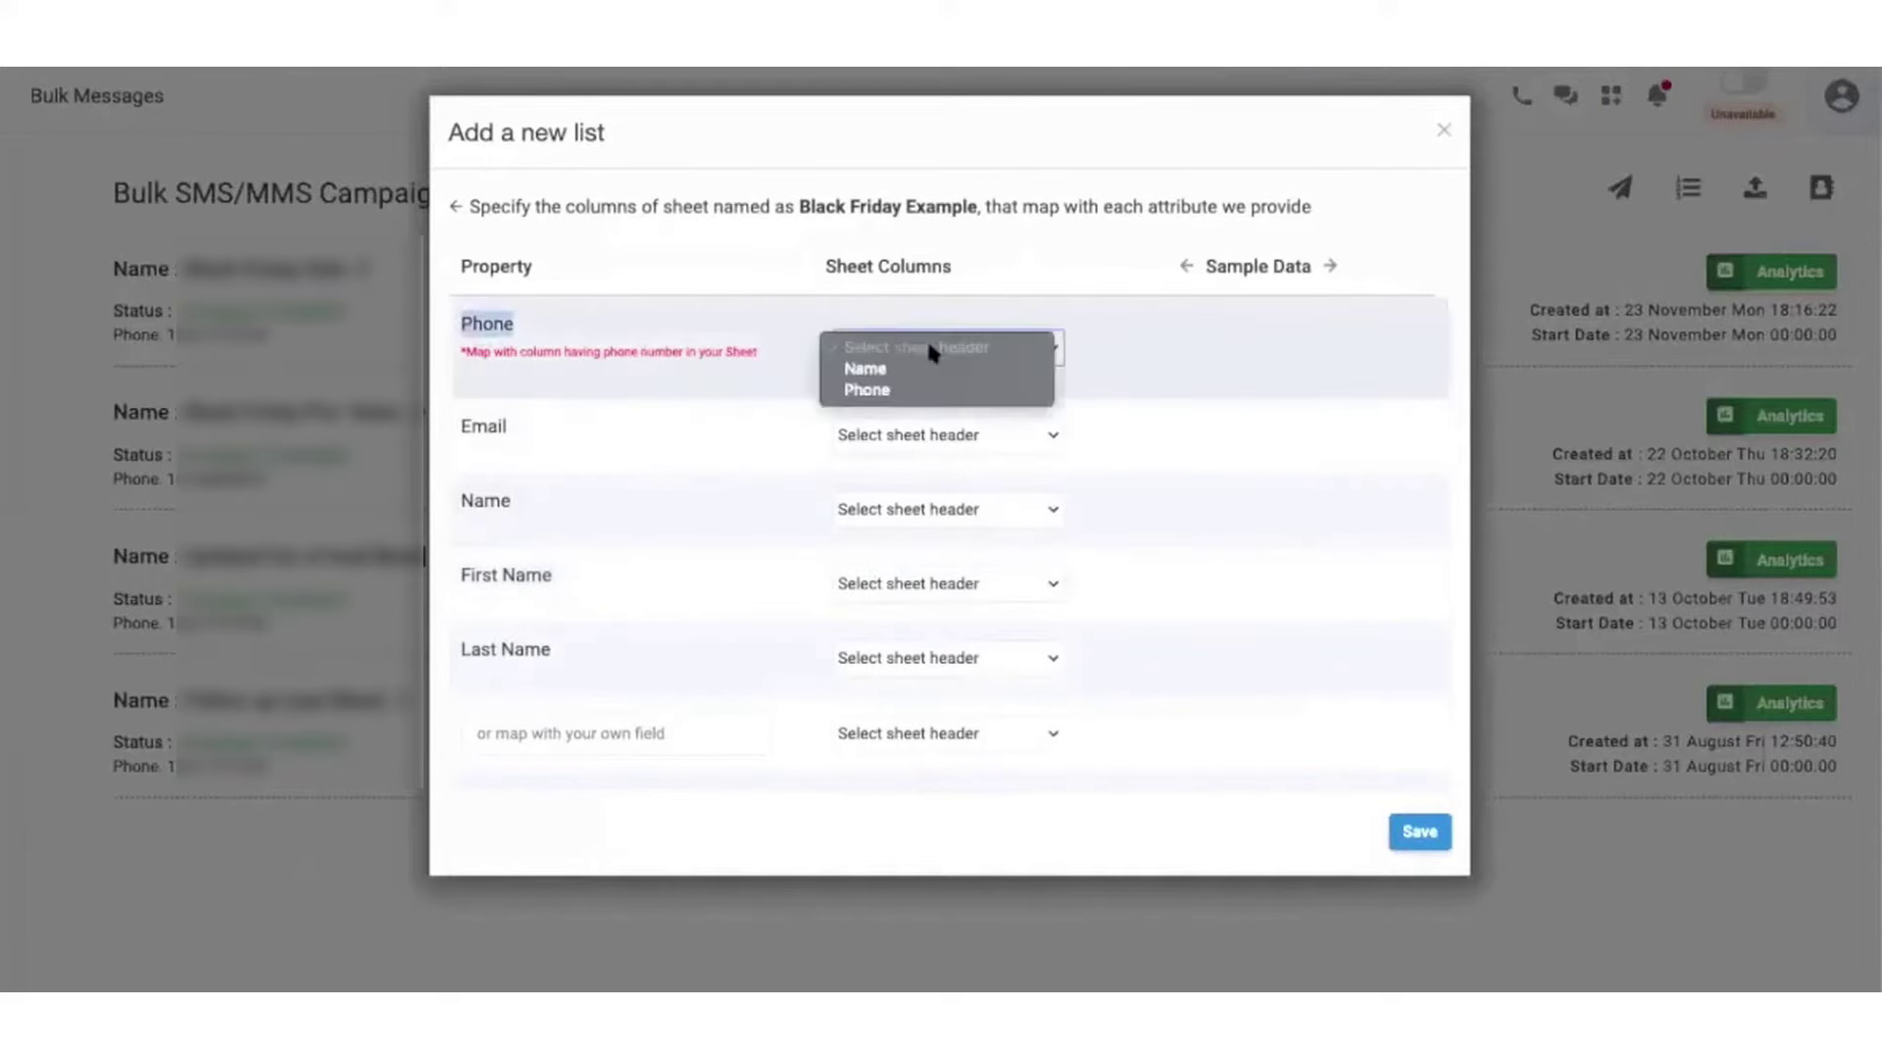
{"action": "left_click", "coordinate": [955, 392]}
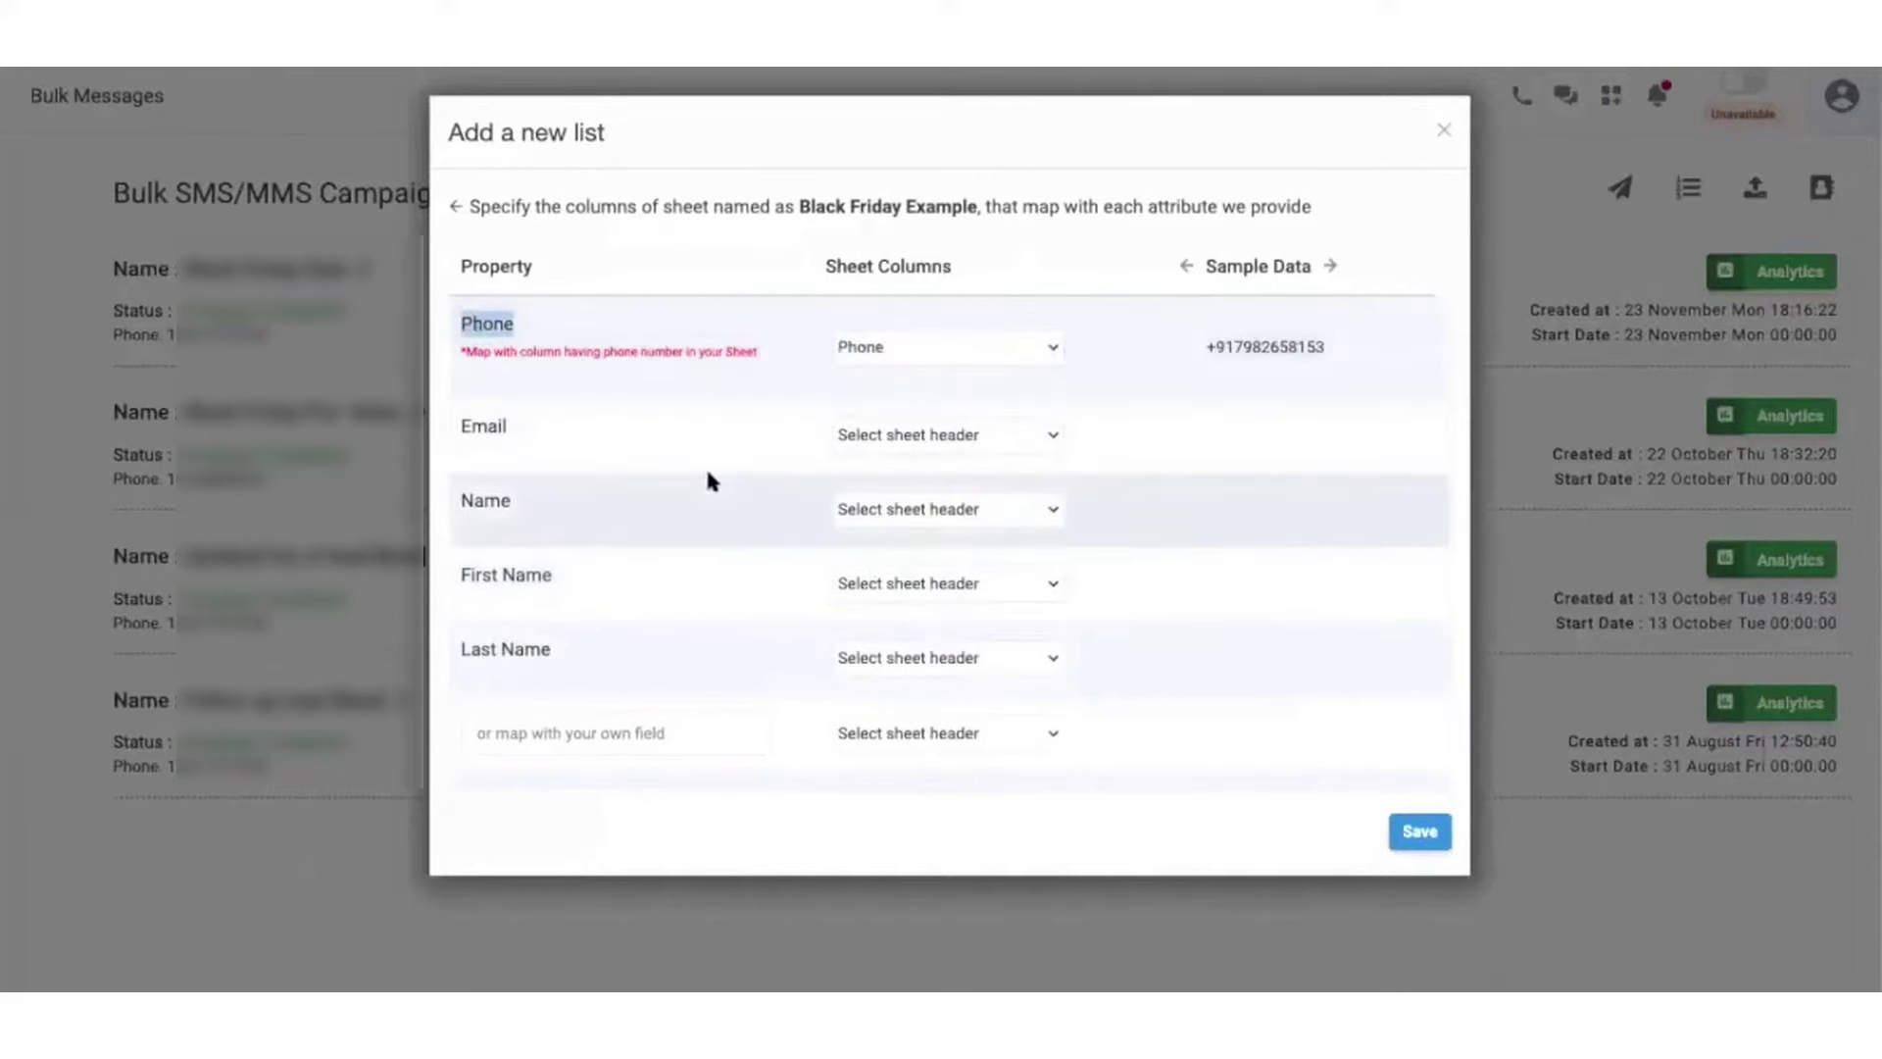
{"action": "left_click", "coordinate": [936, 514]}
{"action": "left_click", "coordinate": [869, 532]}
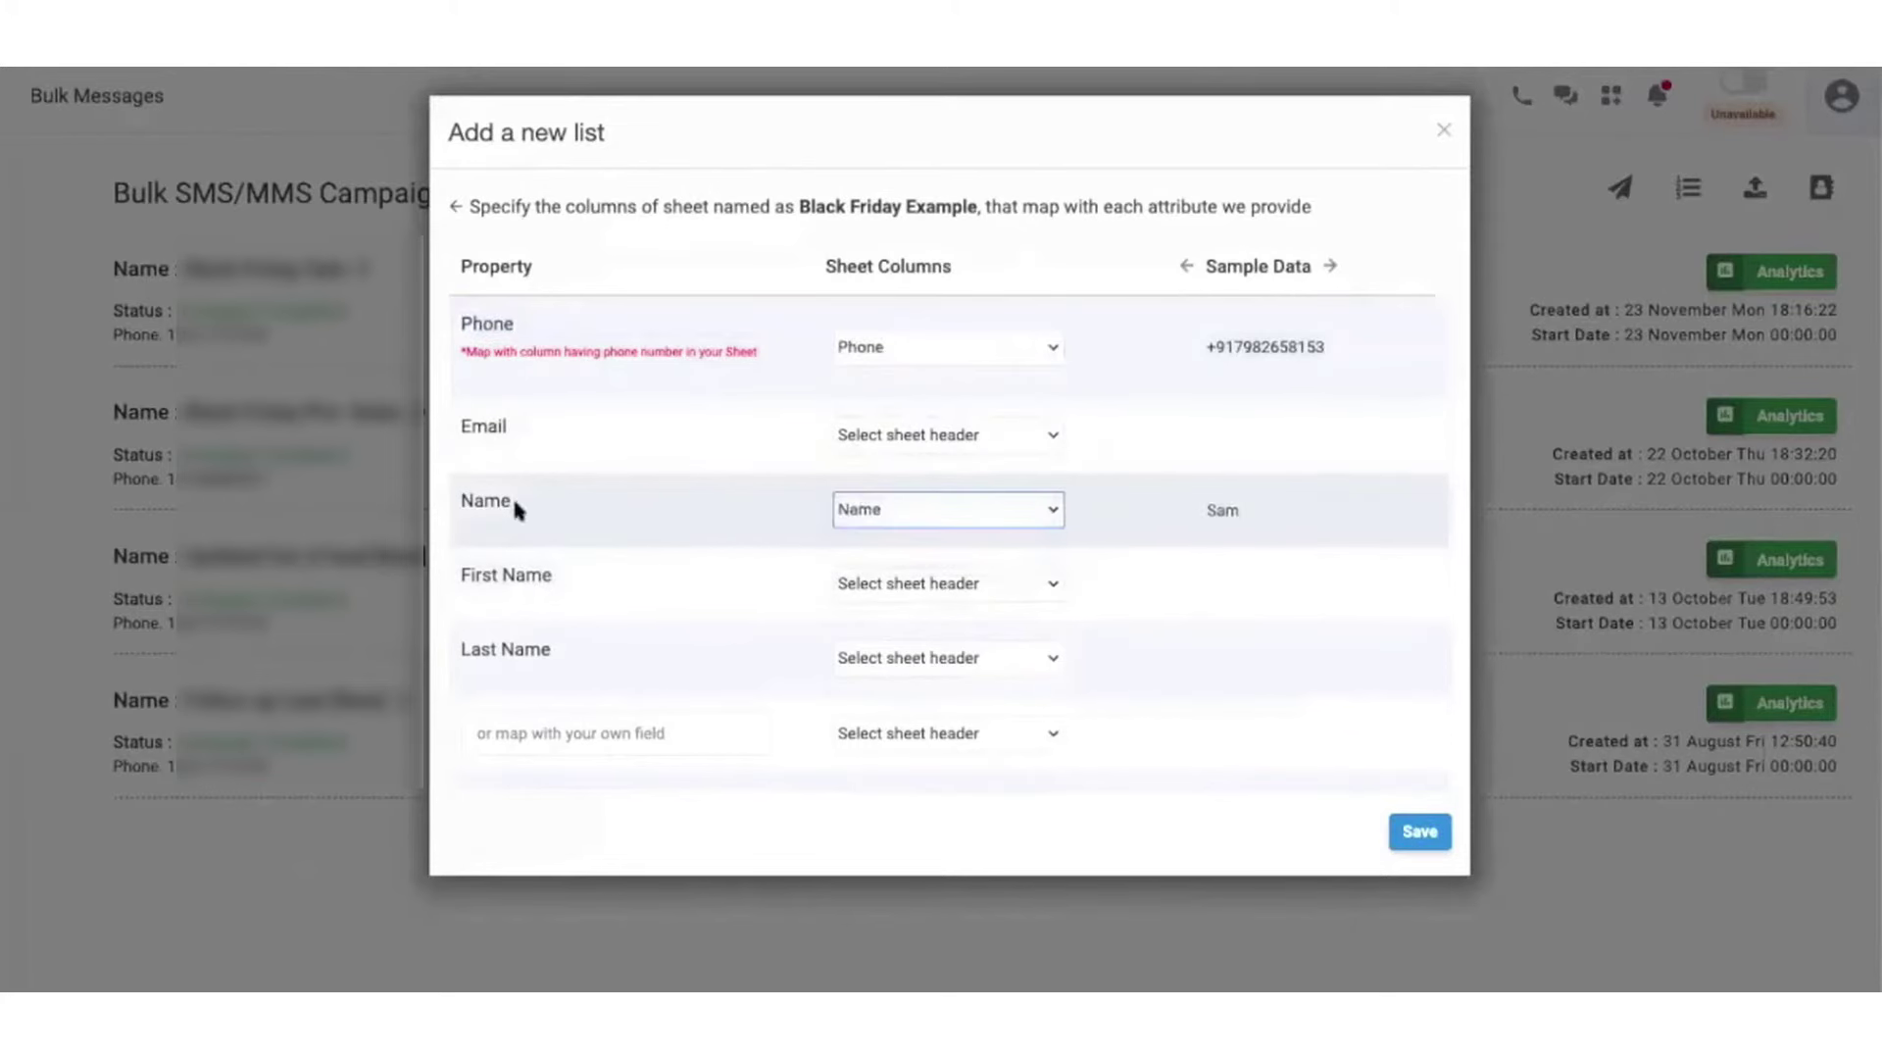
{"action": "double_click", "coordinate": [485, 500]}
{"action": "left_click", "coordinate": [567, 505]}
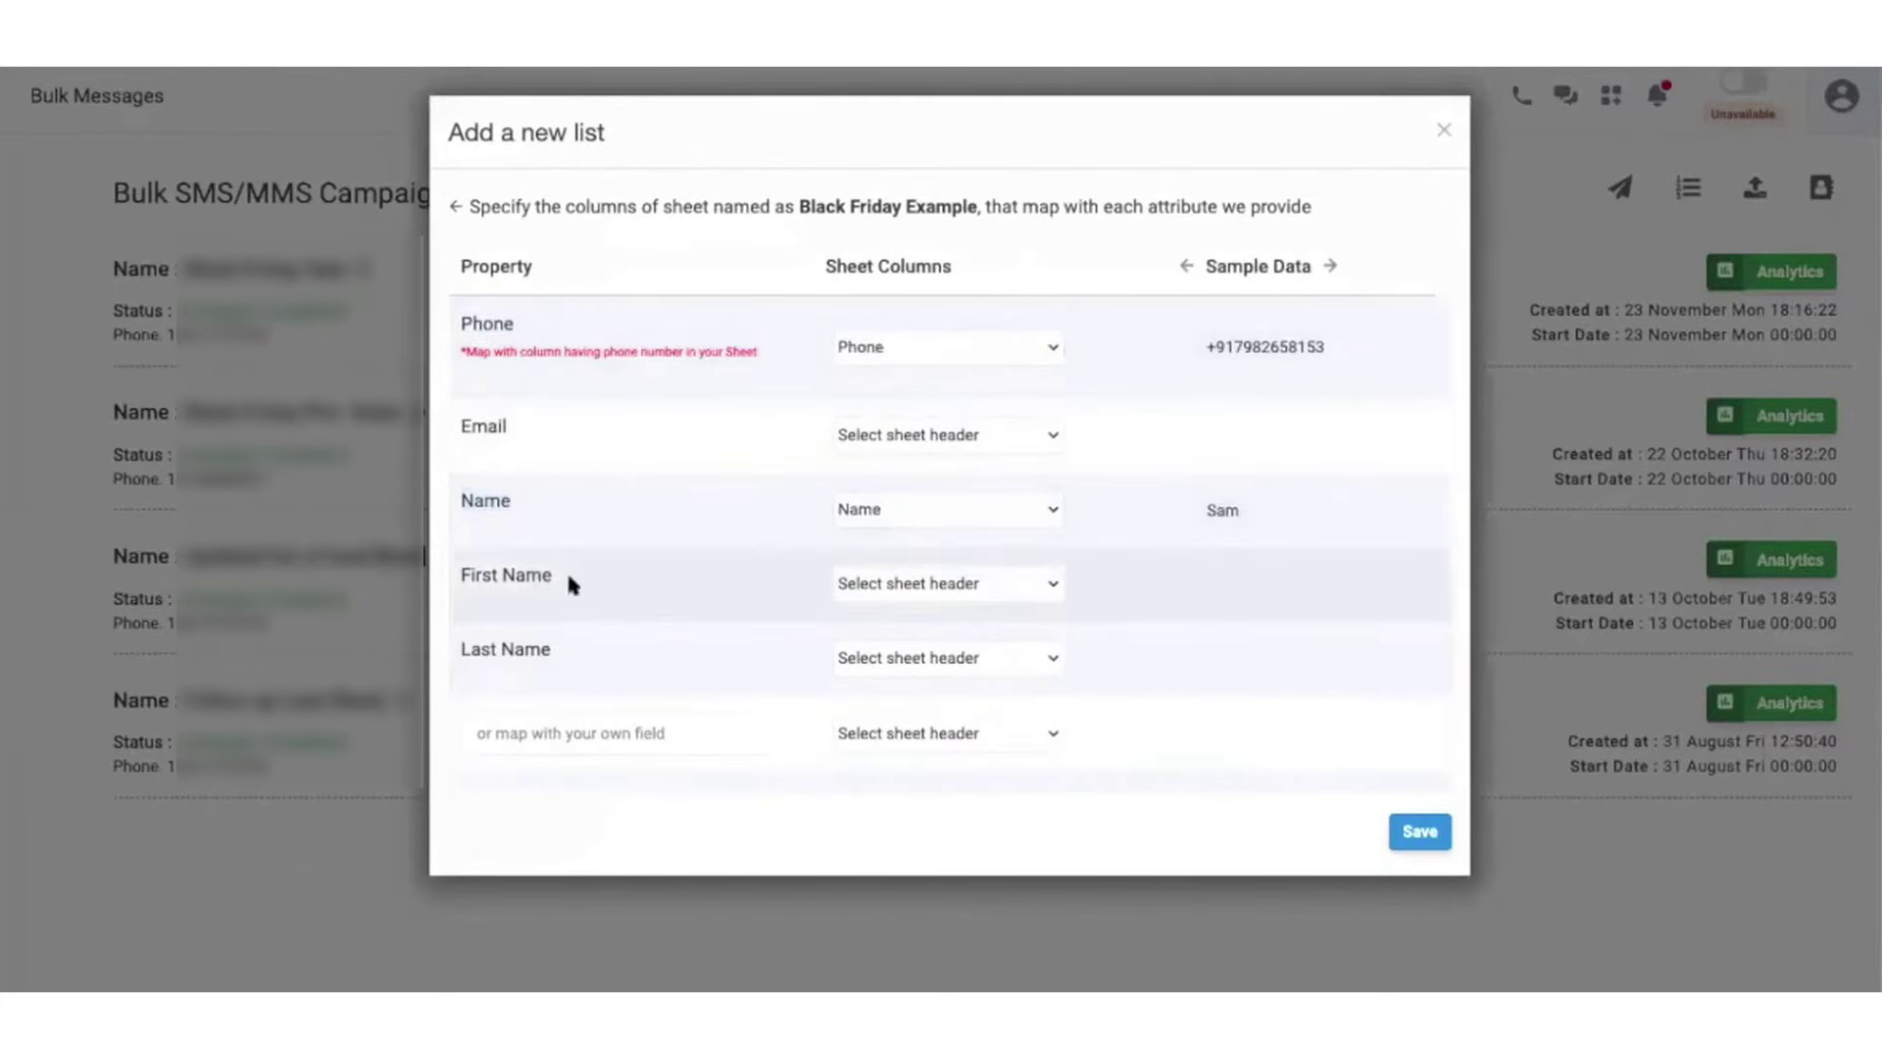
{"action": "left_click", "coordinate": [1415, 833]}
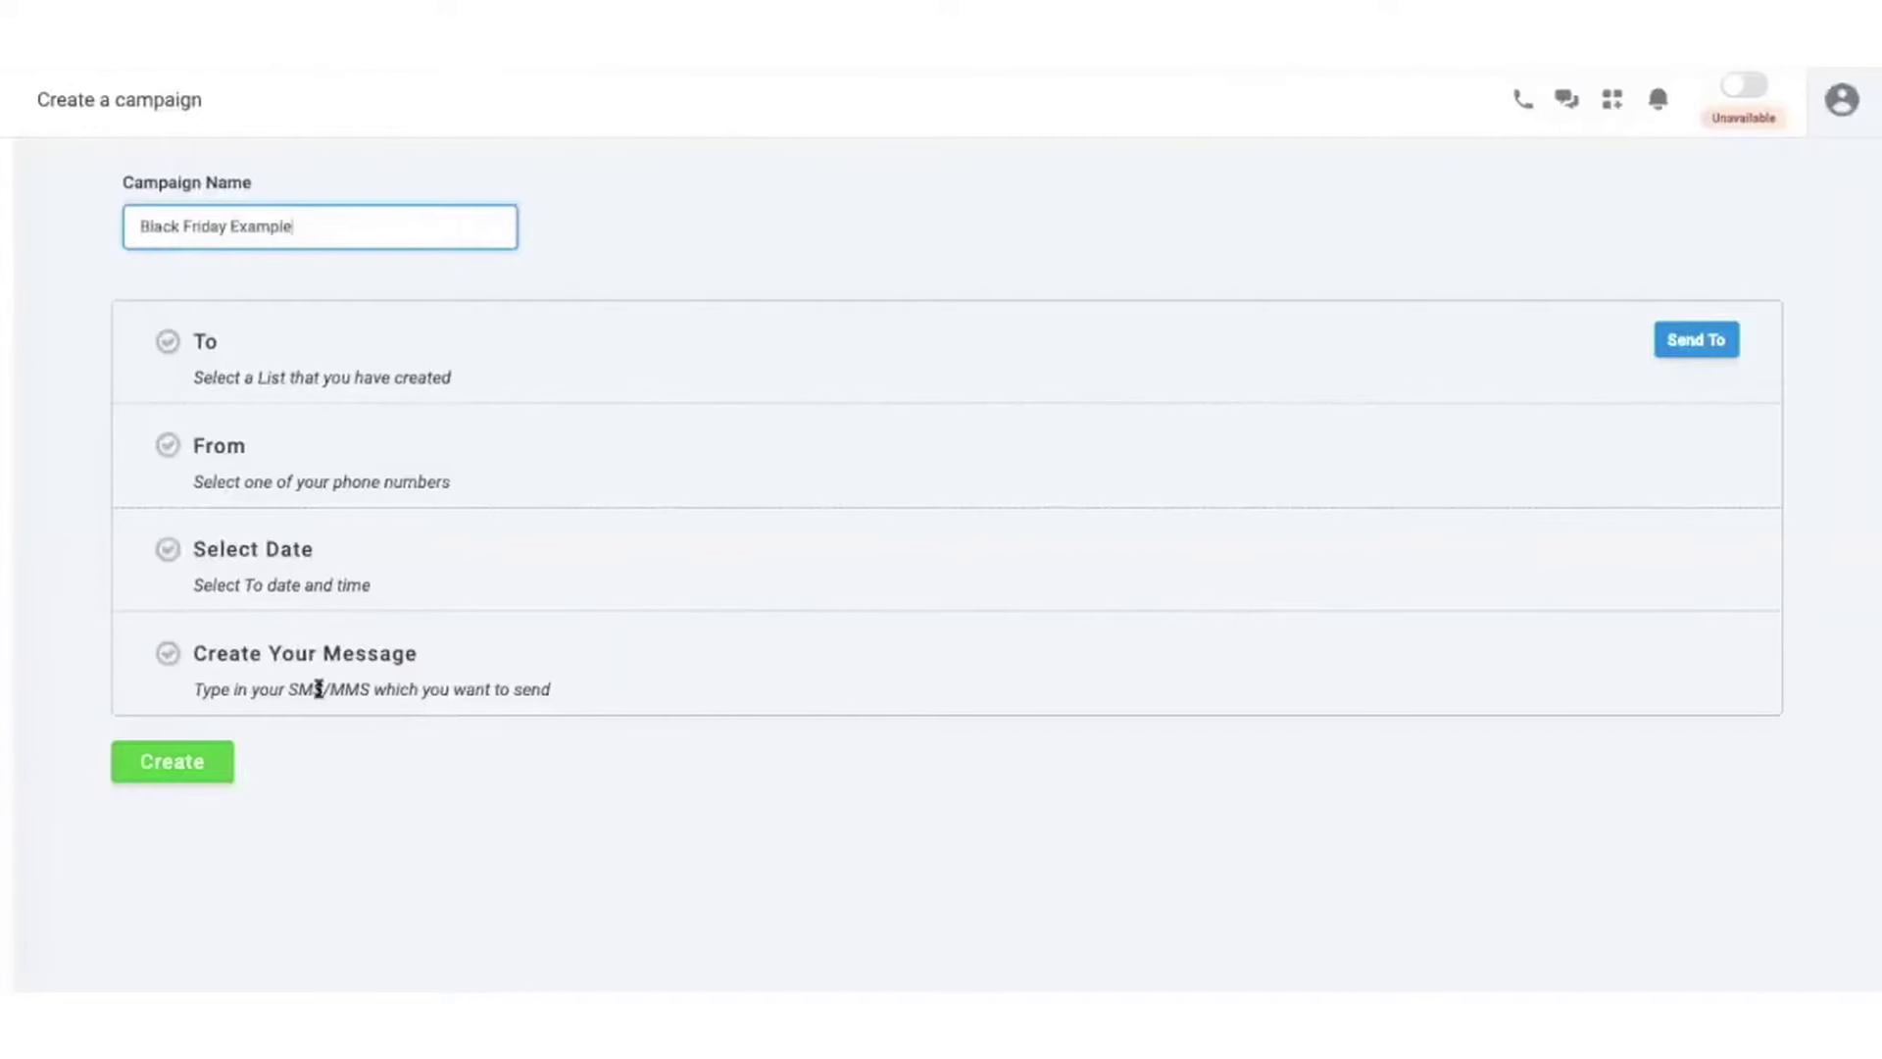
Choose the Black Friday Example list as recipients and the SFO number as sender.
{"action": "left_click", "coordinate": [1695, 340]}
{"action": "left_click", "coordinate": [369, 732]}
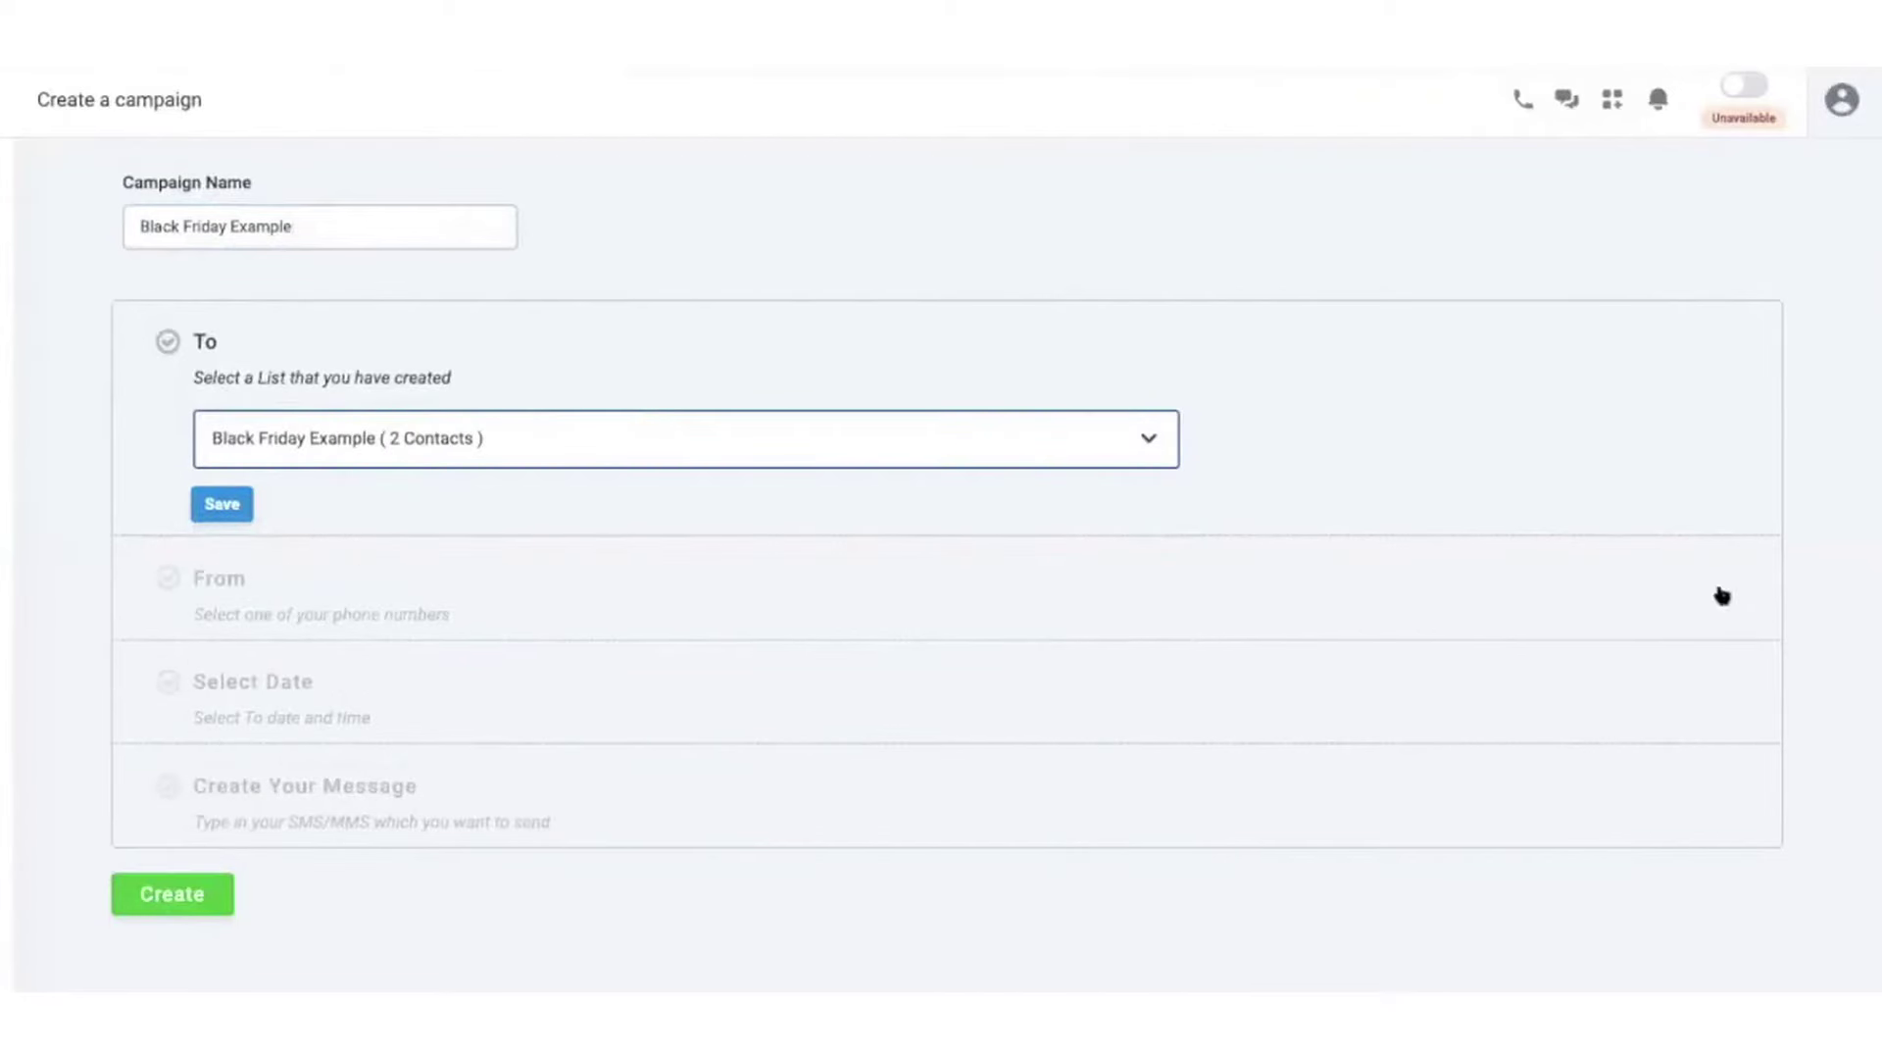
{"action": "left_click", "coordinate": [378, 546]}
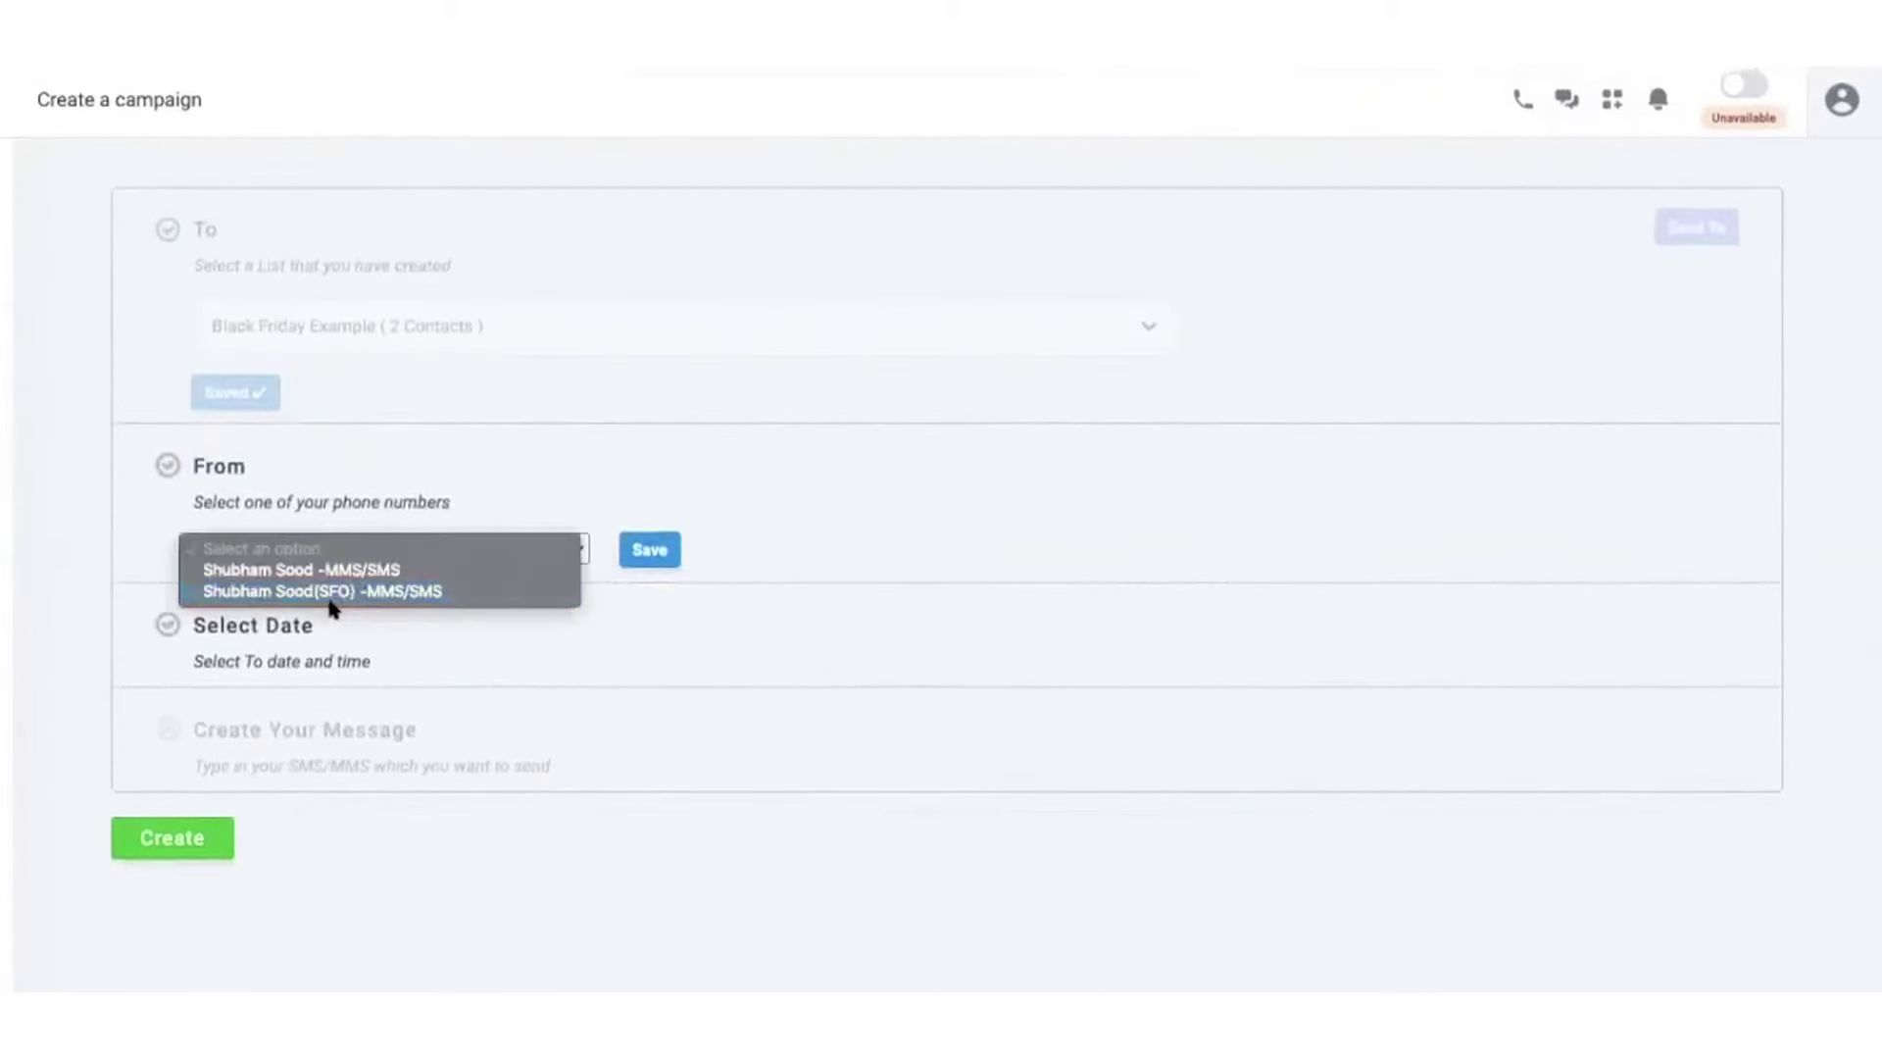
{"action": "left_click", "coordinate": [329, 594]}
{"action": "left_click", "coordinate": [649, 549]}
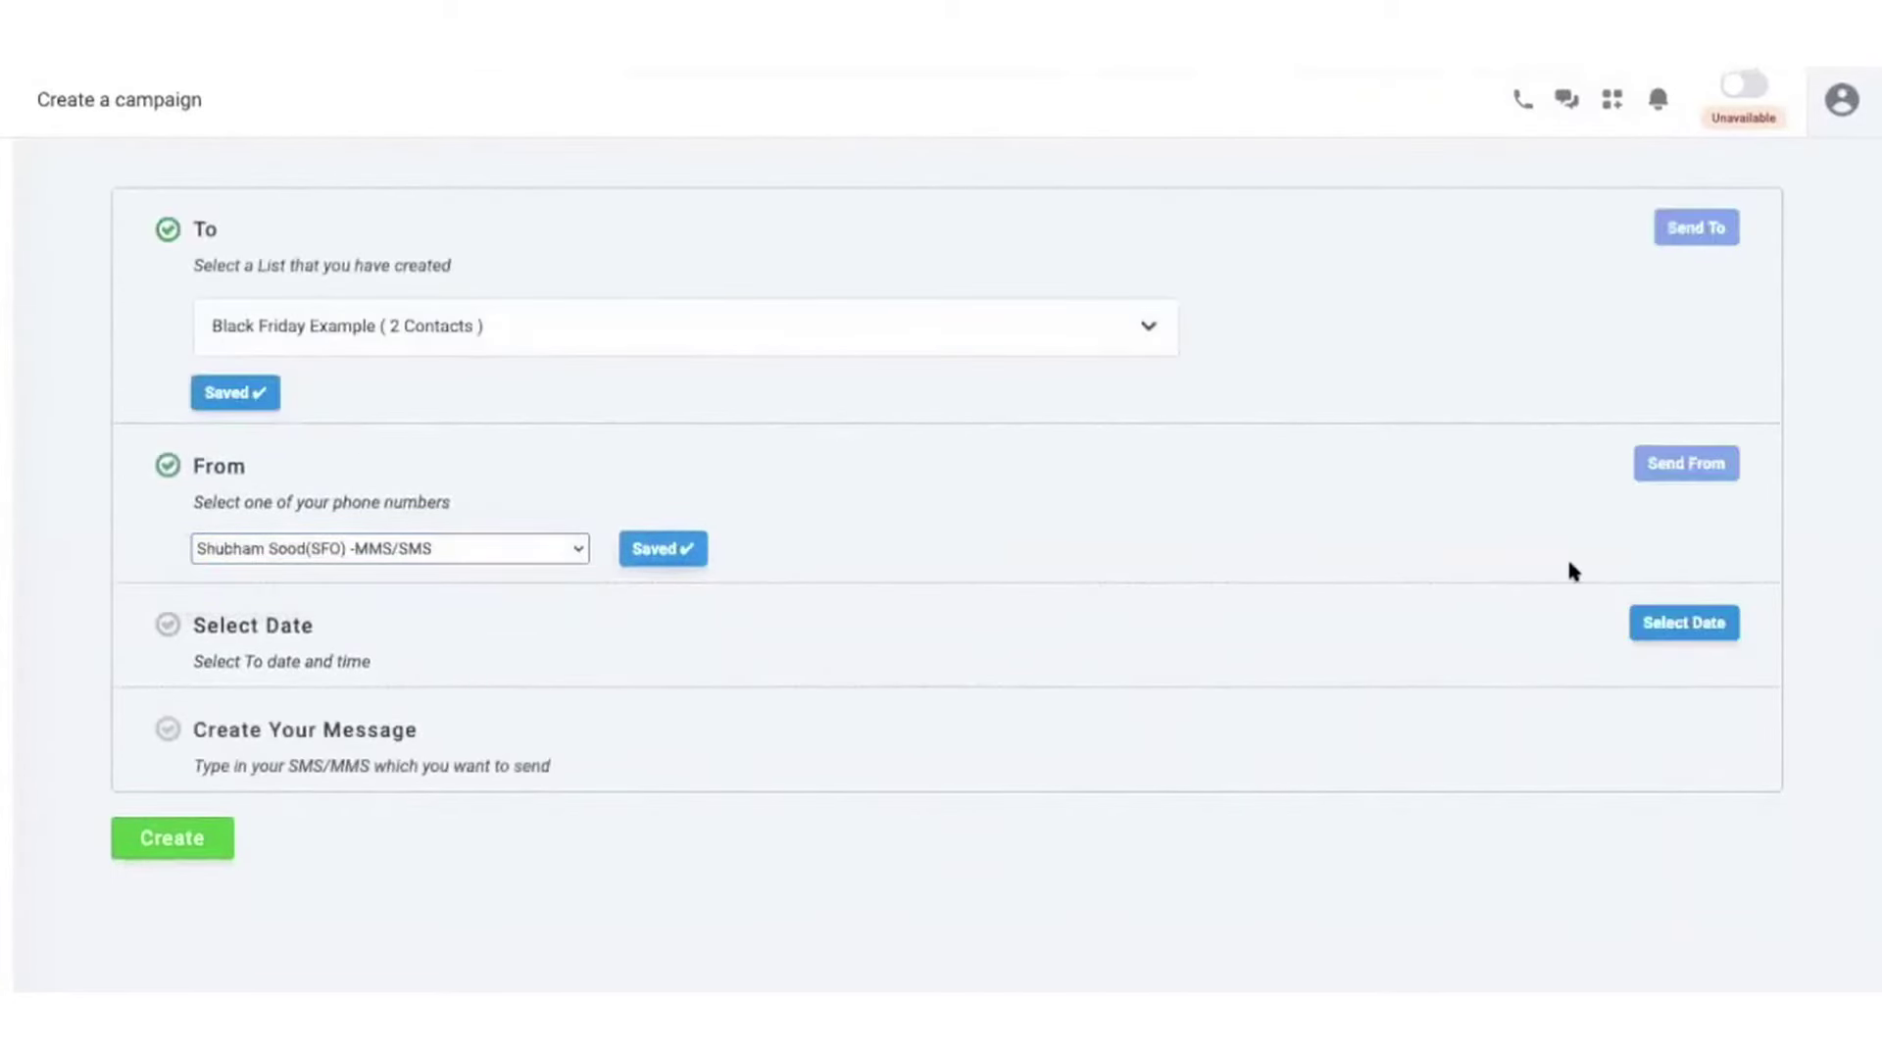
Schedule the campaign to send on 30 November 2020 at 11:00.
{"action": "left_click", "coordinate": [1679, 621]}
{"action": "scroll", "coordinate": [687, 741], "scroll_direction": "down", "scroll_amount": 1}
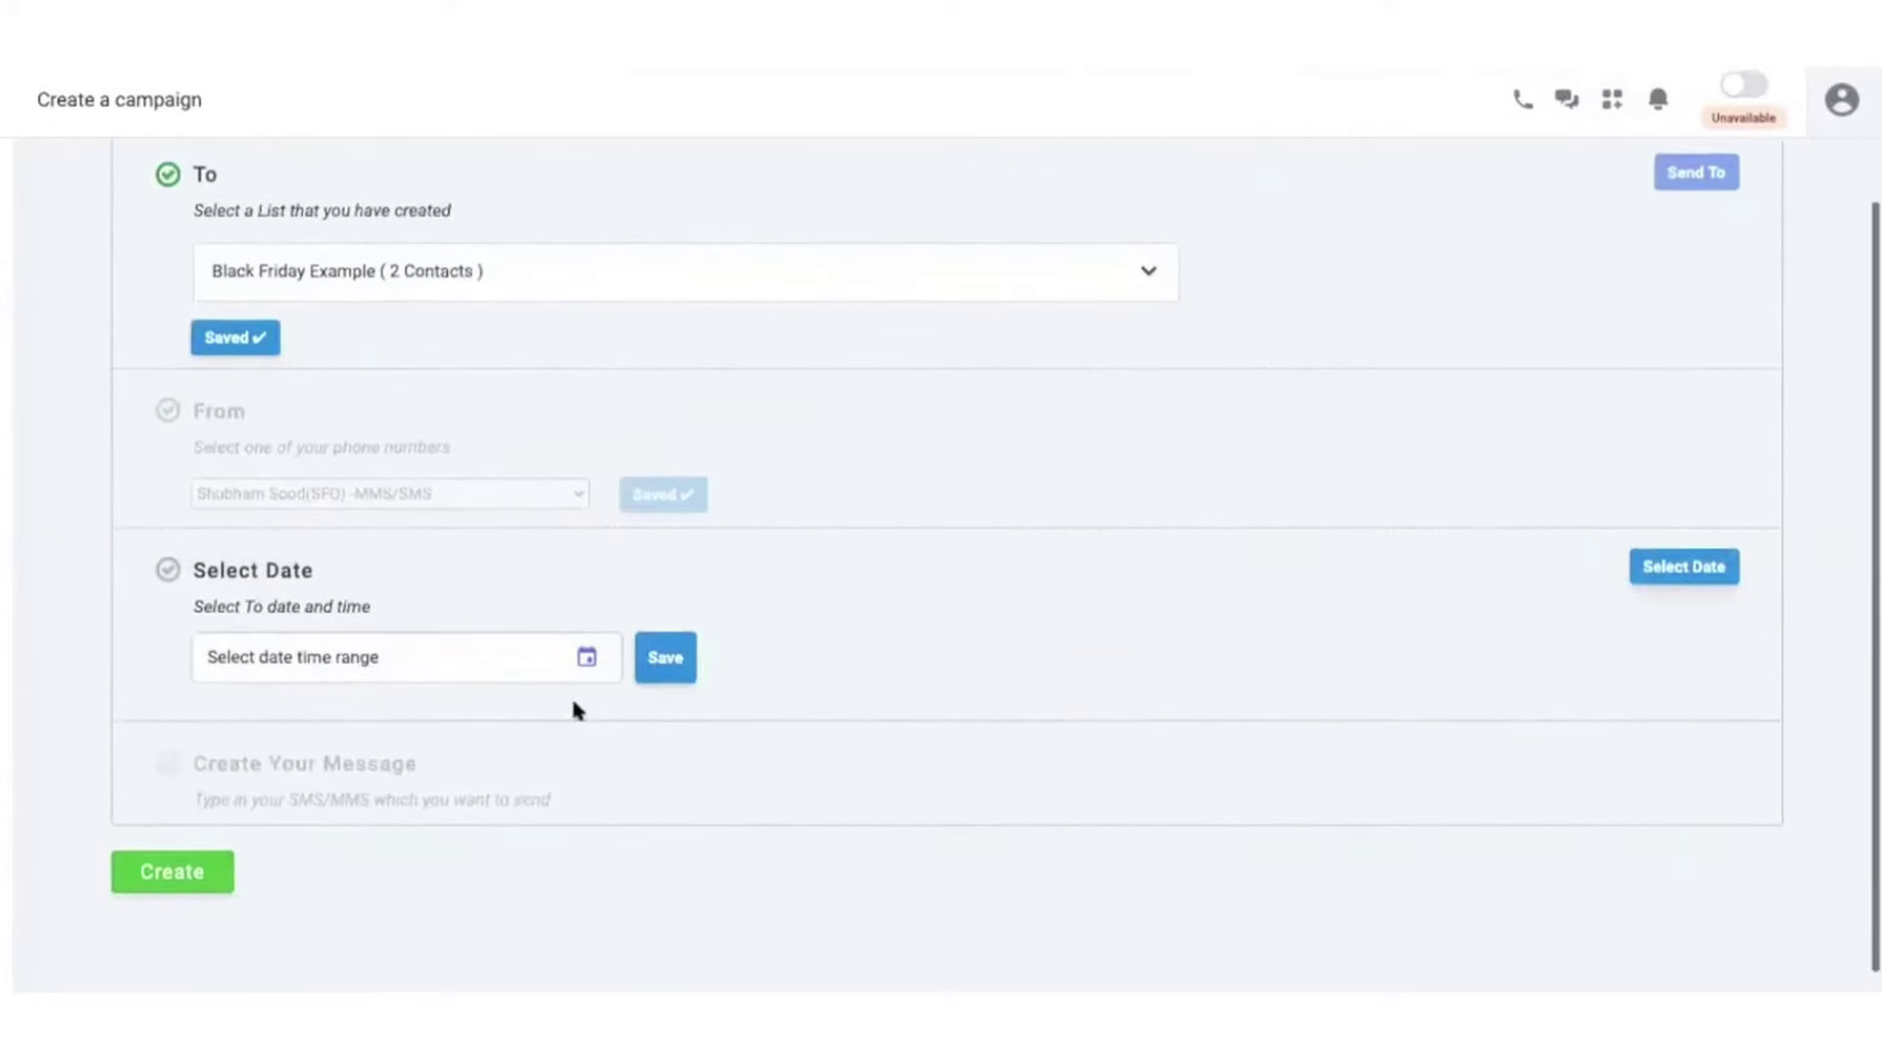
{"action": "scroll", "coordinate": [338, 970], "scroll_direction": "down", "scroll_amount": 2}
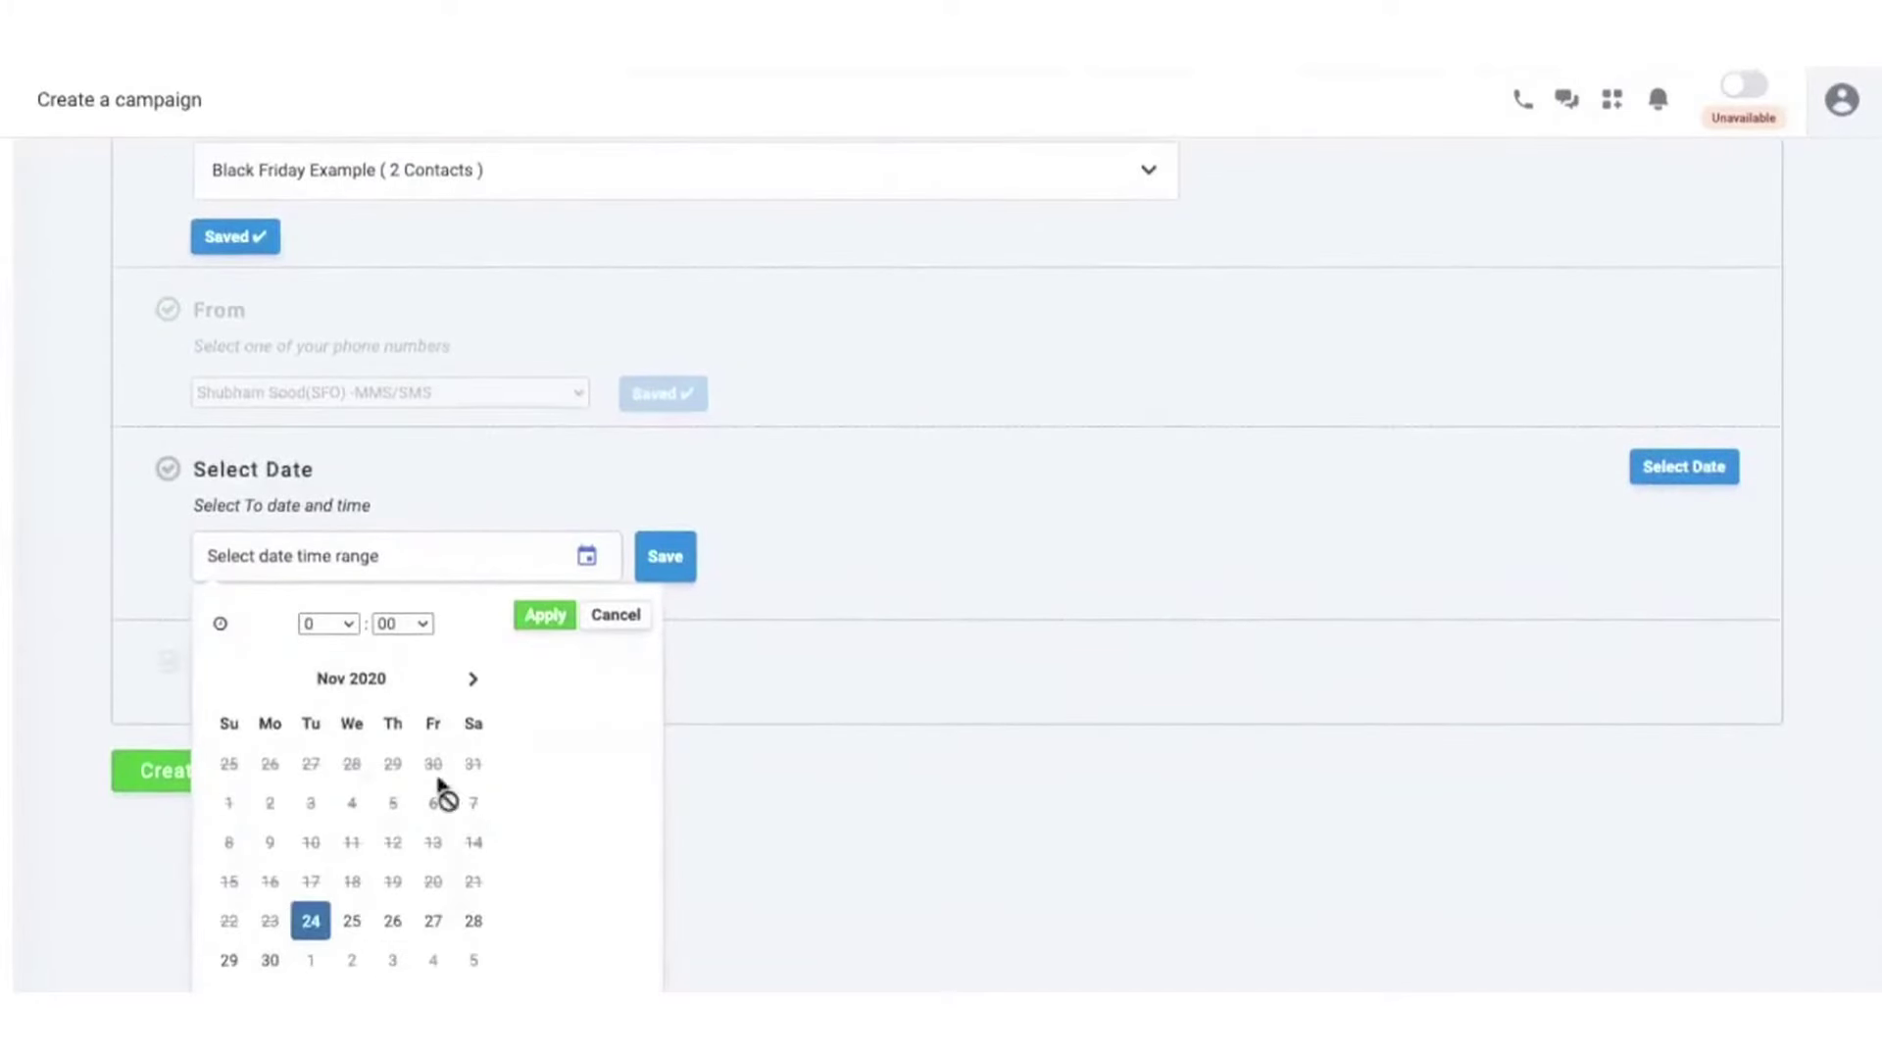
{"action": "left_click", "coordinate": [269, 960]}
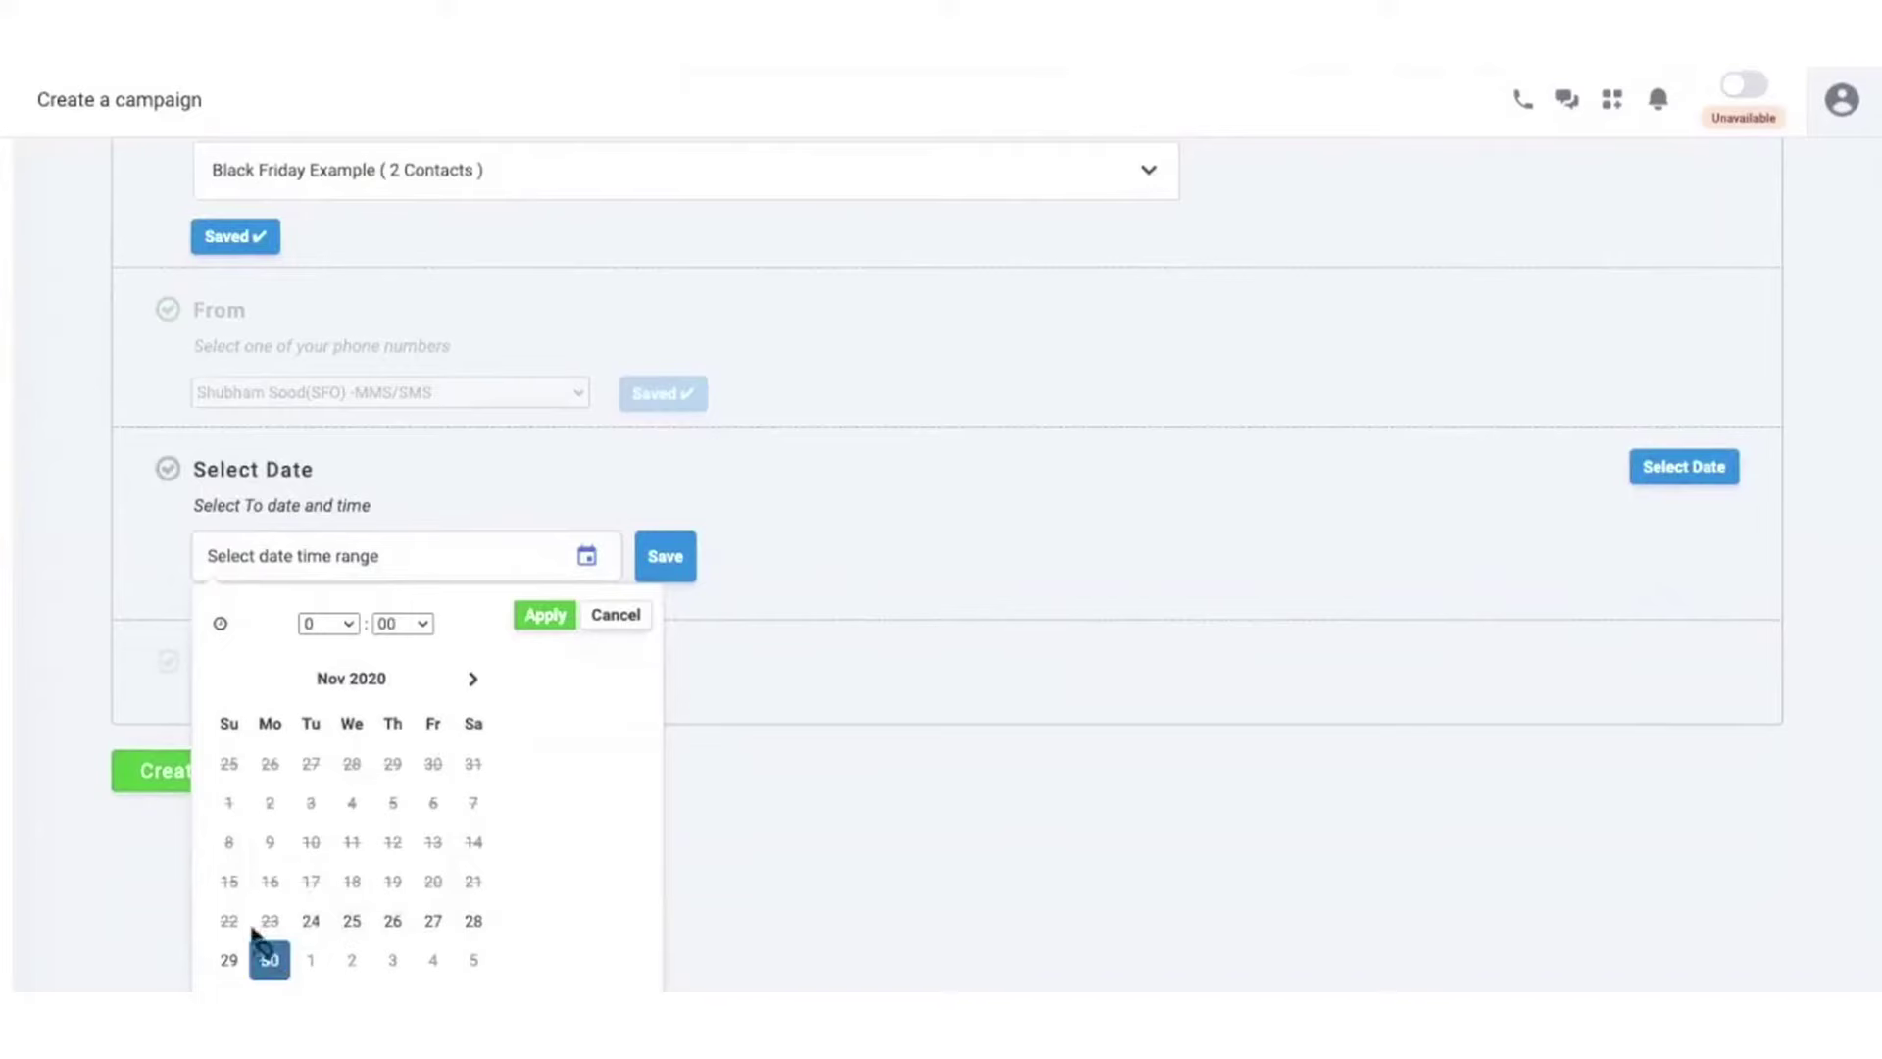
{"action": "left_click", "coordinate": [317, 623]}
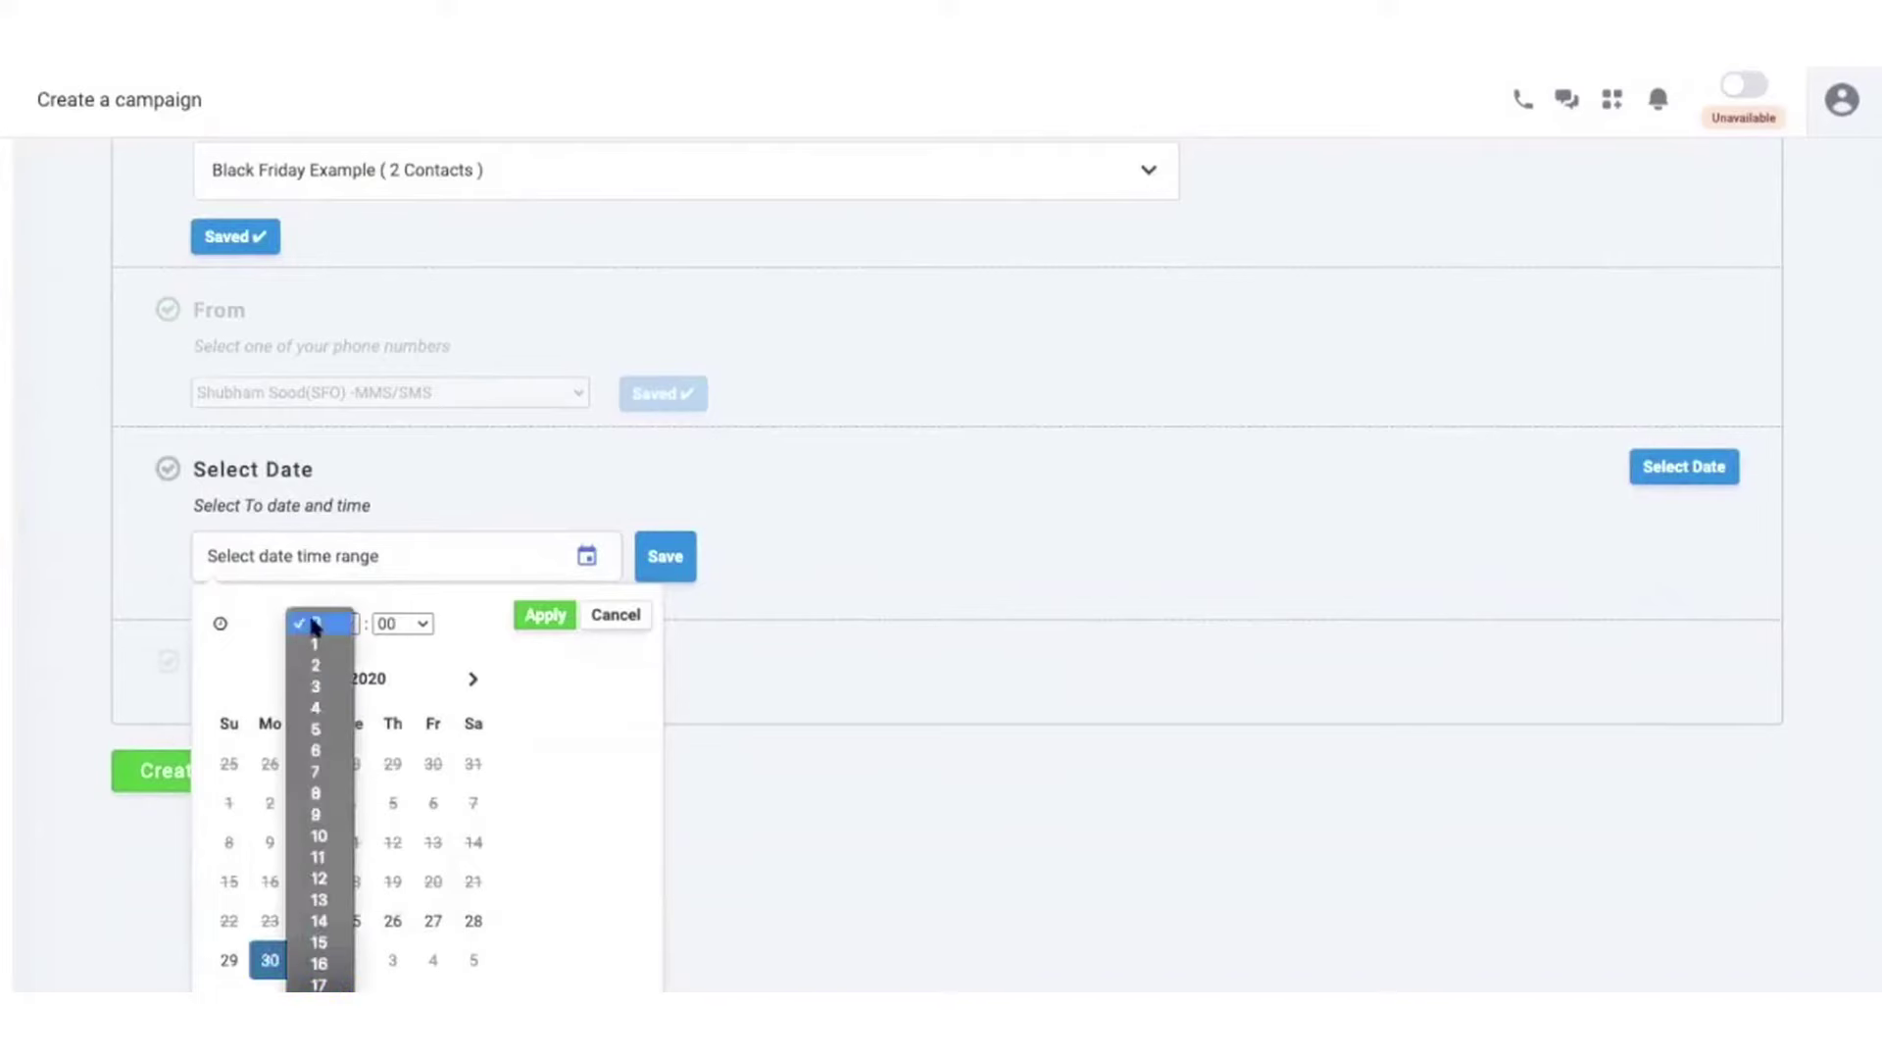
{"action": "left_click", "coordinate": [317, 859]}
{"action": "left_click", "coordinate": [545, 615]}
{"action": "left_click", "coordinate": [666, 623]}
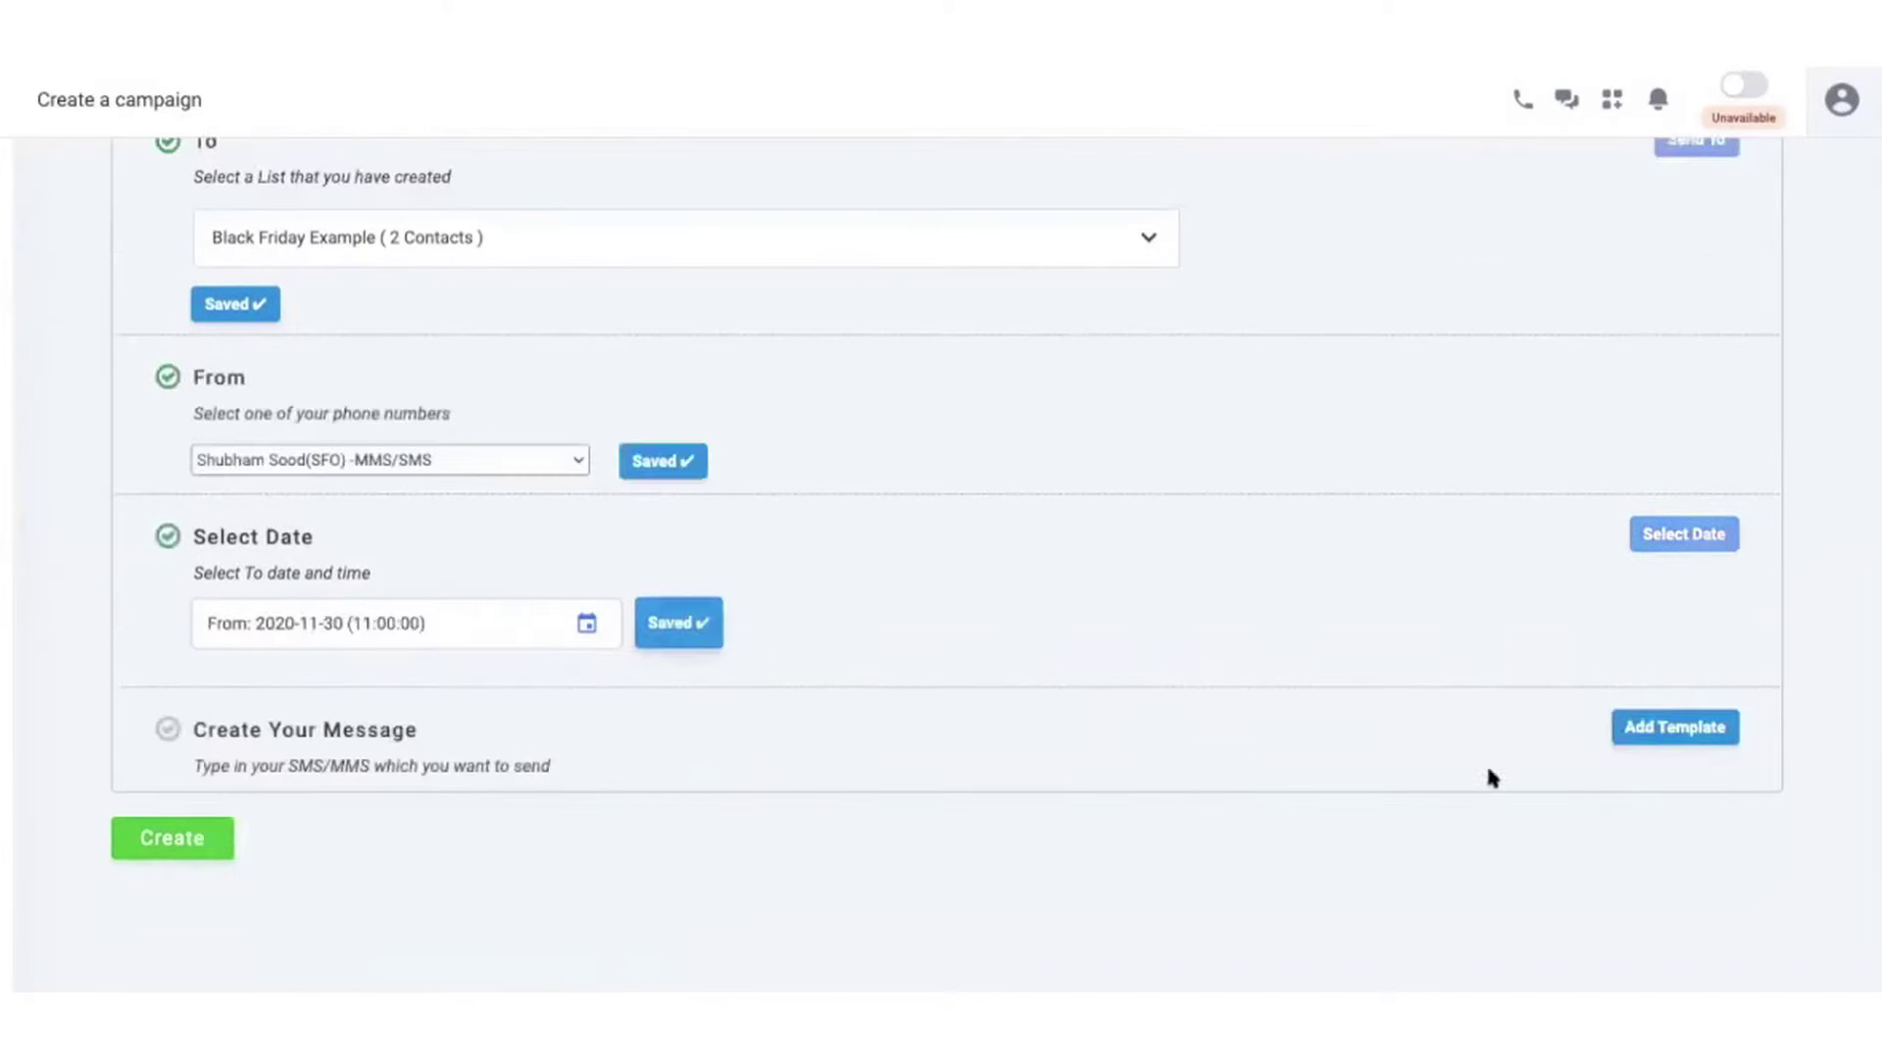
Write the coupon message personalised with {{name}} and a sign-off, then create the campaign.
{"action": "left_click", "coordinate": [1667, 735]}
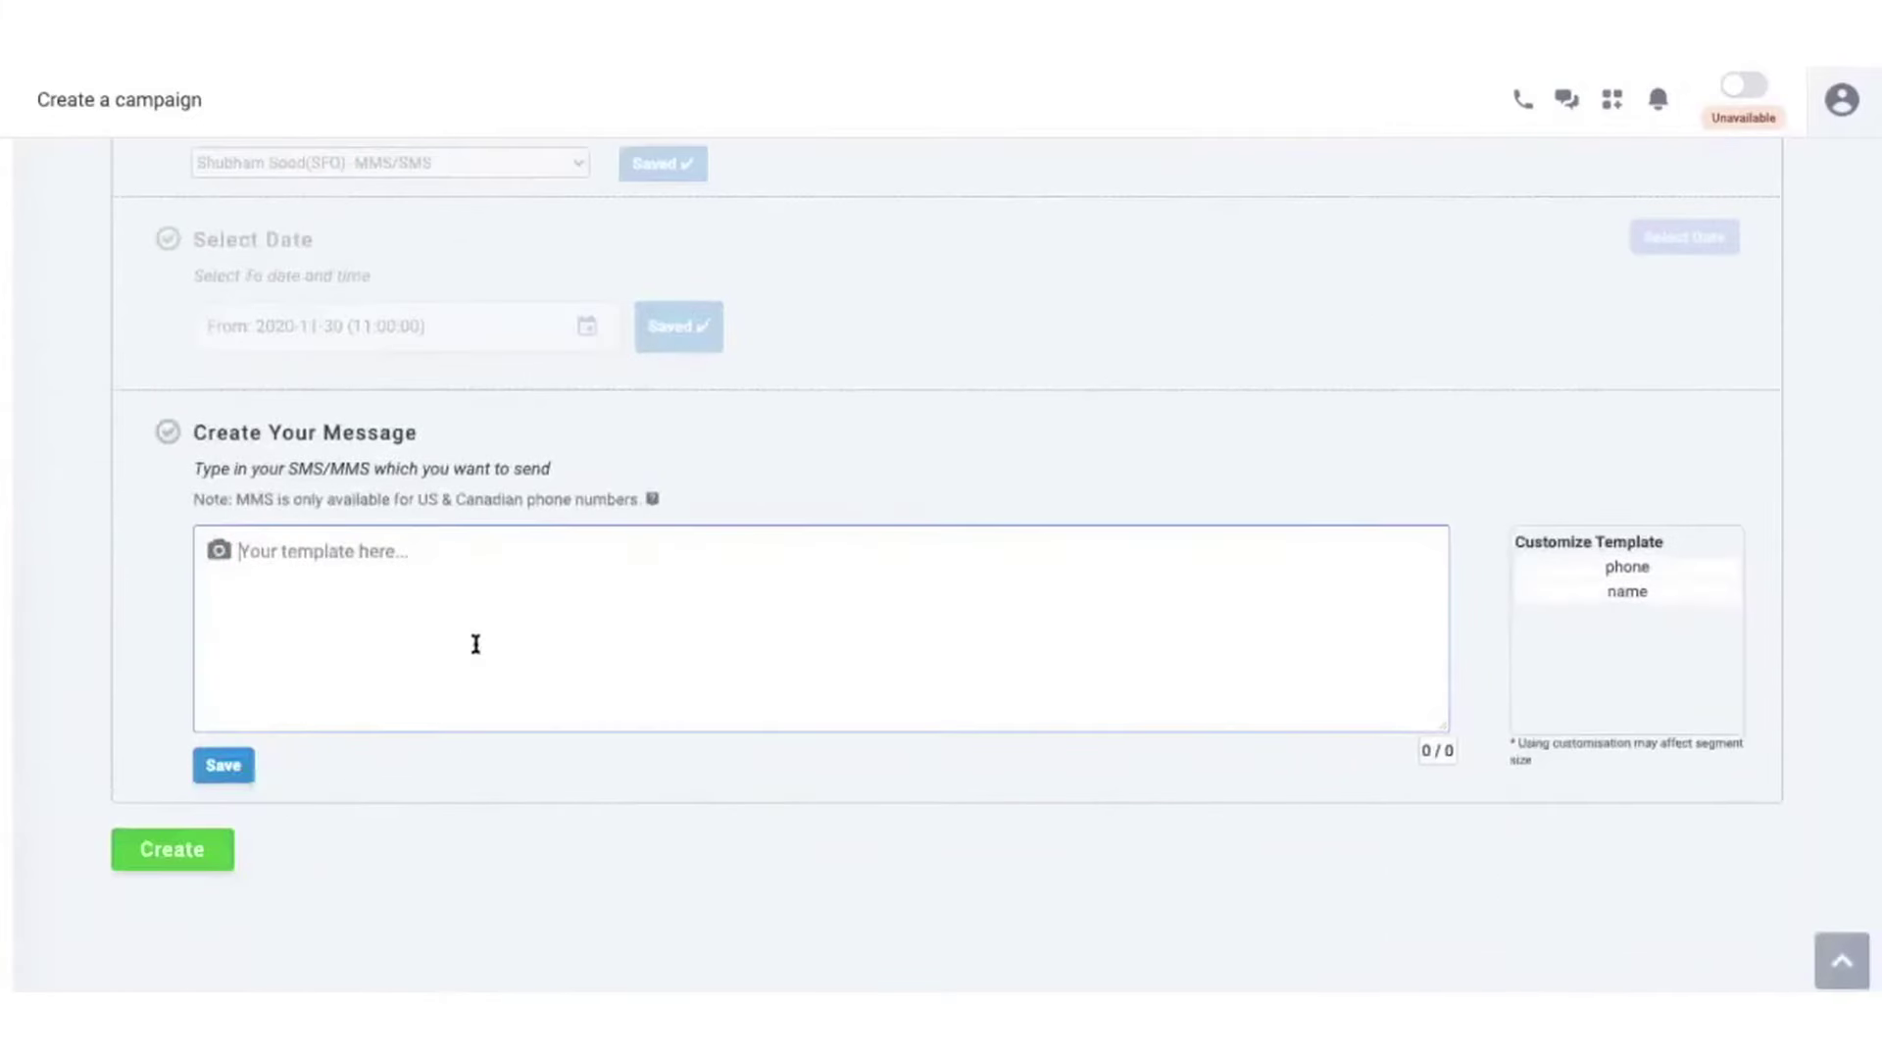
{"action": "type", "text": "Hey"}
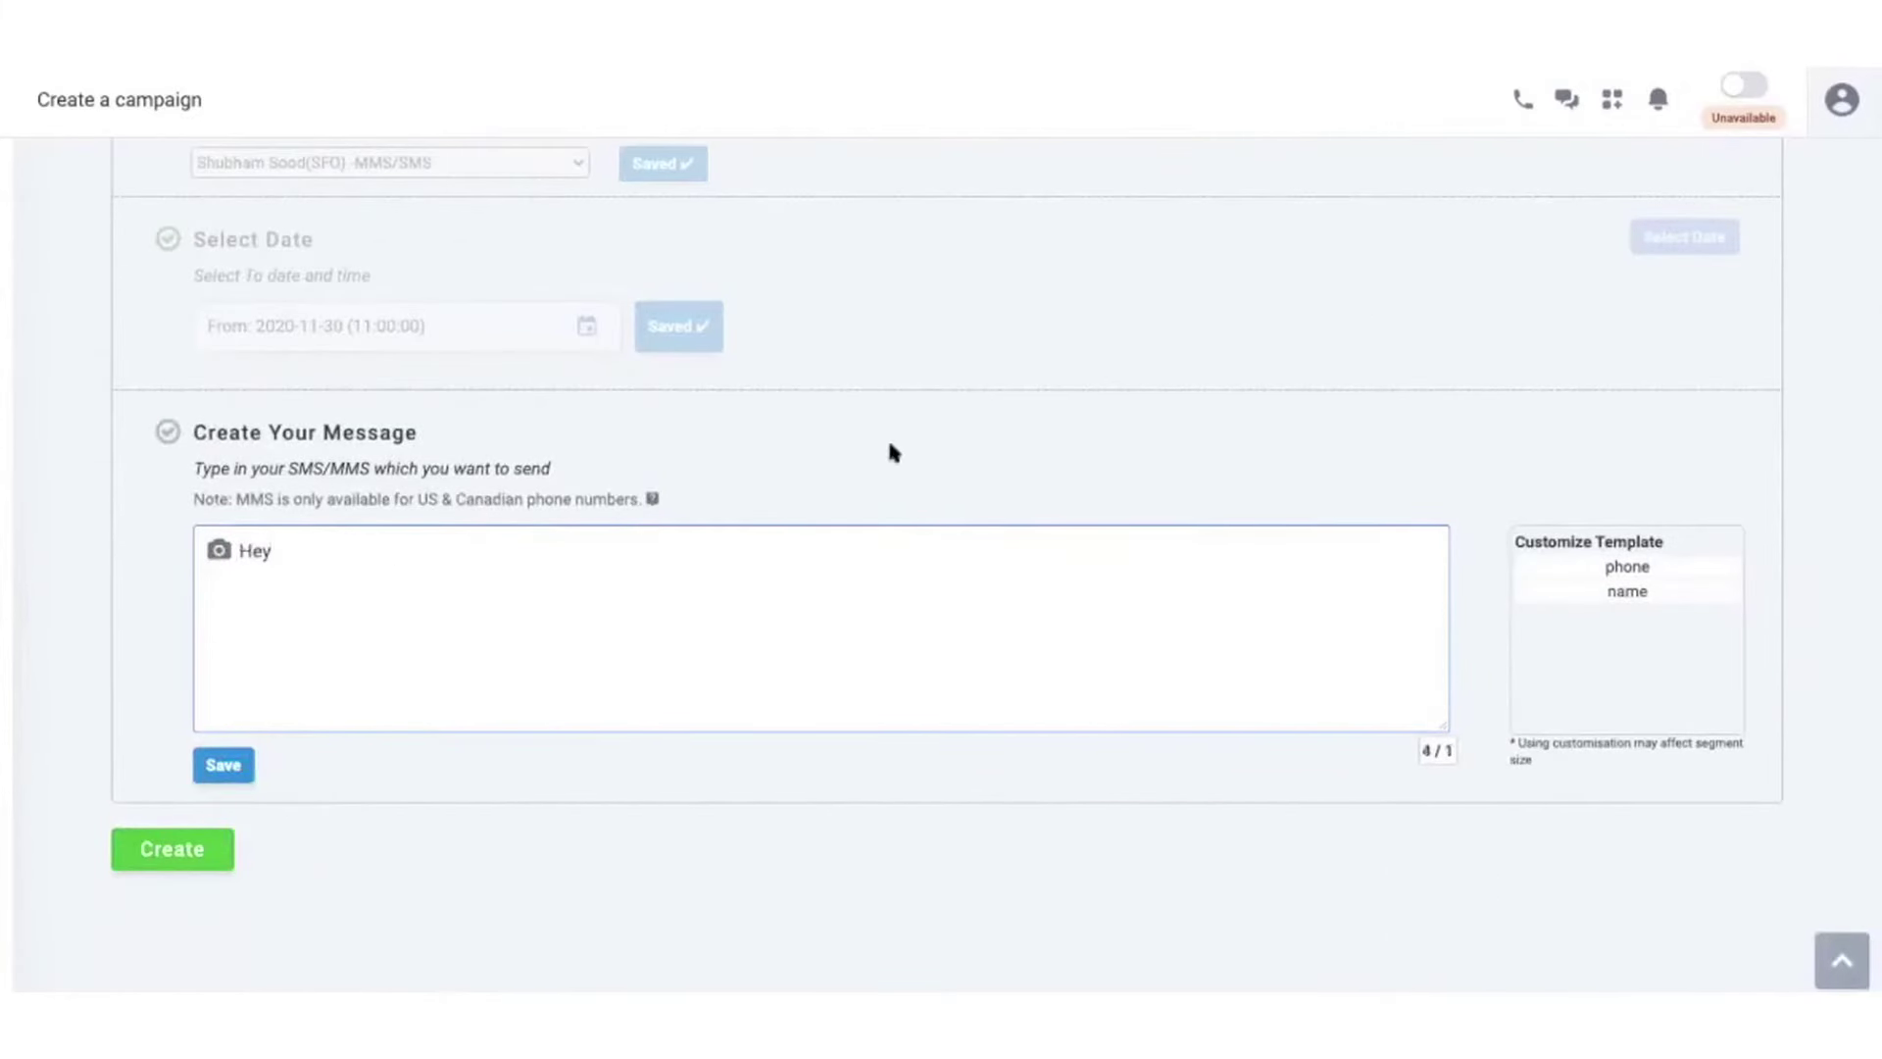
{"action": "left_click", "coordinate": [1622, 592]}
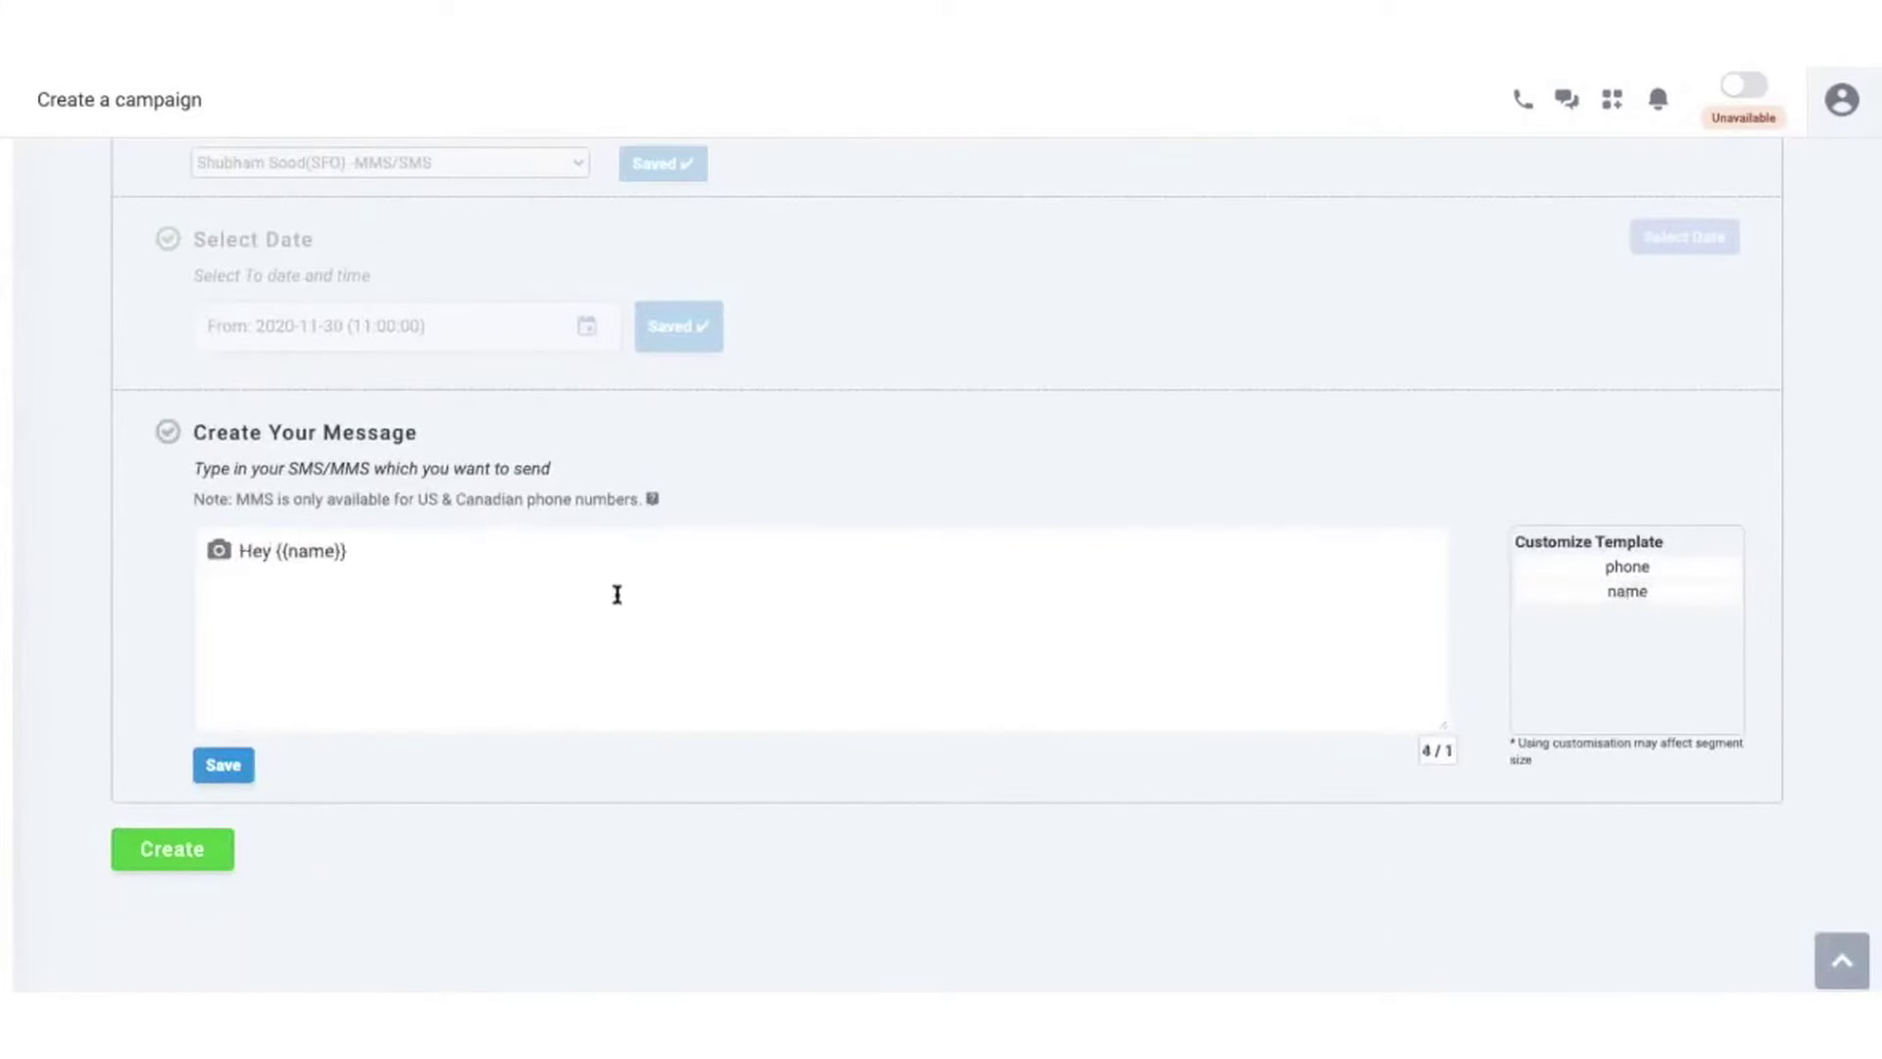
{"action": "left_click", "coordinate": [616, 594]}
{"action": "key", "text": "Return"}
{"action": "key", "text": "Return"}
{"action": "type", "text": "Here is your"}
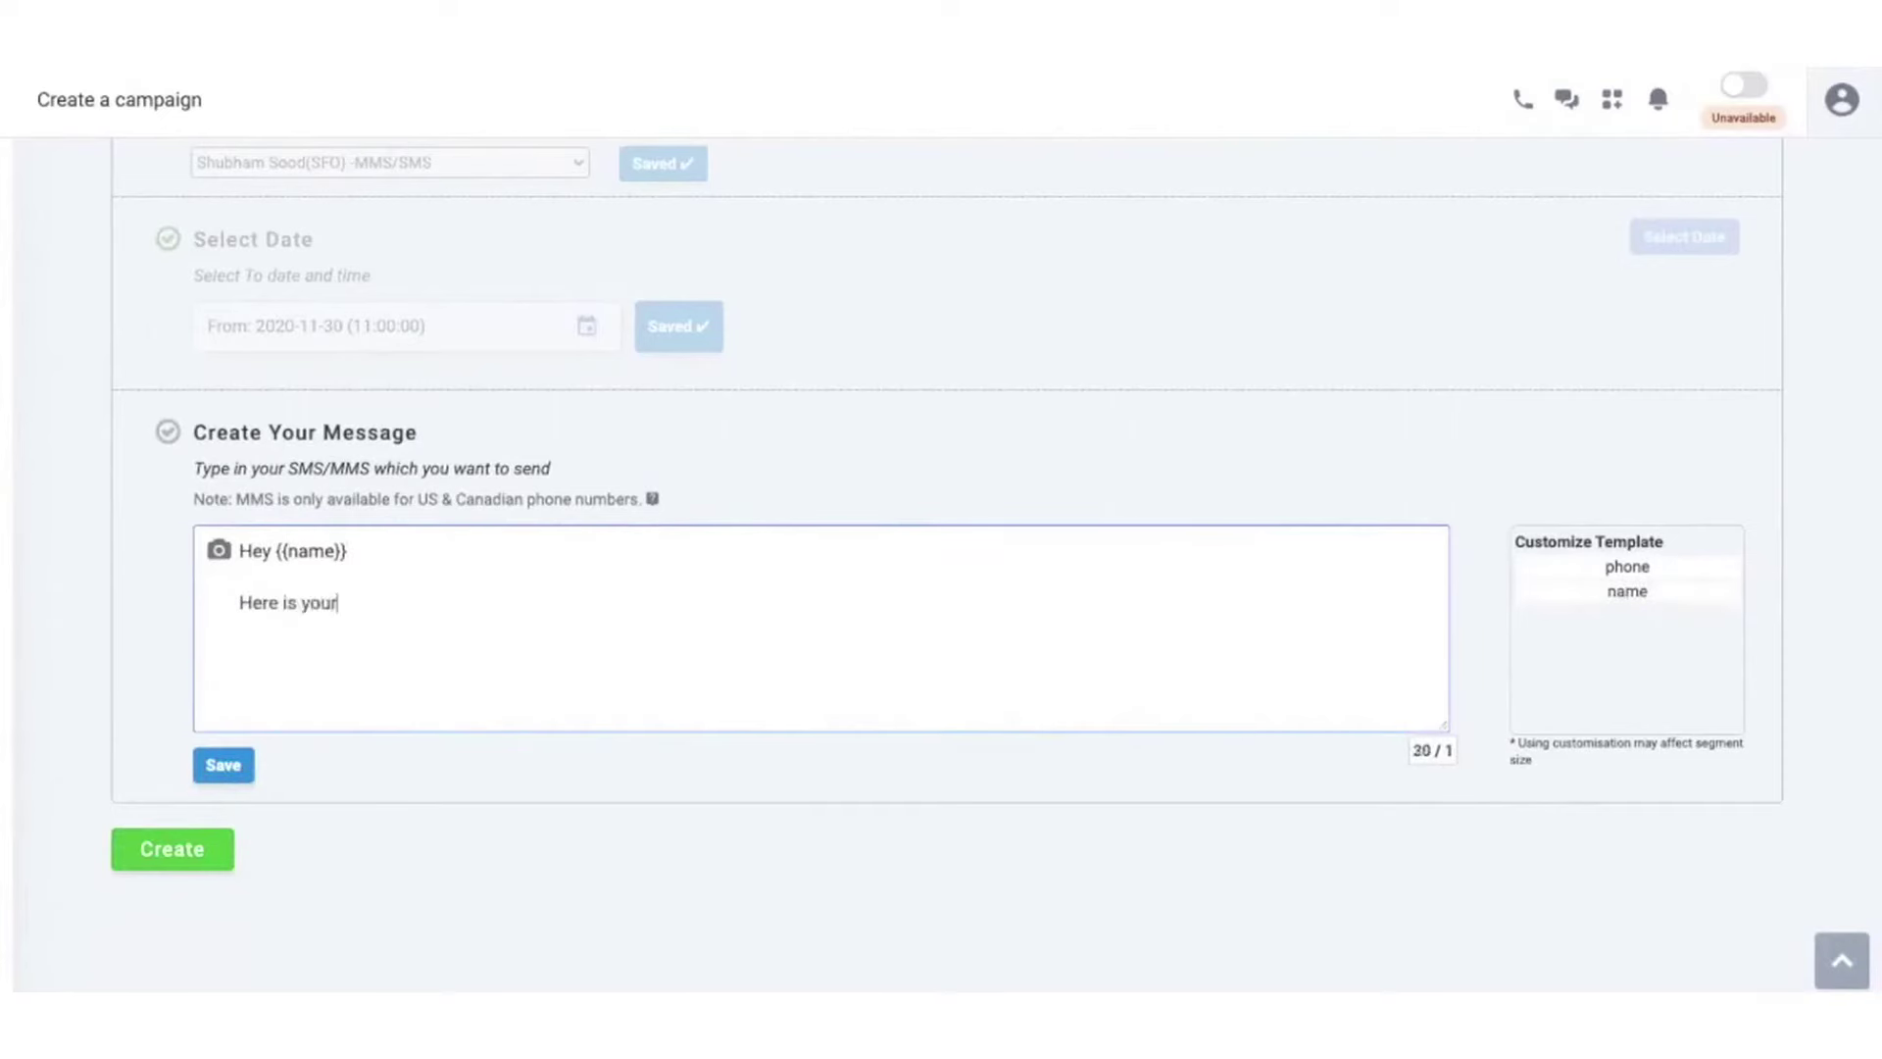
{"action": "type", "text": " discount coup"}
{"action": "type", "text": "on  "}
{"action": "type", "text": "cx"}
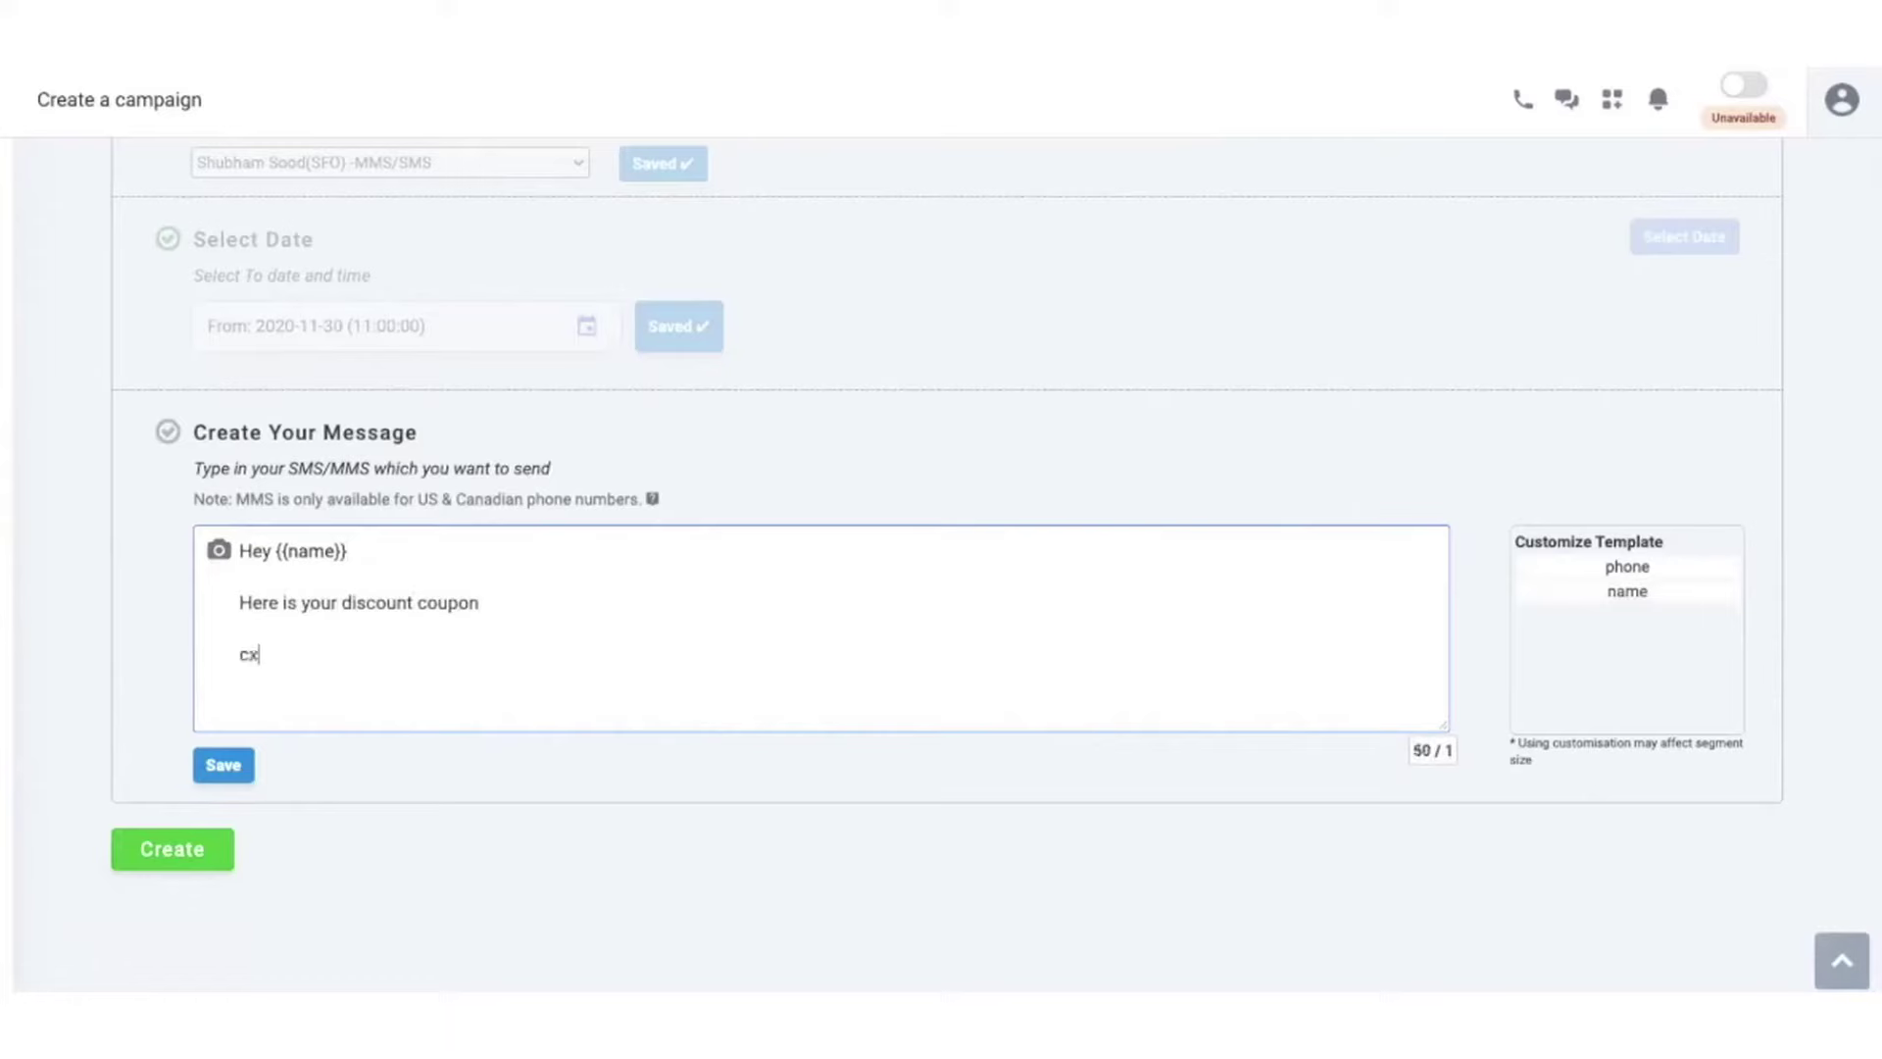
{"action": "type", "text": "xx."}
{"action": "key", "text": "Return"}
{"action": "type", "text": "Tha"}
{"action": "type", "text": "nks"}
{"action": "left_click", "coordinate": [228, 764]}
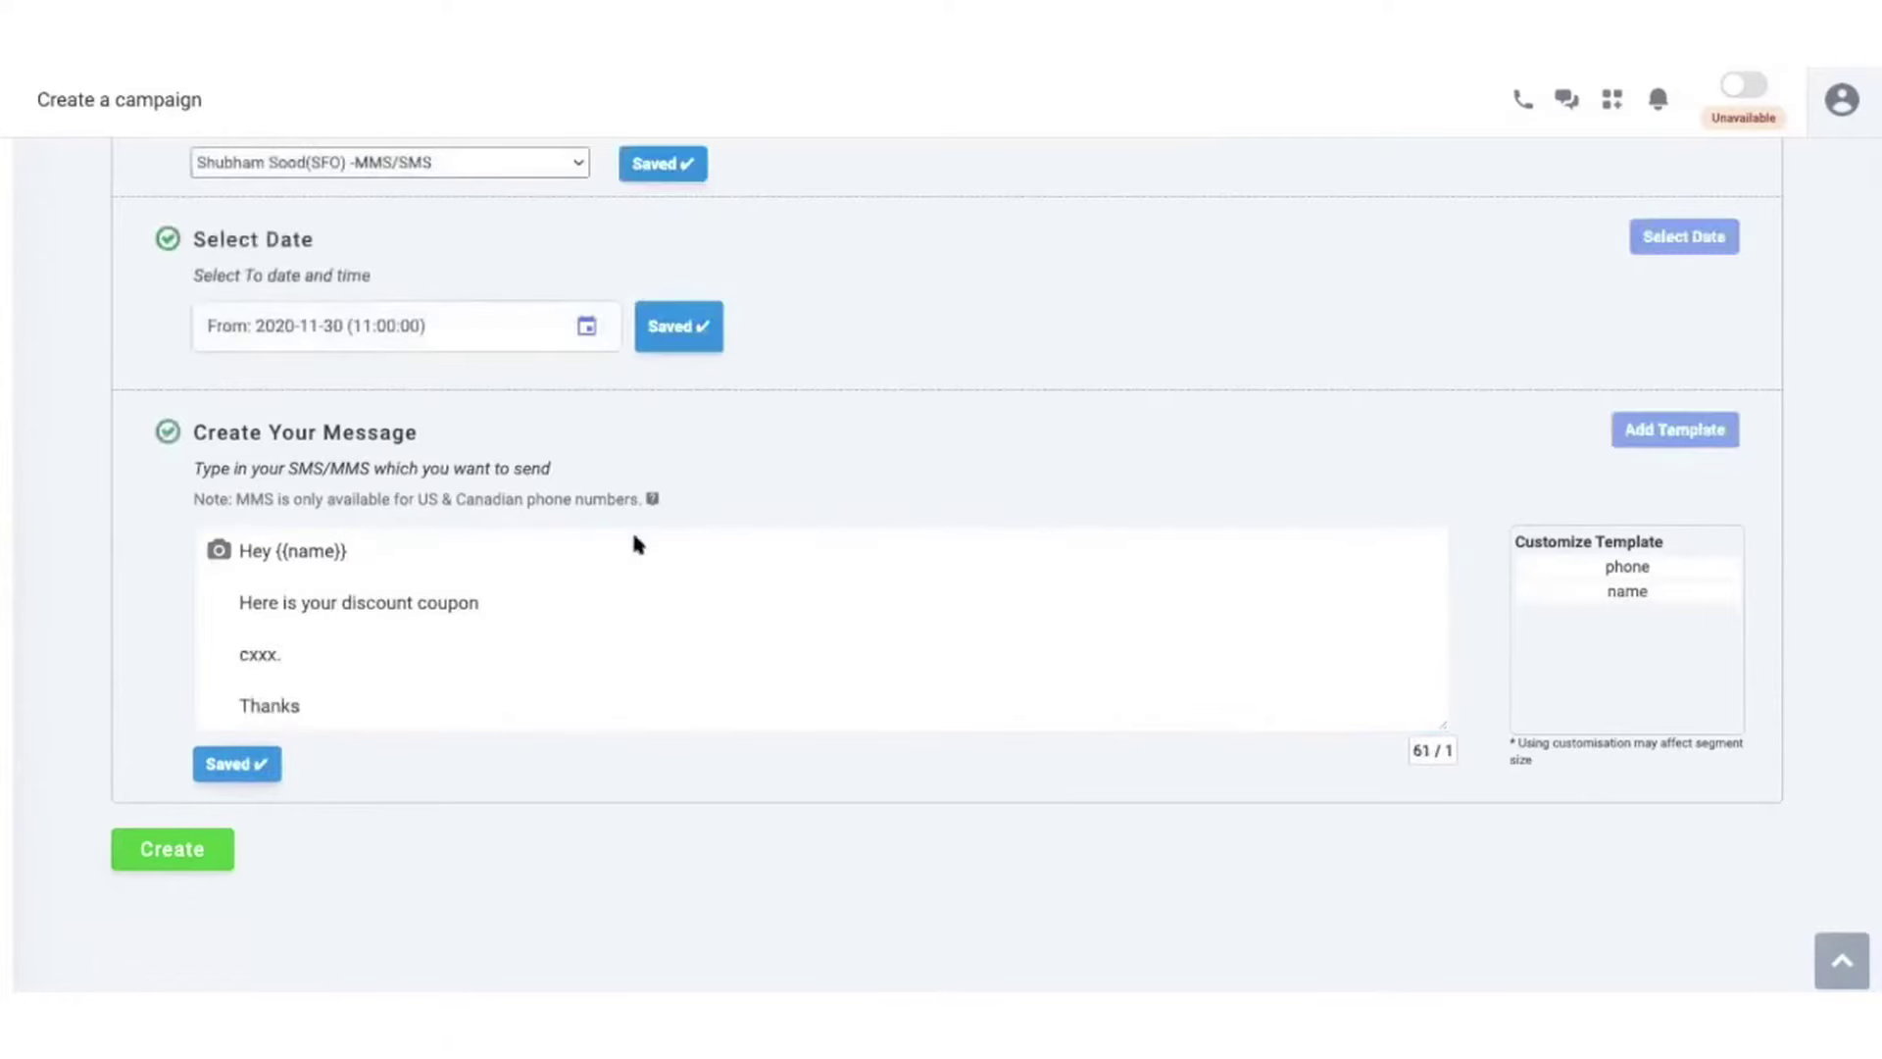
{"action": "scroll", "coordinate": [634, 544], "scroll_direction": "up", "scroll_amount": 3}
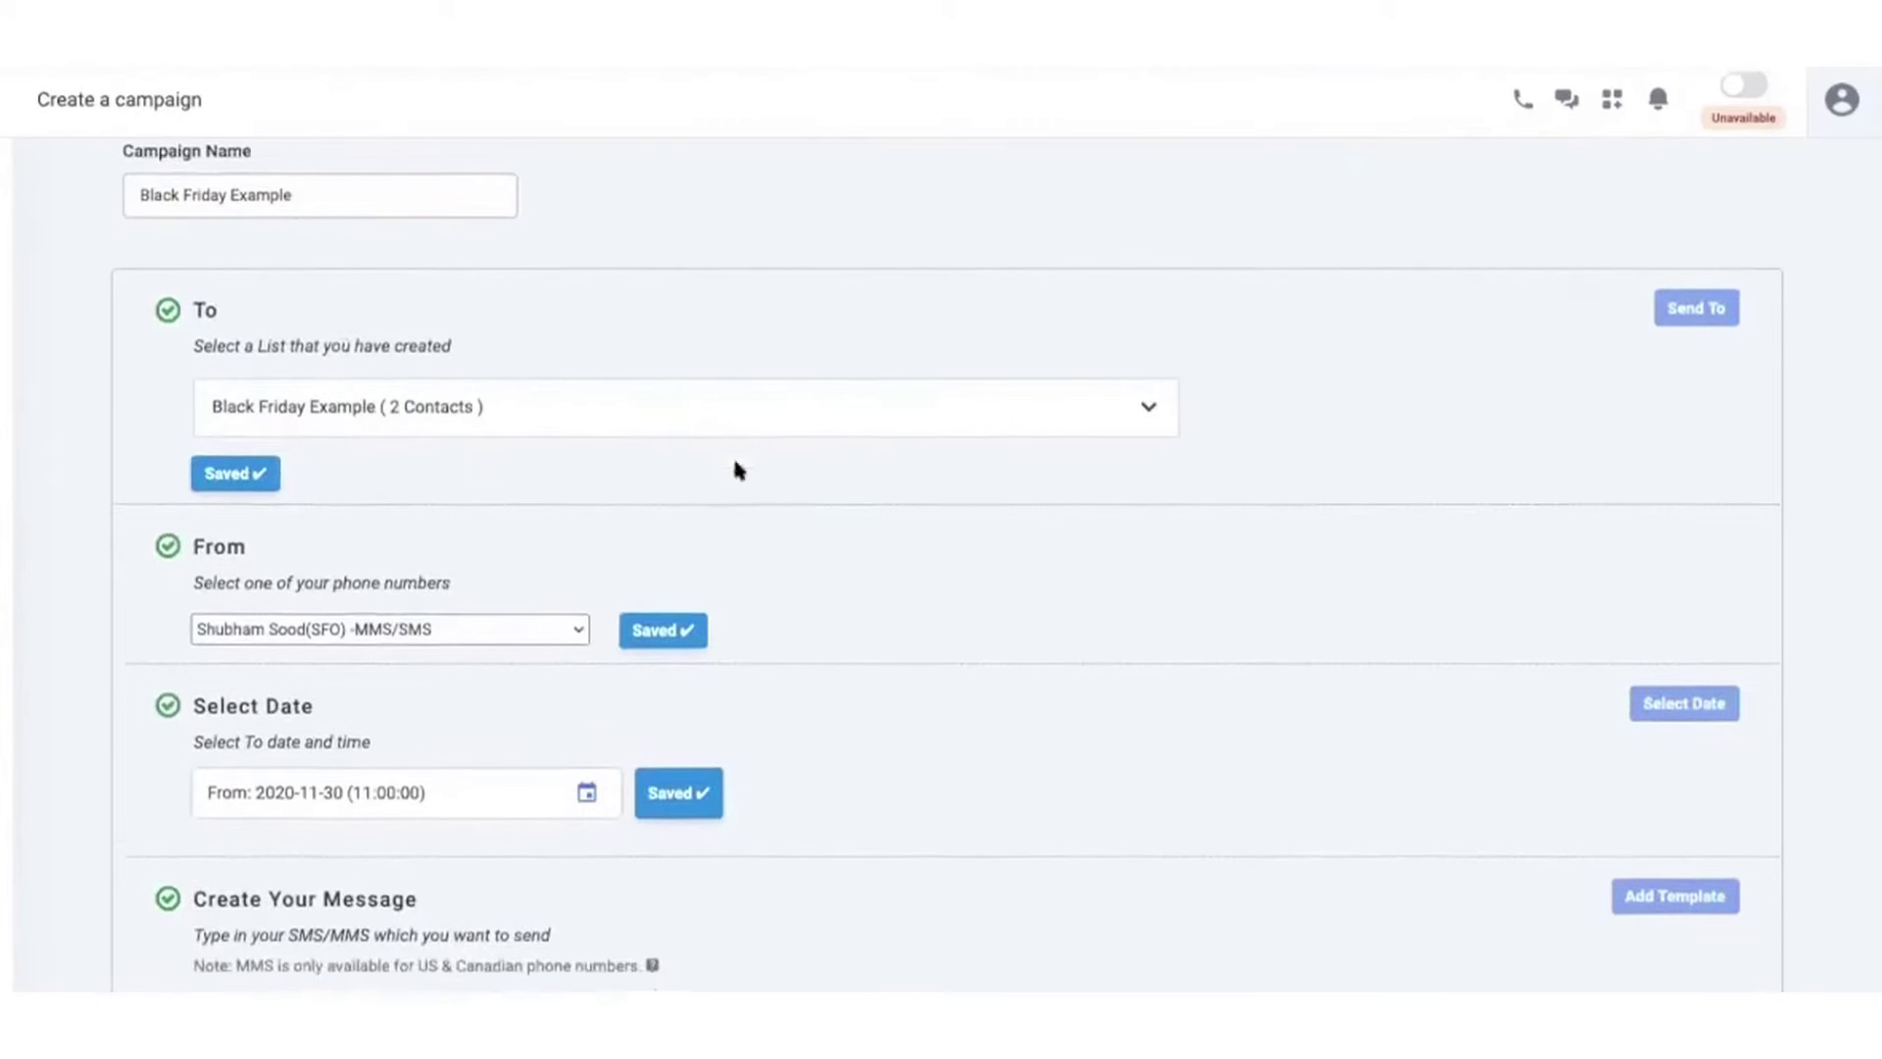
{"action": "scroll", "coordinate": [735, 468], "scroll_direction": "down", "scroll_amount": 1}
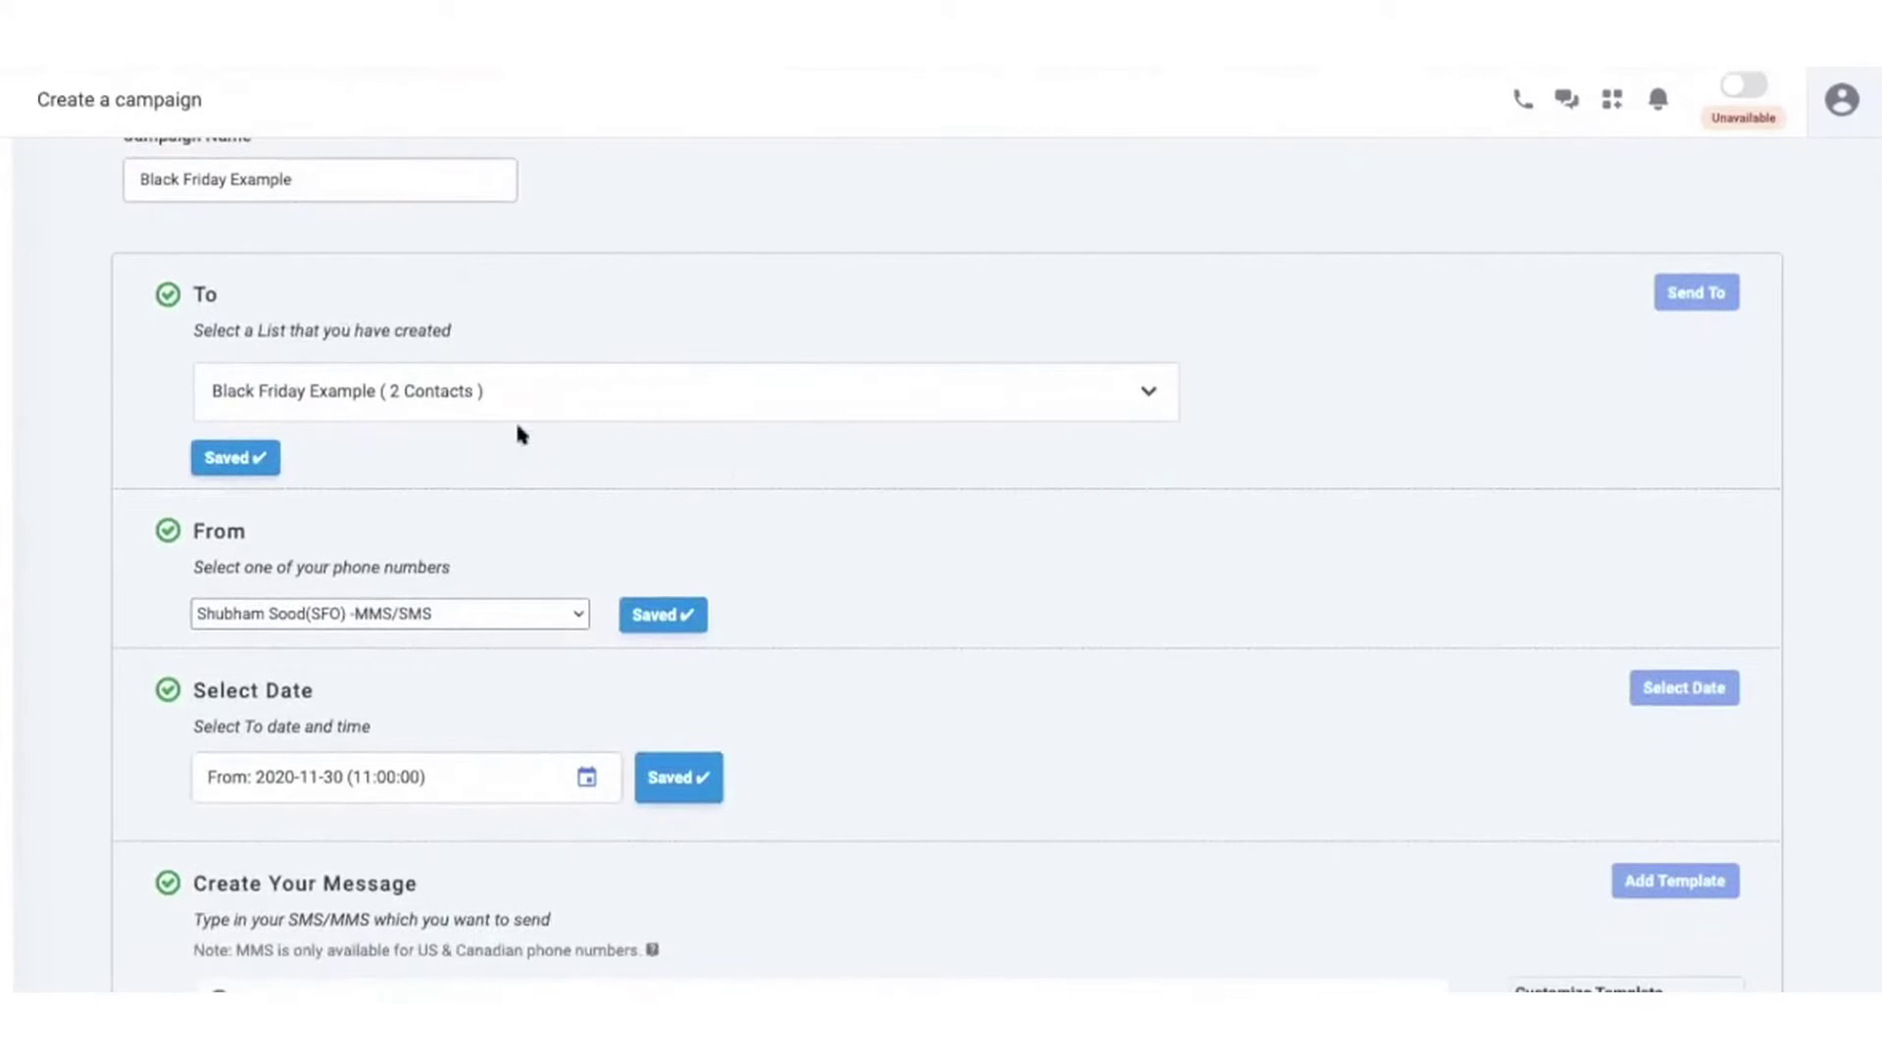
{"action": "scroll", "coordinate": [486, 491], "scroll_direction": "down", "scroll_amount": 2}
{"action": "scroll", "coordinate": [740, 441], "scroll_direction": "down", "scroll_amount": 2}
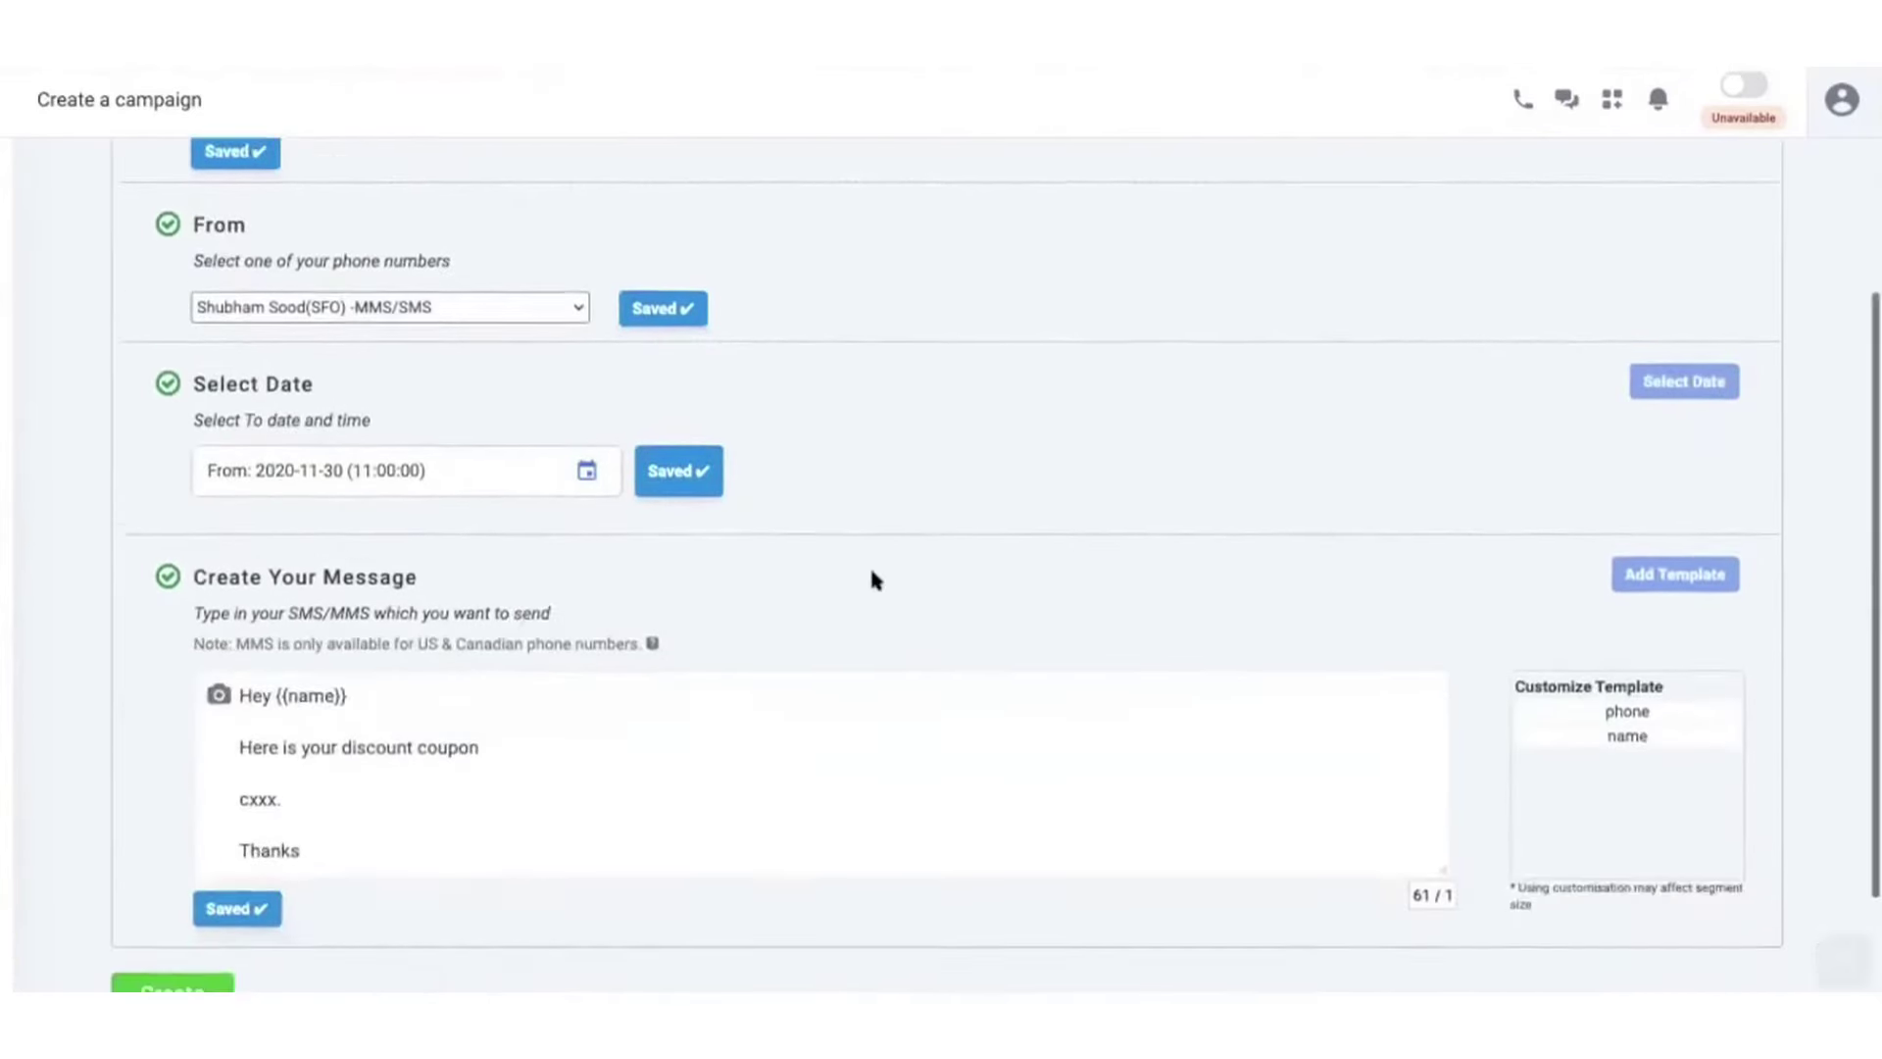
{"action": "scroll", "coordinate": [559, 510], "scroll_direction": "down", "scroll_amount": 1}
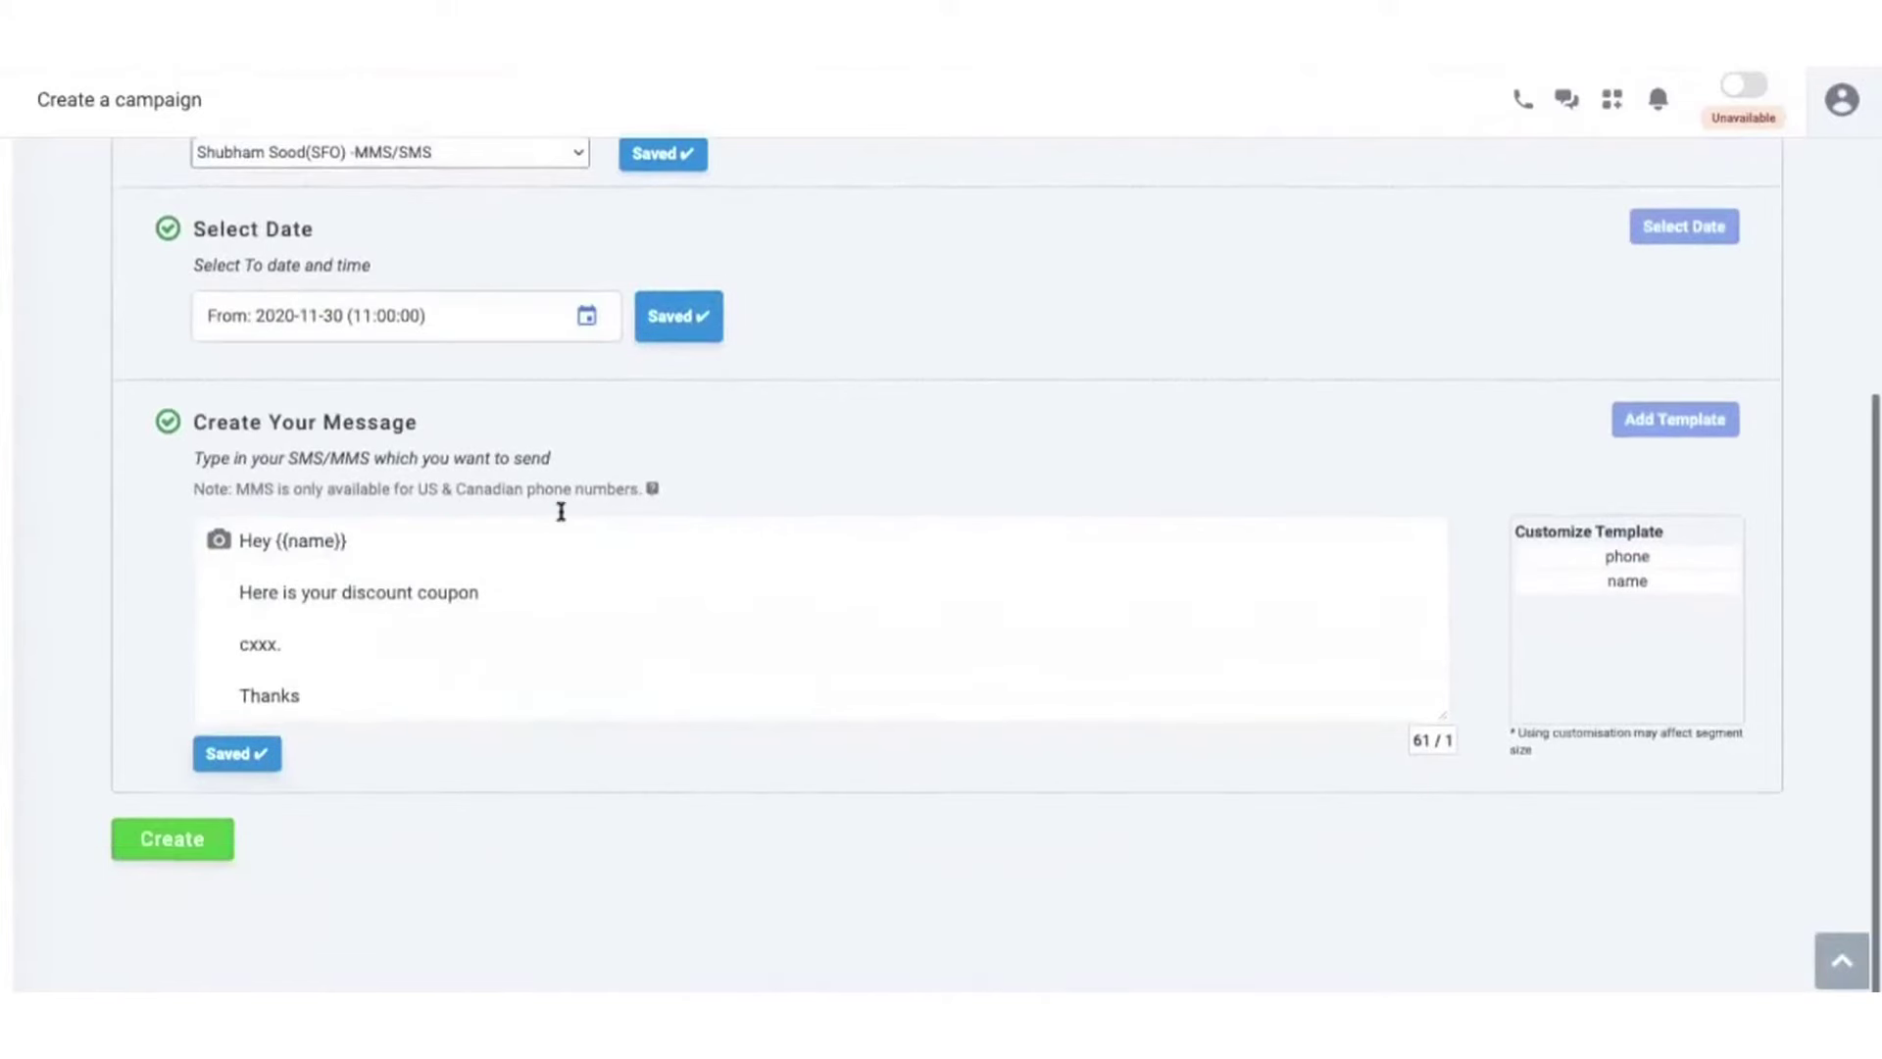
{"action": "left_click_drag", "start_coordinate": [340, 706], "coordinate": [219, 541]}
{"action": "left_click", "coordinate": [227, 851]}
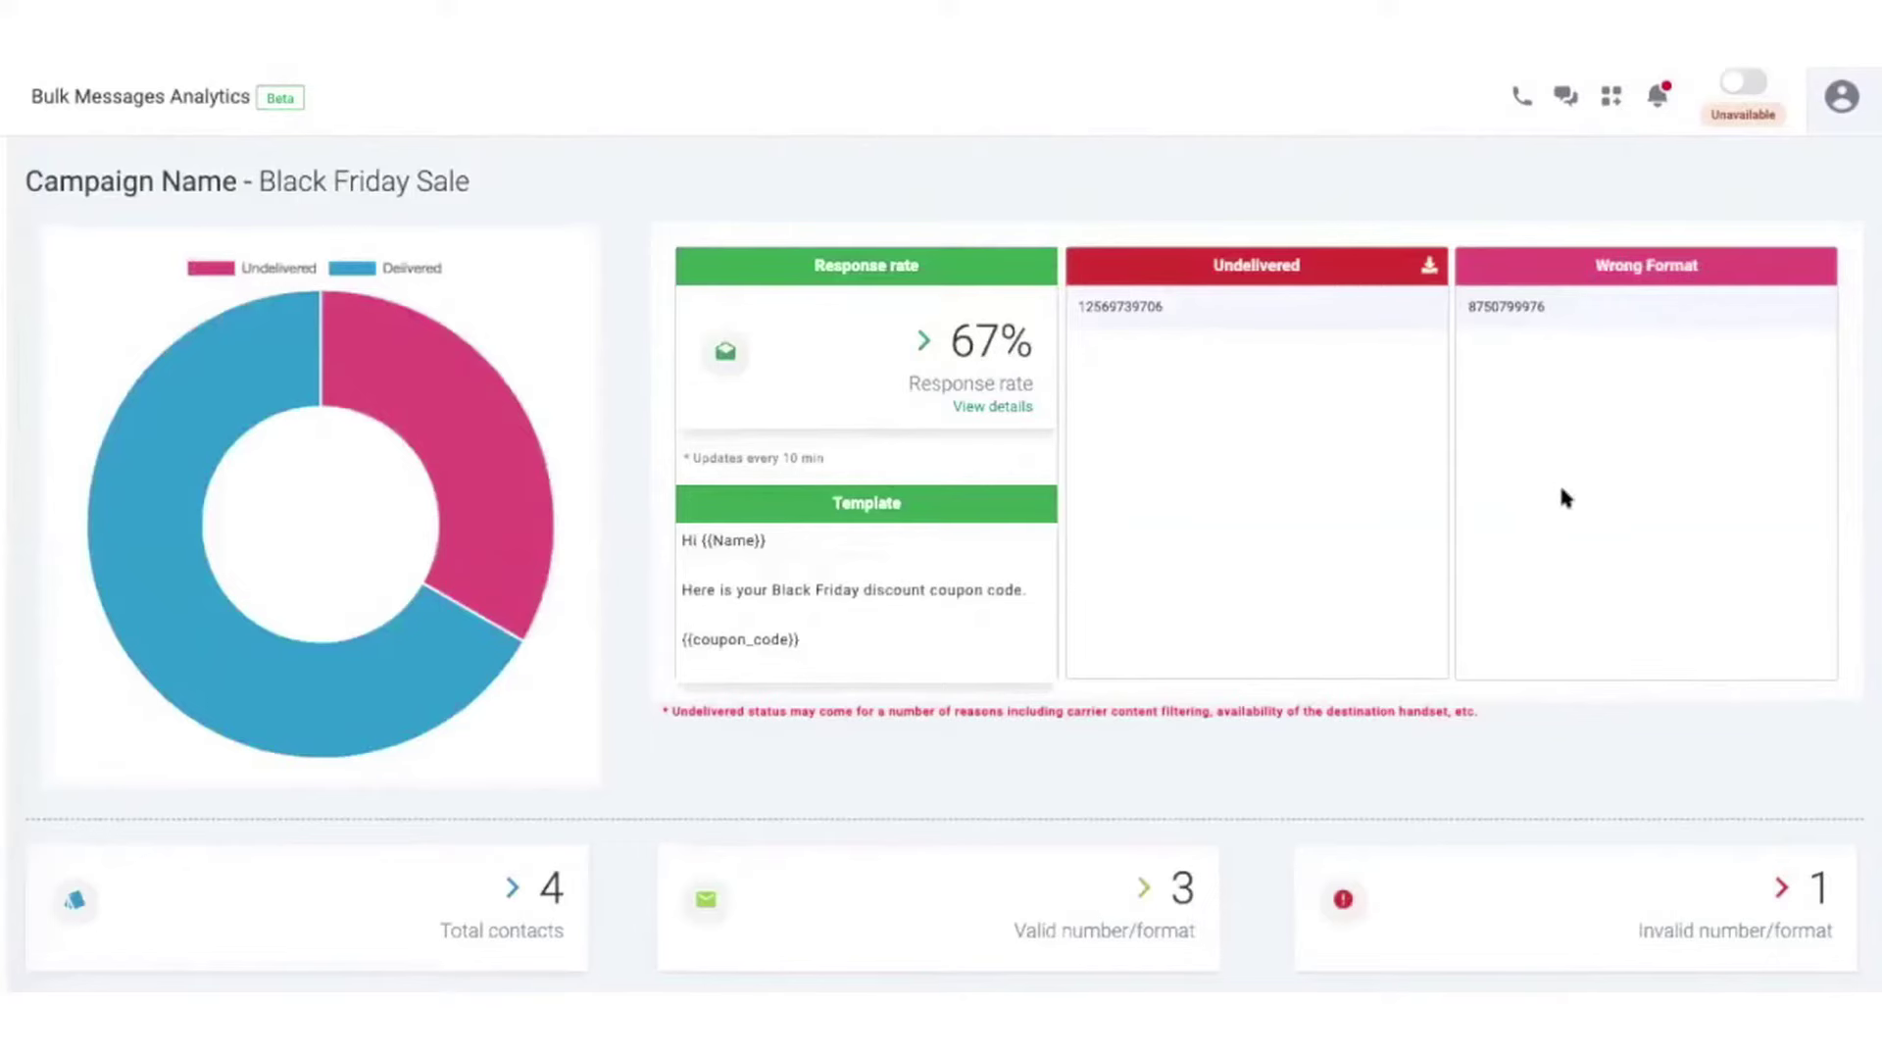
Select the undelivered and wrong-format numbers, then view the response-rate details.
{"action": "double_click", "coordinate": [1134, 305]}
{"action": "left_click", "coordinate": [1365, 468]}
{"action": "double_click", "coordinate": [1515, 304]}
{"action": "left_click", "coordinate": [986, 408]}
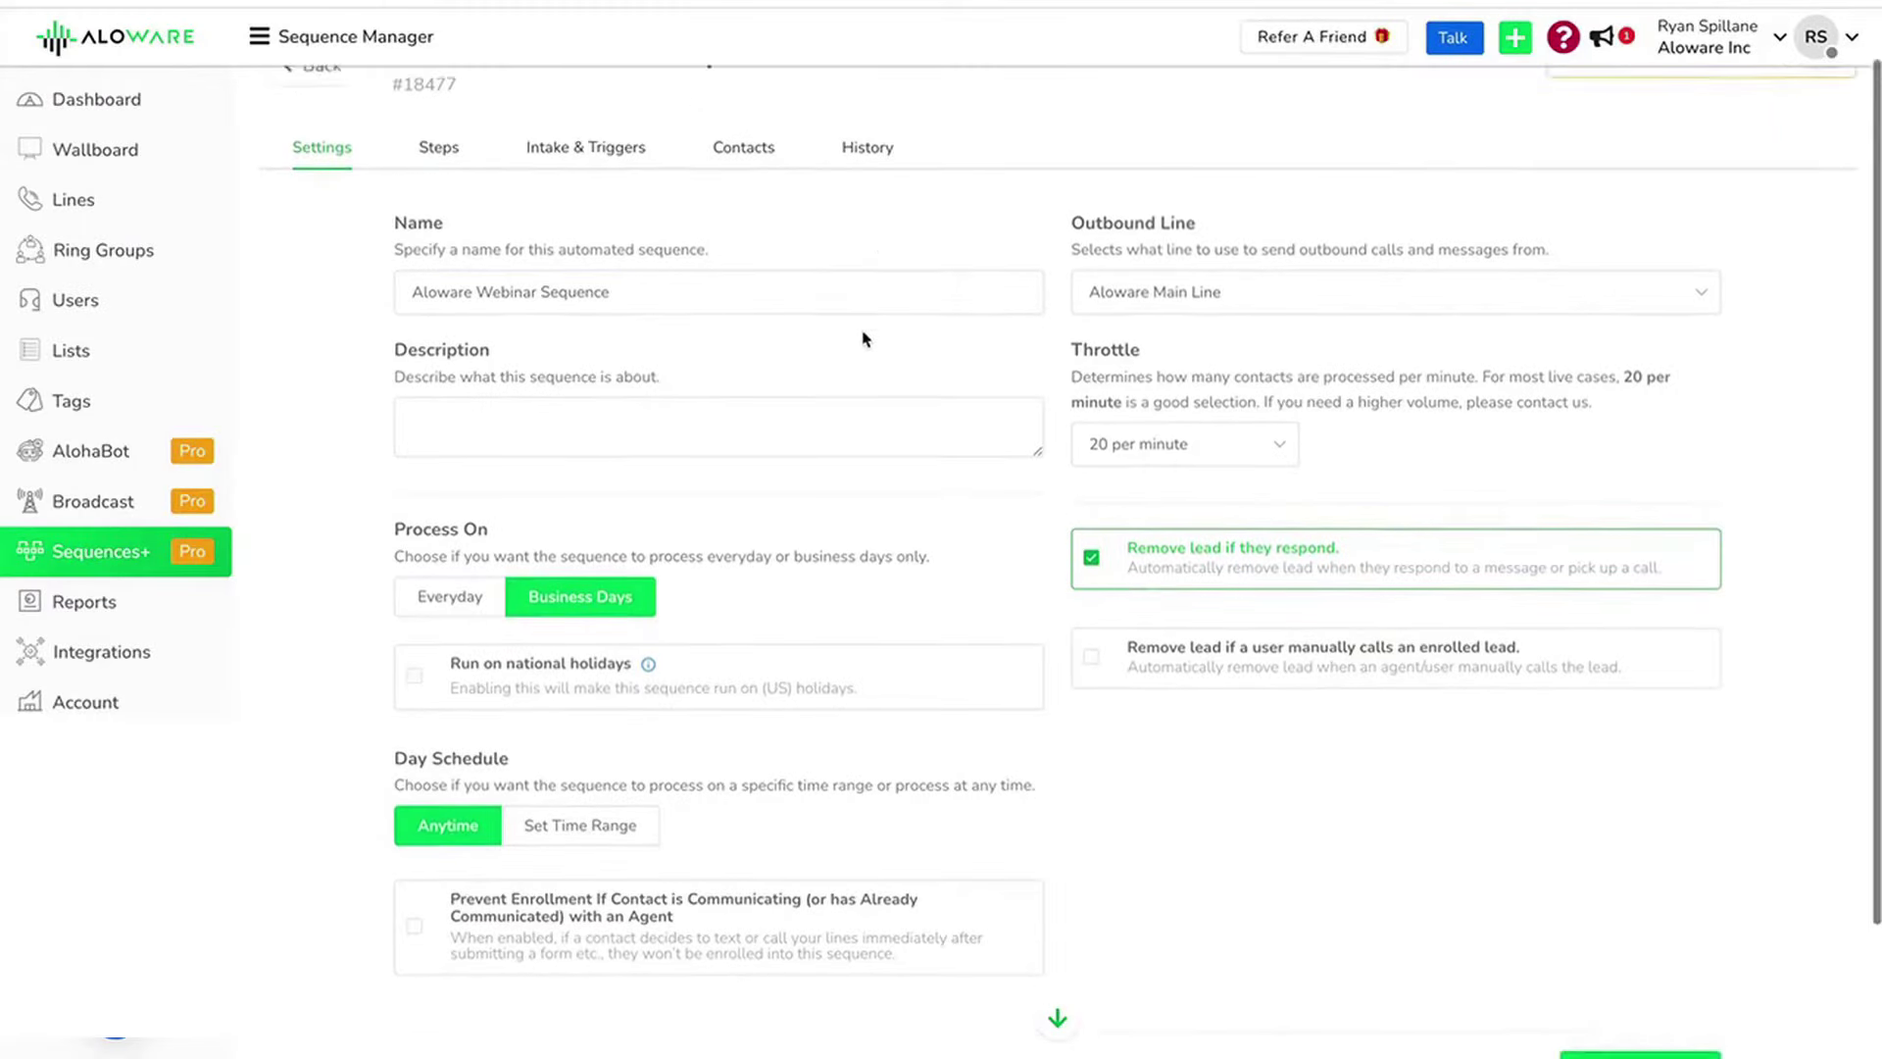
{"action": "scroll", "coordinate": [1030, 284], "scroll_direction": "down", "scroll_amount": 1}
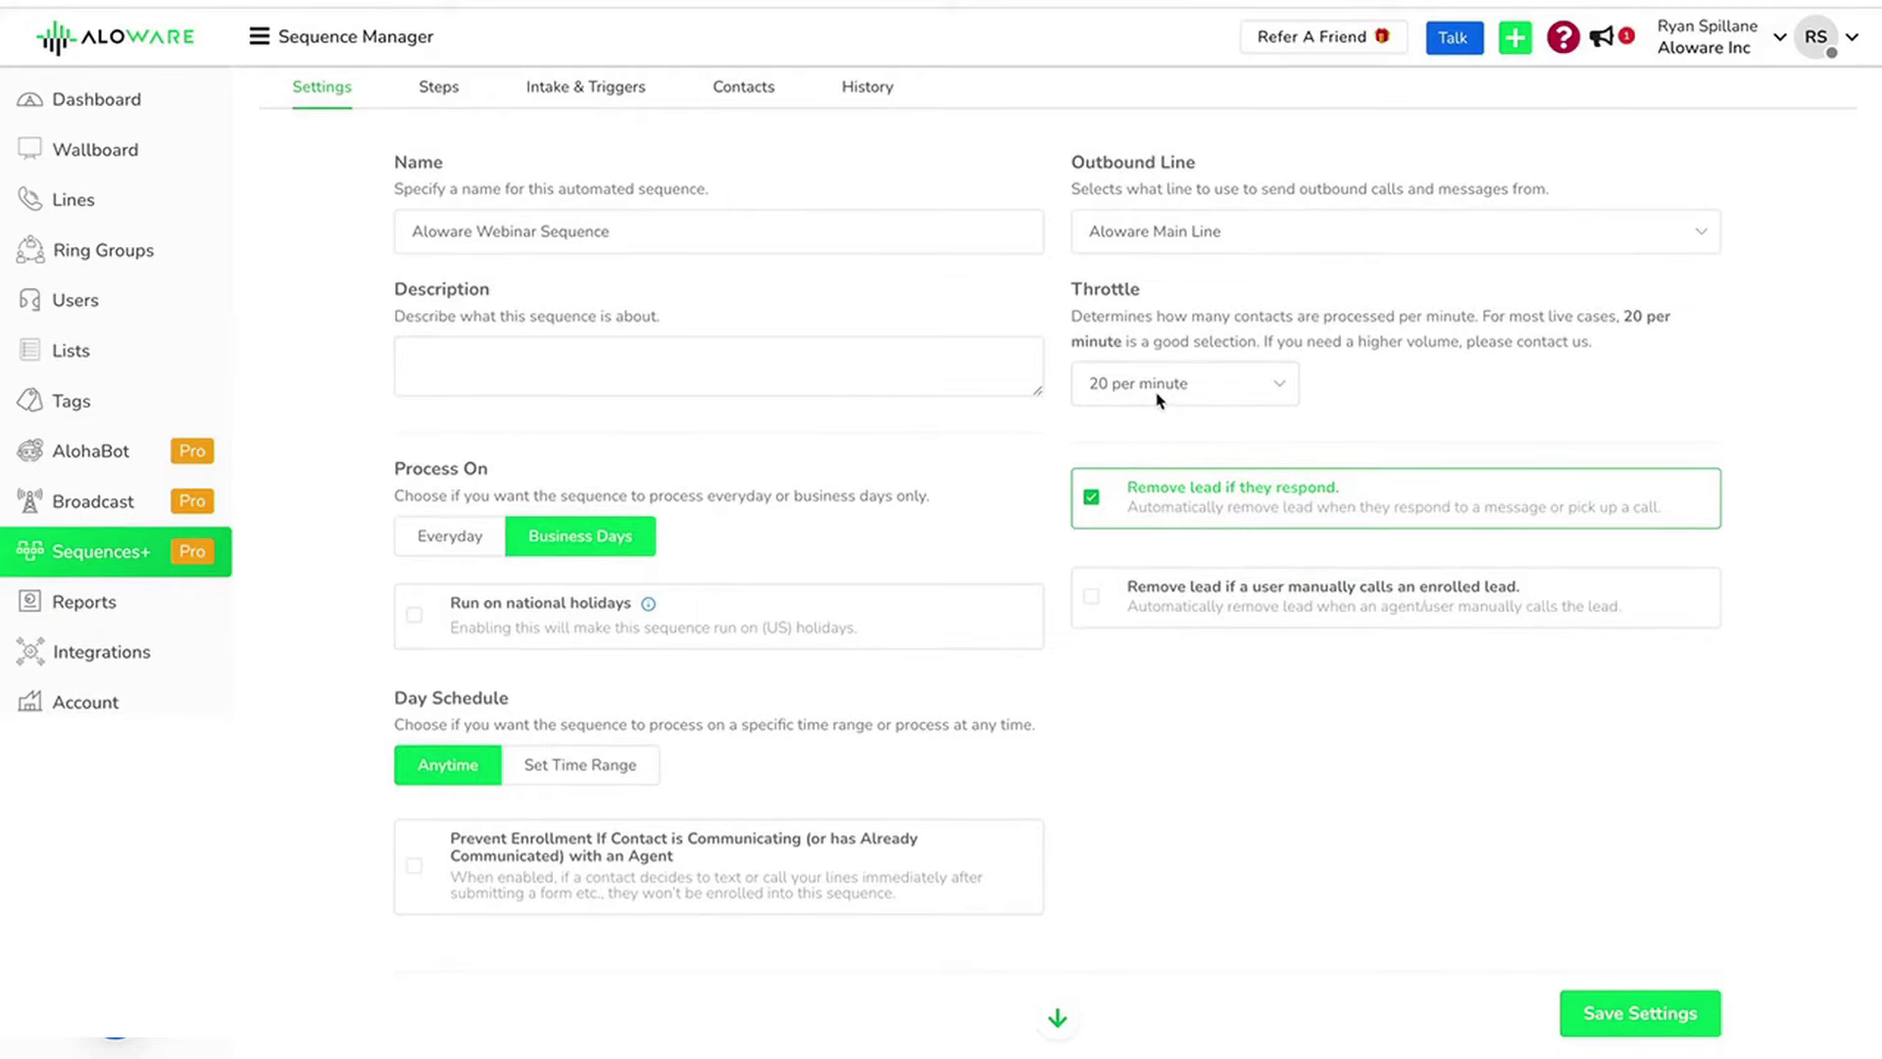
{"action": "scroll", "coordinate": [1155, 398], "scroll_direction": "down", "scroll_amount": 1}
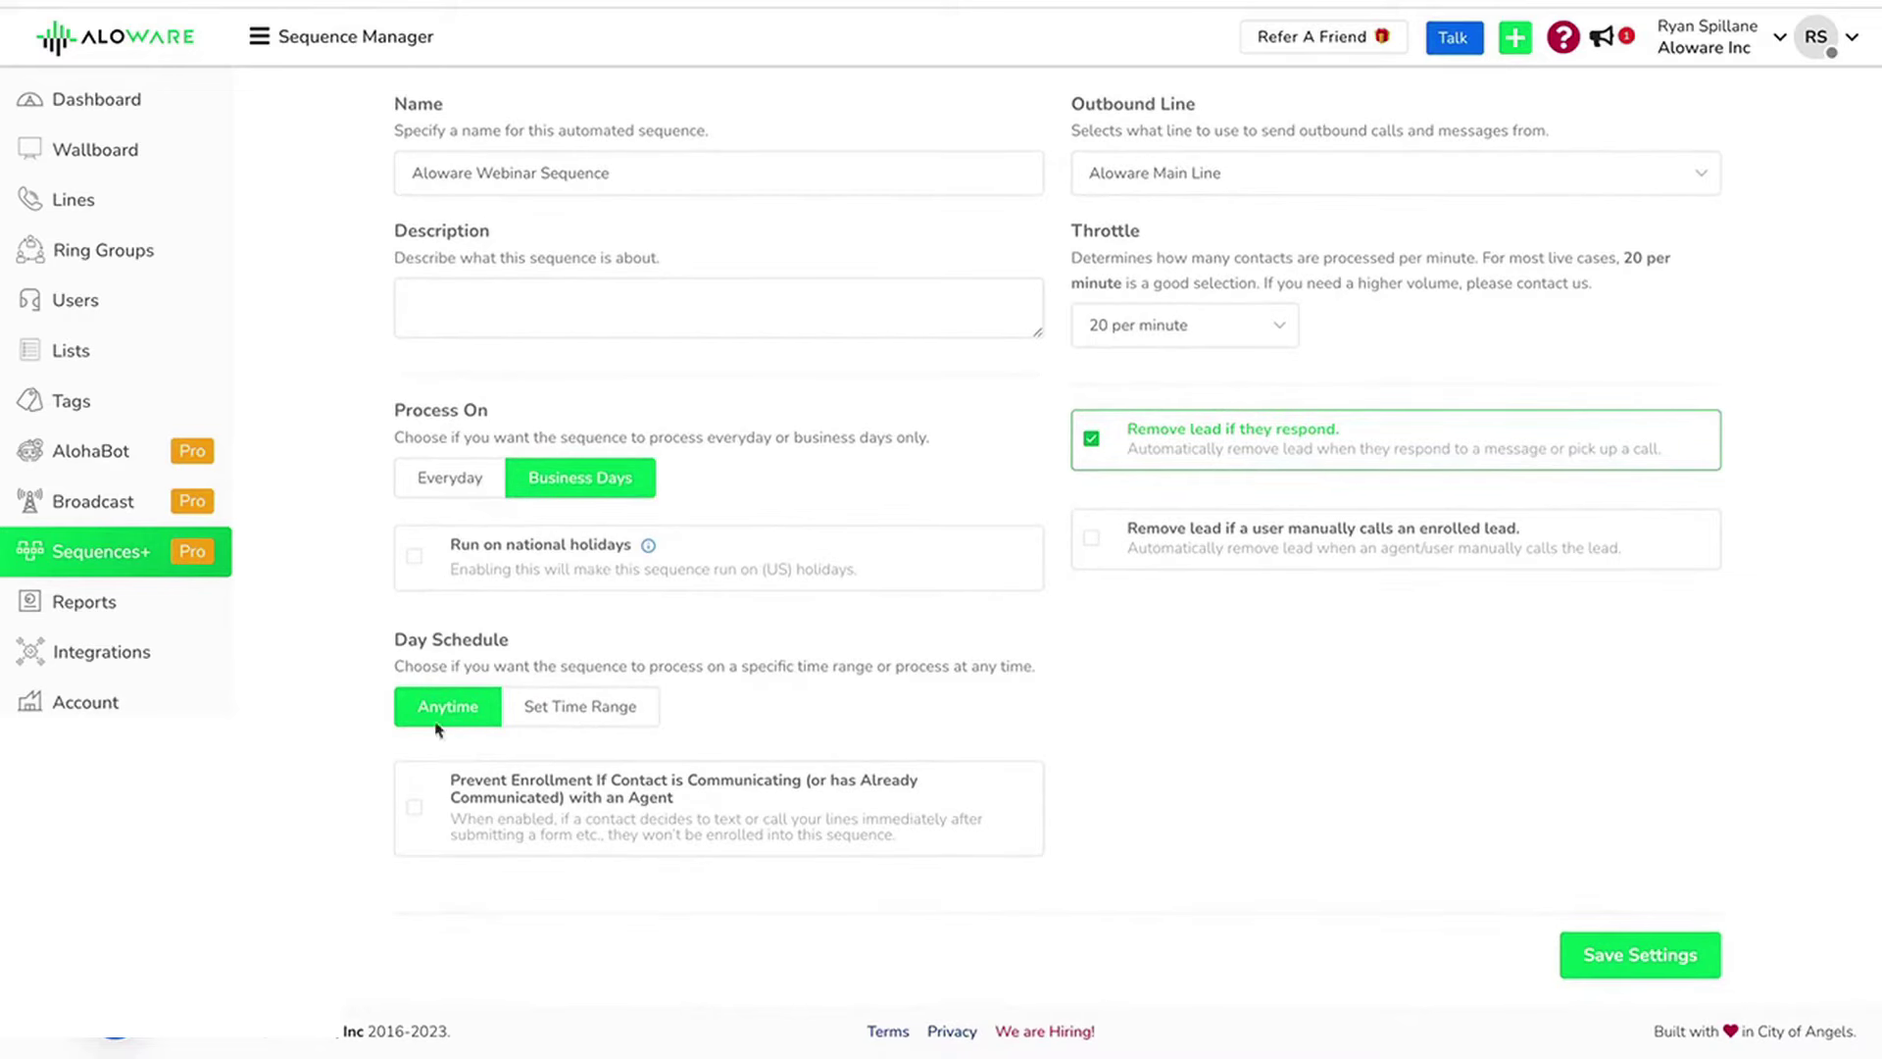
Switch the sequence schedule to a set time range, then back to Anytime.
{"action": "left_click", "coordinate": [588, 715]}
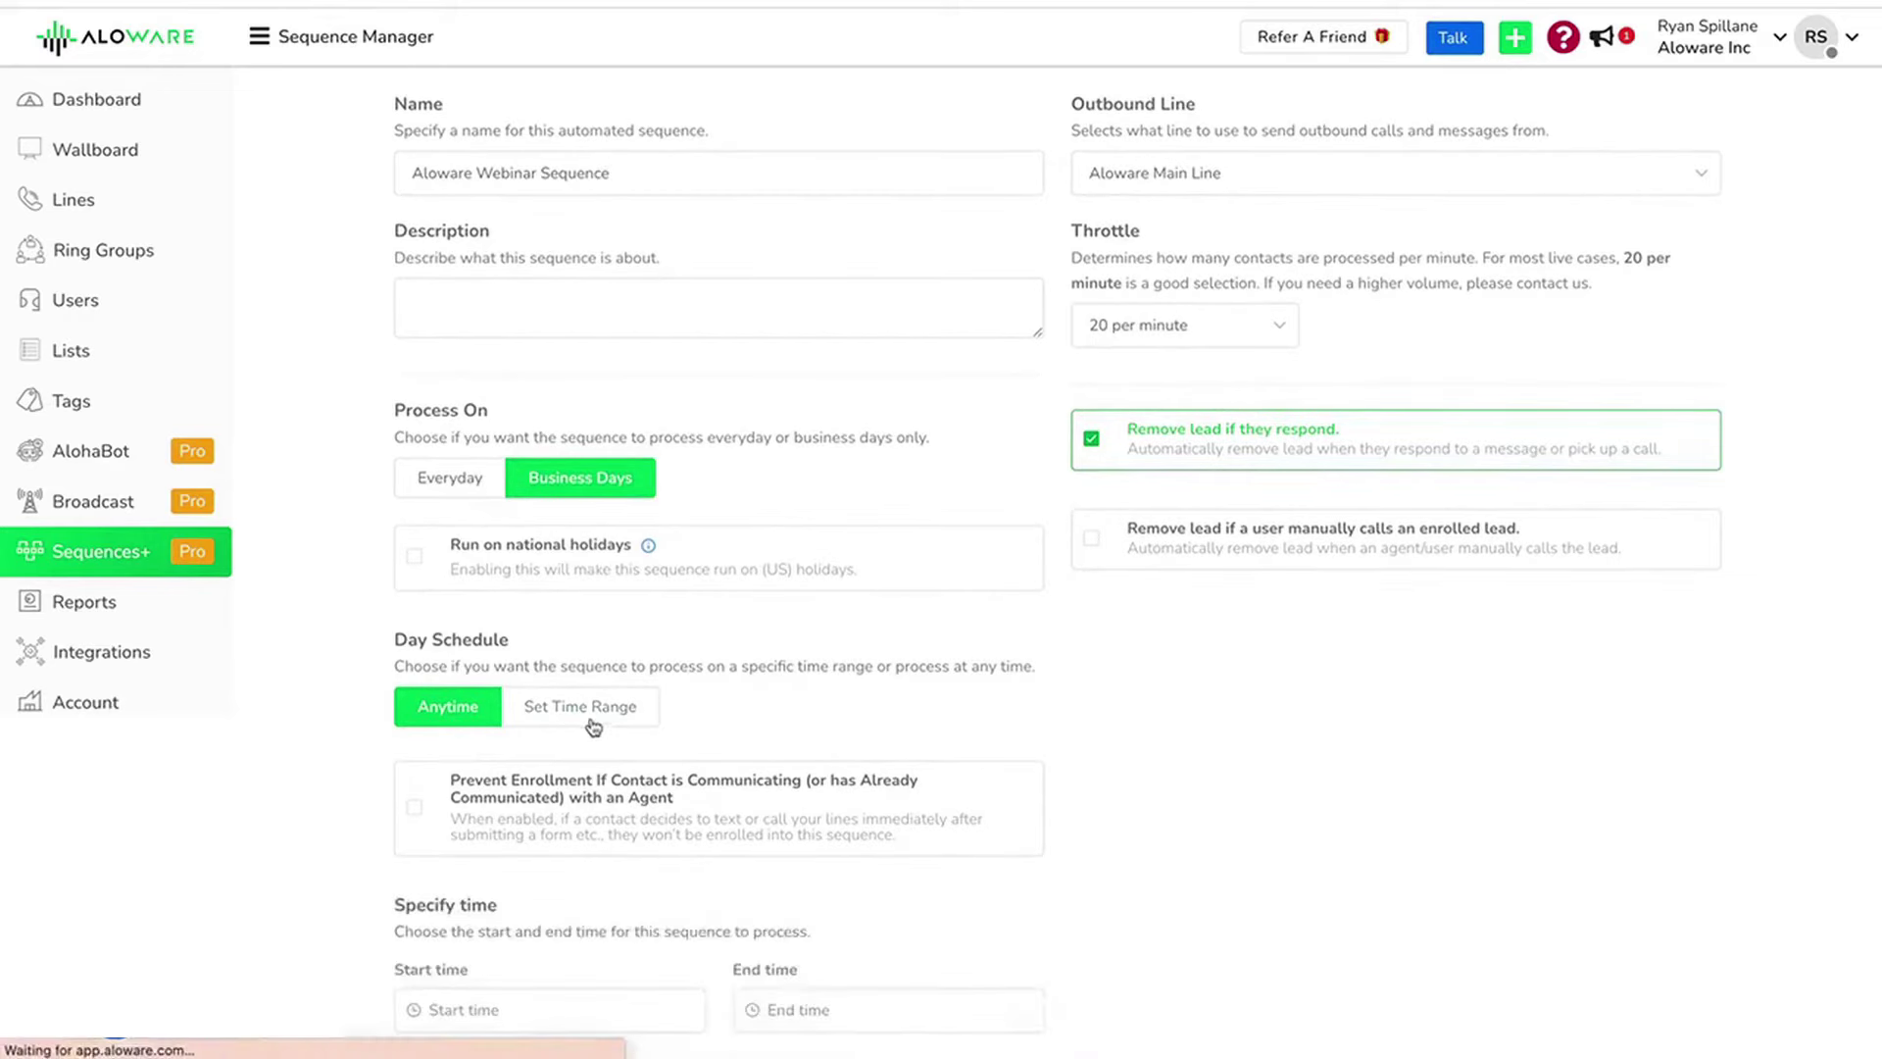
{"action": "left_click", "coordinate": [445, 707]}
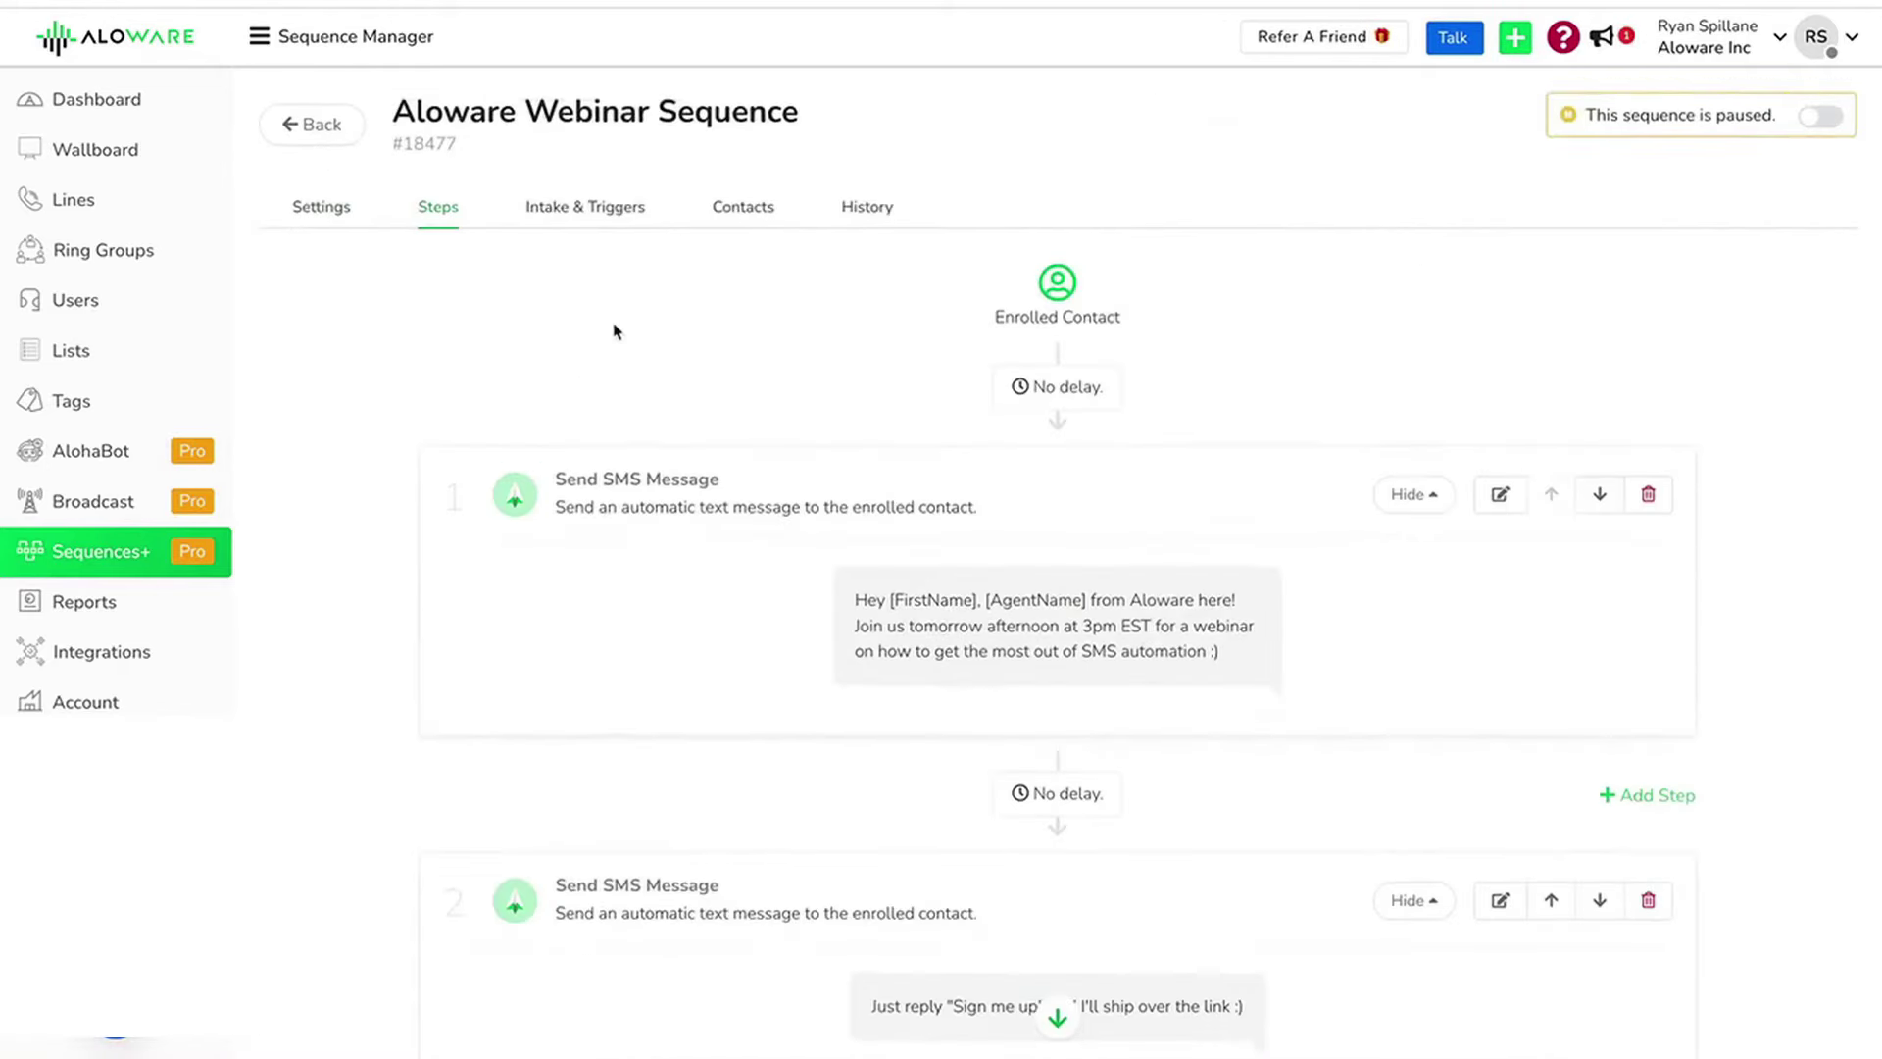
{"action": "scroll", "coordinate": [588, 264], "scroll_direction": "down", "scroll_amount": 1}
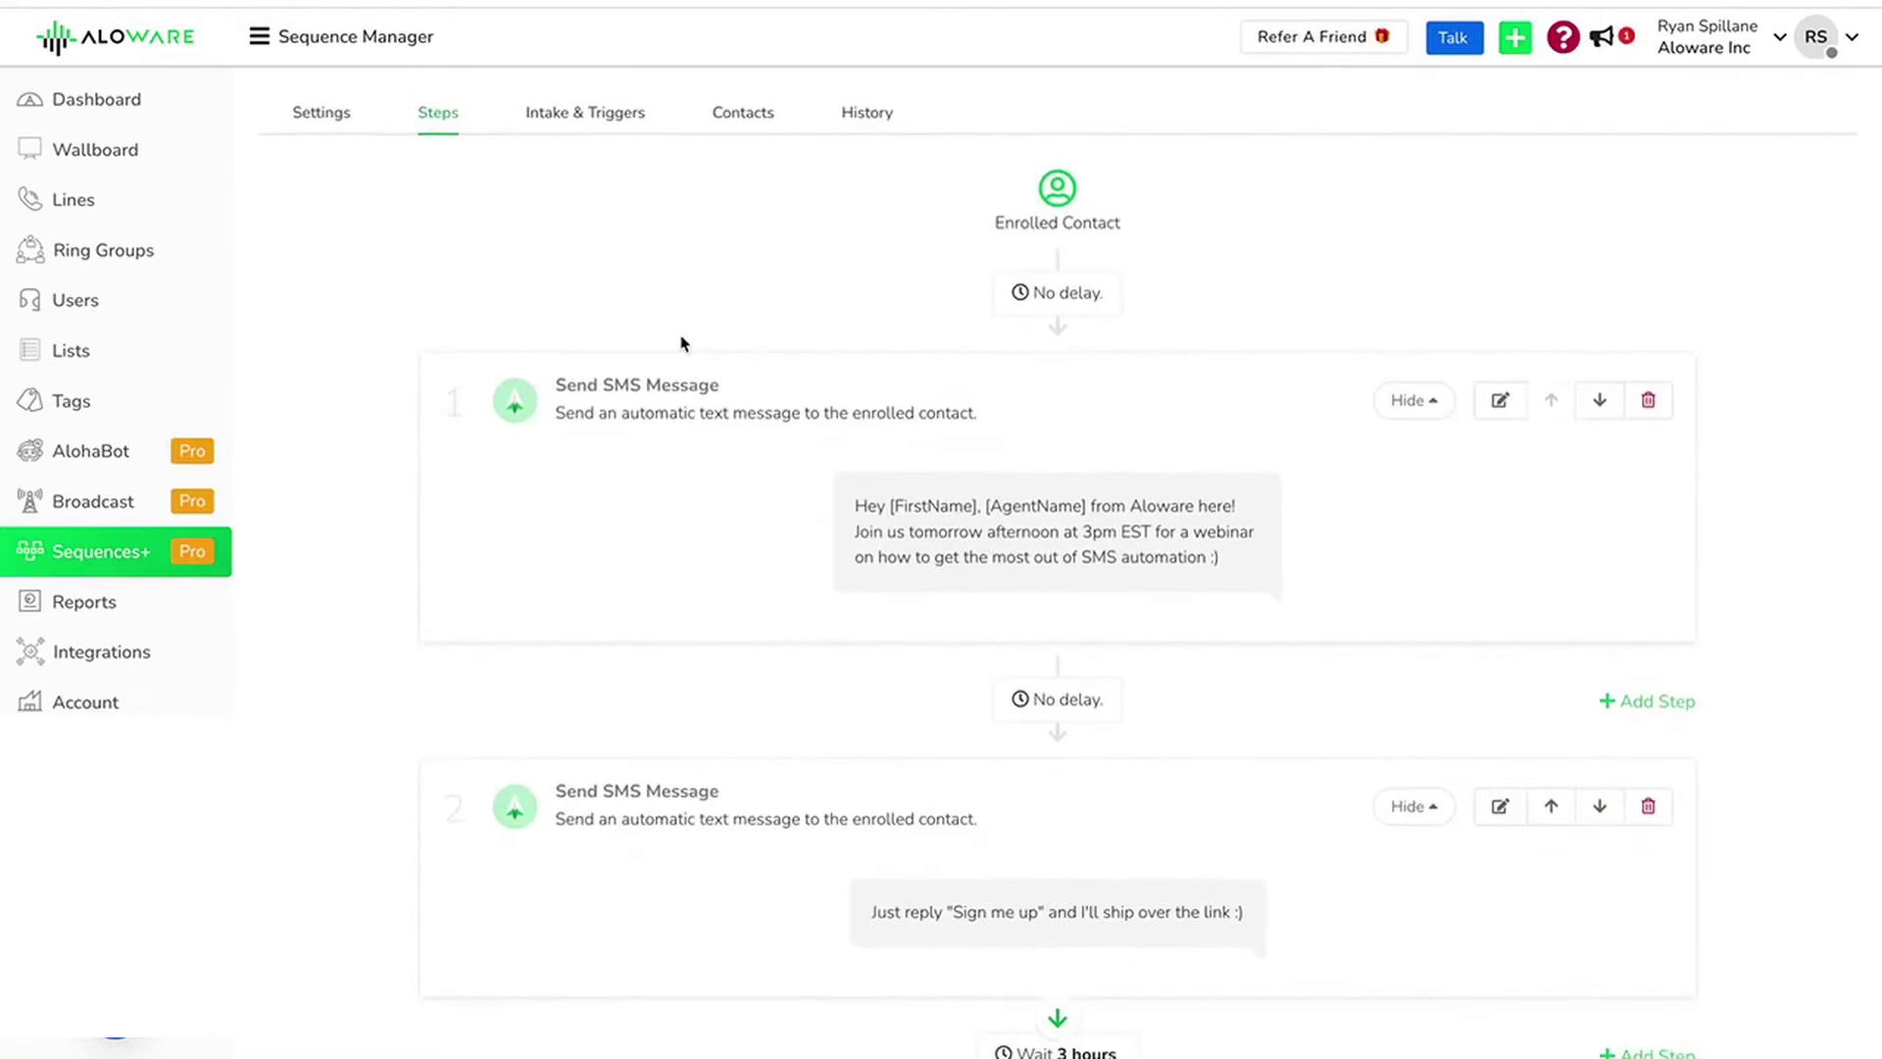
{"action": "scroll", "coordinate": [681, 342], "scroll_direction": "down", "scroll_amount": 3}
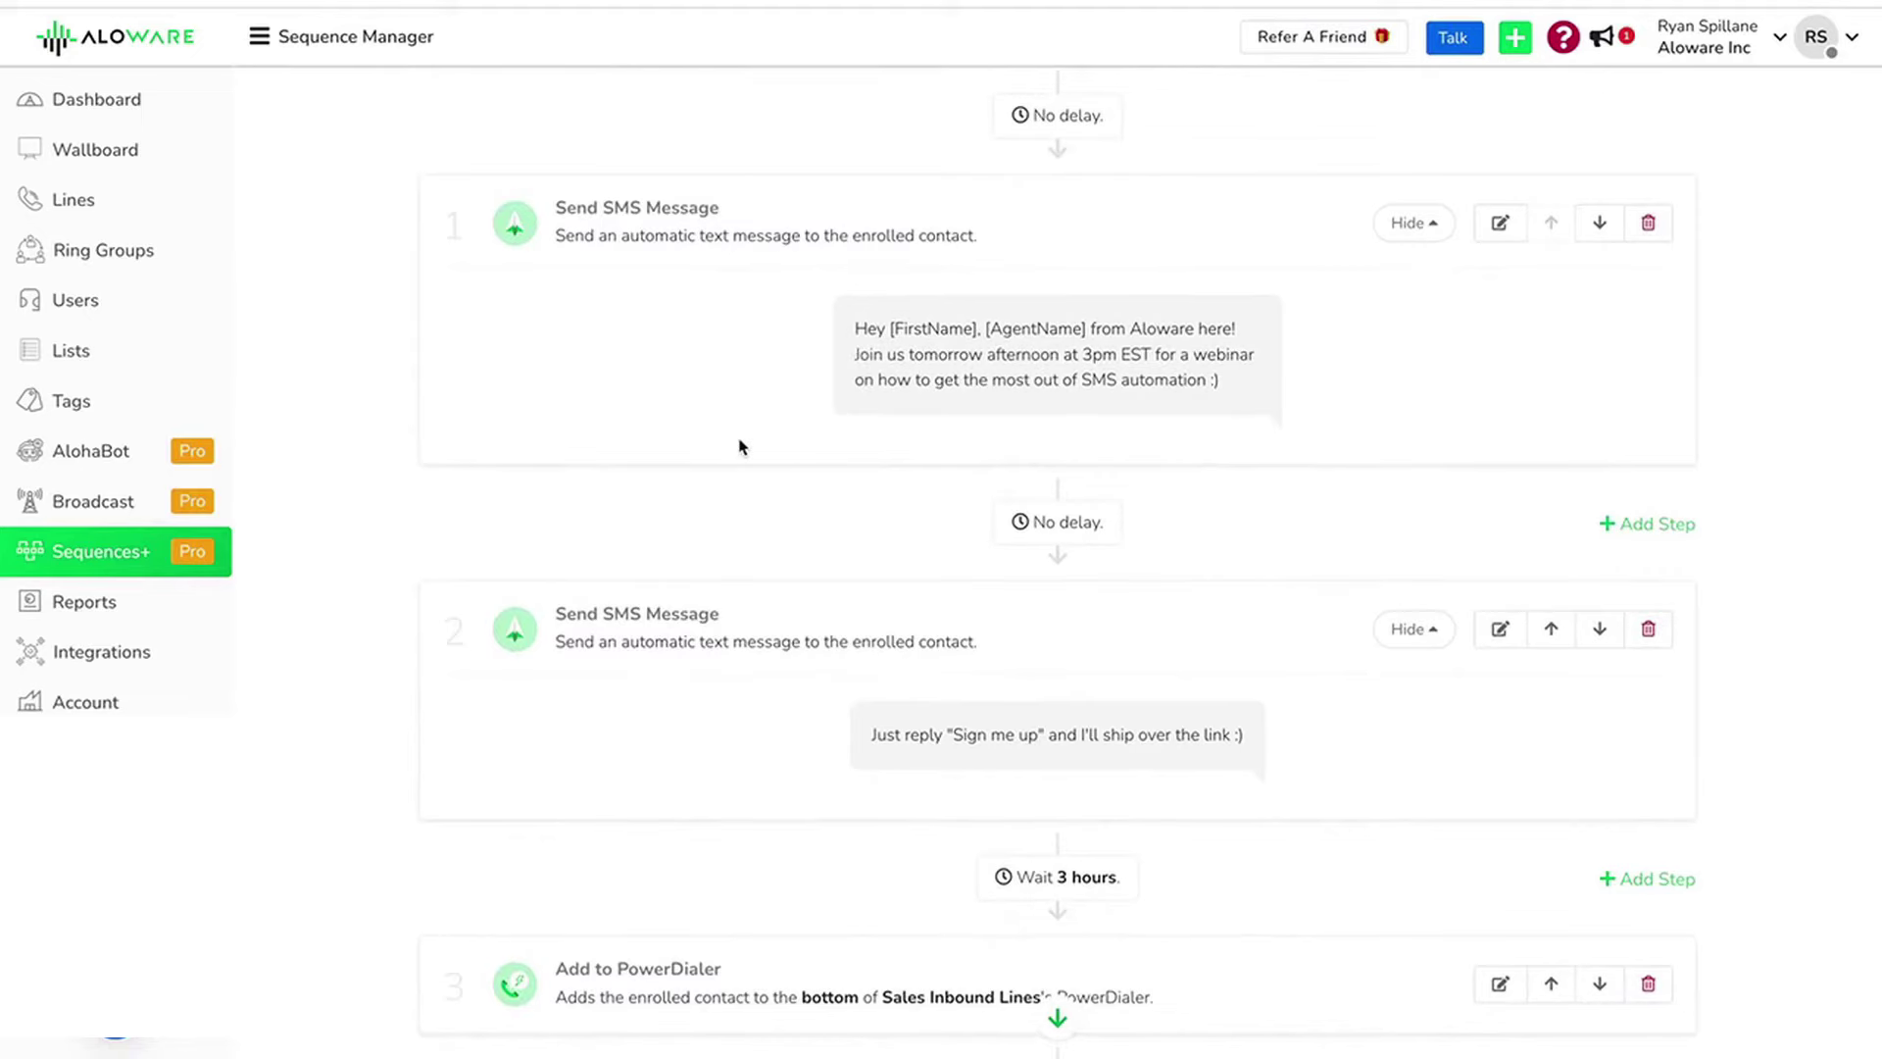
{"action": "scroll", "coordinate": [739, 446], "scroll_direction": "down", "scroll_amount": 1}
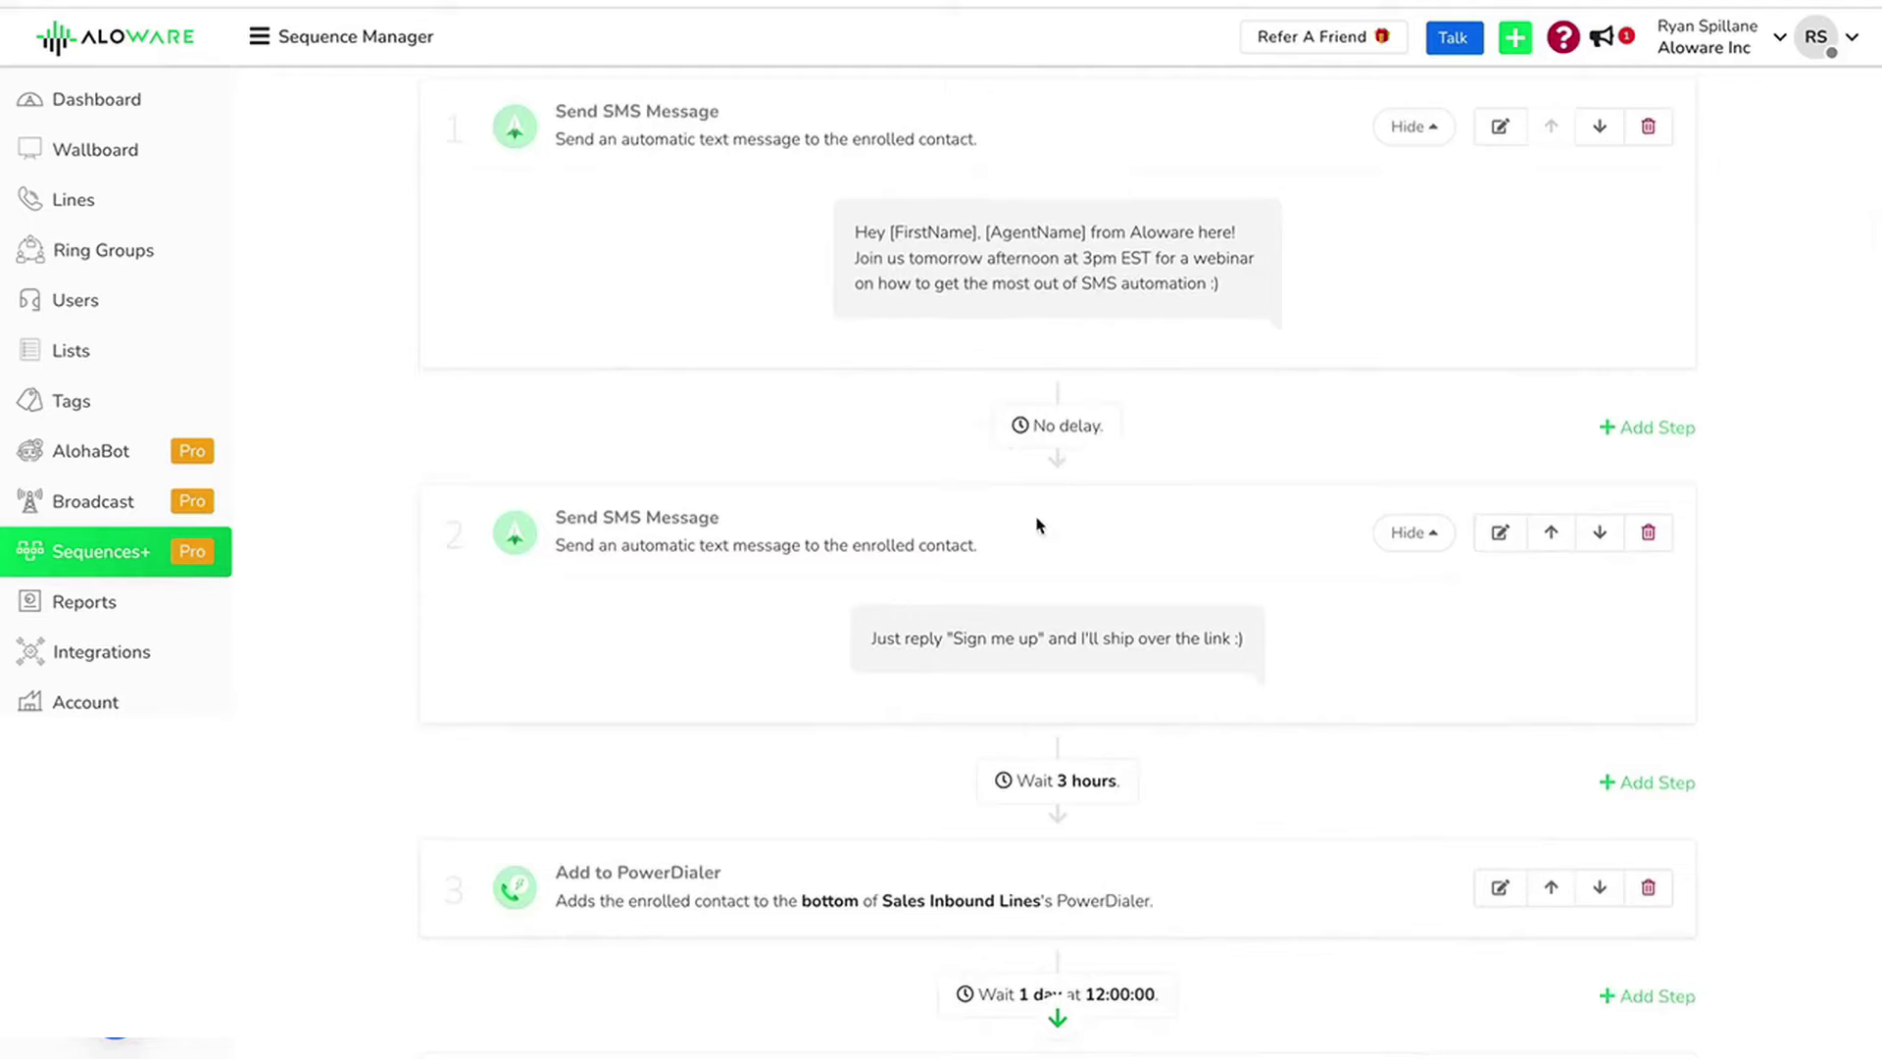
{"action": "scroll", "coordinate": [1037, 525], "scroll_direction": "down", "scroll_amount": 2}
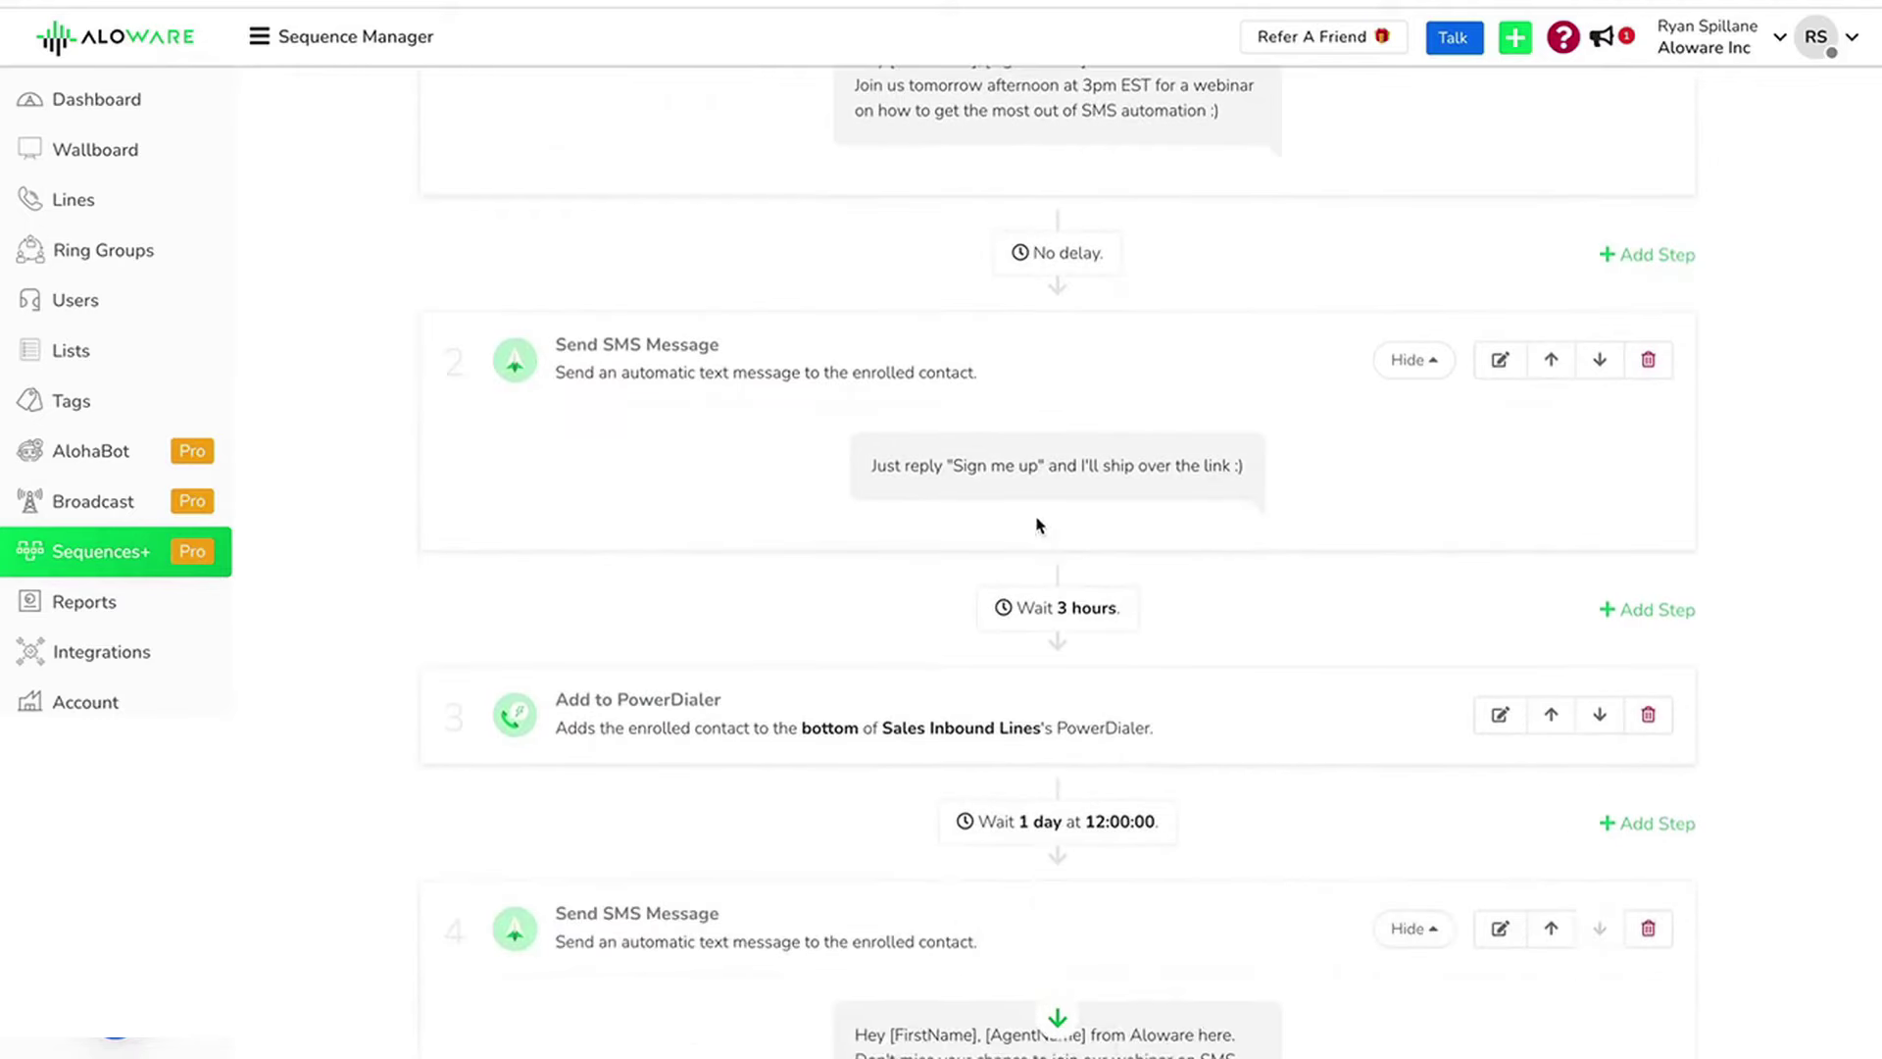
{"action": "scroll", "coordinate": [1013, 550], "scroll_direction": "down", "scroll_amount": 3}
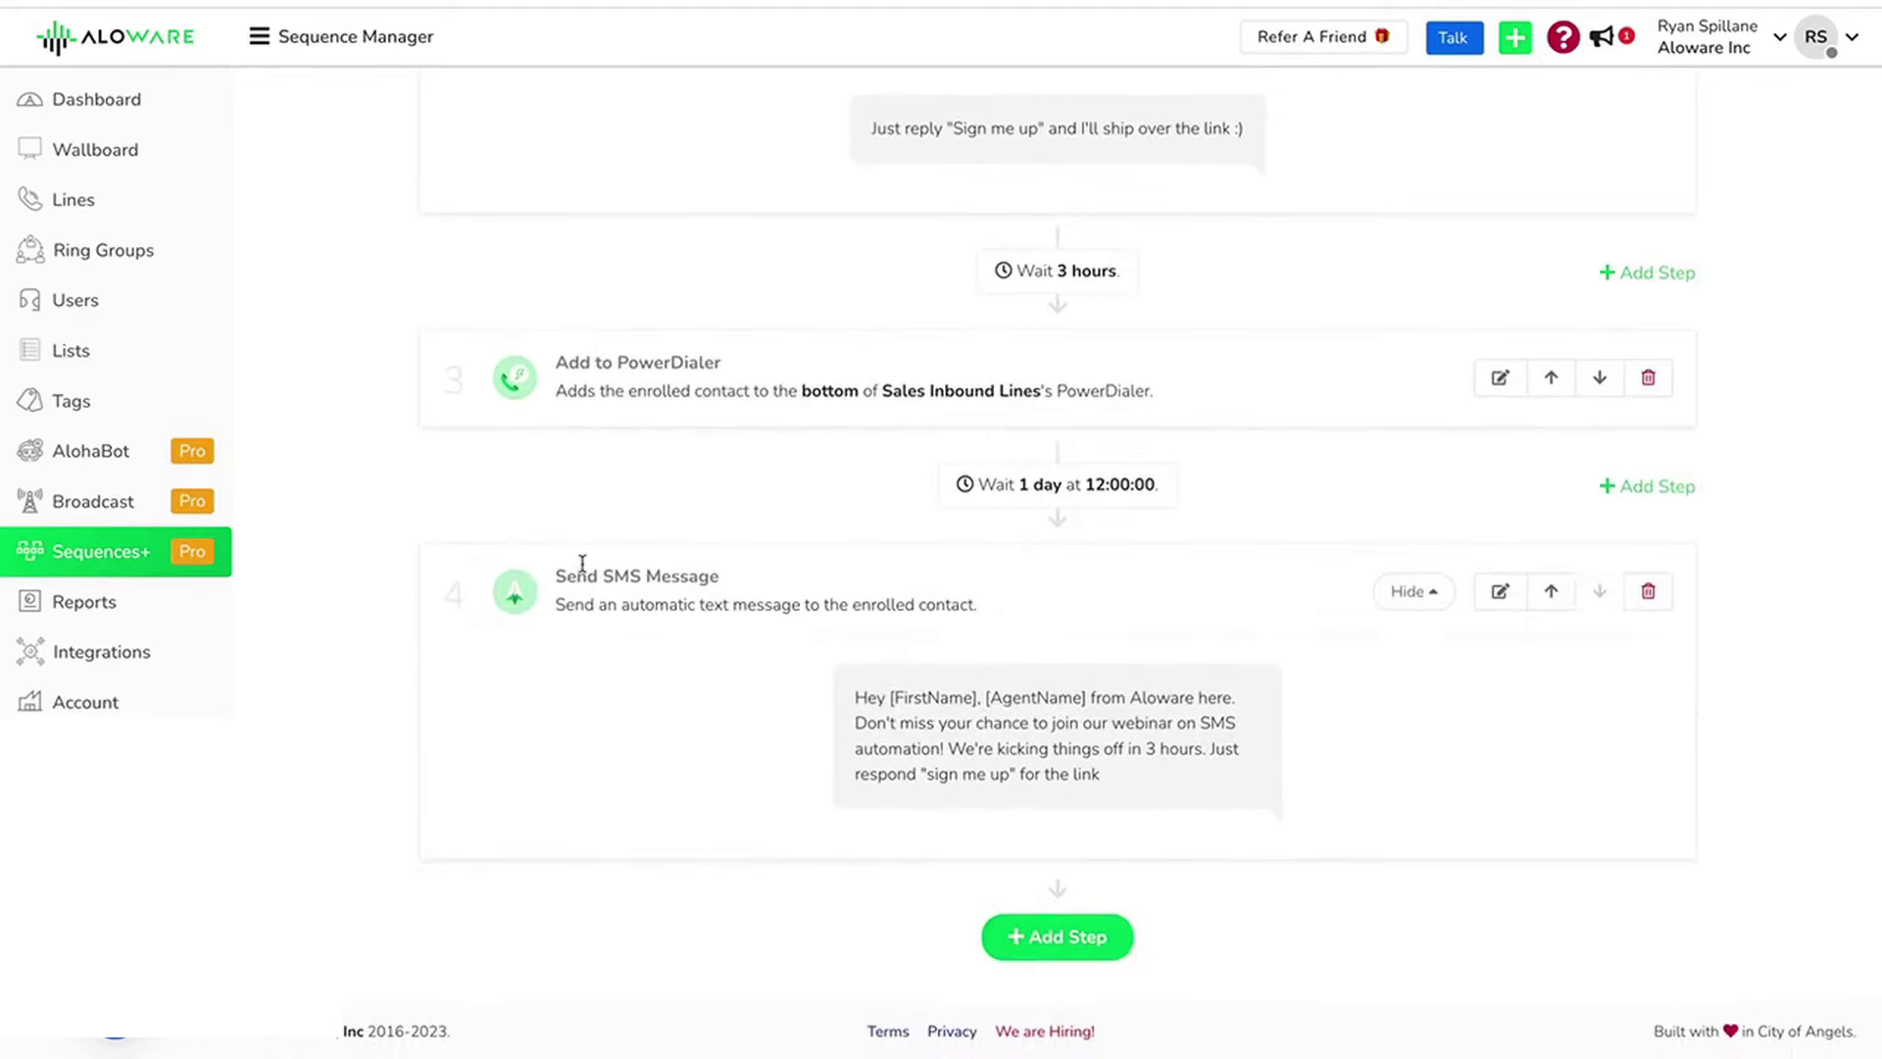
{"action": "scroll", "coordinate": [676, 392], "scroll_direction": "up", "scroll_amount": 2}
{"action": "scroll", "coordinate": [678, 391], "scroll_direction": "down", "scroll_amount": 2}
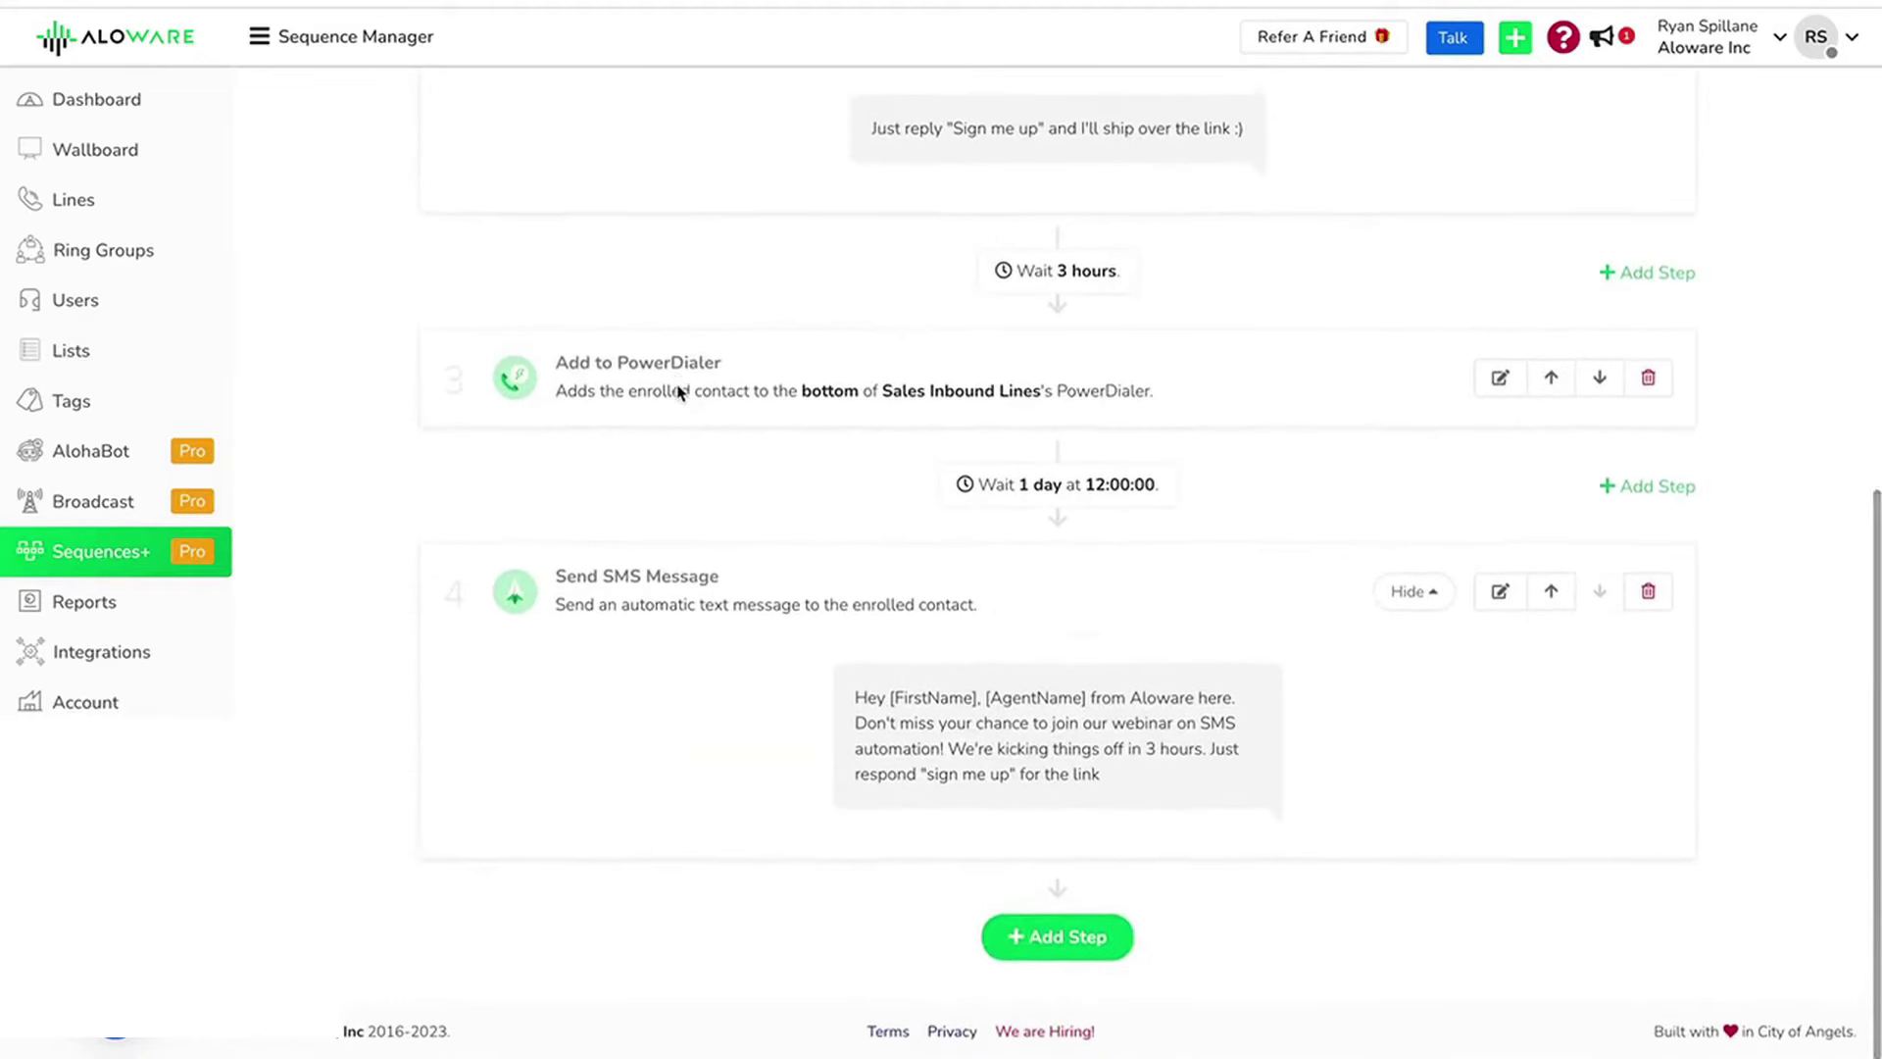
Add a new Send SMS Message step to the Webinar Sequence.
{"action": "left_click_drag", "start_coordinate": [997, 485], "coordinate": [1146, 487]}
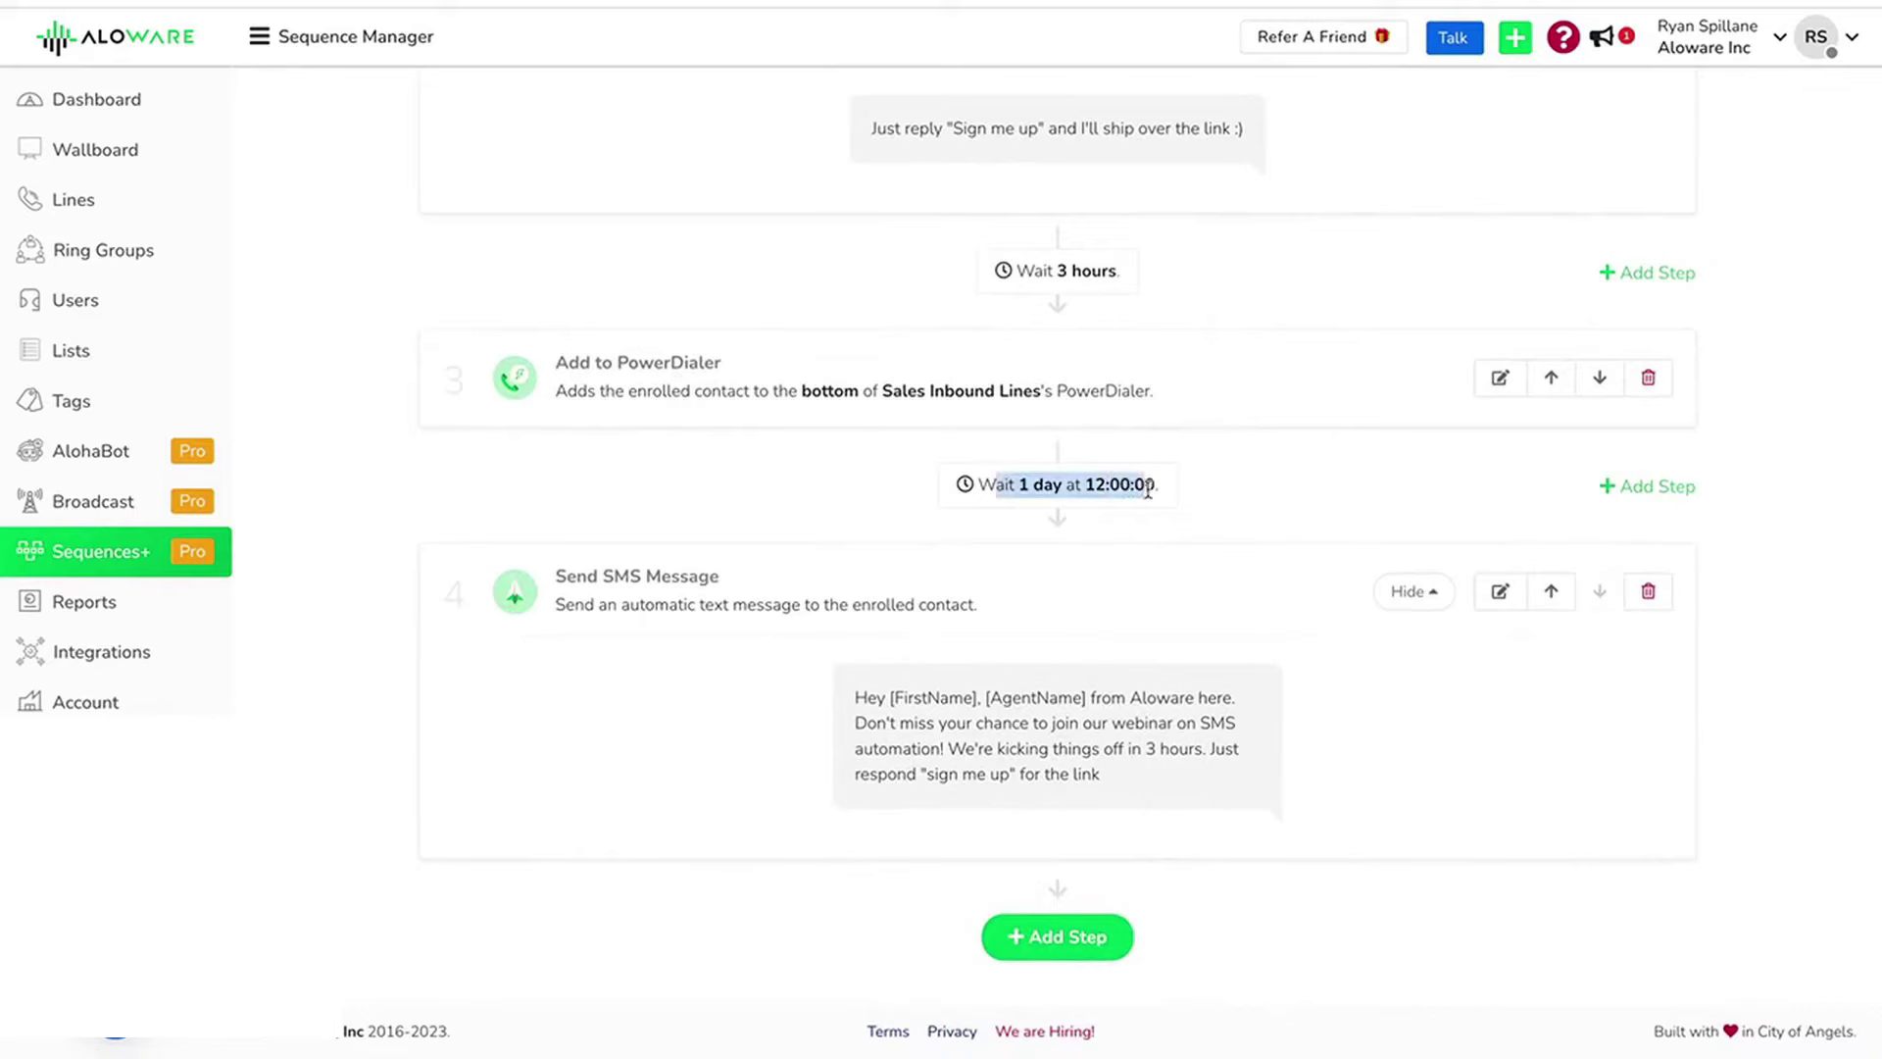
{"action": "left_click", "coordinate": [1071, 942]}
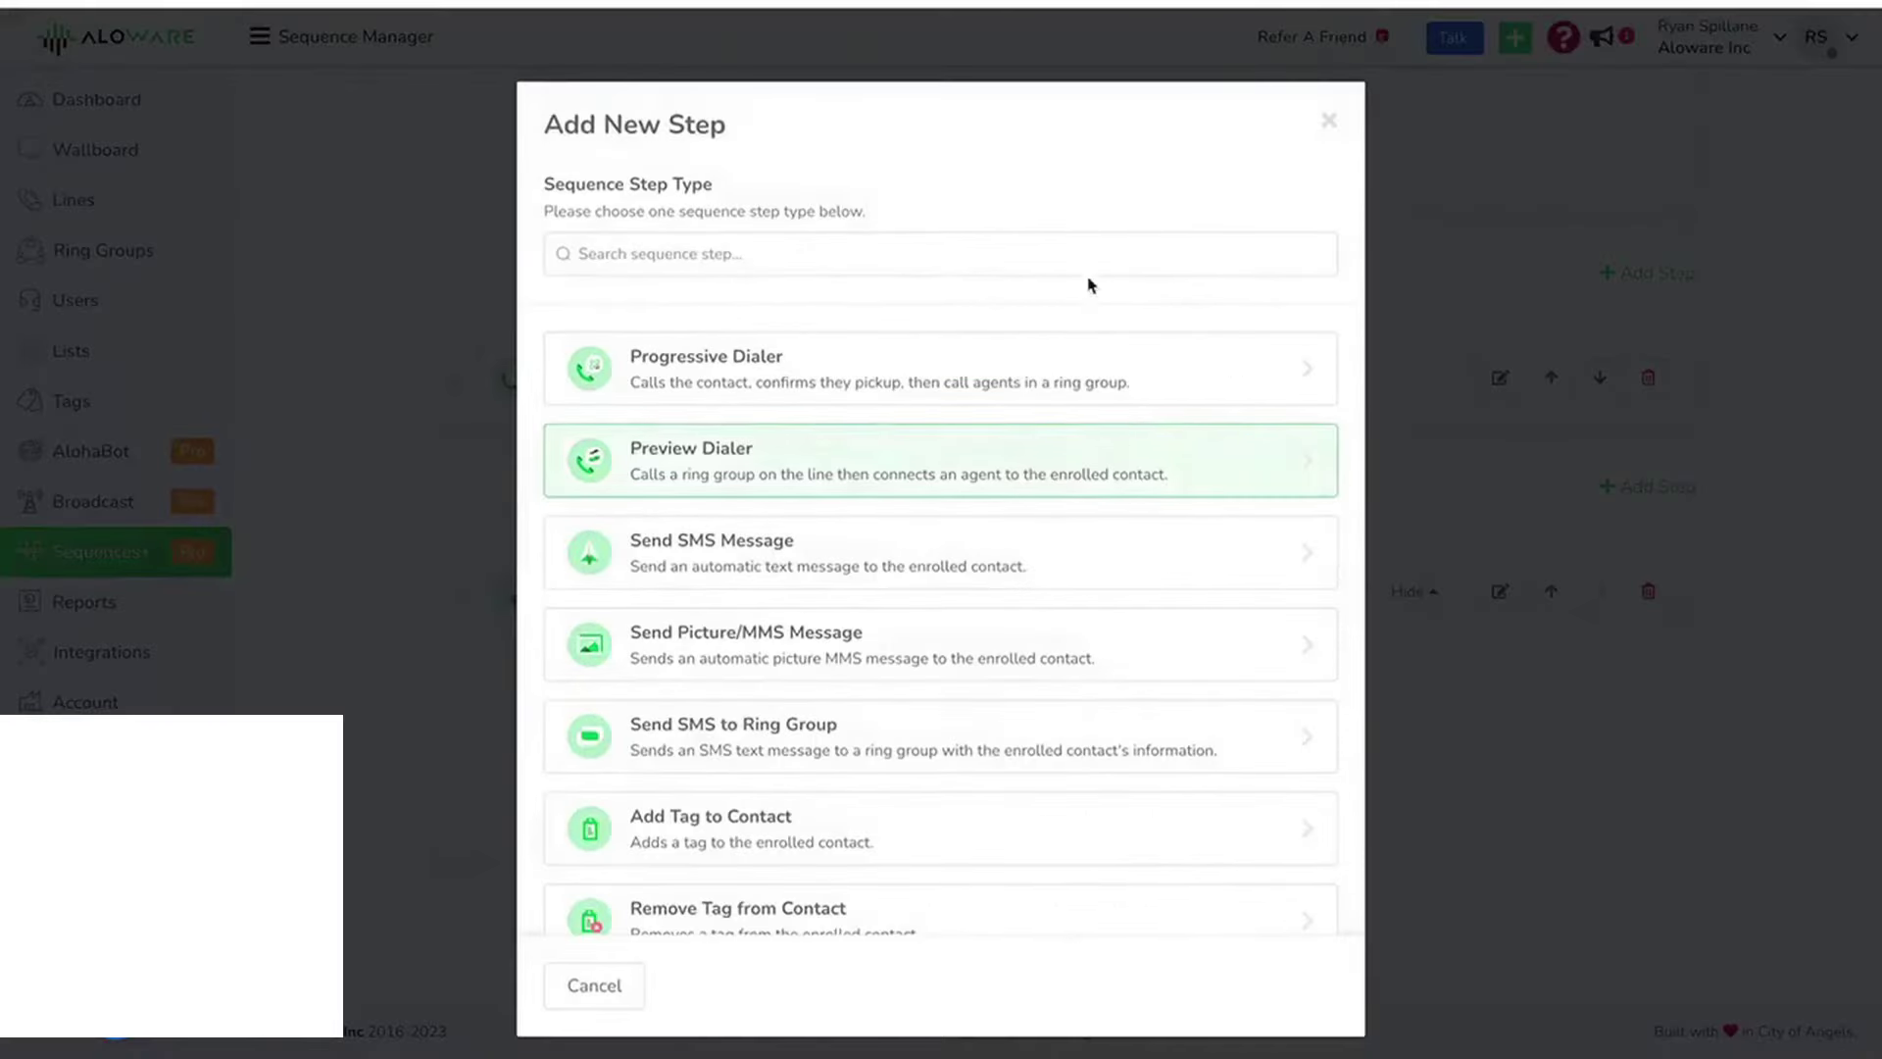
{"action": "scroll", "coordinate": [831, 561], "scroll_direction": "down", "scroll_amount": 3}
{"action": "scroll", "coordinate": [831, 561], "scroll_direction": "up", "scroll_amount": 3}
{"action": "left_click", "coordinate": [867, 250]}
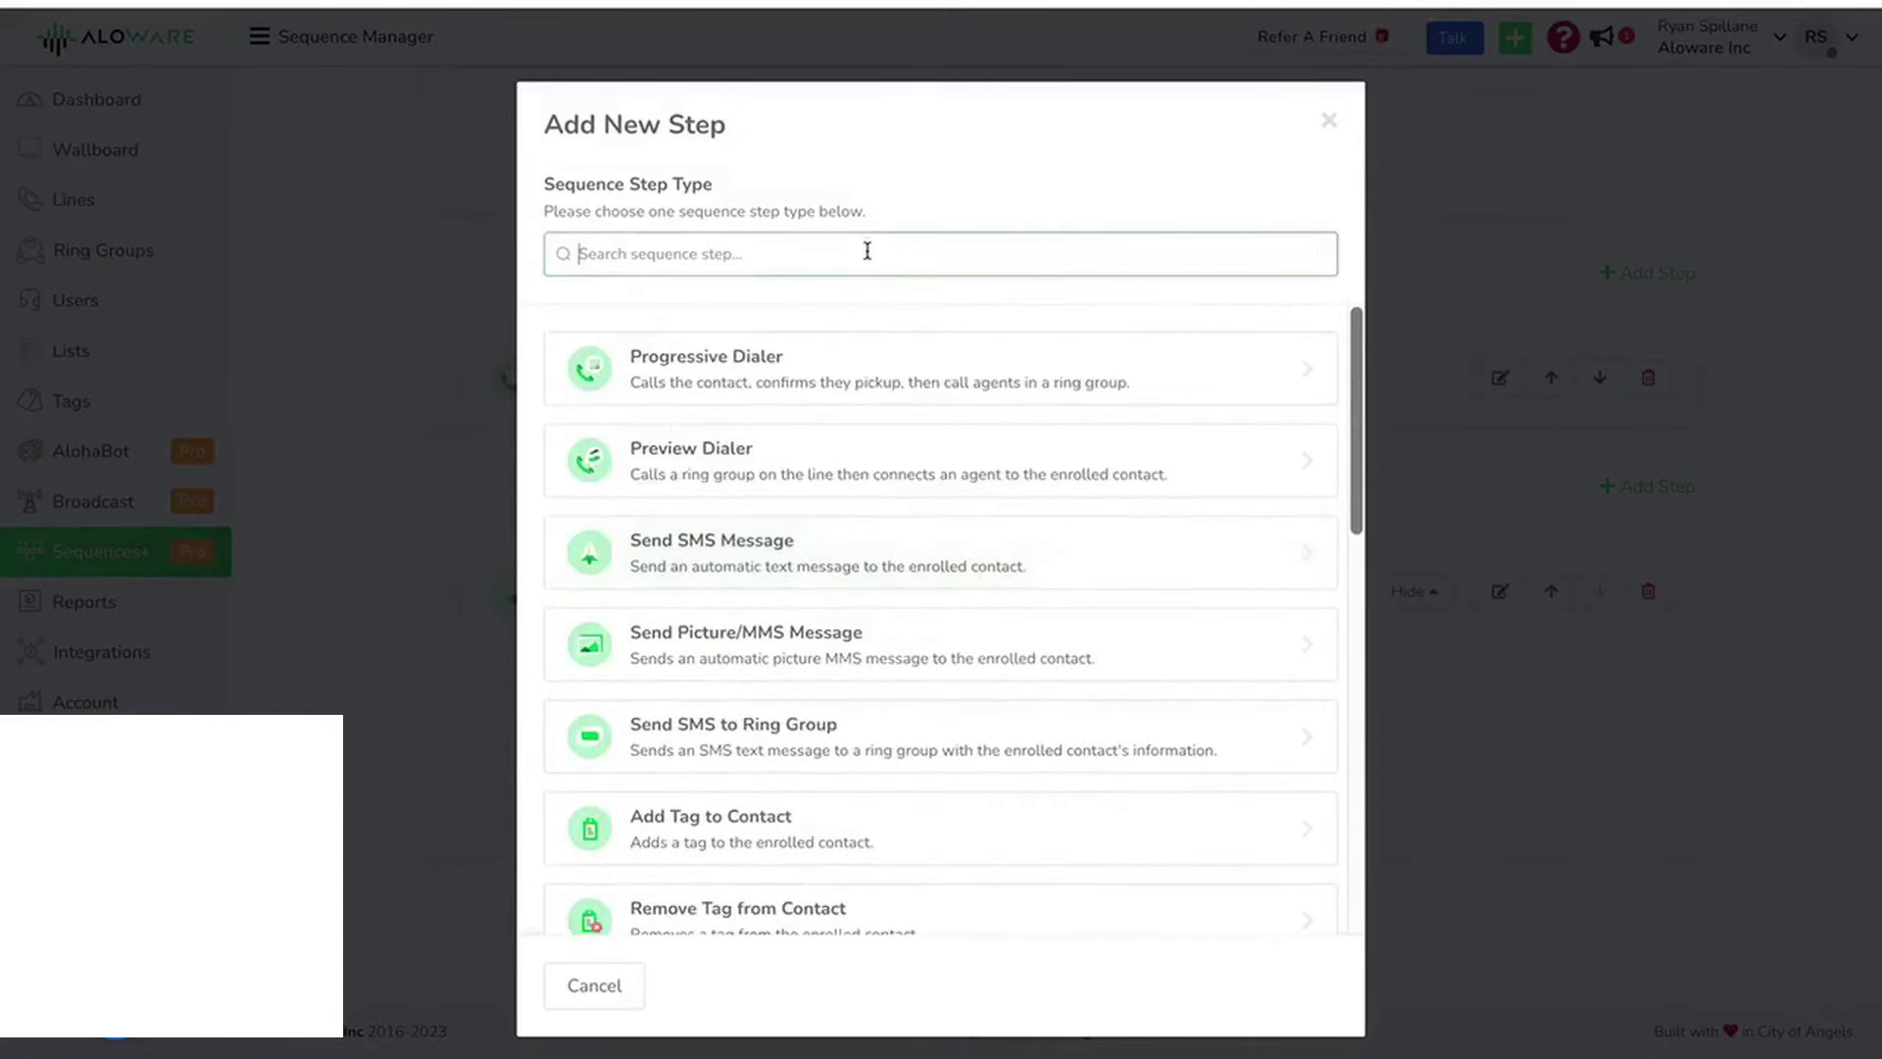
{"action": "type", "text": "sms"}
{"action": "left_click", "coordinate": [838, 367]}
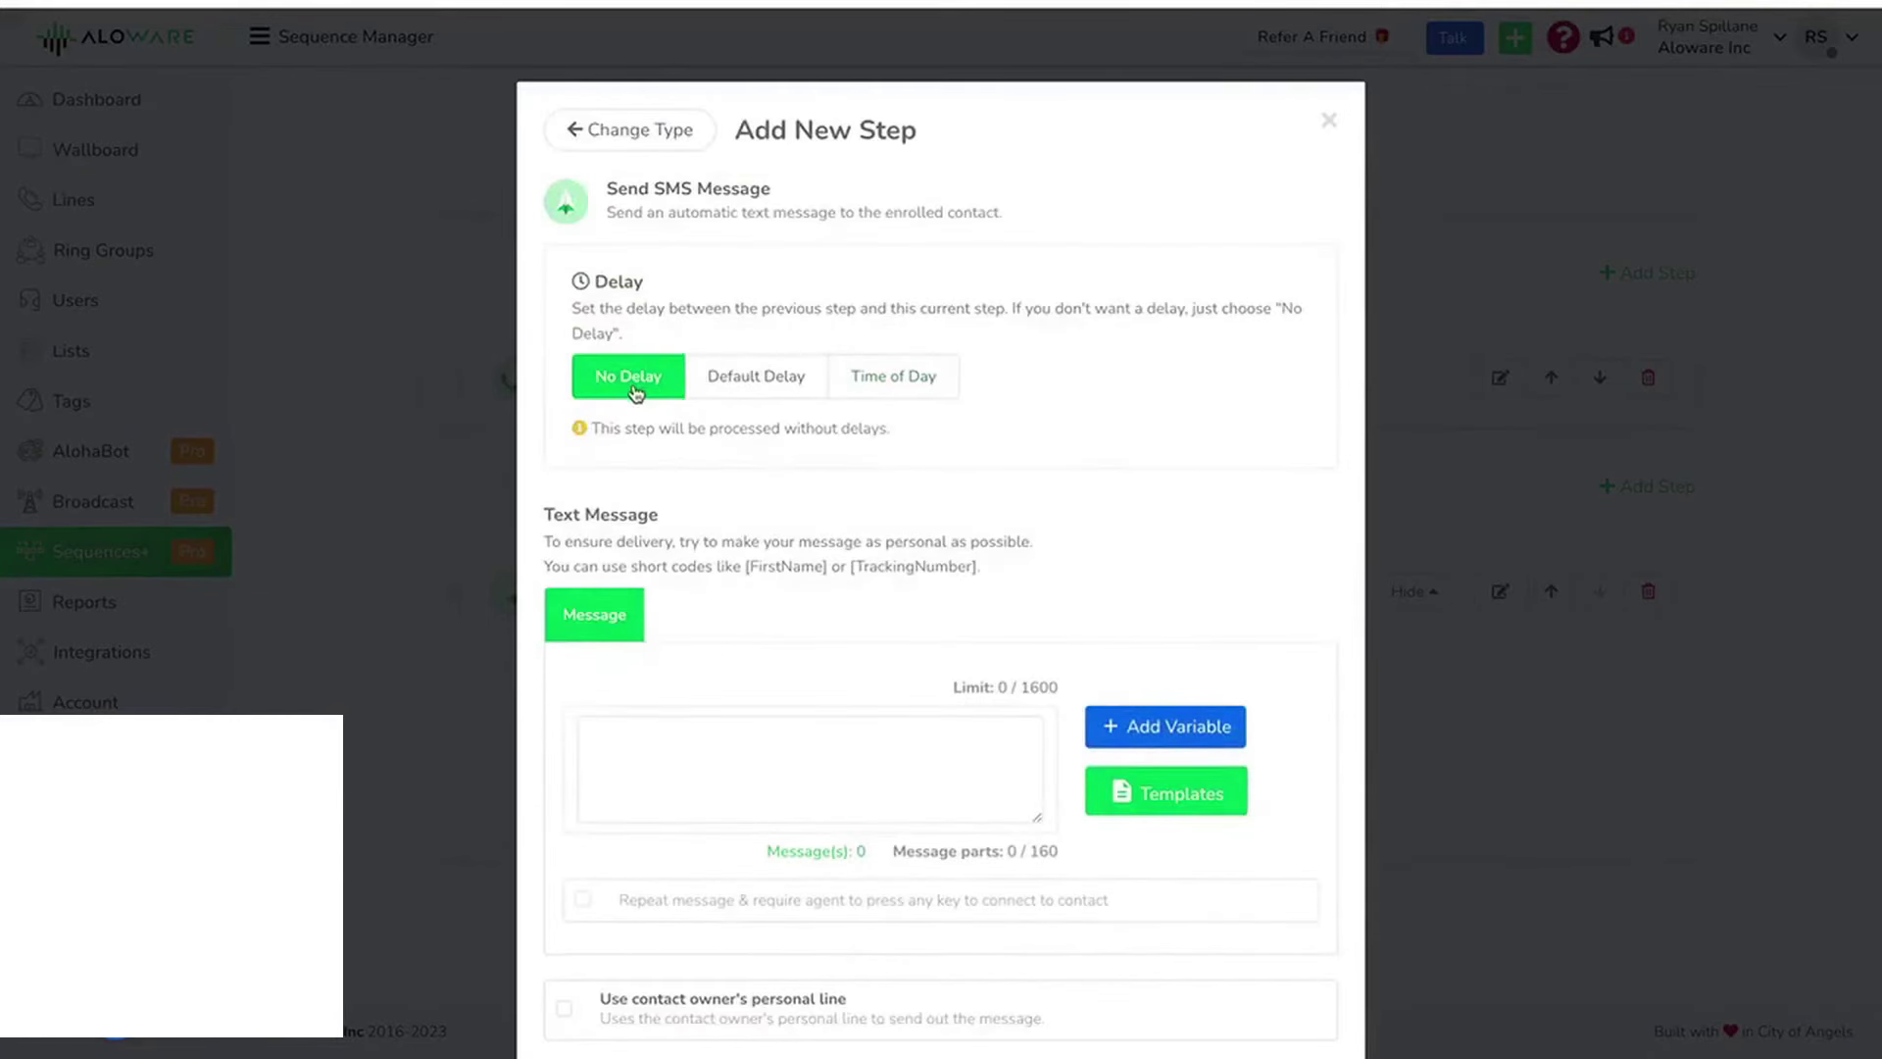
Set the new step's delay unit to hours, then change it to a time of day.
{"action": "left_click", "coordinate": [741, 386]}
{"action": "type", "text": "2"}
{"action": "left_click", "coordinate": [961, 487]}
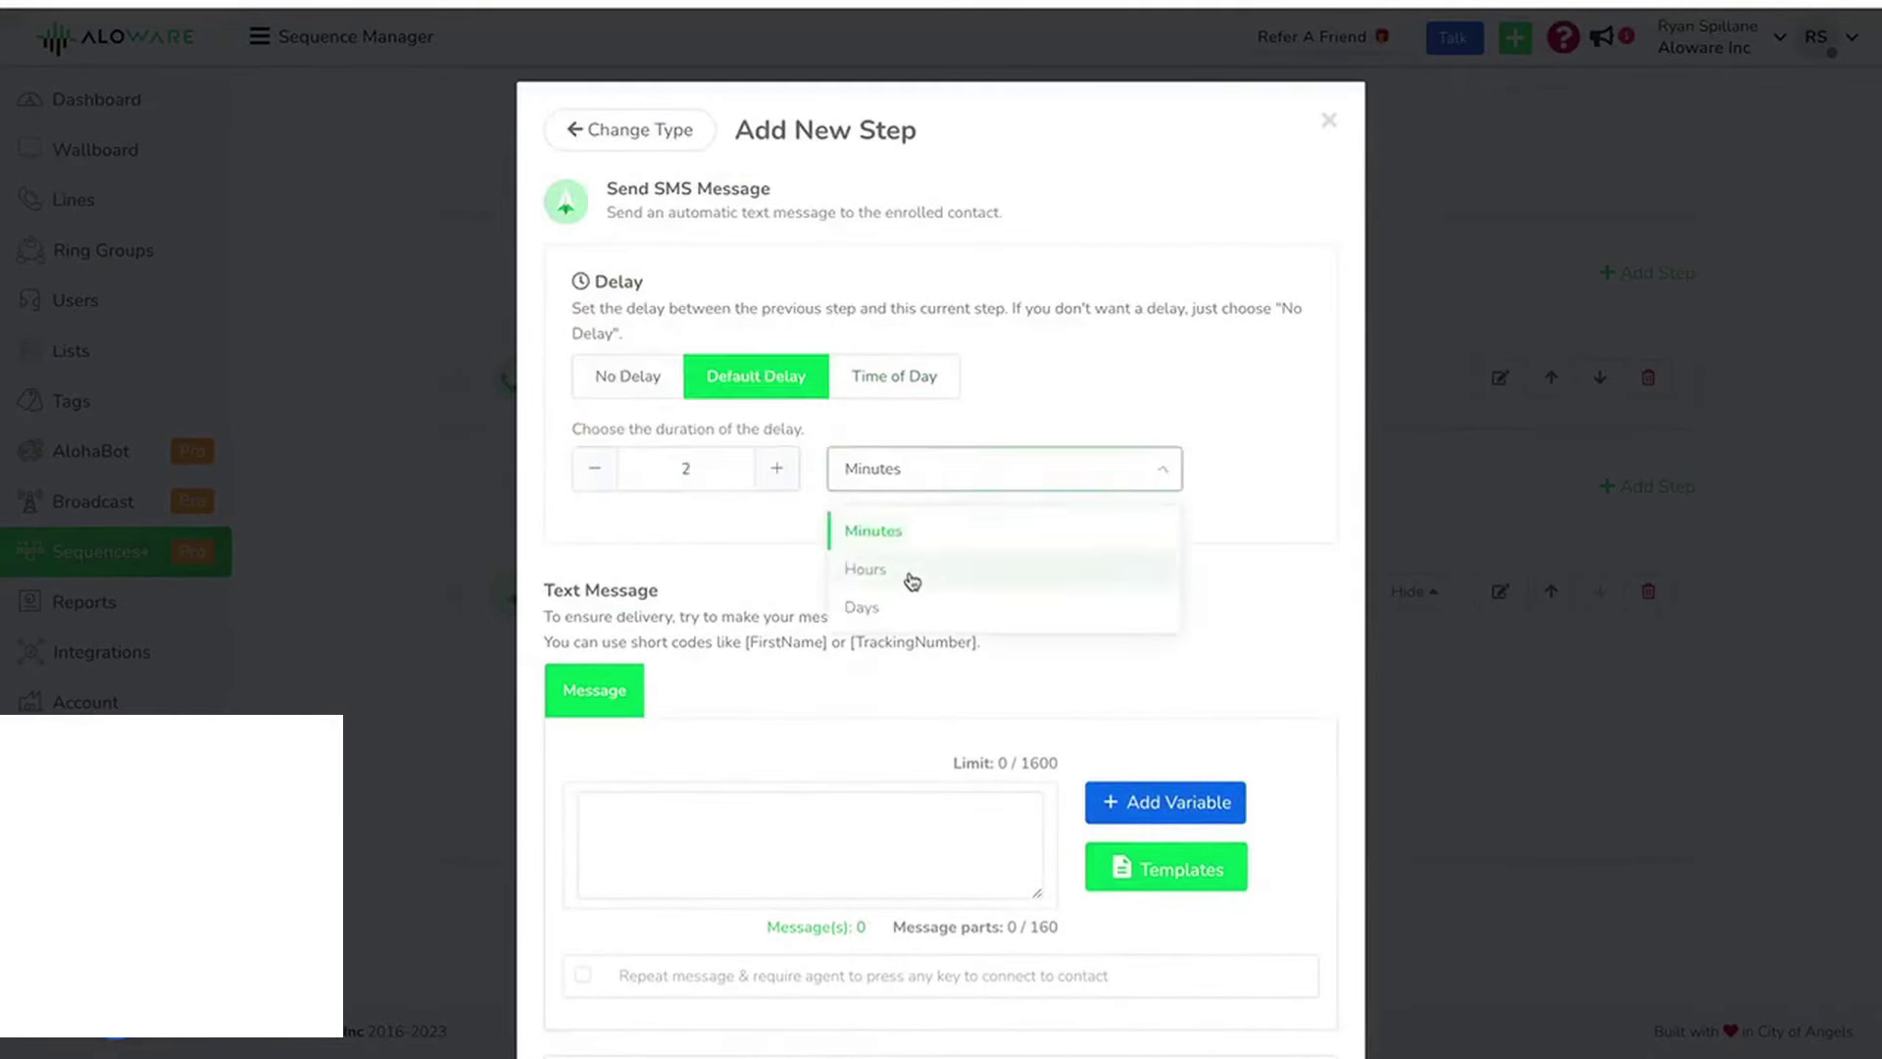
{"action": "left_click", "coordinate": [907, 573]}
{"action": "left_click", "coordinate": [910, 379]}
{"action": "left_click", "coordinate": [942, 464]}
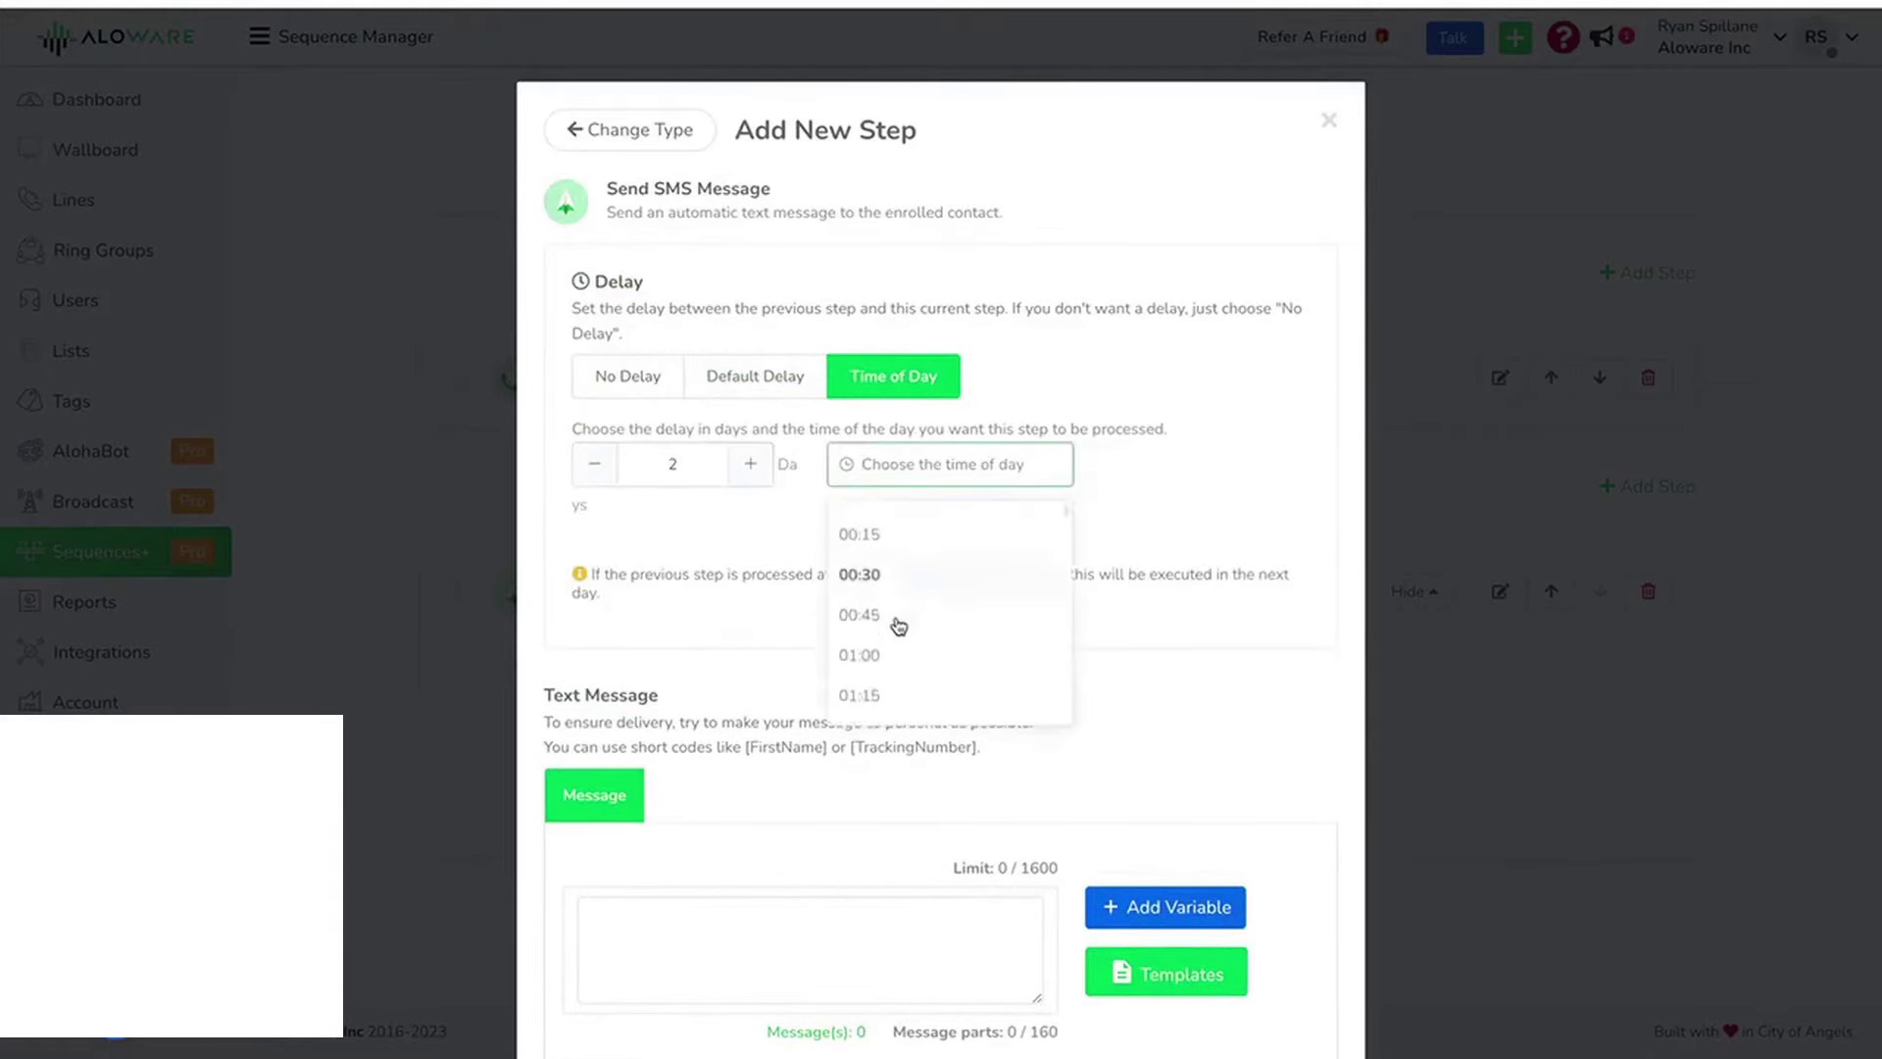
{"action": "scroll", "coordinate": [898, 630], "scroll_direction": "down", "scroll_amount": 3}
{"action": "scroll", "coordinate": [898, 630], "scroll_direction": "up", "scroll_amount": 3}
{"action": "scroll", "coordinate": [740, 744], "scroll_direction": "down", "scroll_amount": 3}
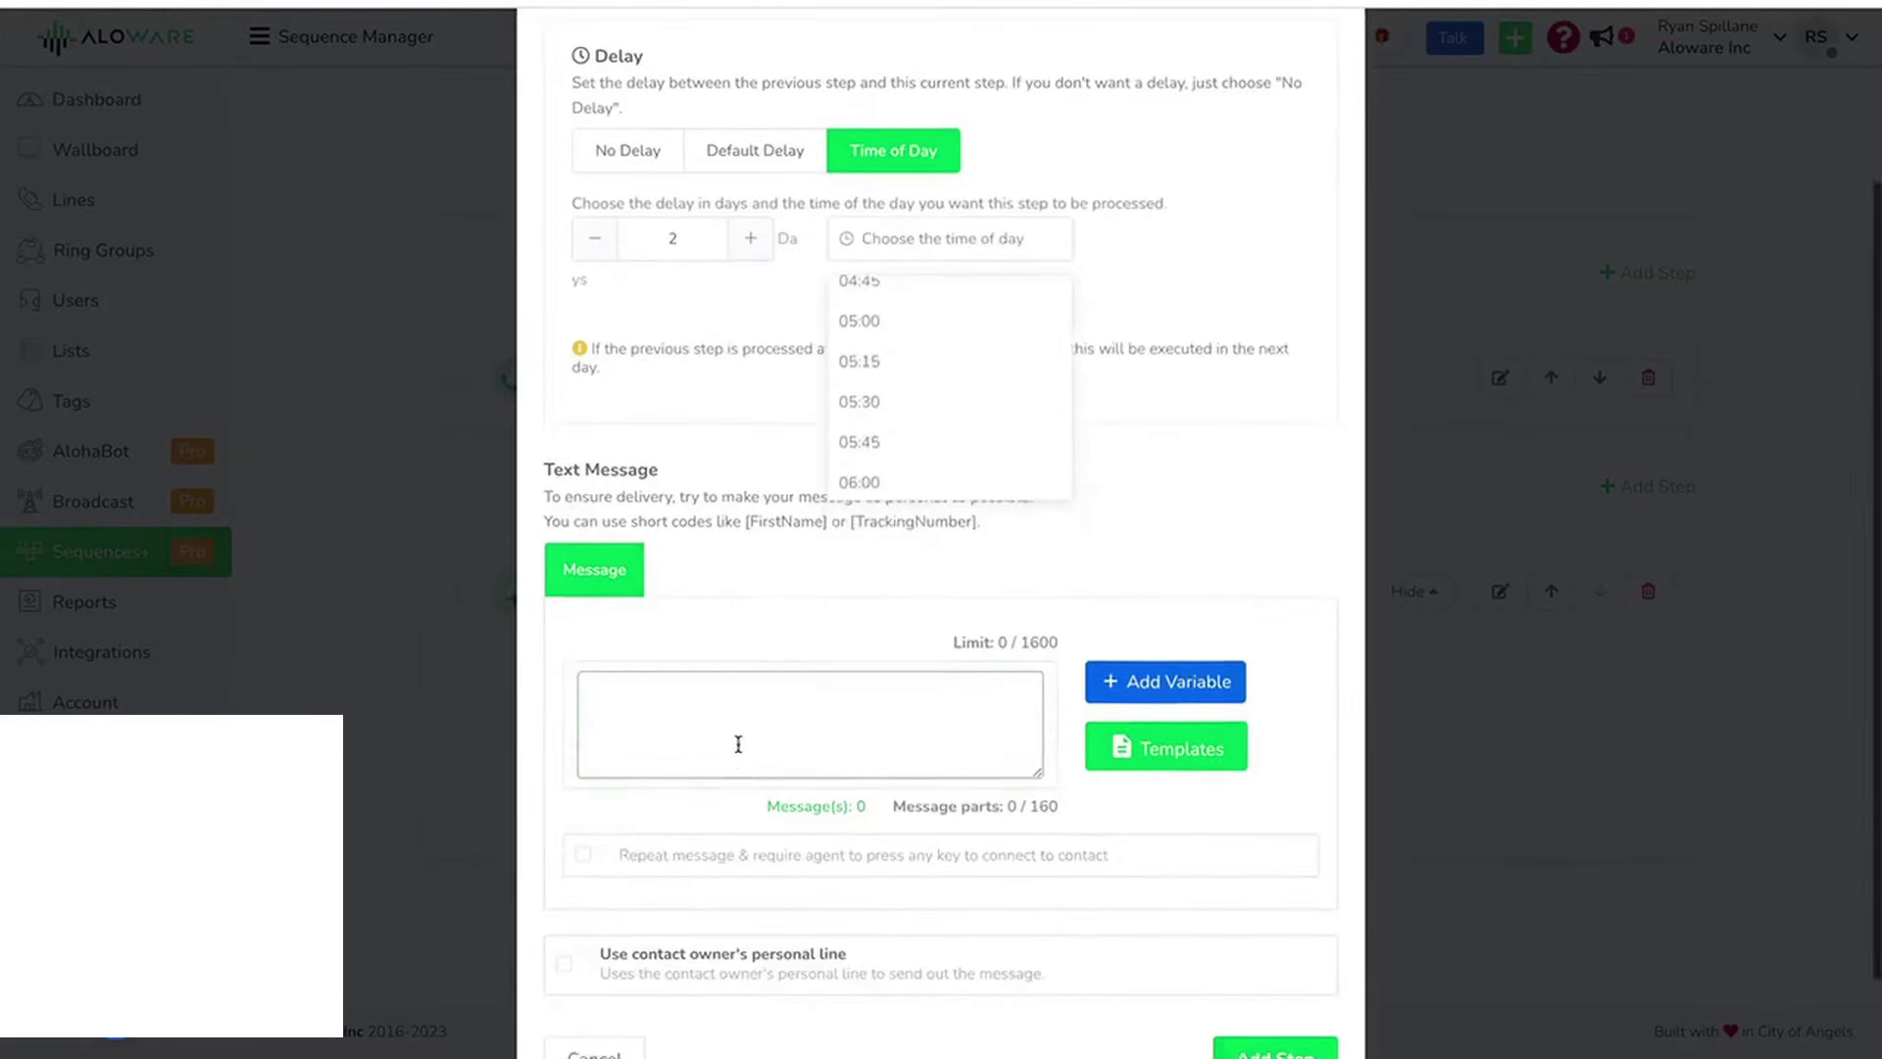
Begin the SMS text with the FirstName variable and go to Intake & Triggers.
{"action": "left_click", "coordinate": [742, 722]}
{"action": "type", "text": "Hey"}
{"action": "left_click", "coordinate": [1166, 681]}
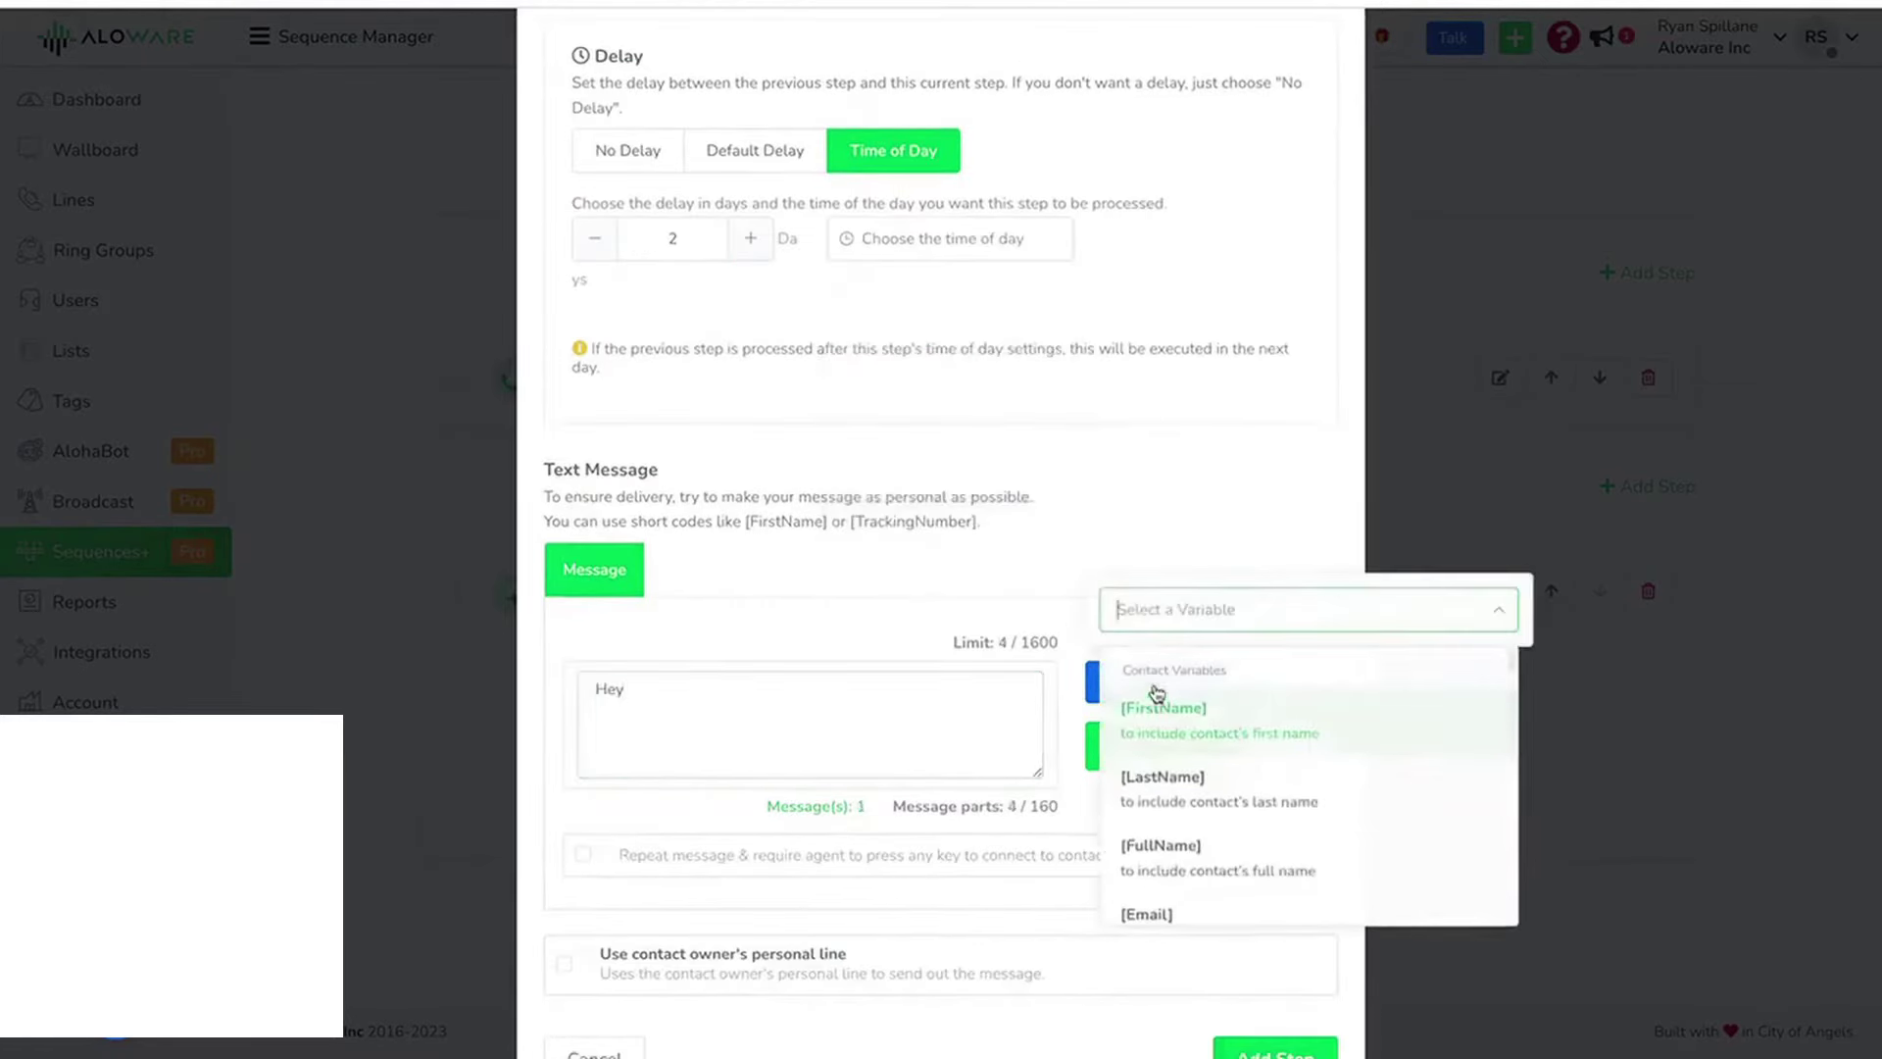
{"action": "left_click", "coordinate": [761, 707]}
{"action": "key", "text": "ctrl+v"}
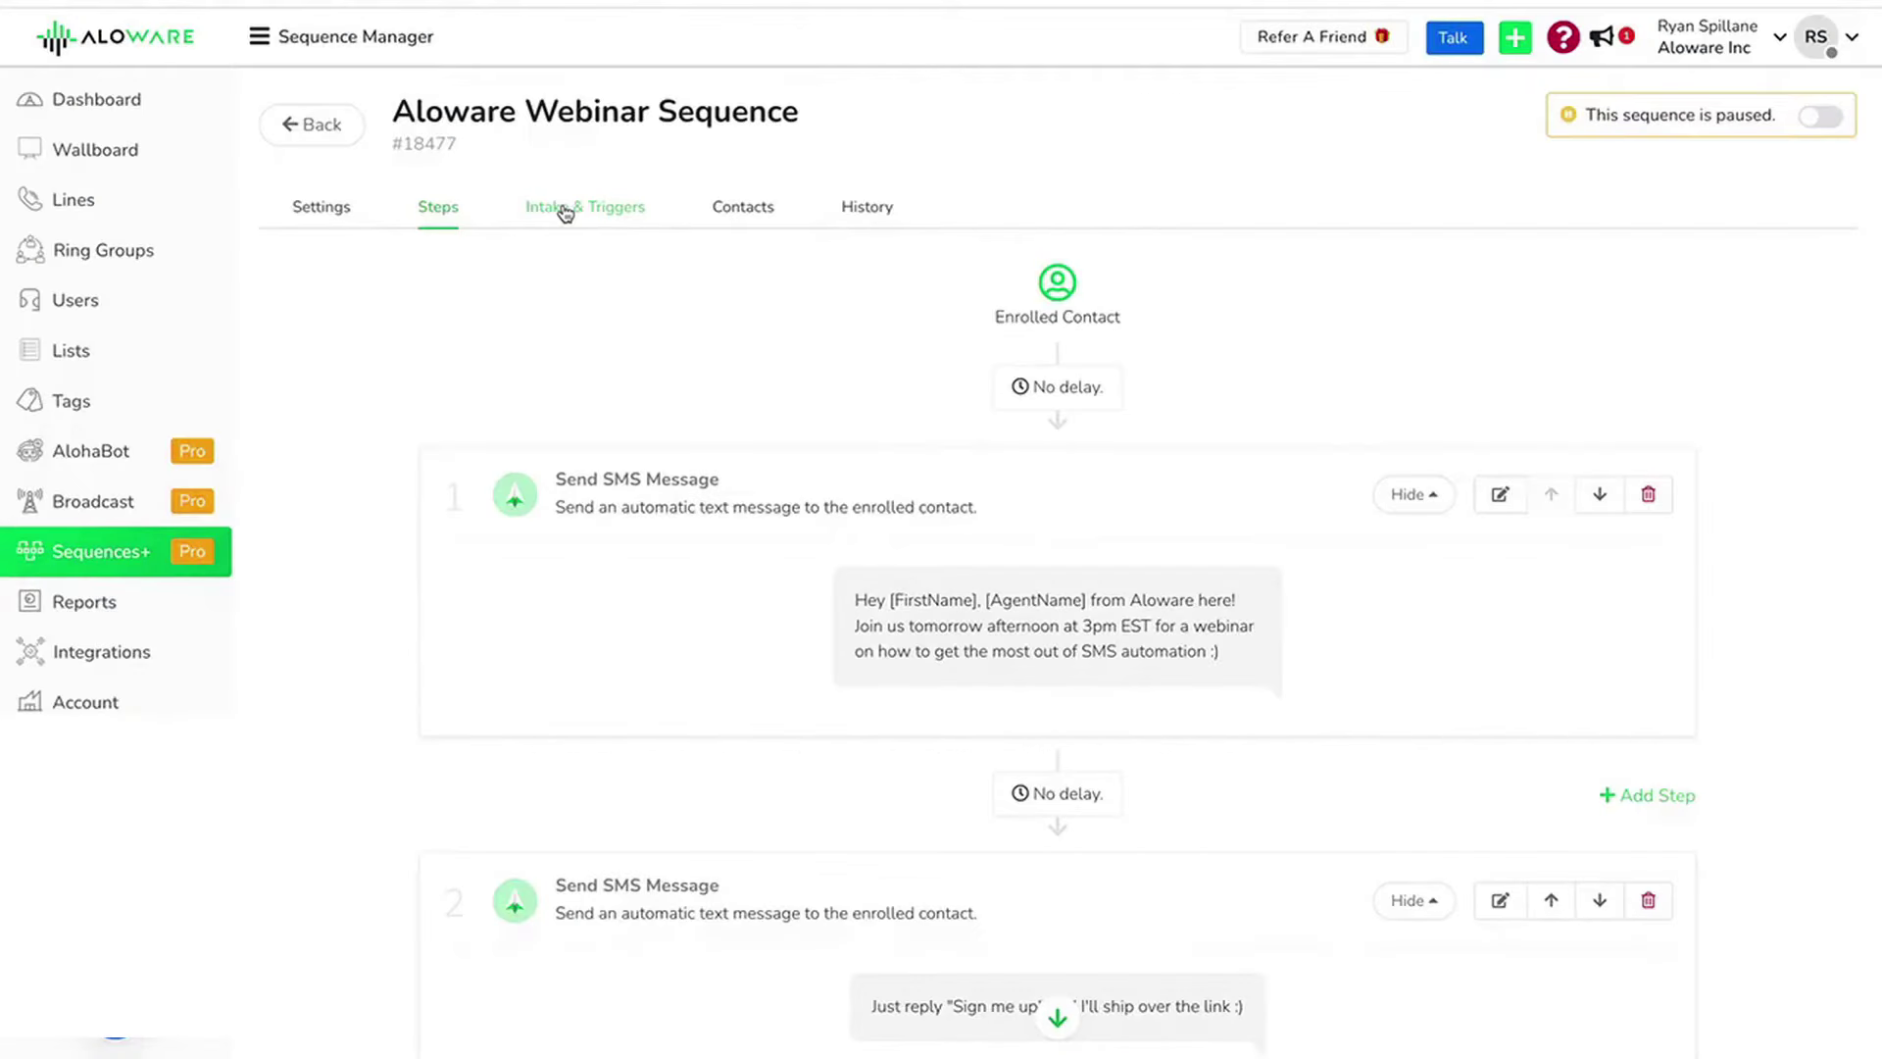
{"action": "left_click", "coordinate": [564, 206]}
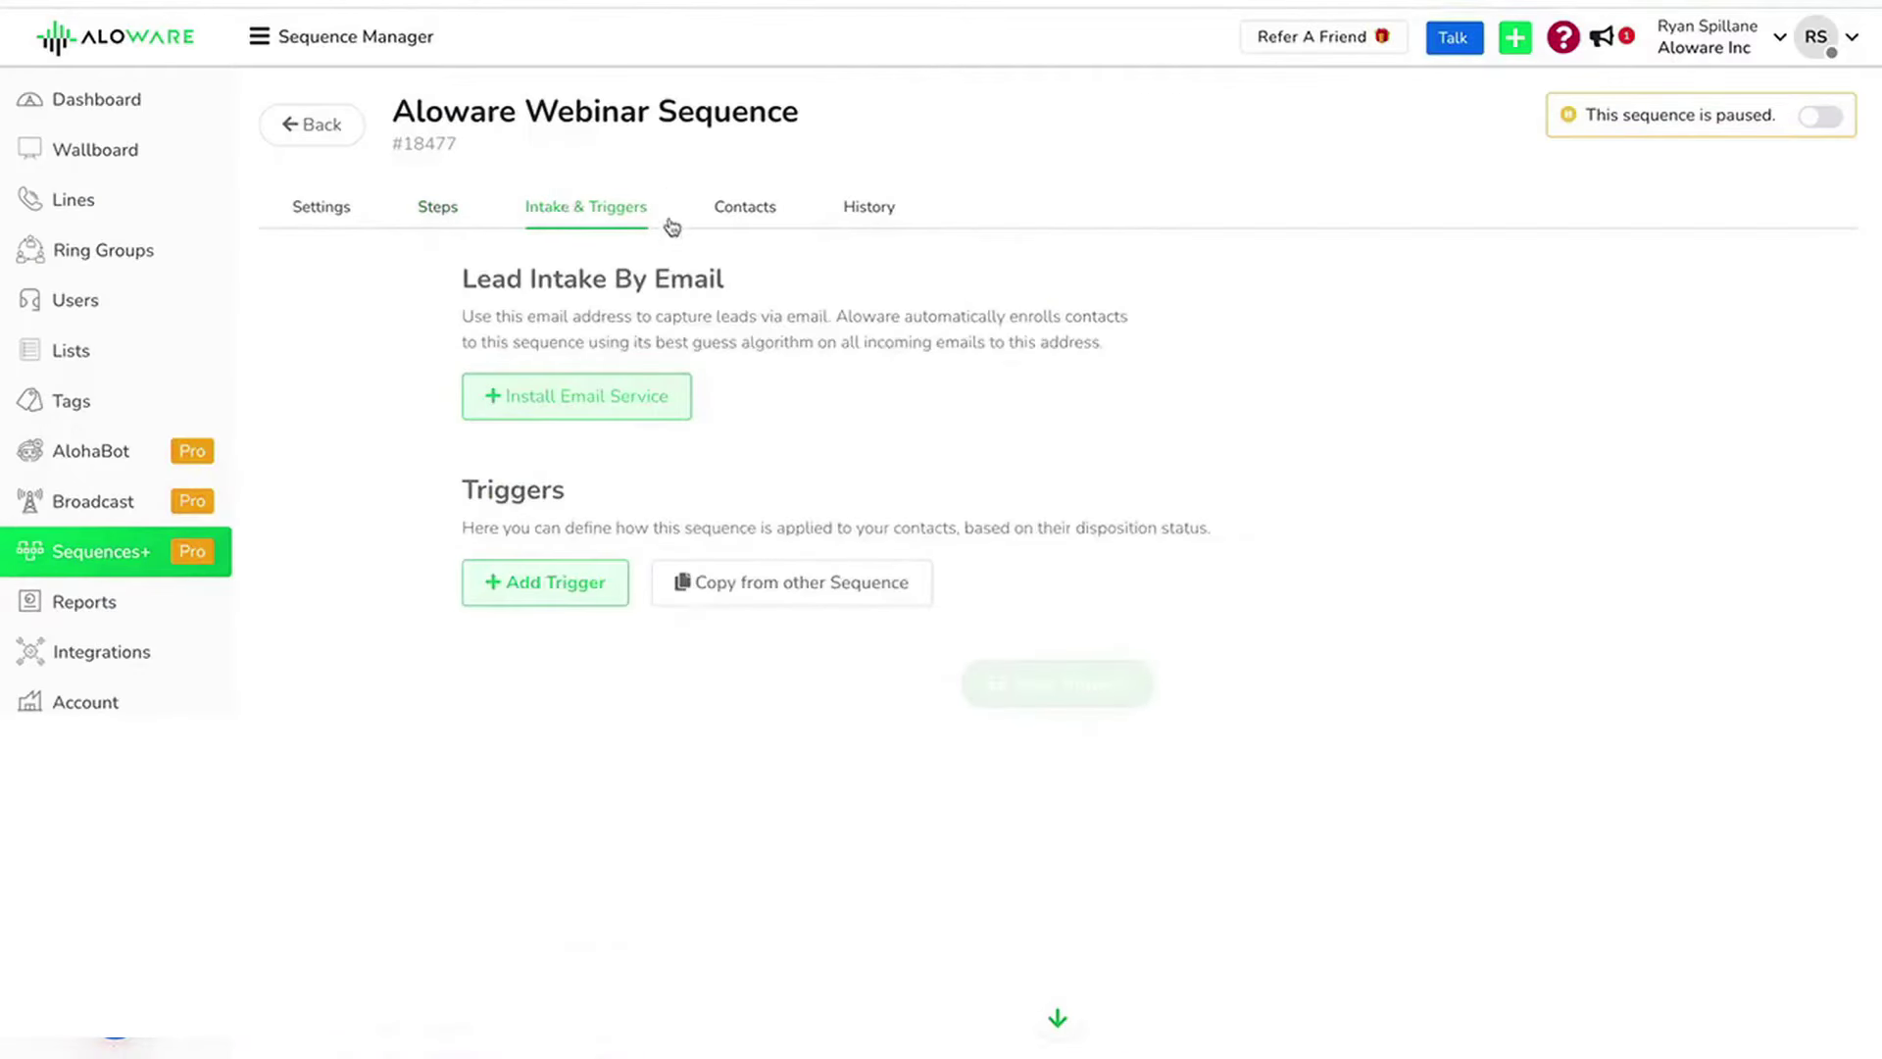
Add a Call Disposition trigger so Left voicemail enrolls contacts in this sequence.
{"action": "left_click", "coordinate": [559, 588]}
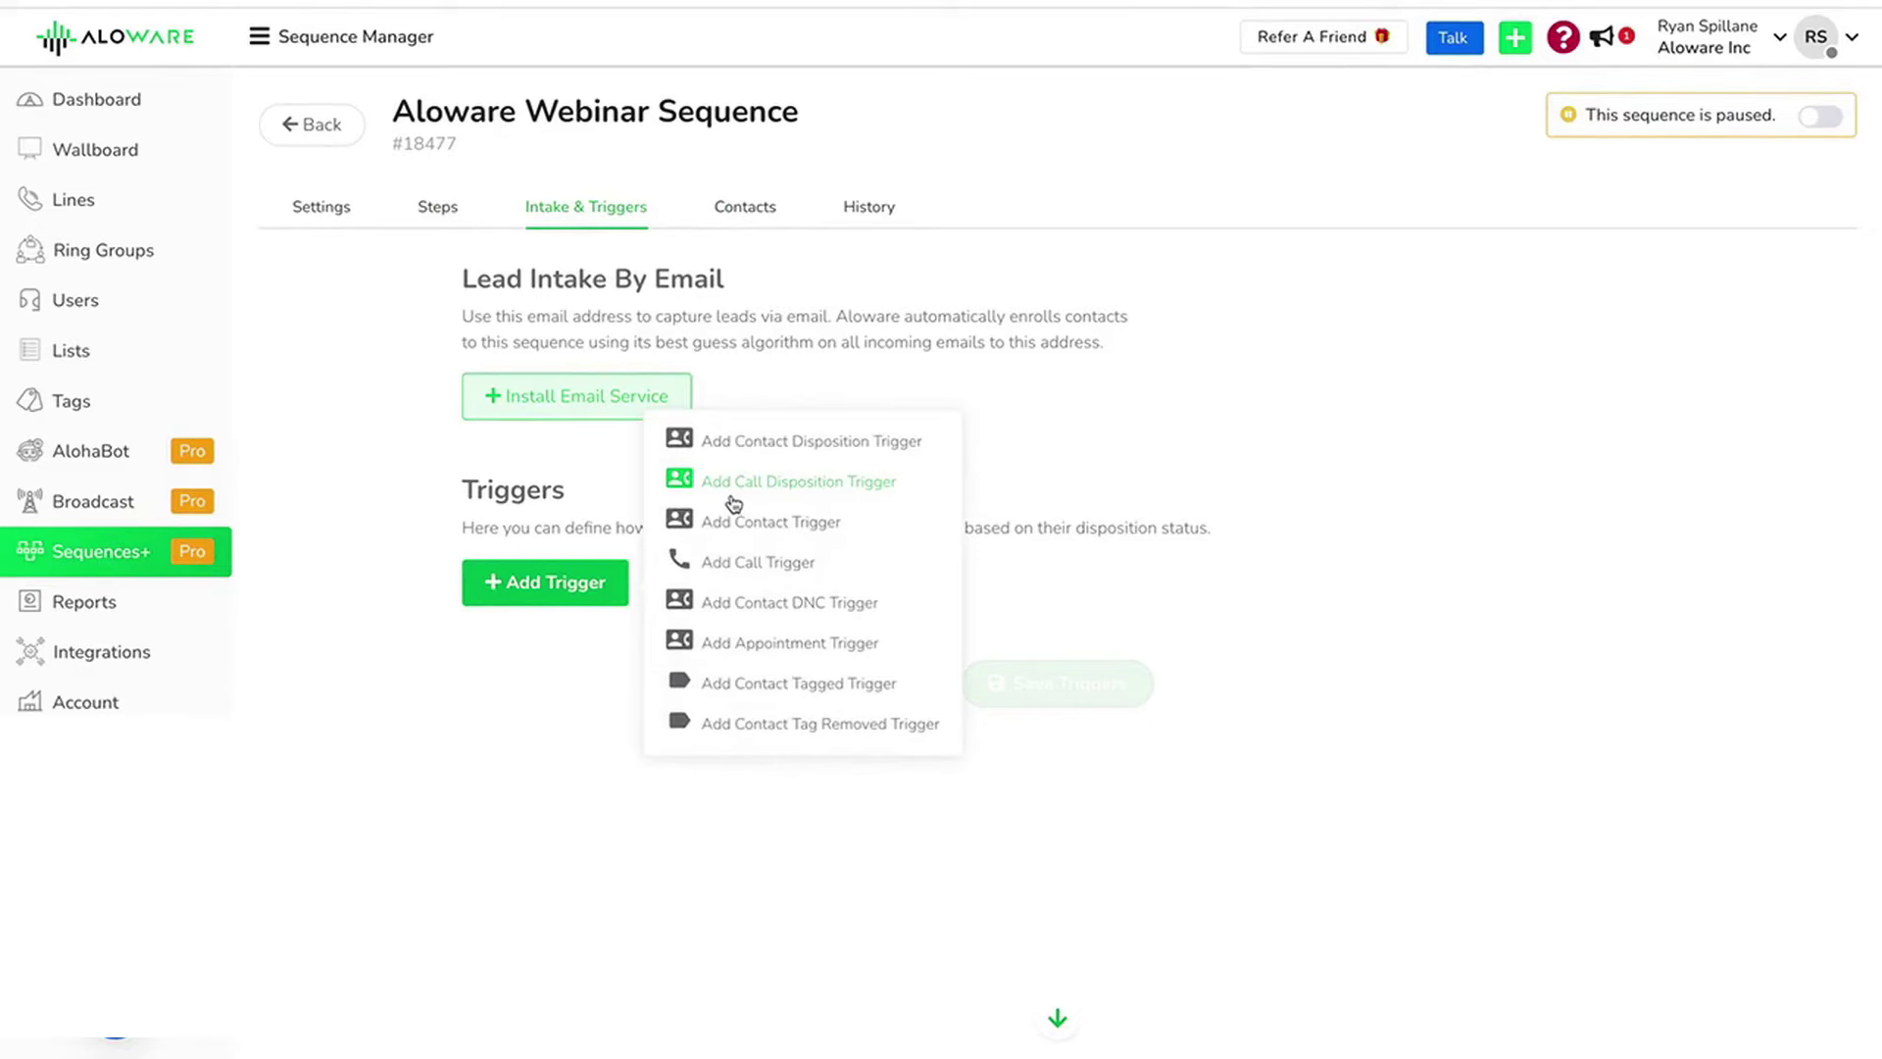
{"action": "left_click", "coordinate": [756, 491]}
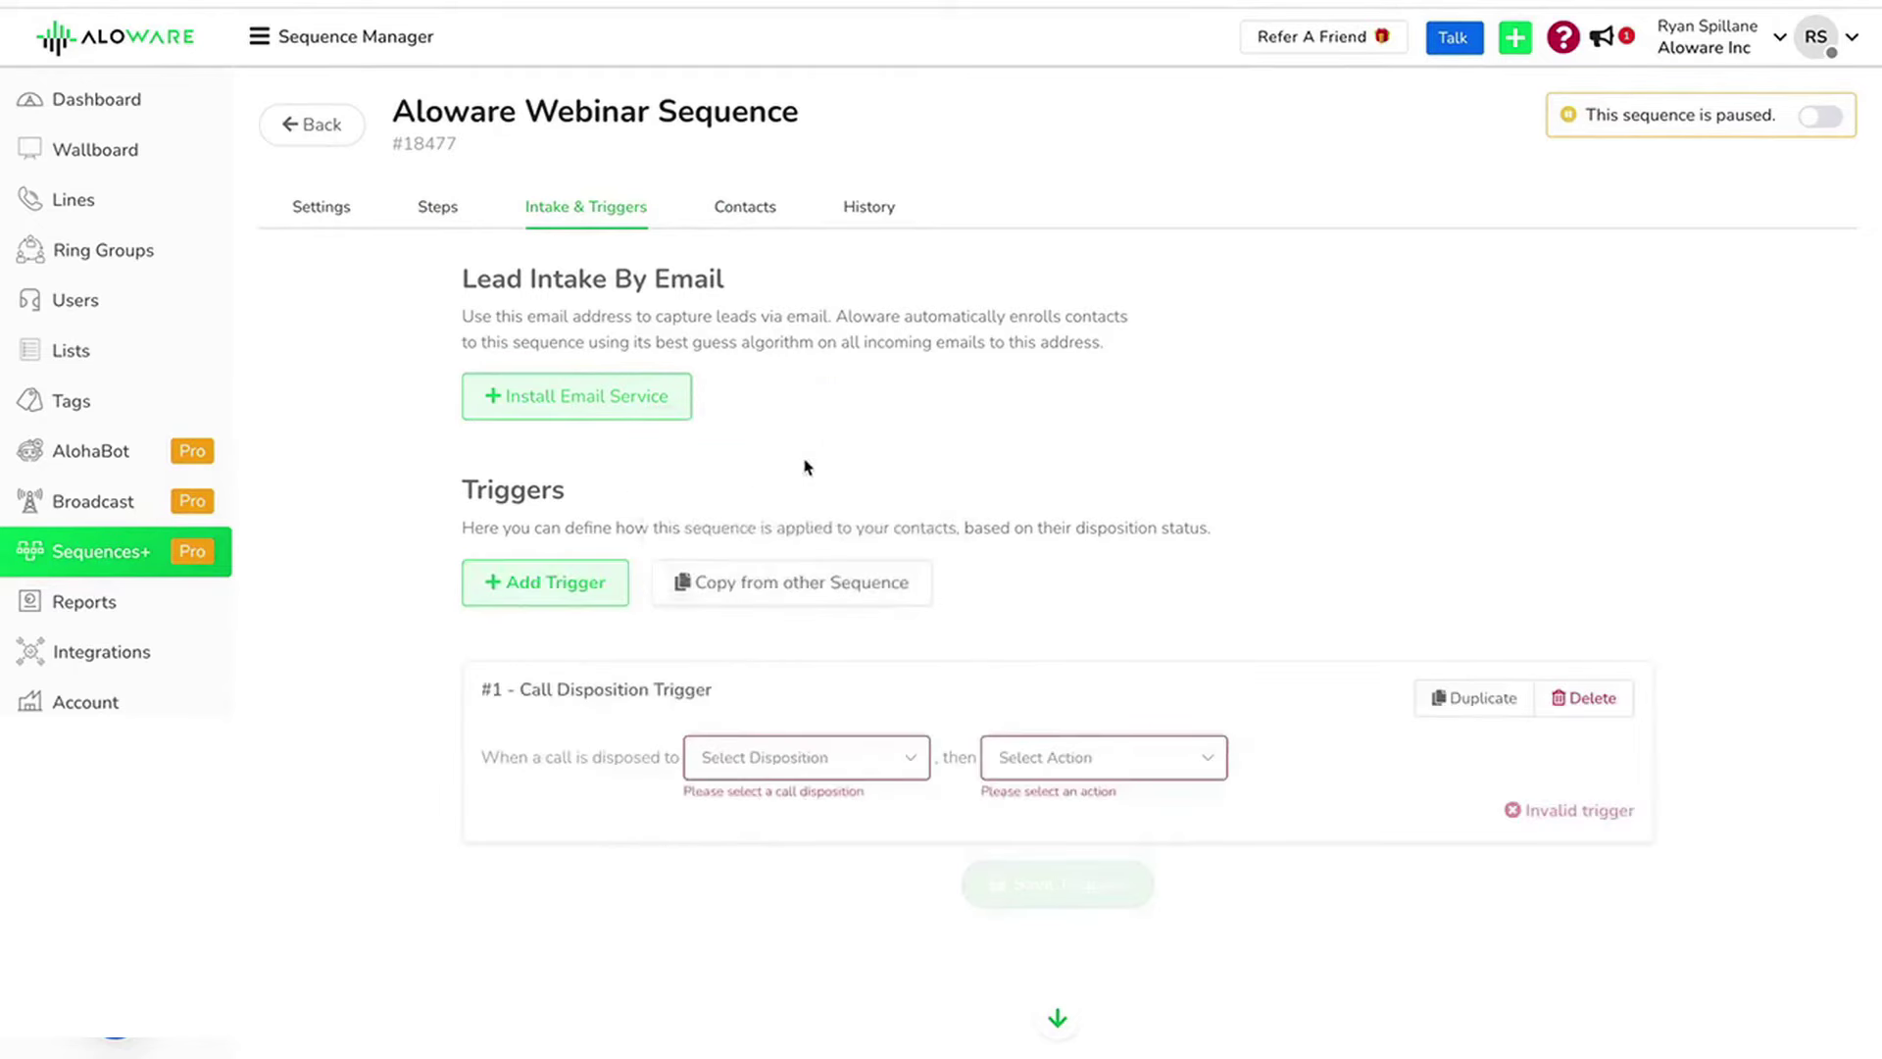
{"action": "left_click", "coordinate": [809, 765]}
{"action": "type", "text": "left"}
{"action": "left_click", "coordinate": [799, 858]}
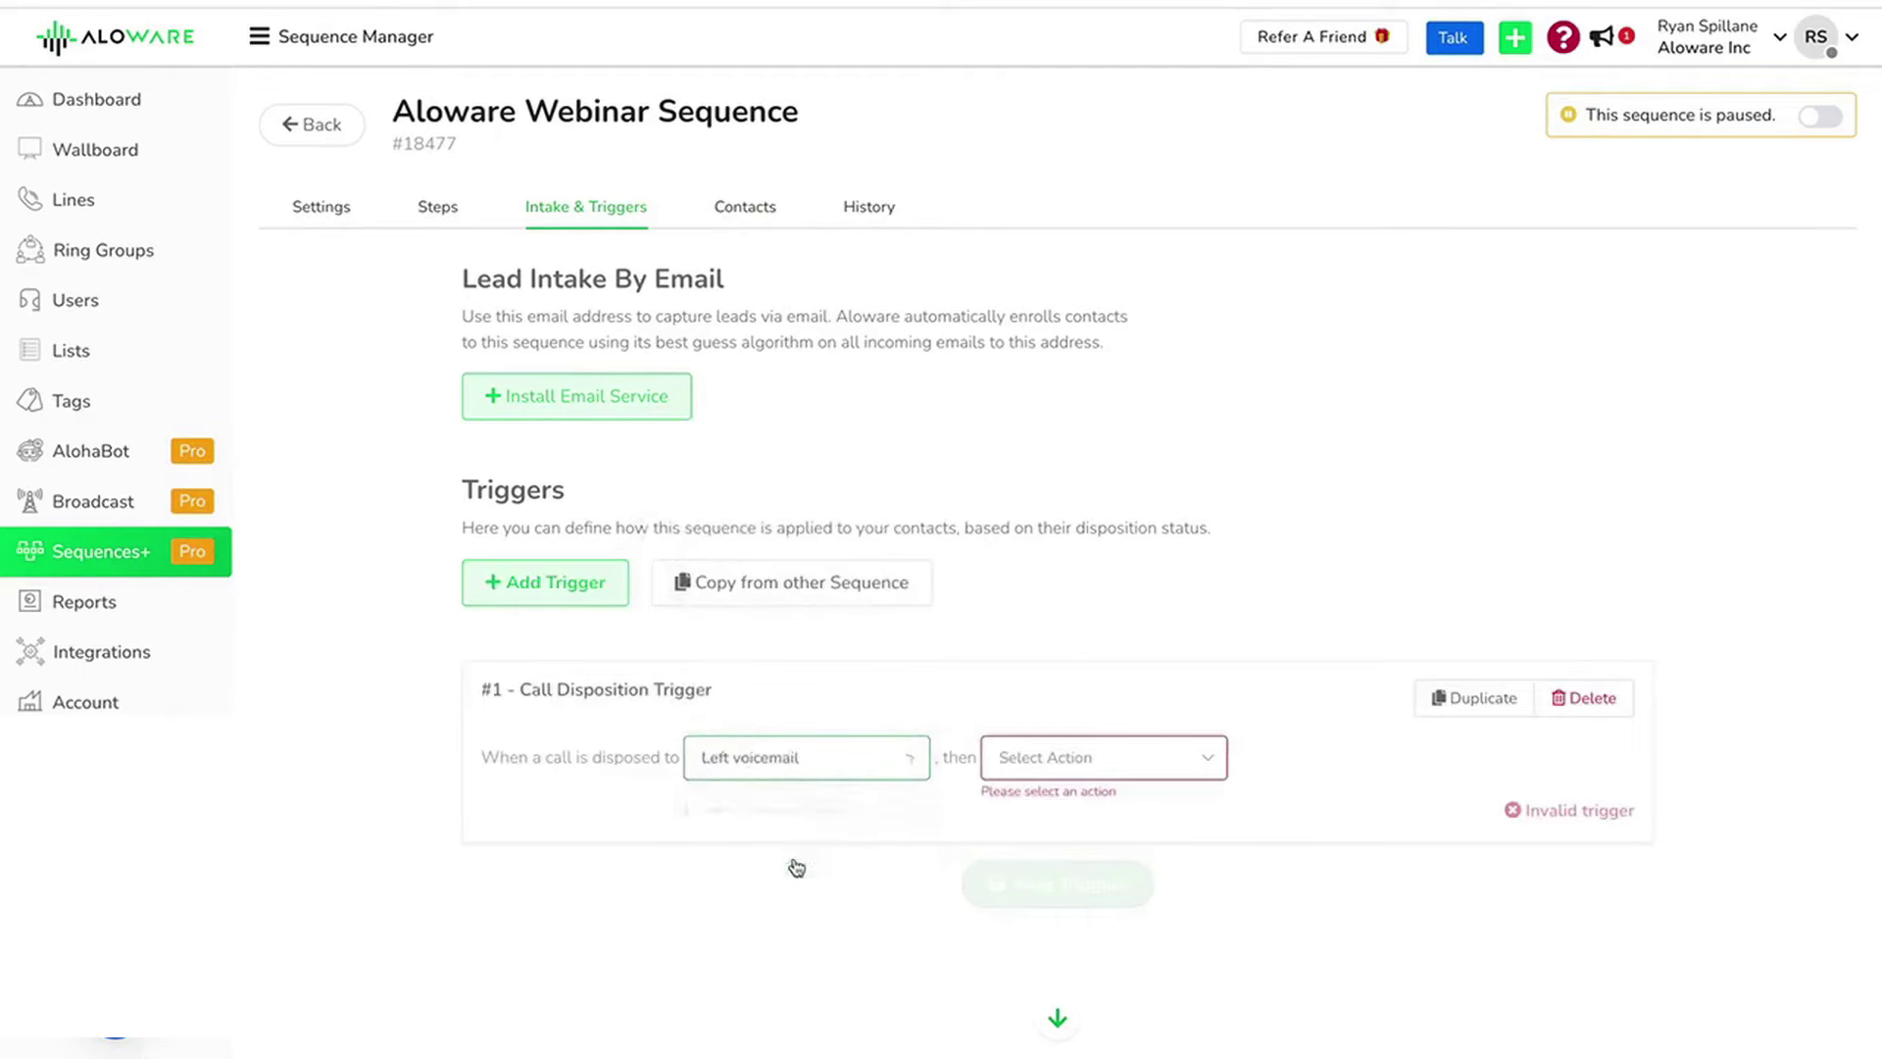
{"action": "left_click", "coordinate": [1068, 756]}
{"action": "left_click", "coordinate": [1078, 819]}
{"action": "scroll", "coordinate": [798, 883], "scroll_direction": "down", "scroll_amount": 1}
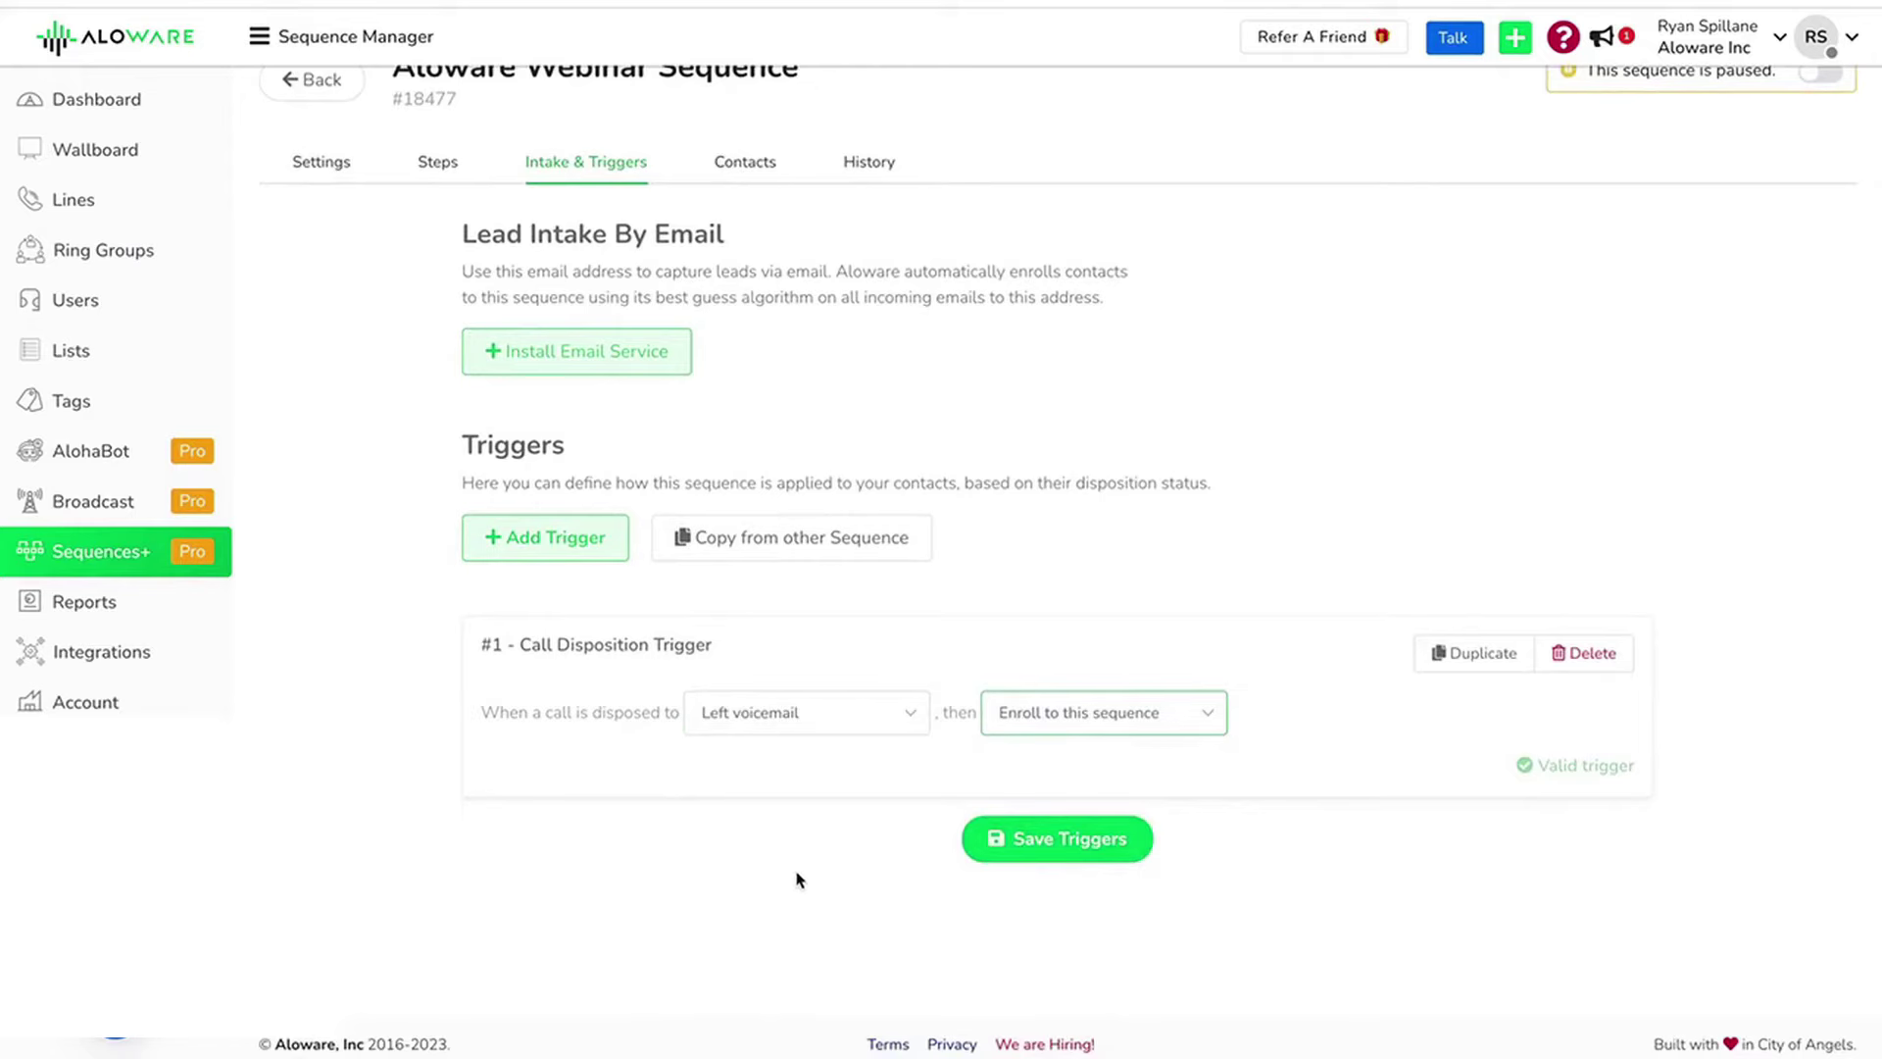
{"action": "left_click", "coordinate": [437, 162]}
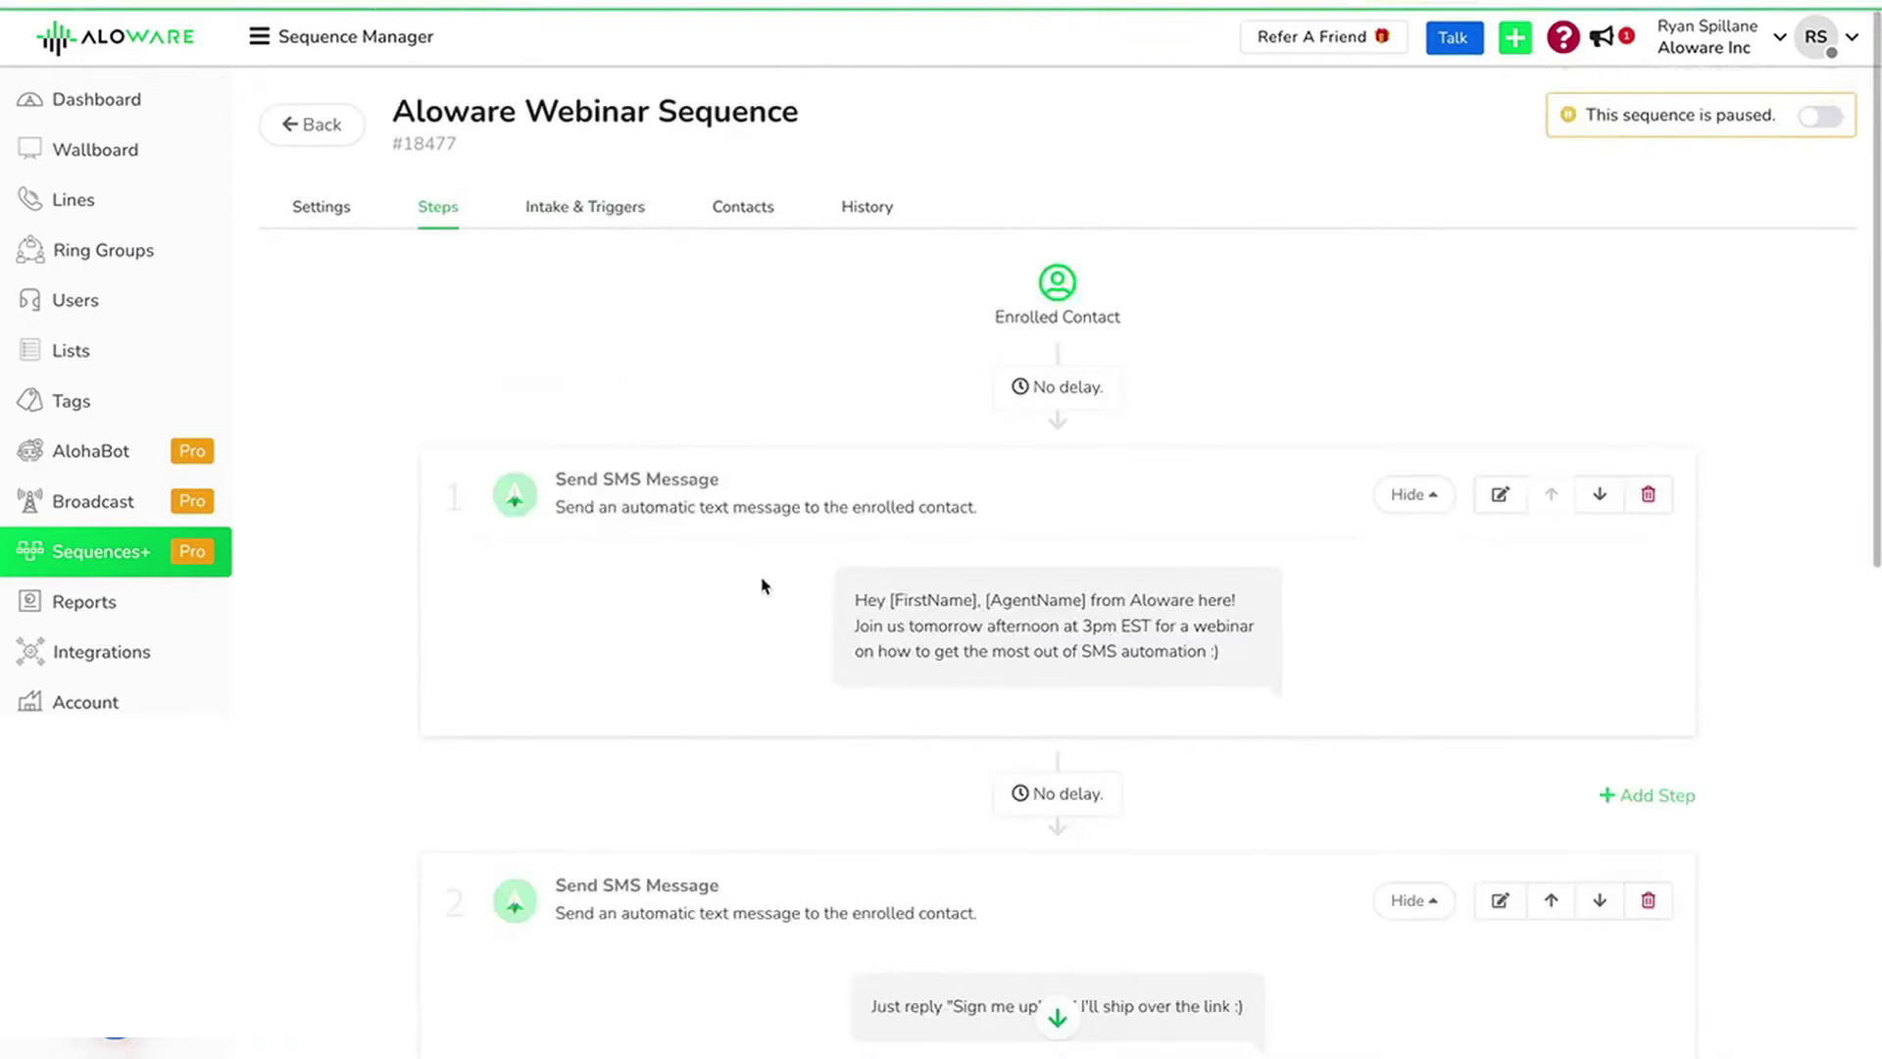
{"action": "triple_click", "coordinate": [1128, 388]}
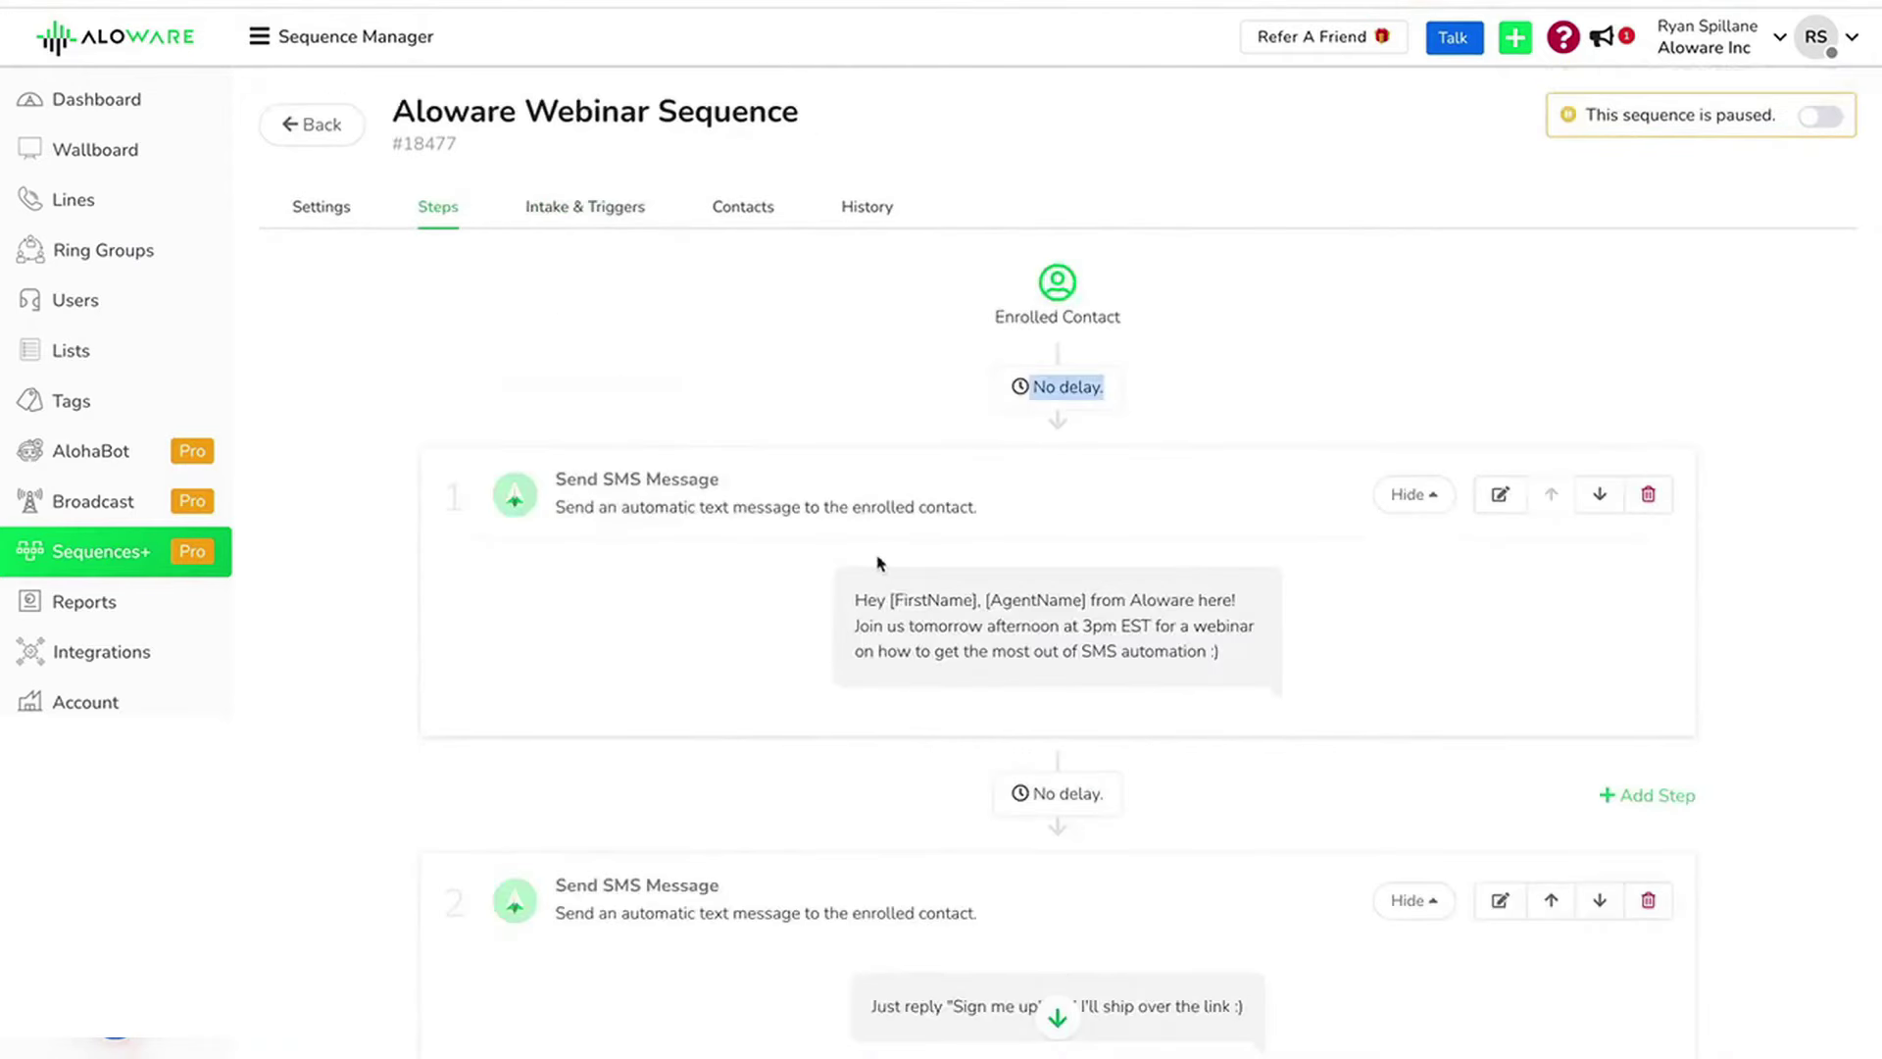
{"action": "left_click", "coordinate": [580, 211]}
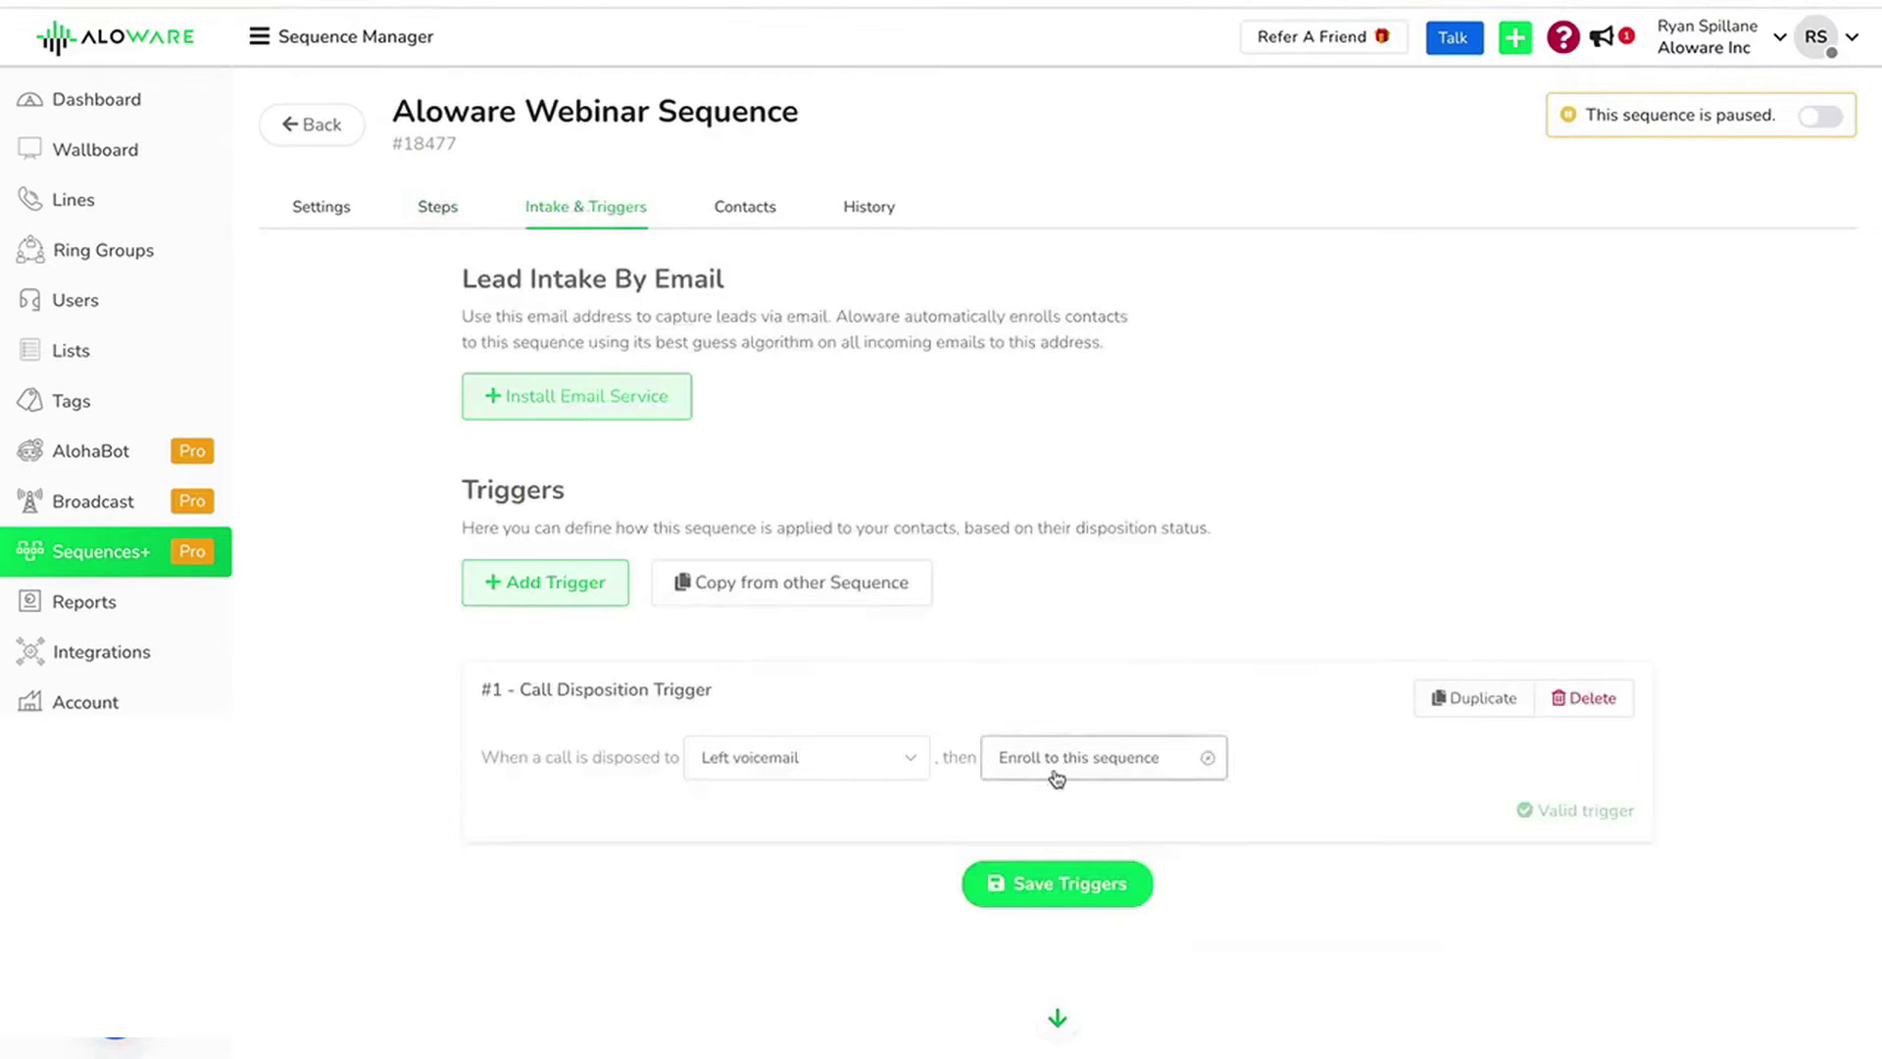
Add a Contact Tagged trigger for the shopify tag, then check the Contacts and History tabs.
{"action": "left_click", "coordinate": [545, 582]}
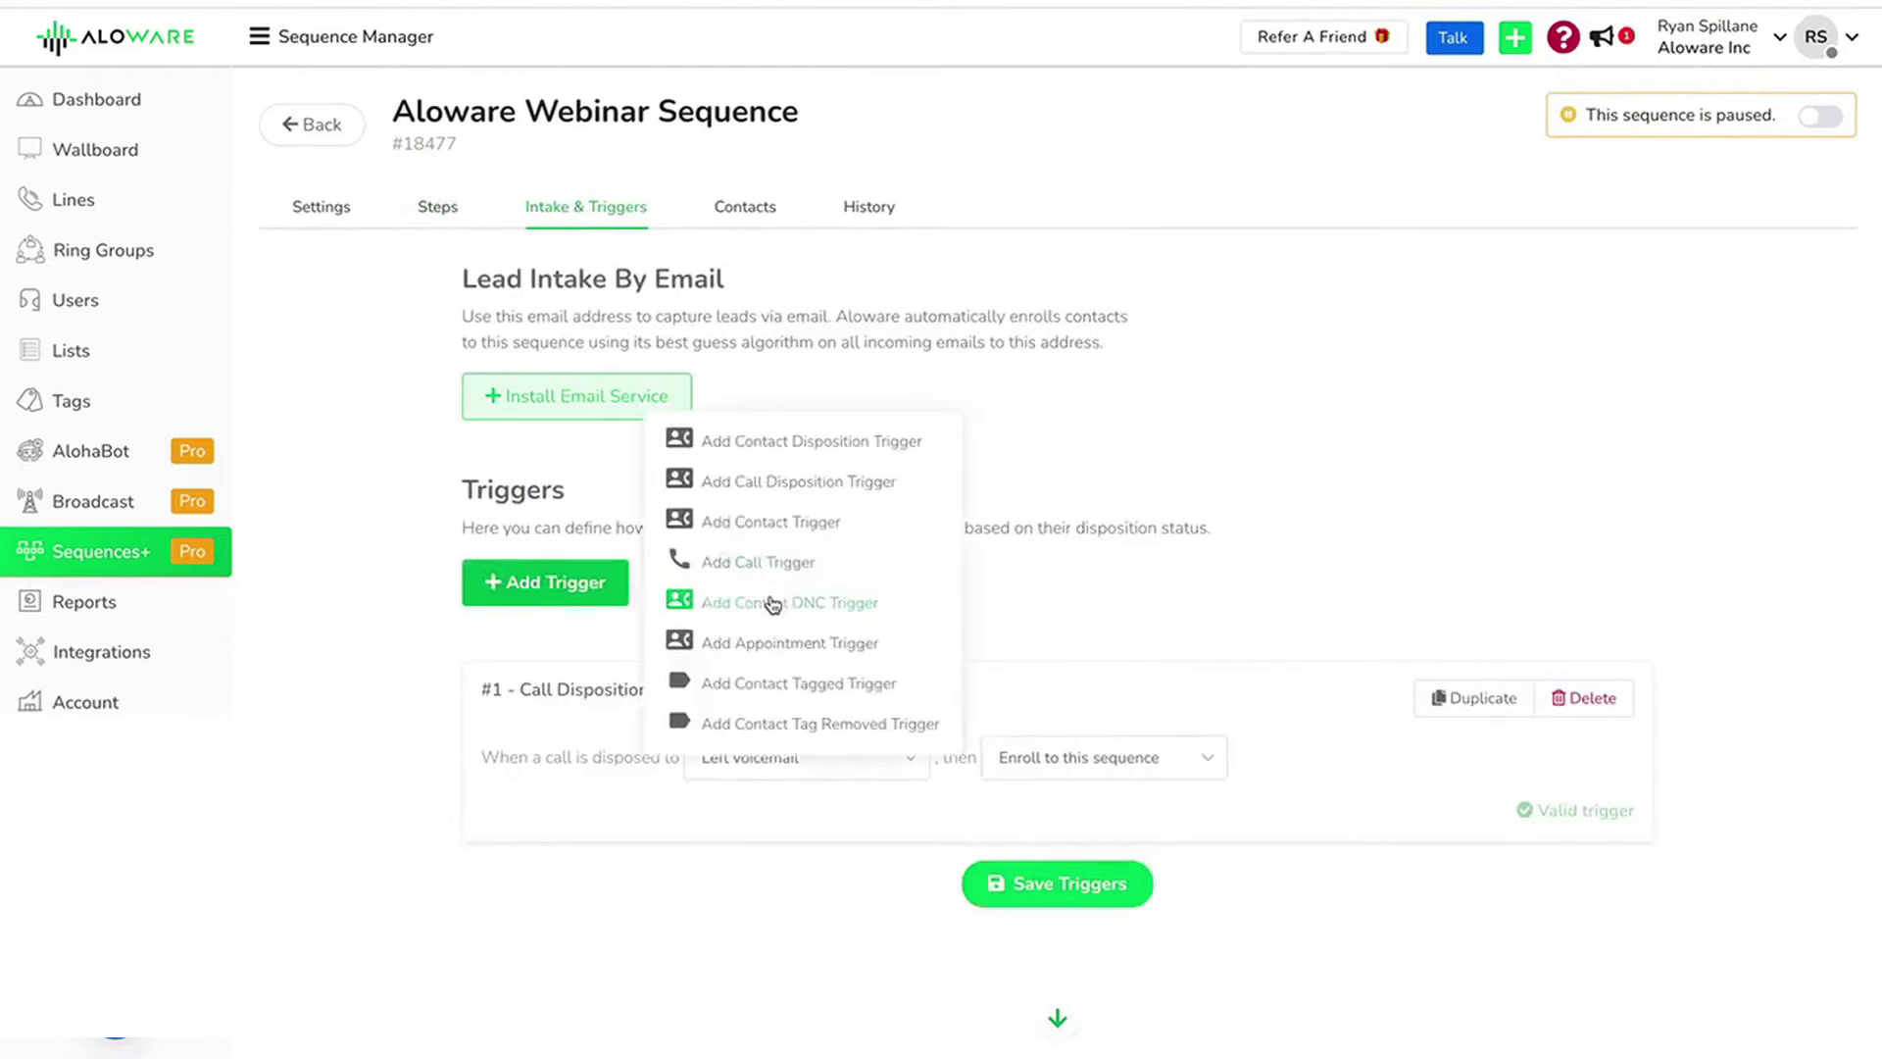
{"action": "left_click", "coordinate": [808, 686]}
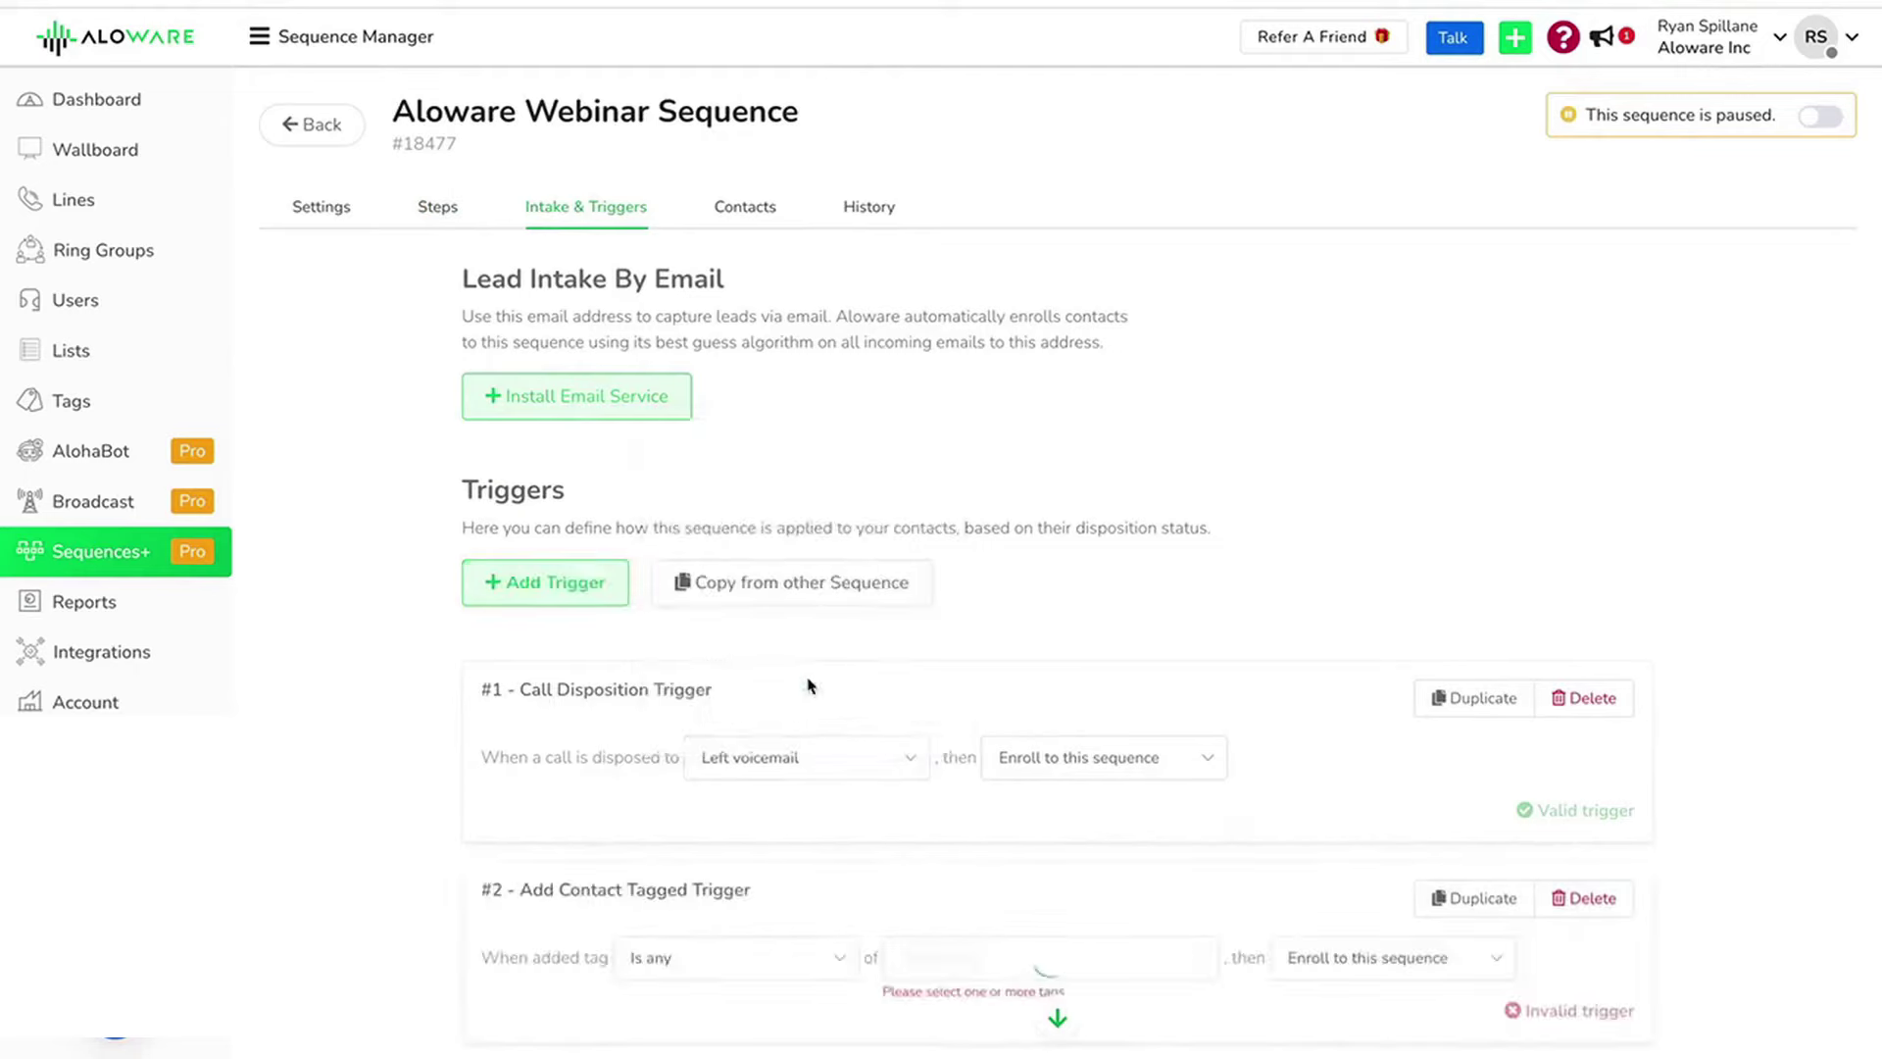
{"action": "scroll", "coordinate": [773, 840], "scroll_direction": "down", "scroll_amount": 2}
{"action": "left_click", "coordinate": [1009, 794]}
{"action": "scroll", "coordinate": [1014, 677], "scroll_direction": "down", "scroll_amount": 2}
{"action": "scroll", "coordinate": [1015, 676], "scroll_direction": "down", "scroll_amount": 3}
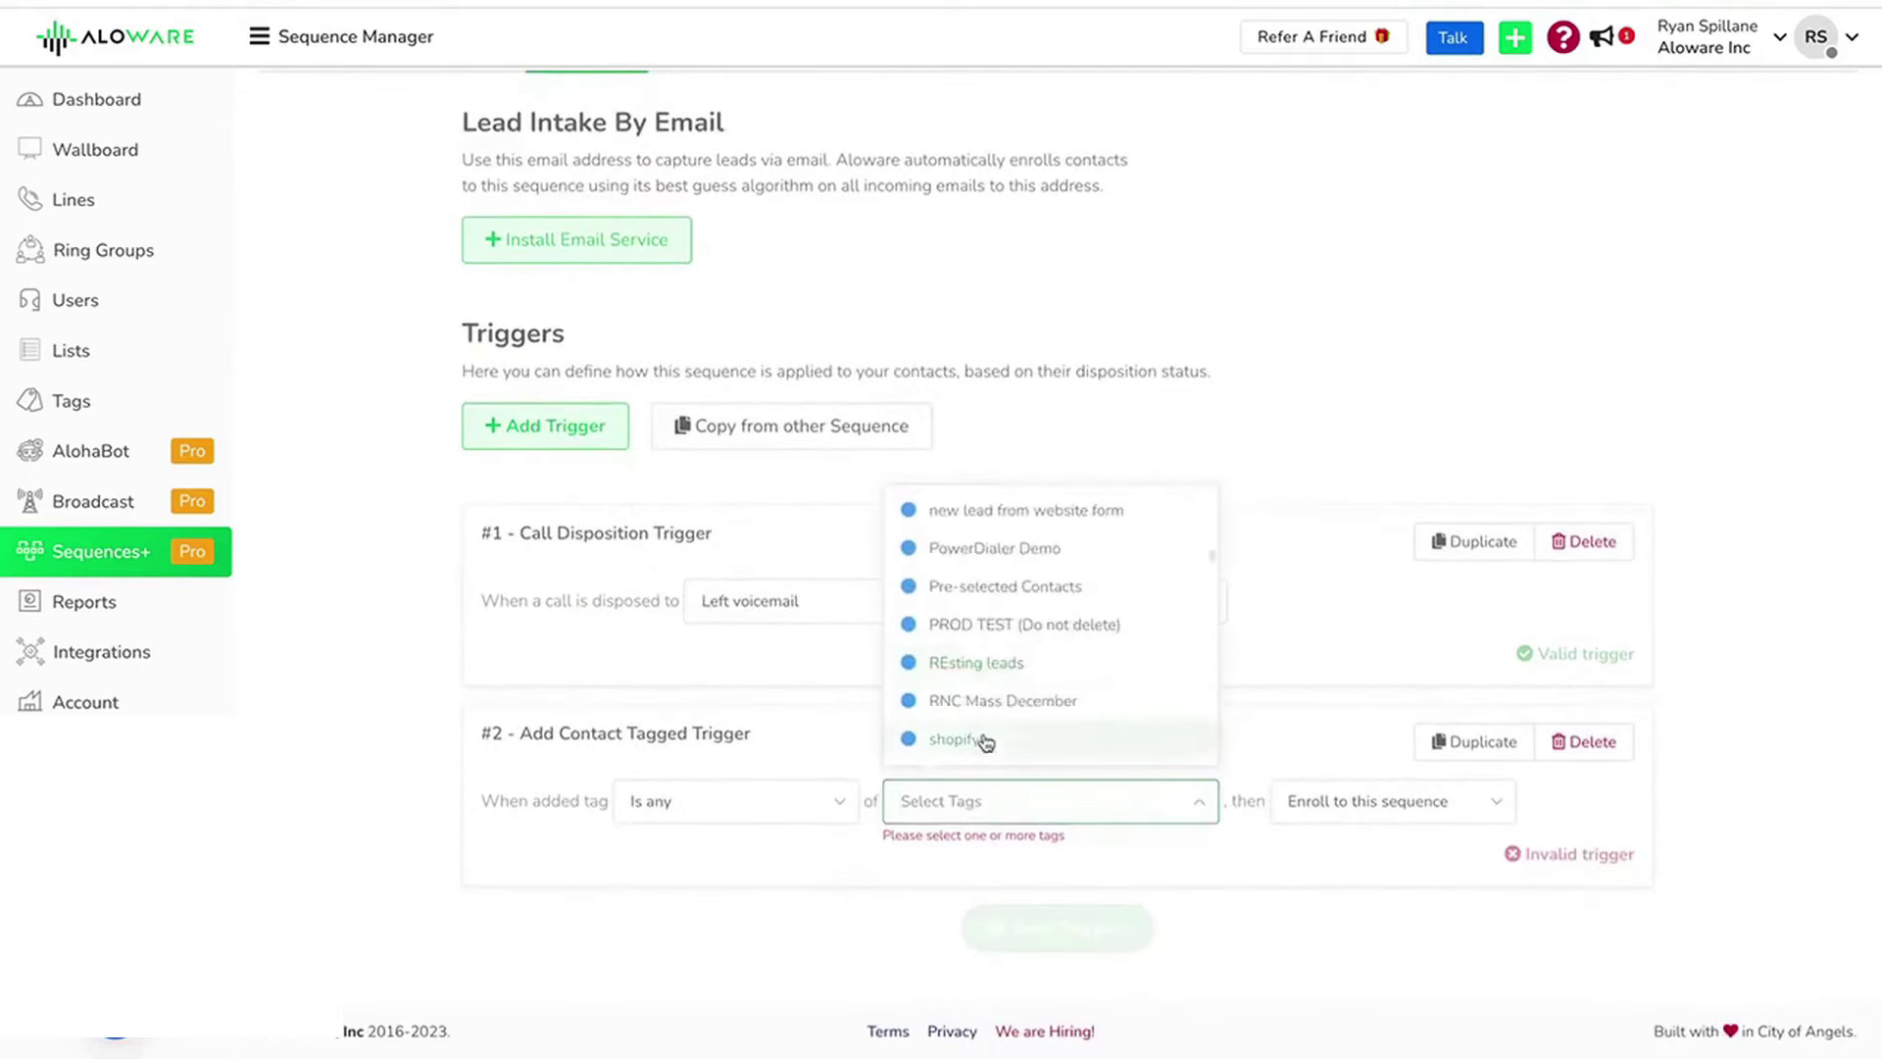
{"action": "left_click", "coordinate": [980, 742]}
{"action": "left_click", "coordinate": [1115, 930]}
{"action": "left_click", "coordinate": [745, 207]}
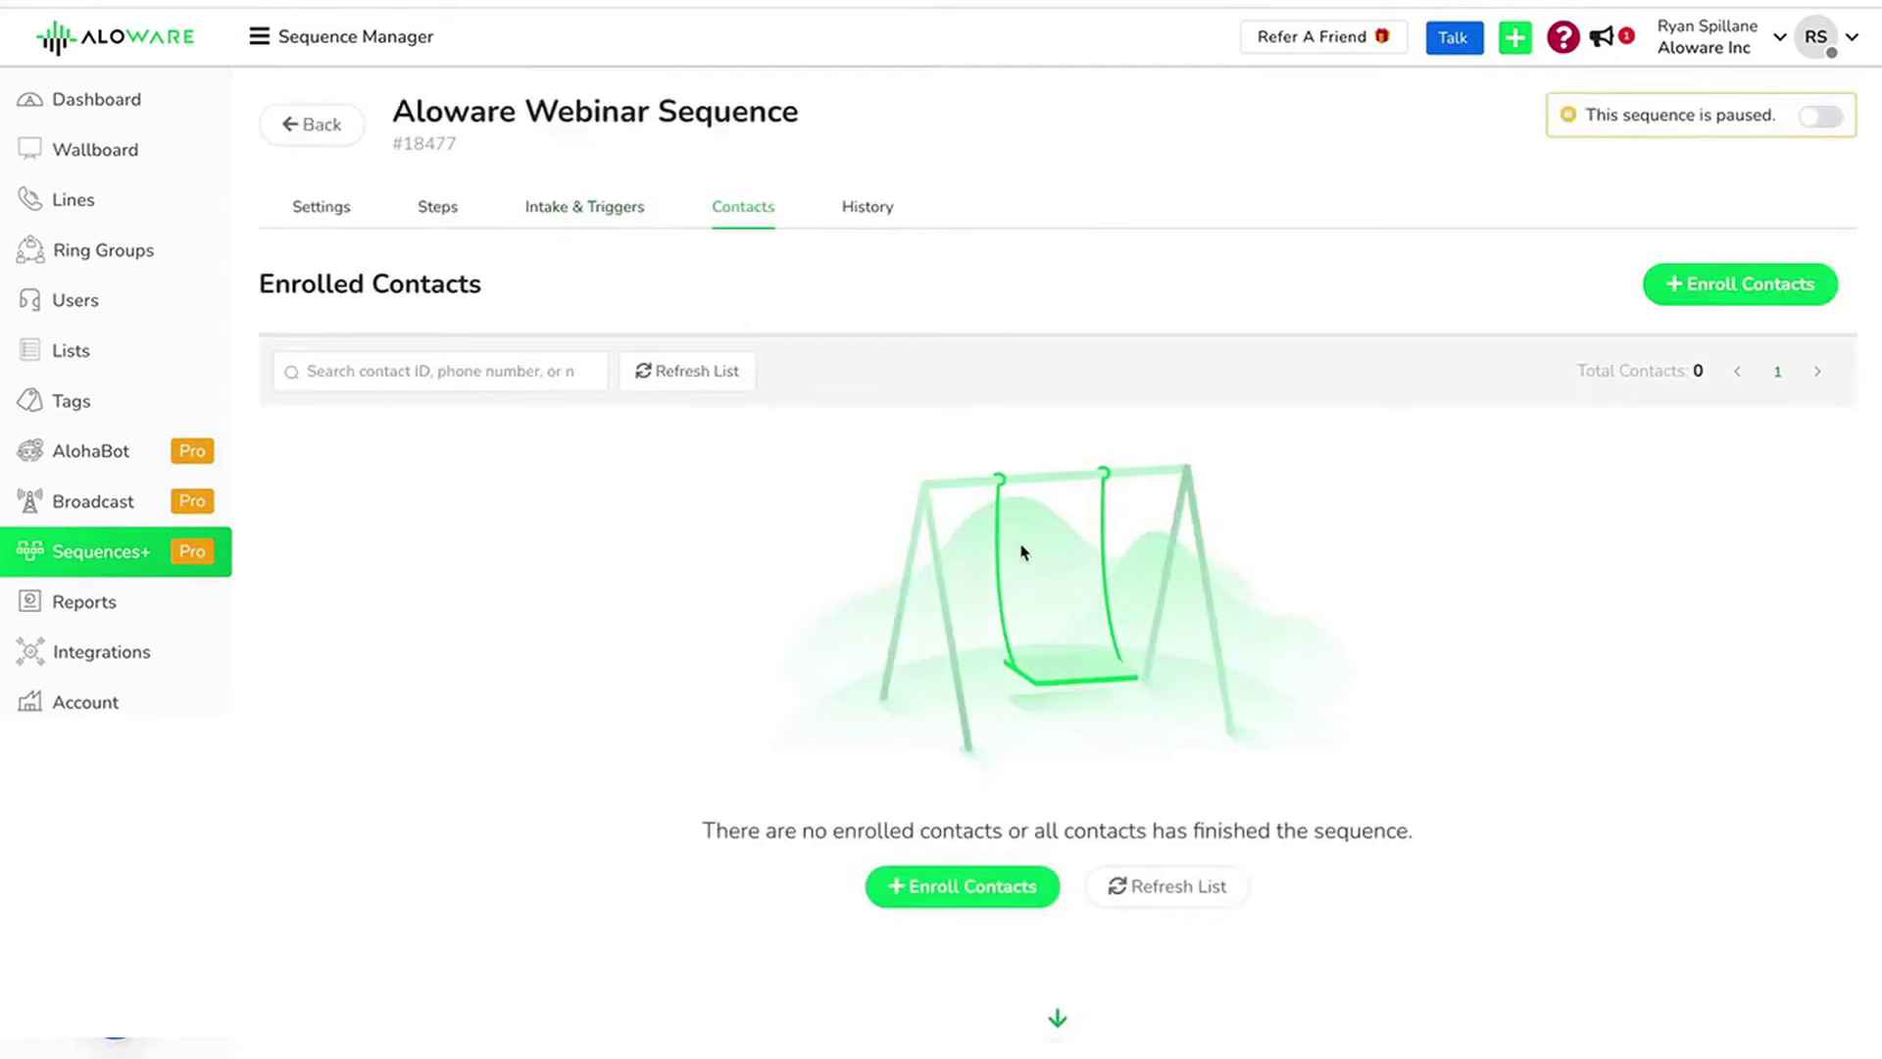
{"action": "left_click", "coordinate": [867, 209]}
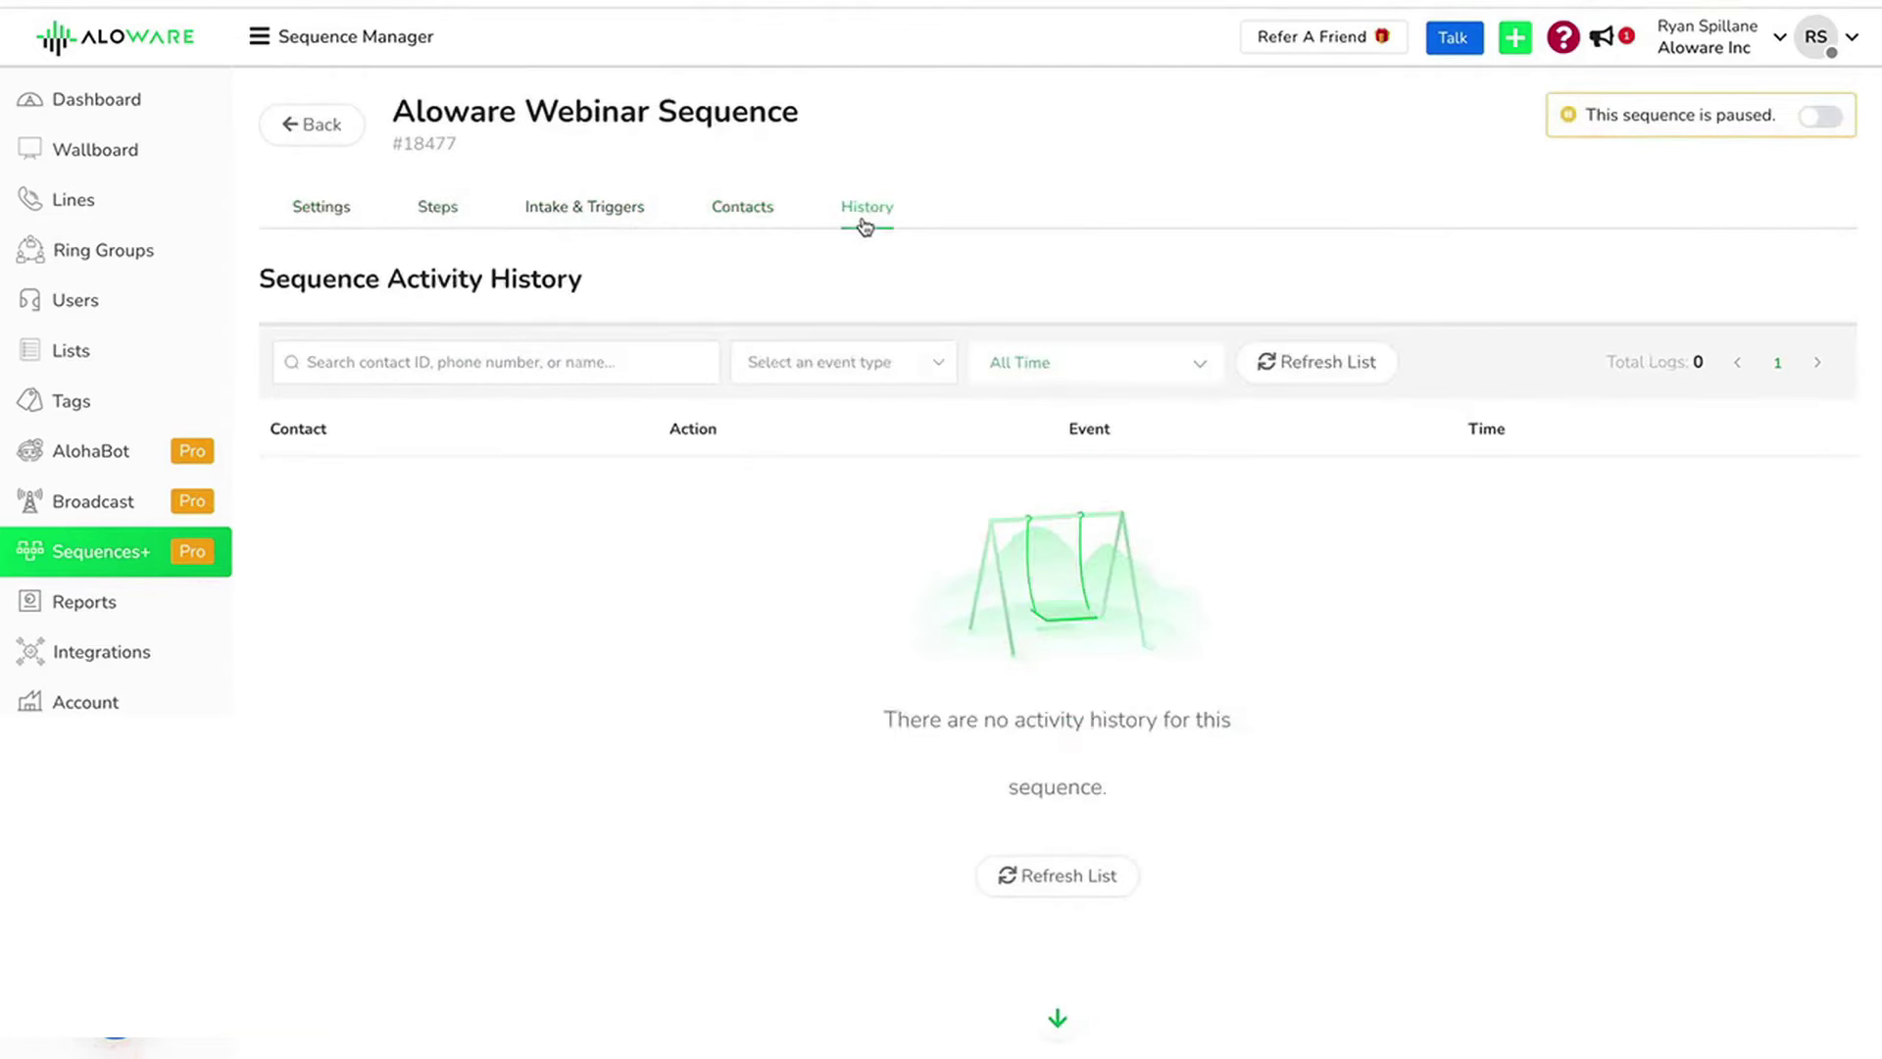
{"action": "scroll", "coordinate": [1004, 194], "scroll_direction": "down", "scroll_amount": 2}
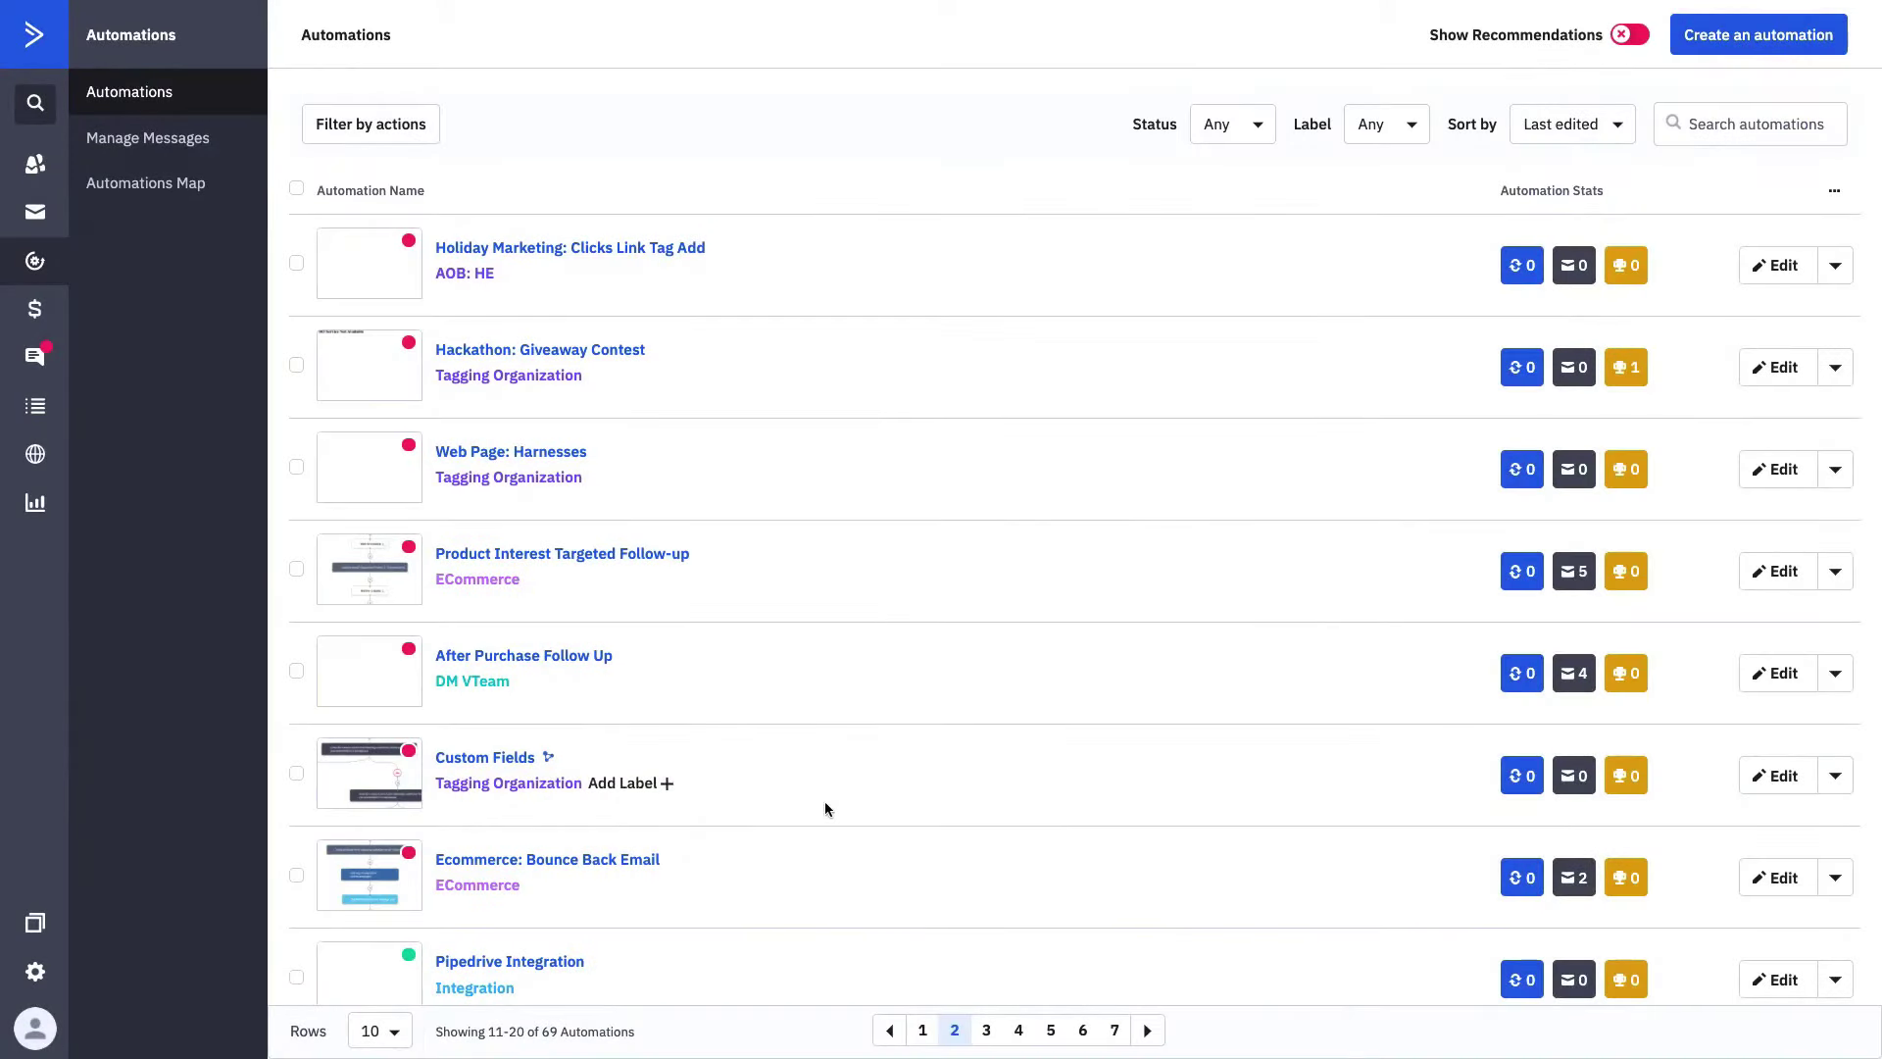
{"action": "scroll", "coordinate": [824, 806], "scroll_direction": "down", "scroll_amount": 1}
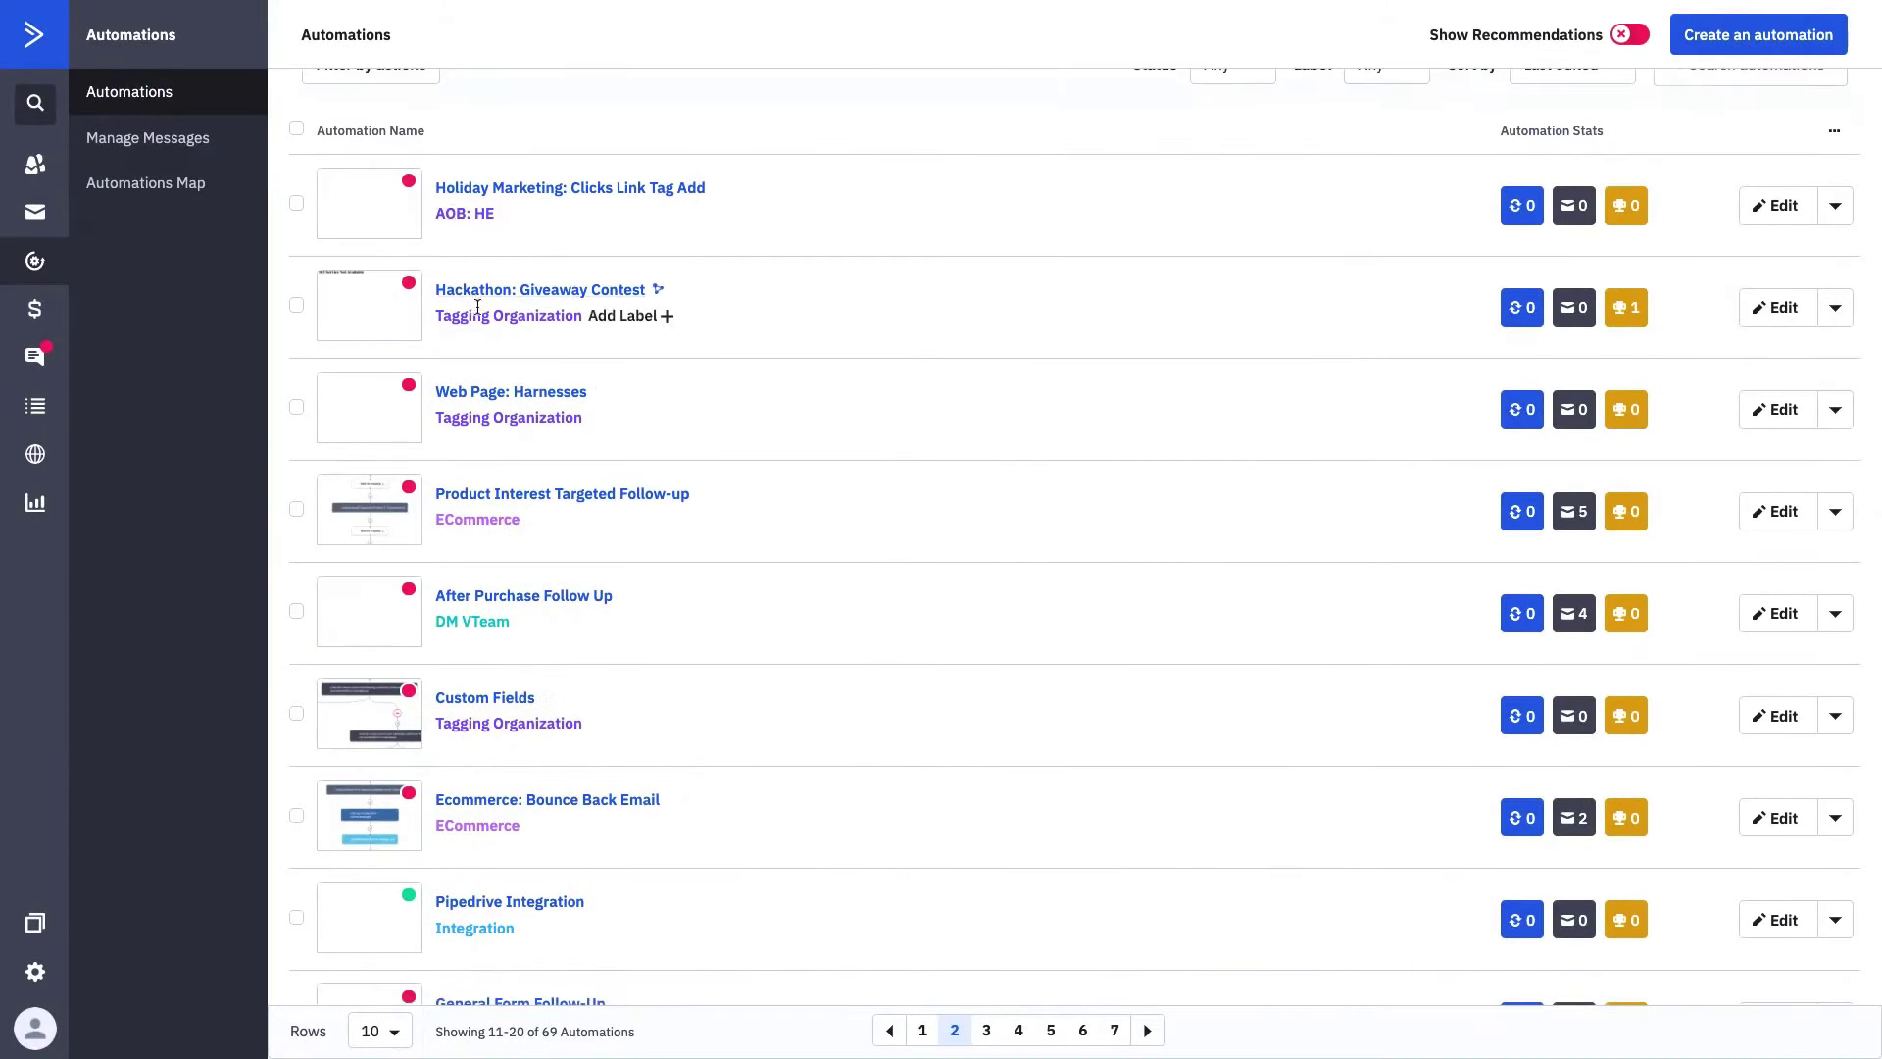
{"action": "mouse_move", "coordinate": [684, 468]}
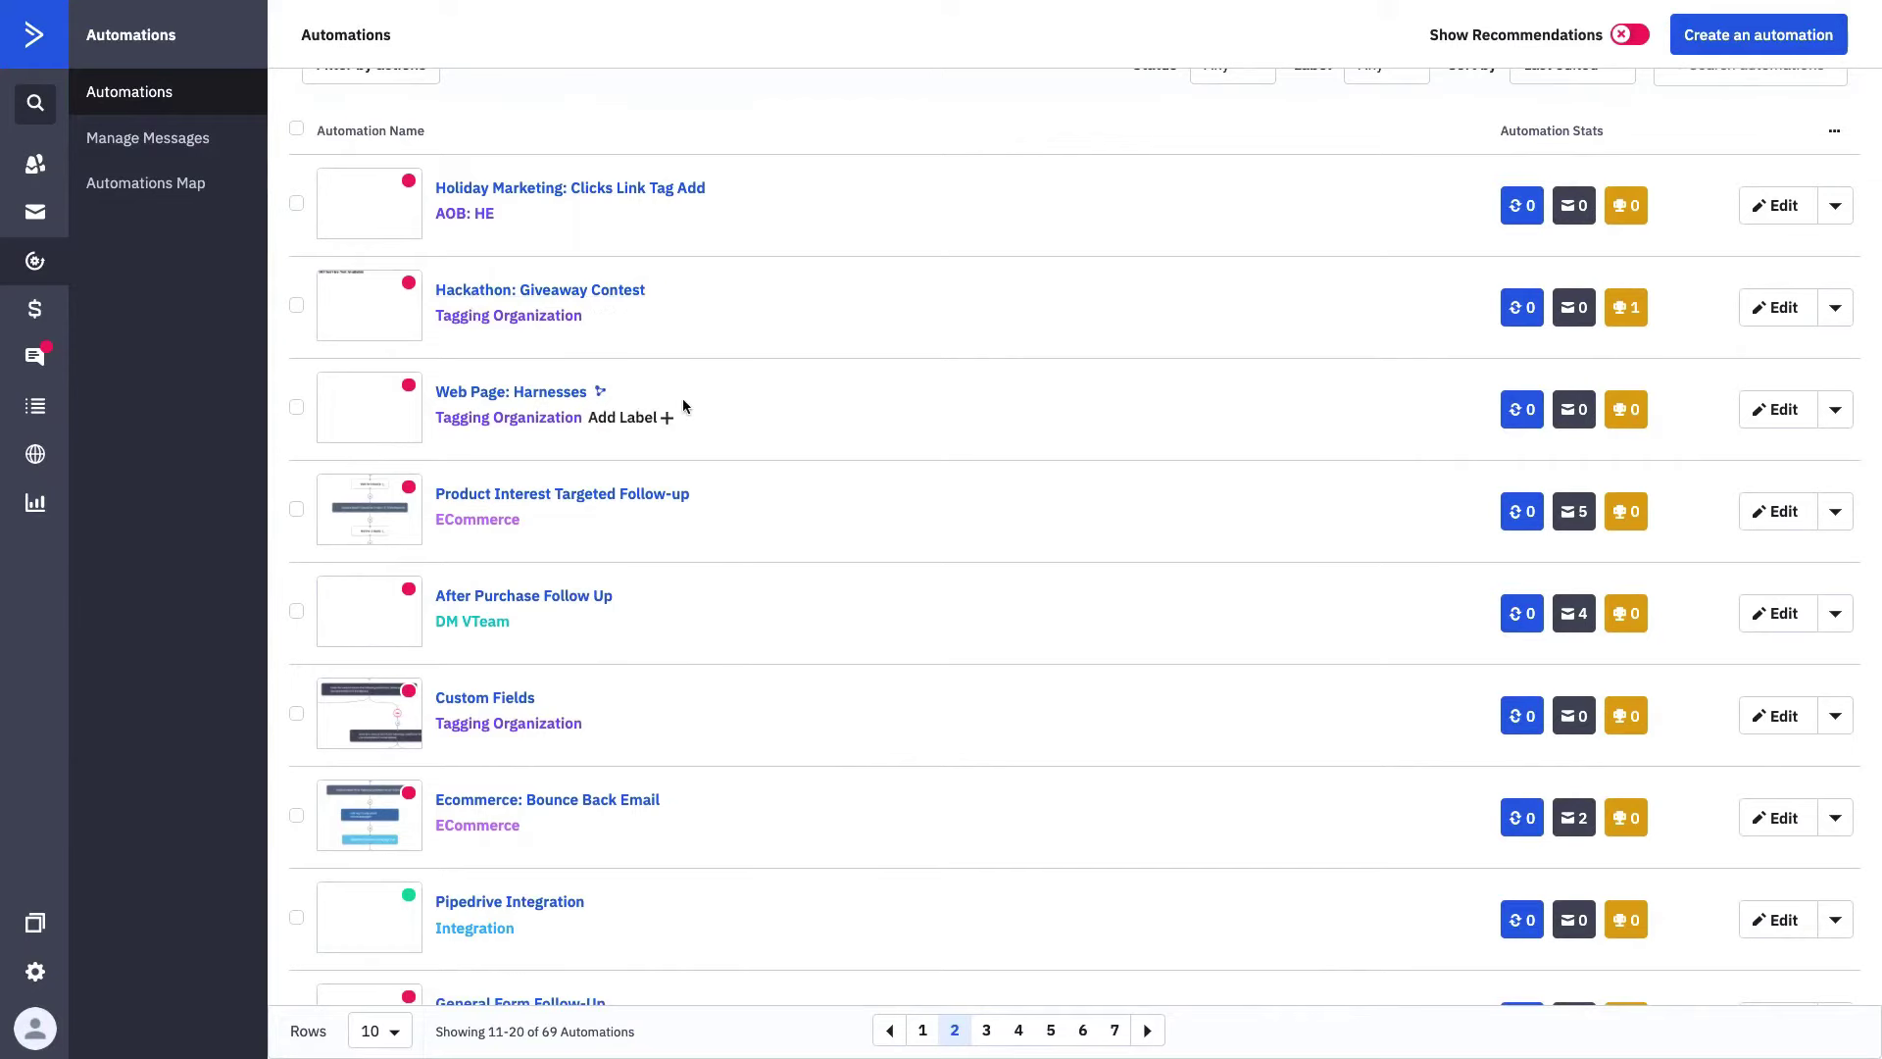
{"action": "scroll", "coordinate": [682, 407], "scroll_direction": "up", "scroll_amount": 1}
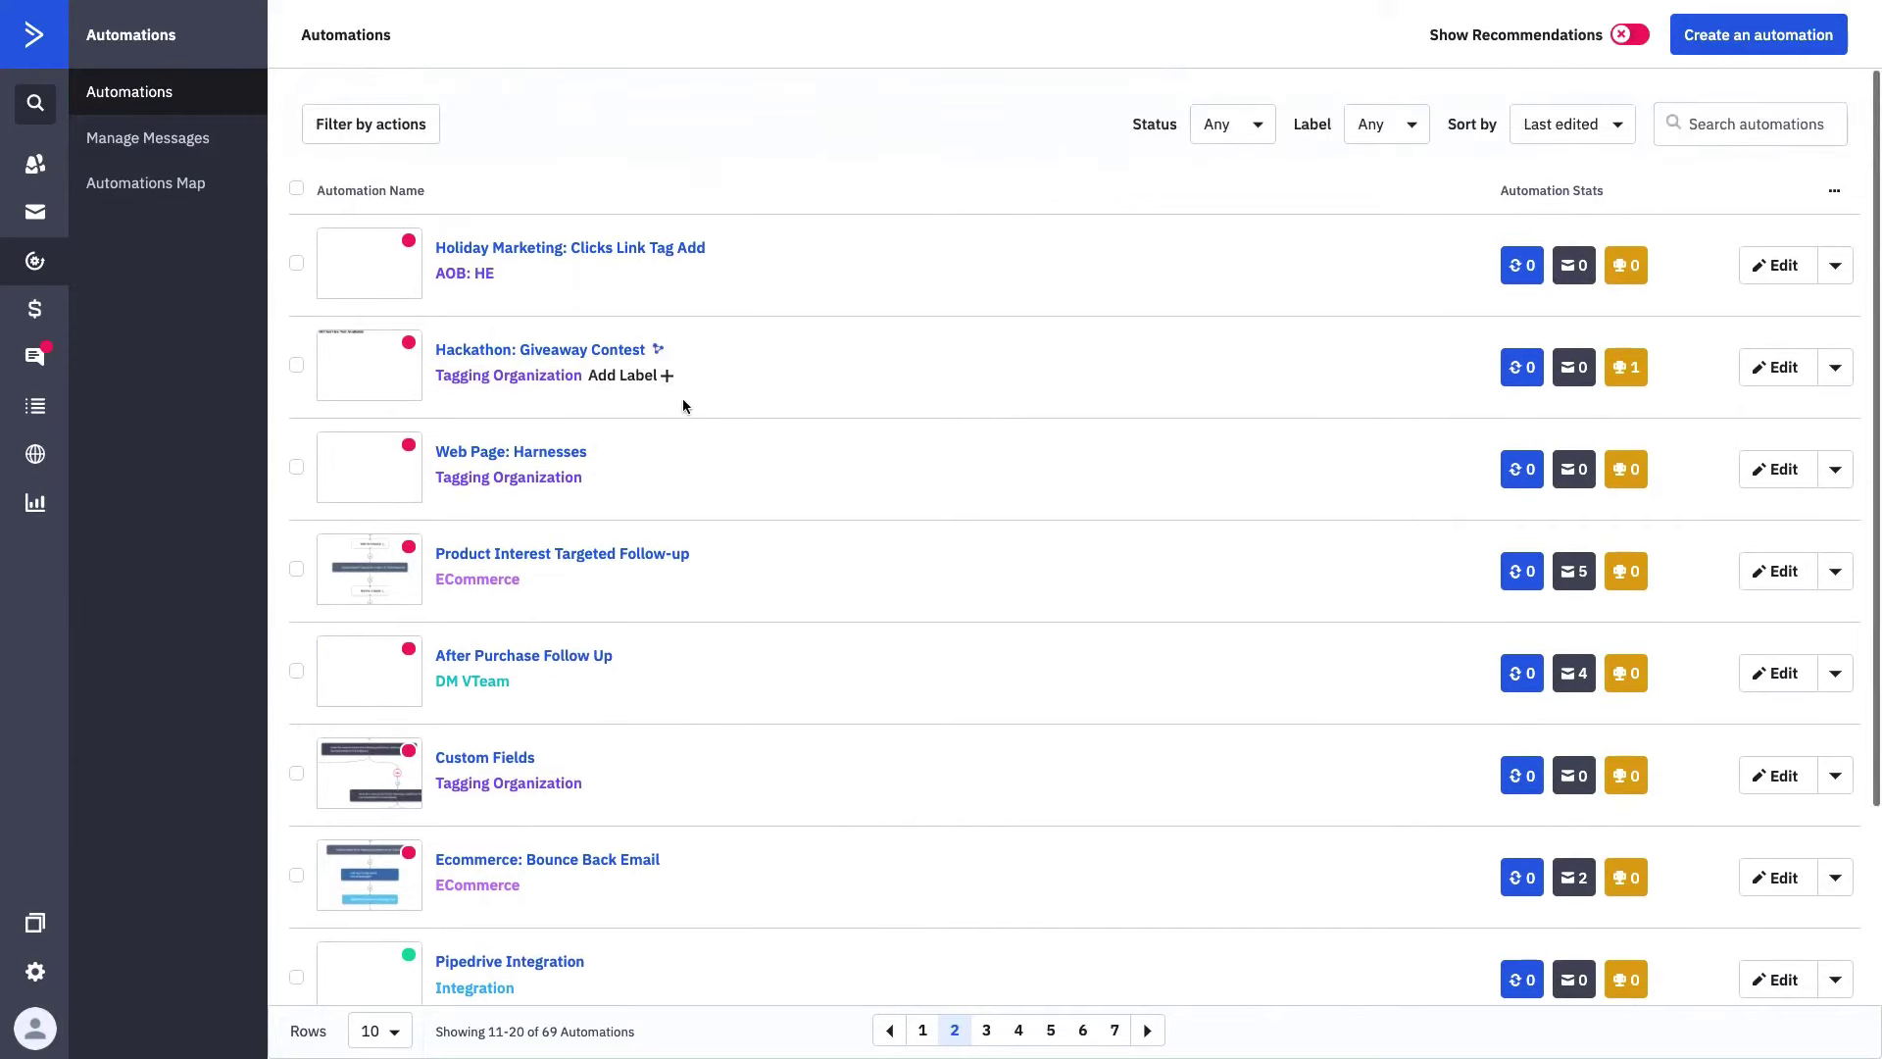
{"action": "left_click", "coordinate": [1412, 127]}
{"action": "scroll", "coordinate": [1407, 277], "scroll_direction": "down", "scroll_amount": 1}
{"action": "scroll", "coordinate": [1404, 258], "scroll_direction": "down", "scroll_amount": 1}
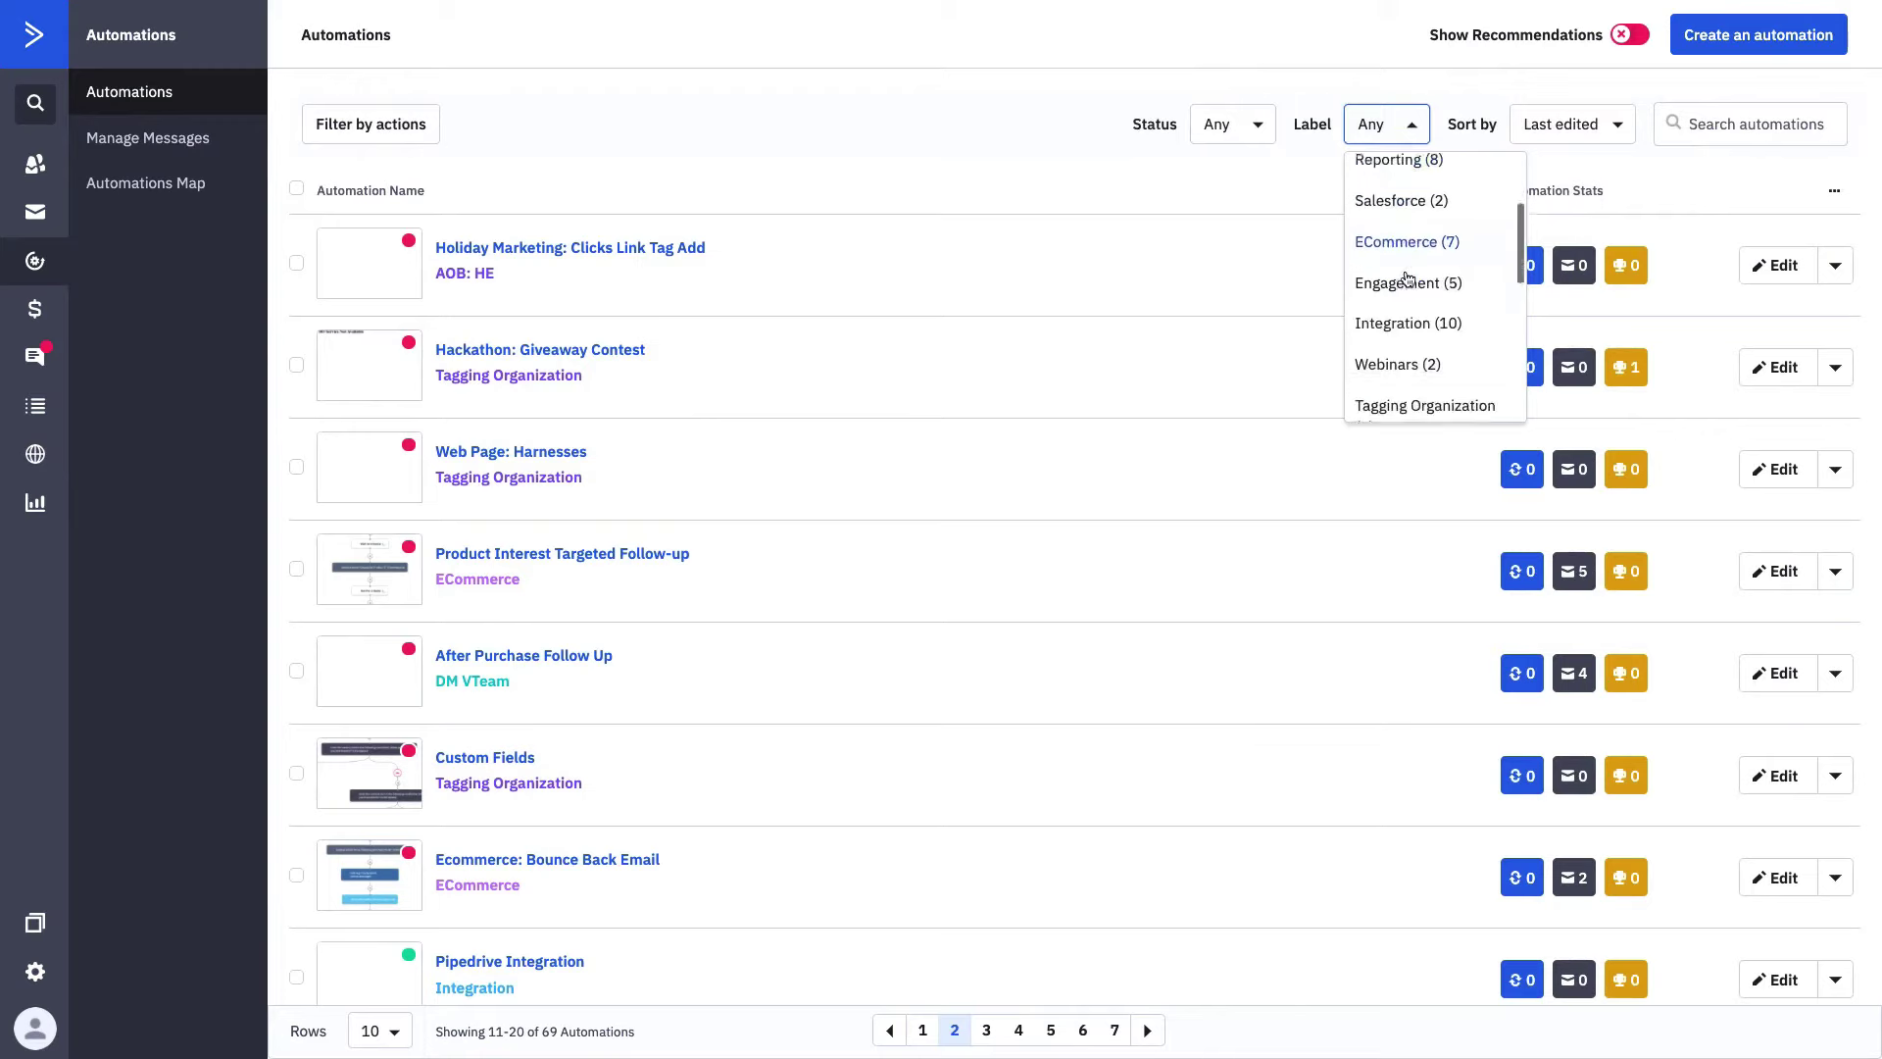
{"action": "left_click", "coordinate": [1401, 246]}
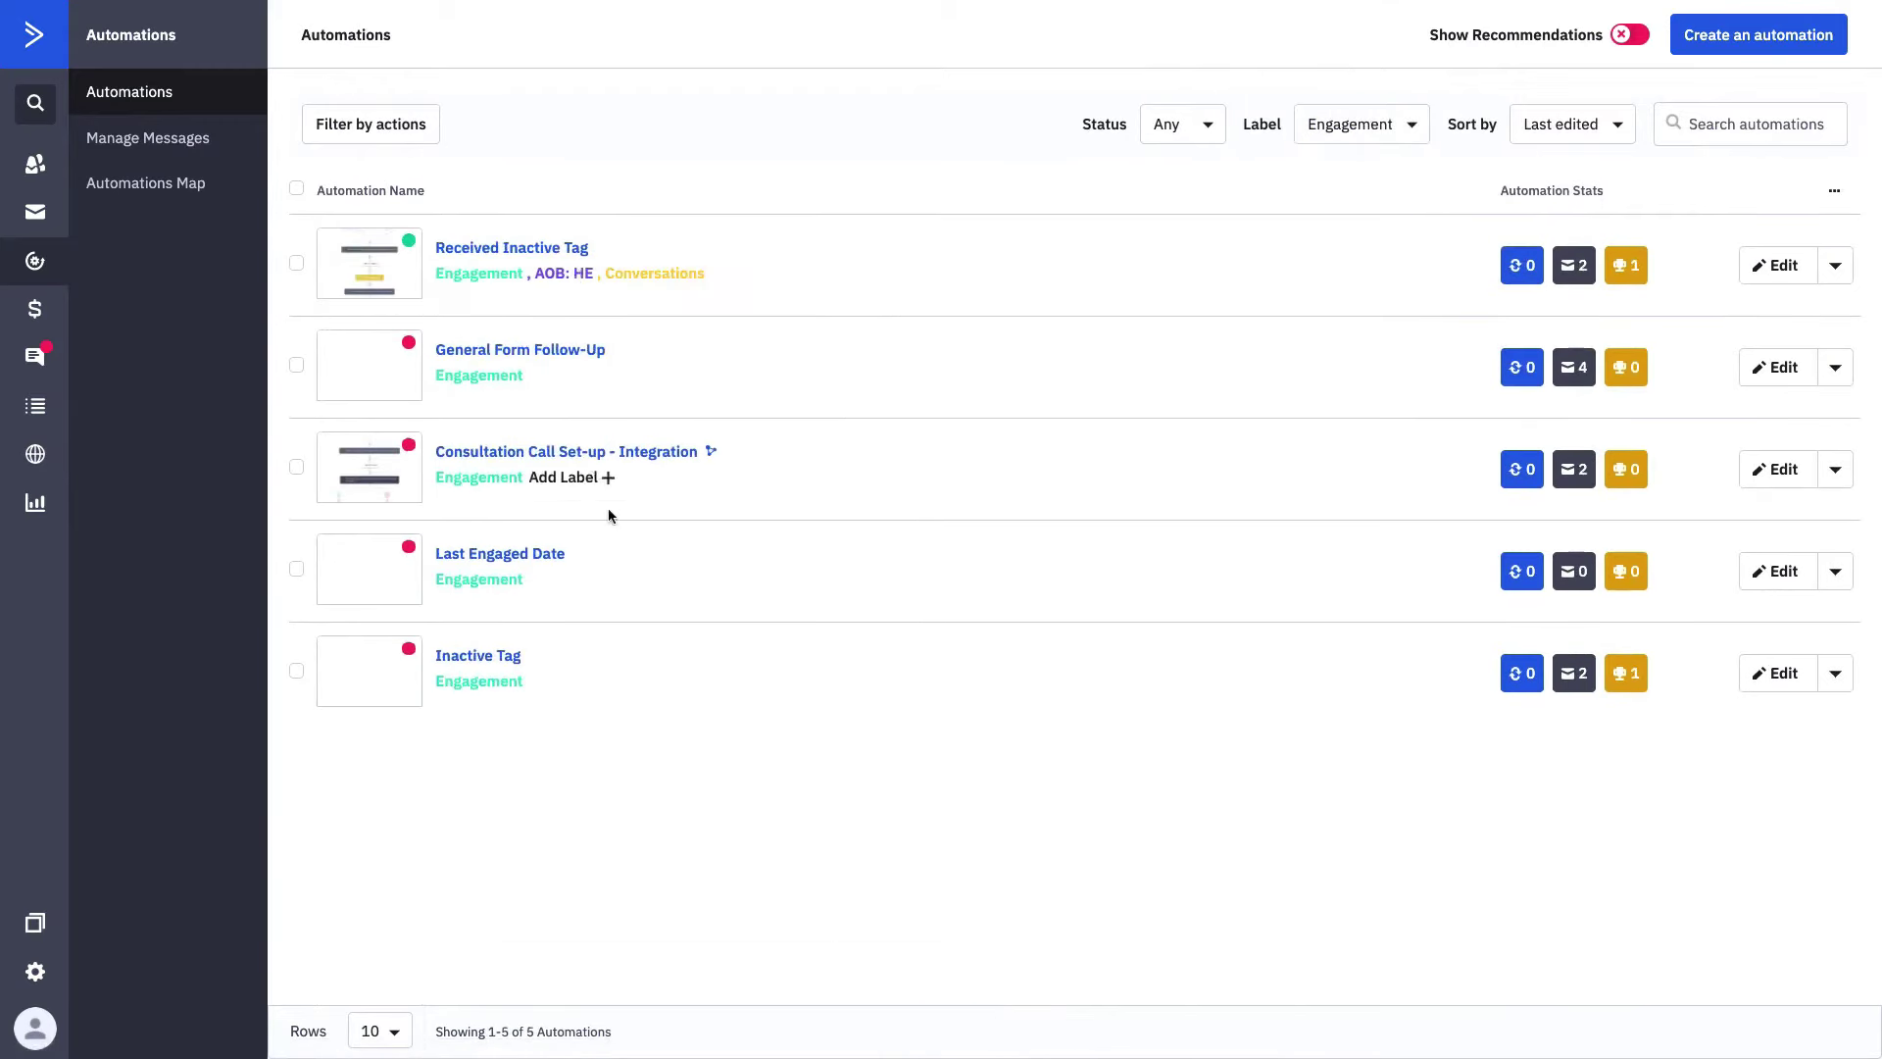
{"action": "left_click", "coordinate": [1367, 126]}
{"action": "left_click", "coordinate": [1372, 160]}
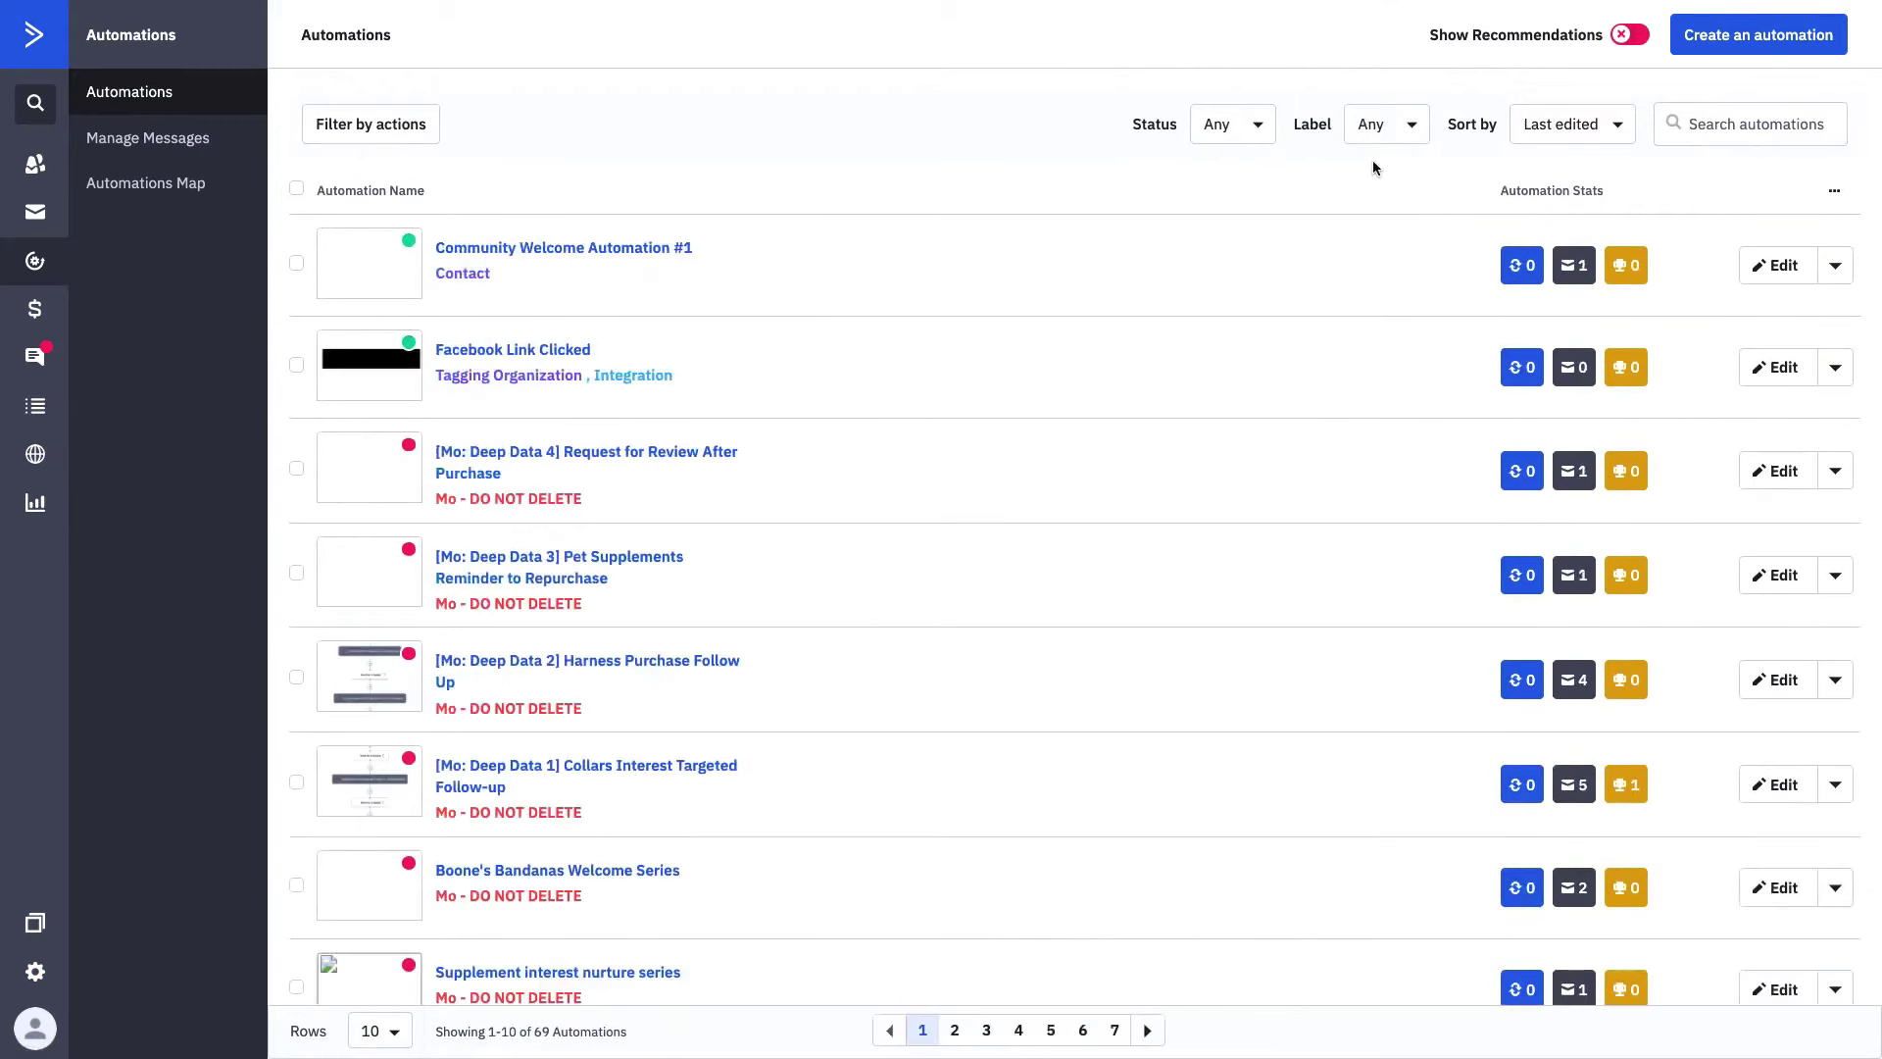
{"action": "left_click", "coordinate": [1766, 50]}
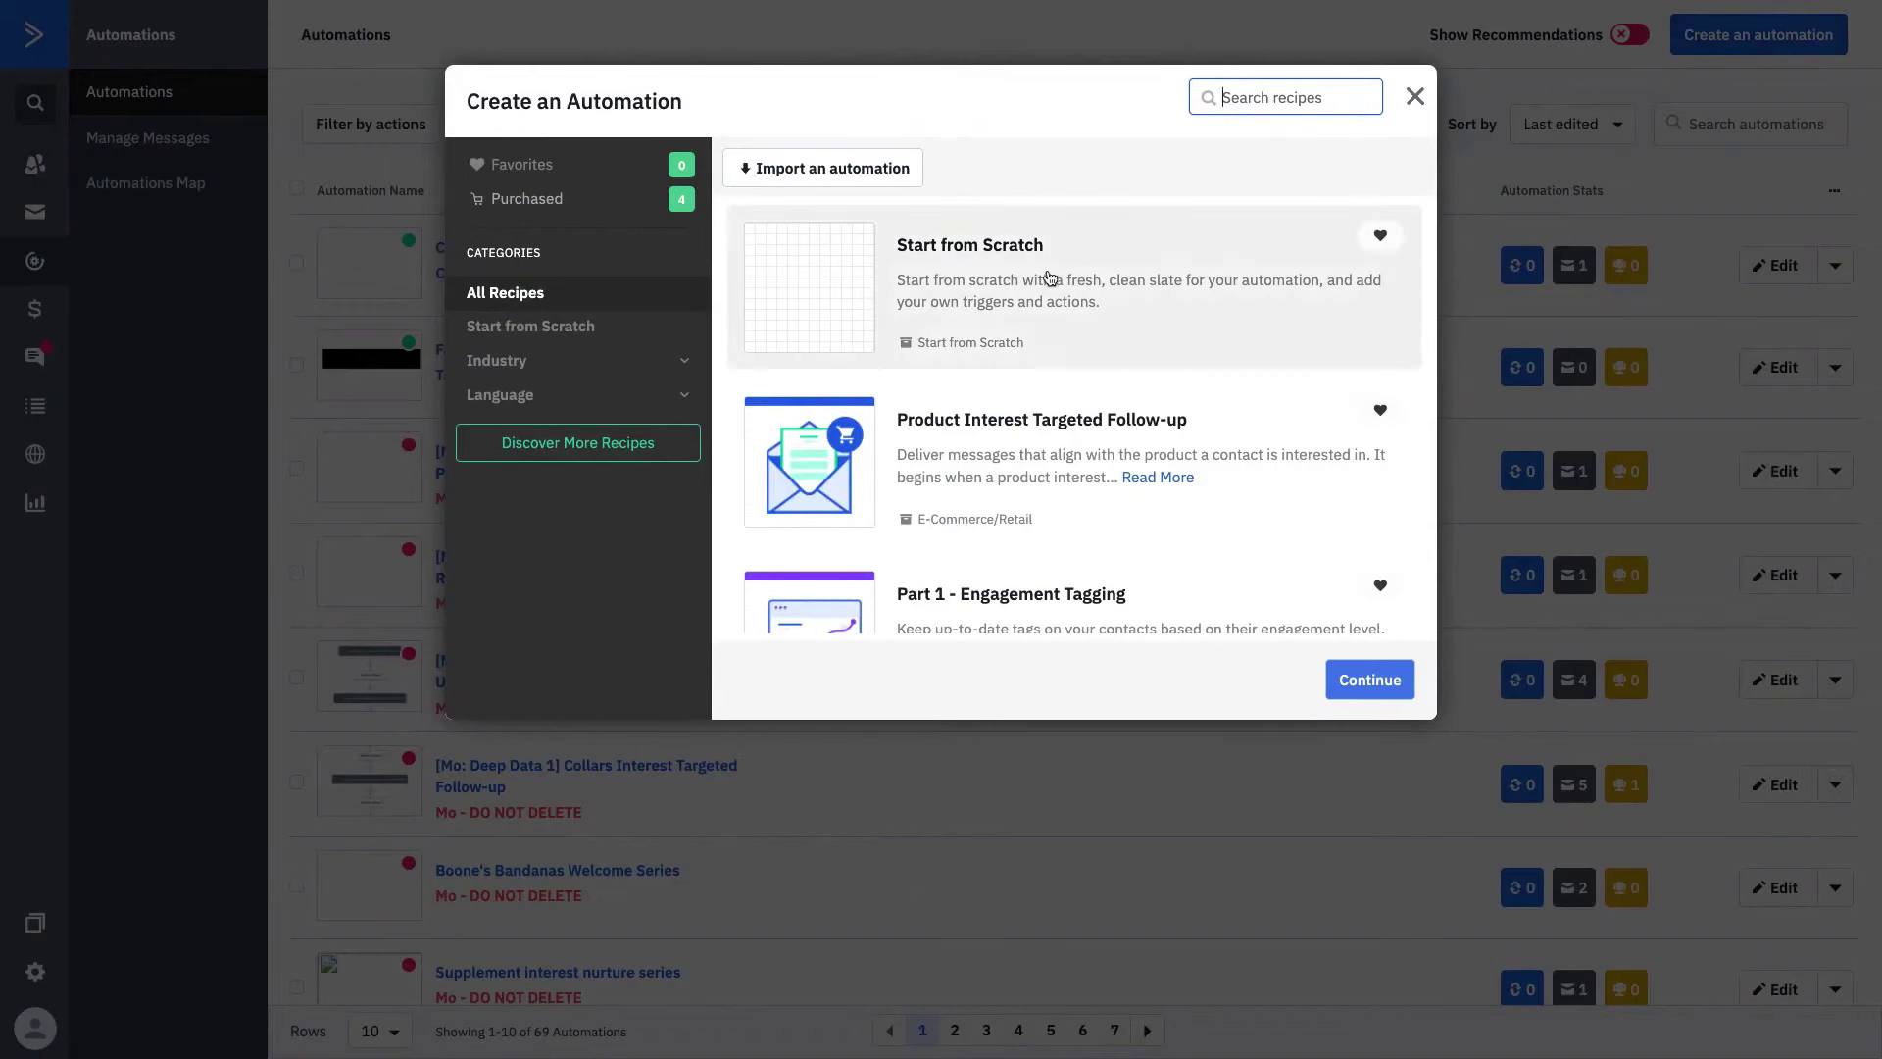
Create a blank Start from Scratch automation, skip trigger selection, and return to Automations.
{"action": "left_click", "coordinate": [680, 362]}
{"action": "scroll", "coordinate": [621, 472], "scroll_direction": "down", "scroll_amount": 2}
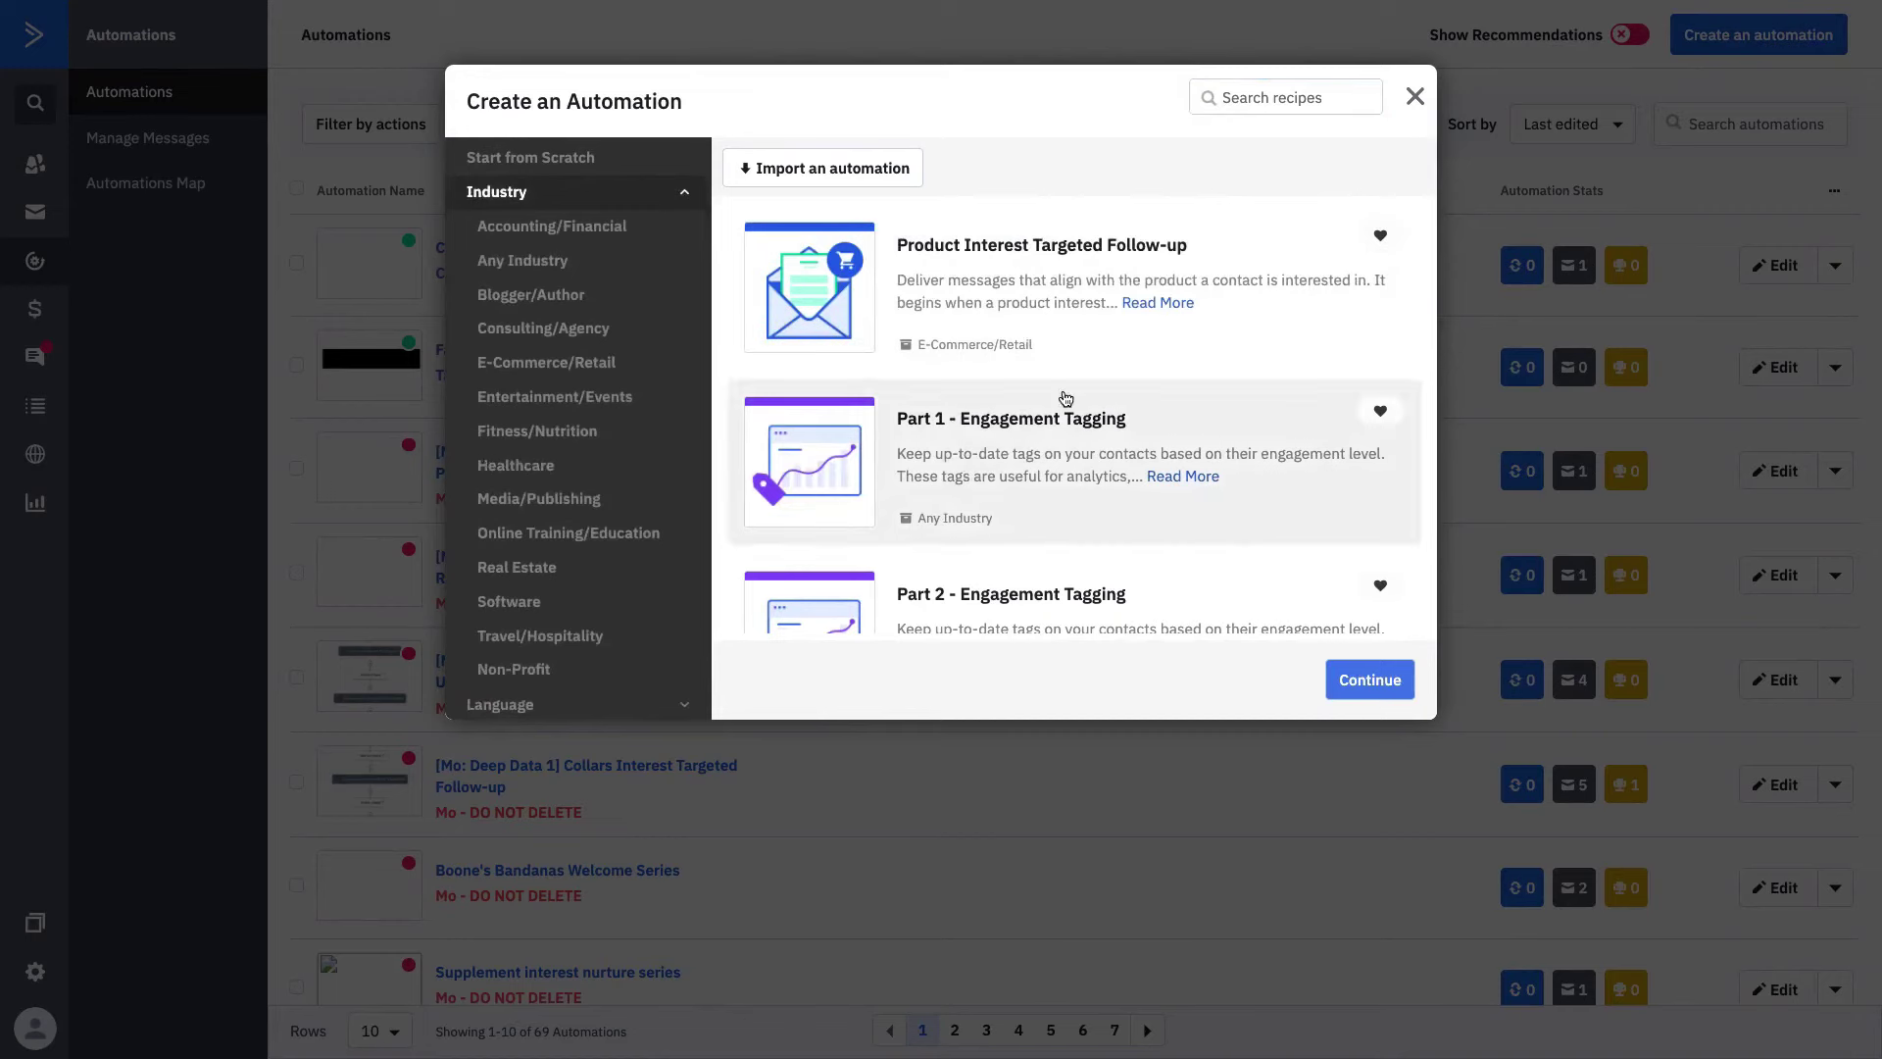
{"action": "scroll", "coordinate": [623, 316], "scroll_direction": "up", "scroll_amount": 2}
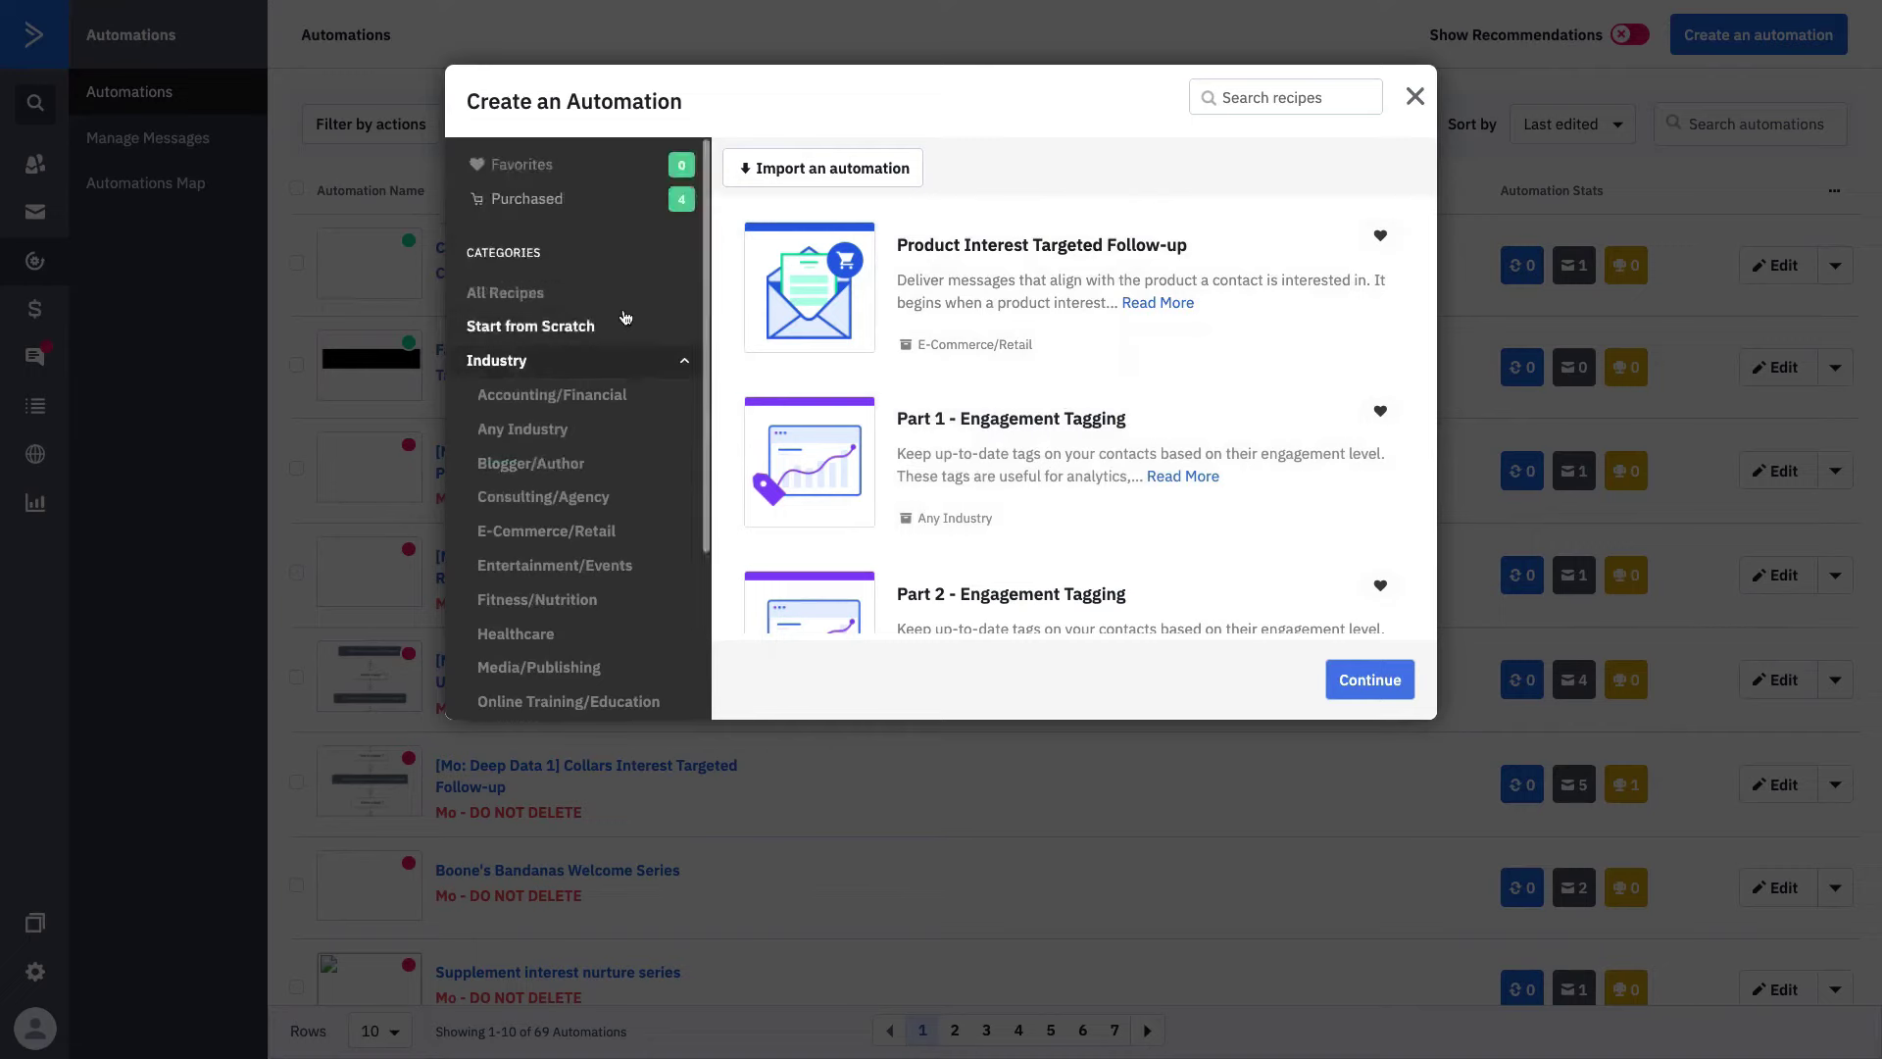
{"action": "left_click", "coordinate": [622, 321]}
{"action": "left_click", "coordinate": [1071, 248]}
{"action": "left_click", "coordinate": [1383, 678]}
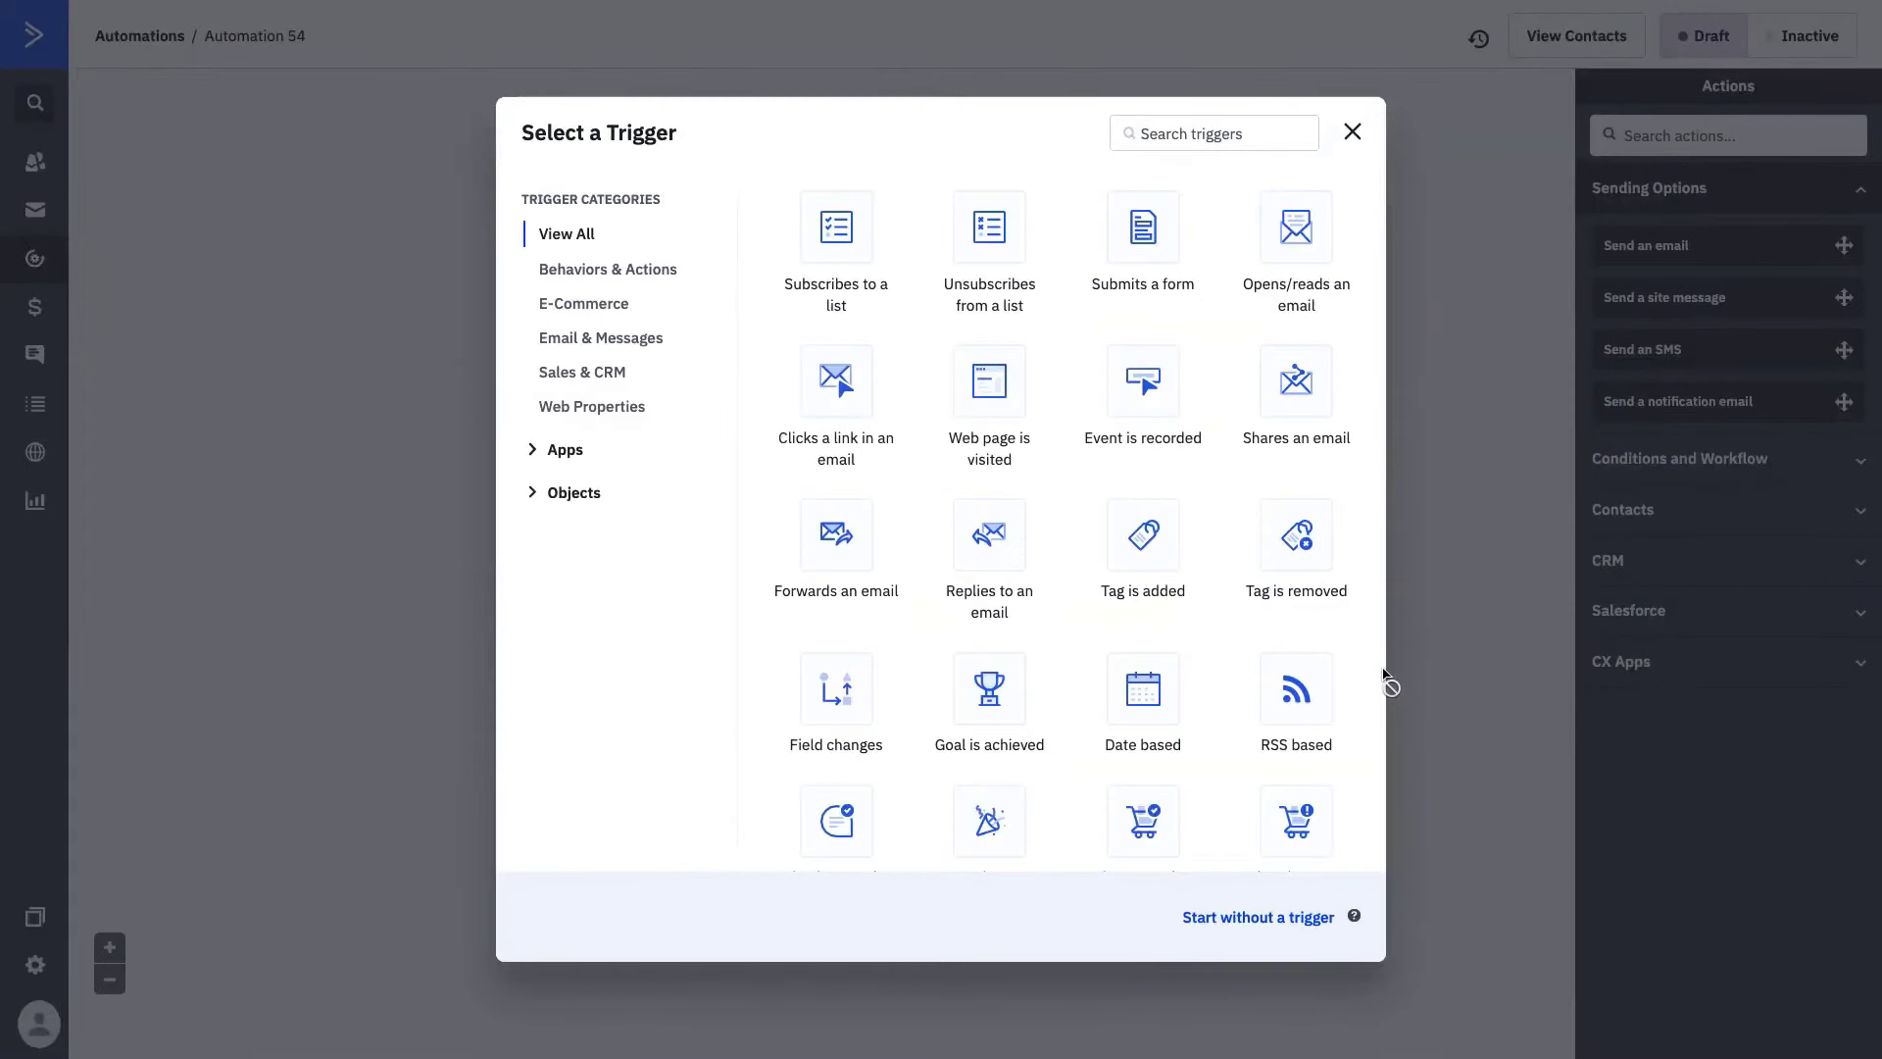
{"action": "scroll", "coordinate": [1210, 653], "scroll_direction": "down", "scroll_amount": 2}
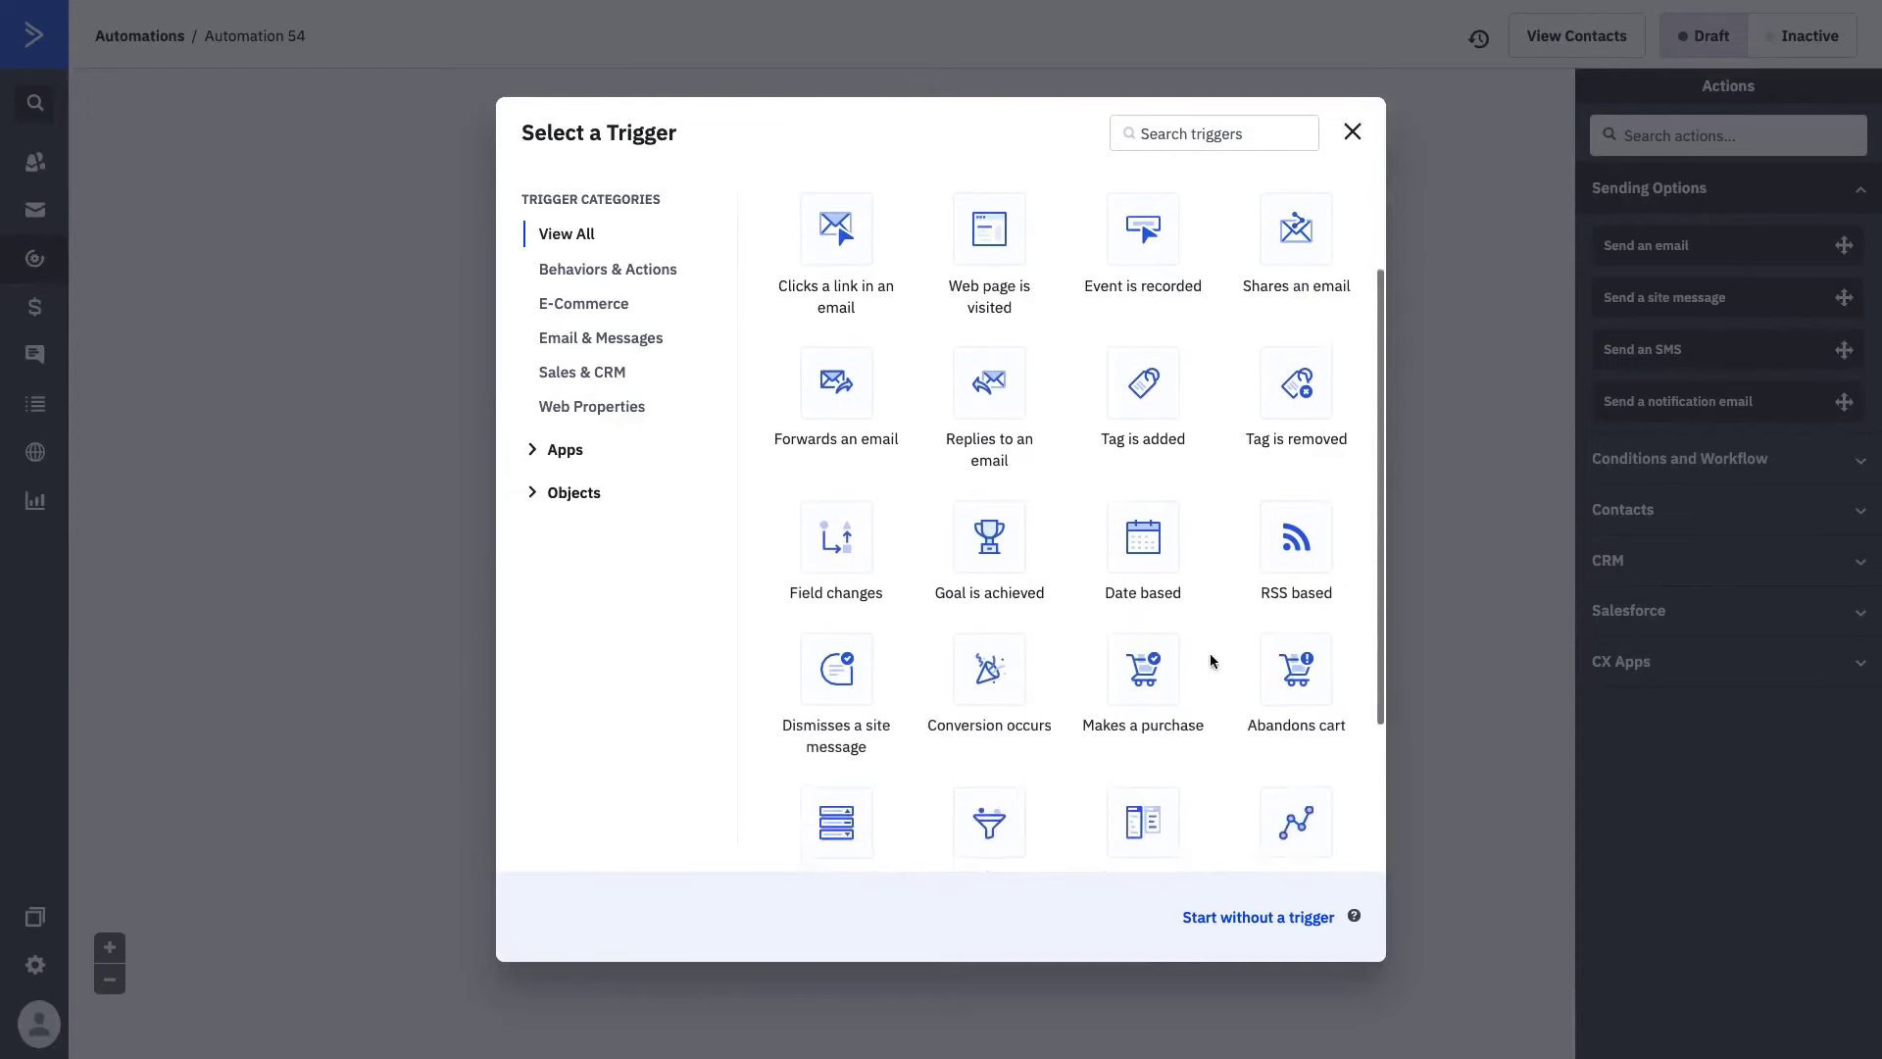
{"action": "scroll", "coordinate": [1210, 652], "scroll_direction": "down", "scroll_amount": 2}
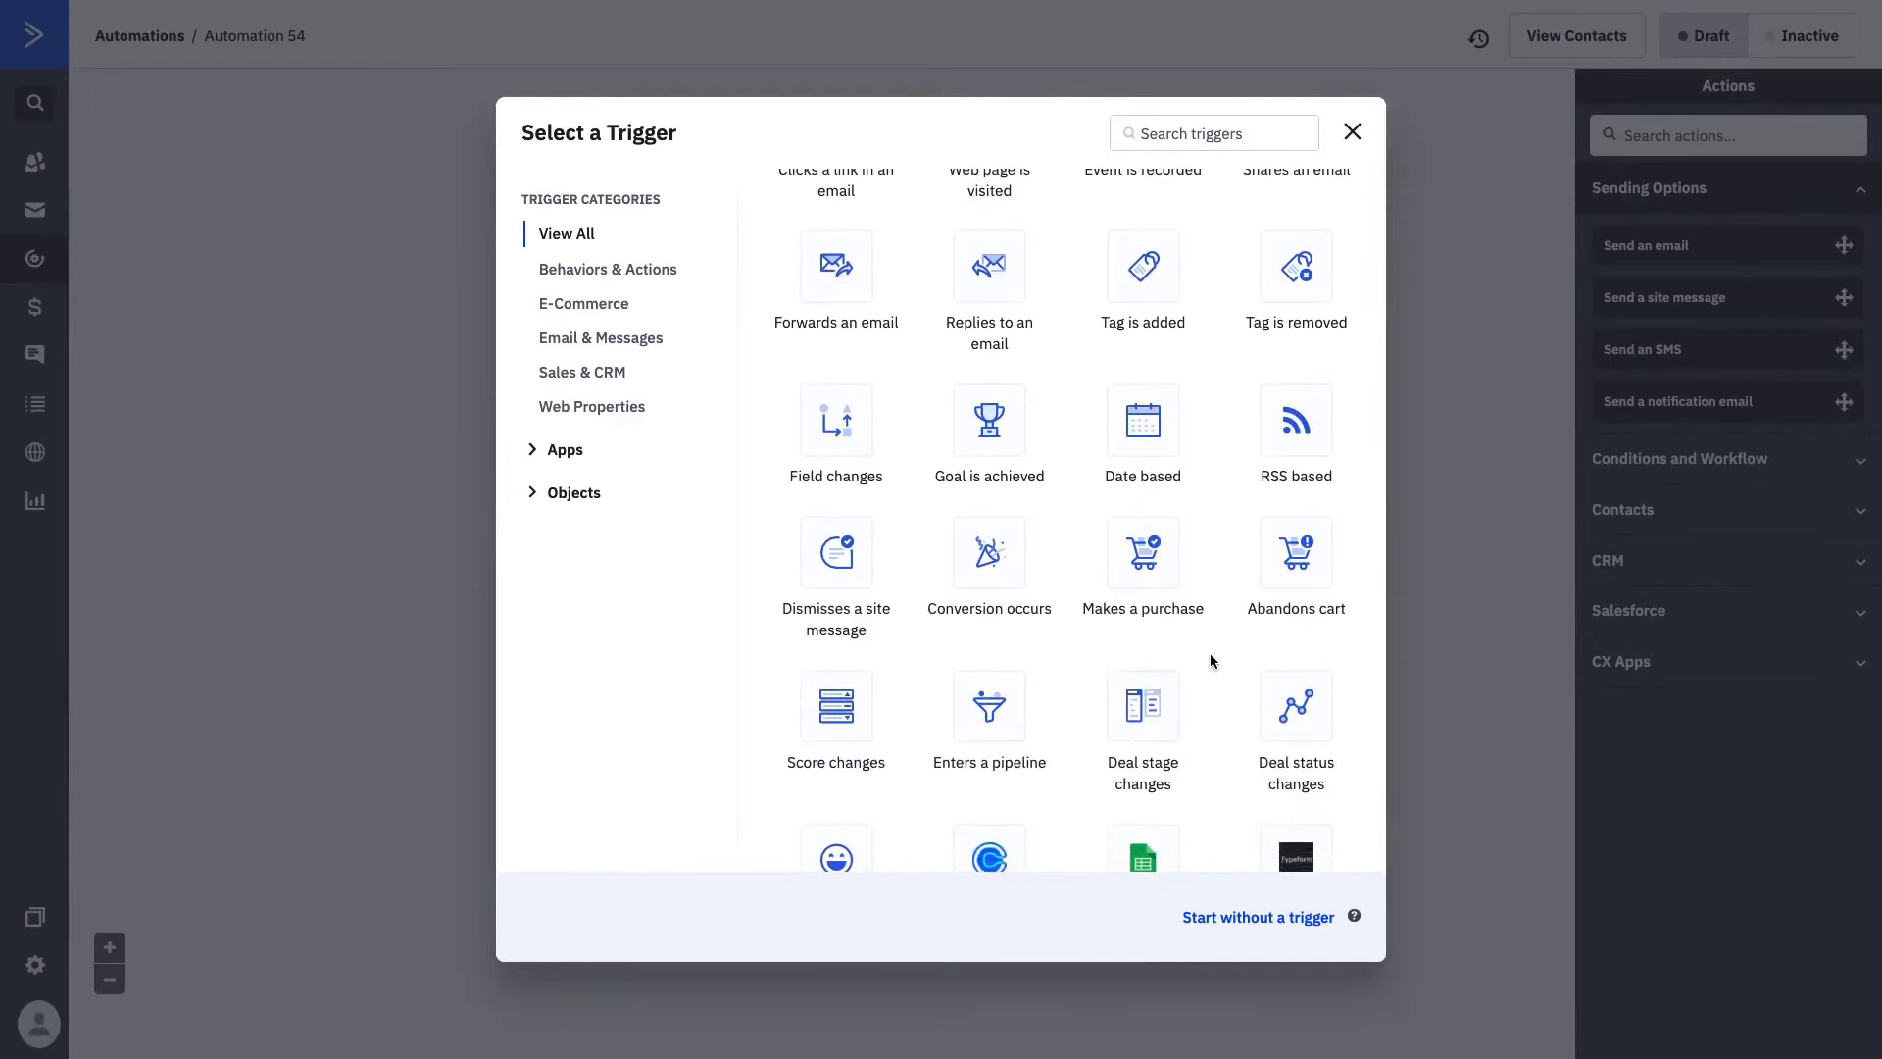
{"action": "scroll", "coordinate": [1209, 655], "scroll_direction": "up", "scroll_amount": 2}
{"action": "scroll", "coordinate": [1210, 660], "scroll_direction": "up", "scroll_amount": 1}
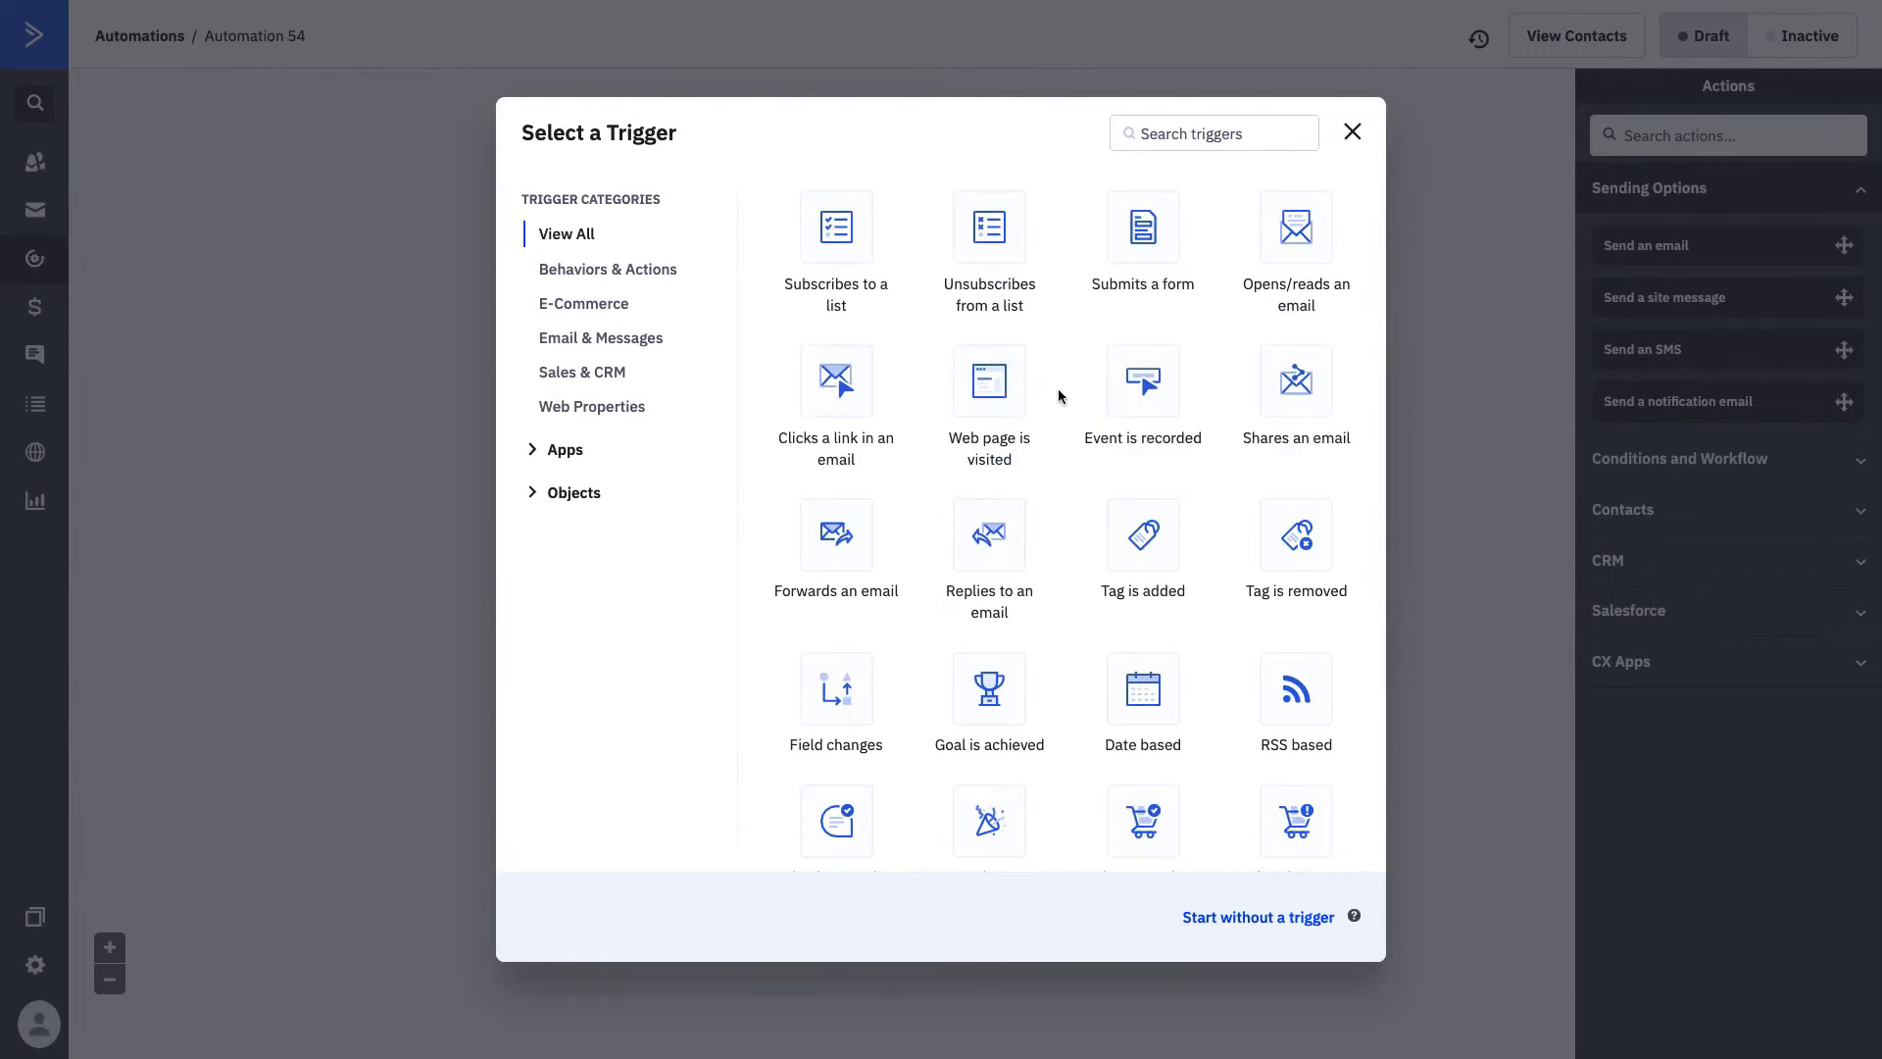
{"action": "left_click", "coordinate": [1354, 131]}
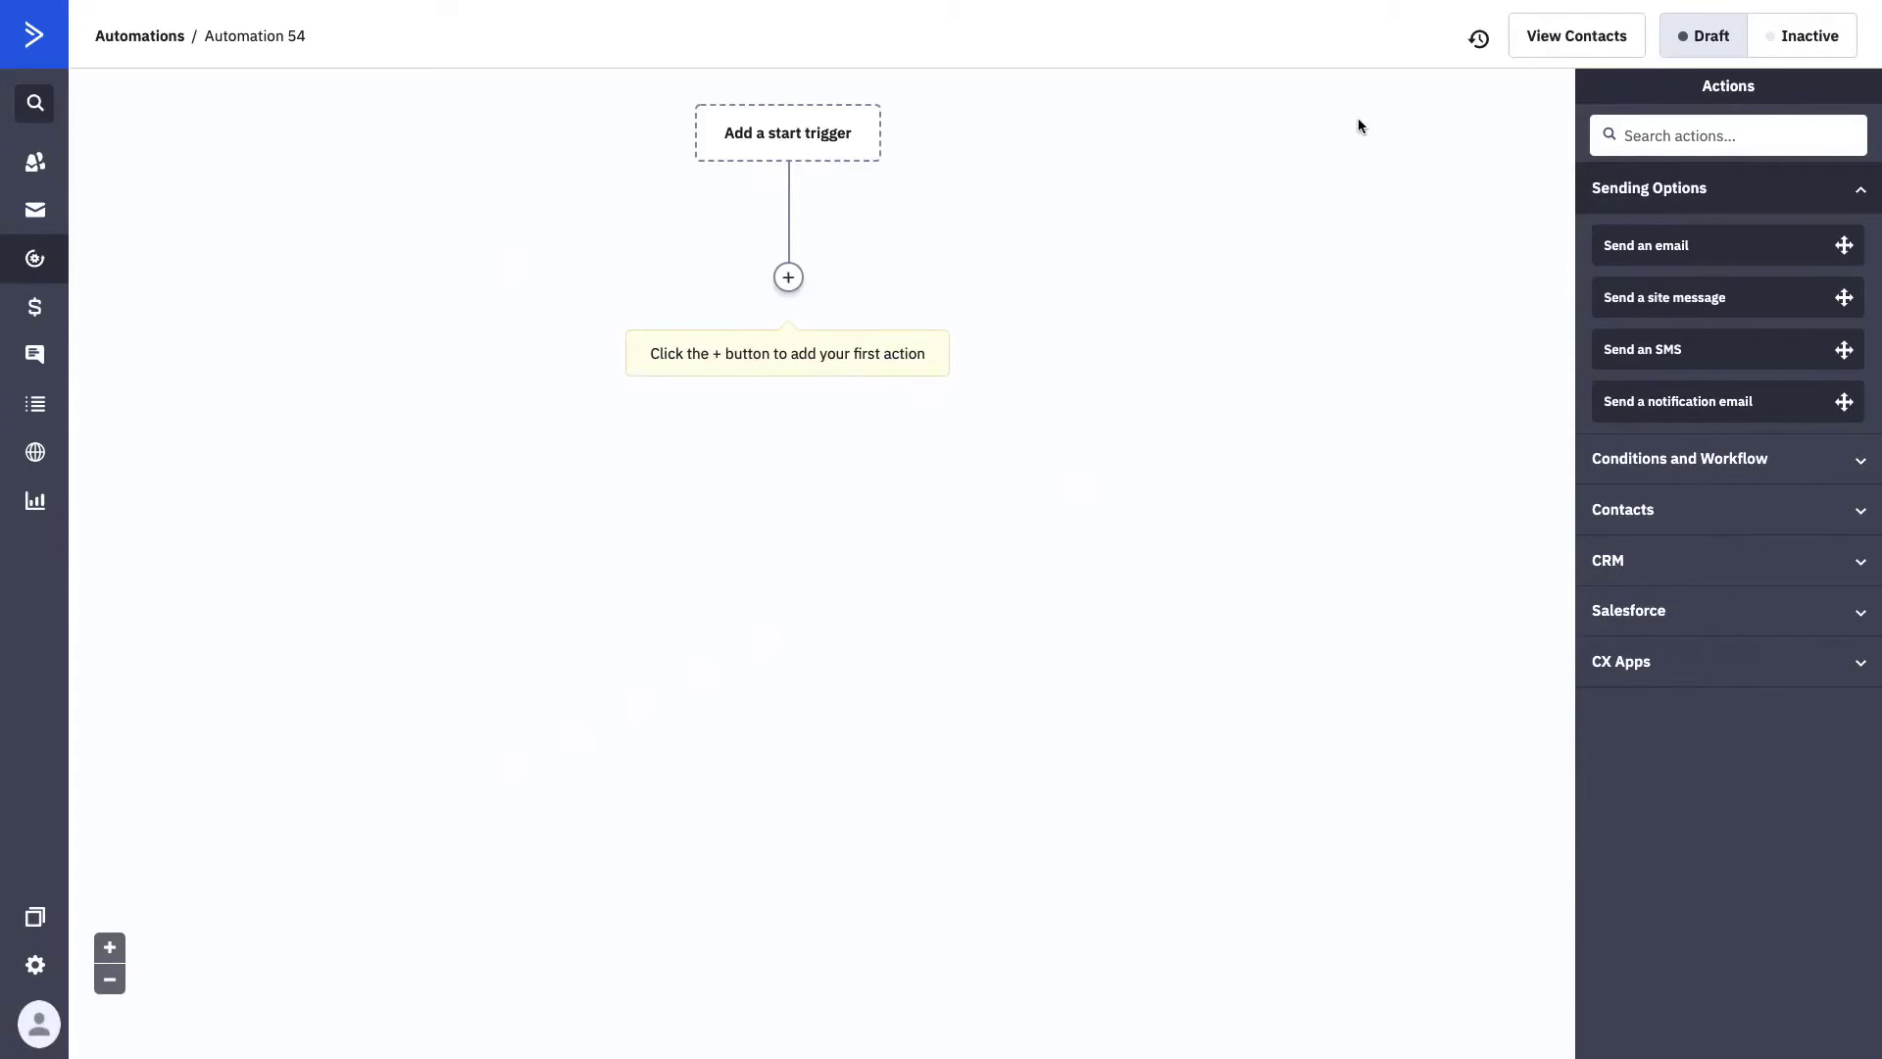
{"action": "left_click", "coordinate": [35, 259]}
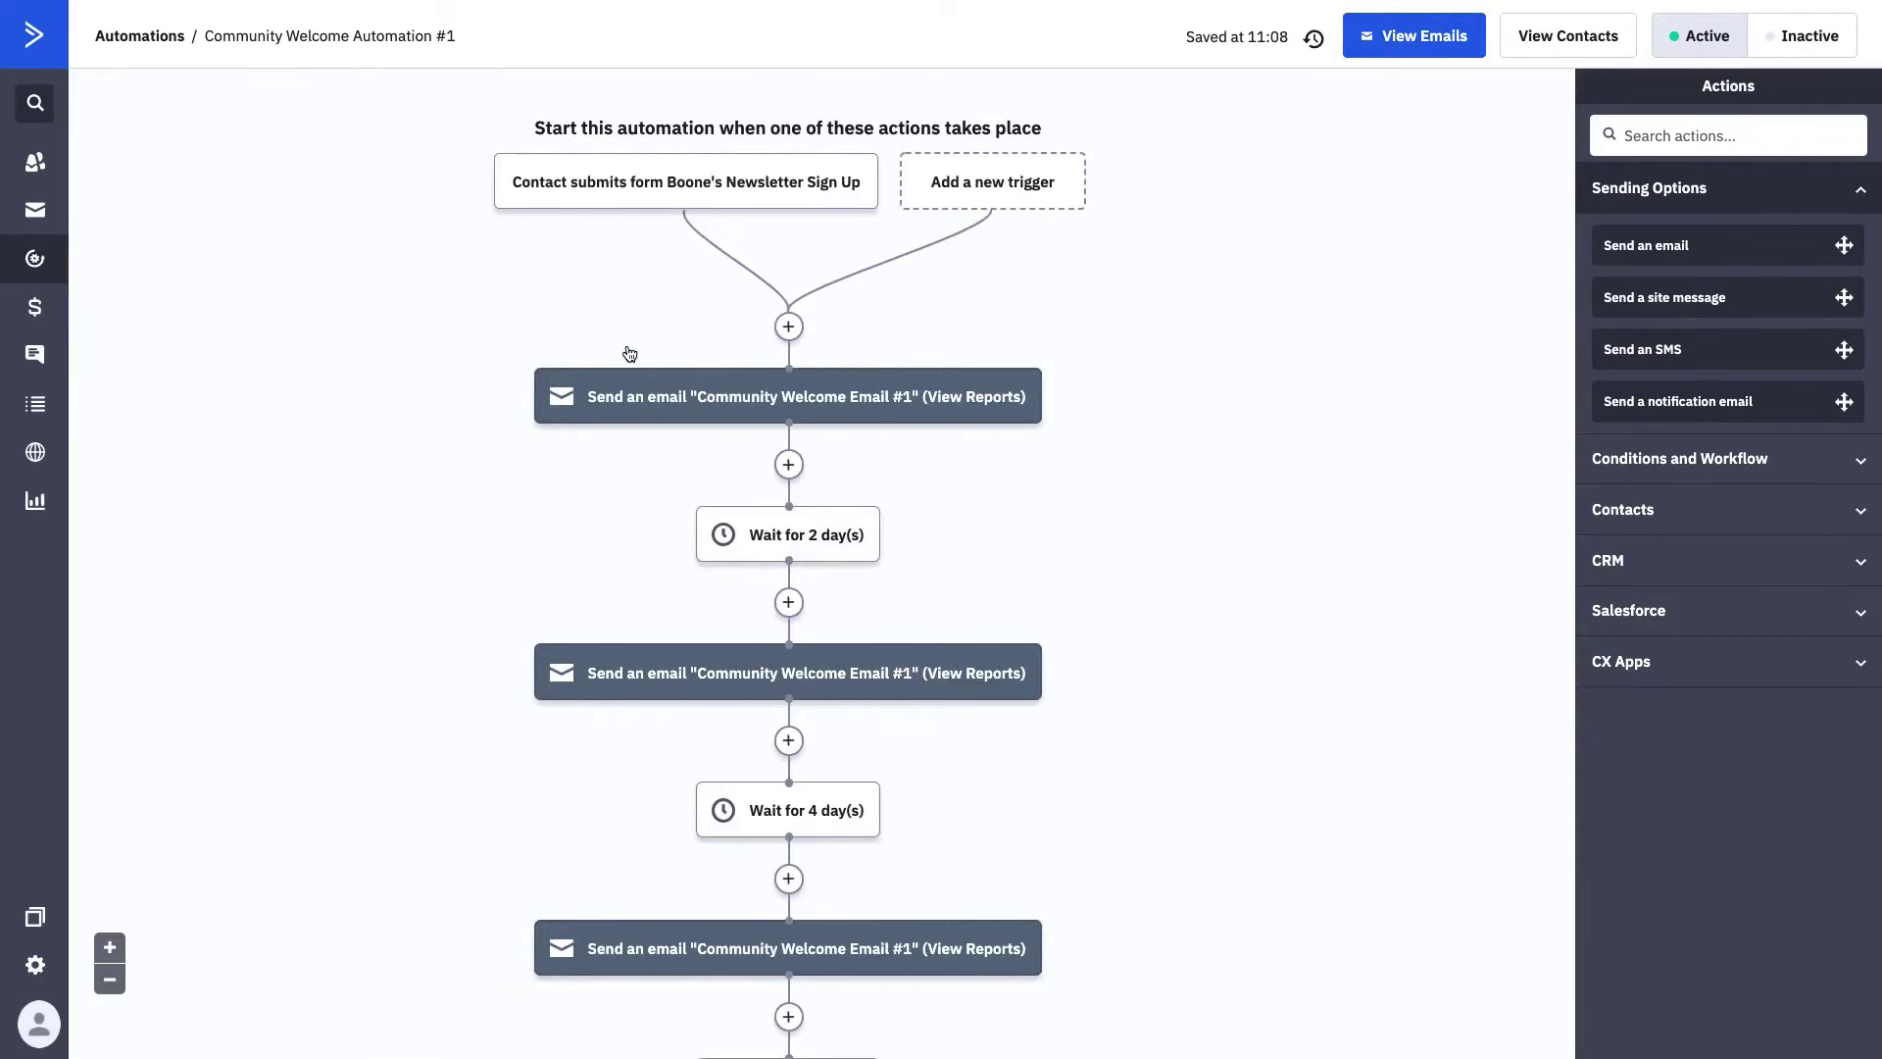
Save the form submission trigger options and add an action below the 7-day wait.
{"action": "left_click", "coordinate": [691, 188]}
{"action": "left_click", "coordinate": [1292, 386]}
{"action": "scroll", "coordinate": [853, 399], "scroll_direction": "down", "scroll_amount": 1}
{"action": "scroll", "coordinate": [843, 426], "scroll_direction": "down", "scroll_amount": 2}
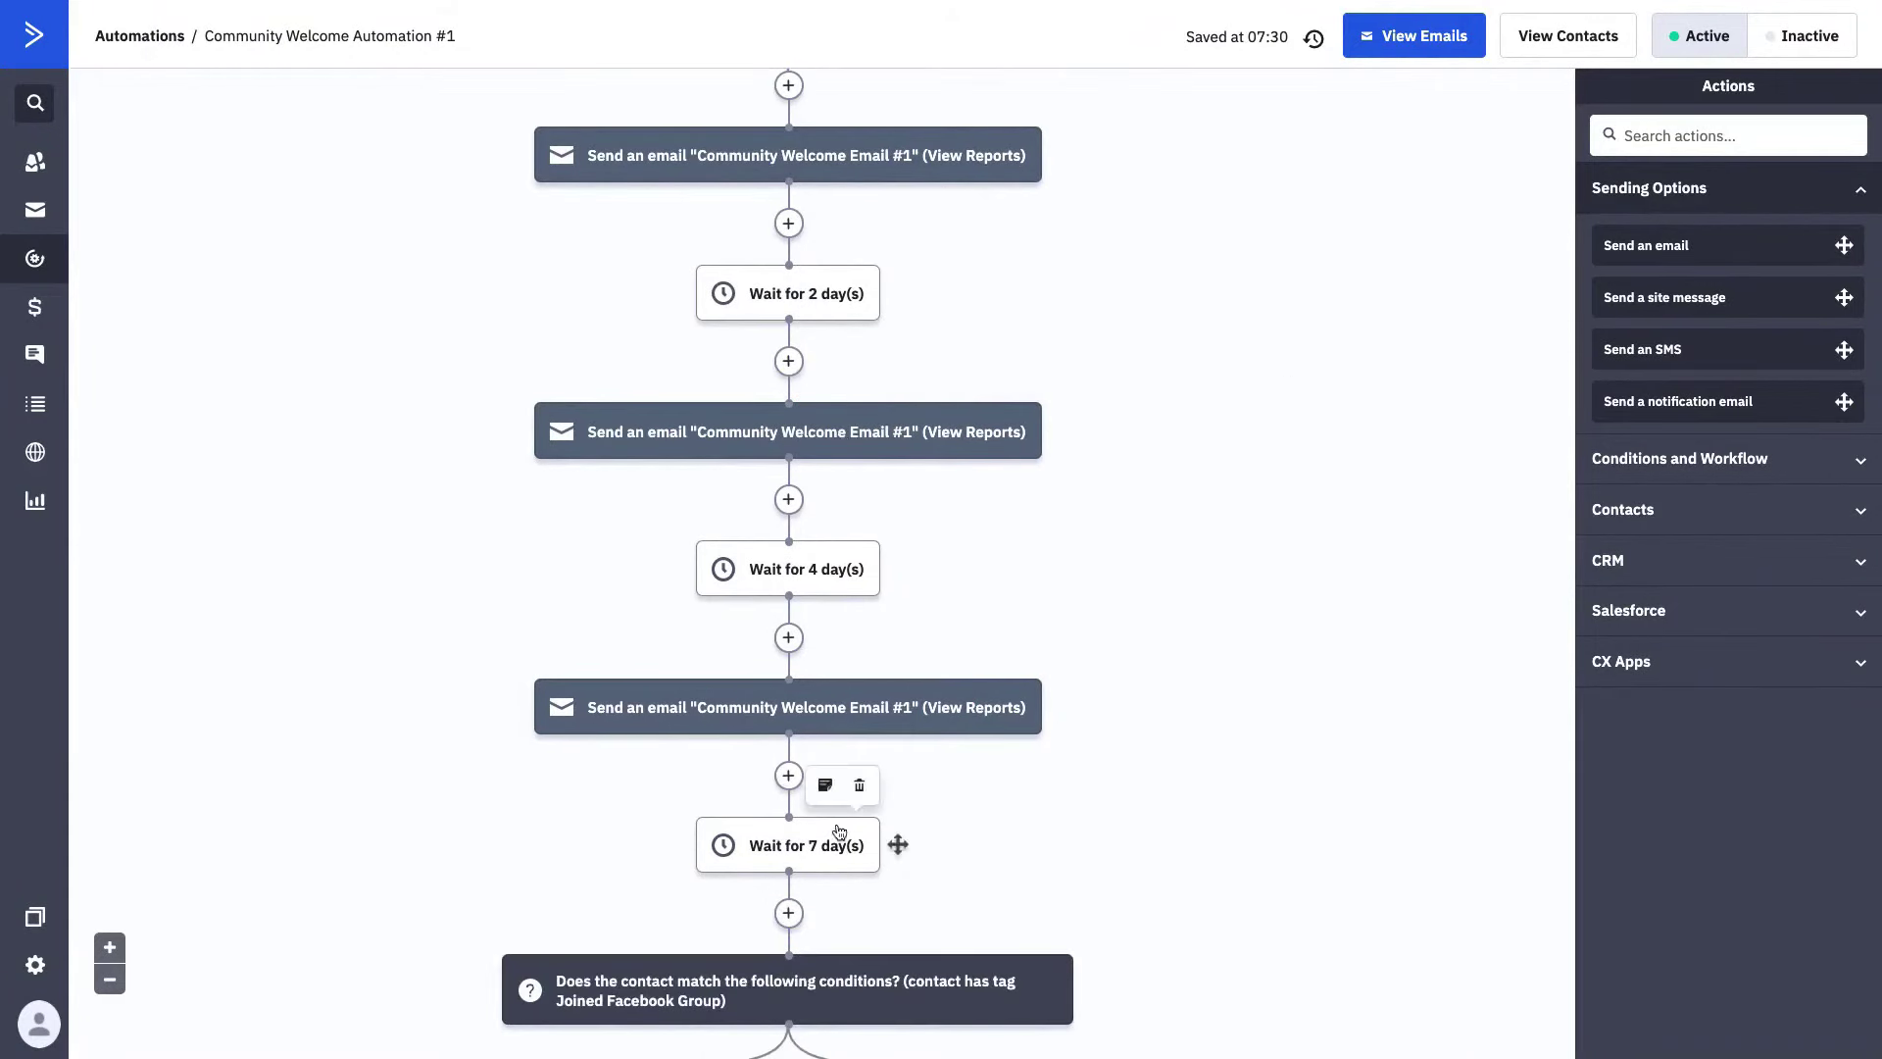
{"action": "scroll", "coordinate": [845, 837], "scroll_direction": "down", "scroll_amount": 2}
{"action": "scroll", "coordinate": [875, 680], "scroll_direction": "down", "scroll_amount": 2}
{"action": "mouse_move", "coordinate": [849, 682]}
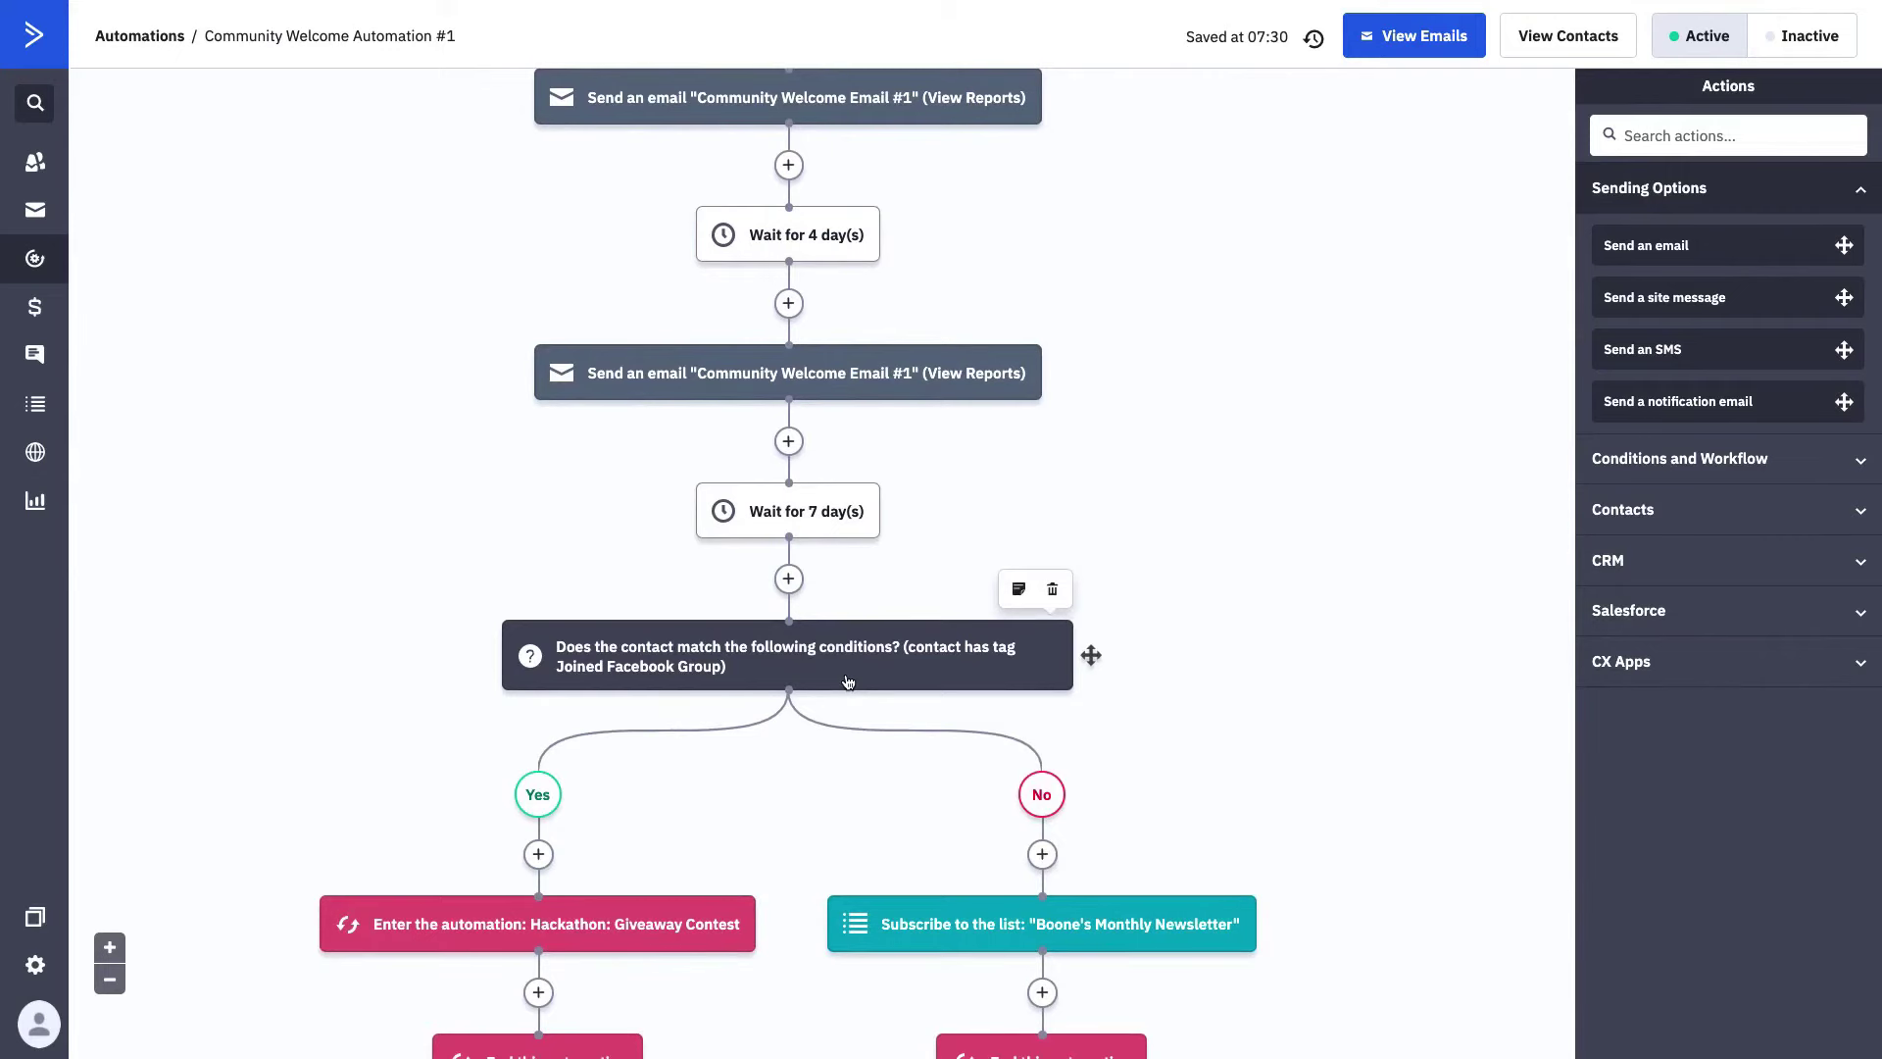
{"action": "scroll", "coordinate": [848, 681], "scroll_direction": "down", "scroll_amount": 1}
{"action": "scroll", "coordinate": [844, 677], "scroll_direction": "down", "scroll_amount": 2}
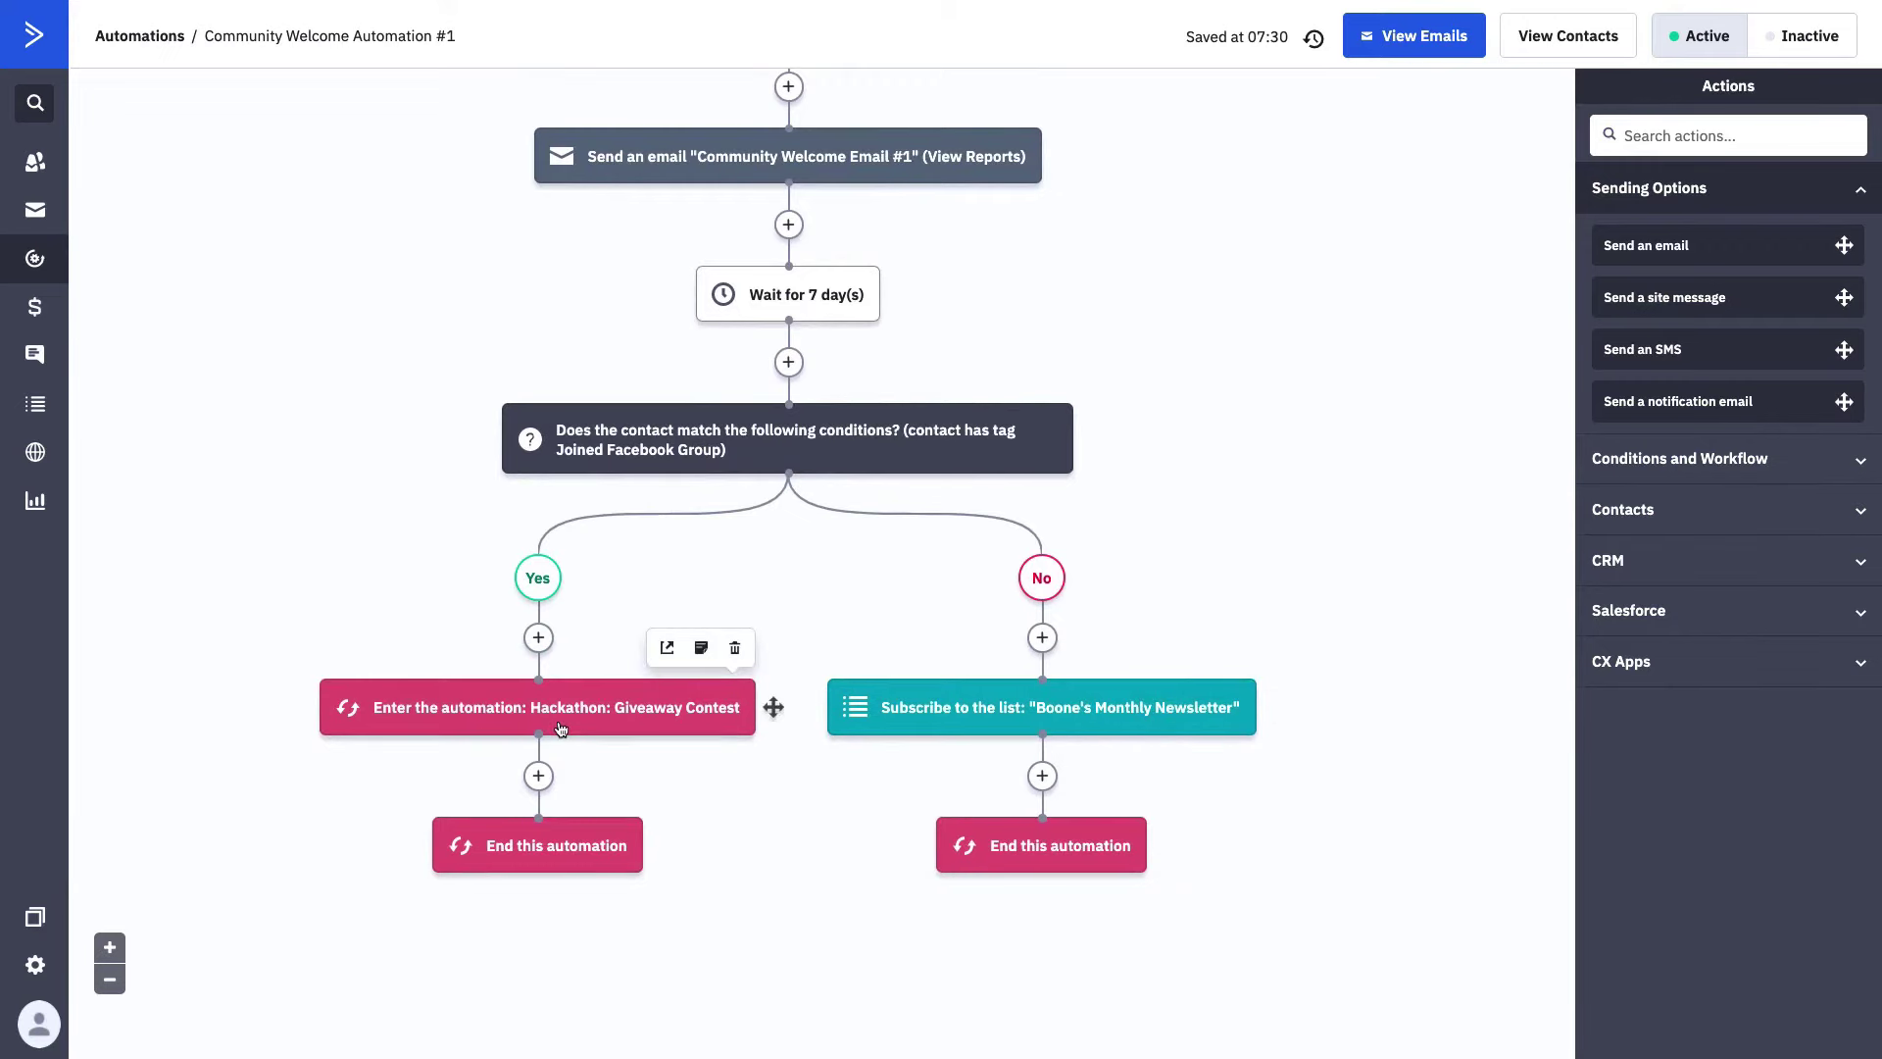
{"action": "left_click", "coordinate": [788, 362]}
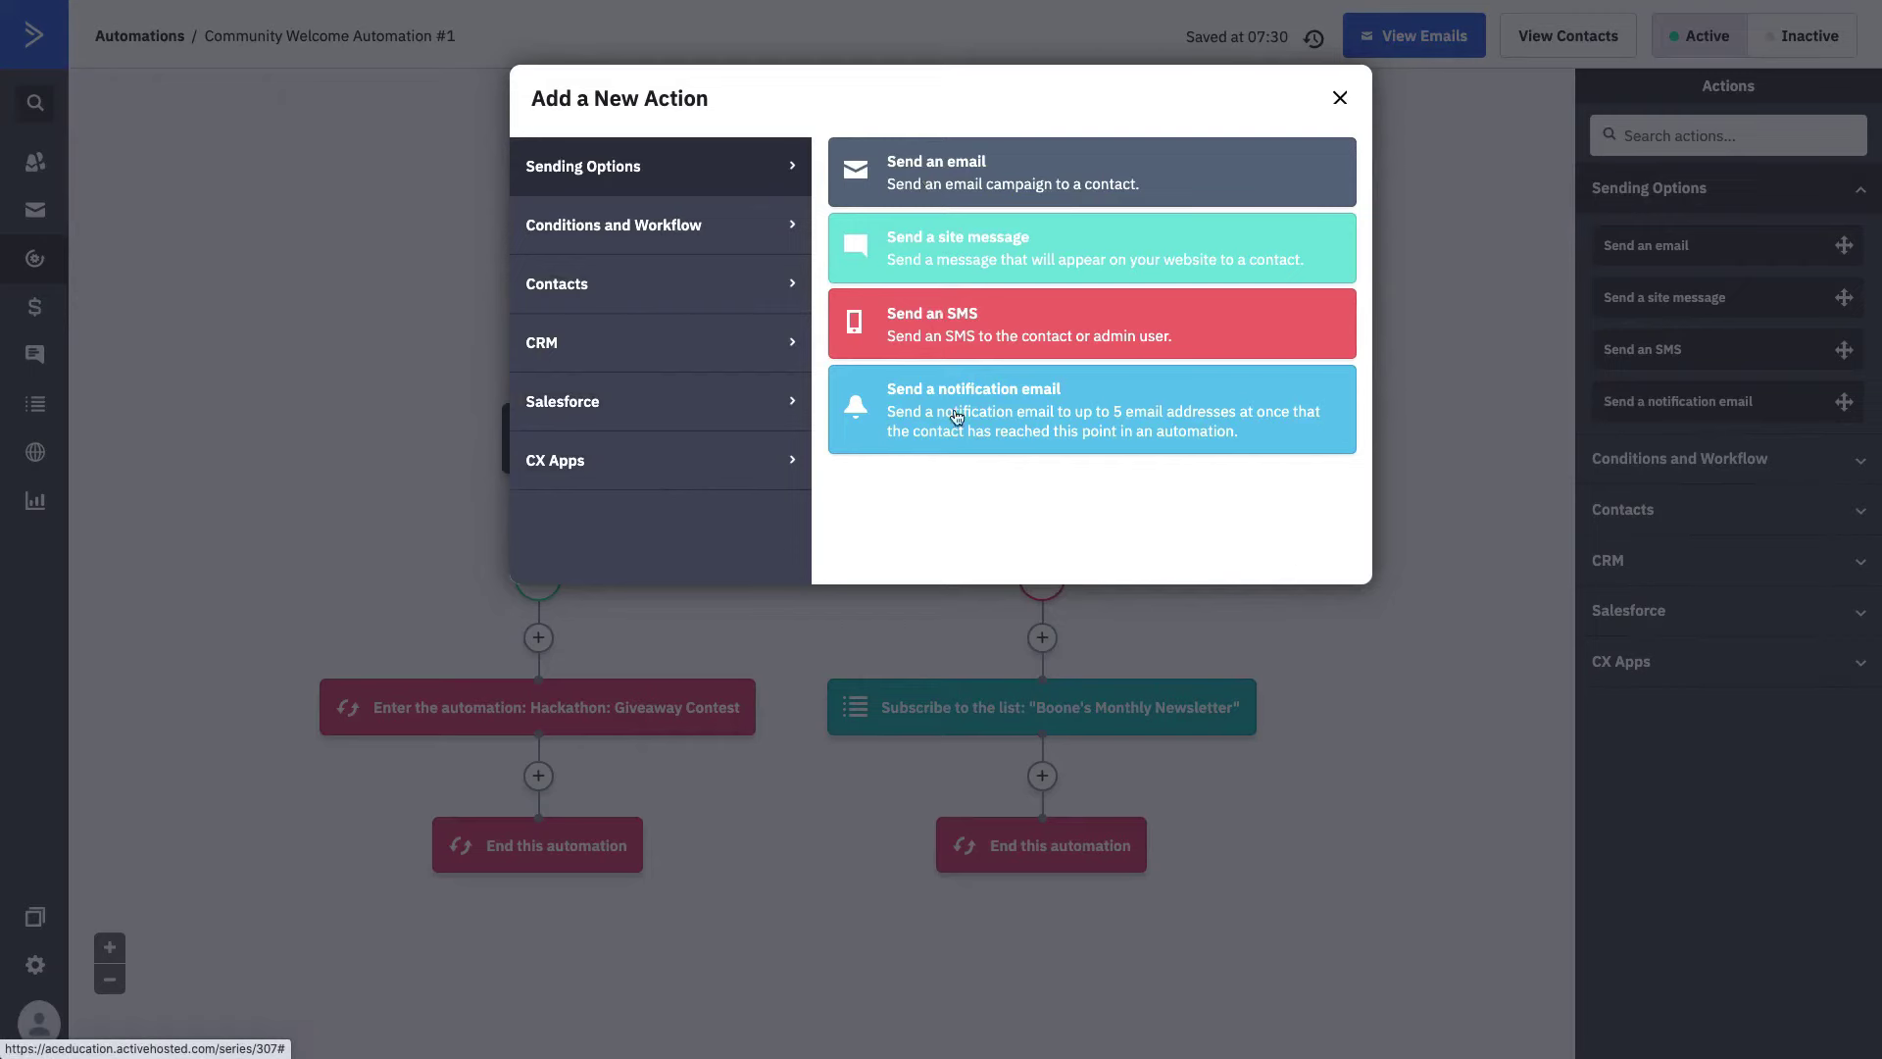
Browse the Conditions and Workflow, Contacts, CRM, Salesforce and CX Apps action categories.
{"action": "left_click", "coordinate": [767, 246]}
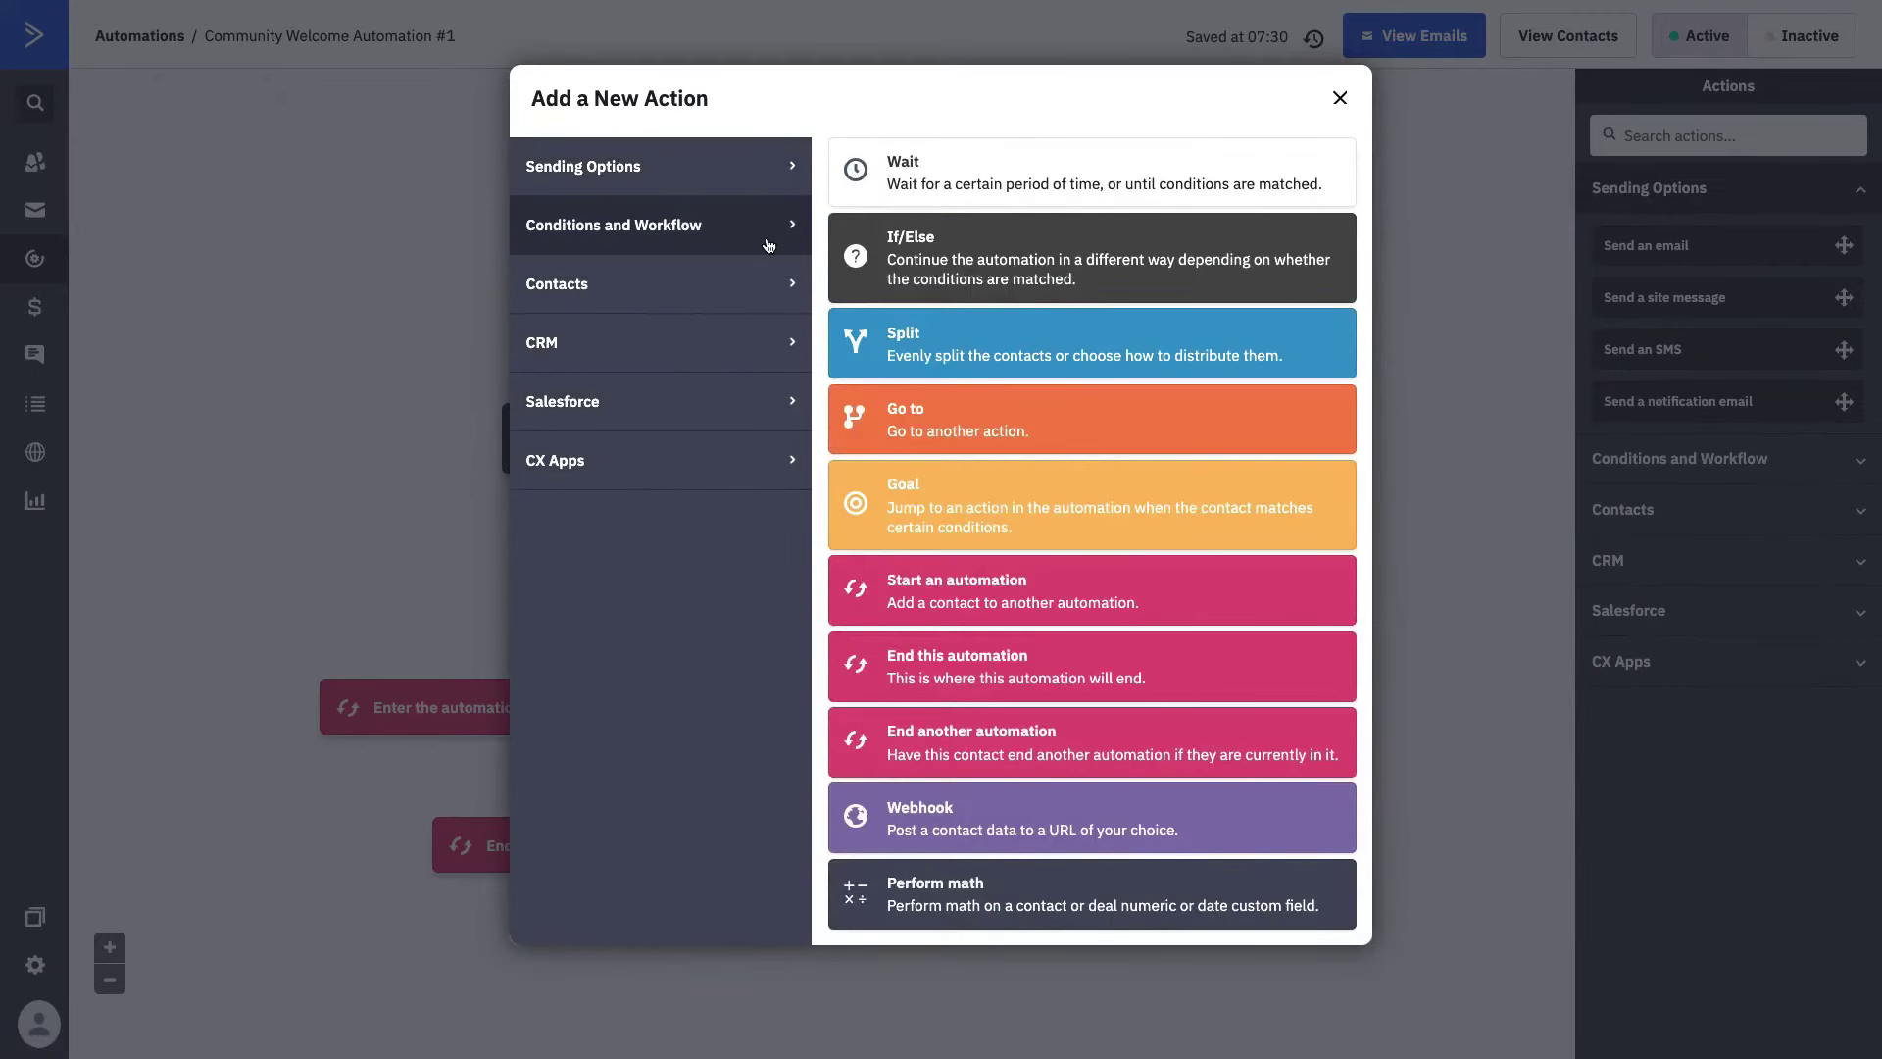
{"action": "left_click", "coordinate": [769, 305]}
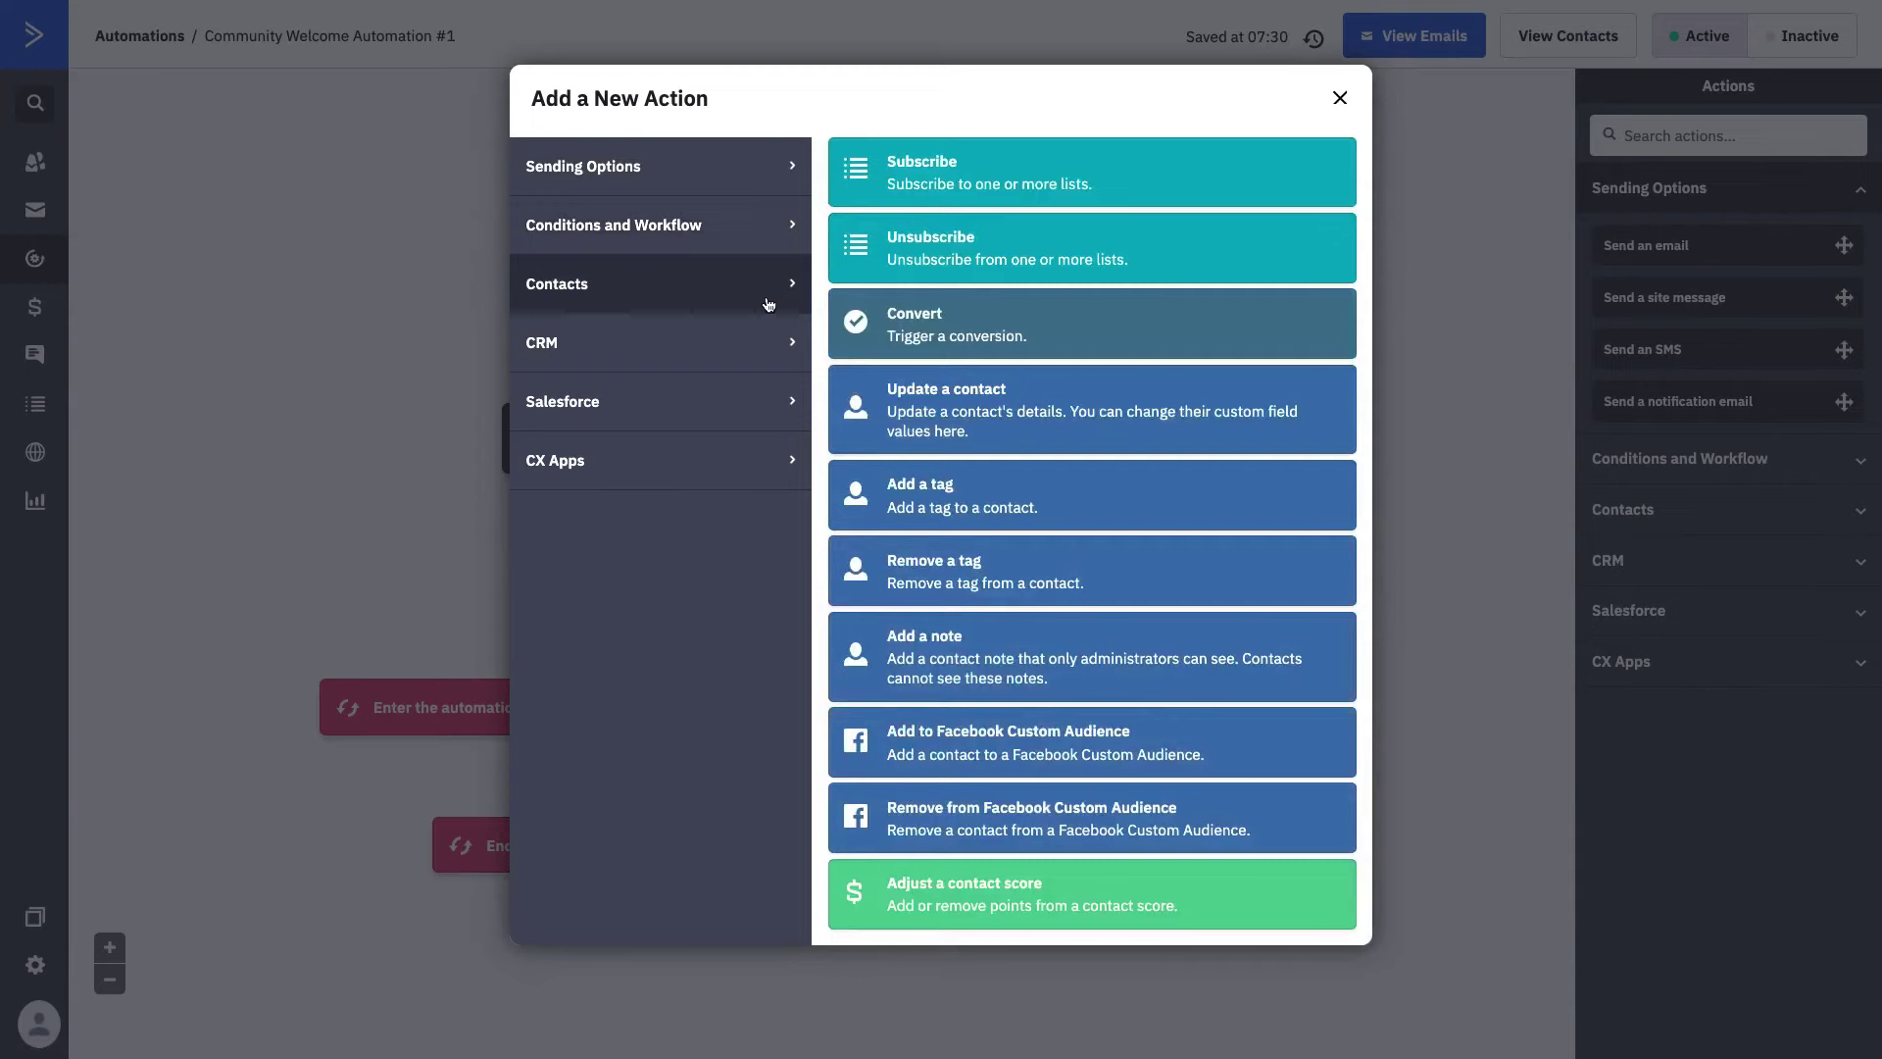
{"action": "left_click", "coordinate": [755, 357]}
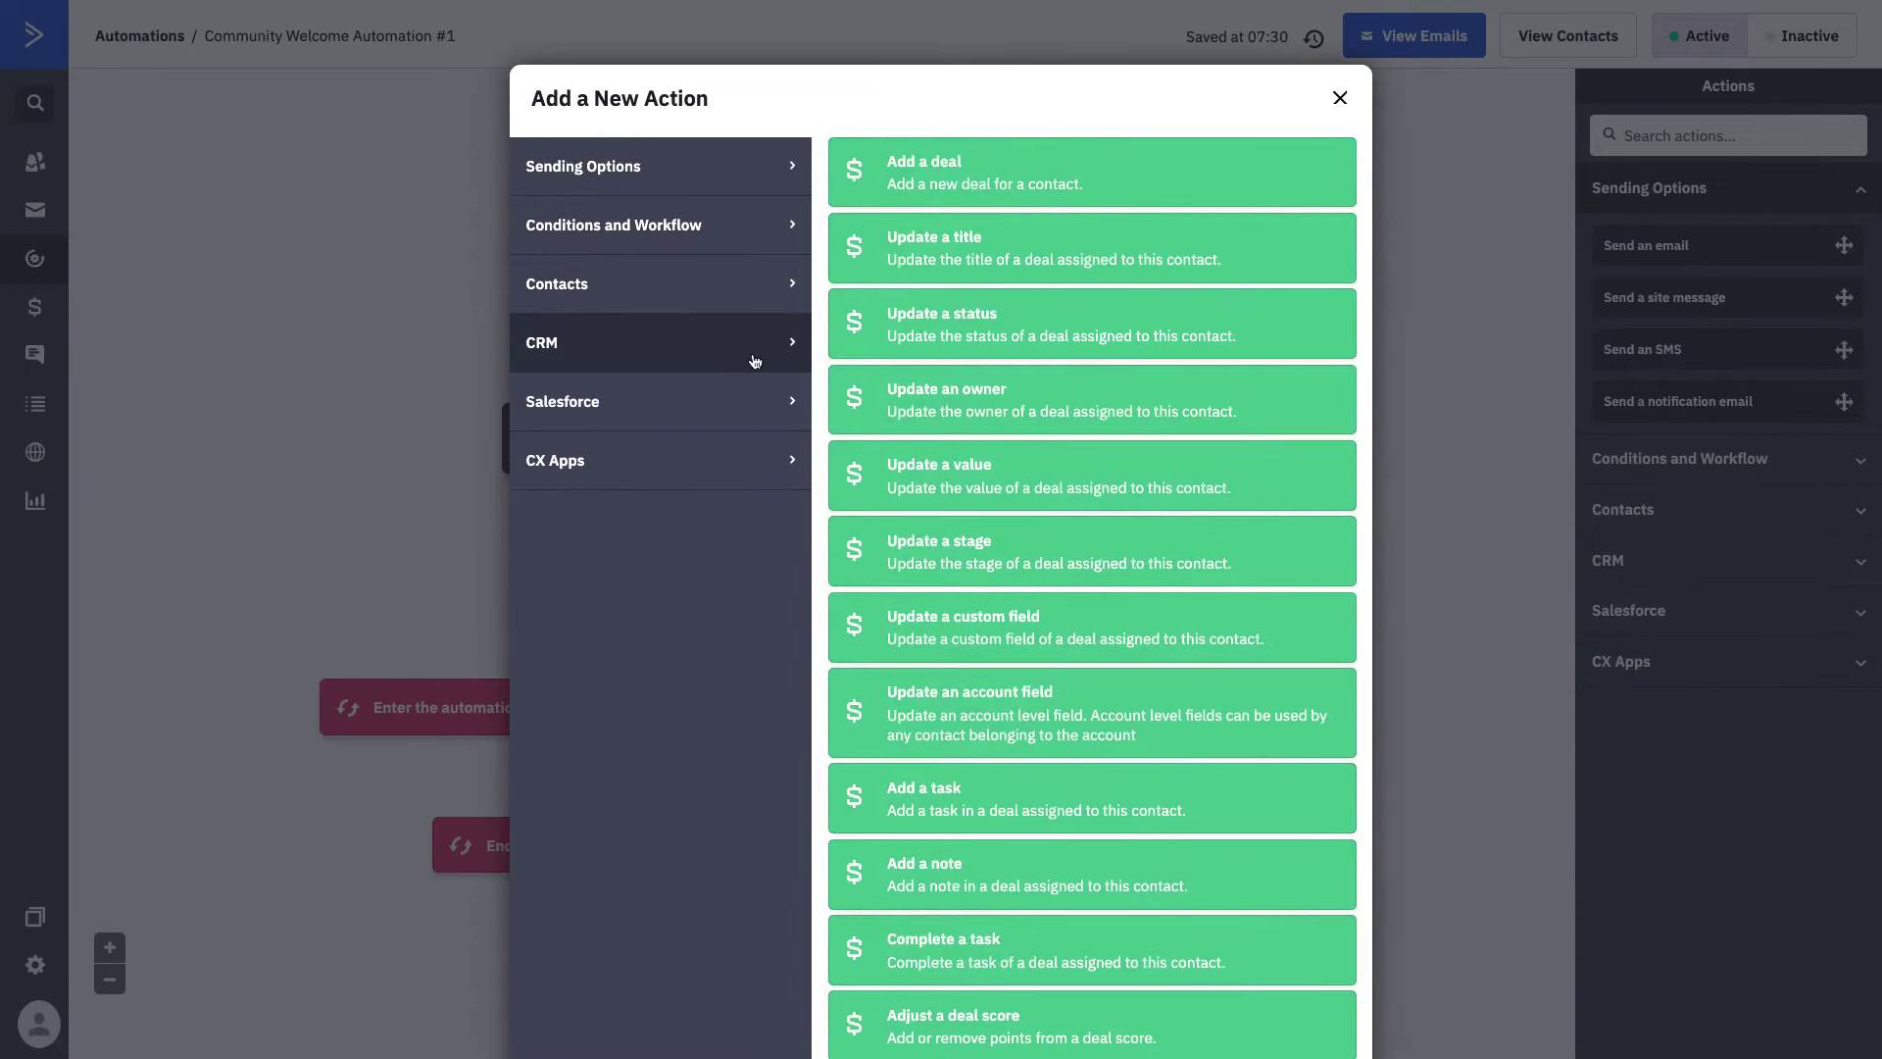
{"action": "left_click", "coordinate": [750, 405]}
{"action": "left_click", "coordinate": [748, 460]}
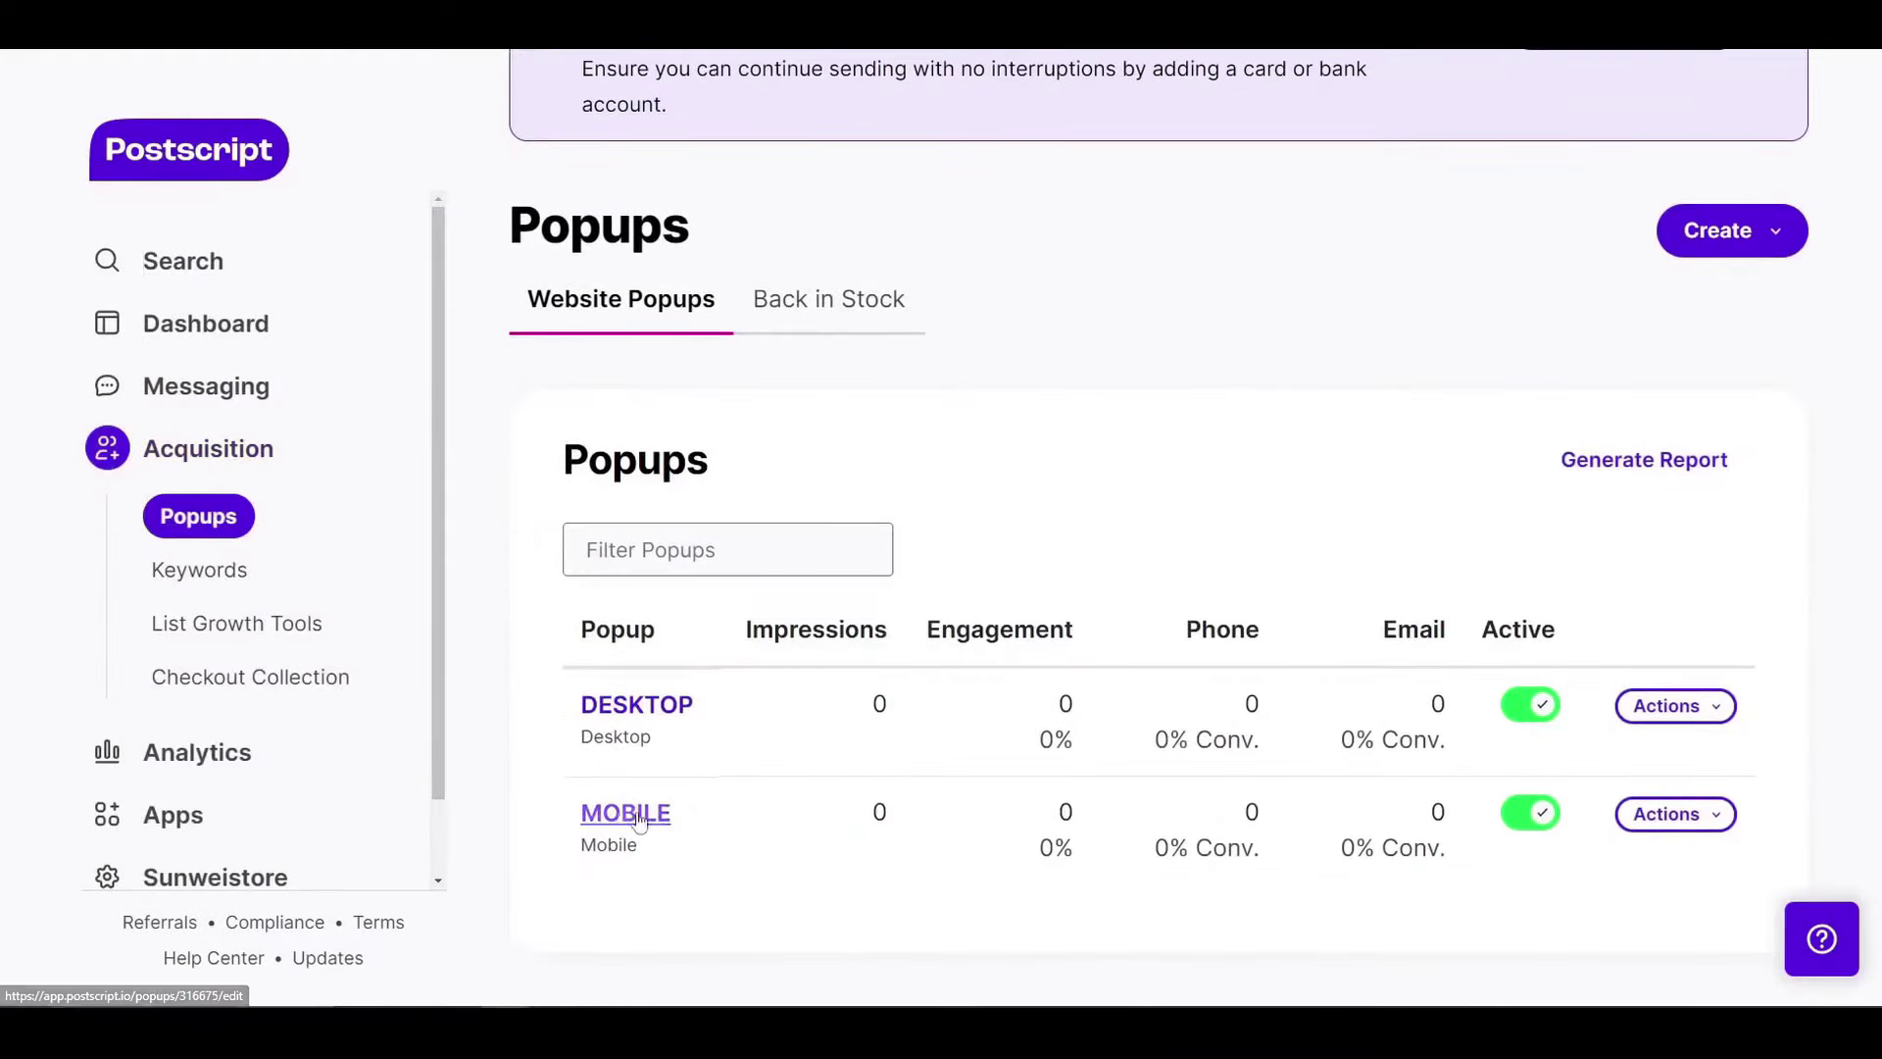
Open the DESKTOP popup in the editor and inspect its text and question types.
{"action": "left_click", "coordinate": [1668, 706]}
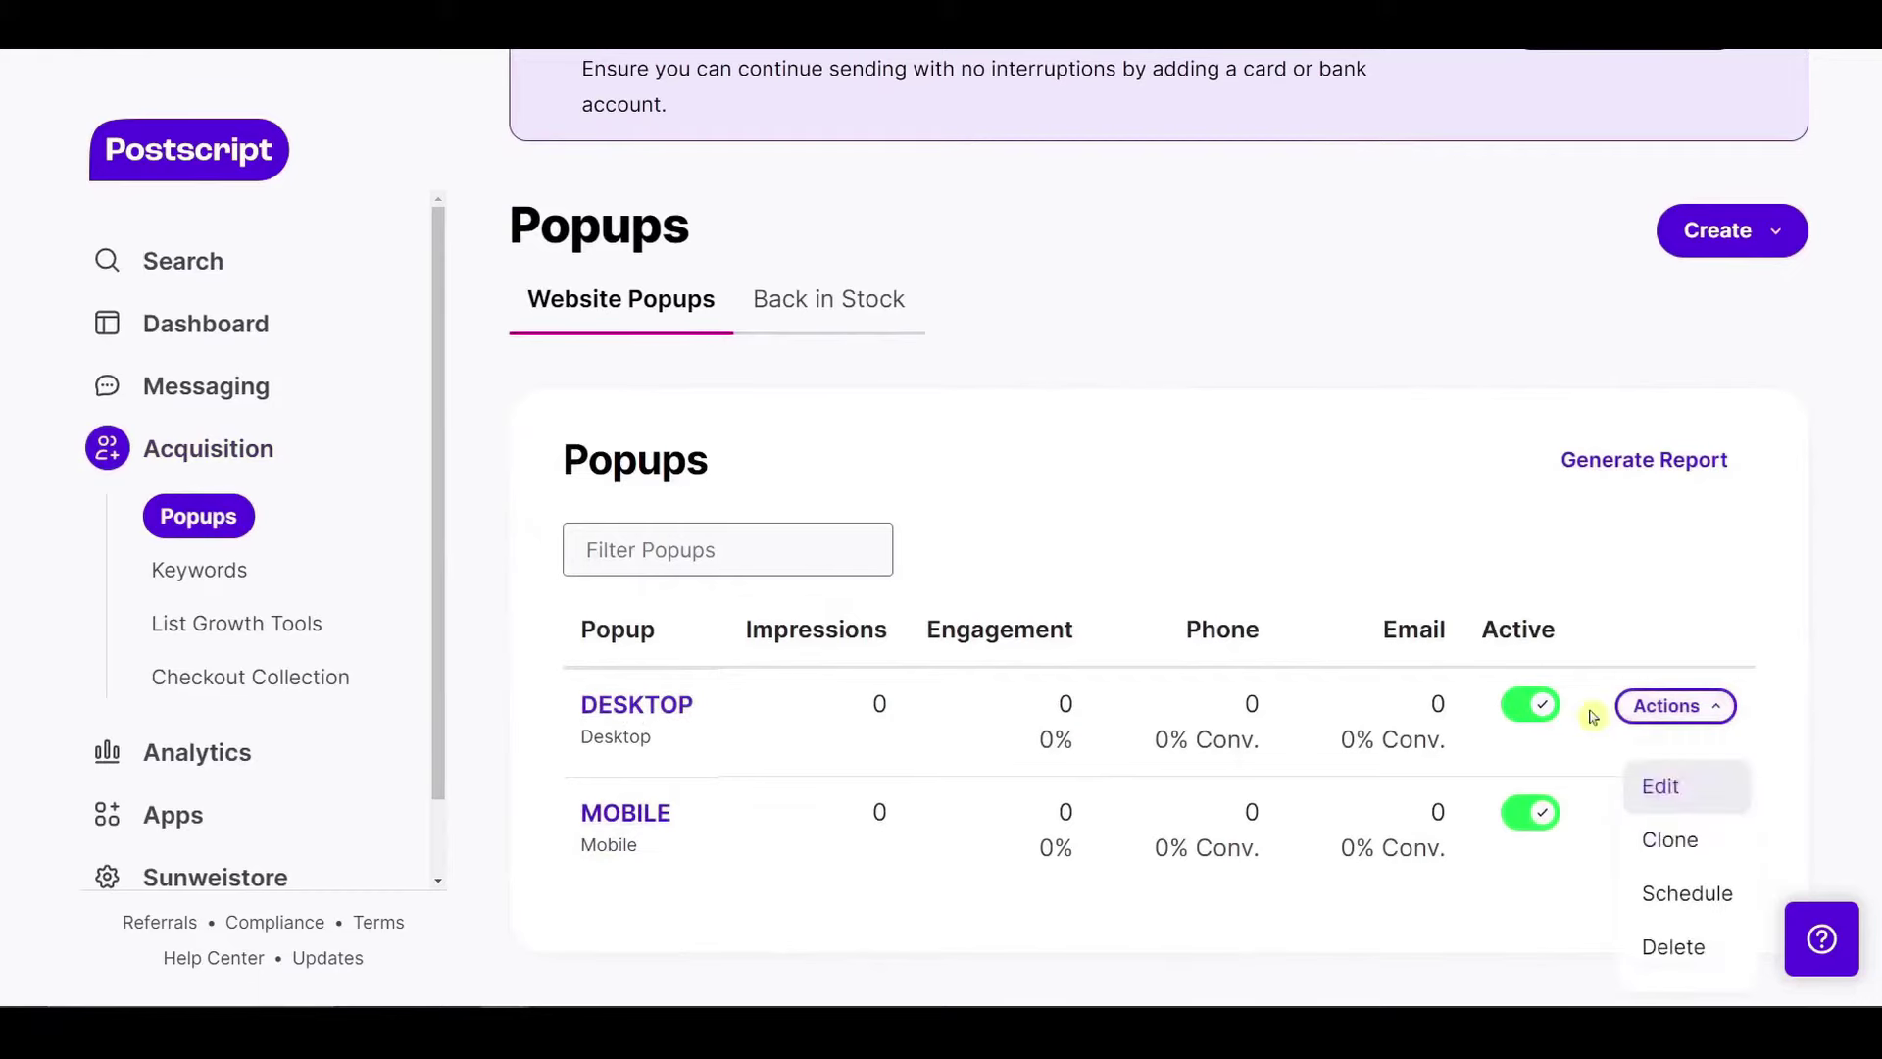
{"action": "left_click", "coordinate": [1661, 788]}
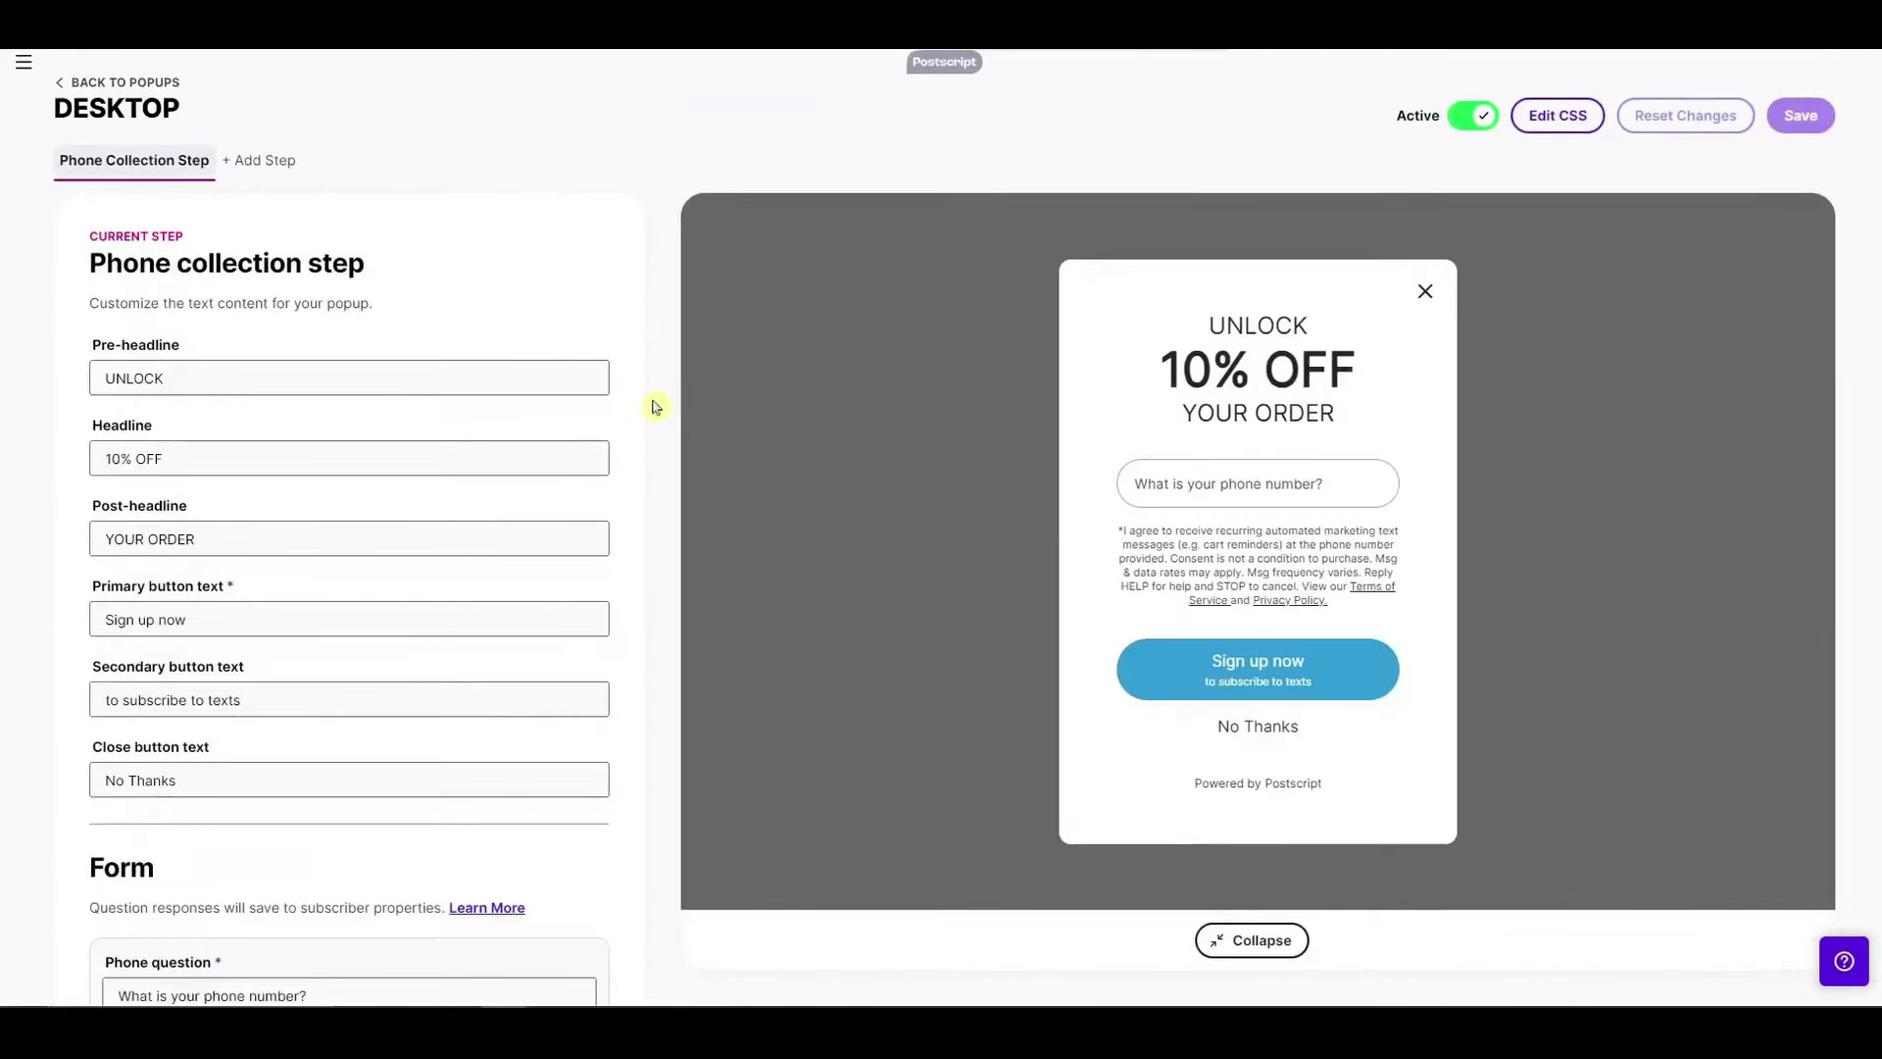
{"action": "left_click_drag", "start_coordinate": [294, 380], "coordinate": [58, 375]}
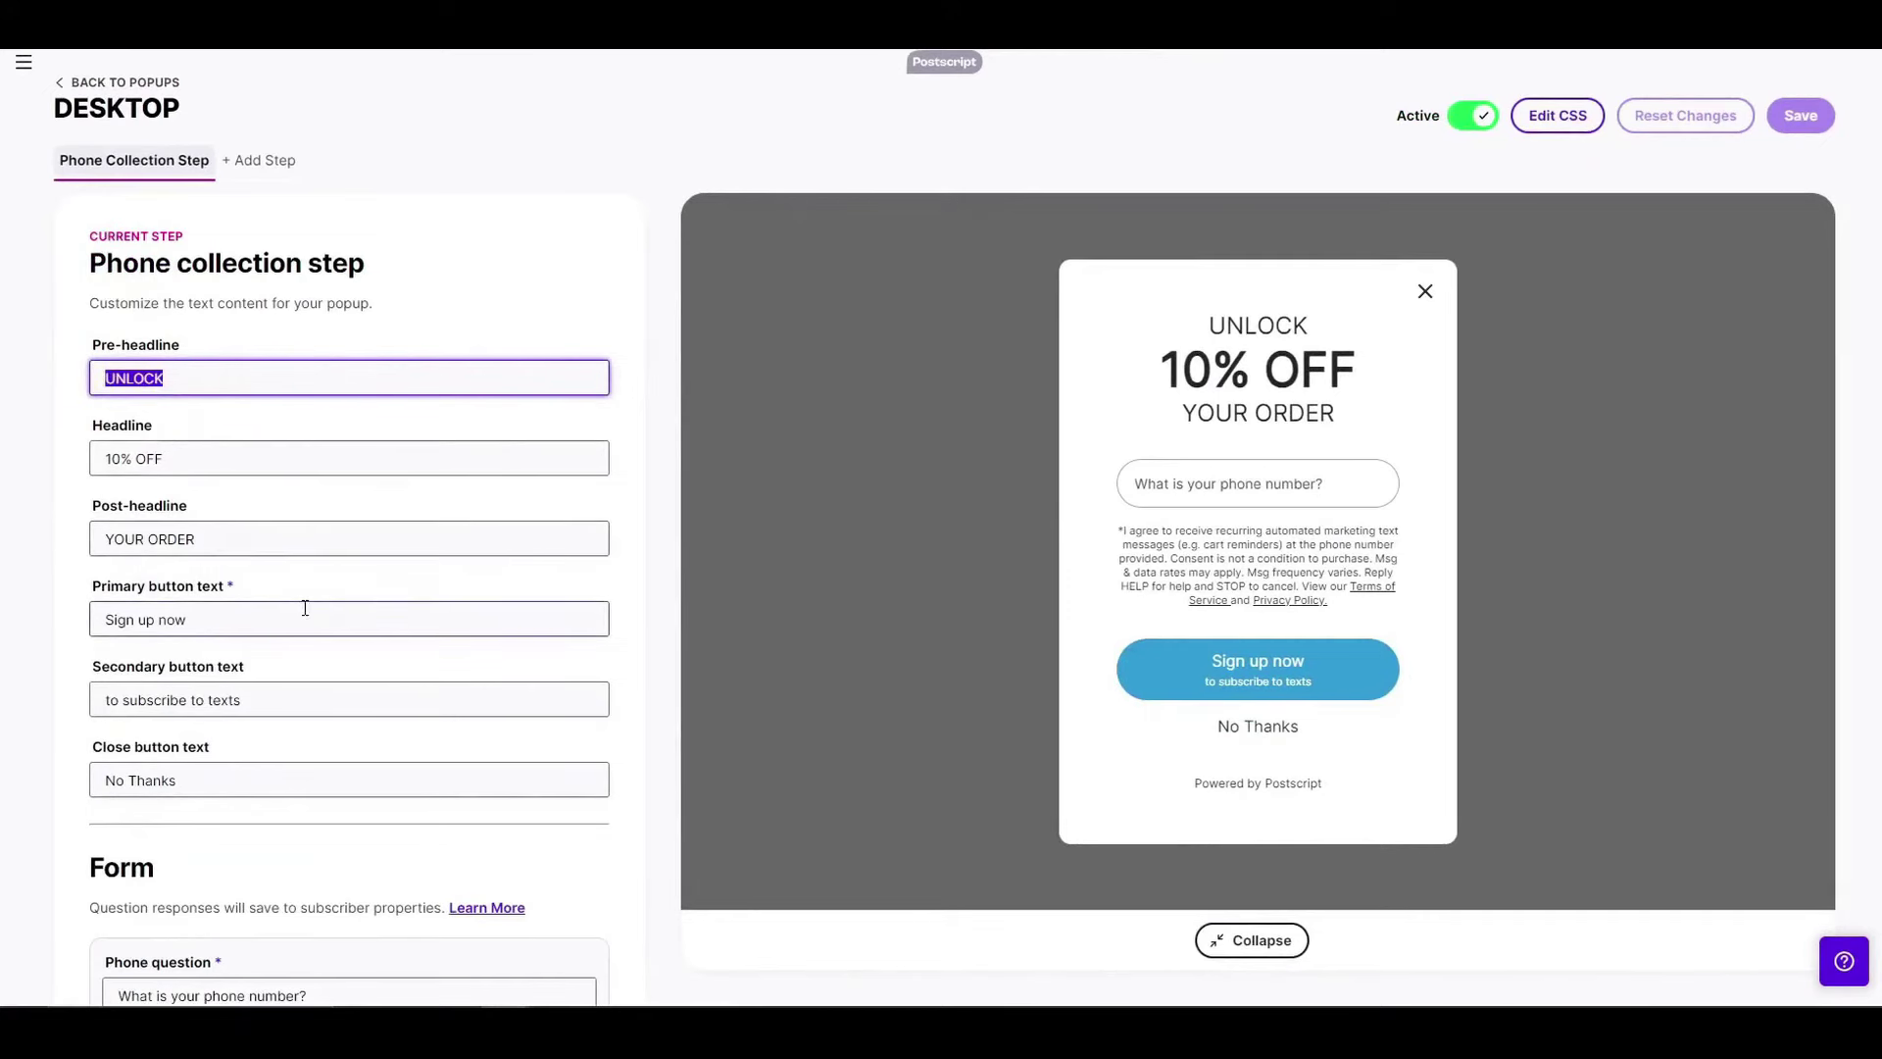
{"action": "scroll", "coordinate": [303, 608], "scroll_direction": "down", "scroll_amount": 1}
{"action": "left_click", "coordinate": [226, 580]}
{"action": "scroll", "coordinate": [387, 608], "scroll_direction": "down", "scroll_amount": 1}
{"action": "scroll", "coordinate": [329, 622], "scroll_direction": "down", "scroll_amount": 2}
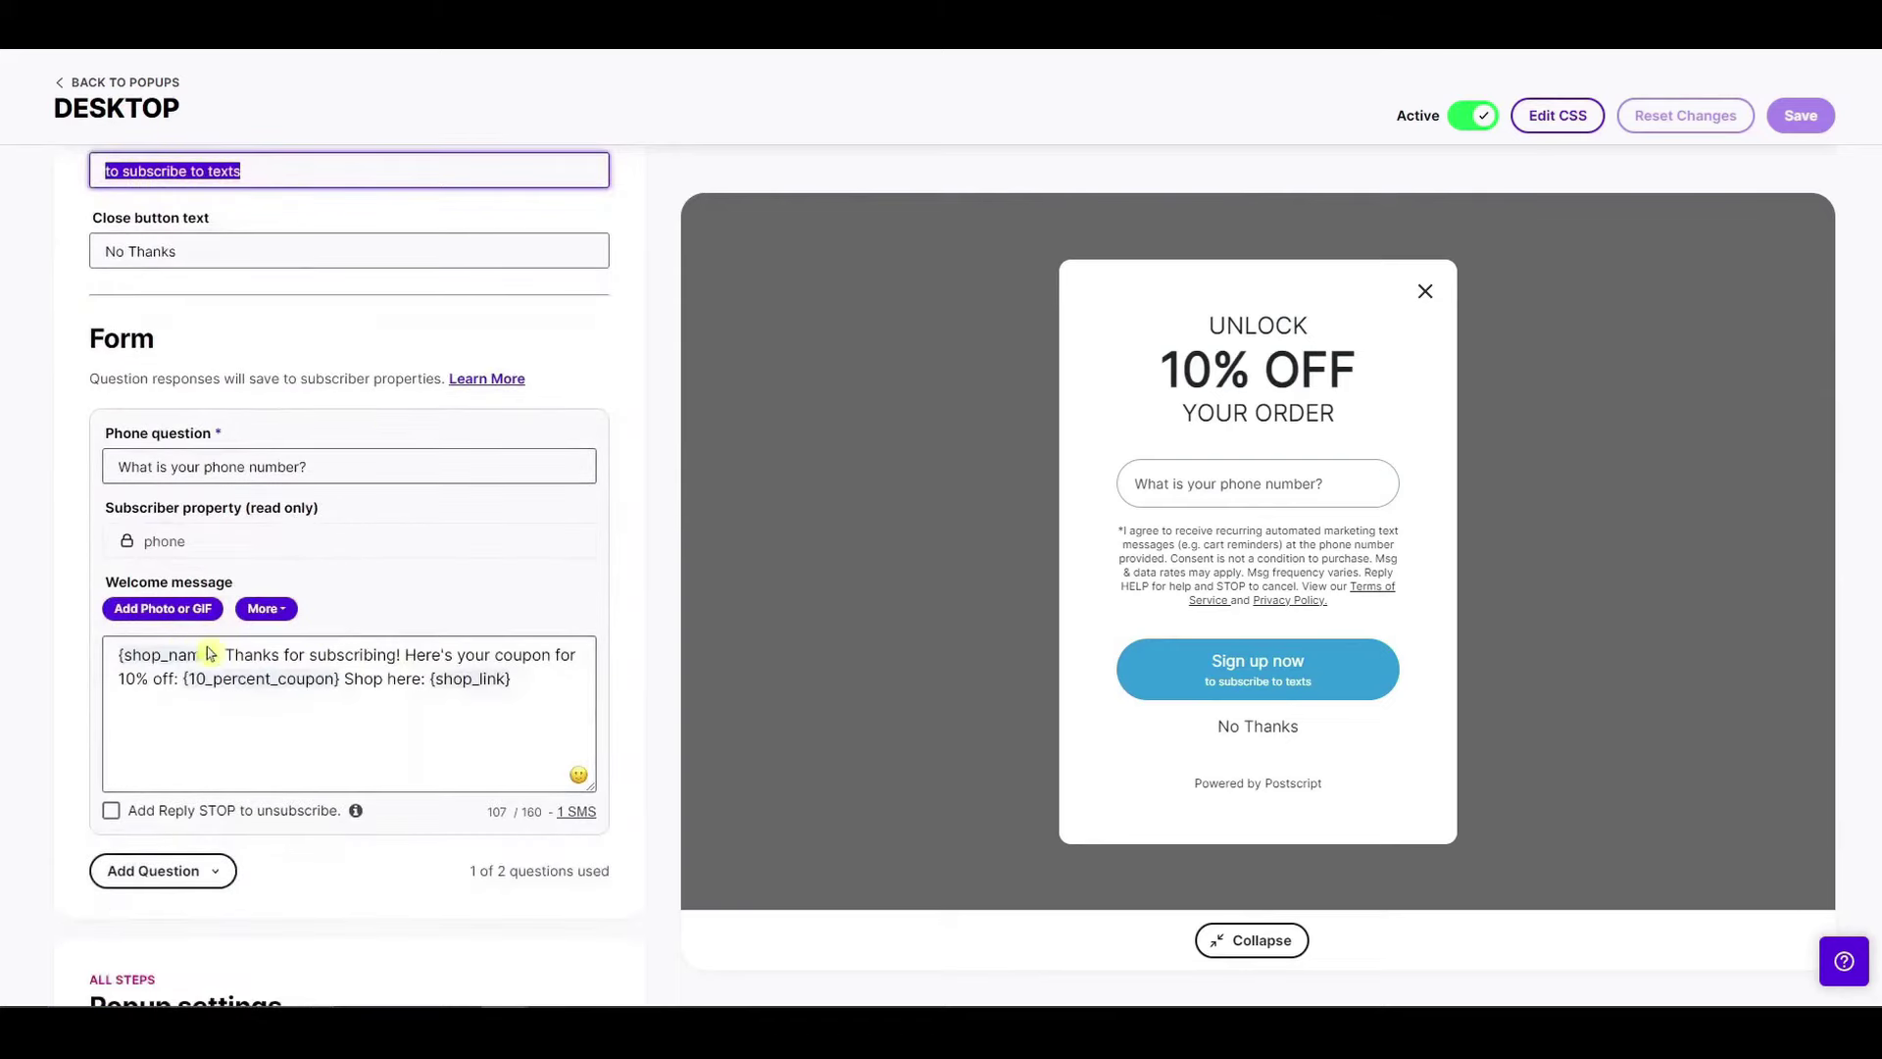
{"action": "scroll", "coordinate": [287, 624], "scroll_direction": "down", "scroll_amount": 1}
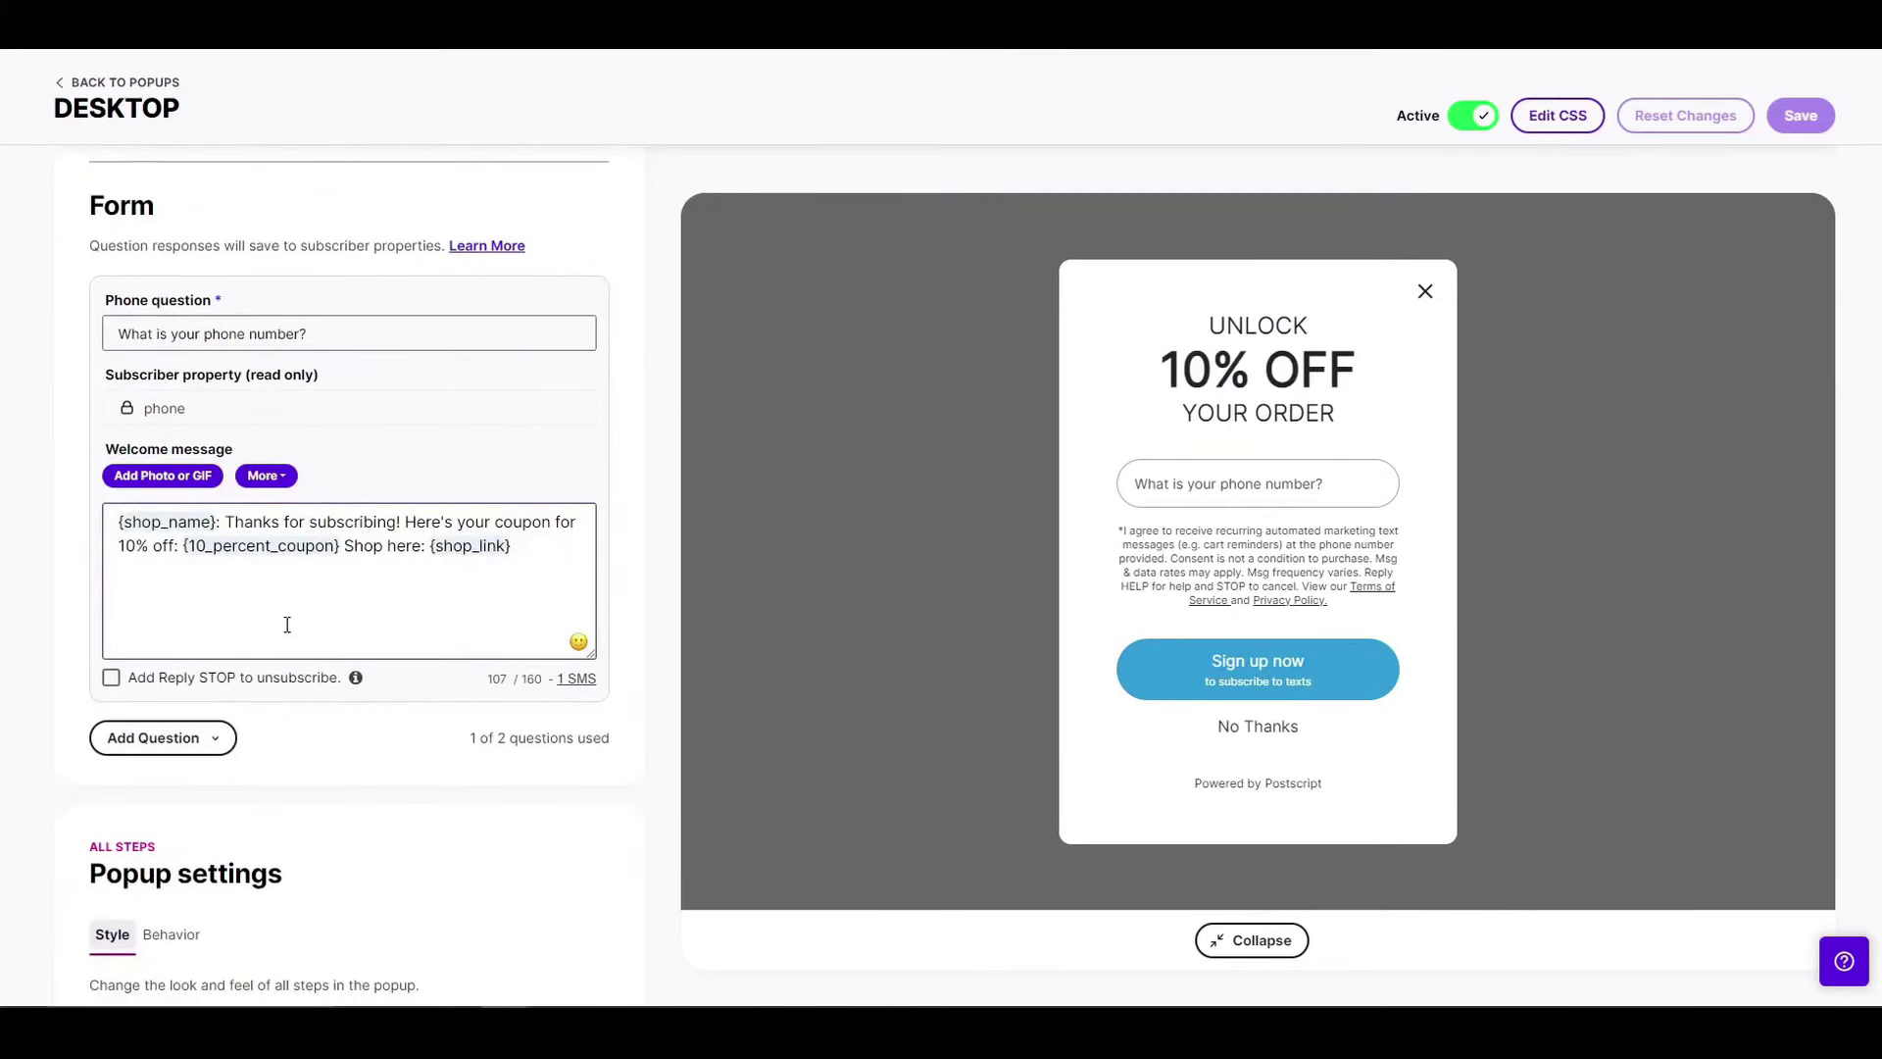
{"action": "left_click", "coordinate": [193, 735]}
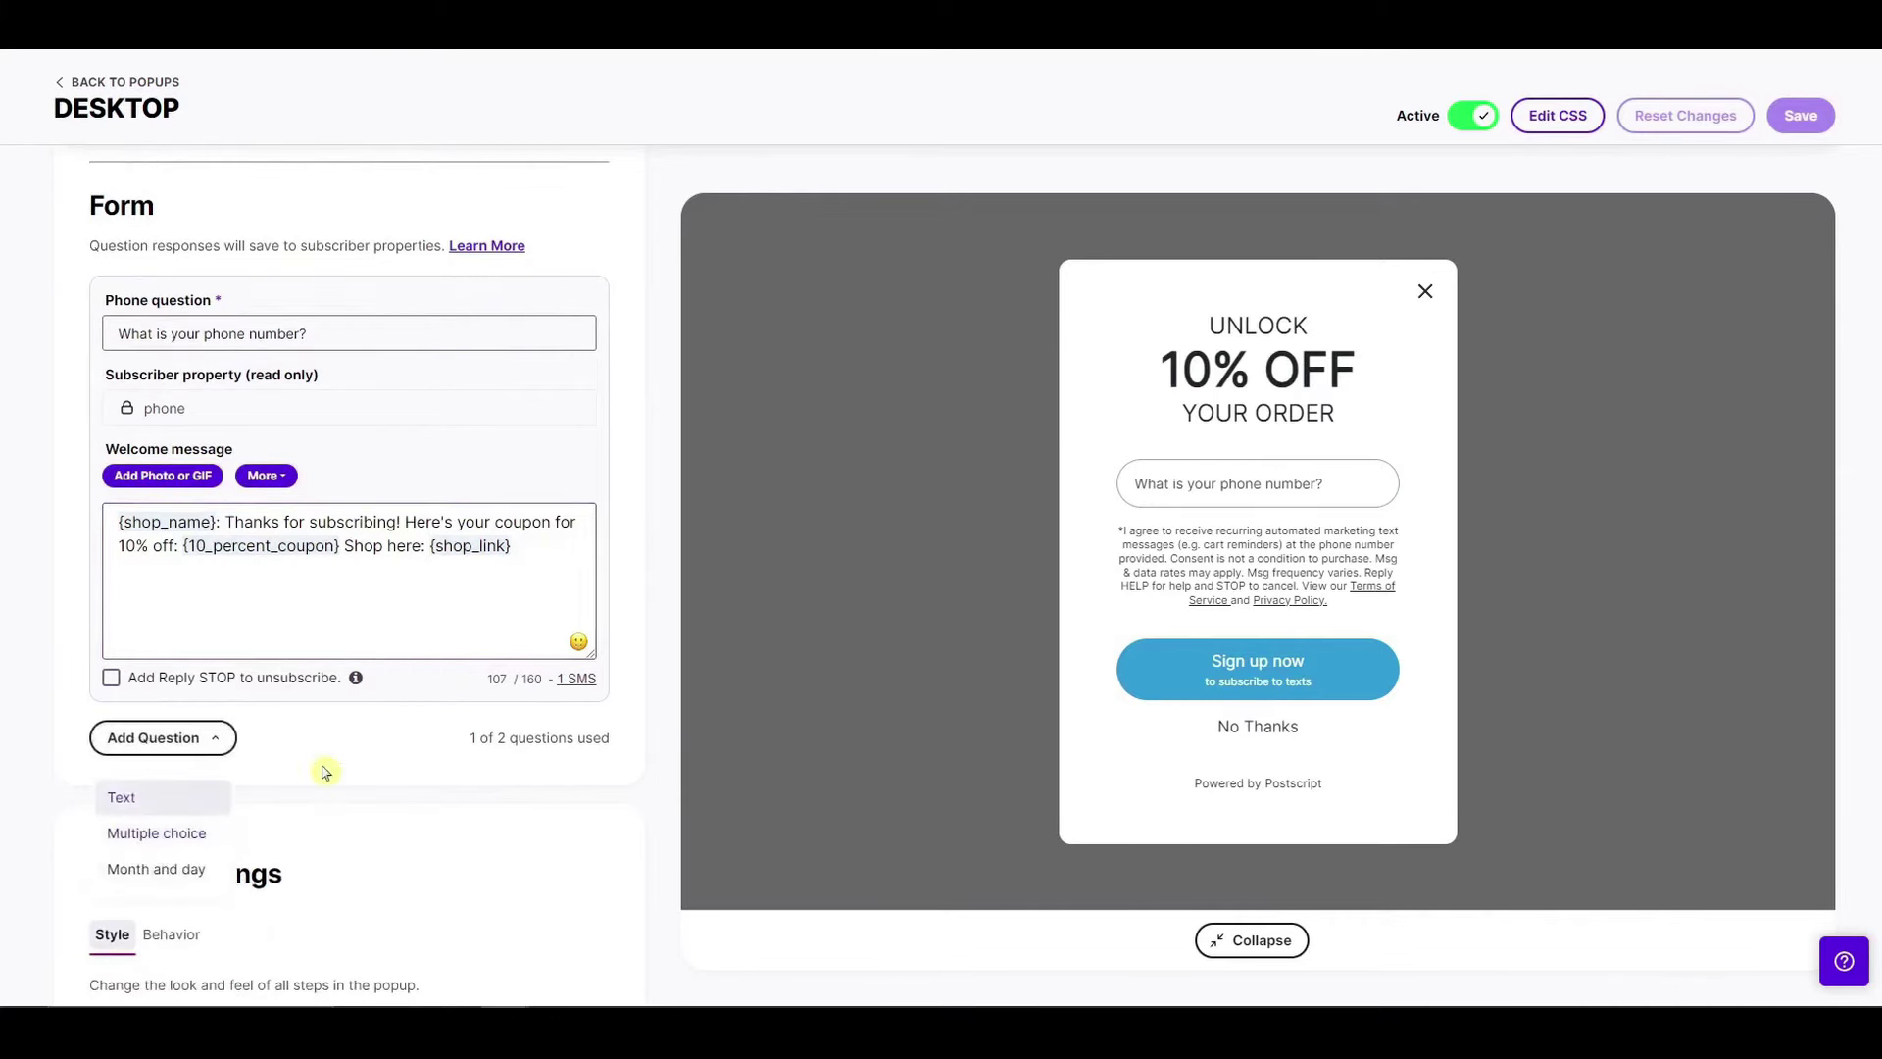
{"action": "left_click", "coordinate": [353, 743]}
{"action": "scroll", "coordinate": [385, 684], "scroll_direction": "down", "scroll_amount": 1}
{"action": "scroll", "coordinate": [390, 652], "scroll_direction": "down", "scroll_amount": 3}
{"action": "scroll", "coordinate": [339, 647], "scroll_direction": "down", "scroll_amount": 1}
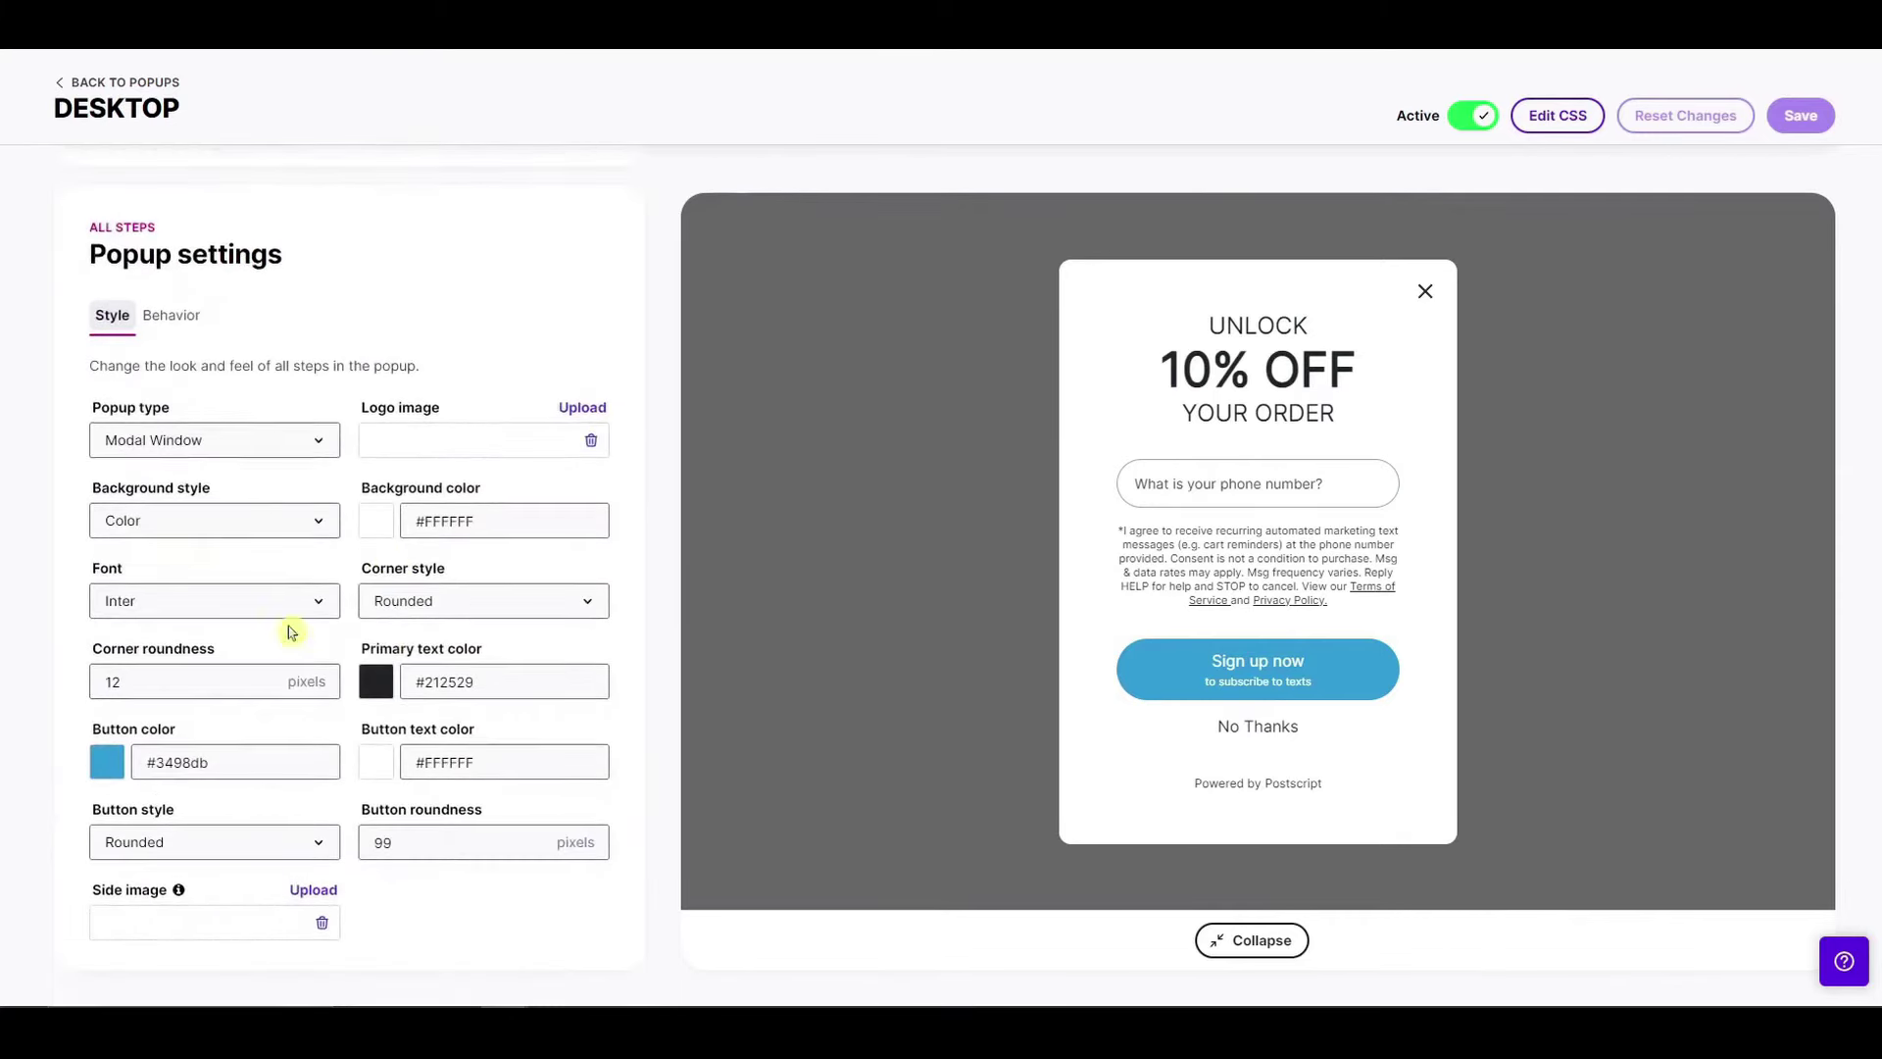
Keep the popup as a modal, with IBM Plex Sans font and square corners.
{"action": "left_click", "coordinate": [206, 440]}
{"action": "left_click", "coordinate": [141, 529]}
{"action": "left_click", "coordinate": [185, 521]}
{"action": "left_click", "coordinate": [161, 576]}
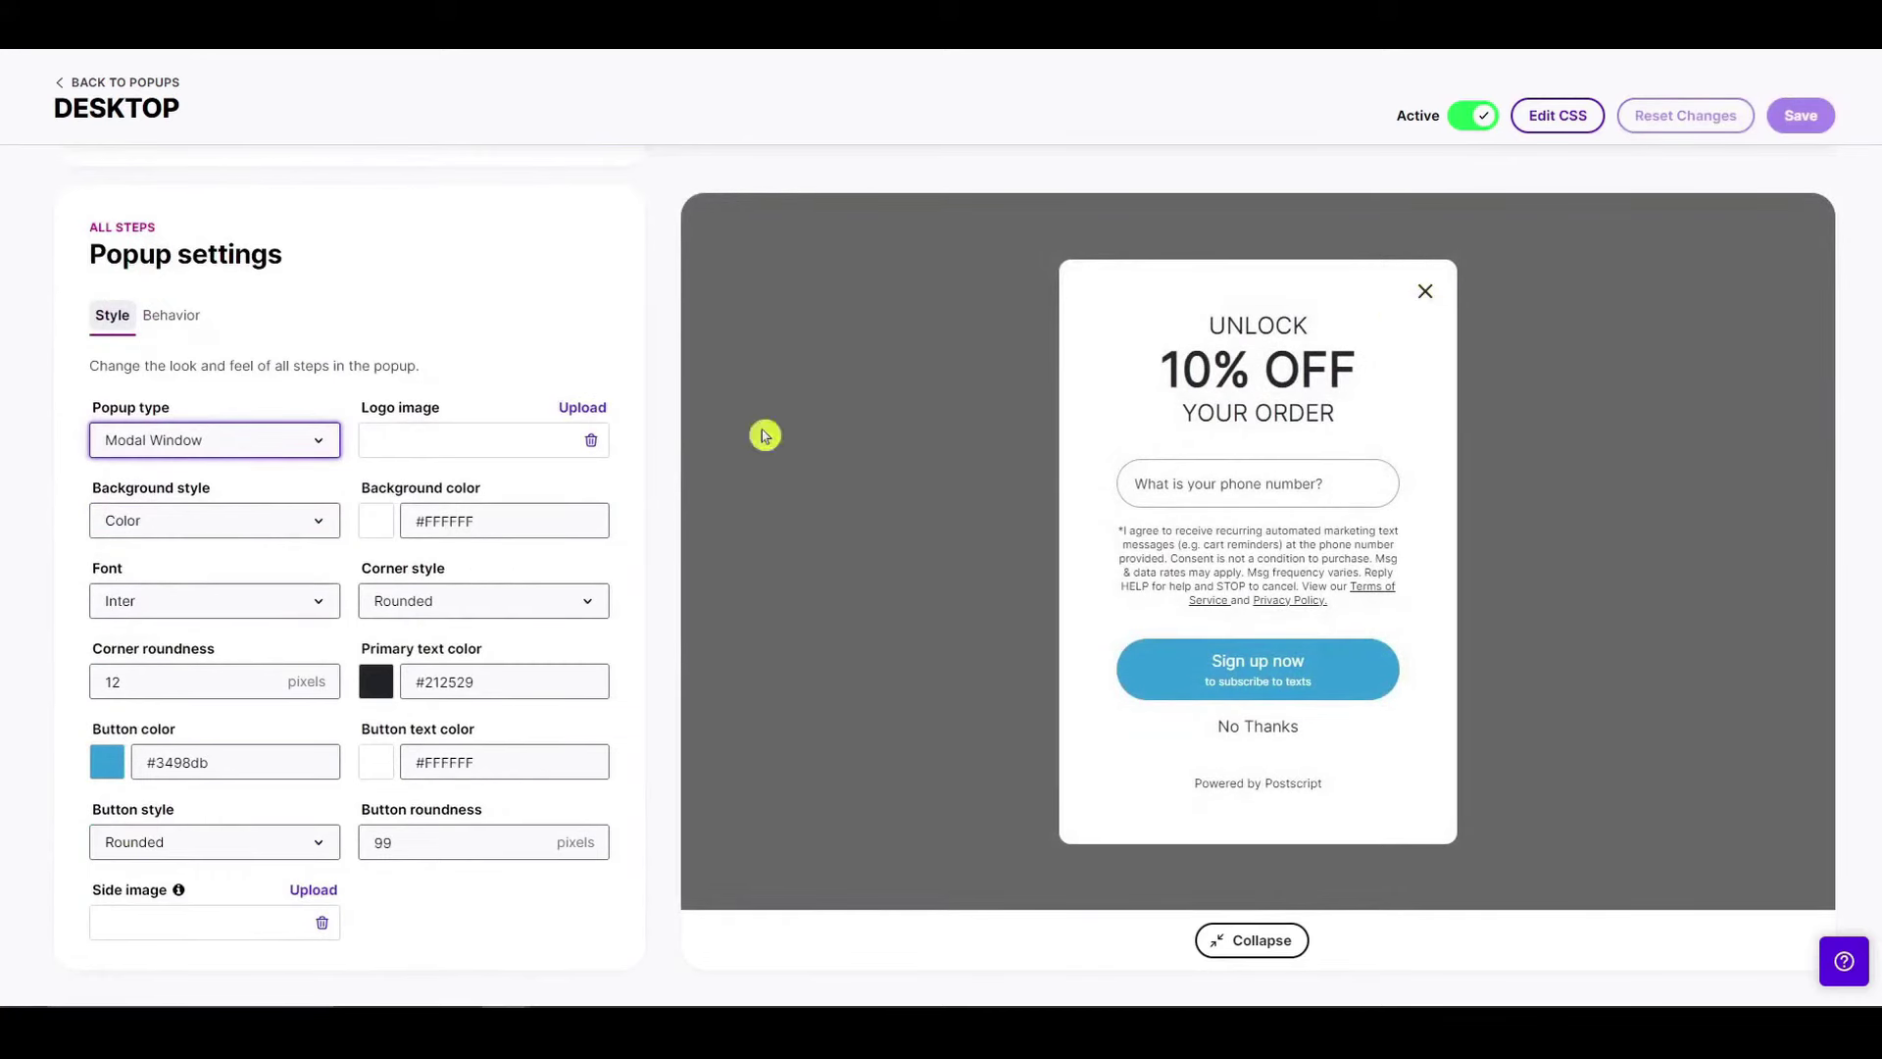
{"action": "left_click", "coordinate": [220, 601]}
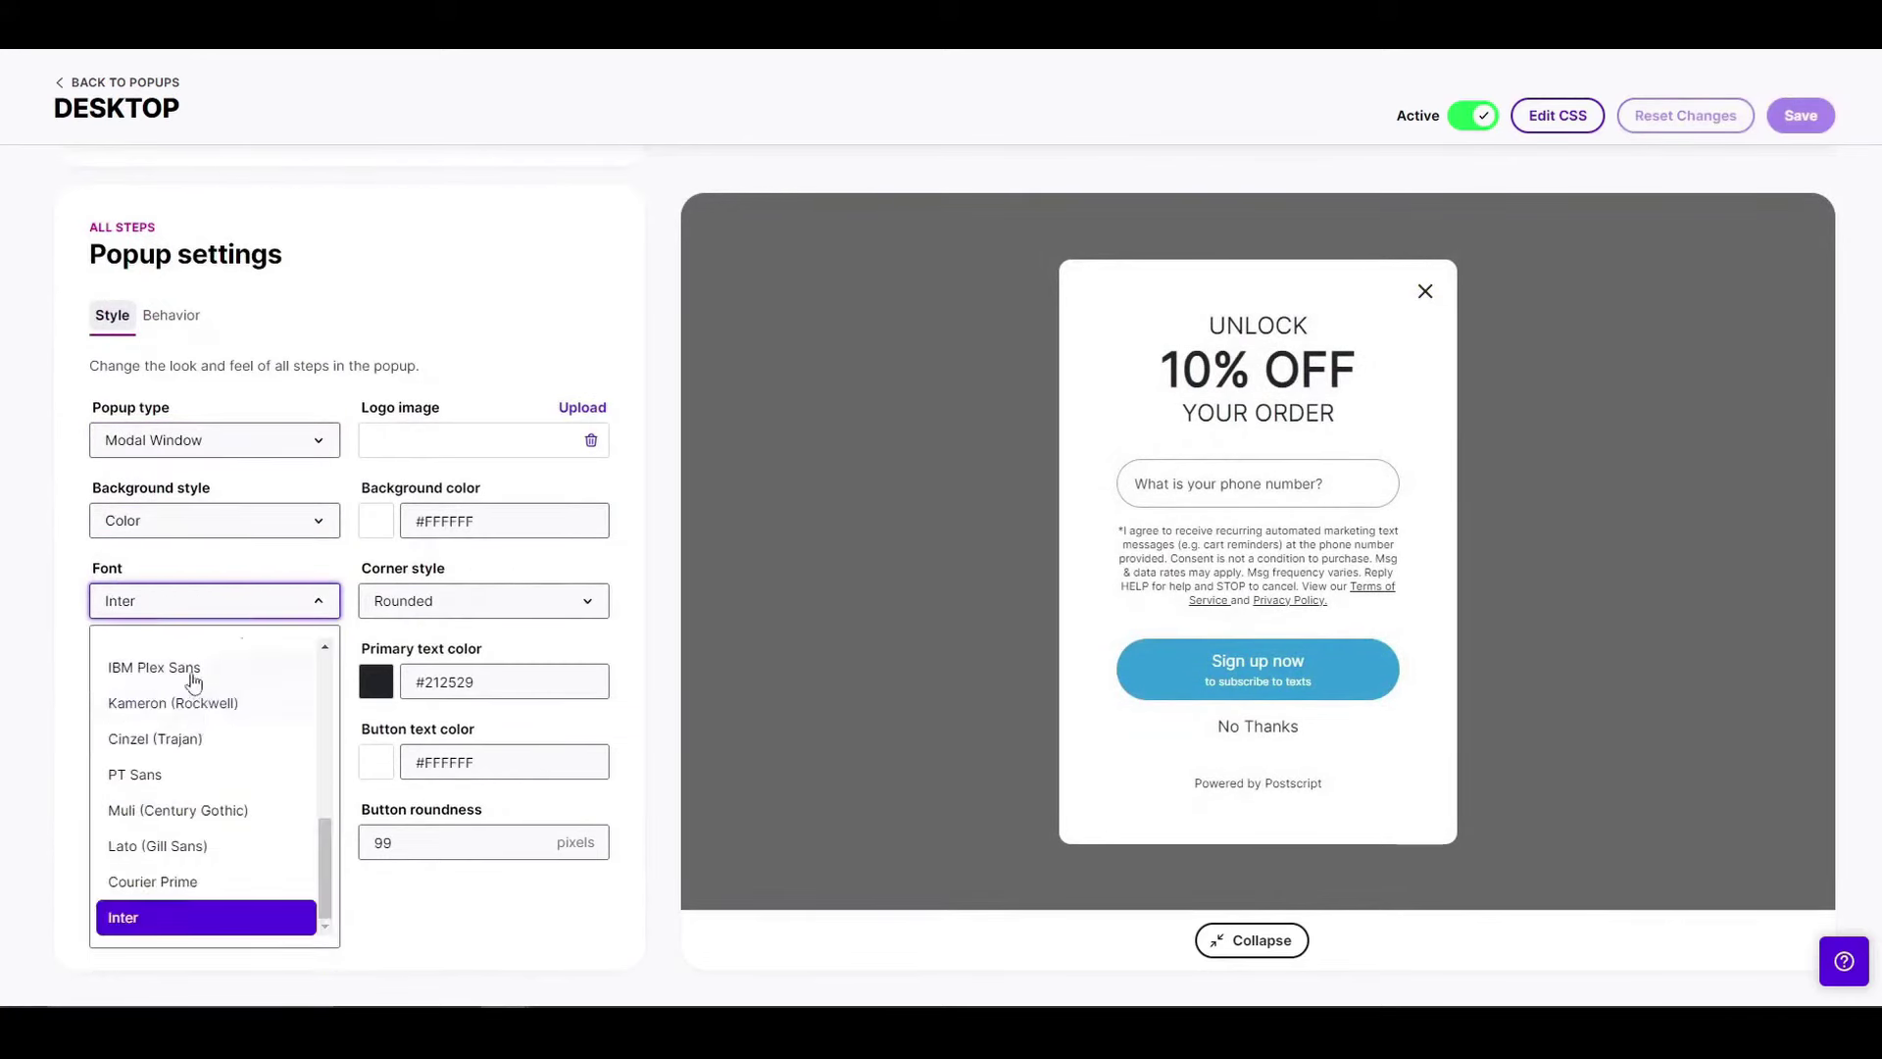
{"action": "left_click", "coordinate": [193, 672]}
{"action": "left_click", "coordinate": [421, 599]}
{"action": "left_click", "coordinate": [427, 654]}
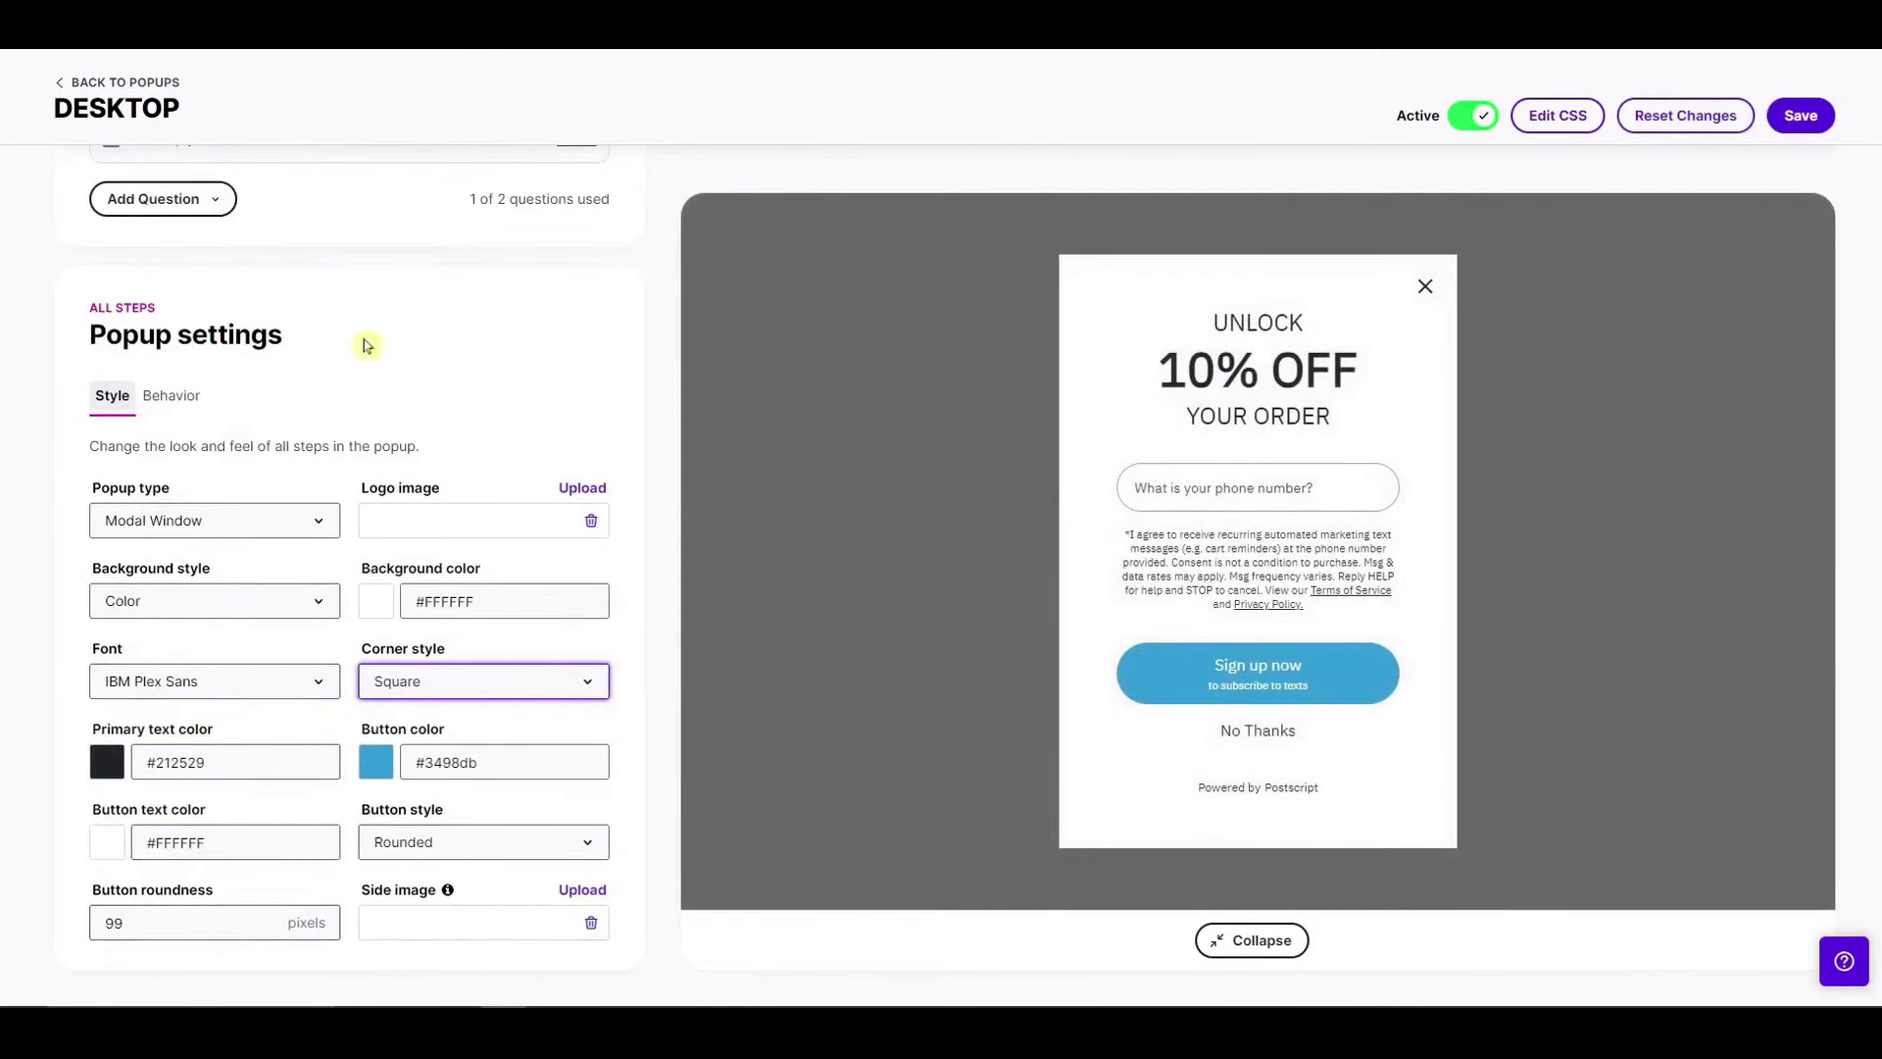
Check the behavior settings' country targeting and time-delay trigger, then go back to Popups.
{"action": "left_click", "coordinate": [162, 409]}
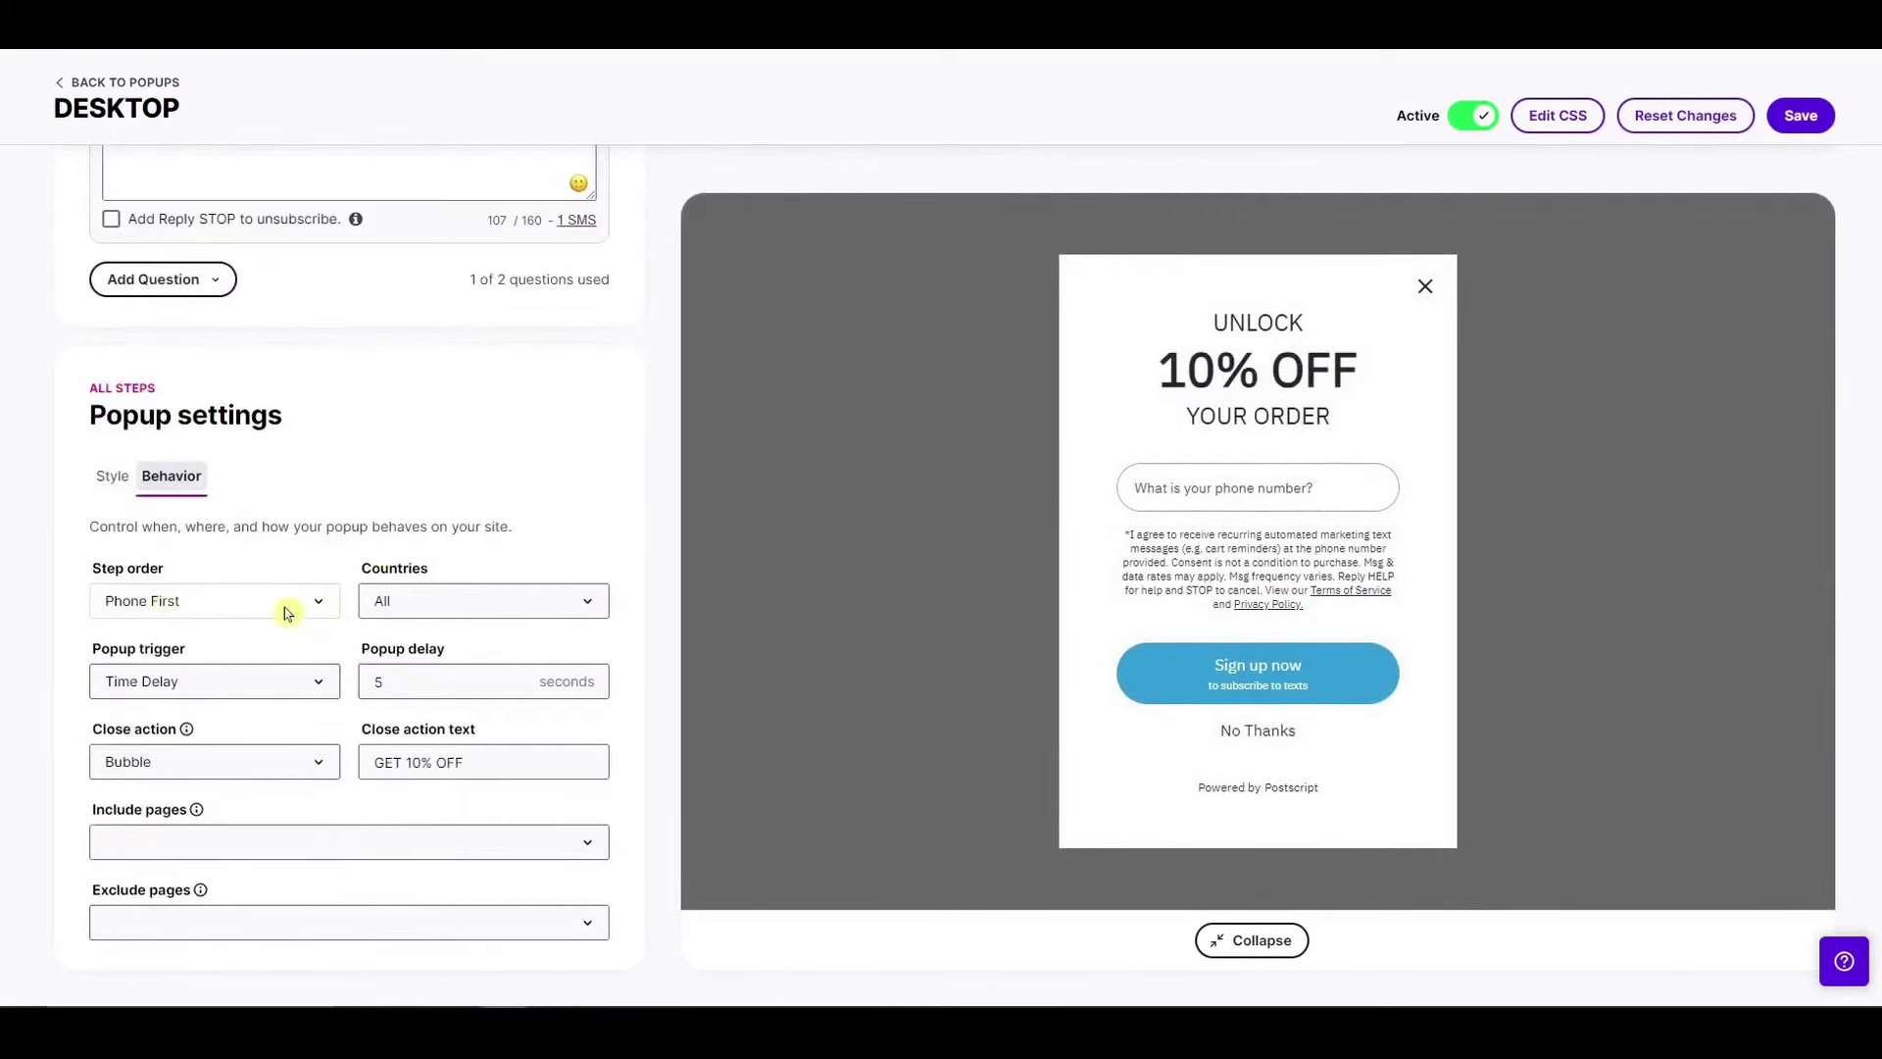
{"action": "left_click", "coordinate": [432, 601]}
{"action": "left_click", "coordinate": [433, 602]}
{"action": "left_click", "coordinate": [210, 691]}
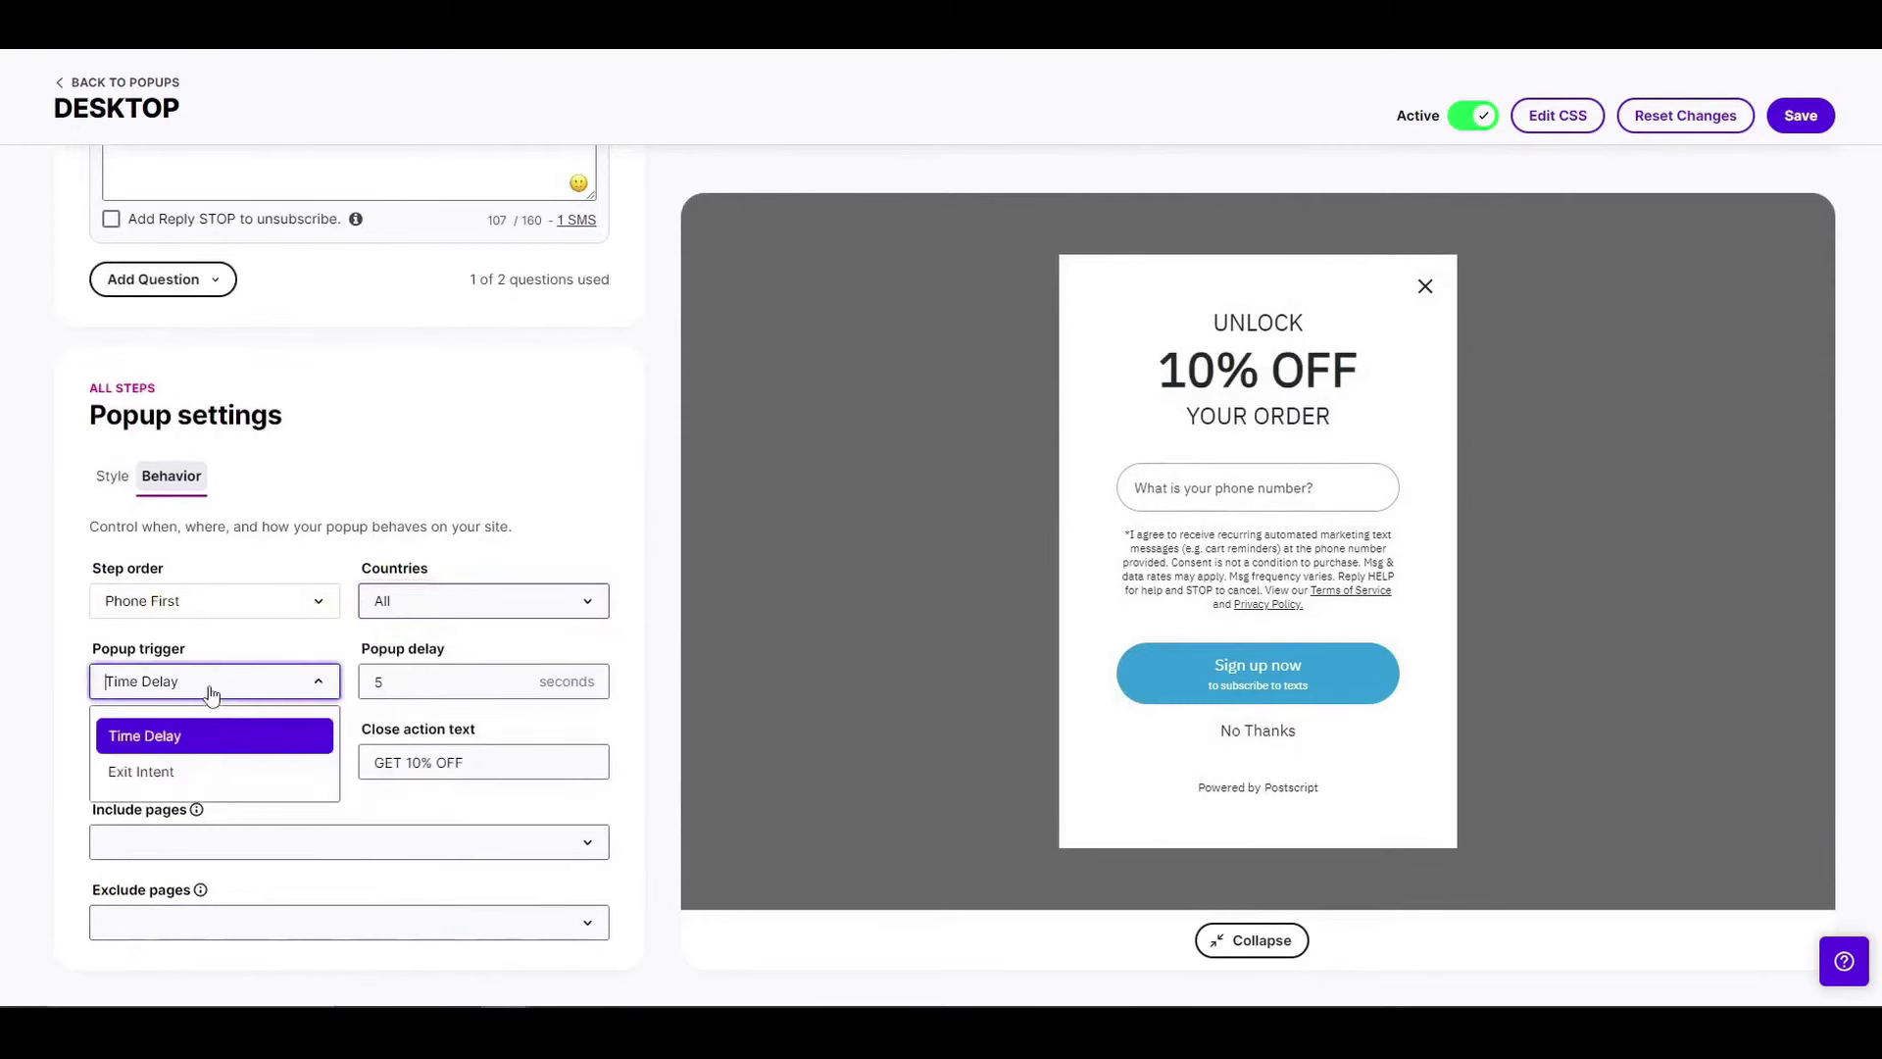
{"action": "left_click", "coordinate": [211, 694]}
{"action": "left_click", "coordinate": [410, 680]}
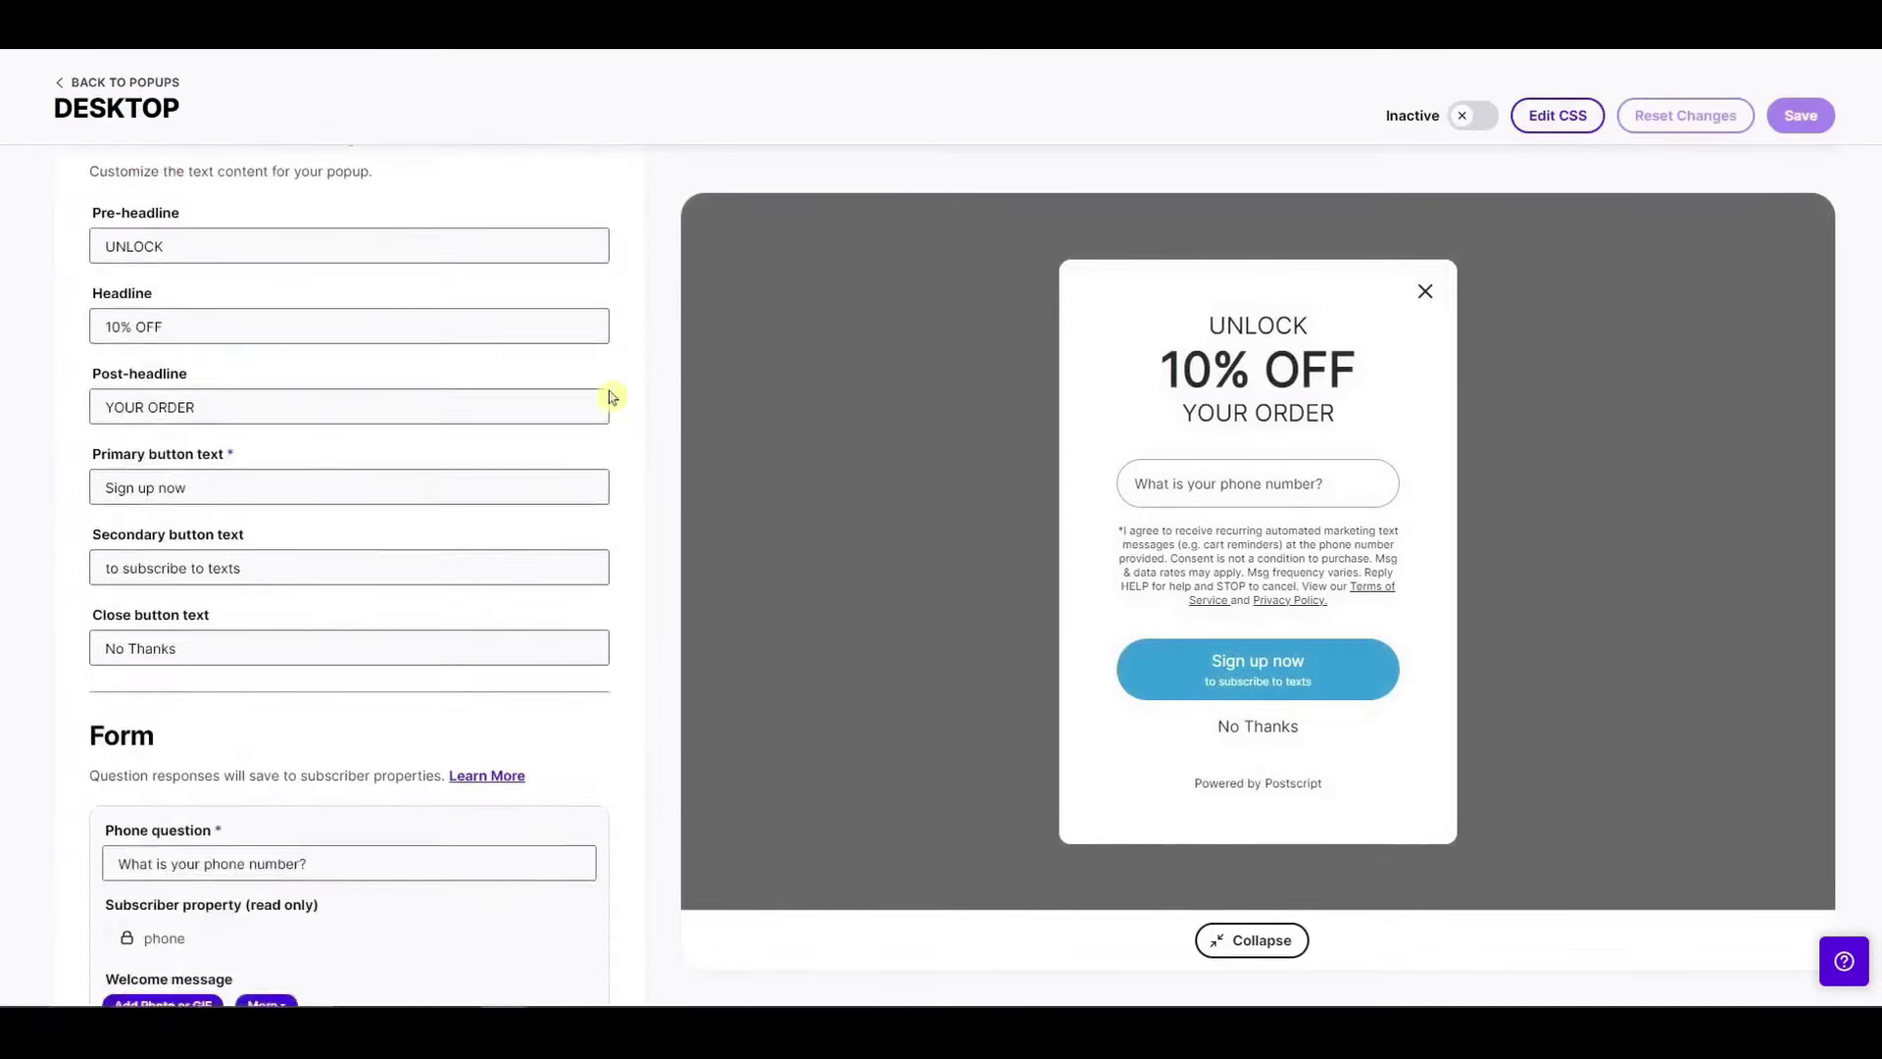
{"action": "scroll", "coordinate": [609, 398], "scroll_direction": "down", "scroll_amount": 5}
{"action": "scroll", "coordinate": [597, 391], "scroll_direction": "up", "scroll_amount": 1}
{"action": "left_click", "coordinate": [69, 77]}
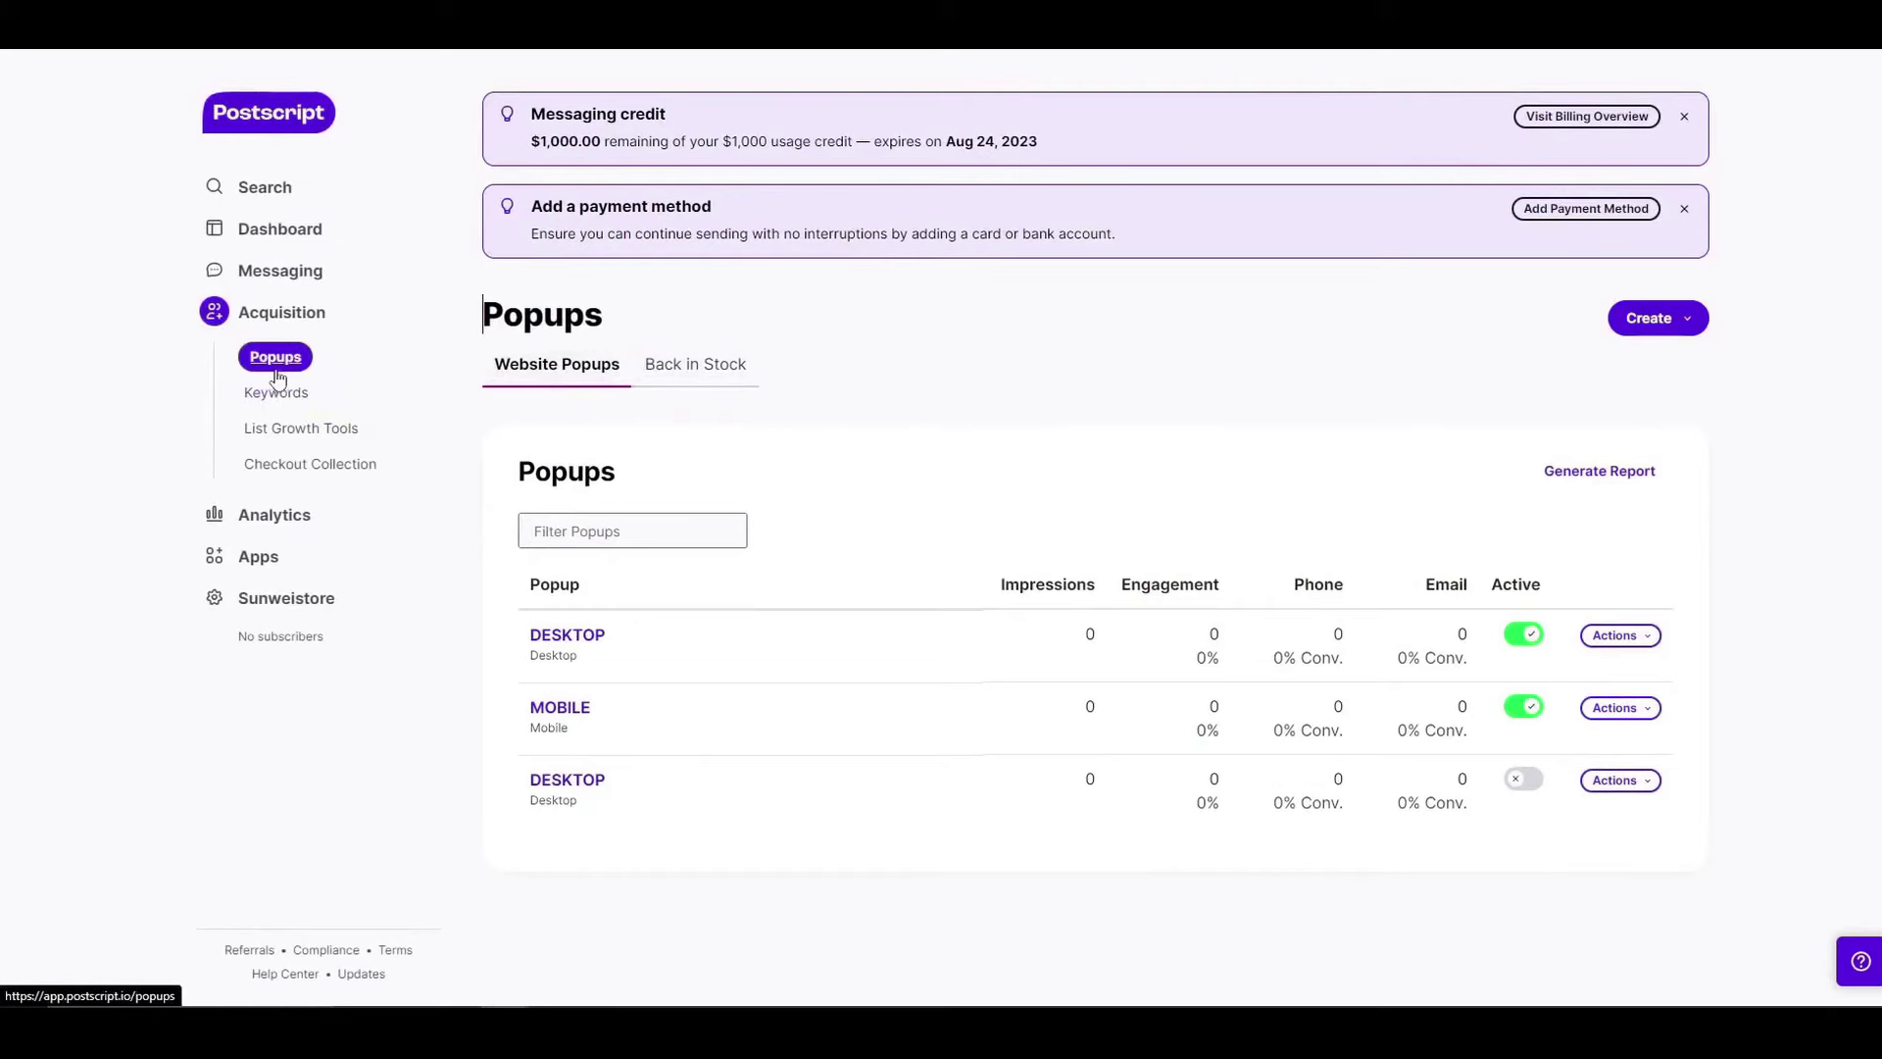
Preview the Back in Stock link, desktop banner and mobile banner, then open Keywords.
{"action": "left_click", "coordinate": [695, 368]}
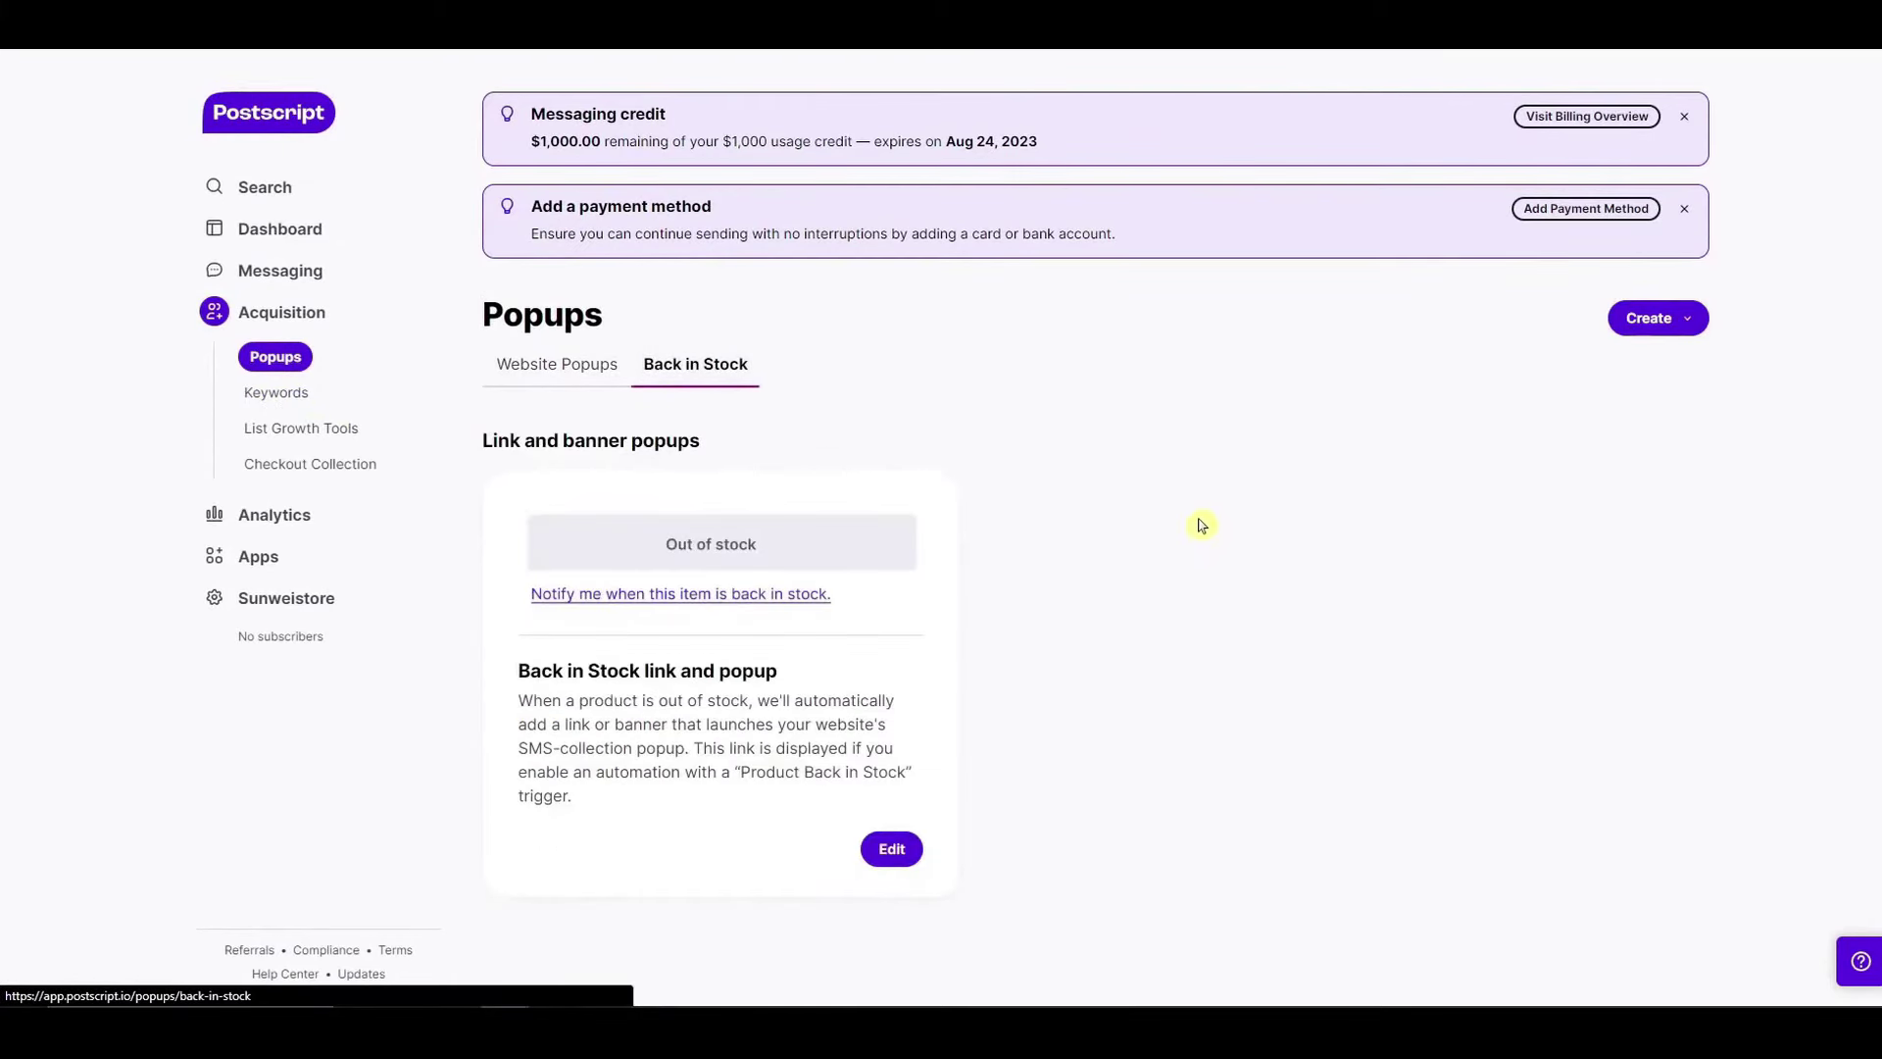
{"action": "left_click", "coordinate": [894, 849]}
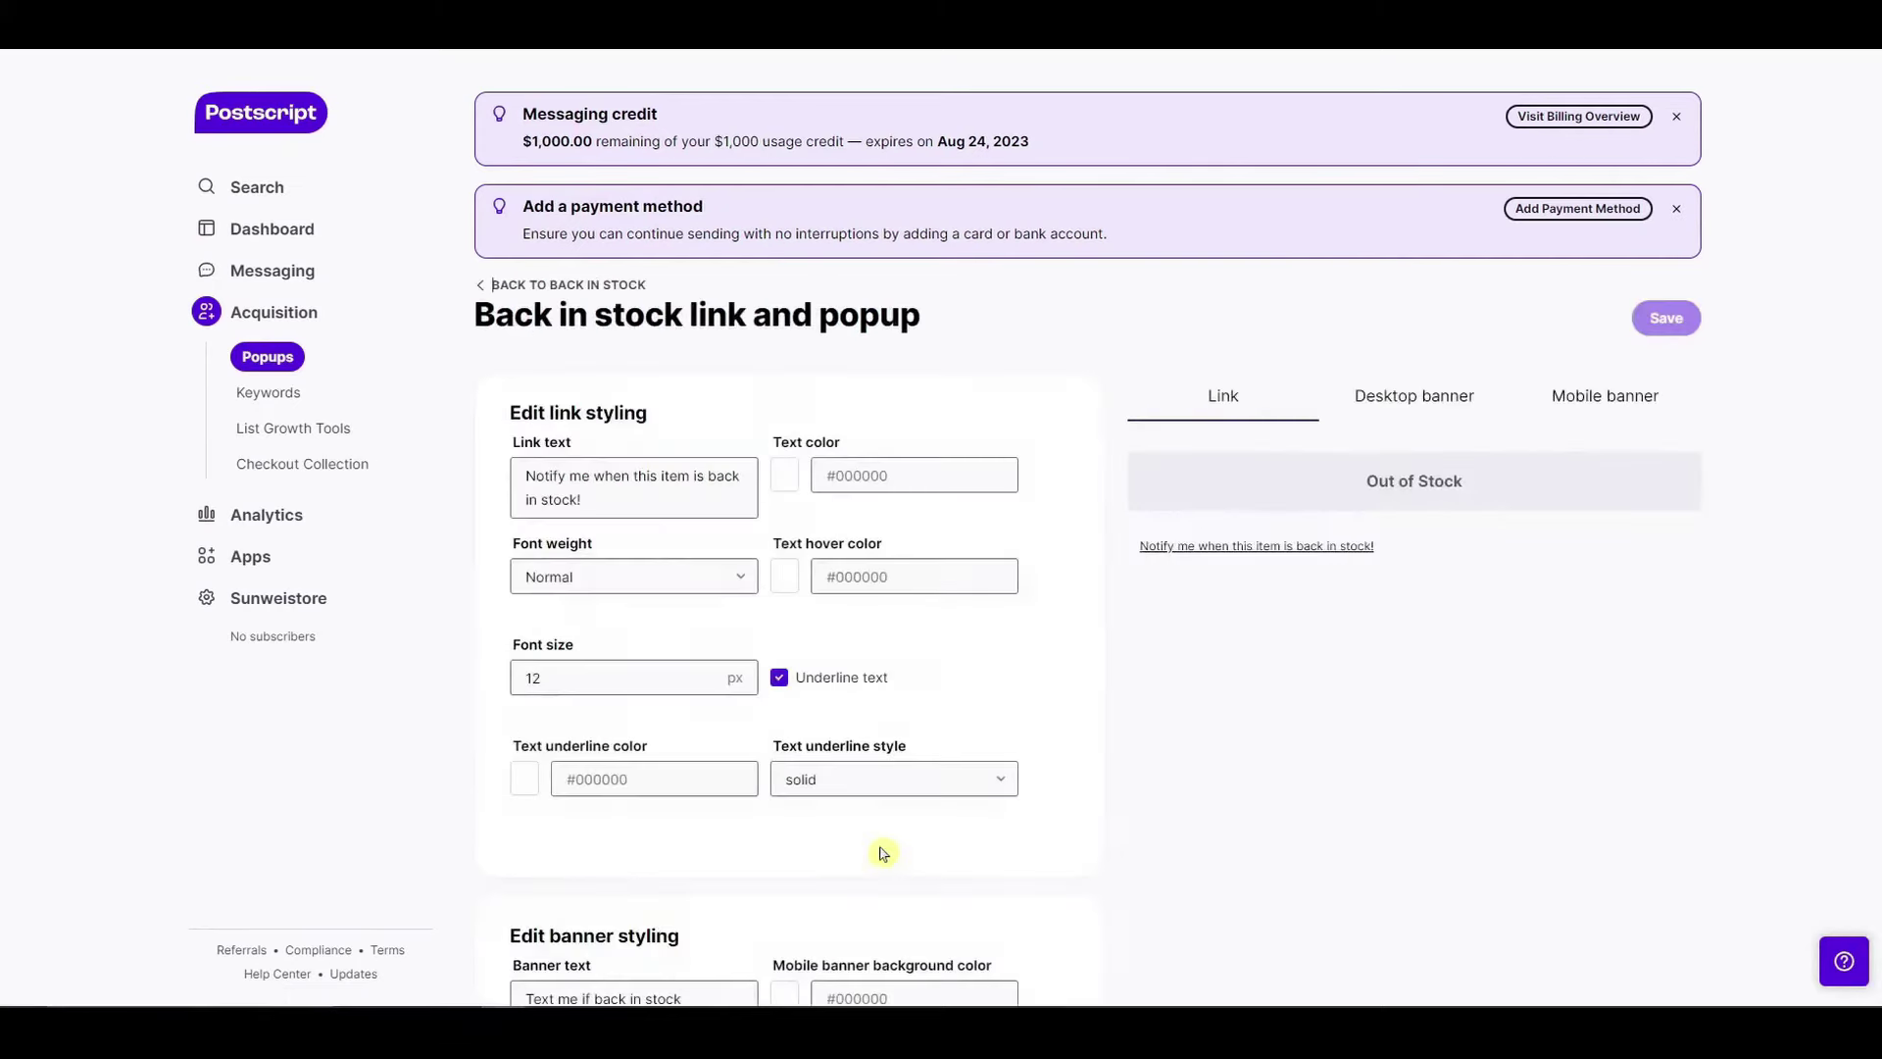
{"action": "scroll", "coordinate": [833, 814], "scroll_direction": "down", "scroll_amount": 1}
{"action": "scroll", "coordinate": [832, 814], "scroll_direction": "down", "scroll_amount": 2}
{"action": "scroll", "coordinate": [819, 802], "scroll_direction": "up", "scroll_amount": 3}
{"action": "left_click", "coordinate": [1416, 316]}
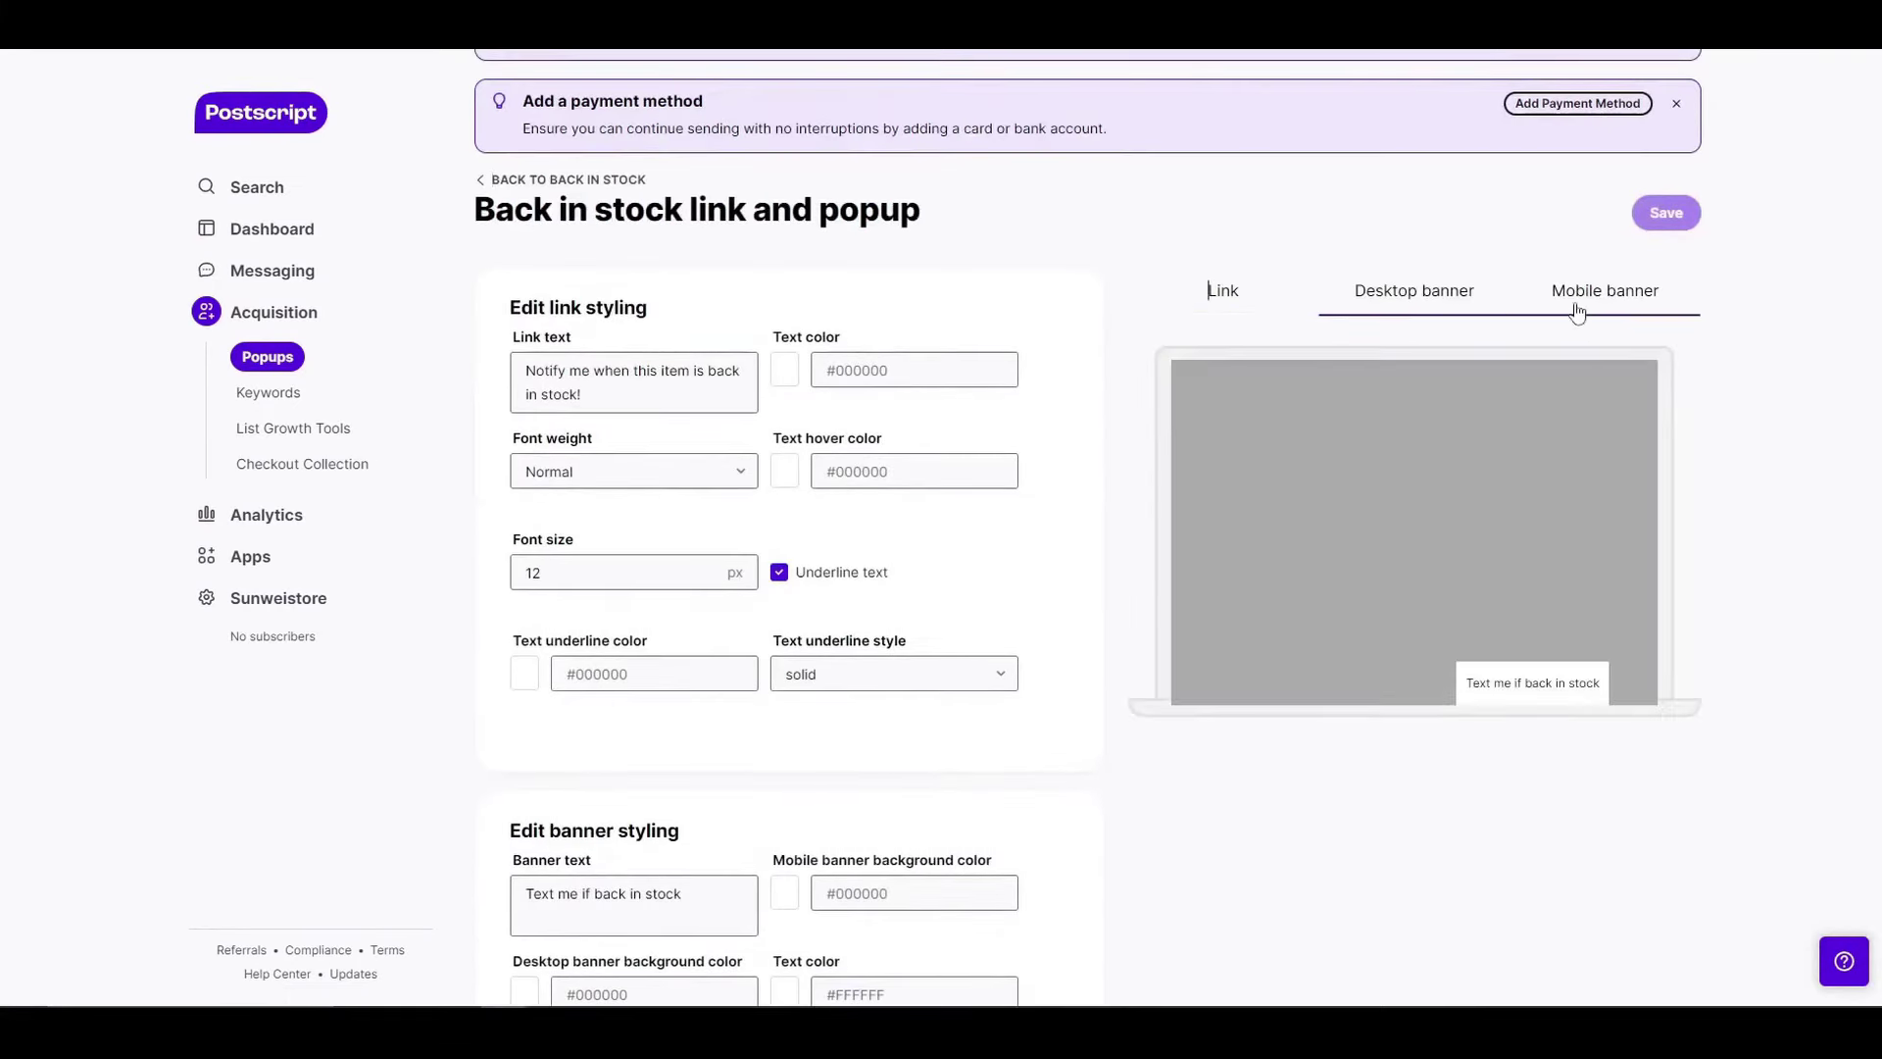
{"action": "left_click", "coordinate": [1571, 306]}
{"action": "left_click", "coordinate": [1227, 309]}
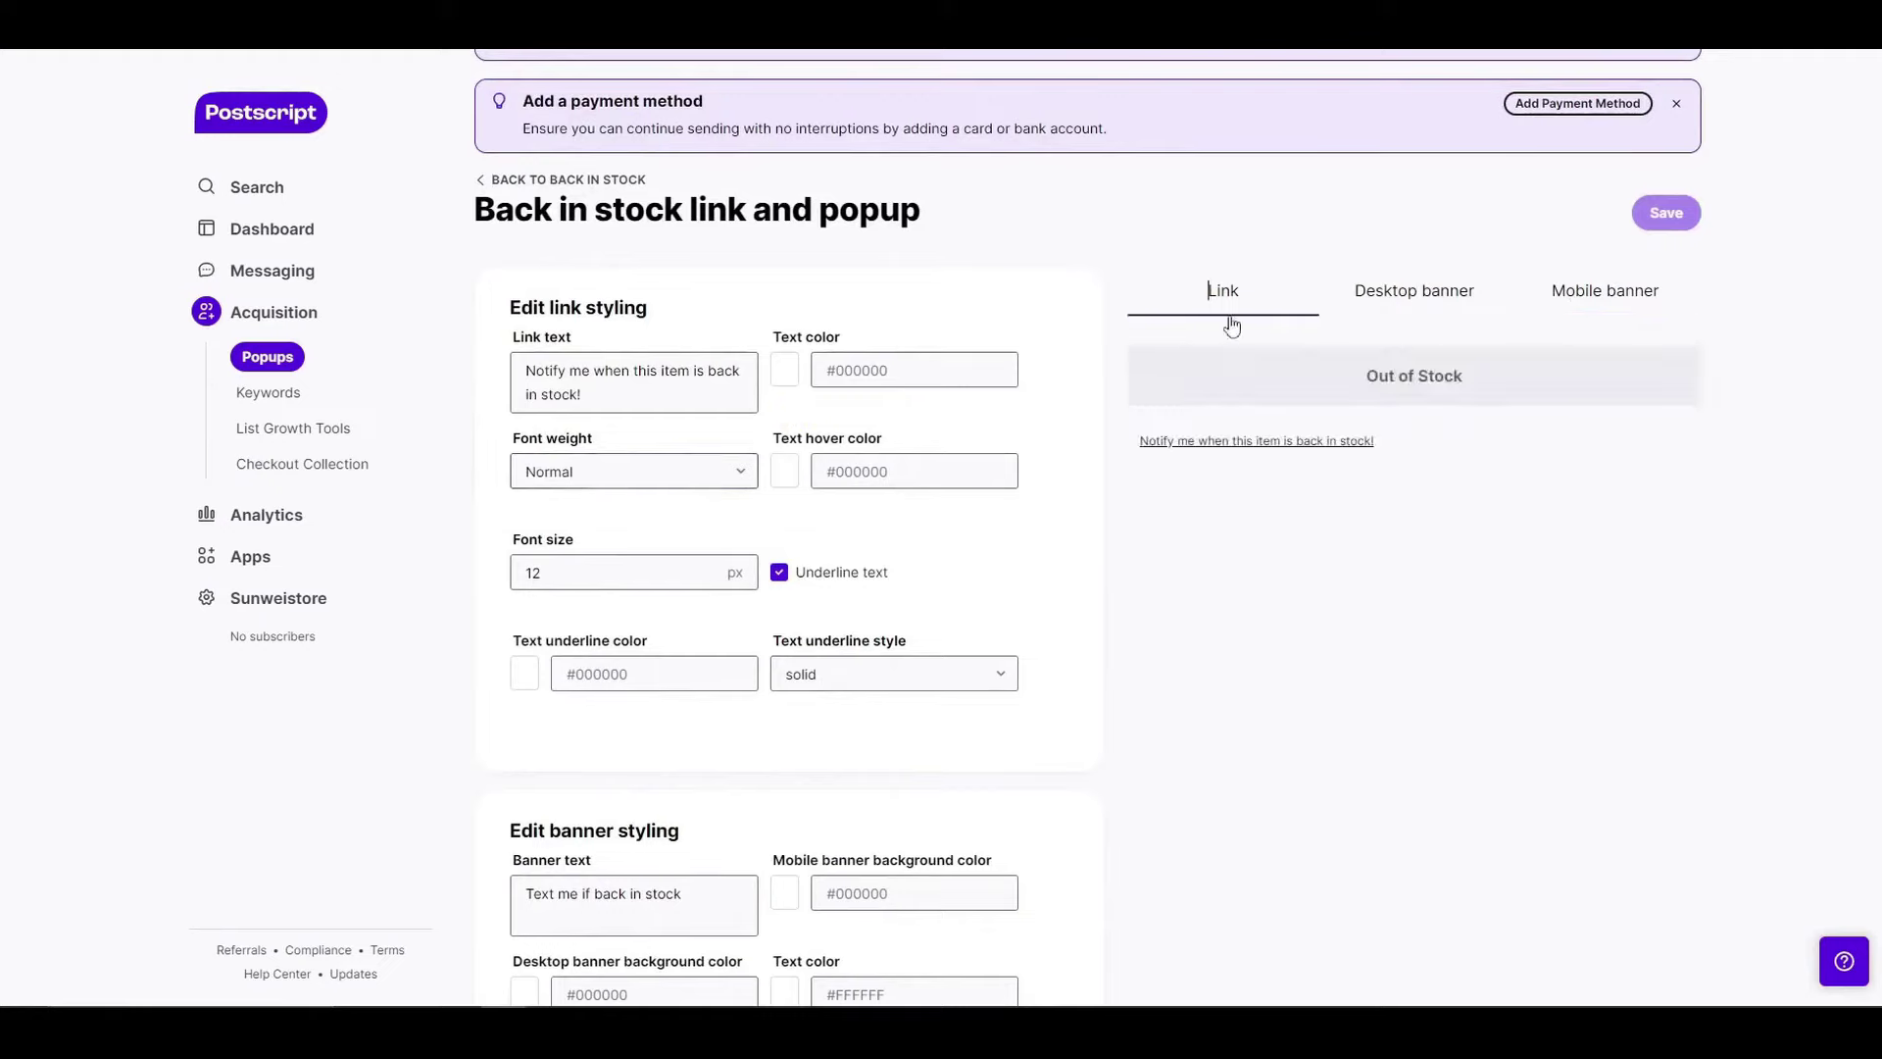
{"action": "scroll", "coordinate": [870, 467], "scroll_direction": "down", "scroll_amount": 2}
{"action": "scroll", "coordinate": [870, 466], "scroll_direction": "up", "scroll_amount": 2}
{"action": "left_click", "coordinate": [266, 392]}
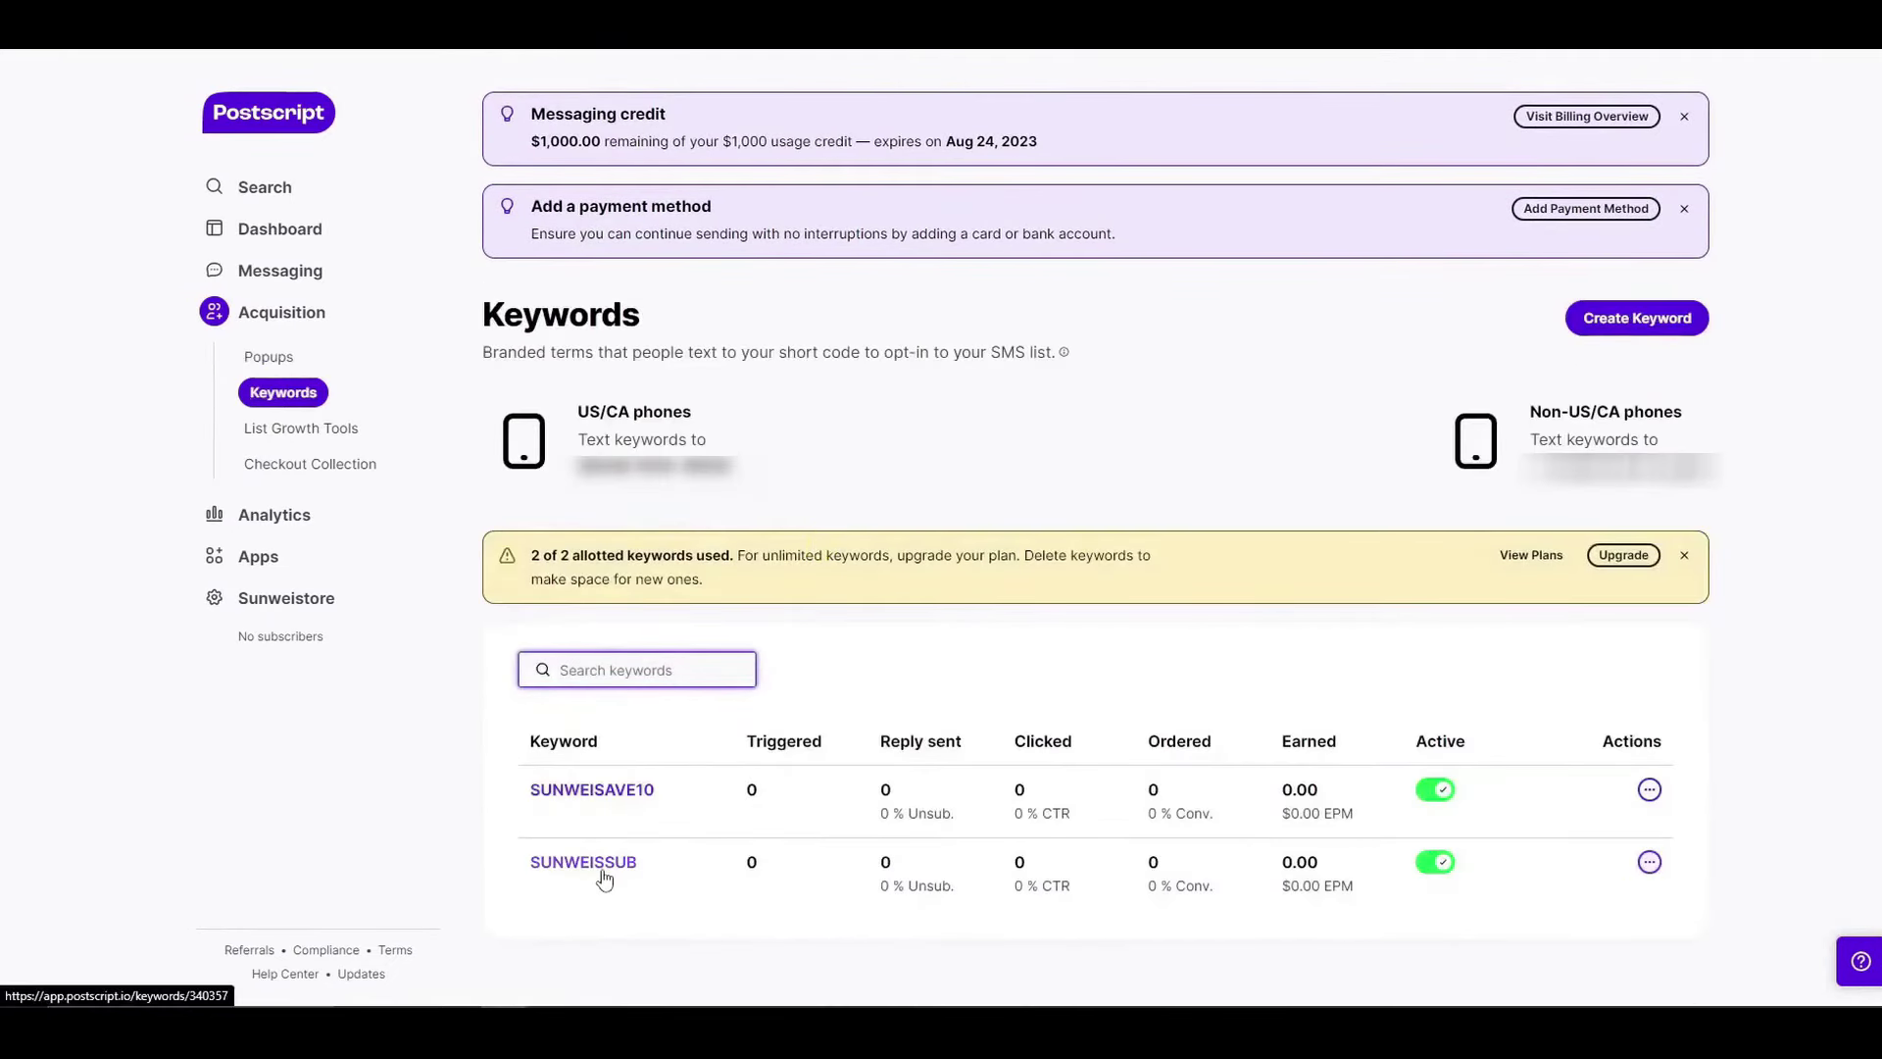
Open keyword SUNWEISAVE10, start a new Reply action, and cancel it.
{"action": "left_click", "coordinate": [1648, 790]}
{"action": "scroll", "coordinate": [793, 543], "scroll_direction": "down", "scroll_amount": 4}
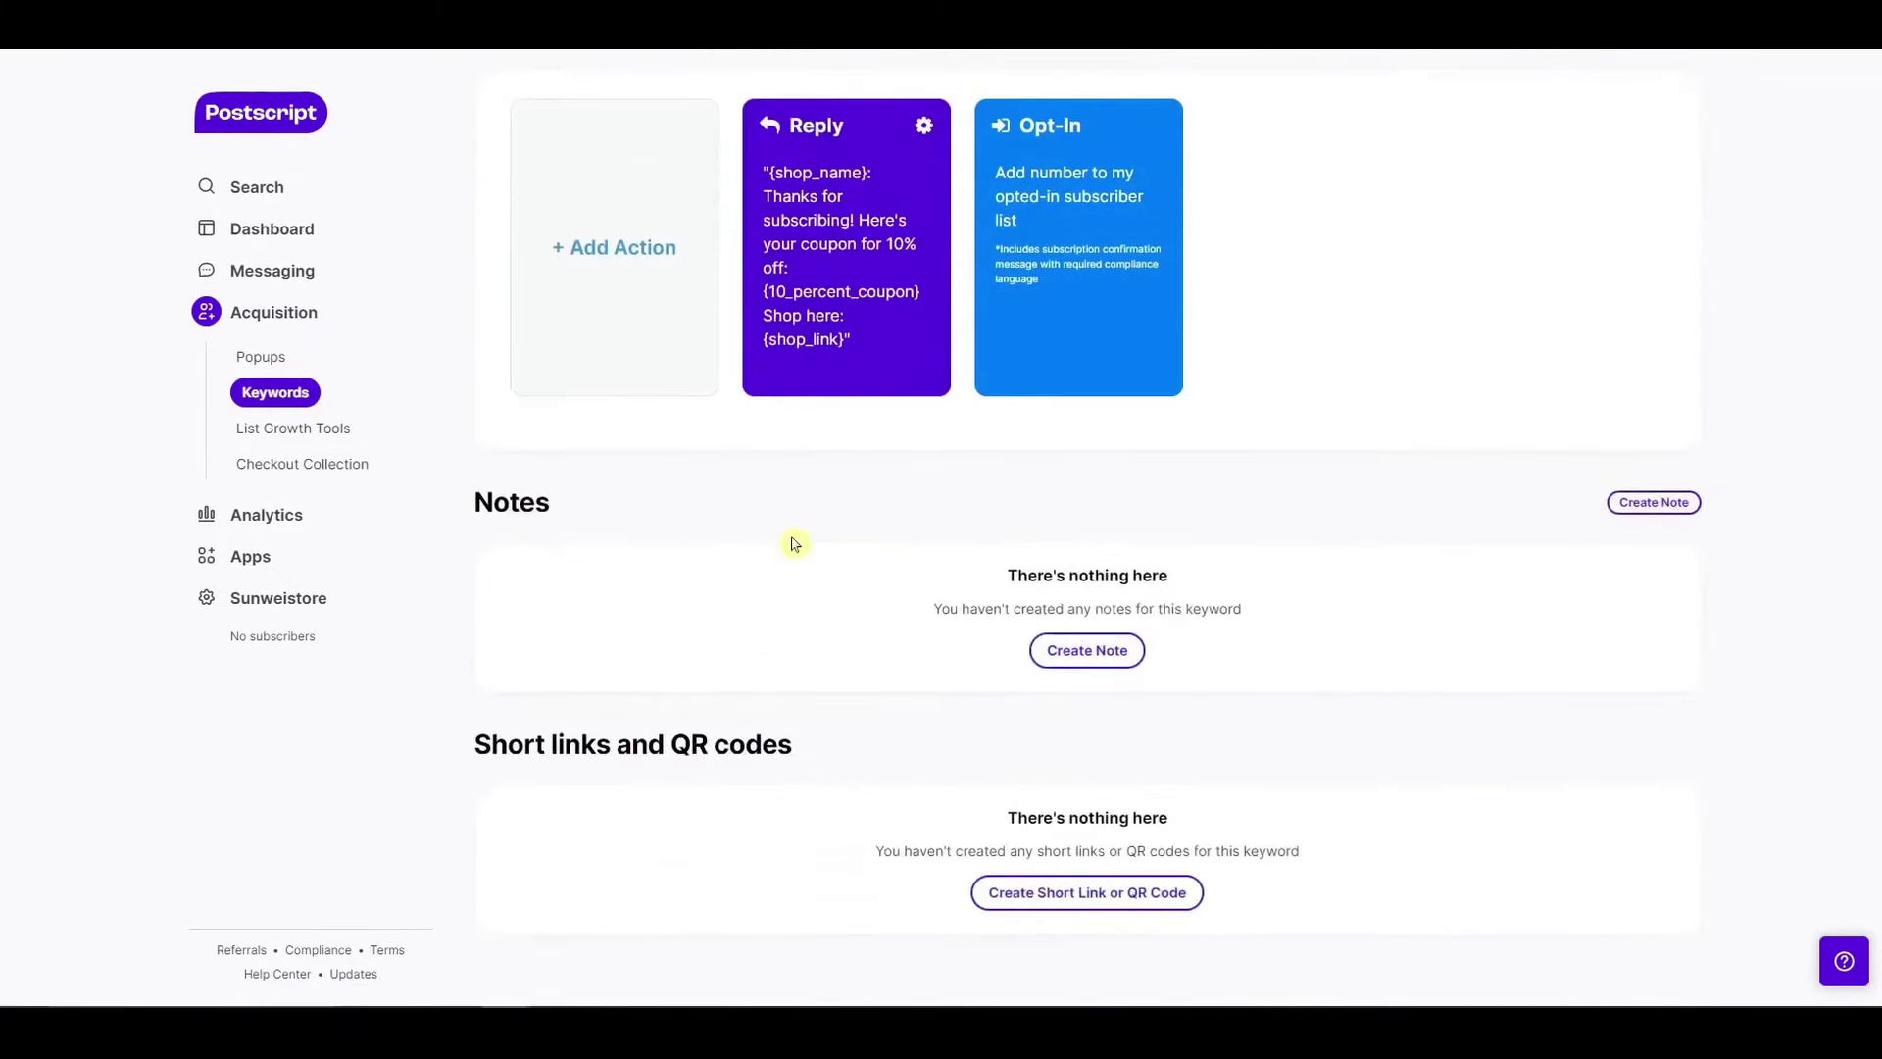
{"action": "scroll", "coordinate": [794, 542], "scroll_direction": "up", "scroll_amount": 3}
{"action": "scroll", "coordinate": [1503, 466], "scroll_direction": "up", "scroll_amount": 1}
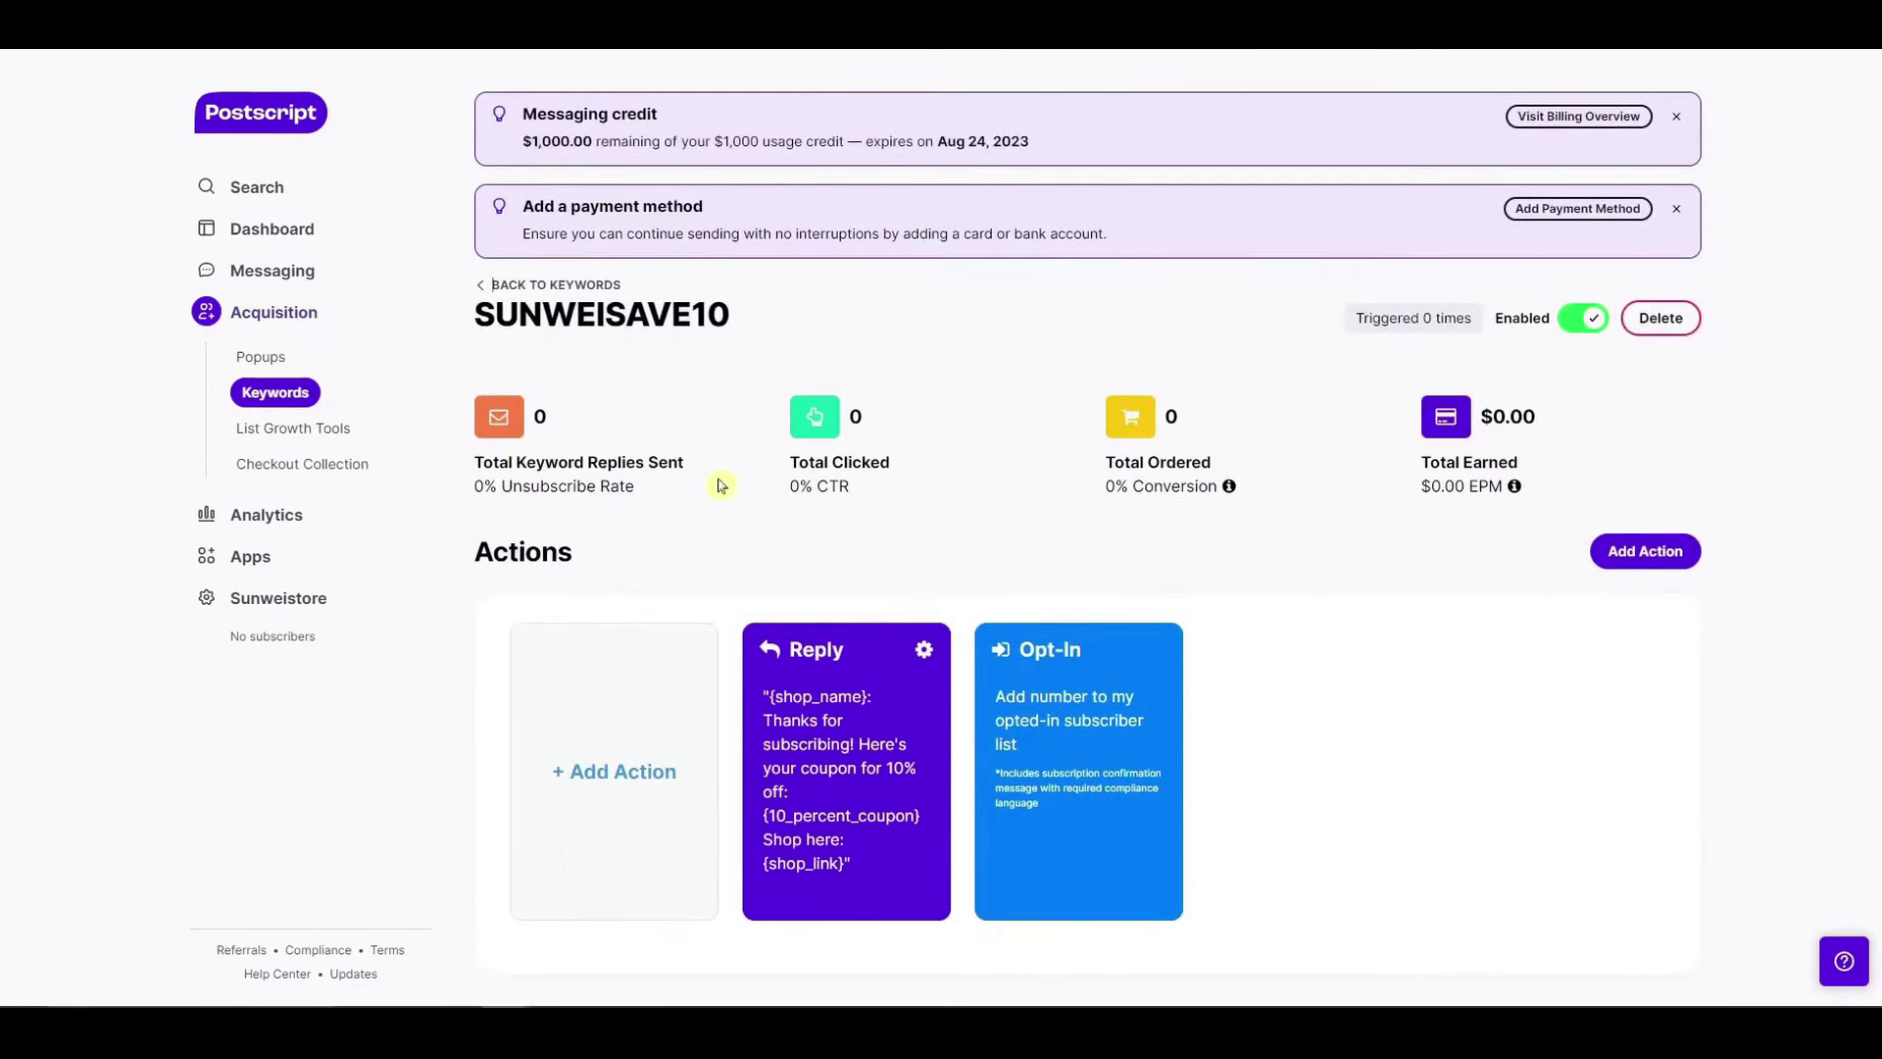
{"action": "scroll", "coordinate": [720, 486], "scroll_direction": "down", "scroll_amount": 2}
{"action": "scroll", "coordinate": [941, 471], "scroll_direction": "up", "scroll_amount": 2}
{"action": "scroll", "coordinate": [1009, 559], "scroll_direction": "down", "scroll_amount": 2}
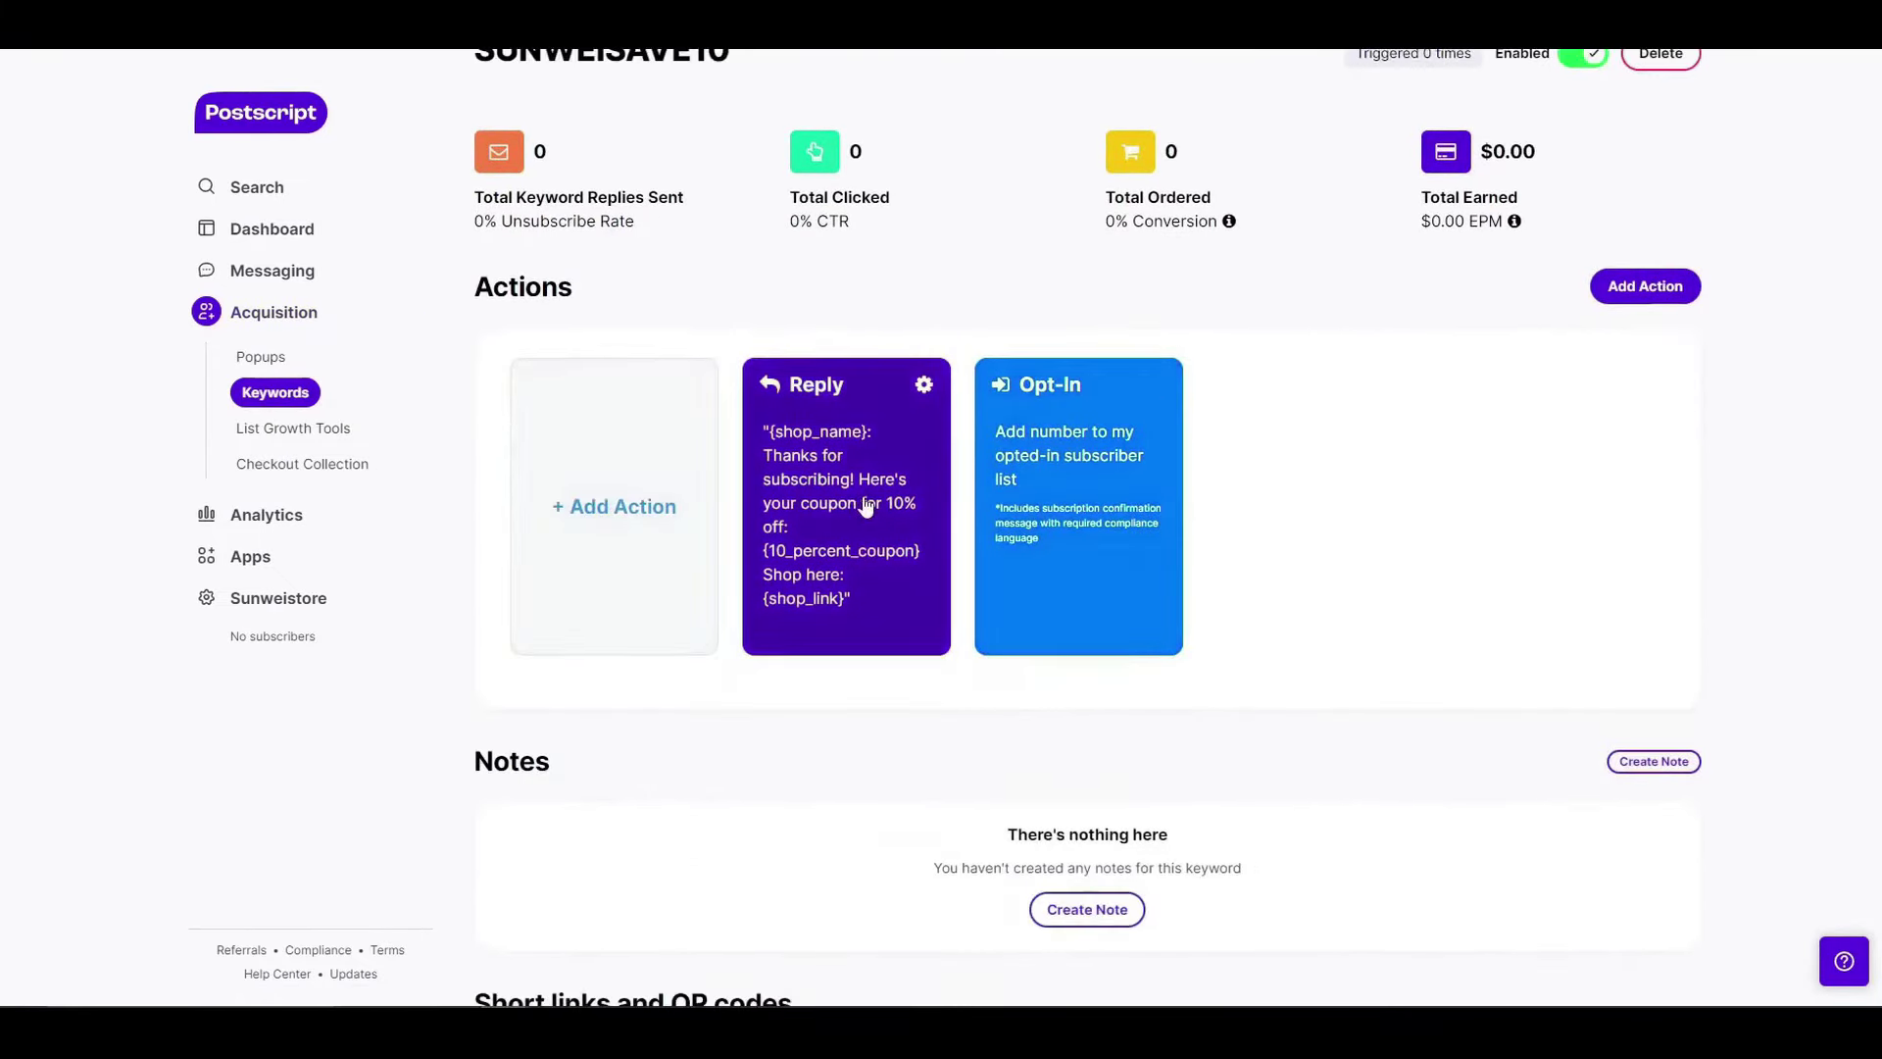
{"action": "left_click", "coordinate": [614, 506]}
{"action": "left_click", "coordinate": [623, 585]}
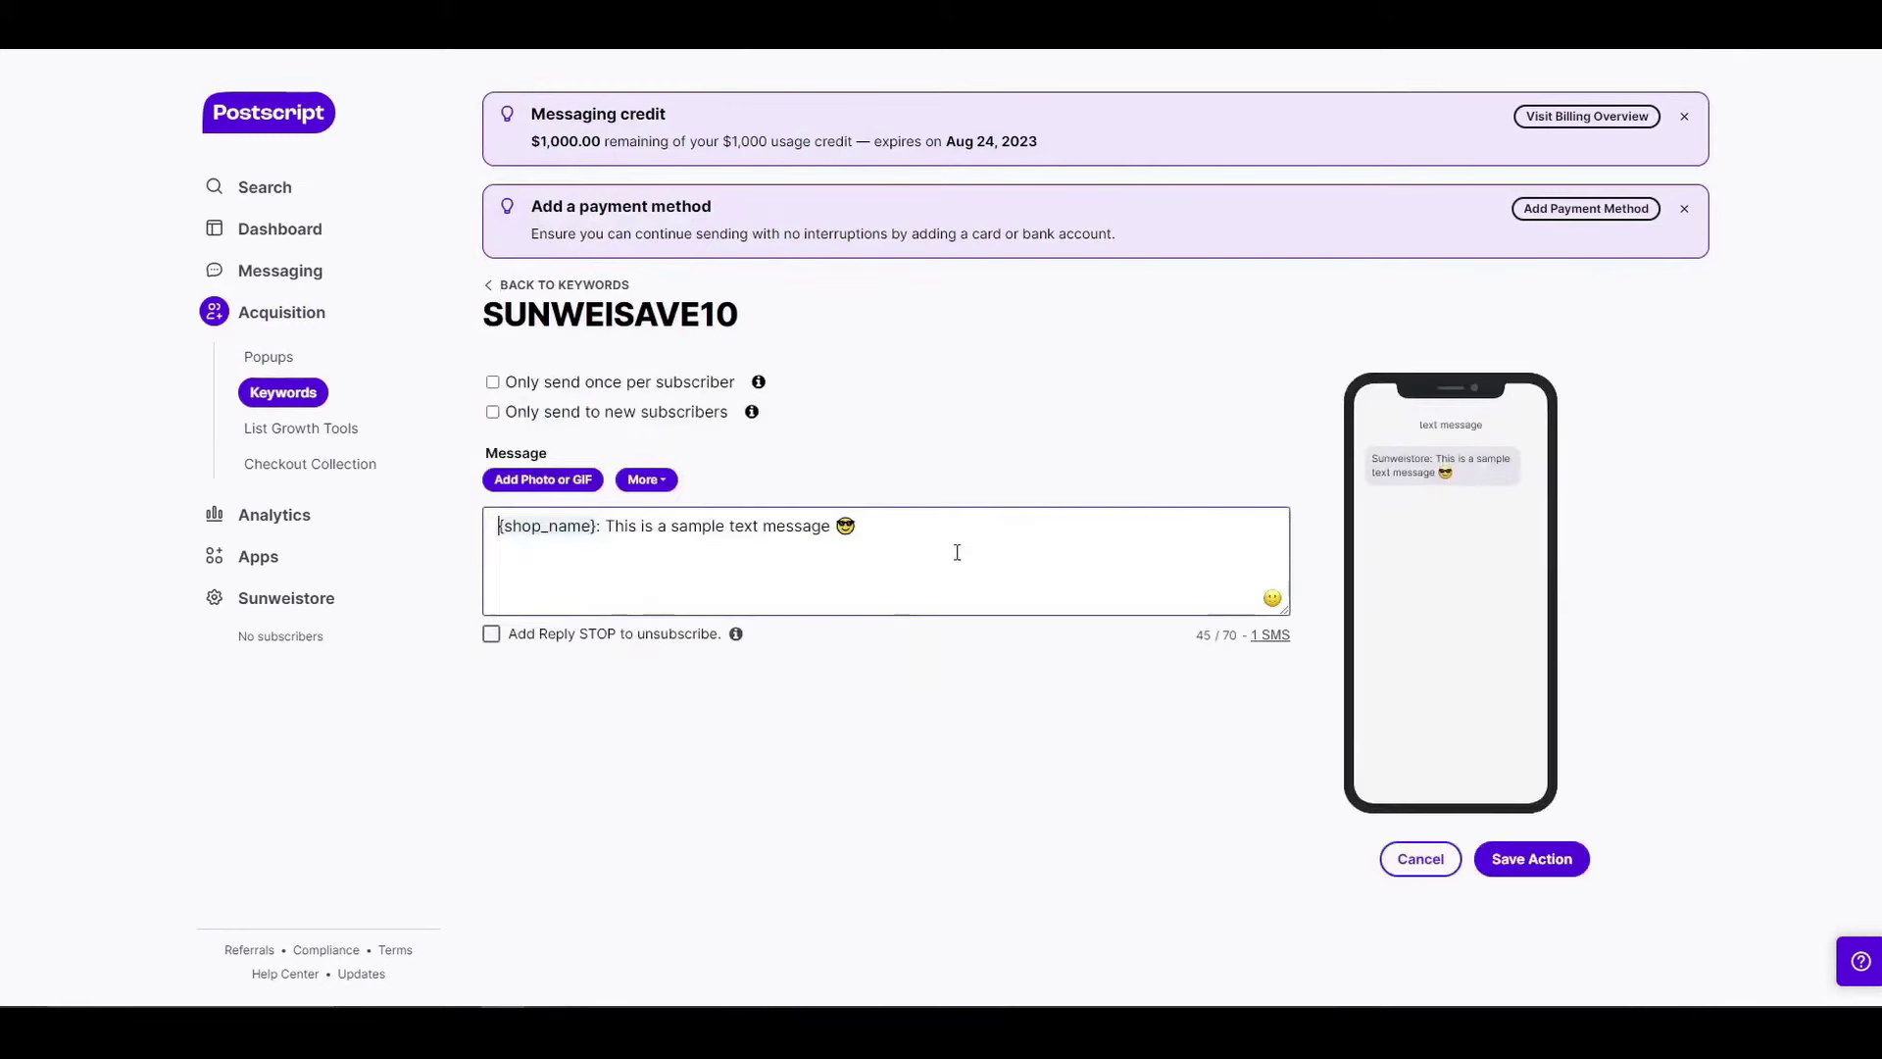
{"action": "left_click_drag", "start_coordinate": [956, 551], "coordinate": [471, 518]}
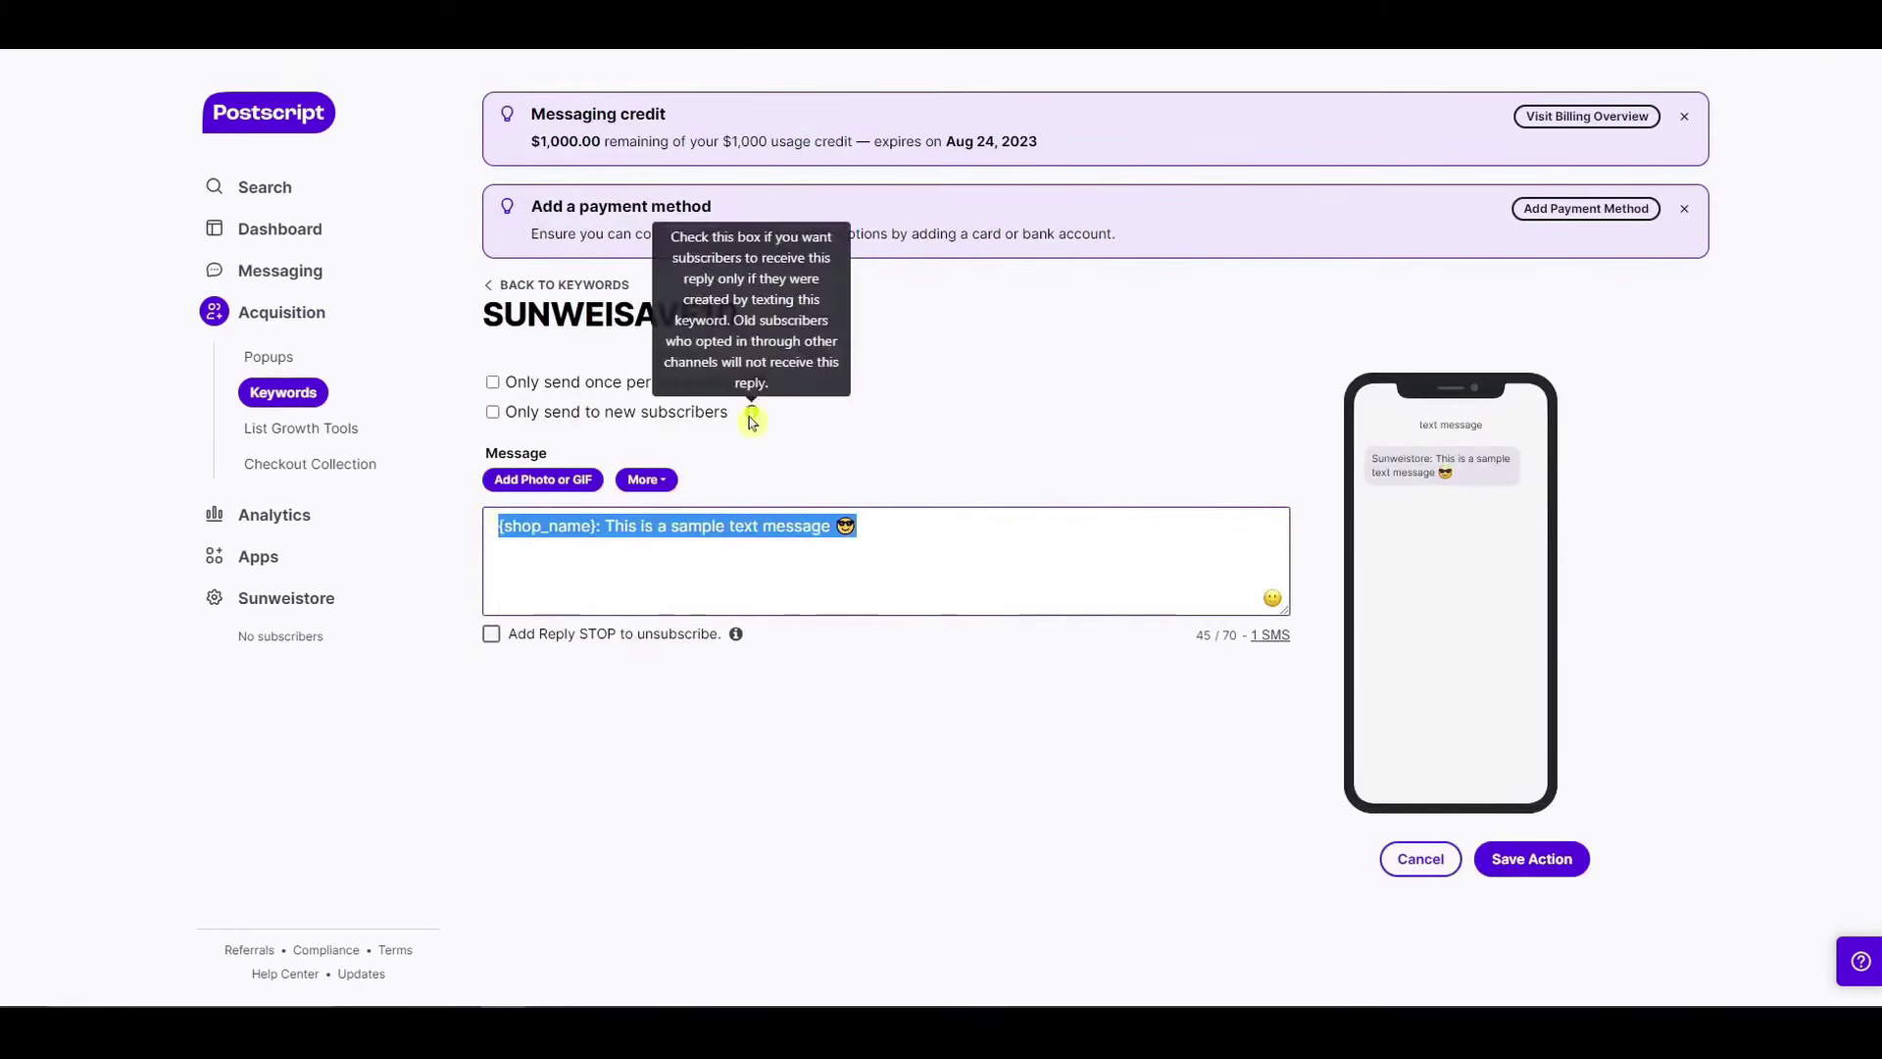
{"action": "left_click", "coordinate": [1421, 860]}
Inspect the existing reply's message text and insertable items, then leave the editor.
{"action": "left_click", "coordinate": [833, 730]}
{"action": "left_click_drag", "start_coordinate": [663, 525], "coordinate": [722, 549]}
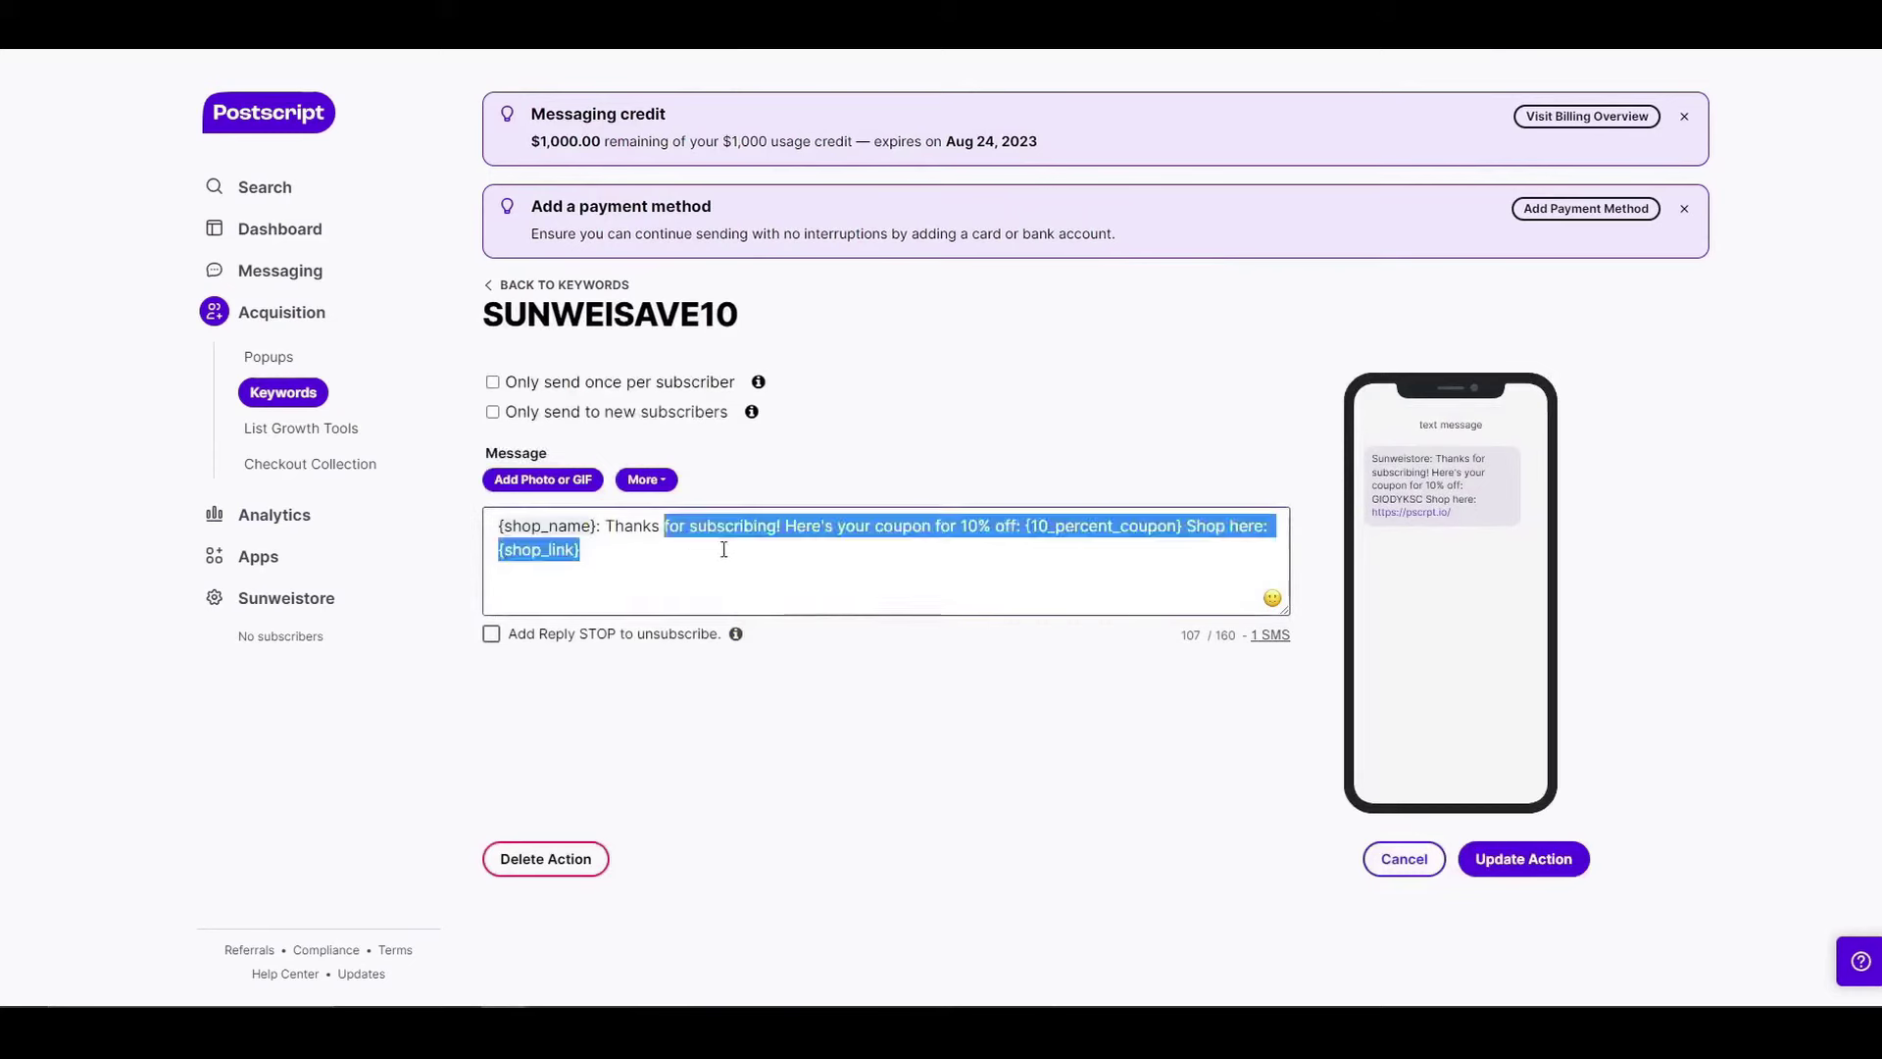
{"action": "left_click", "coordinate": [589, 546]}
{"action": "left_click", "coordinate": [680, 488]}
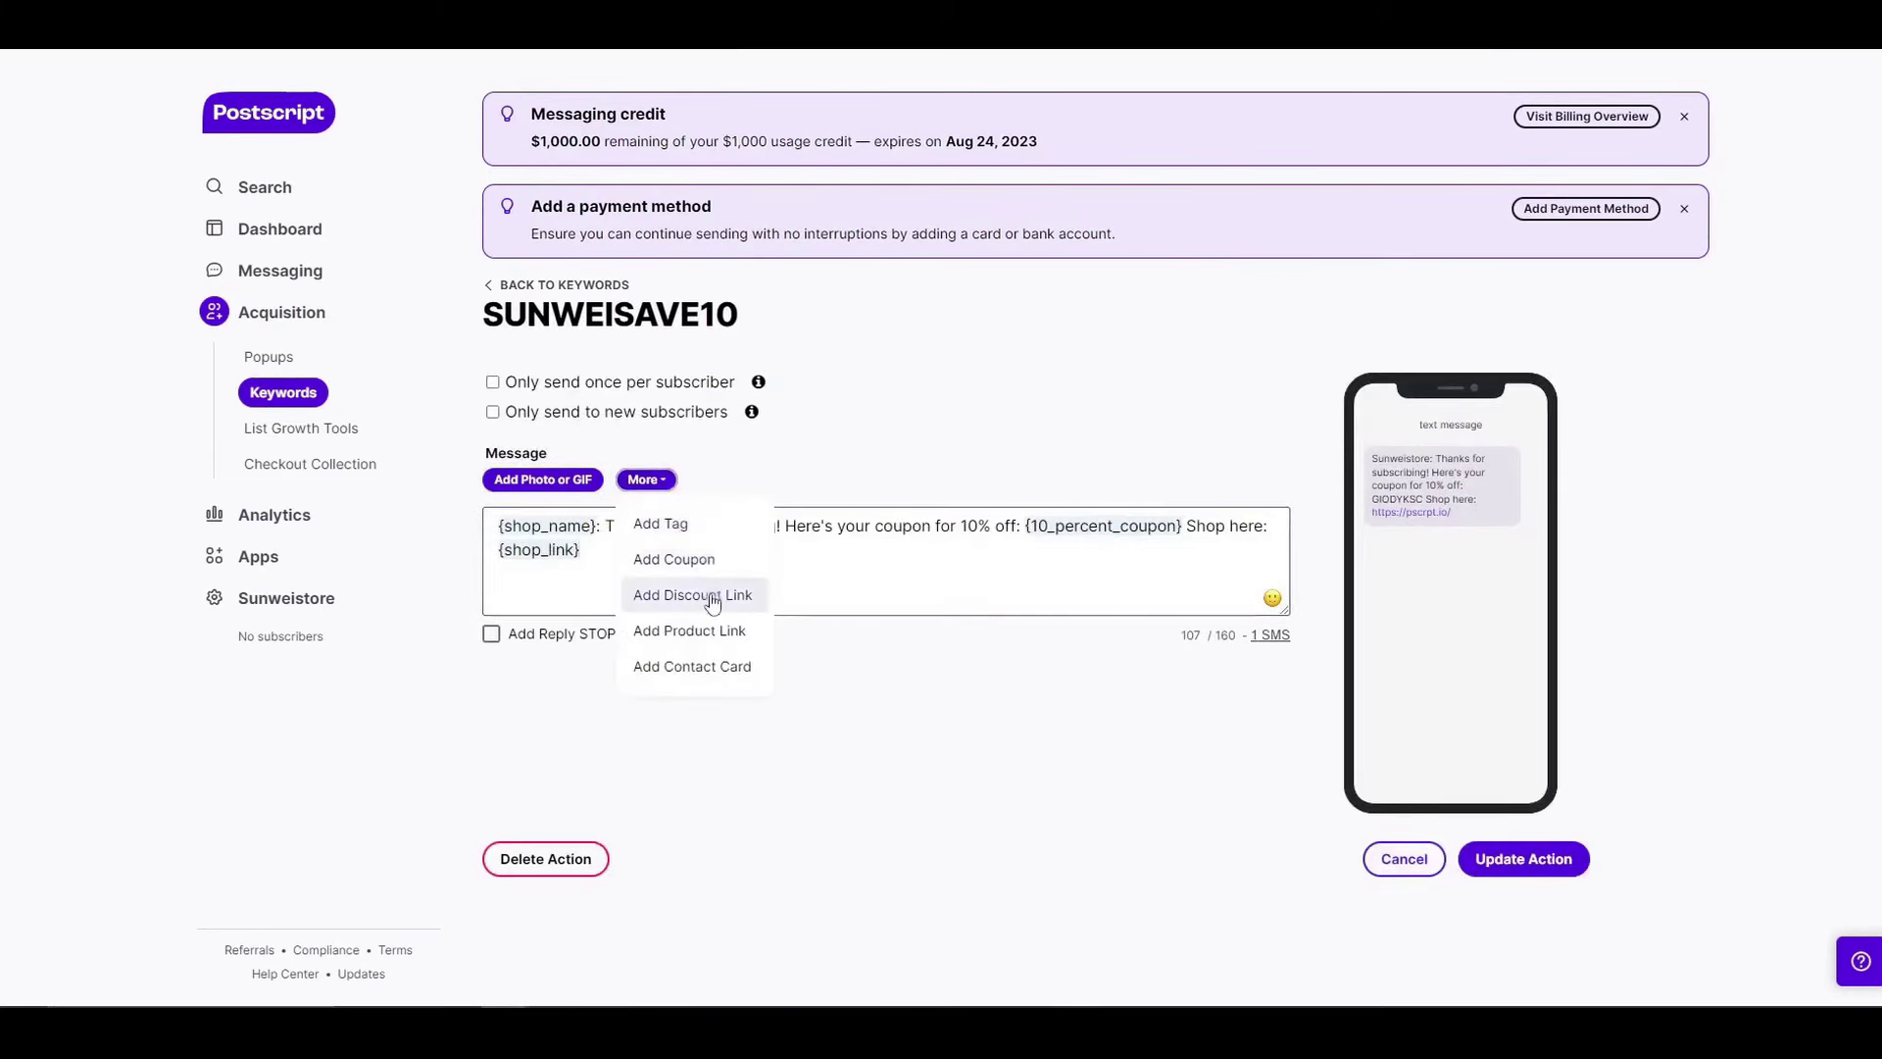
{"action": "left_click", "coordinate": [726, 575]}
{"action": "triple_click", "coordinate": [593, 533]}
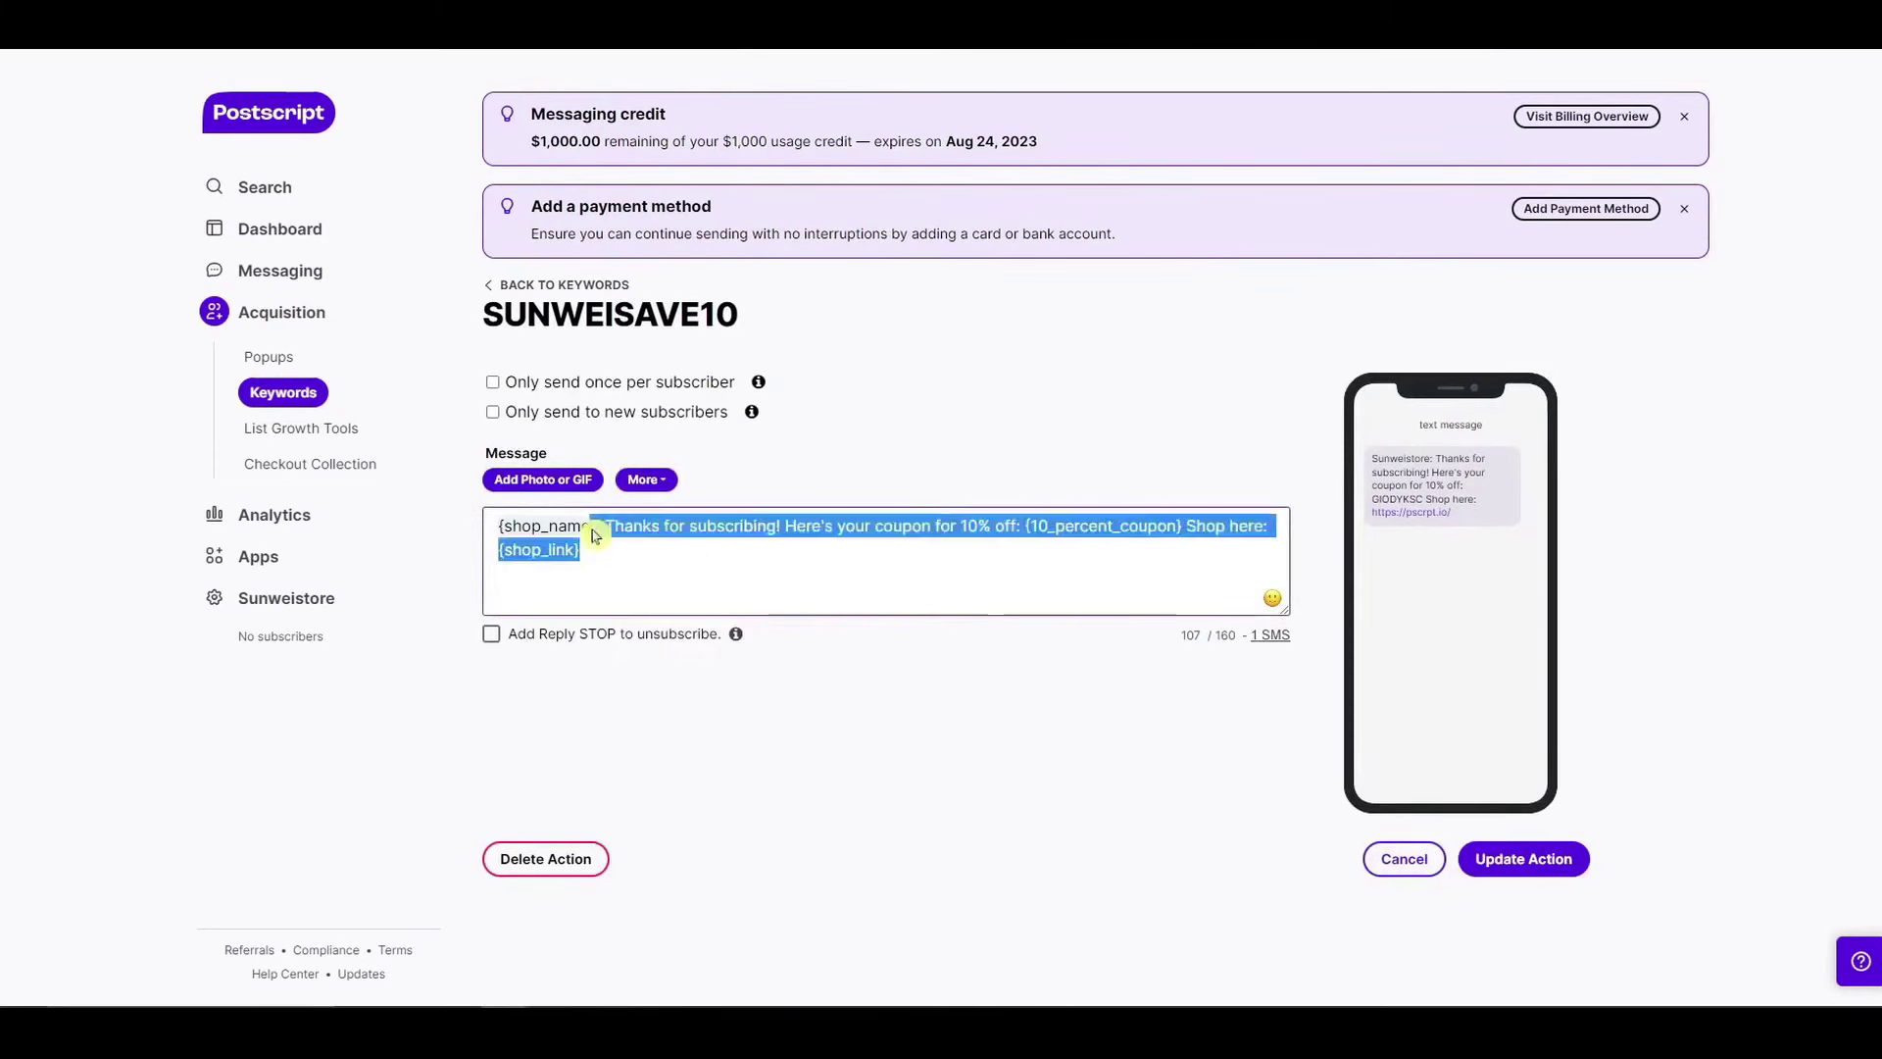
{"action": "left_click", "coordinate": [593, 526]}
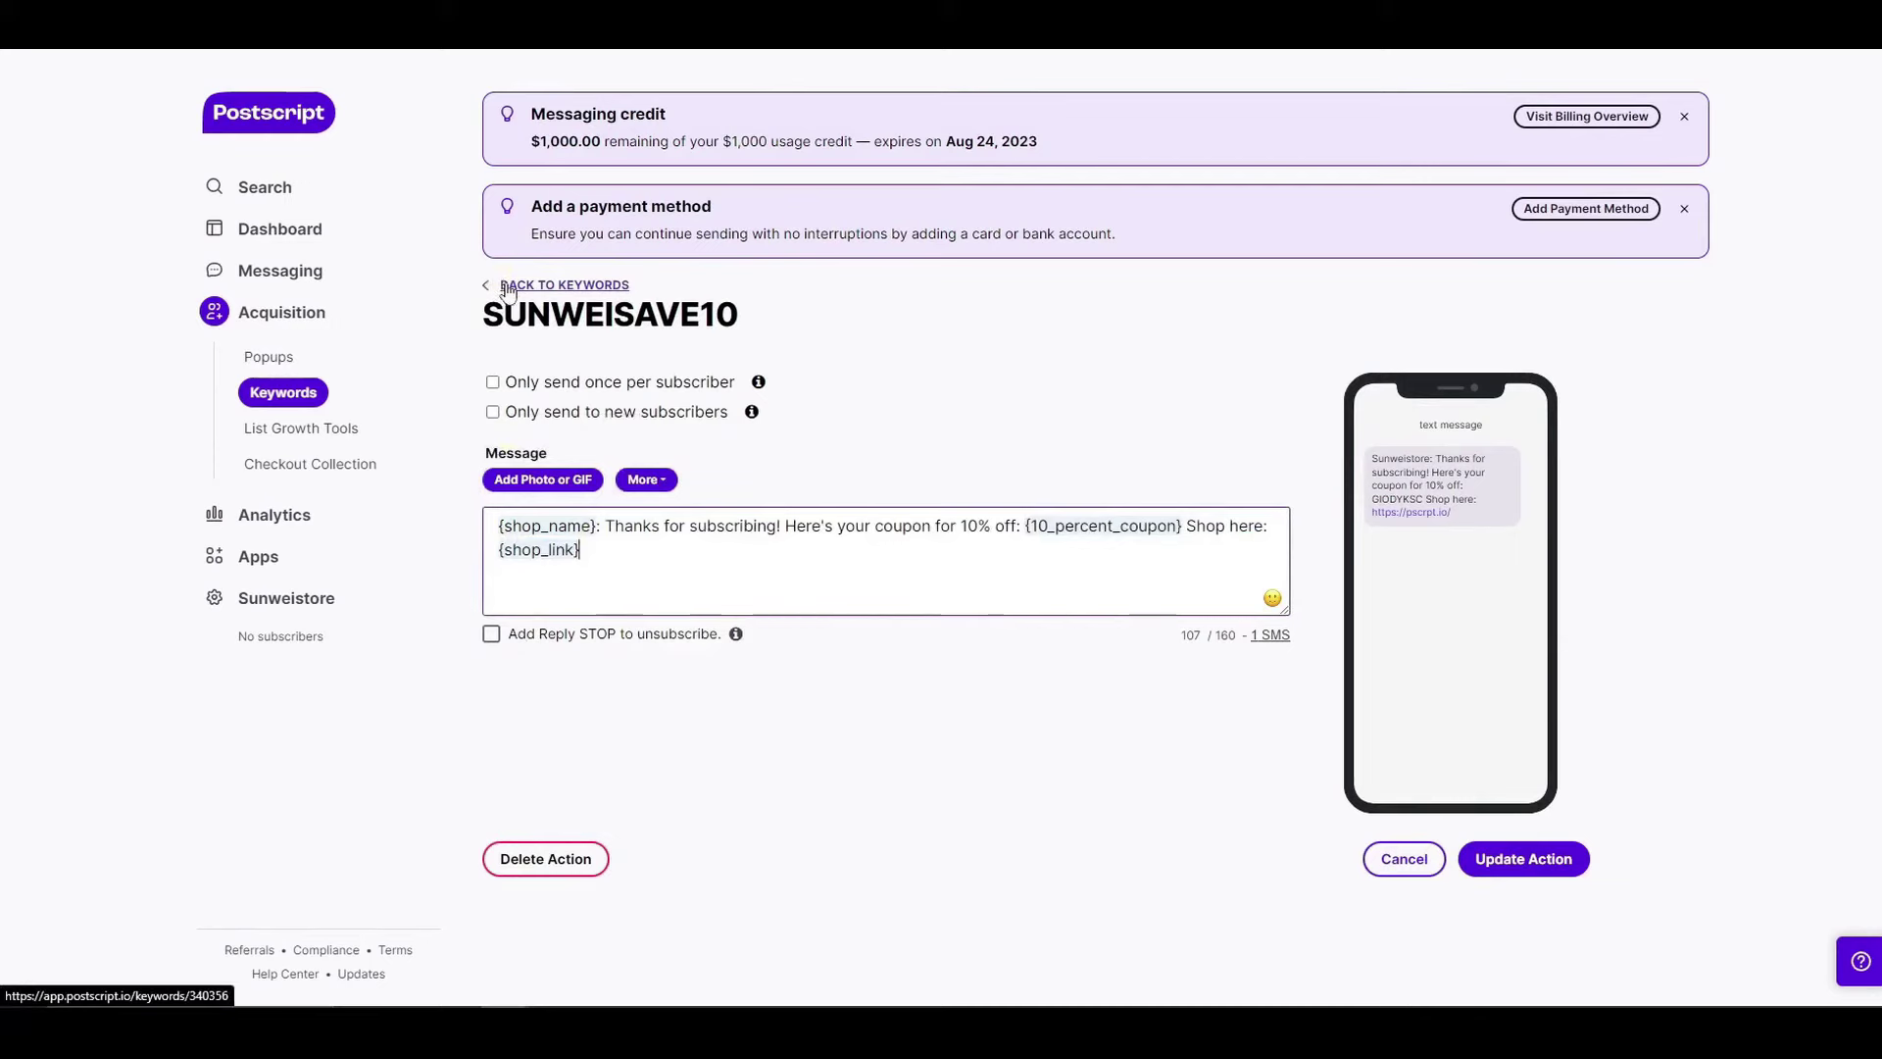
{"action": "left_click", "coordinate": [508, 289]}
Start another Reply on SUNWEISAVE10, return to Keywords, and dismiss the Create Keyword upgrade prompt.
{"action": "left_click", "coordinate": [620, 789]}
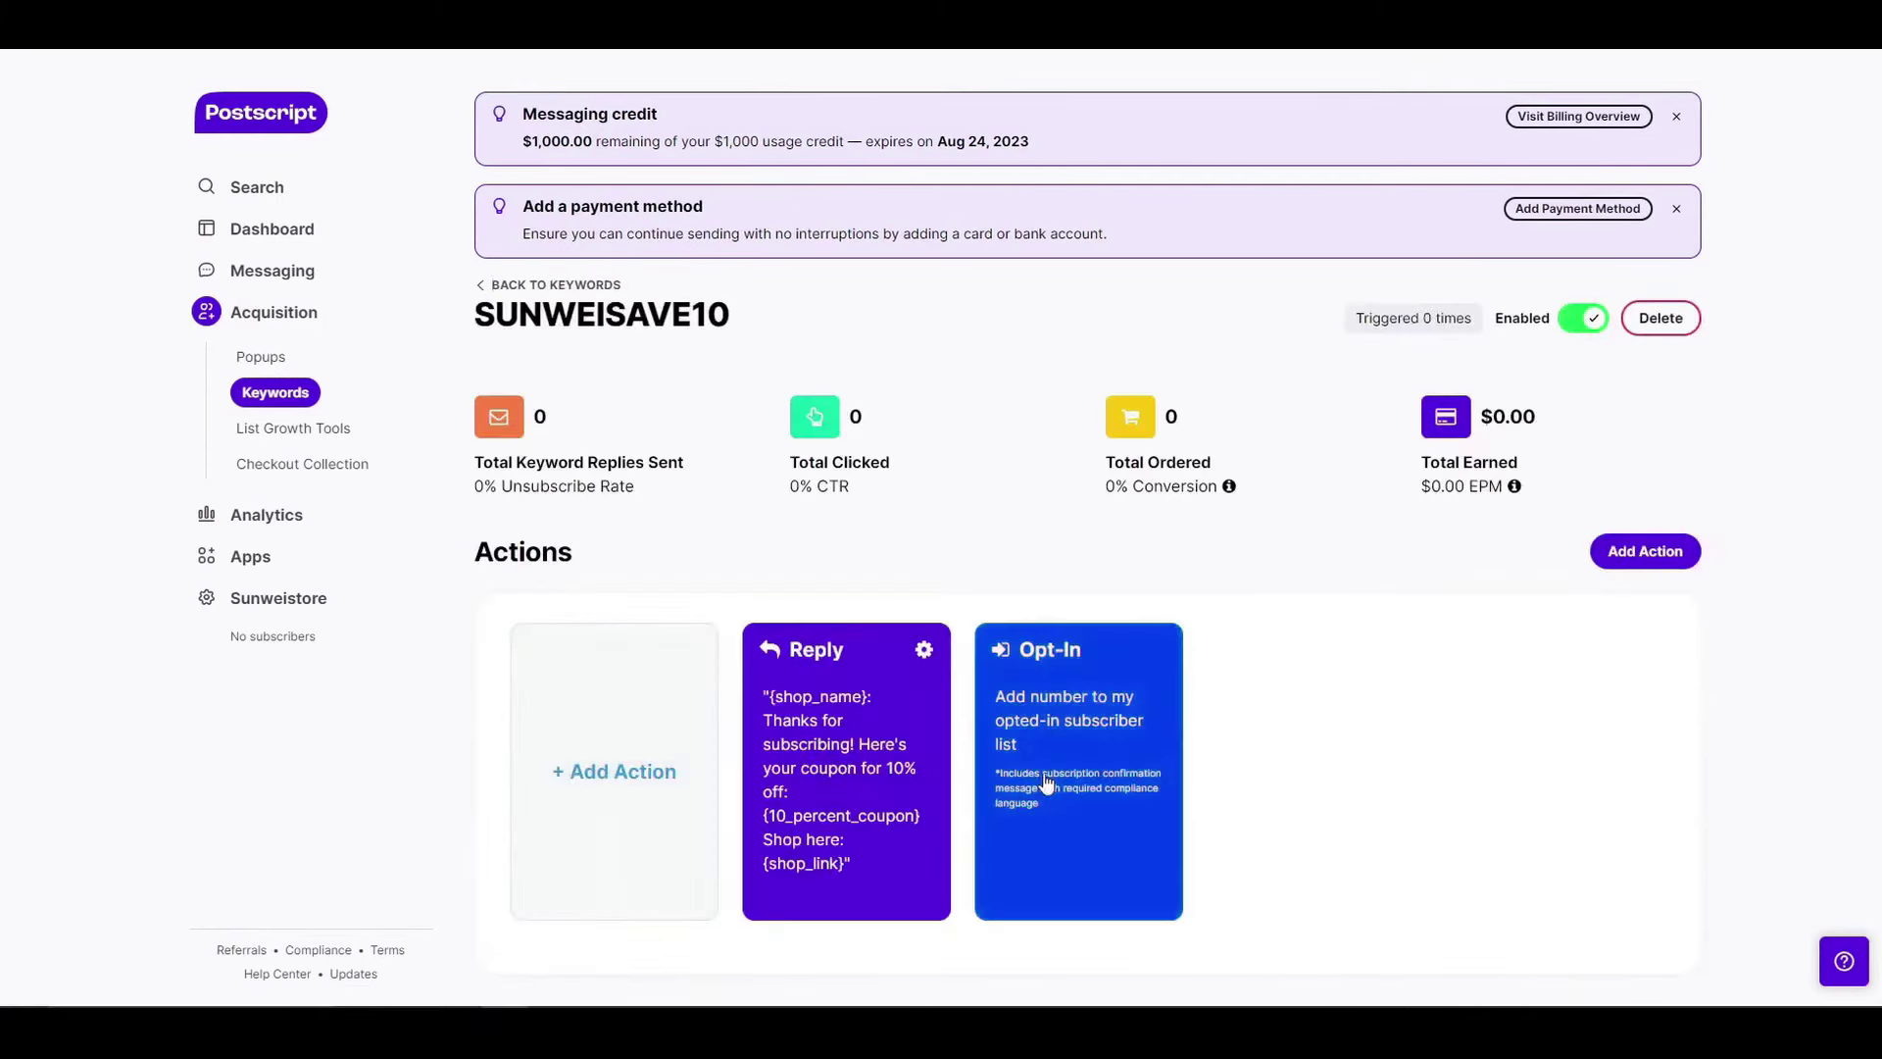
{"action": "left_click", "coordinate": [496, 281]}
{"action": "left_click", "coordinate": [603, 779]}
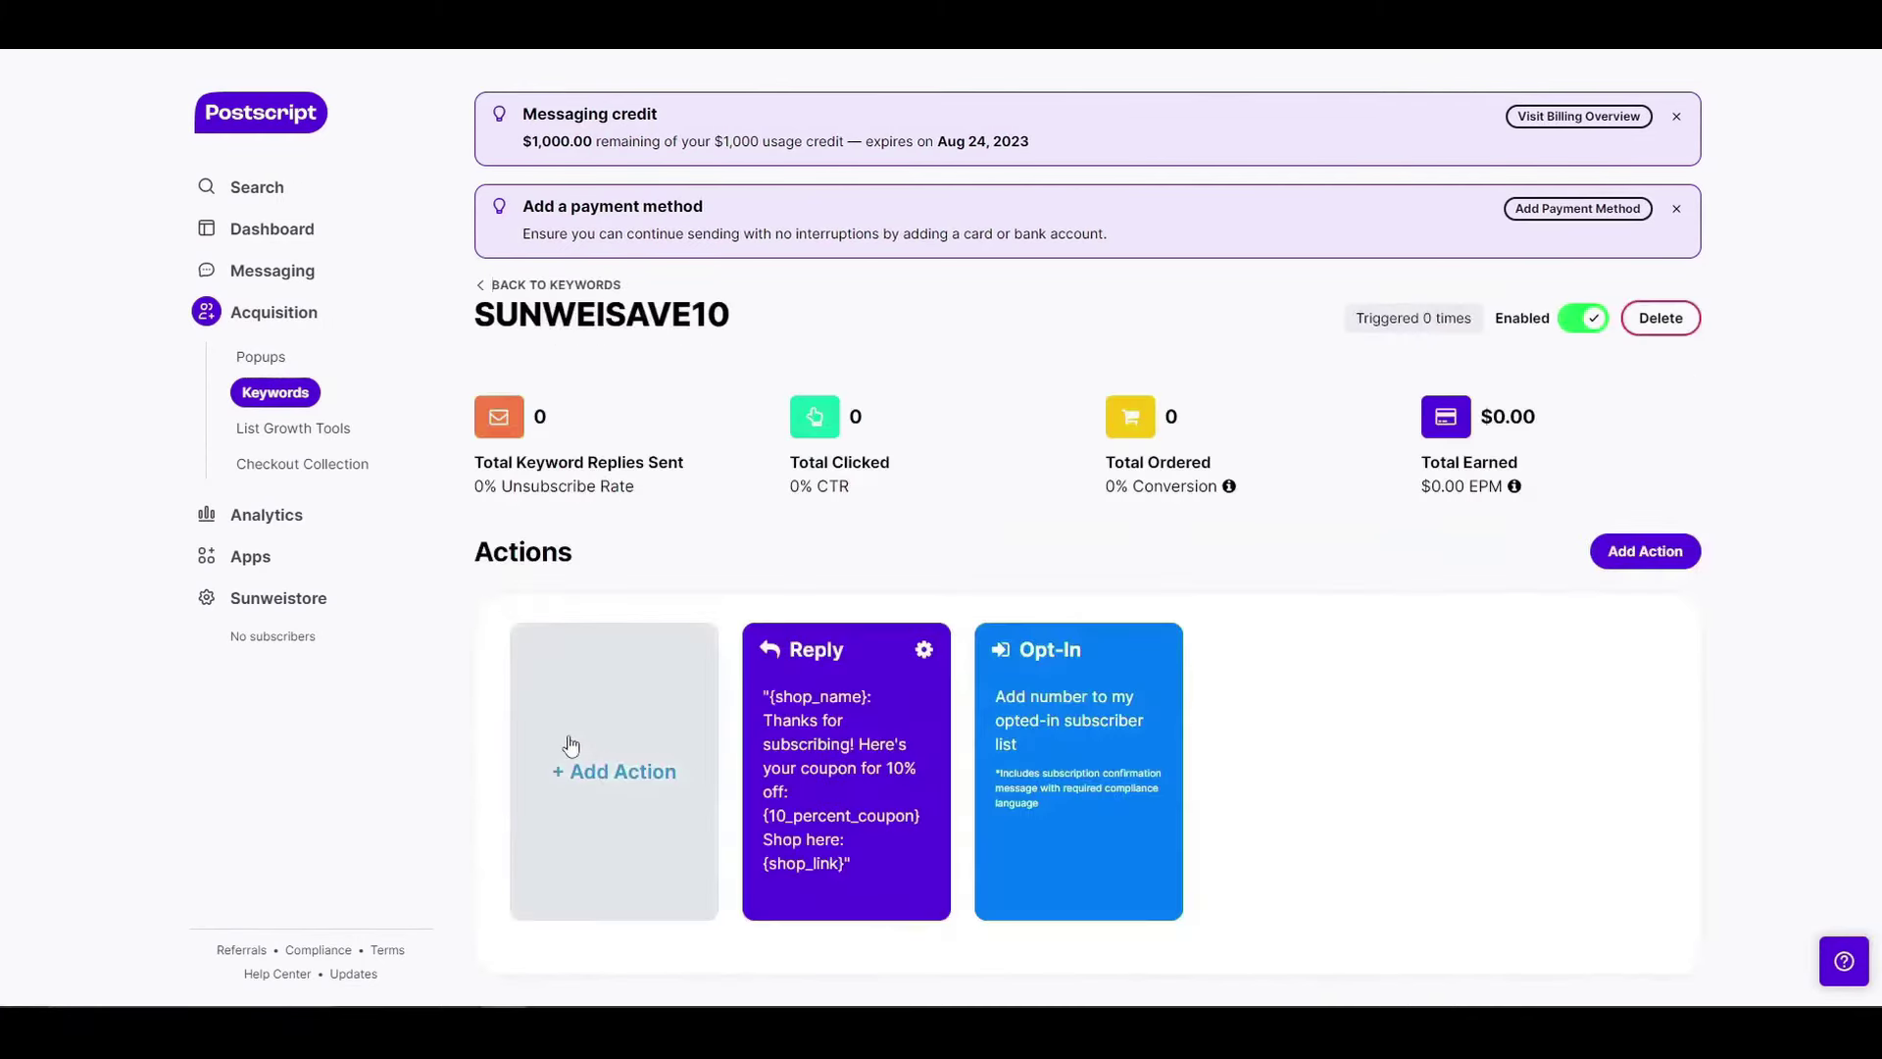
{"action": "left_click", "coordinate": [649, 718]}
{"action": "left_click", "coordinate": [640, 684]}
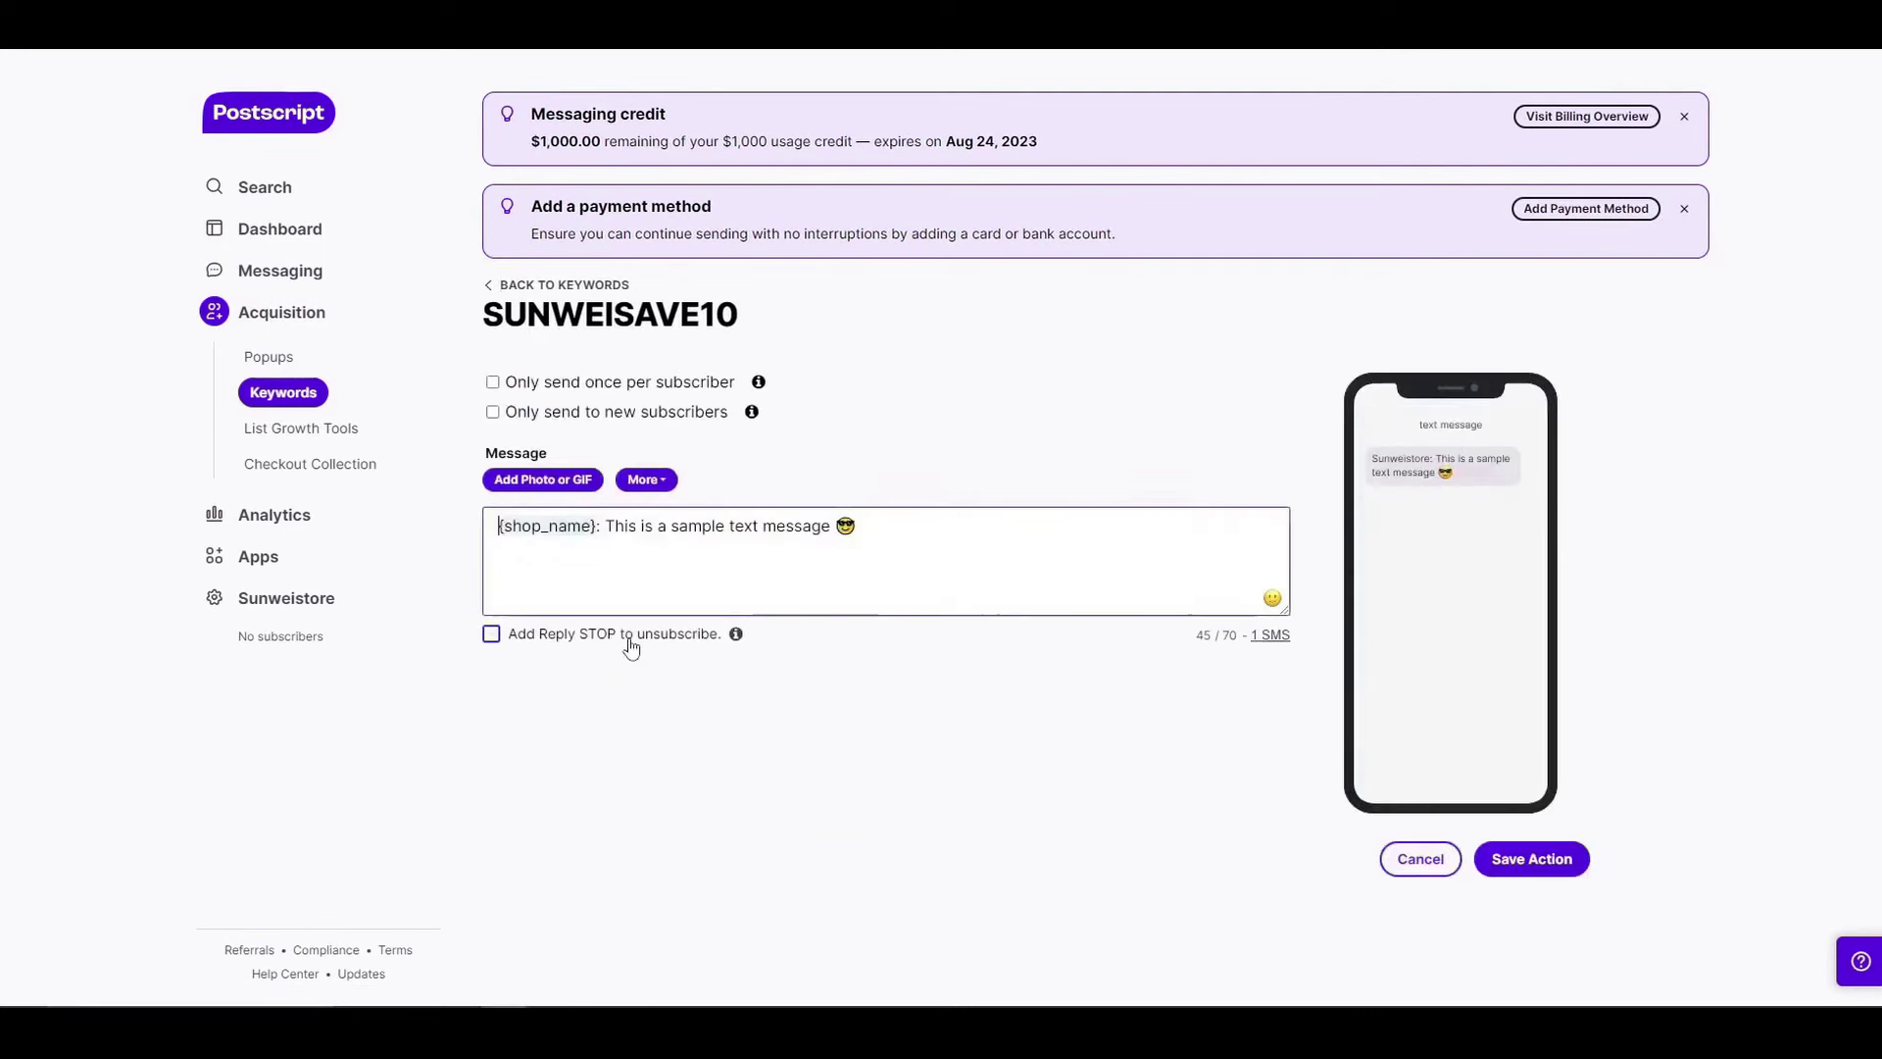
{"action": "left_click", "coordinate": [500, 285]}
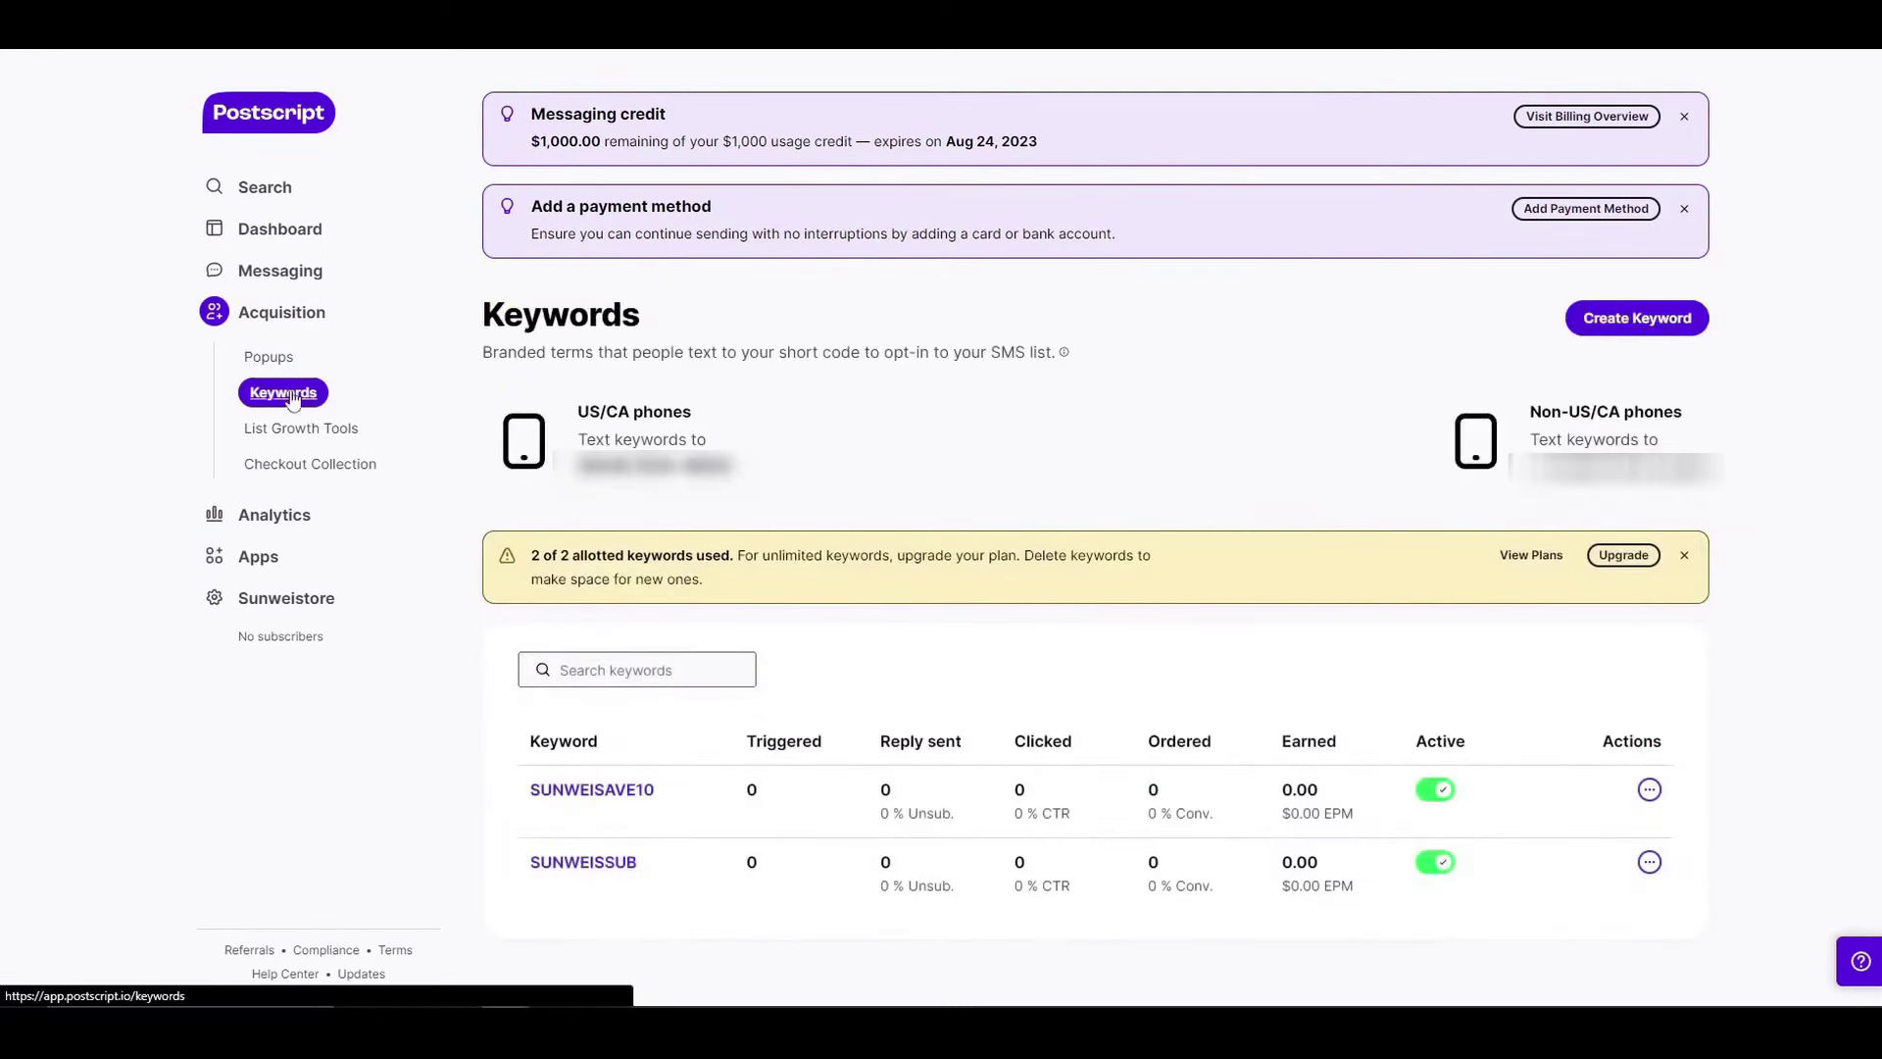
{"action": "left_click", "coordinate": [1637, 318]}
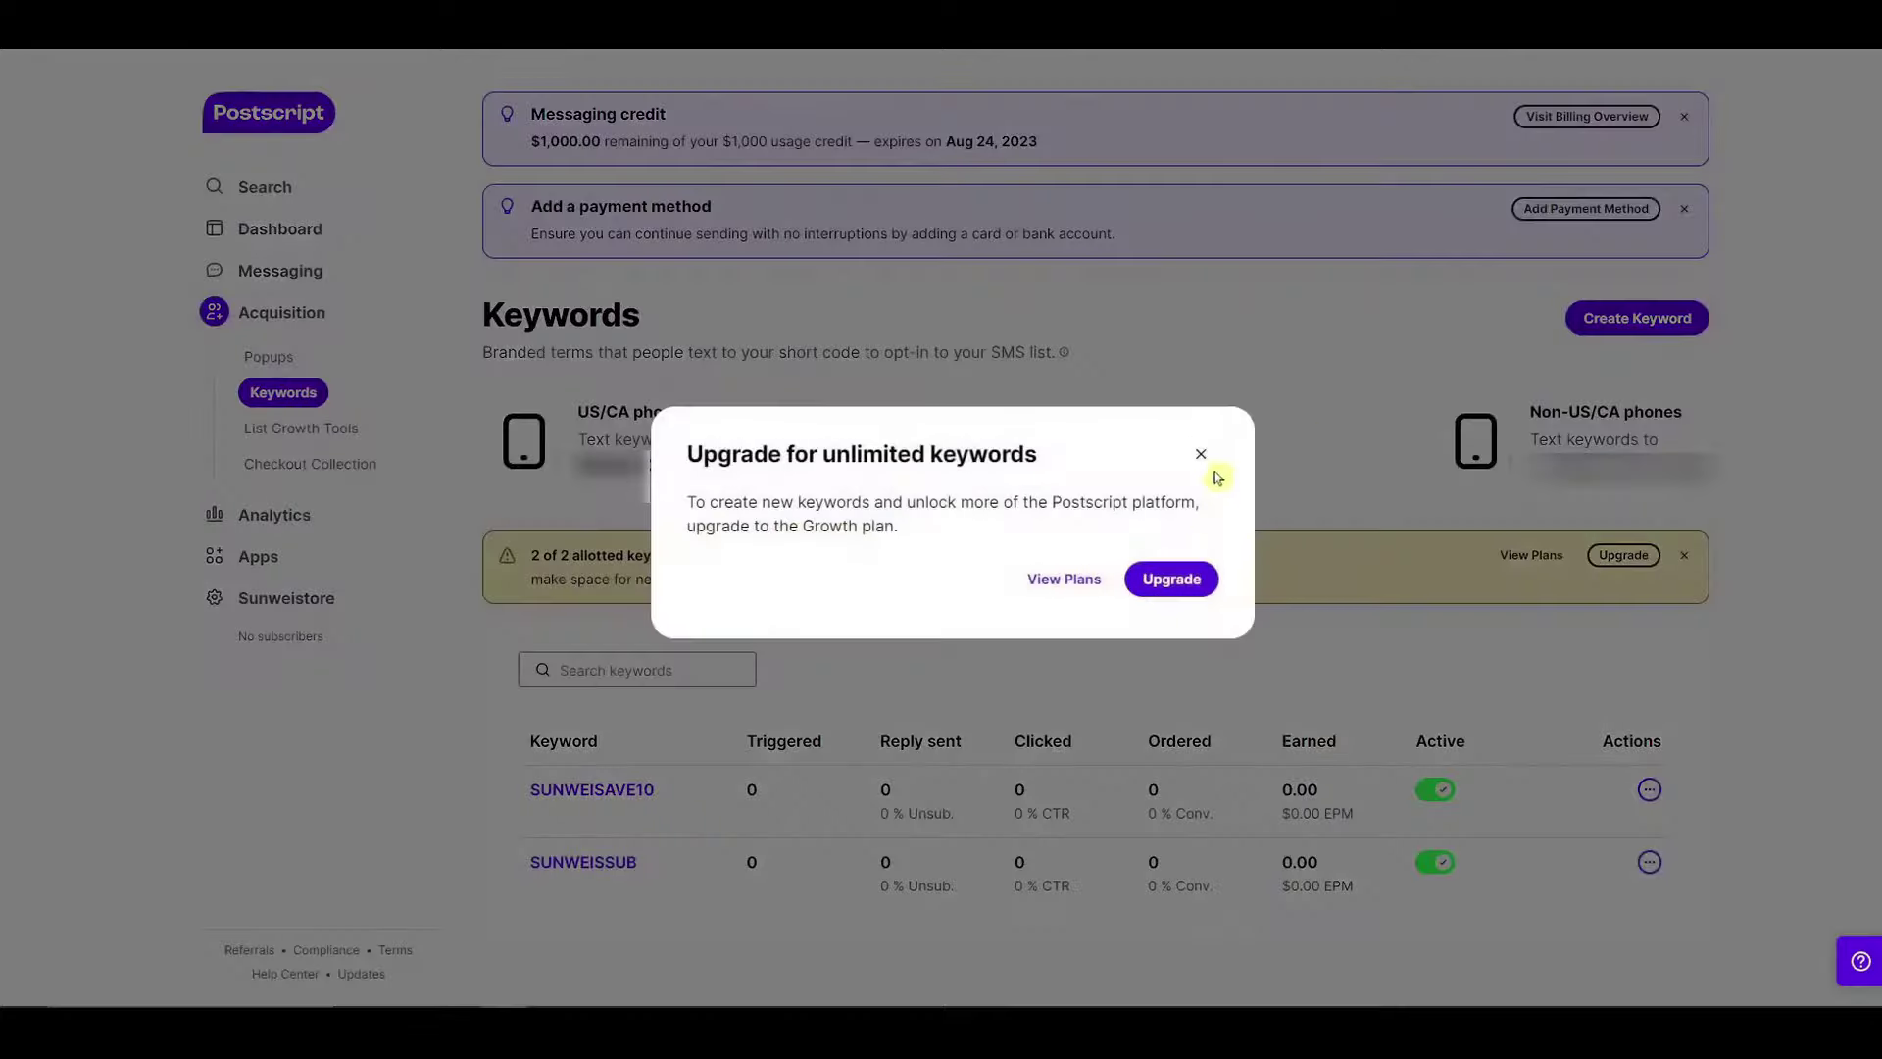
{"action": "left_click", "coordinate": [1202, 450]}
View the text-to-opt-in number and start email list conversion with keyword SUNWEISAVE10.
{"action": "left_click", "coordinate": [299, 430]}
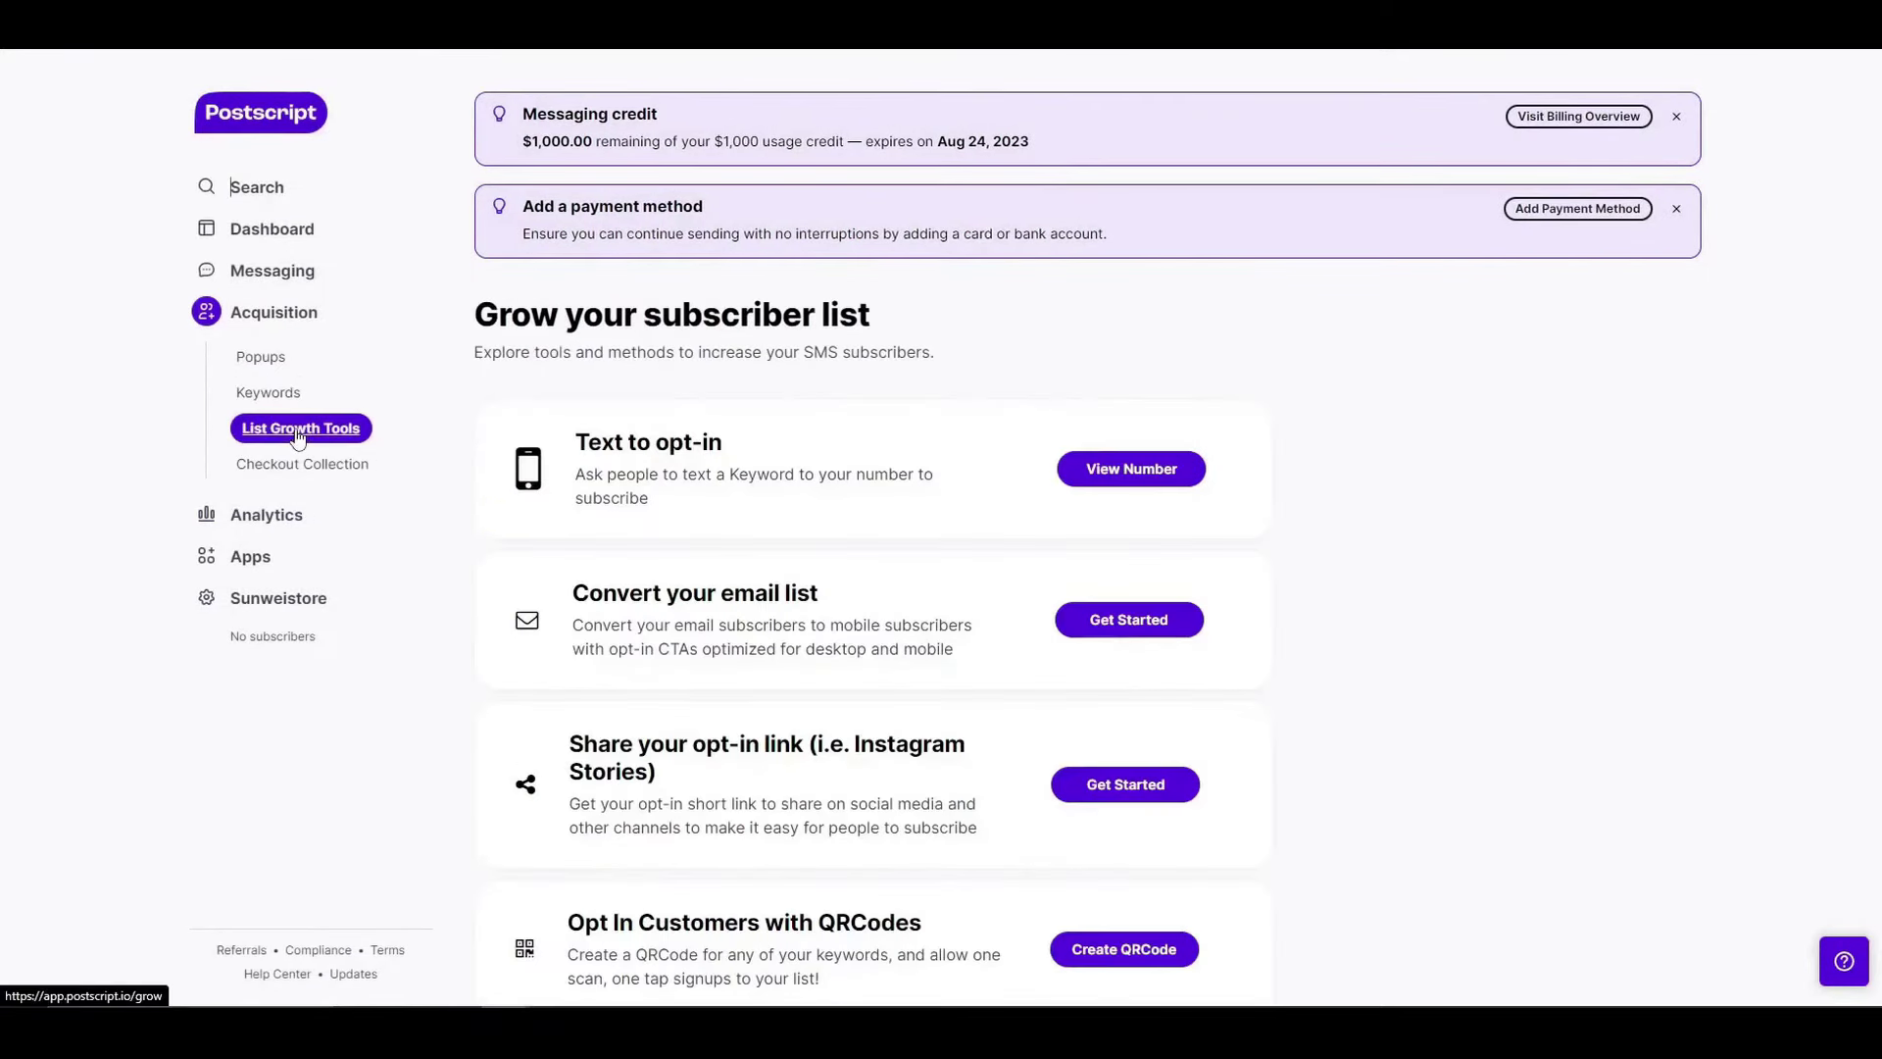
{"action": "left_click_drag", "start_coordinate": [504, 352], "coordinate": [1009, 372]}
{"action": "scroll", "coordinate": [991, 374], "scroll_direction": "down", "scroll_amount": 1}
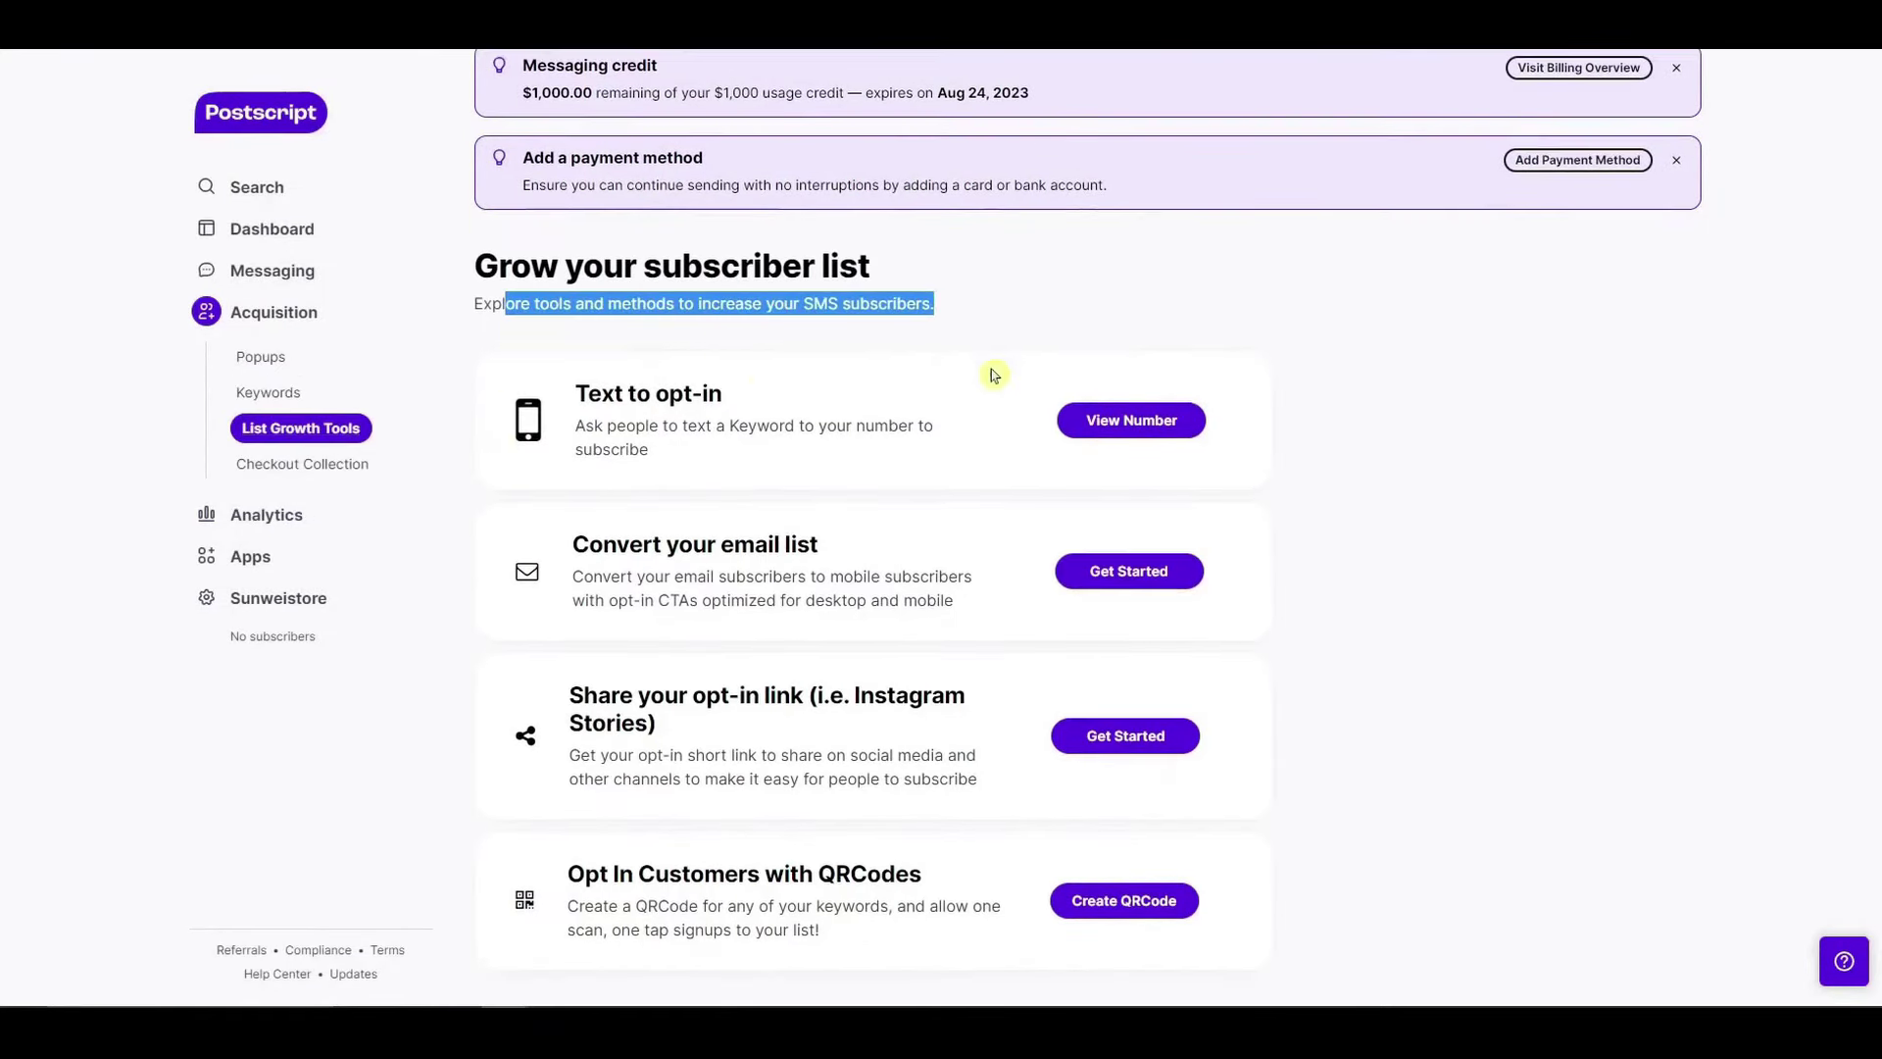
{"action": "left_click", "coordinate": [1113, 421]}
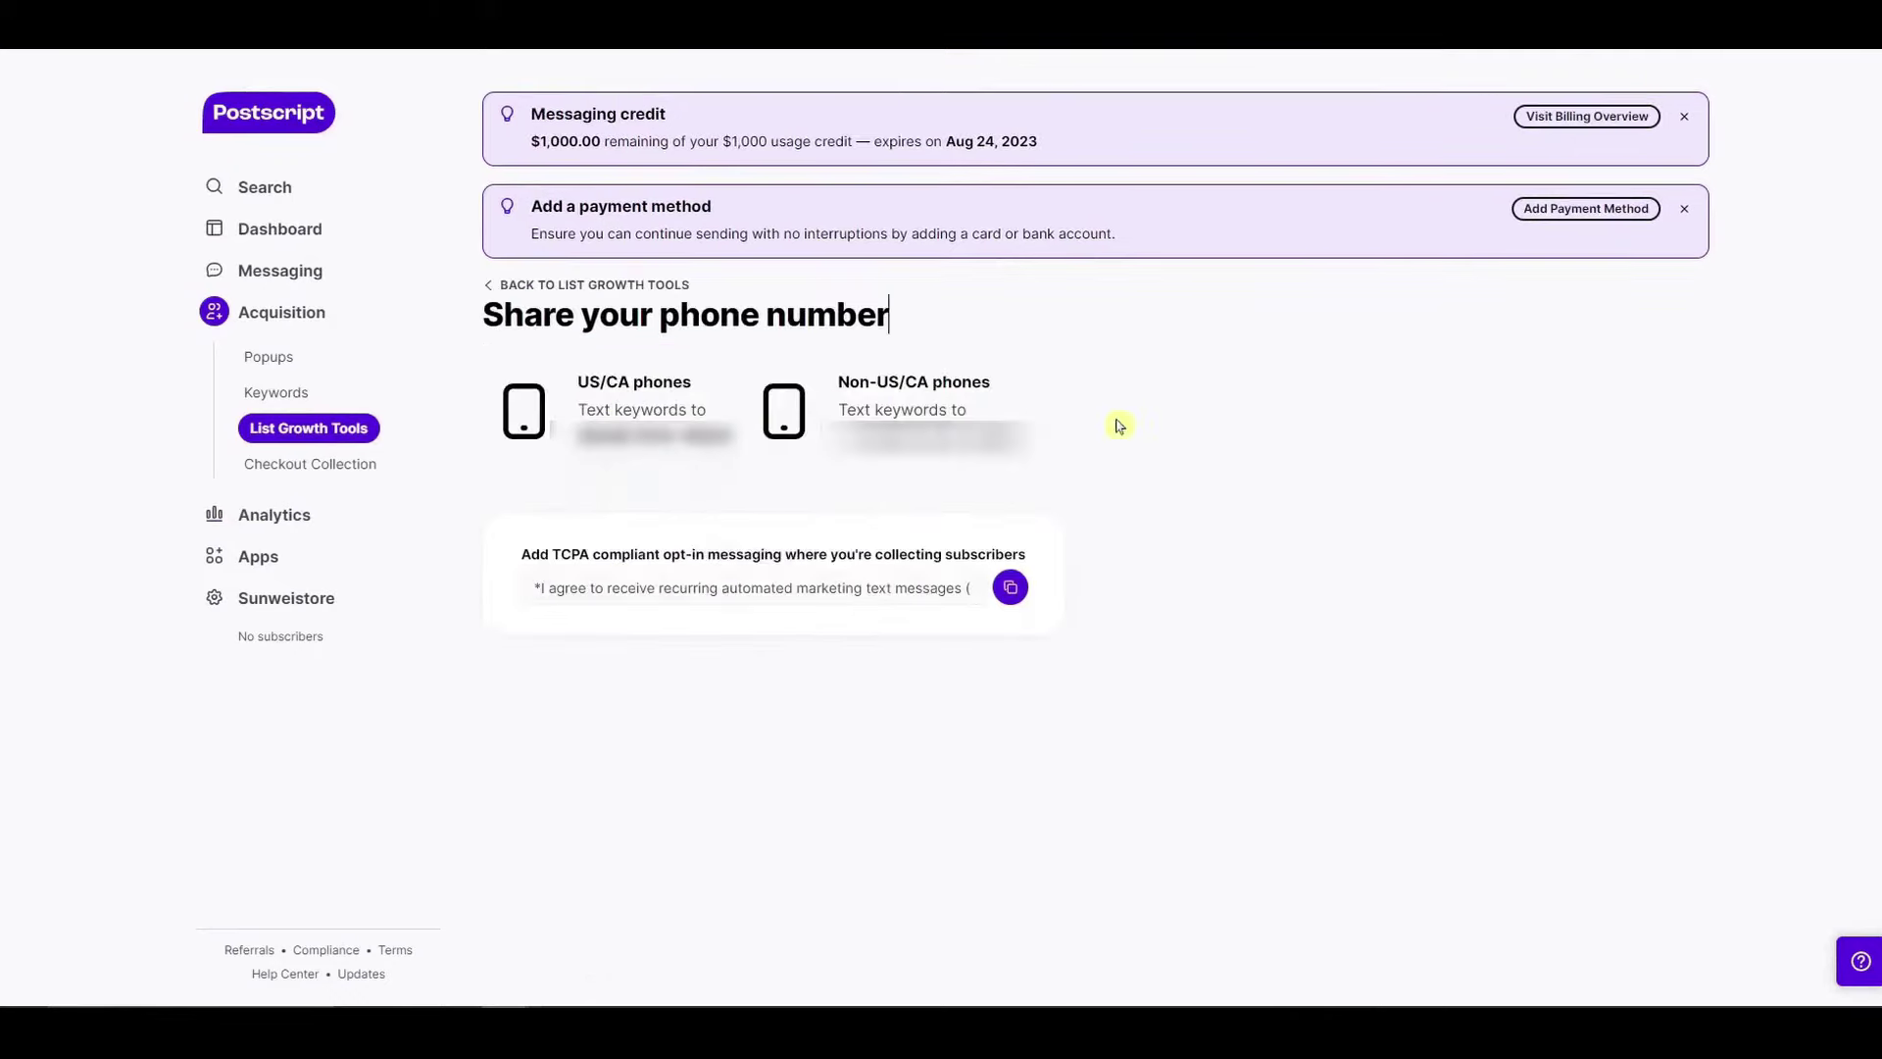
{"action": "left_click", "coordinate": [545, 587]}
{"action": "left_click", "coordinate": [505, 291]}
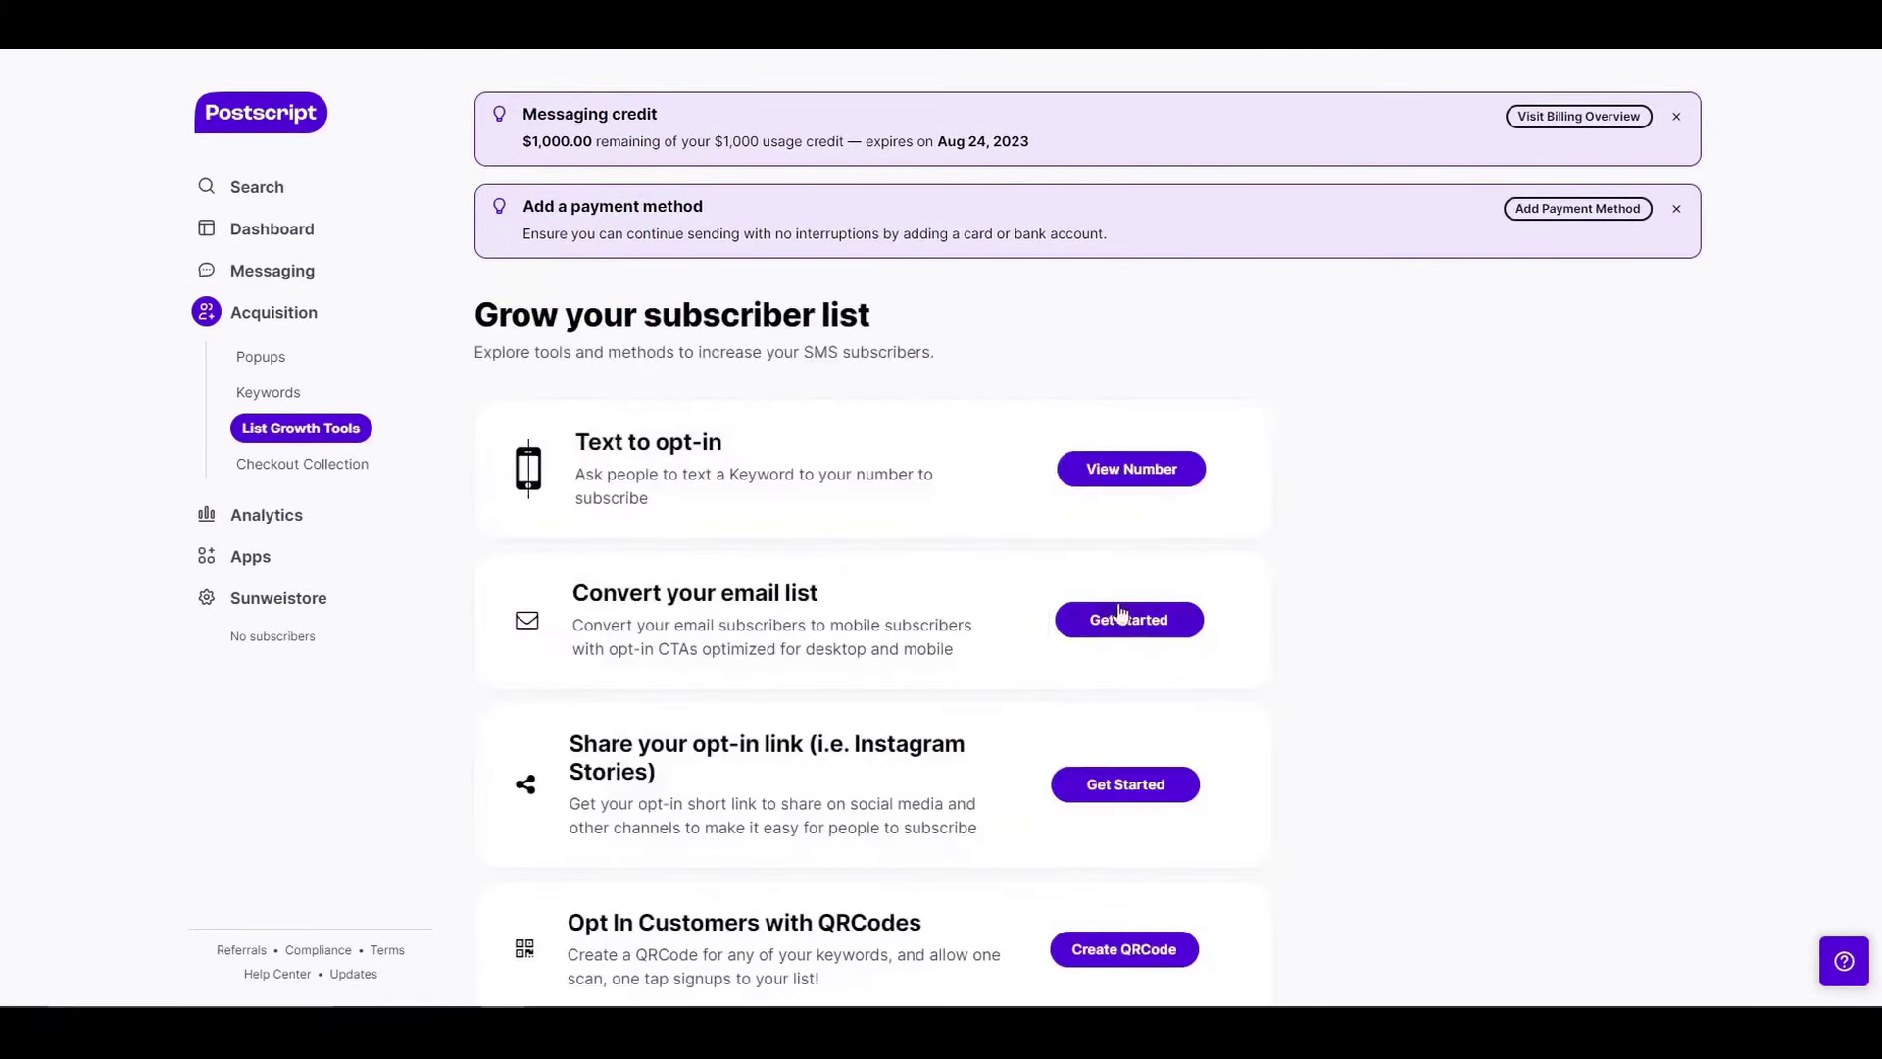
{"action": "left_click", "coordinate": [1125, 618]}
{"action": "left_click", "coordinate": [1134, 504]}
{"action": "left_click", "coordinate": [1134, 549]}
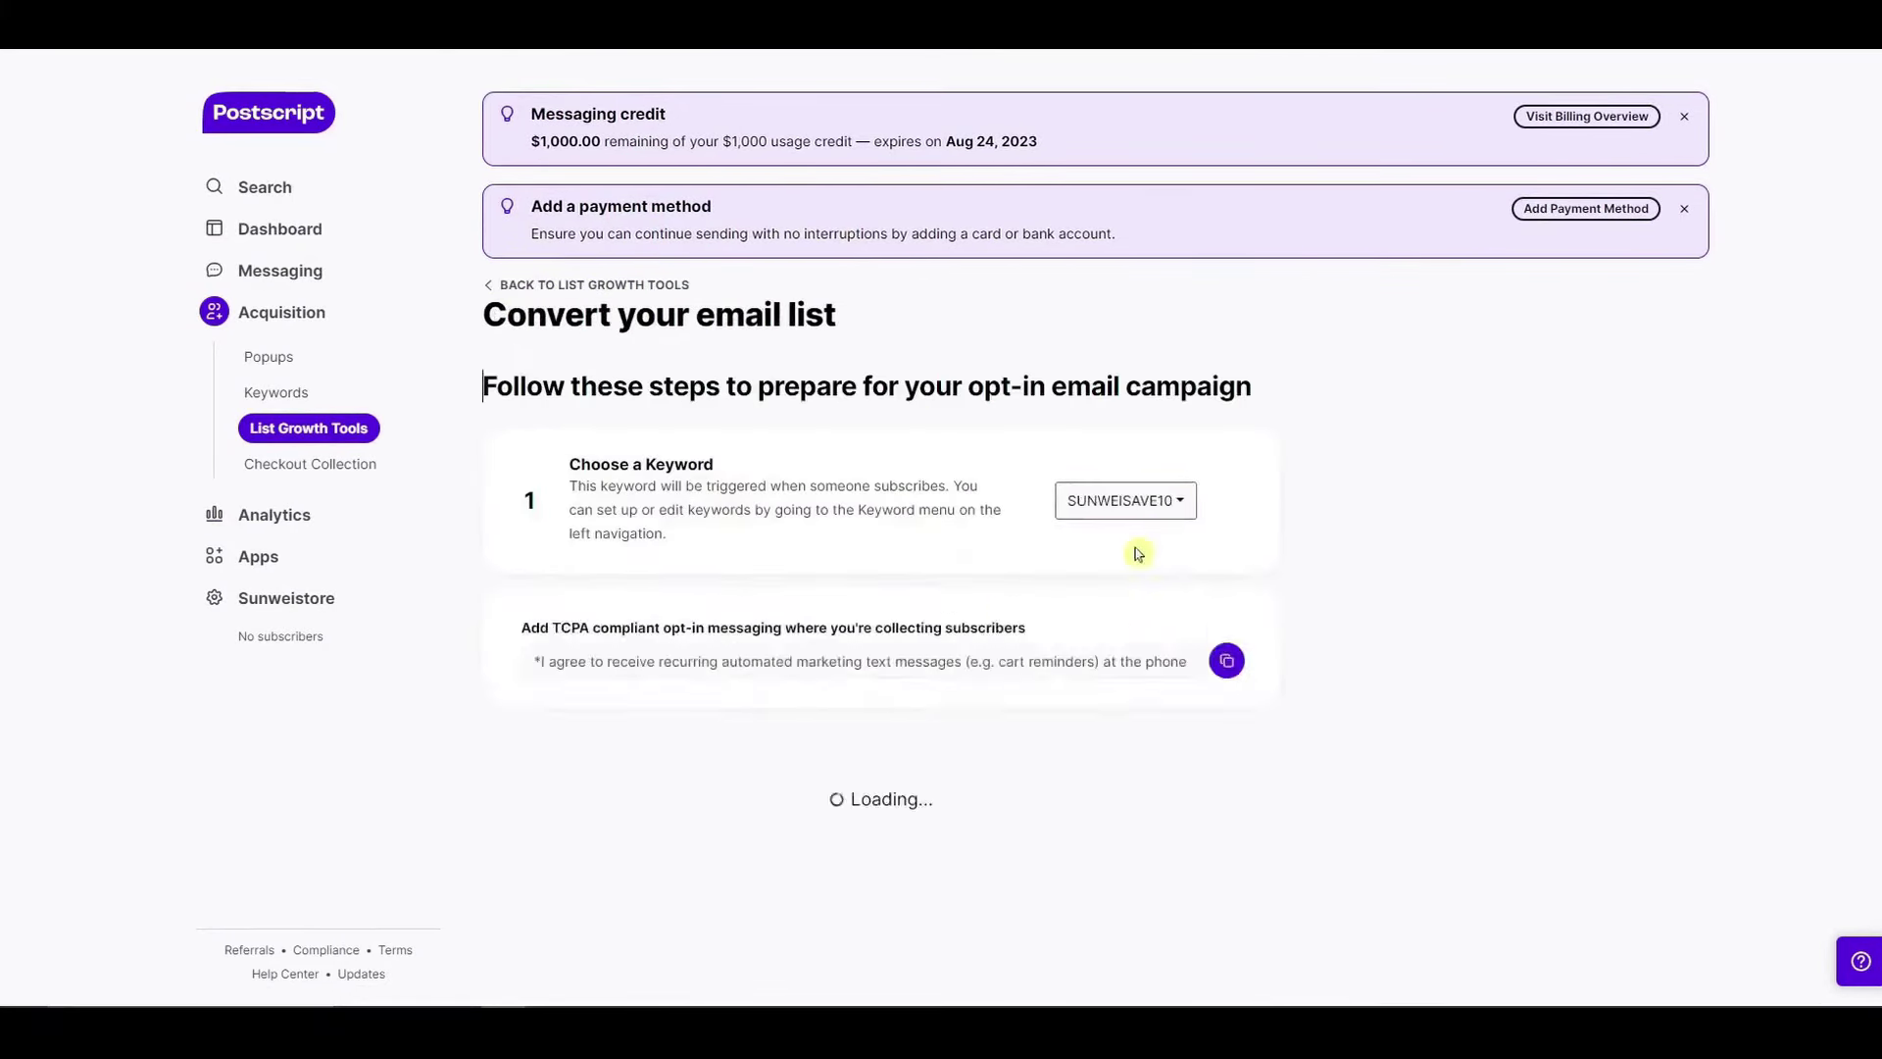
{"action": "scroll", "coordinate": [757, 707], "scroll_direction": "down", "scroll_amount": 1}
{"action": "scroll", "coordinate": [765, 701], "scroll_direction": "down", "scroll_amount": 1}
{"action": "scroll", "coordinate": [765, 702], "scroll_direction": "up", "scroll_amount": 3}
{"action": "left_click", "coordinate": [545, 280]}
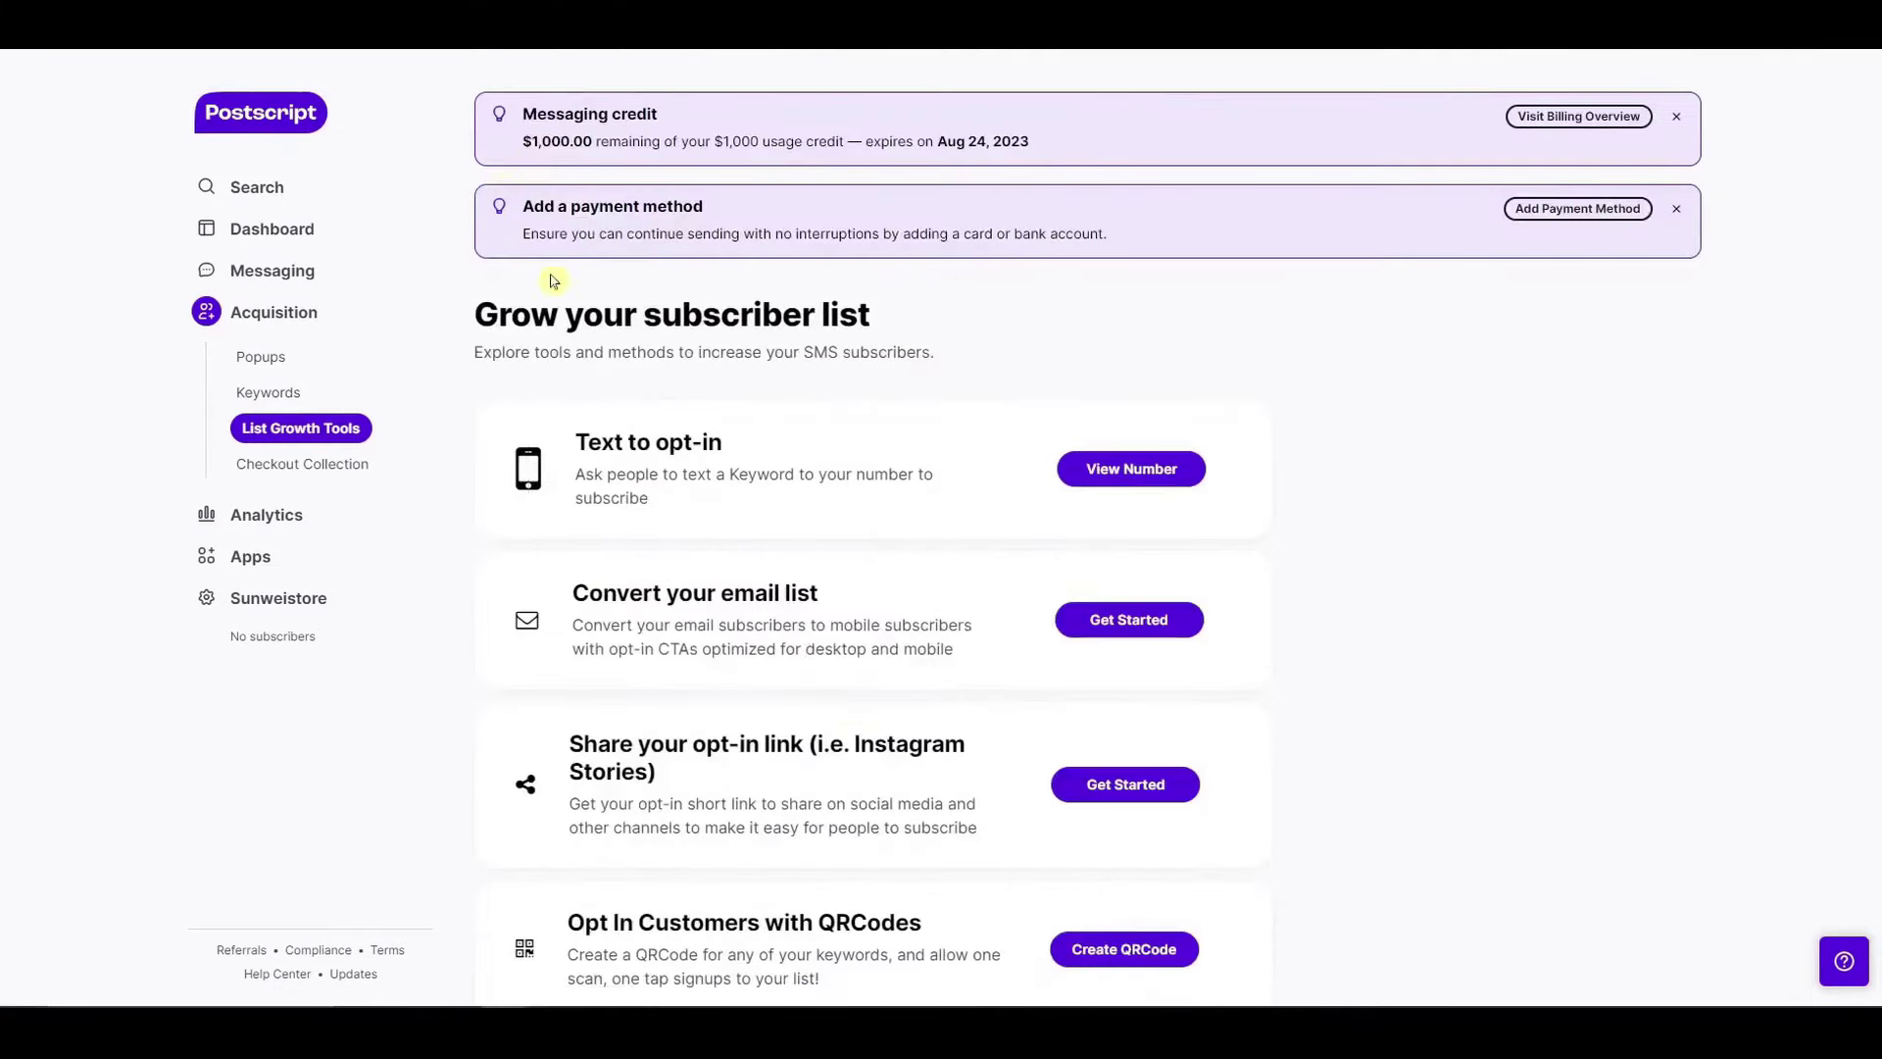
{"action": "scroll", "coordinate": [815, 840], "scroll_direction": "down", "scroll_amount": 1}
Look at Checkout Collection and Popups, then go to SMS campaigns.
{"action": "left_click", "coordinate": [322, 470]}
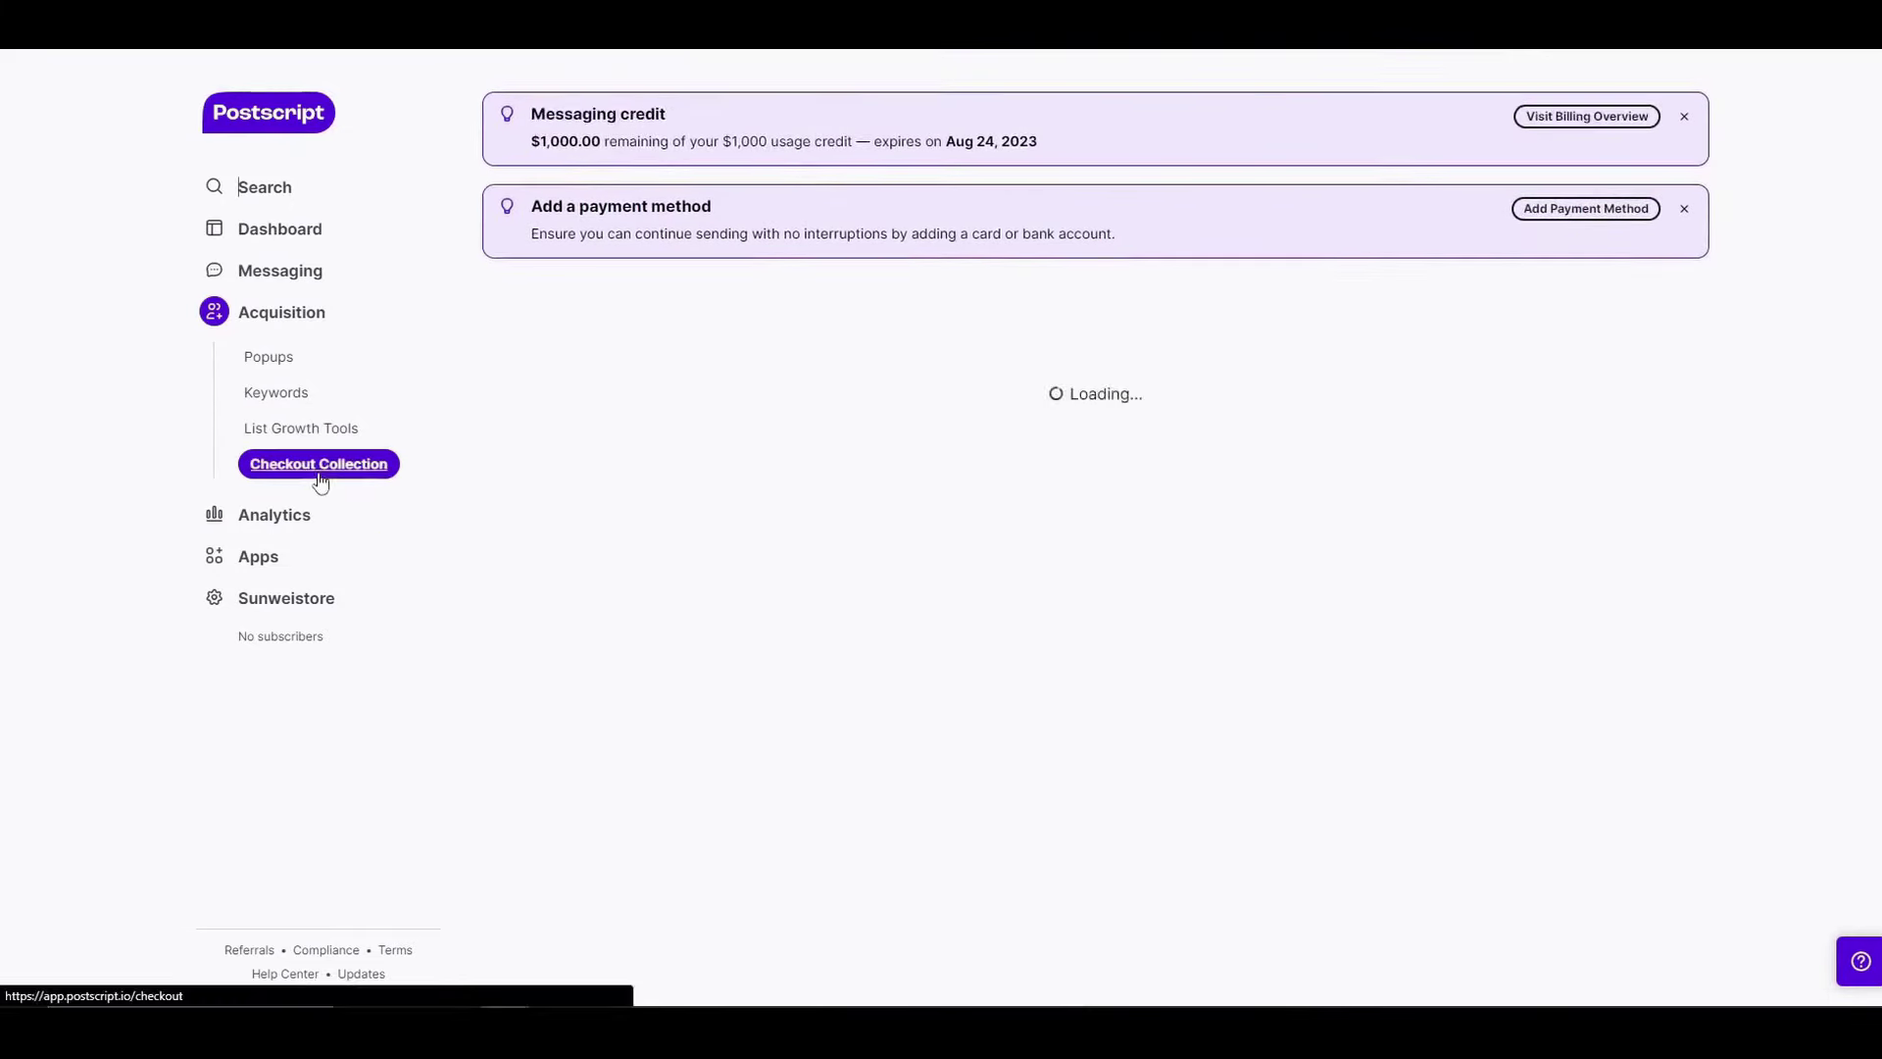
{"action": "scroll", "coordinate": [894, 515], "scroll_direction": "down", "scroll_amount": 1}
{"action": "scroll", "coordinate": [278, 441], "scroll_direction": "up", "scroll_amount": 2}
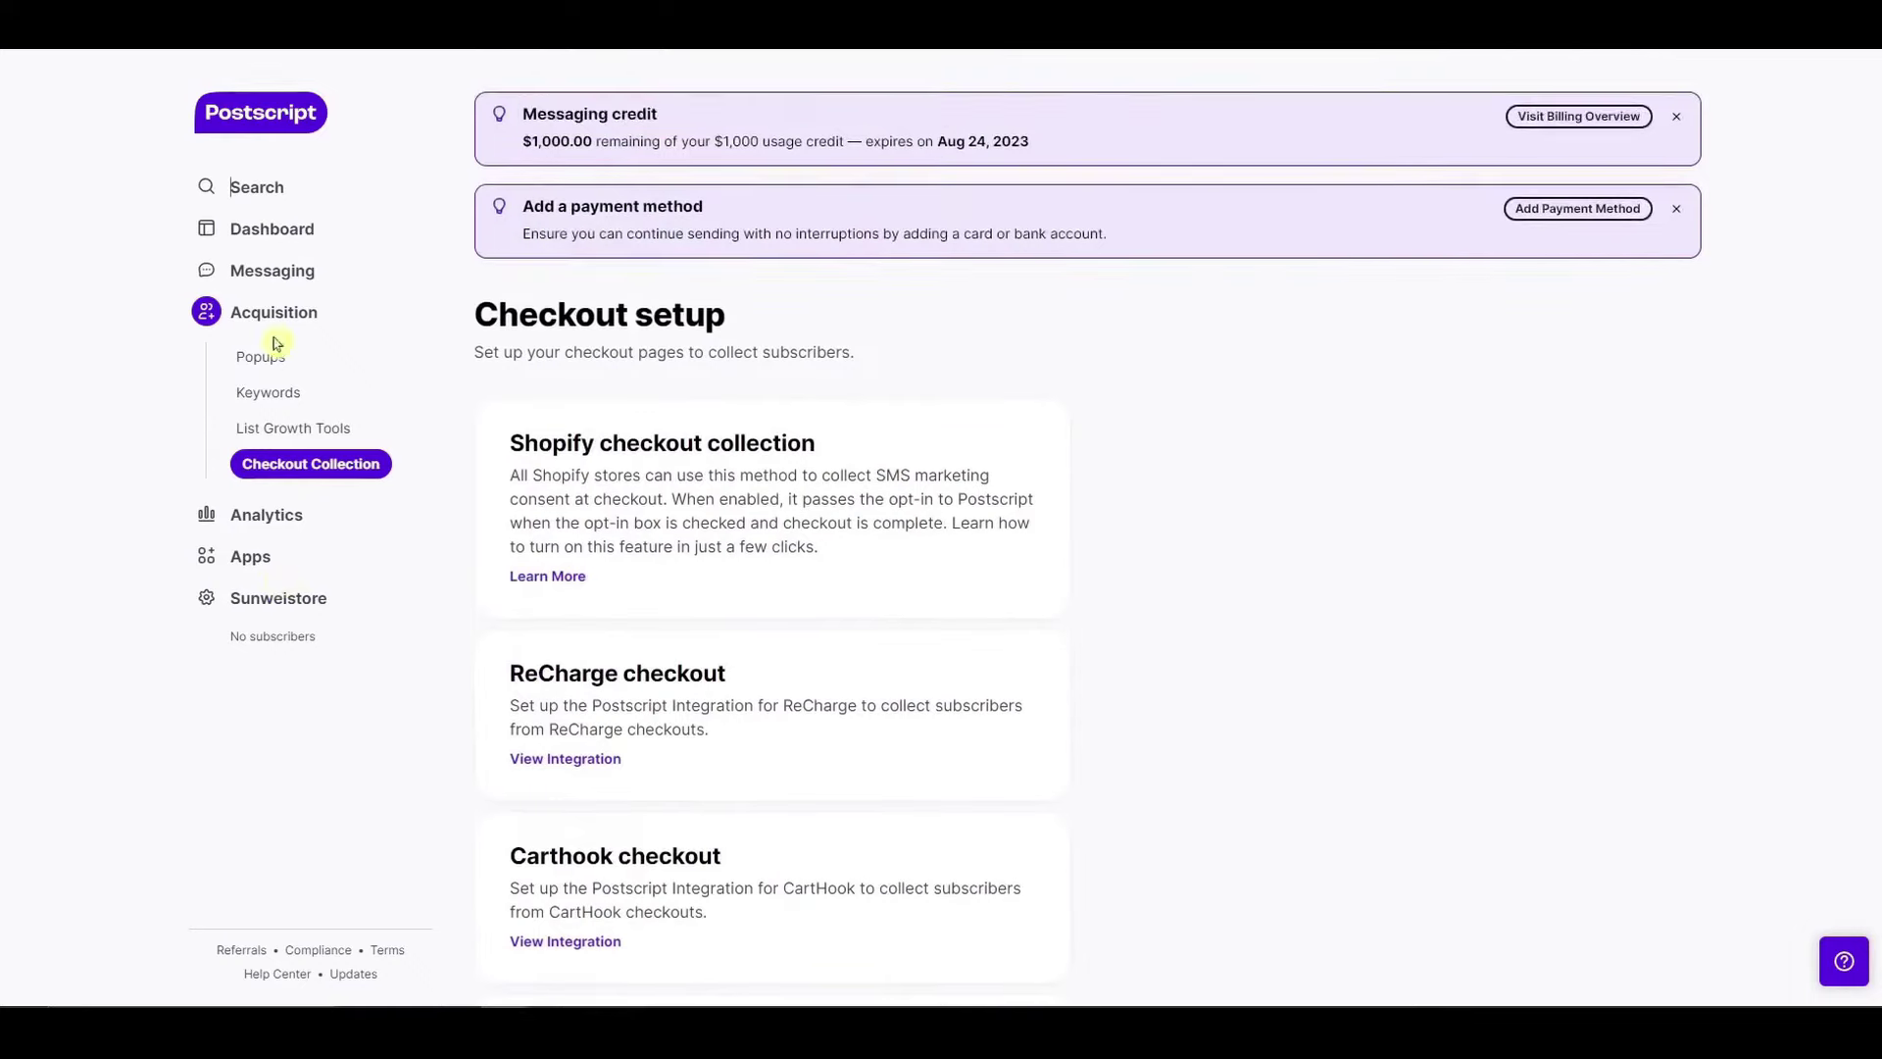
{"action": "left_click", "coordinate": [262, 356]}
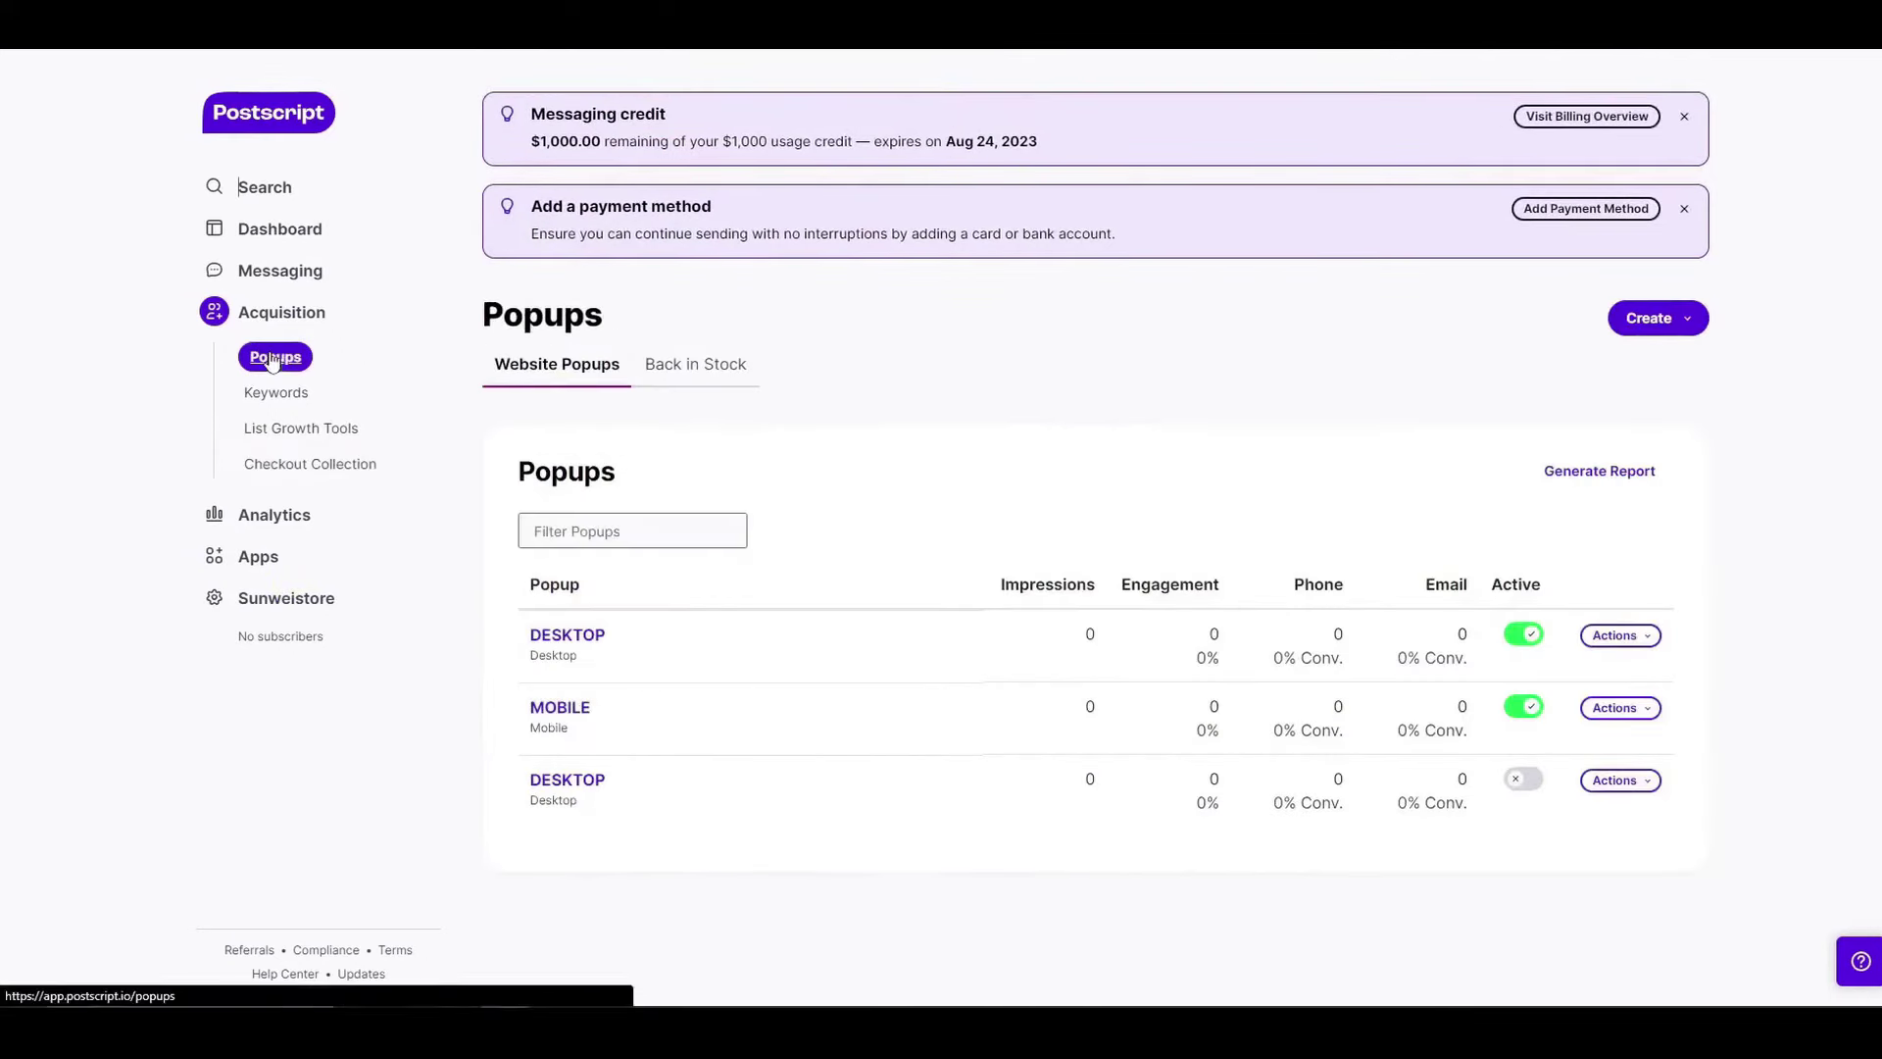
{"action": "left_click", "coordinate": [307, 271]}
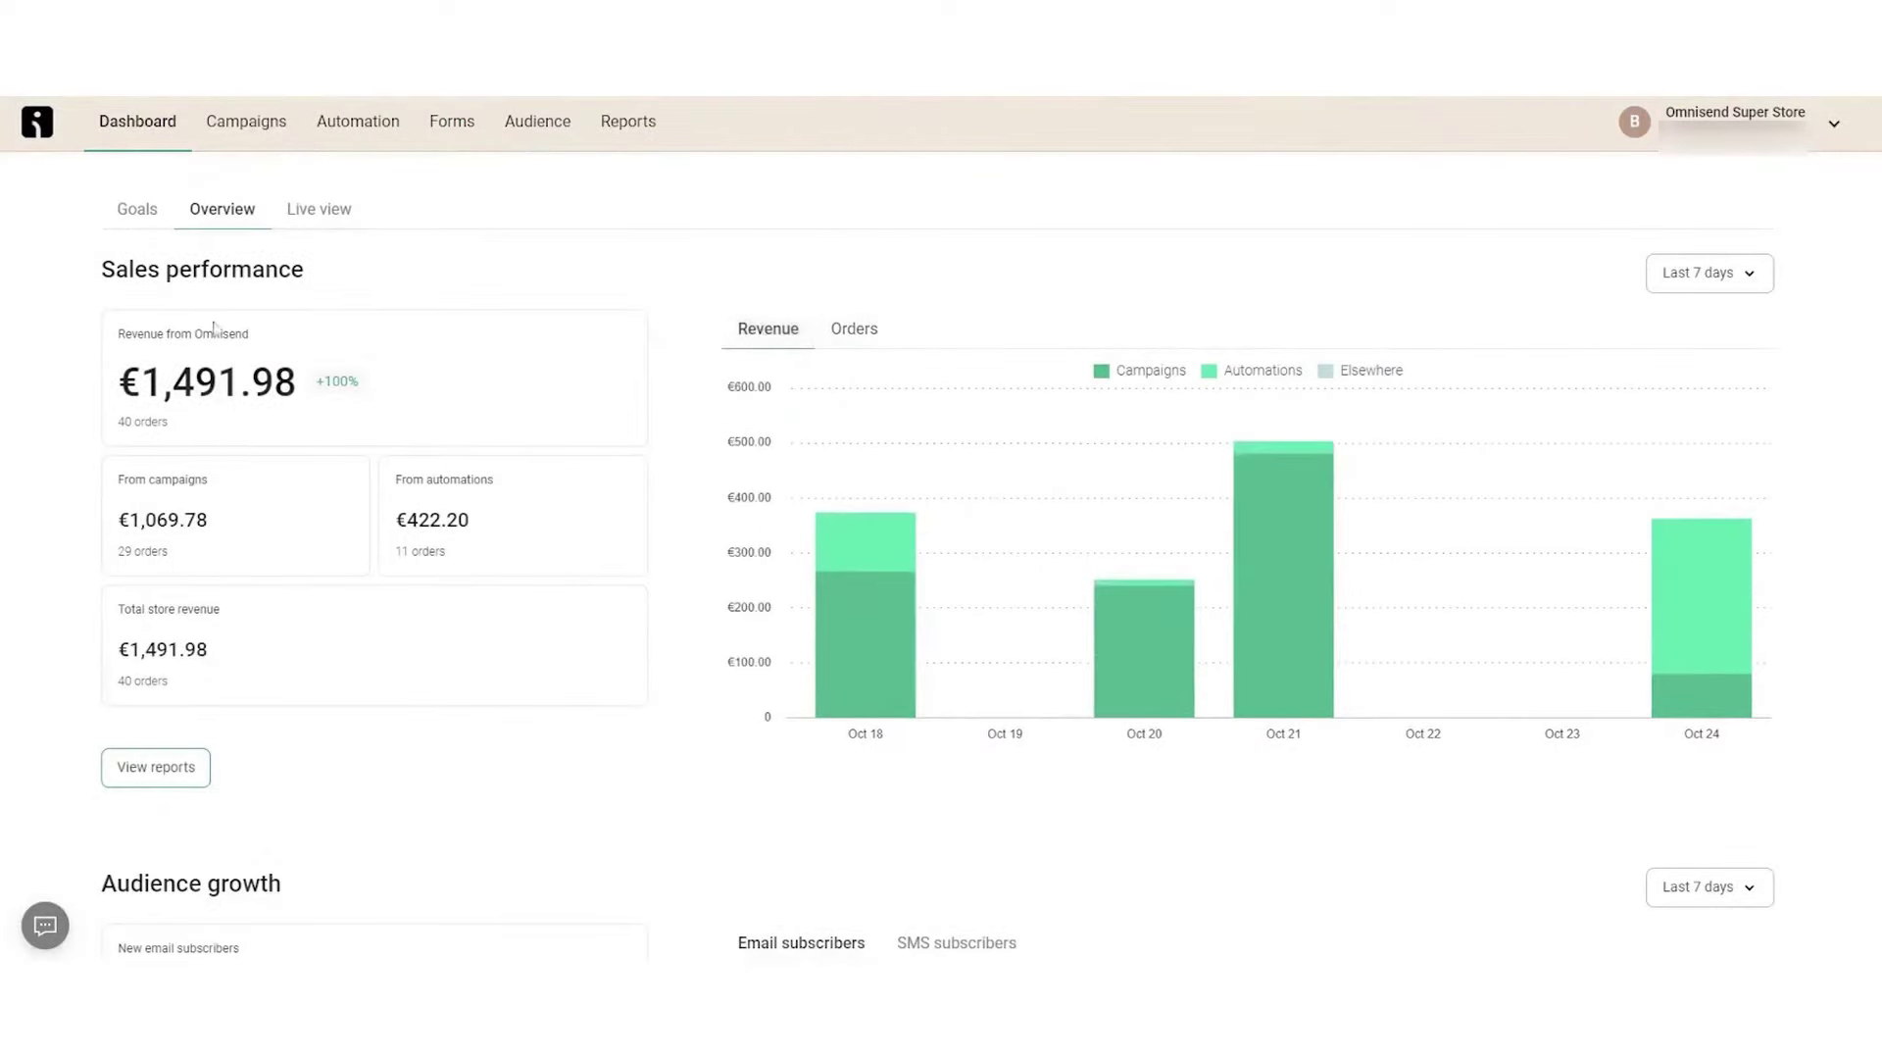
{"action": "scroll", "coordinate": [673, 344], "scroll_direction": "down", "scroll_amount": 3}
Toggle the subscriber chart, start a new campaign, and enable boosting with a booster subject.
{"action": "left_click", "coordinate": [955, 489]}
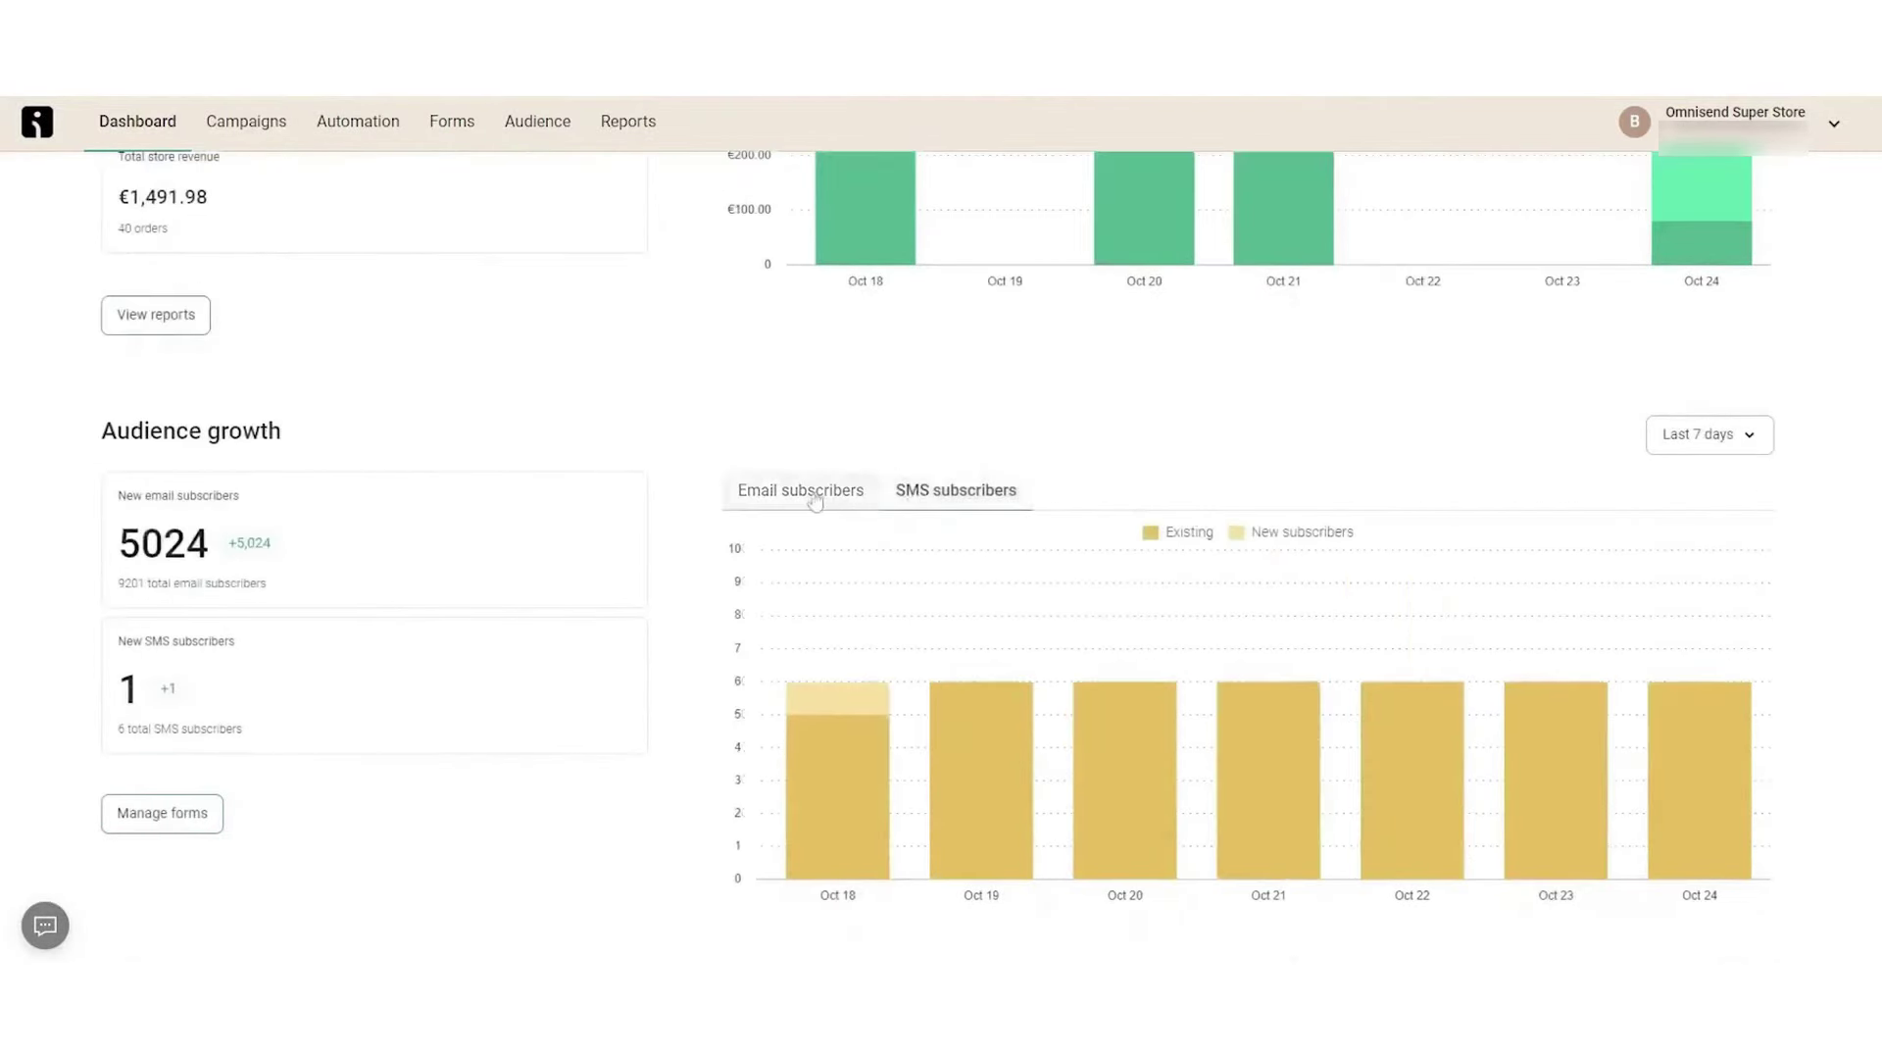
{"action": "left_click", "coordinate": [812, 494]}
{"action": "scroll", "coordinate": [664, 433], "scroll_direction": "up", "scroll_amount": 3}
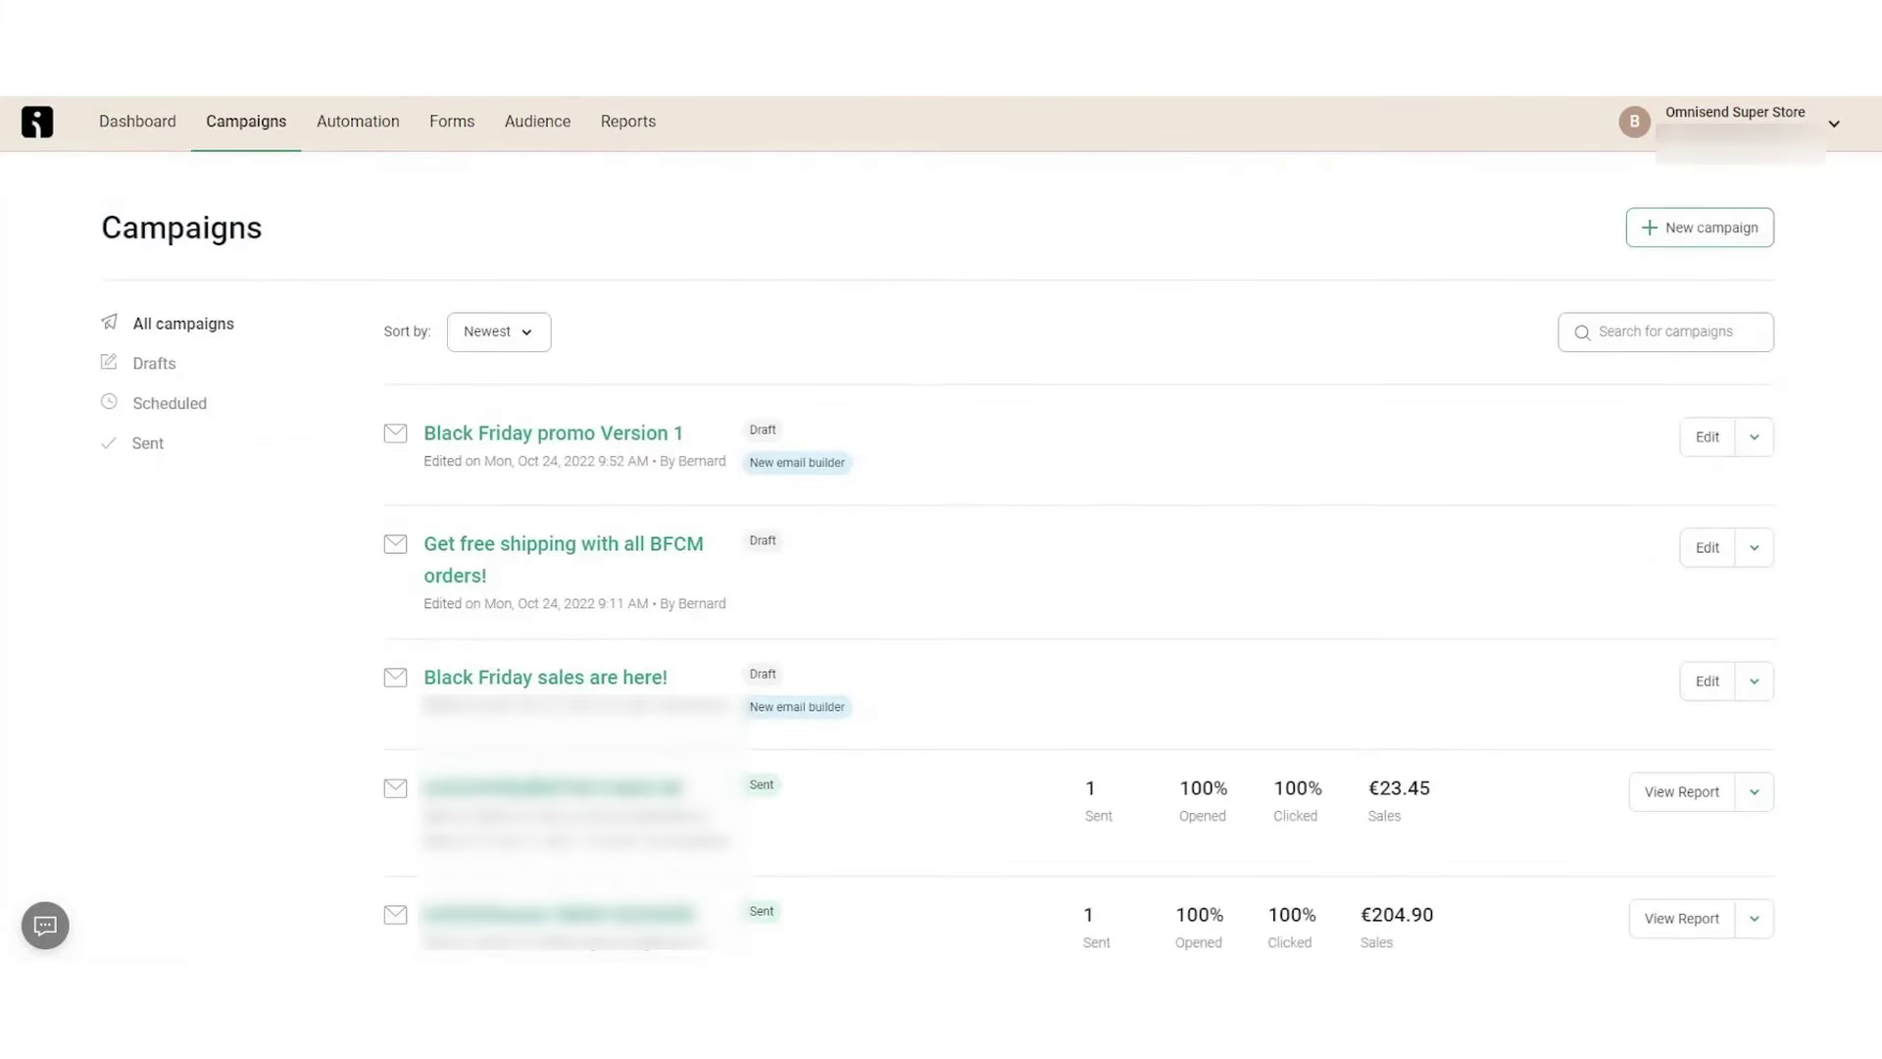
{"action": "left_click", "coordinate": [1693, 229]}
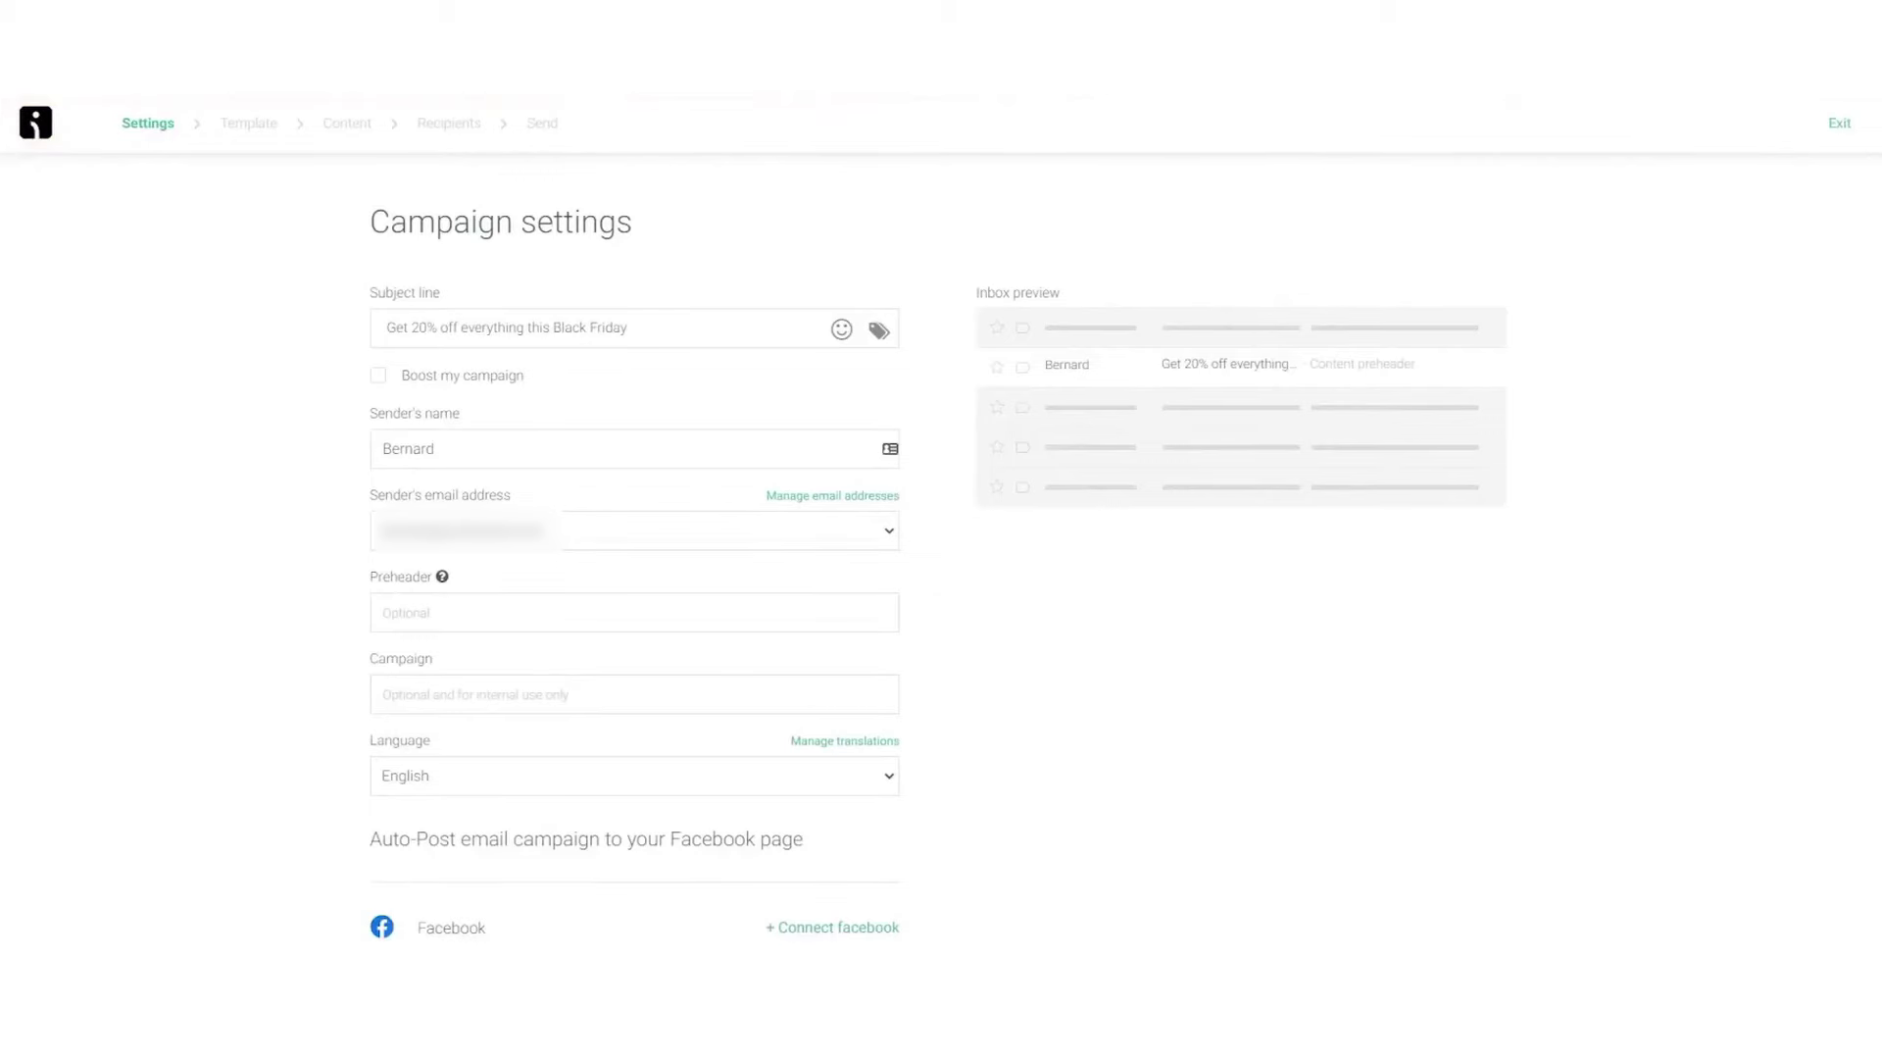
{"action": "left_click", "coordinate": [378, 376]}
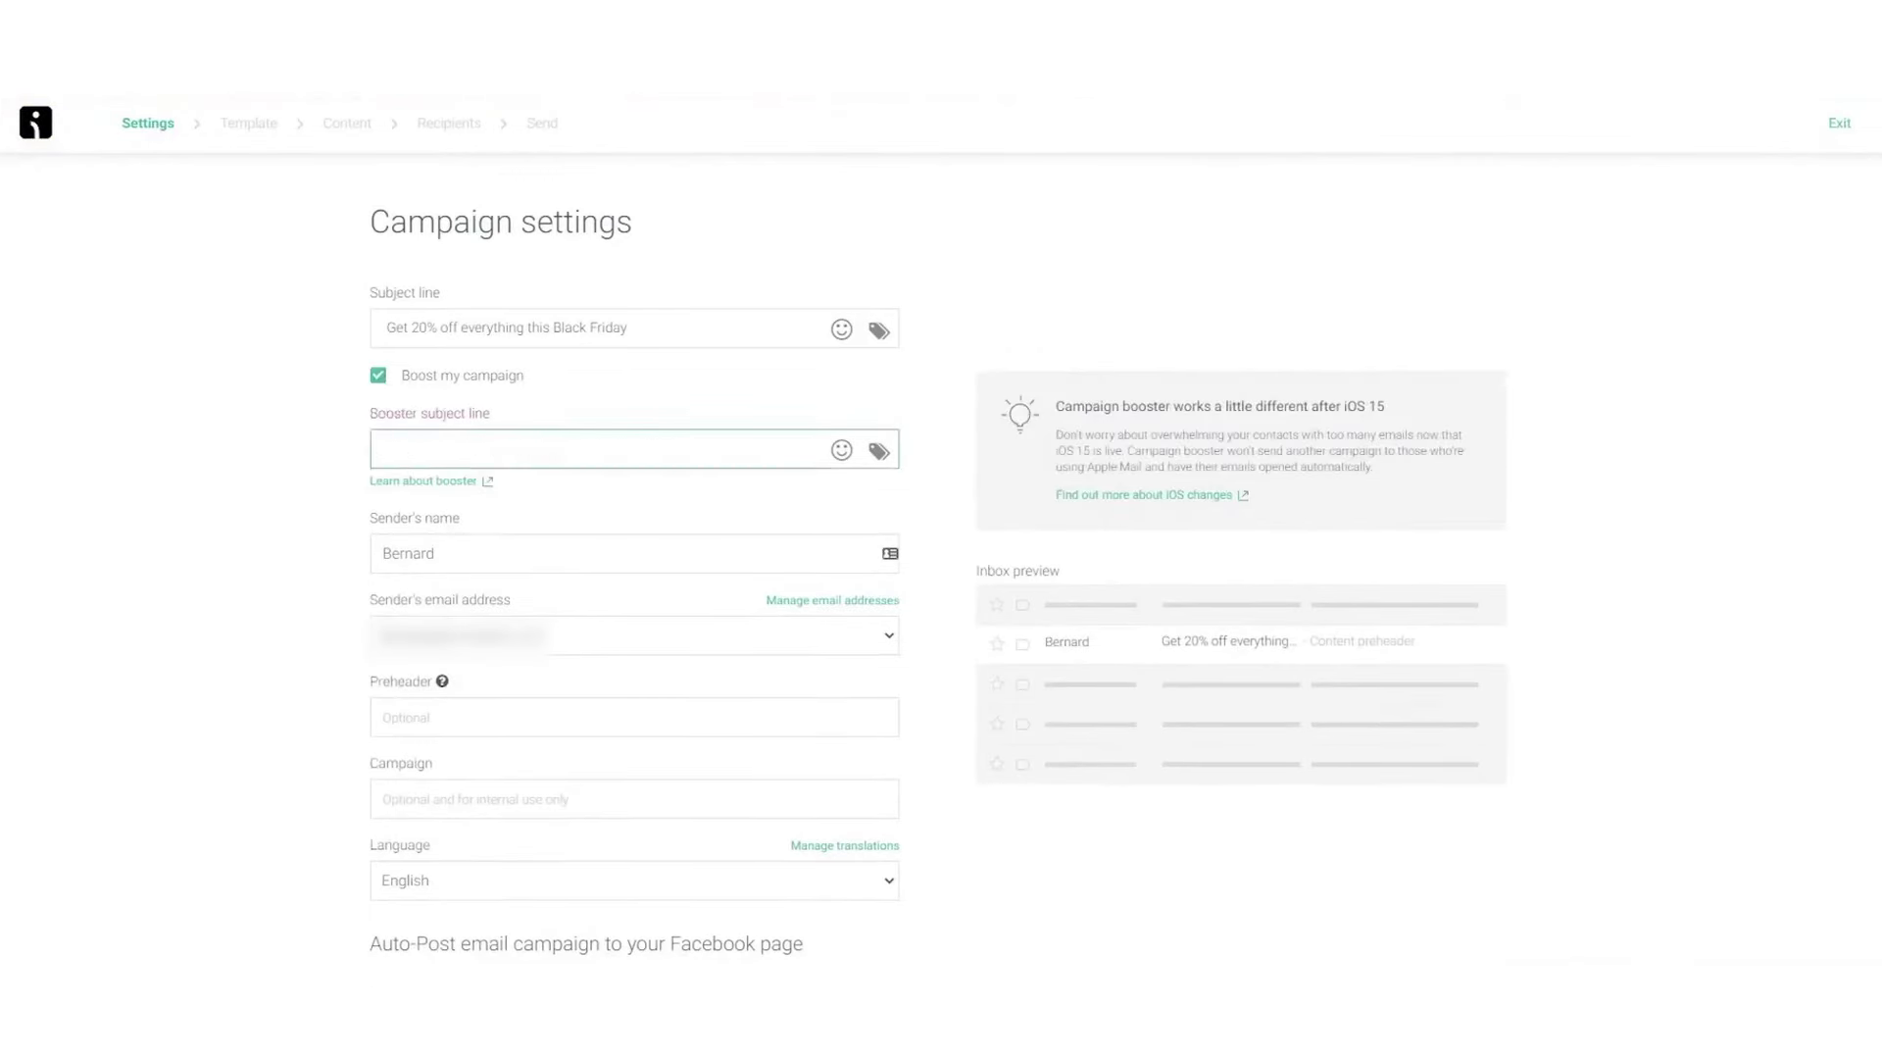
{"action": "type", "text": "Ending soon: Take 20% off now for Black Friday"}
{"action": "left_click", "coordinate": [318, 462]}
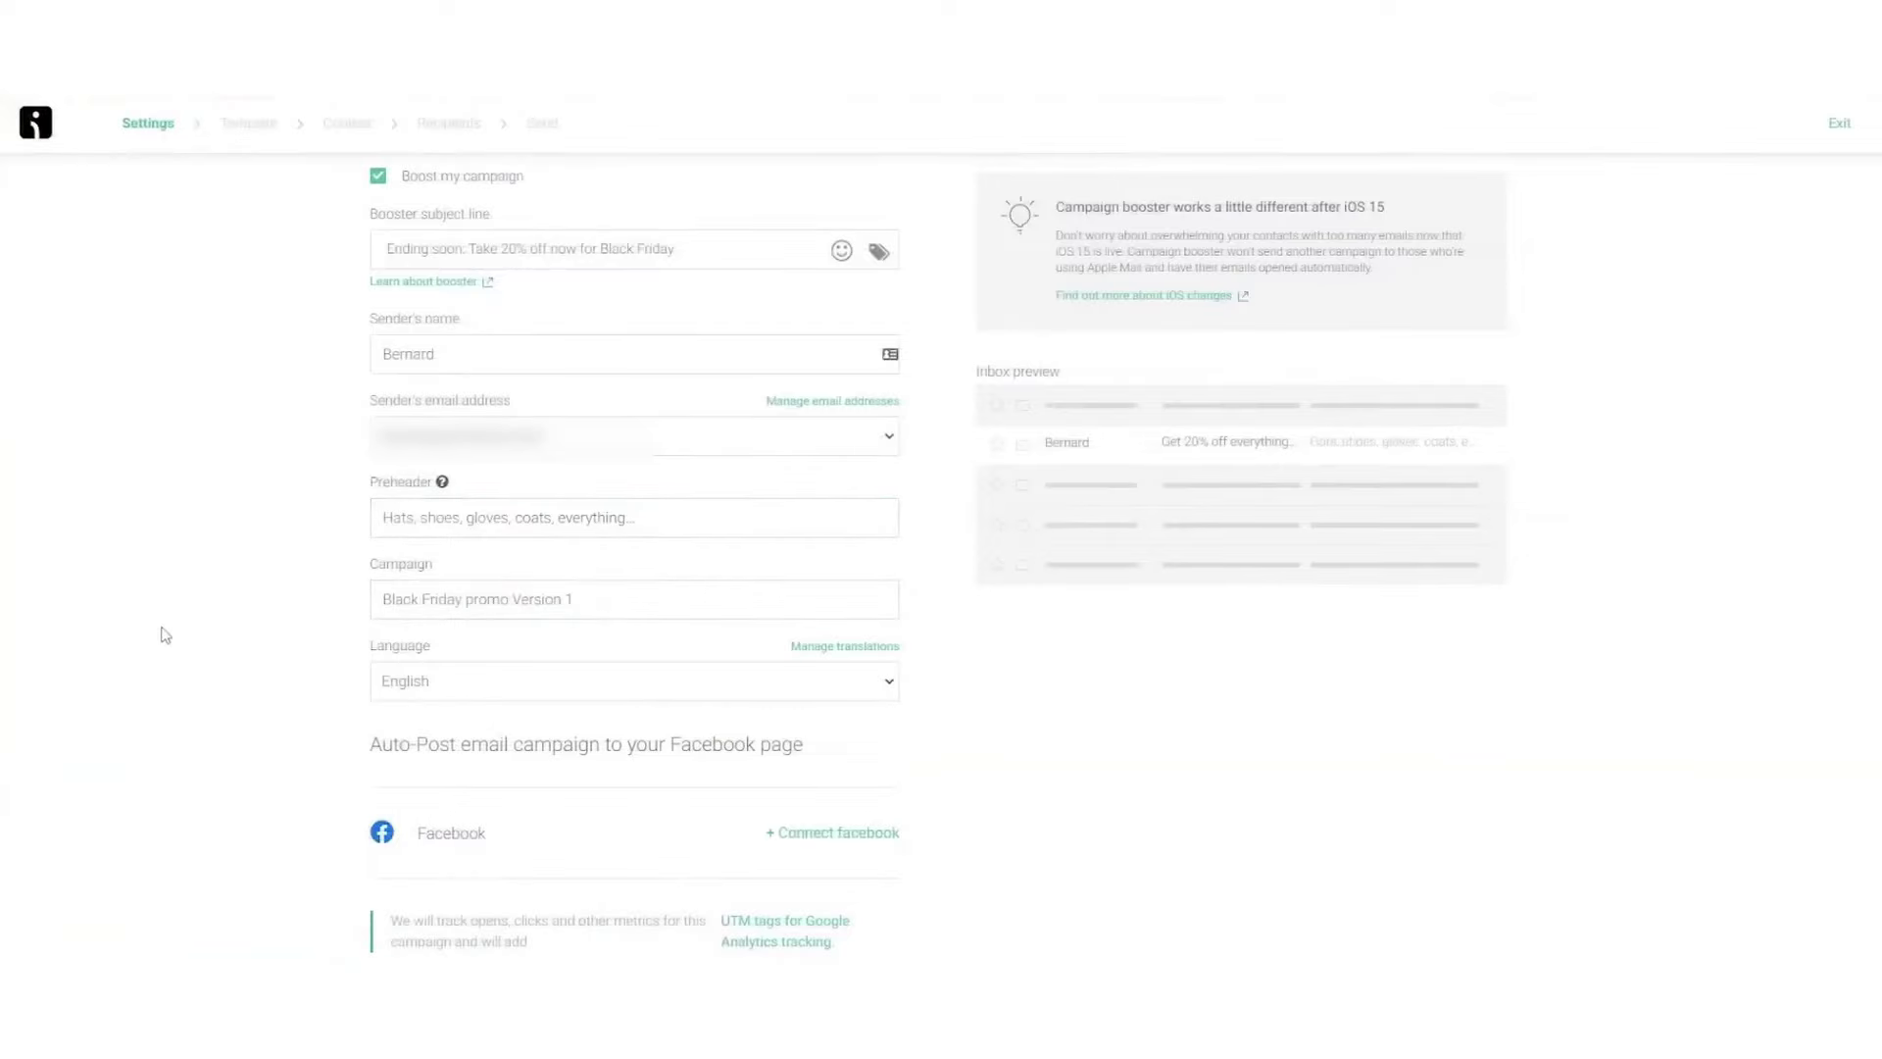
{"action": "scroll", "coordinate": [166, 635], "scroll_direction": "down", "scroll_amount": 2}
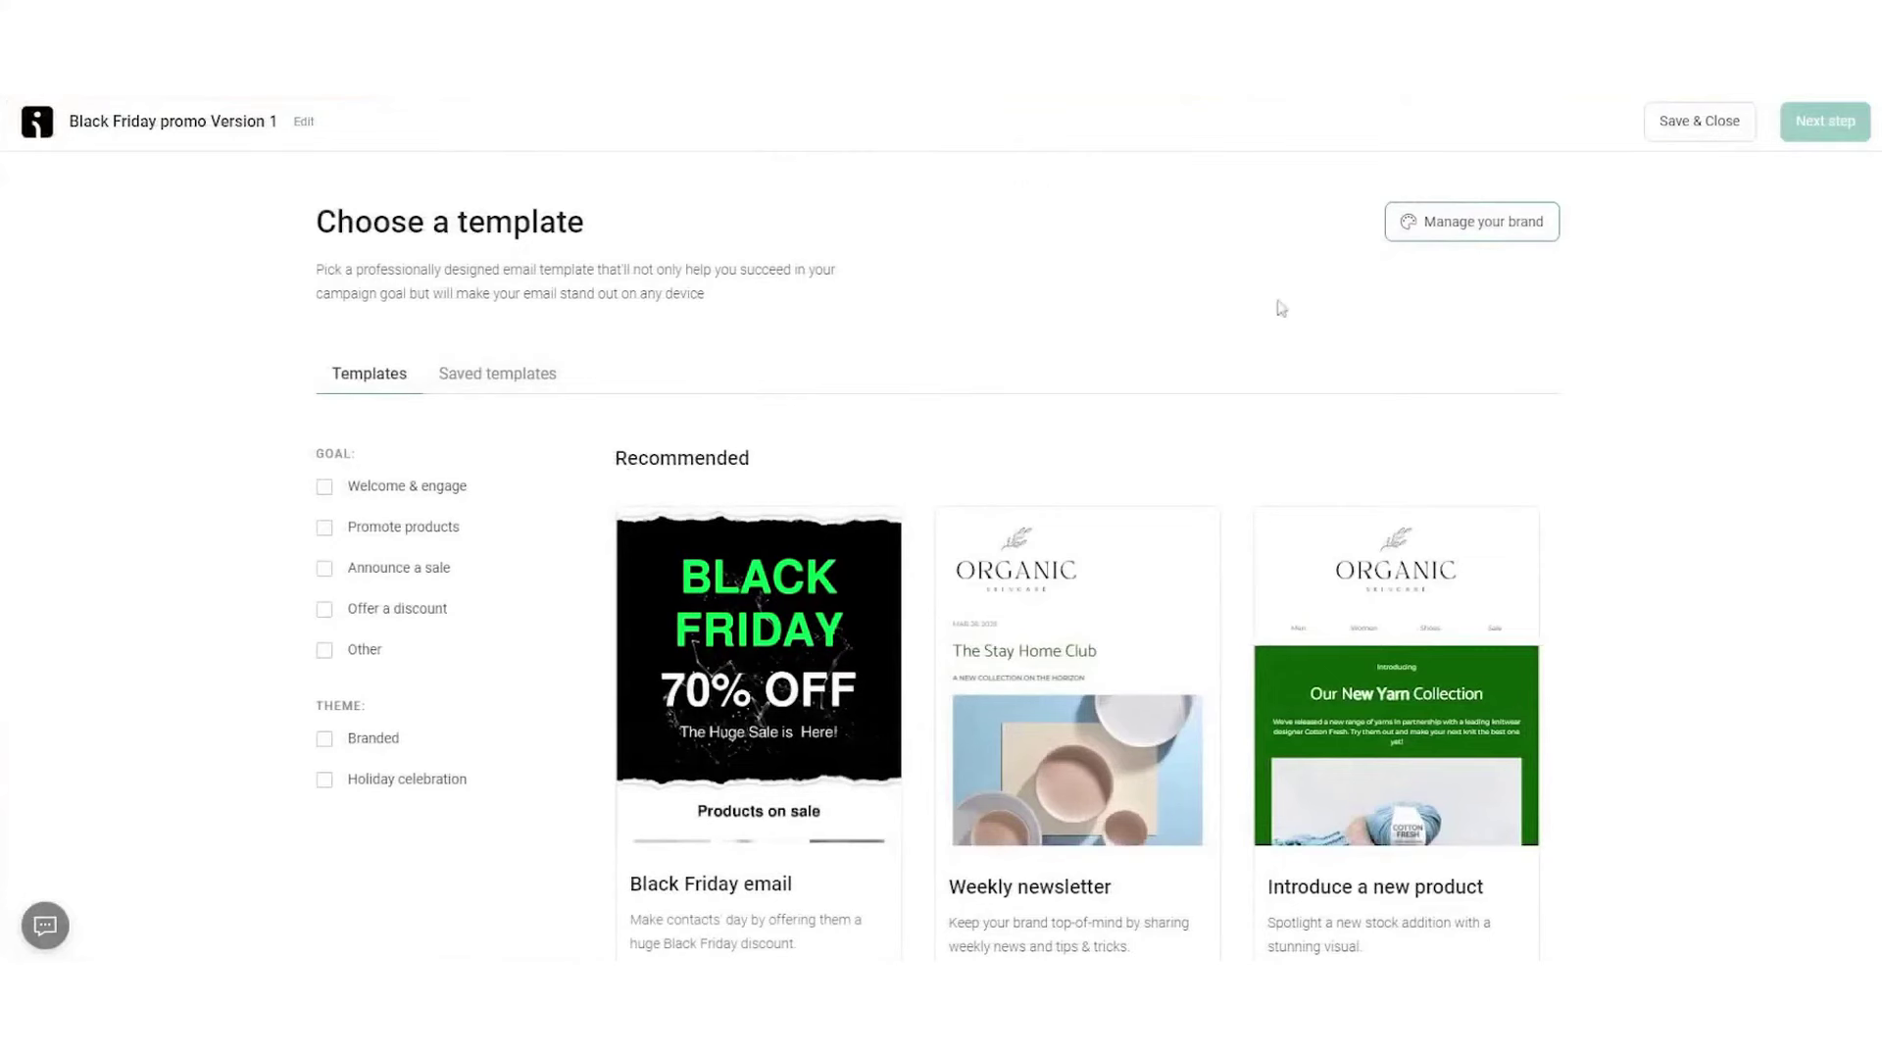
Try out brand settings and restyle The Stay Home Club heading, then undo the change.
{"action": "left_click", "coordinate": [1486, 222]}
{"action": "scroll", "coordinate": [1236, 326], "scroll_direction": "down", "scroll_amount": 3}
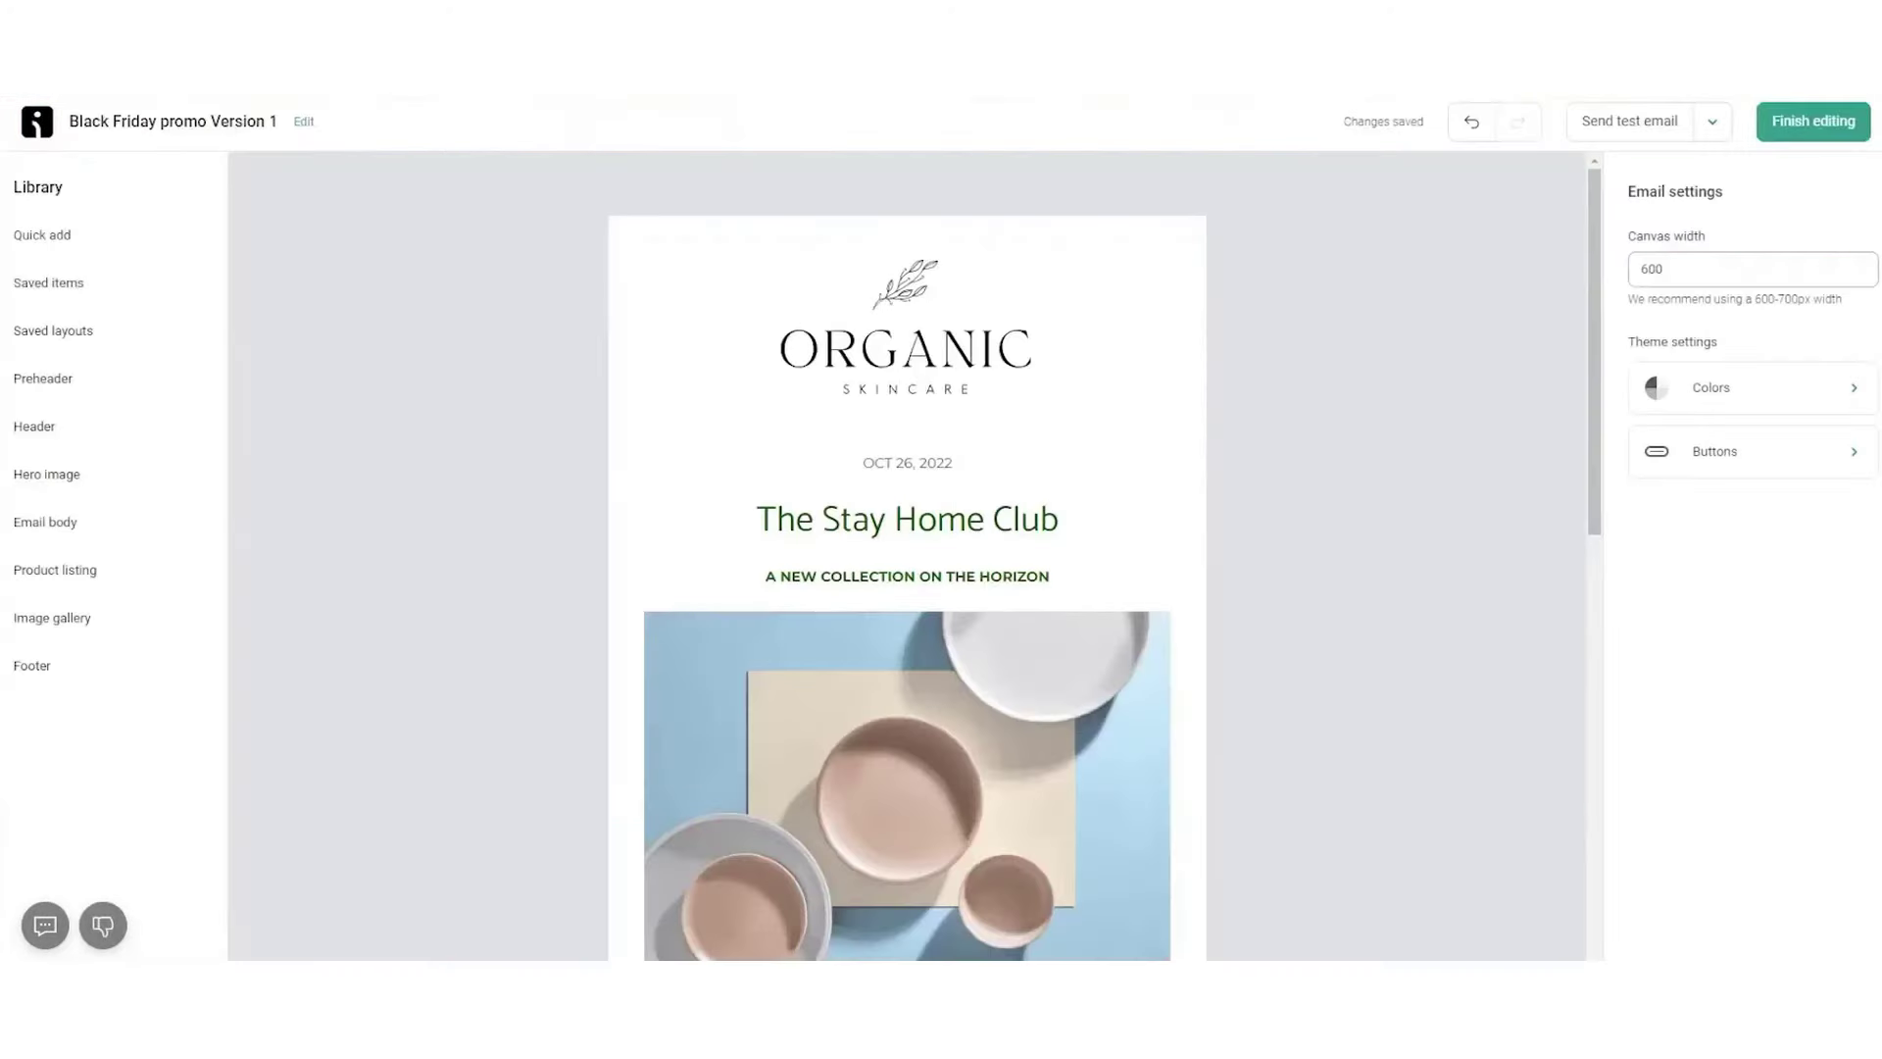
{"action": "left_click_drag", "start_coordinate": [946, 516], "coordinate": [947, 529]}
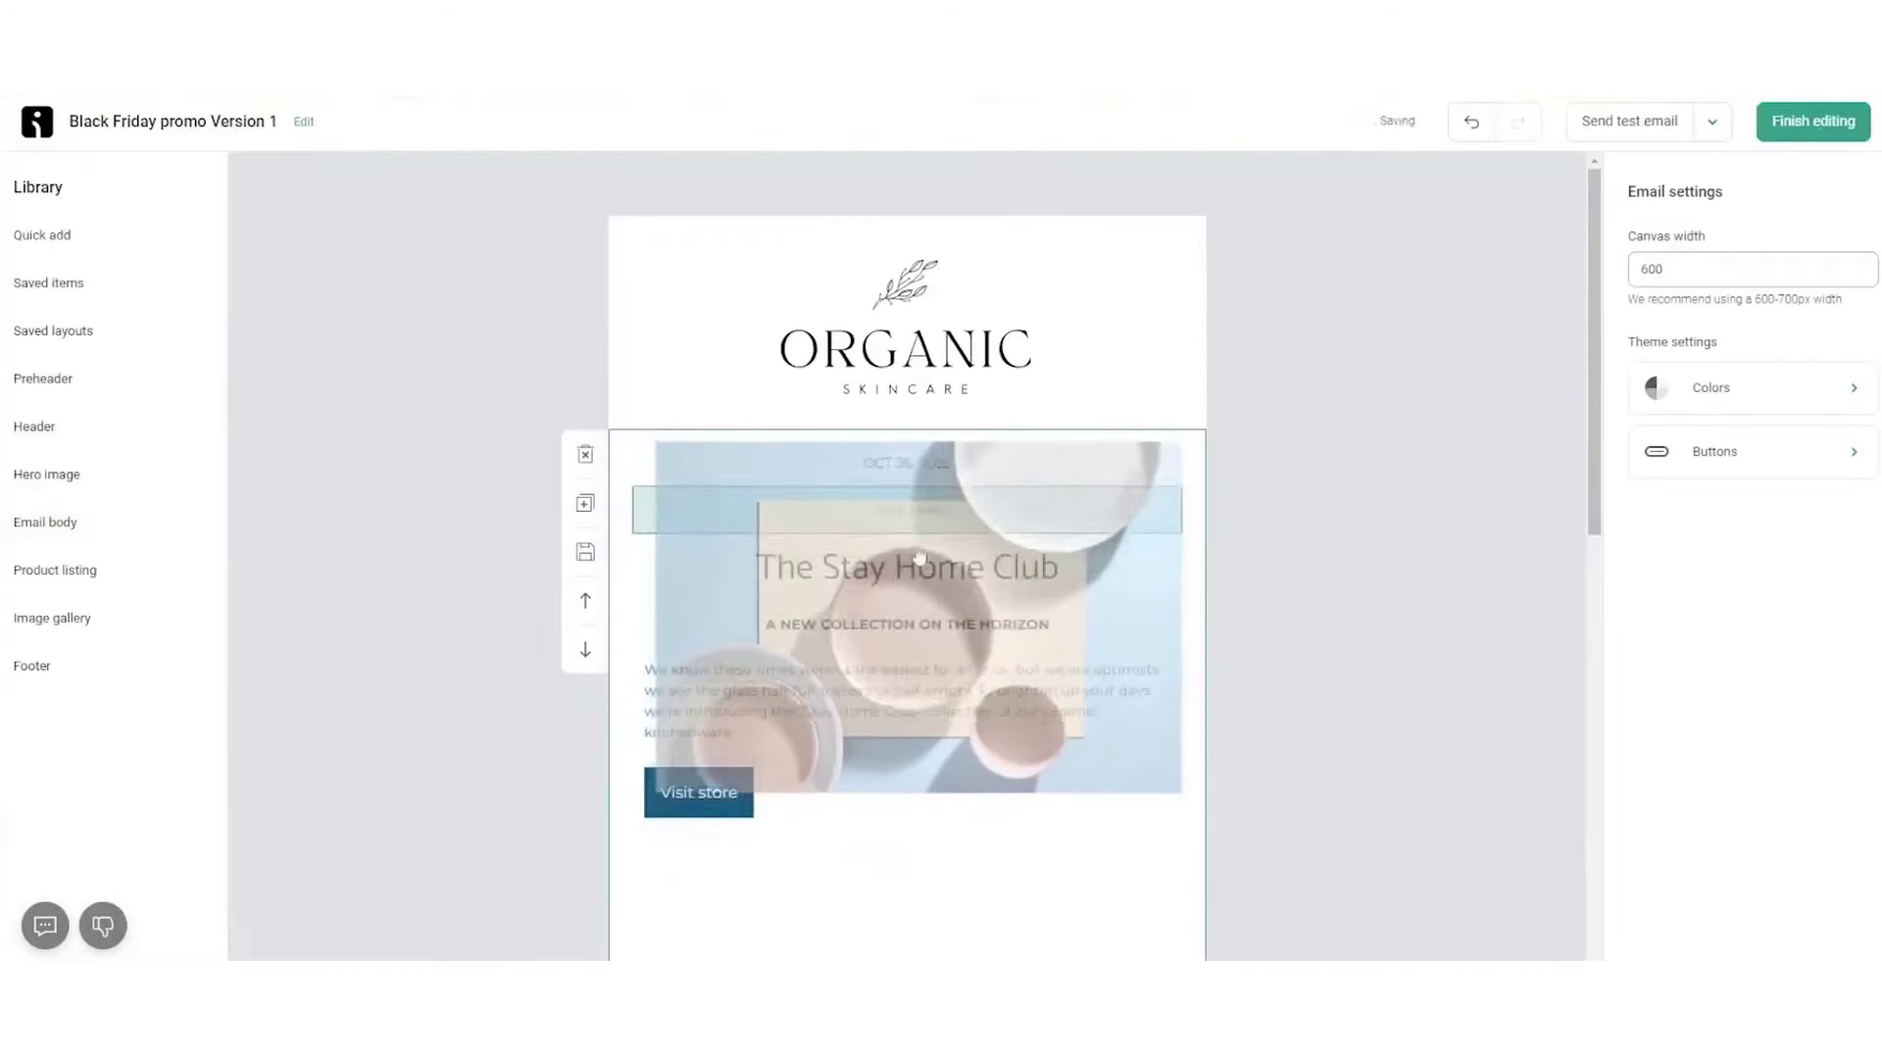
{"action": "left_click", "coordinate": [1706, 392]}
{"action": "left_click", "coordinate": [1303, 496]}
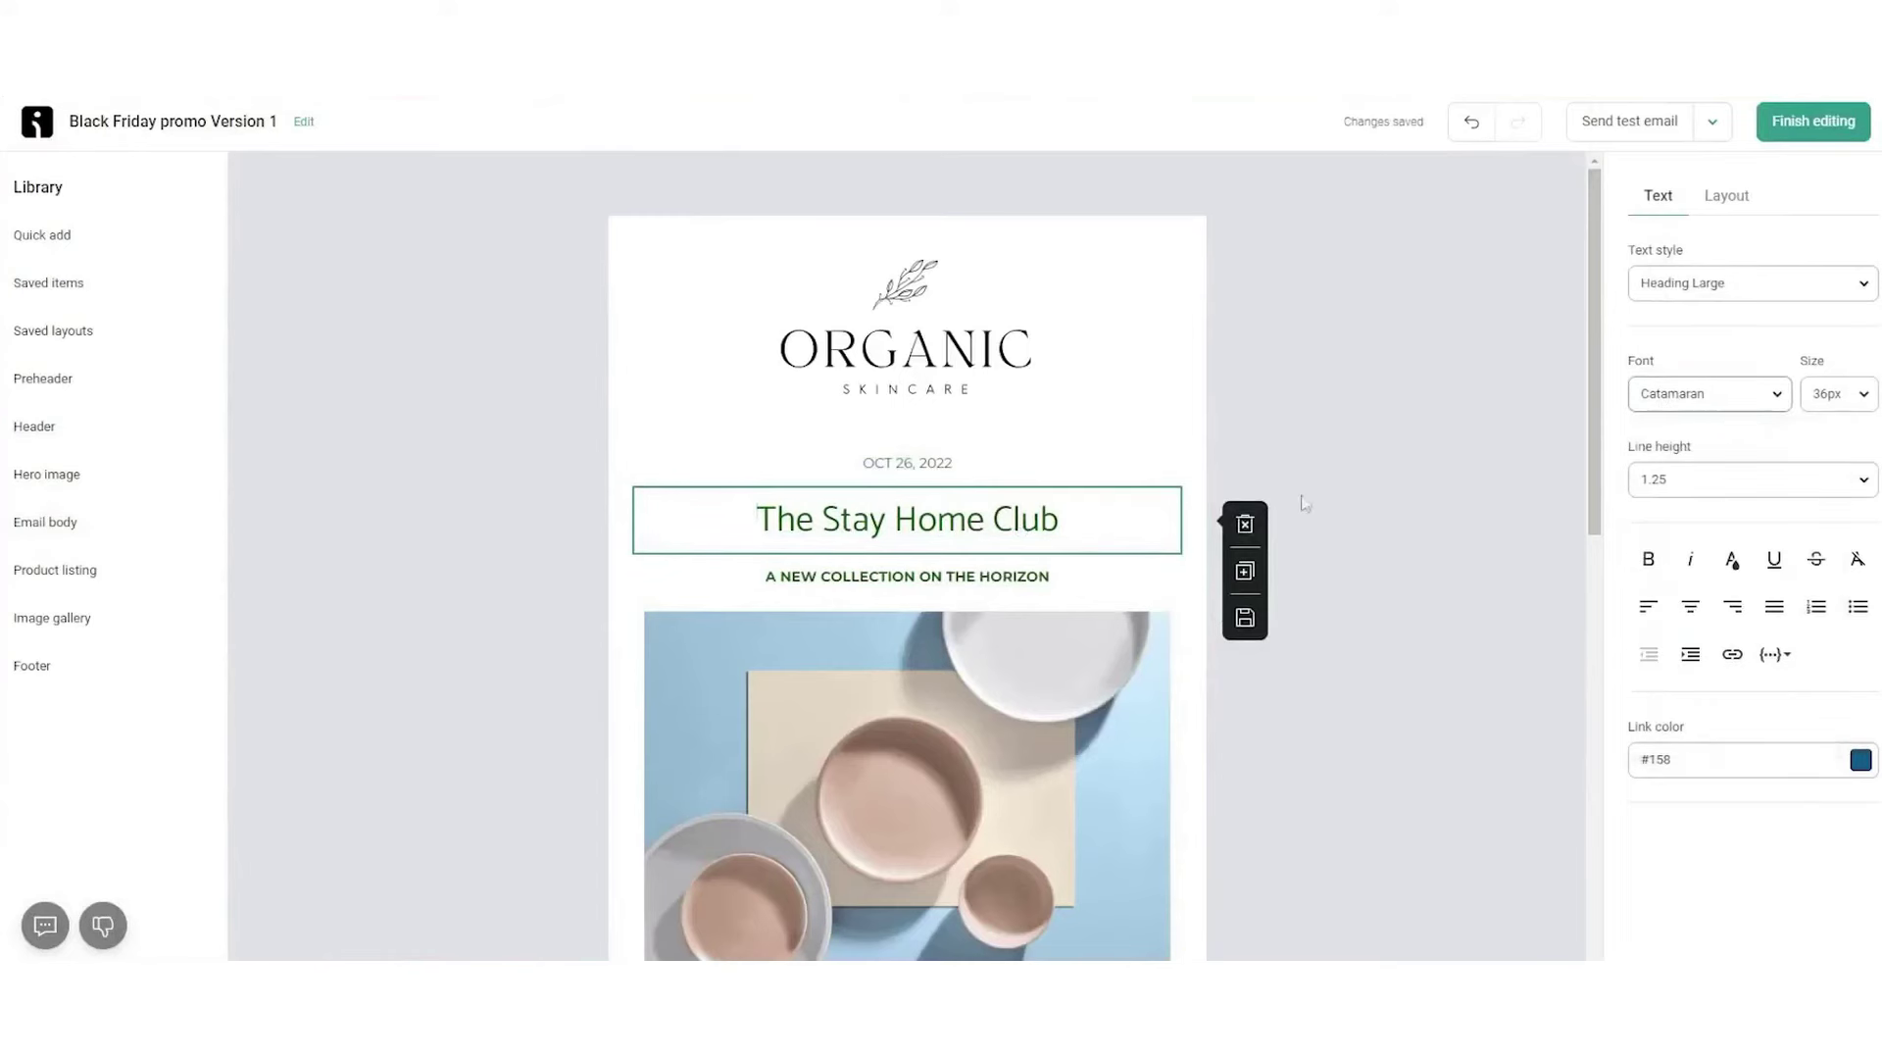
{"action": "left_click", "coordinate": [1733, 559]}
{"action": "left_click", "coordinate": [1001, 518]}
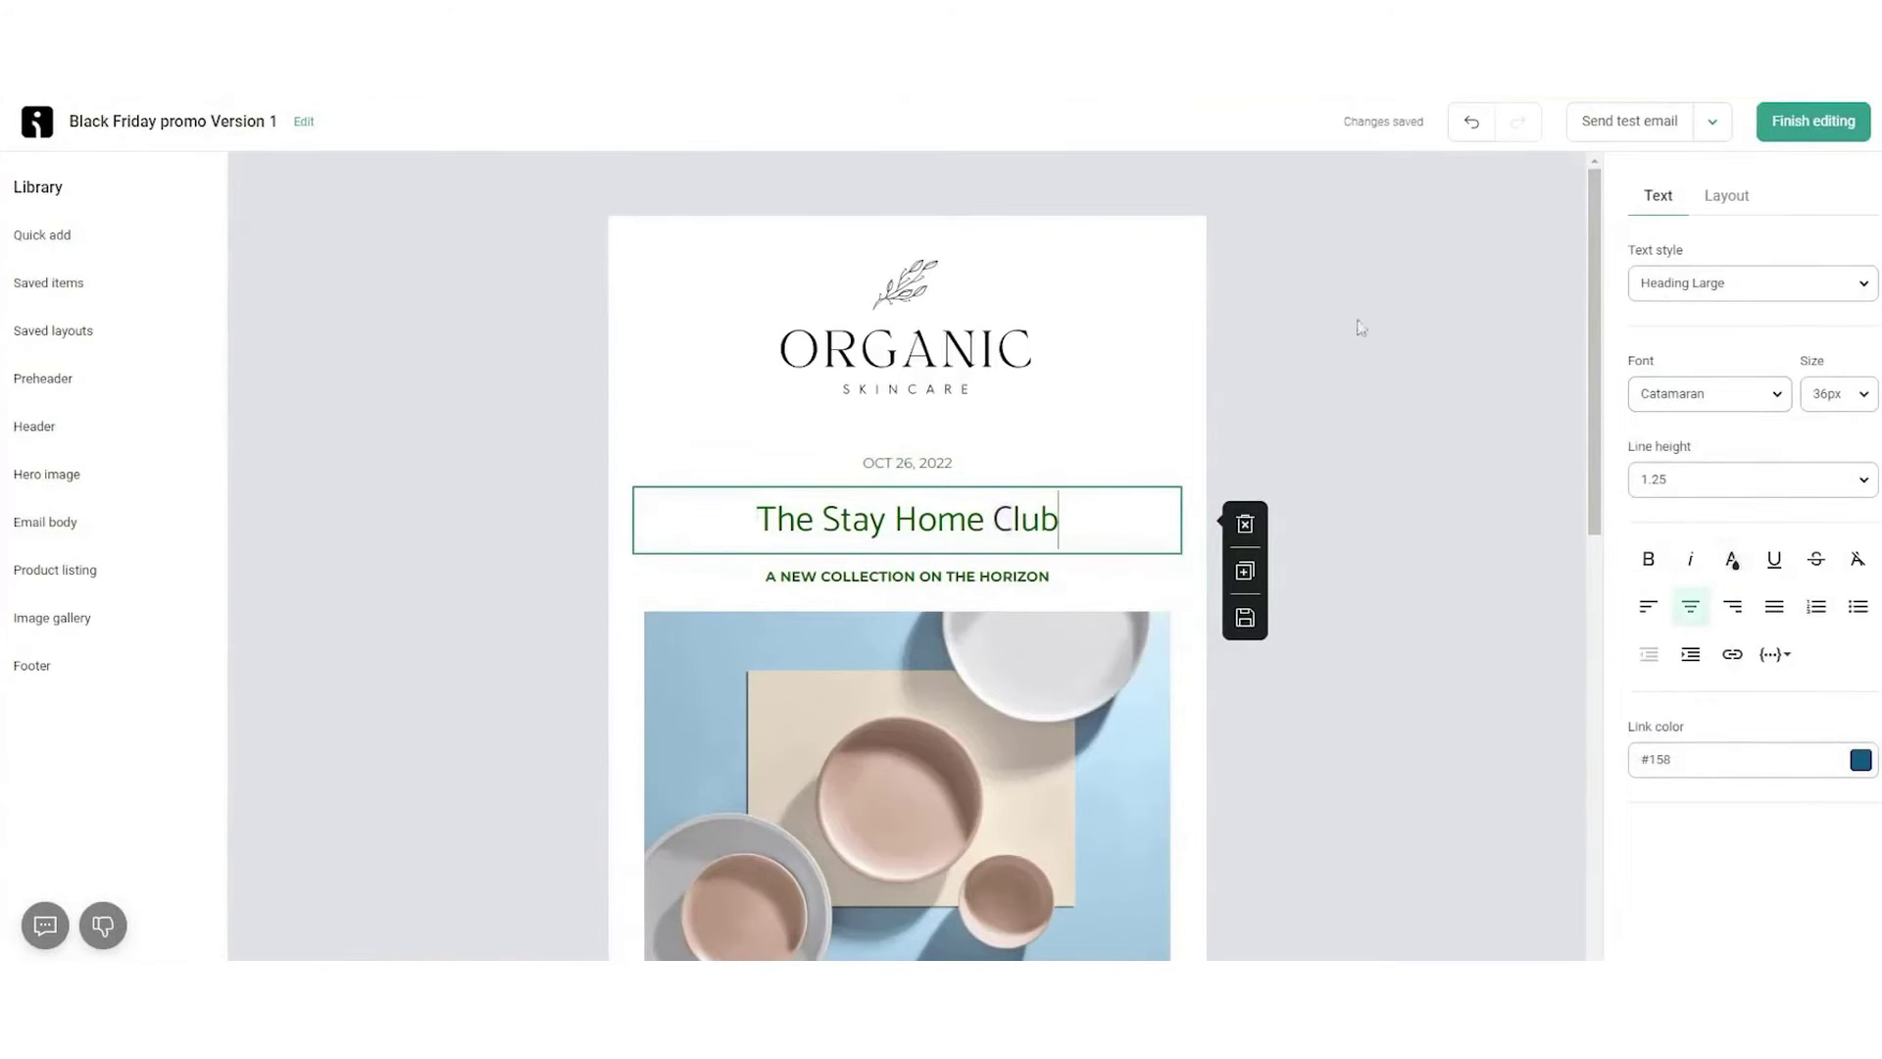
{"action": "left_click", "coordinate": [1470, 121]}
Insert a Product recommender block below Visit store and open its recommendation type choices.
{"action": "left_click", "coordinate": [88, 236]}
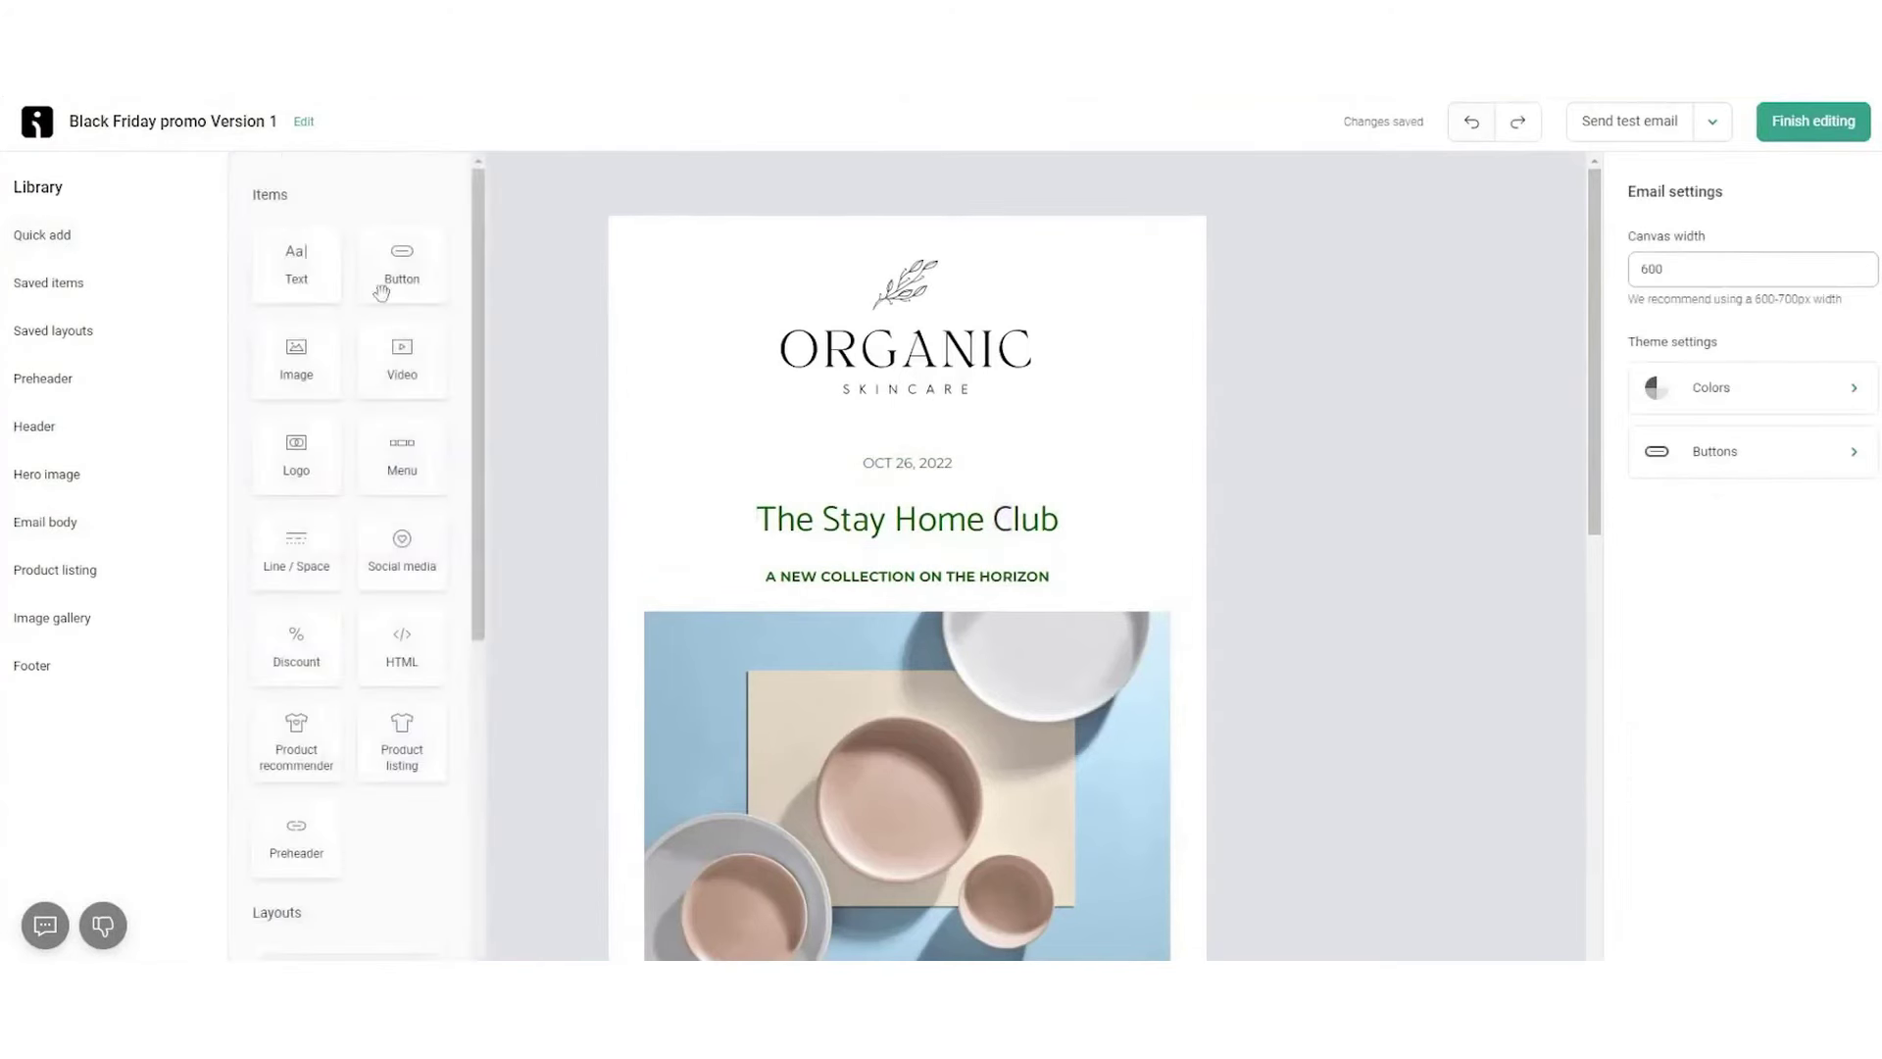
{"action": "left_click_drag", "start_coordinate": [378, 285], "coordinate": [580, 321]}
{"action": "left_click", "coordinate": [160, 235]}
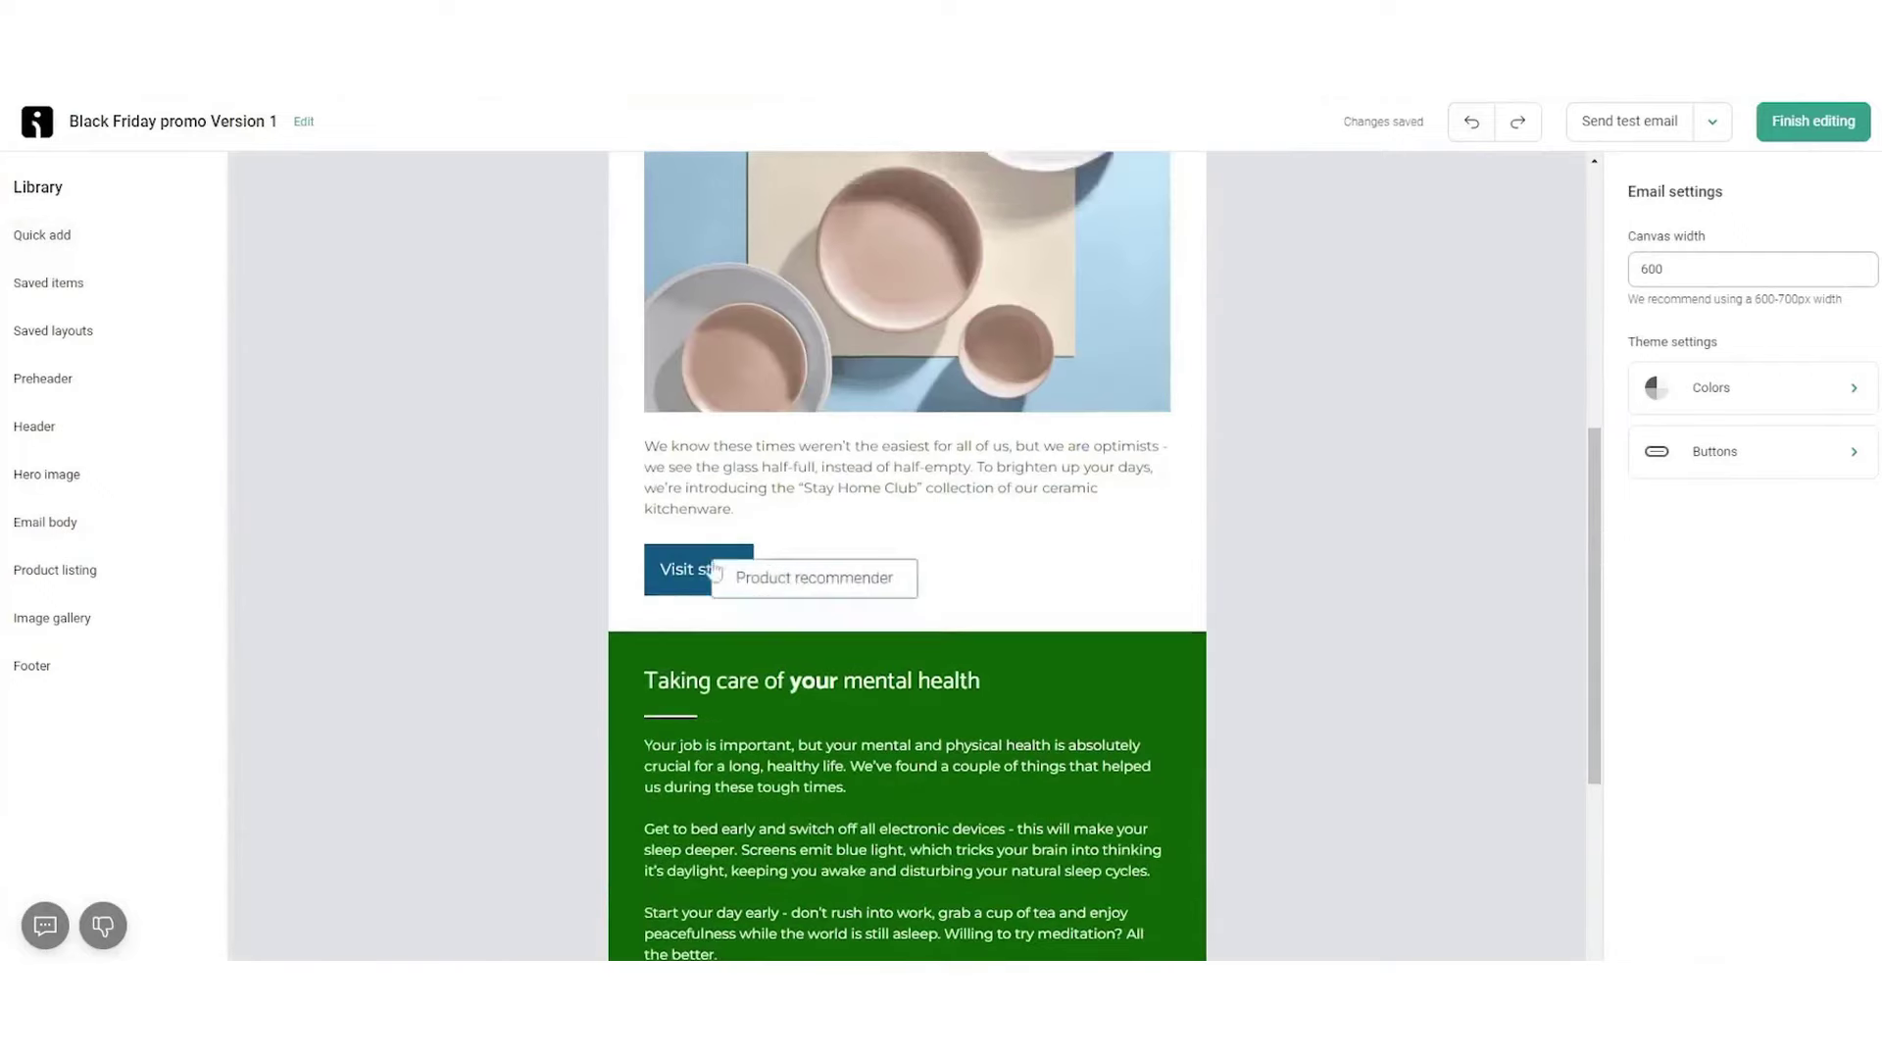
{"action": "left_click_drag", "start_coordinate": [302, 754], "coordinate": [882, 589]}
{"action": "type", "text": "4"}
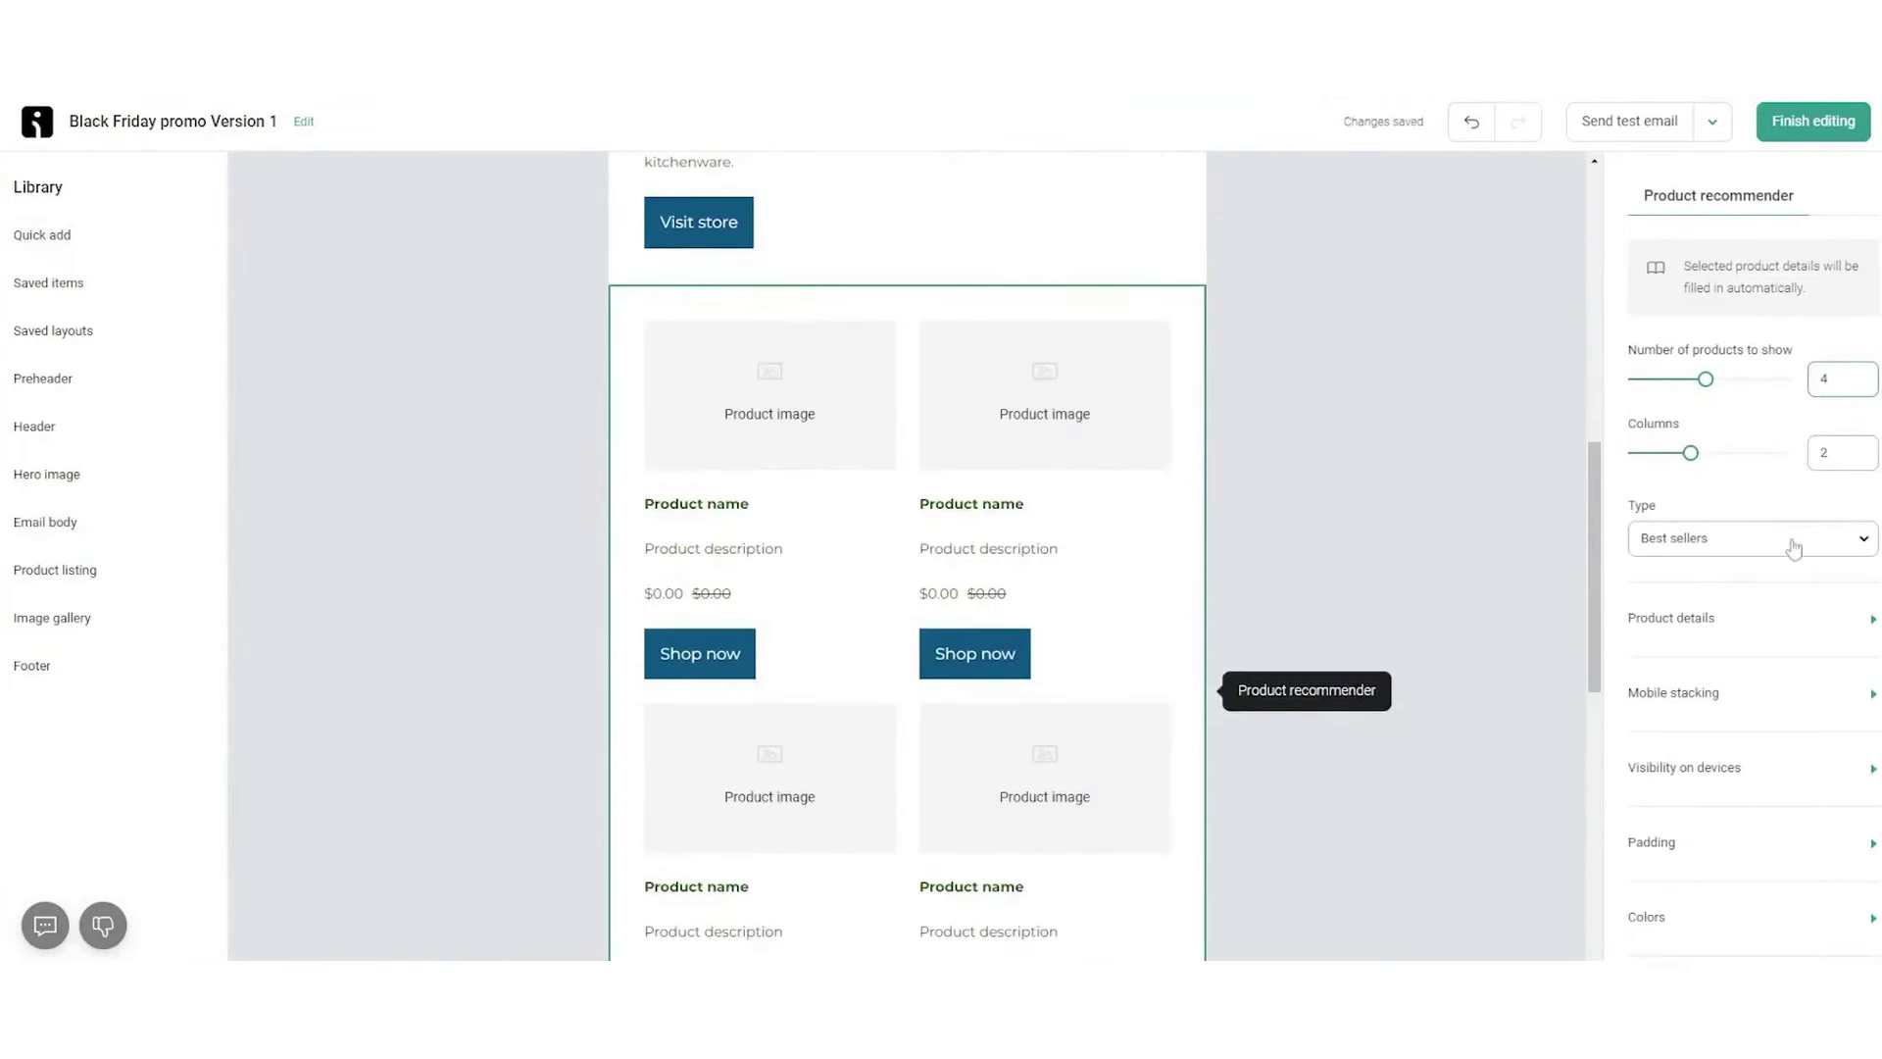
{"action": "left_click", "coordinate": [1753, 539]}
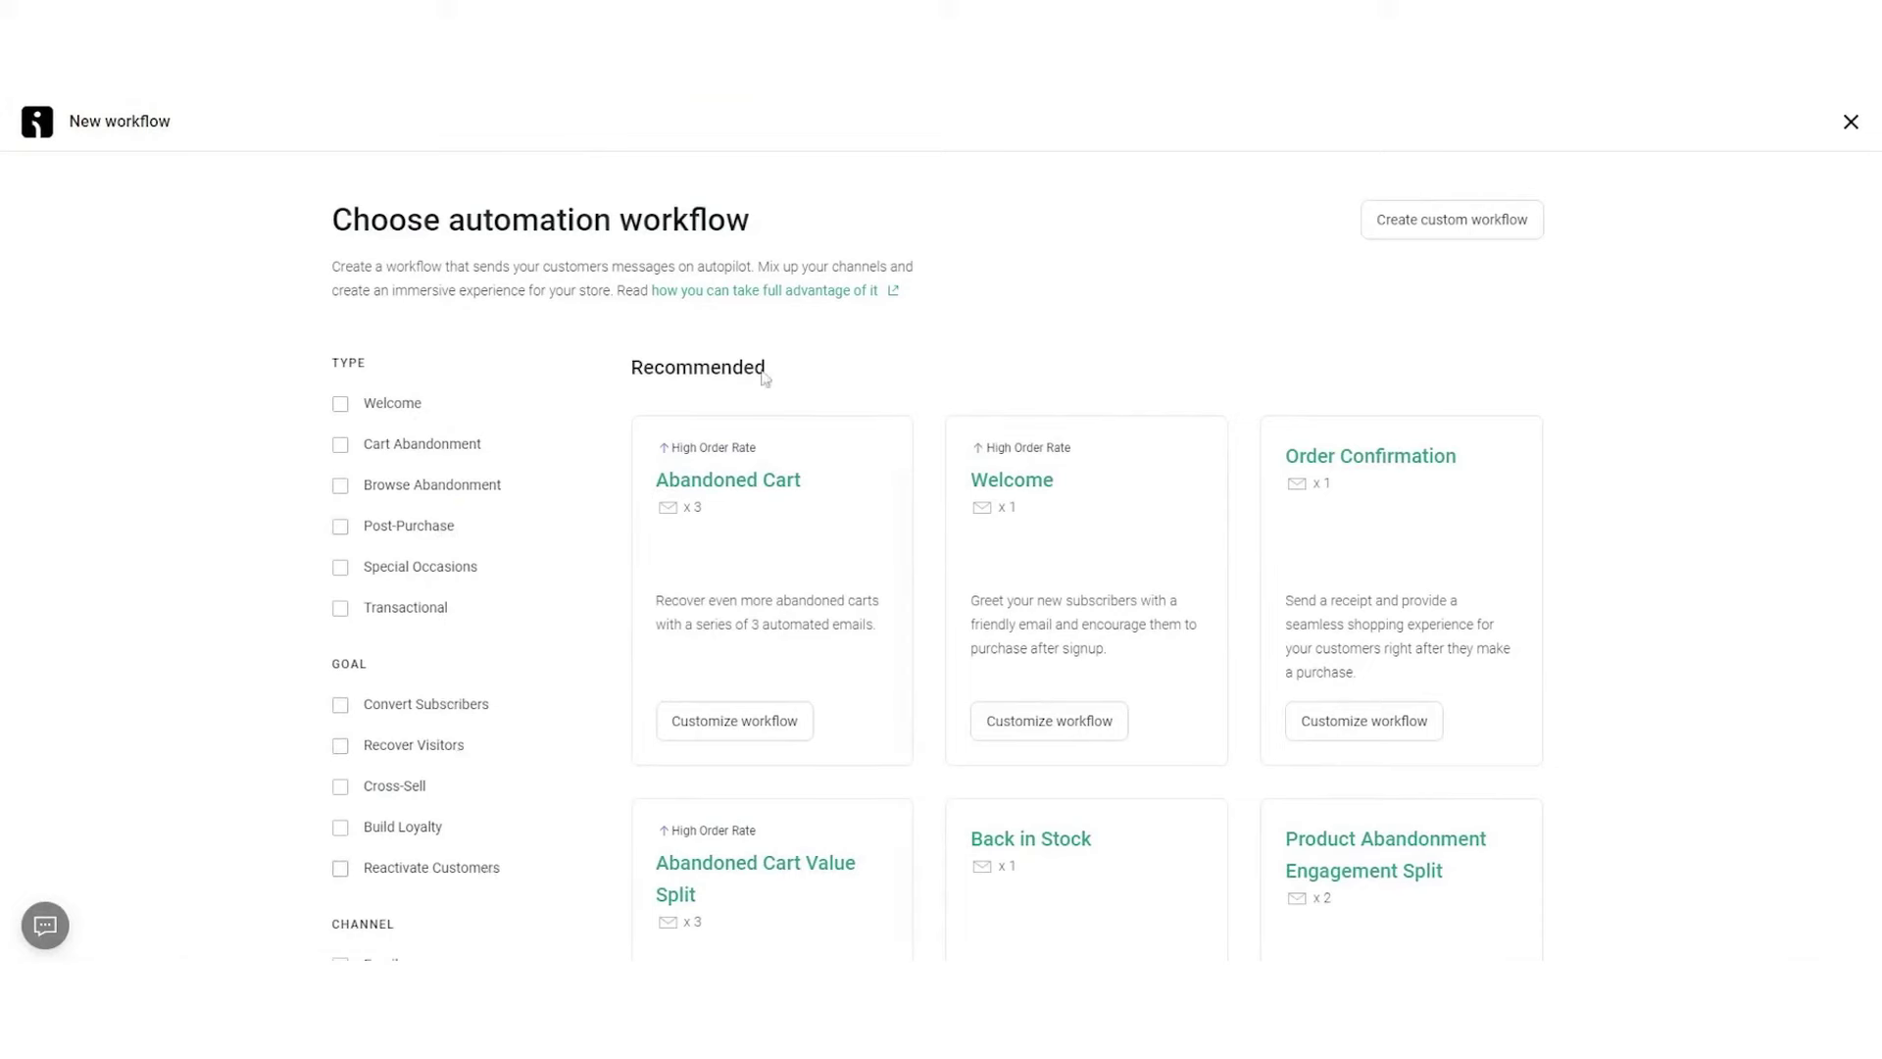
Filter workflows to Cart Abandonment and customize the three-email Abandoned Cart workflow.
{"action": "left_click", "coordinate": [340, 445]}
{"action": "scroll", "coordinate": [1055, 376], "scroll_direction": "down", "scroll_amount": 2}
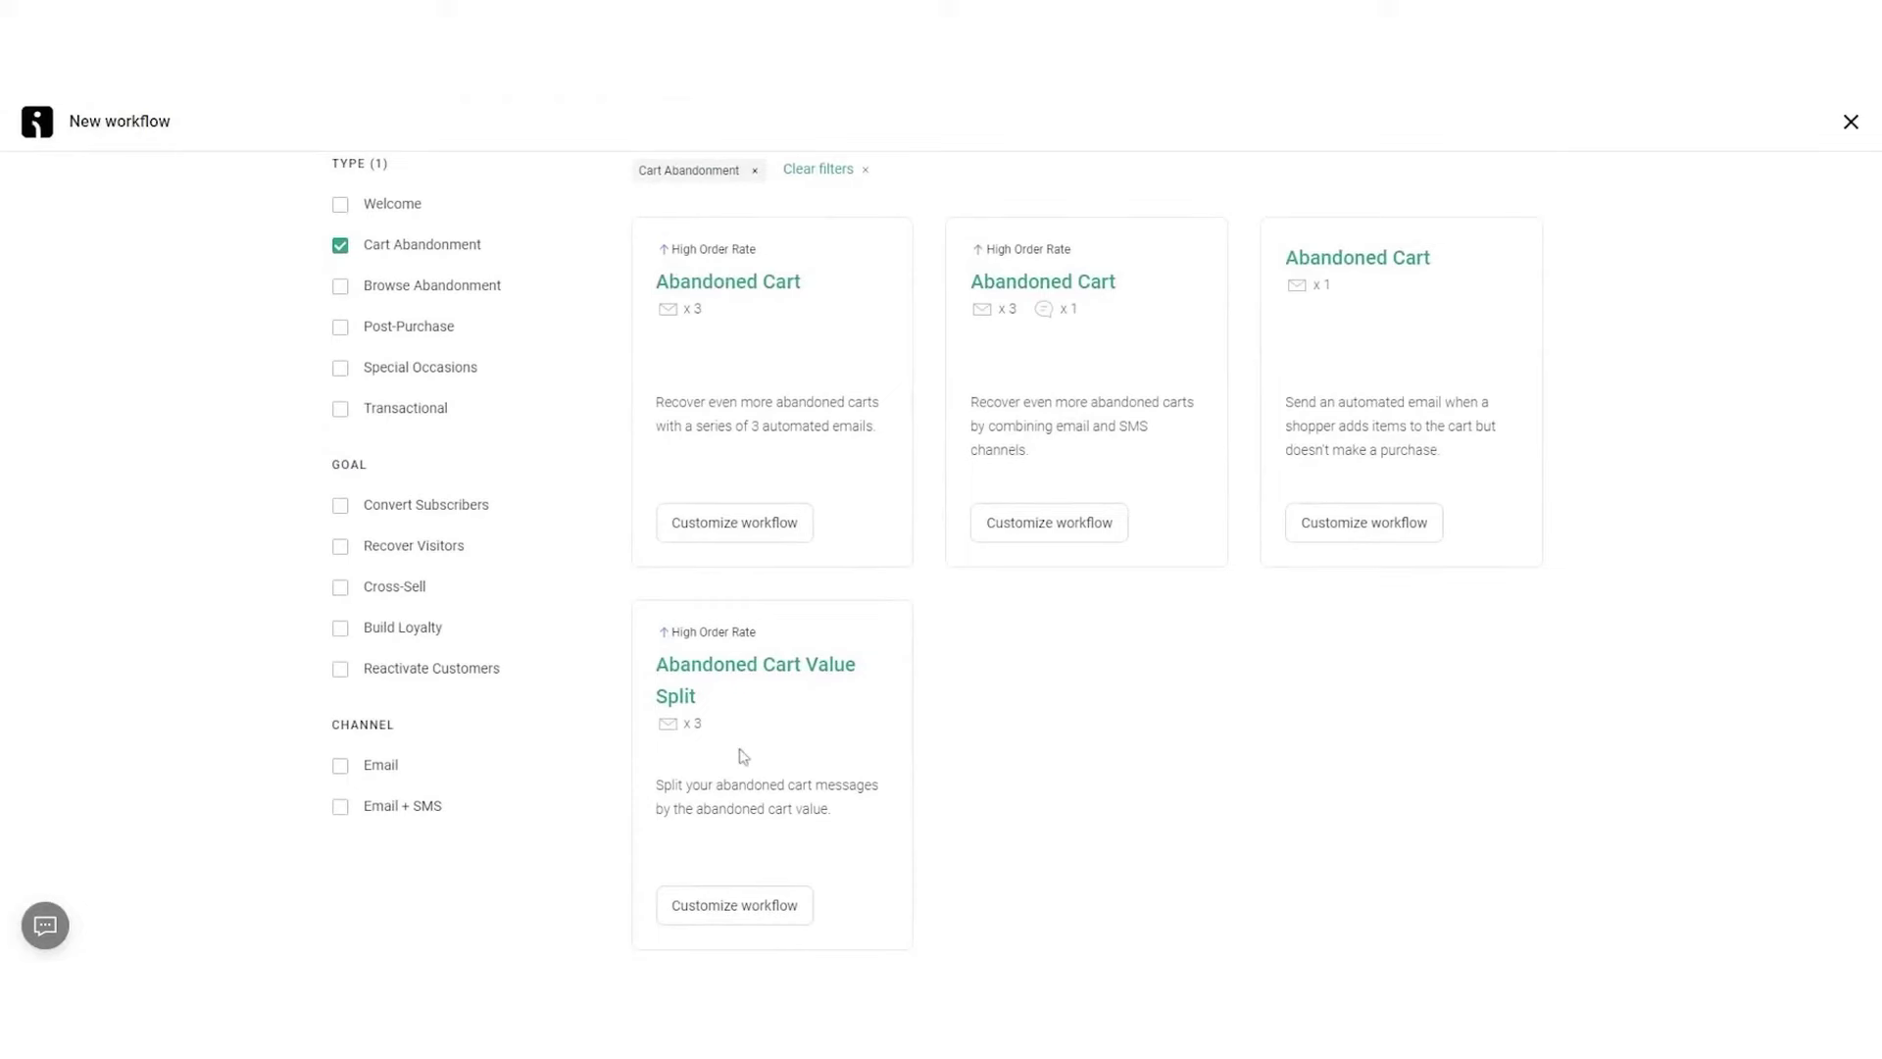
{"action": "left_click", "coordinate": [781, 530]}
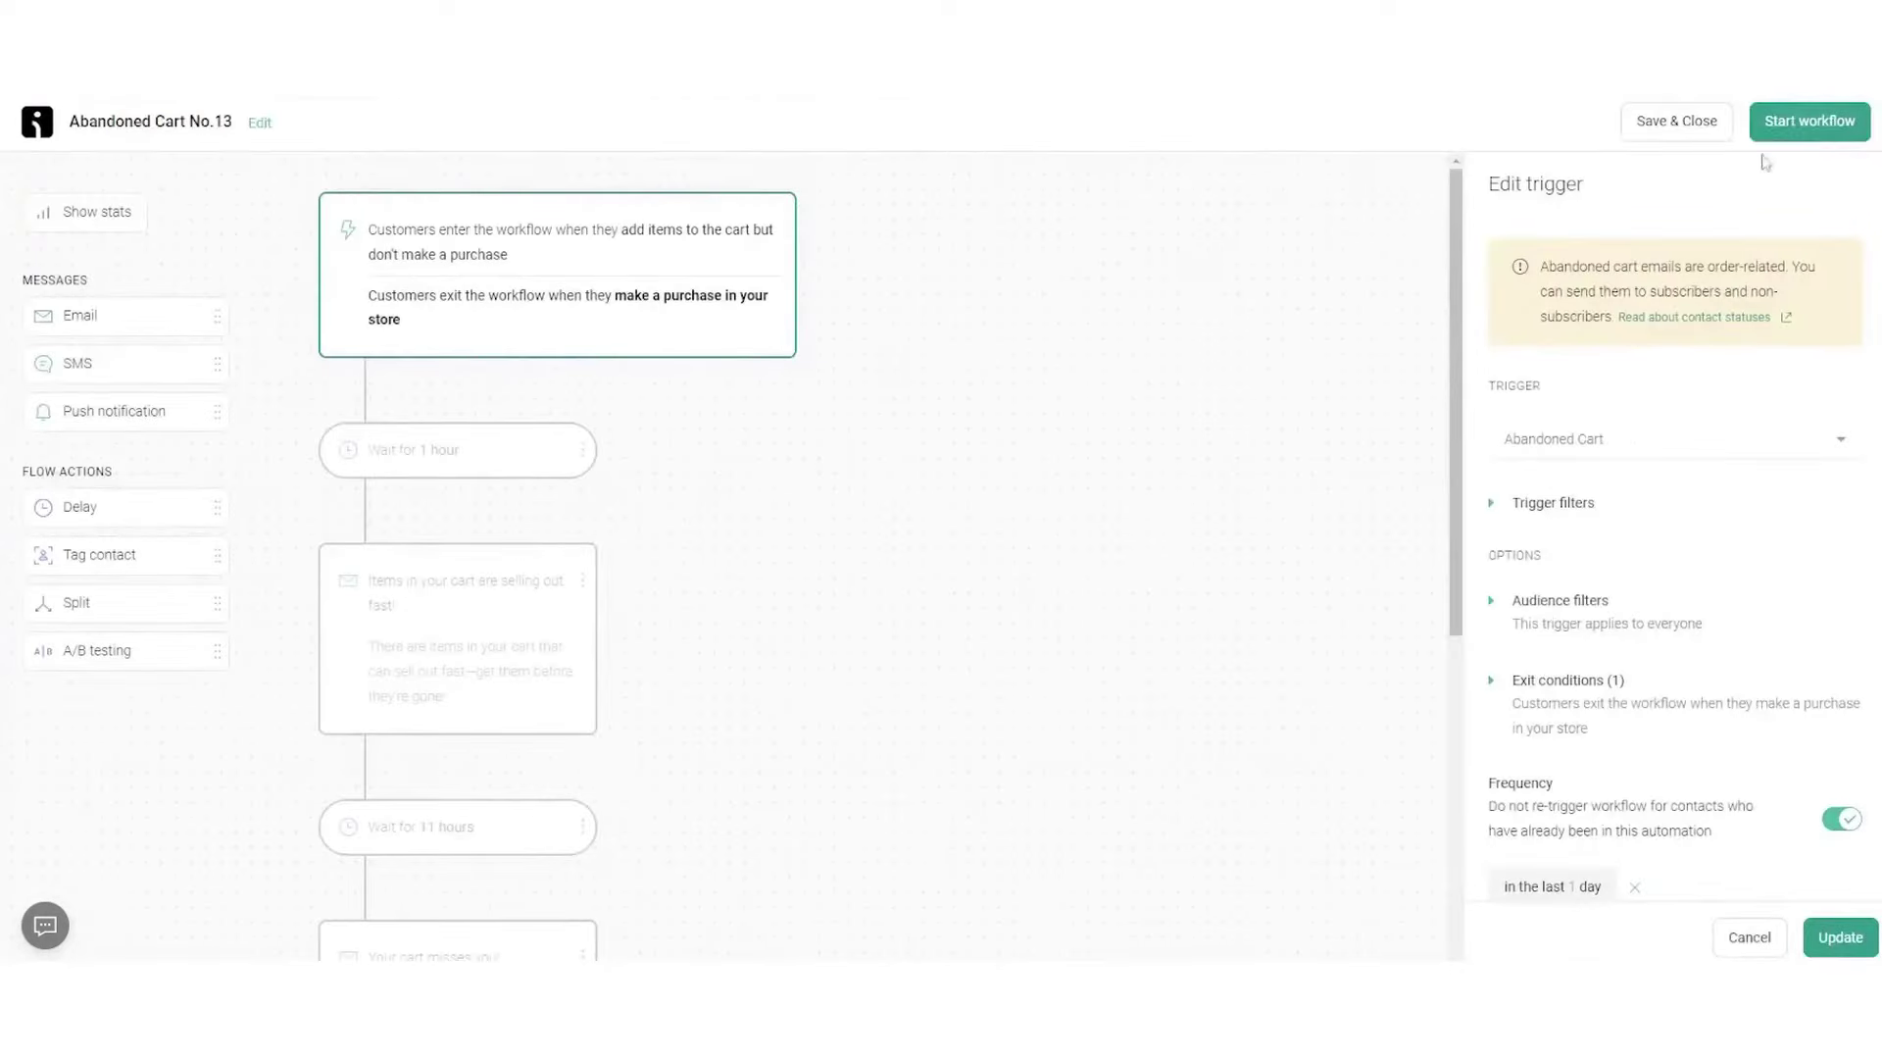
{"action": "scroll", "coordinate": [1432, 432], "scroll_direction": "down", "scroll_amount": 3}
{"action": "scroll", "coordinate": [1427, 508], "scroll_direction": "down", "scroll_amount": 2}
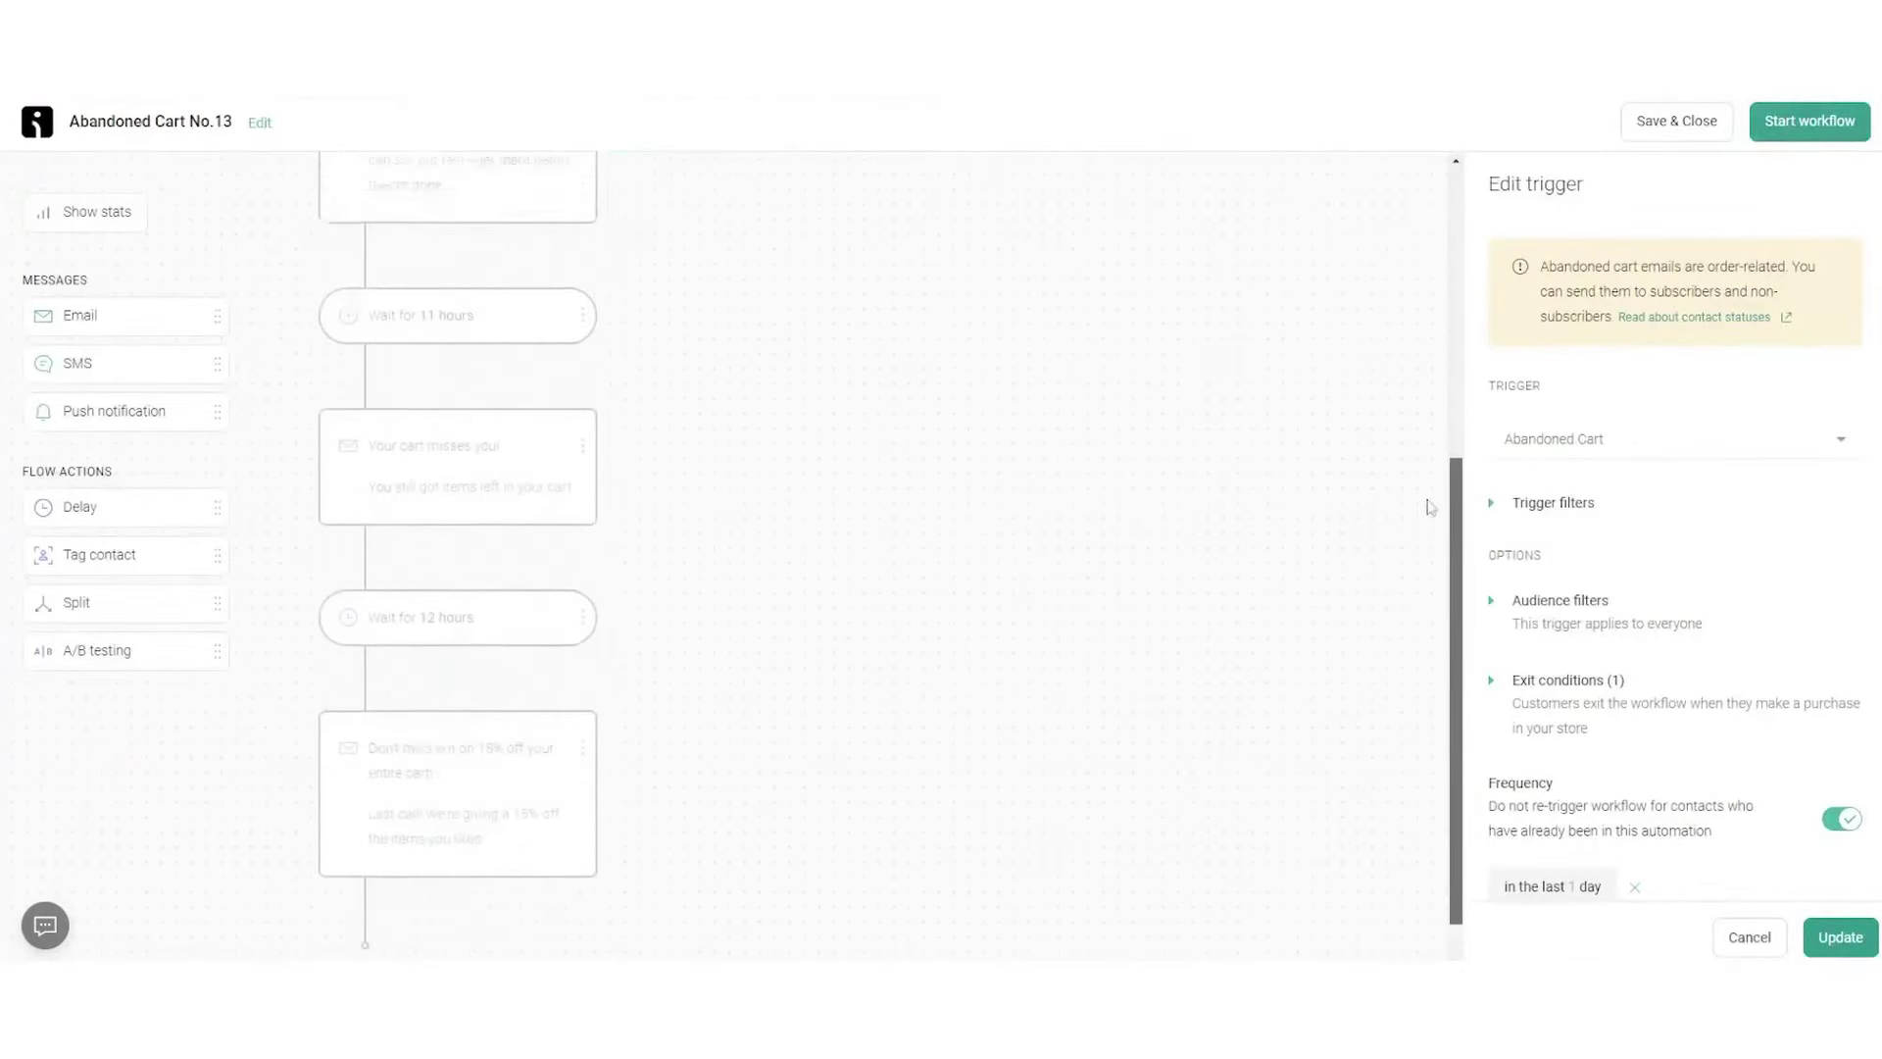
{"action": "scroll", "coordinate": [1426, 508], "scroll_direction": "up", "scroll_amount": 5}
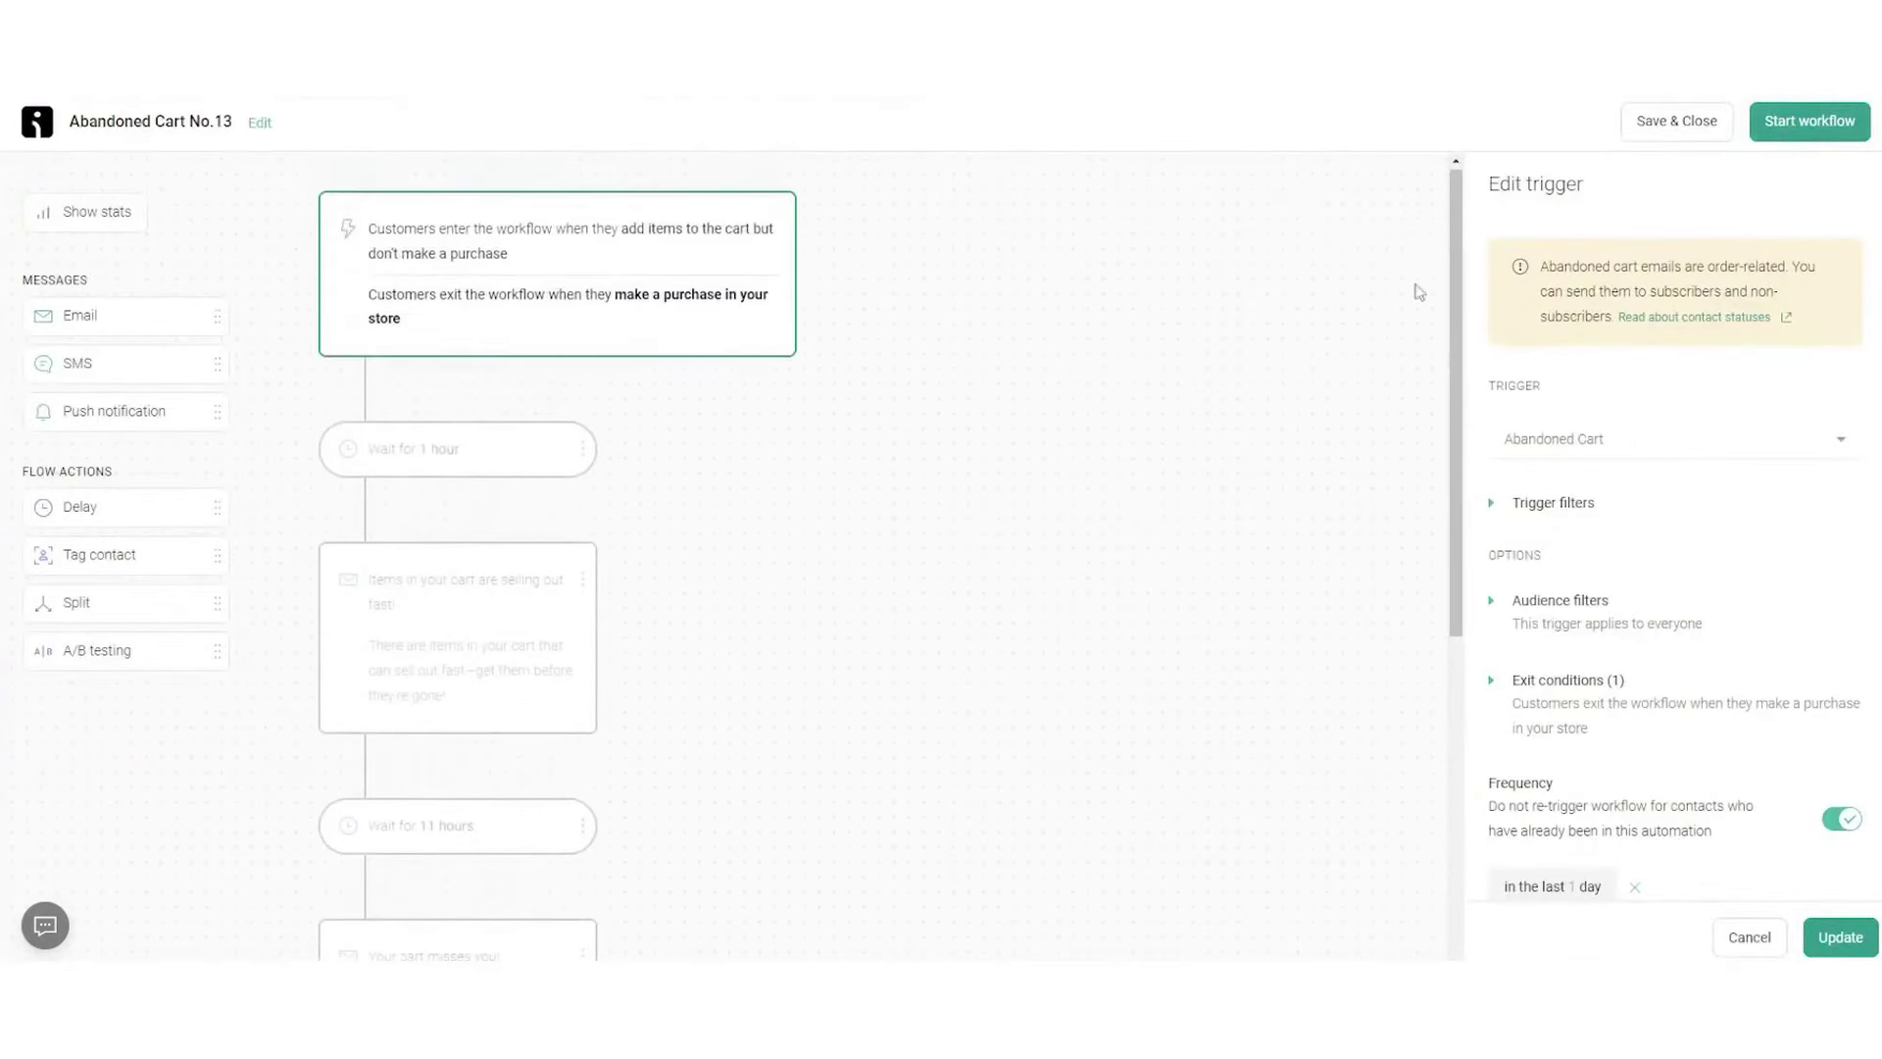
{"action": "scroll", "coordinate": [487, 836], "scroll_direction": "down", "scroll_amount": 1}
{"action": "scroll", "coordinate": [461, 561], "scroll_direction": "down", "scroll_amount": 4}
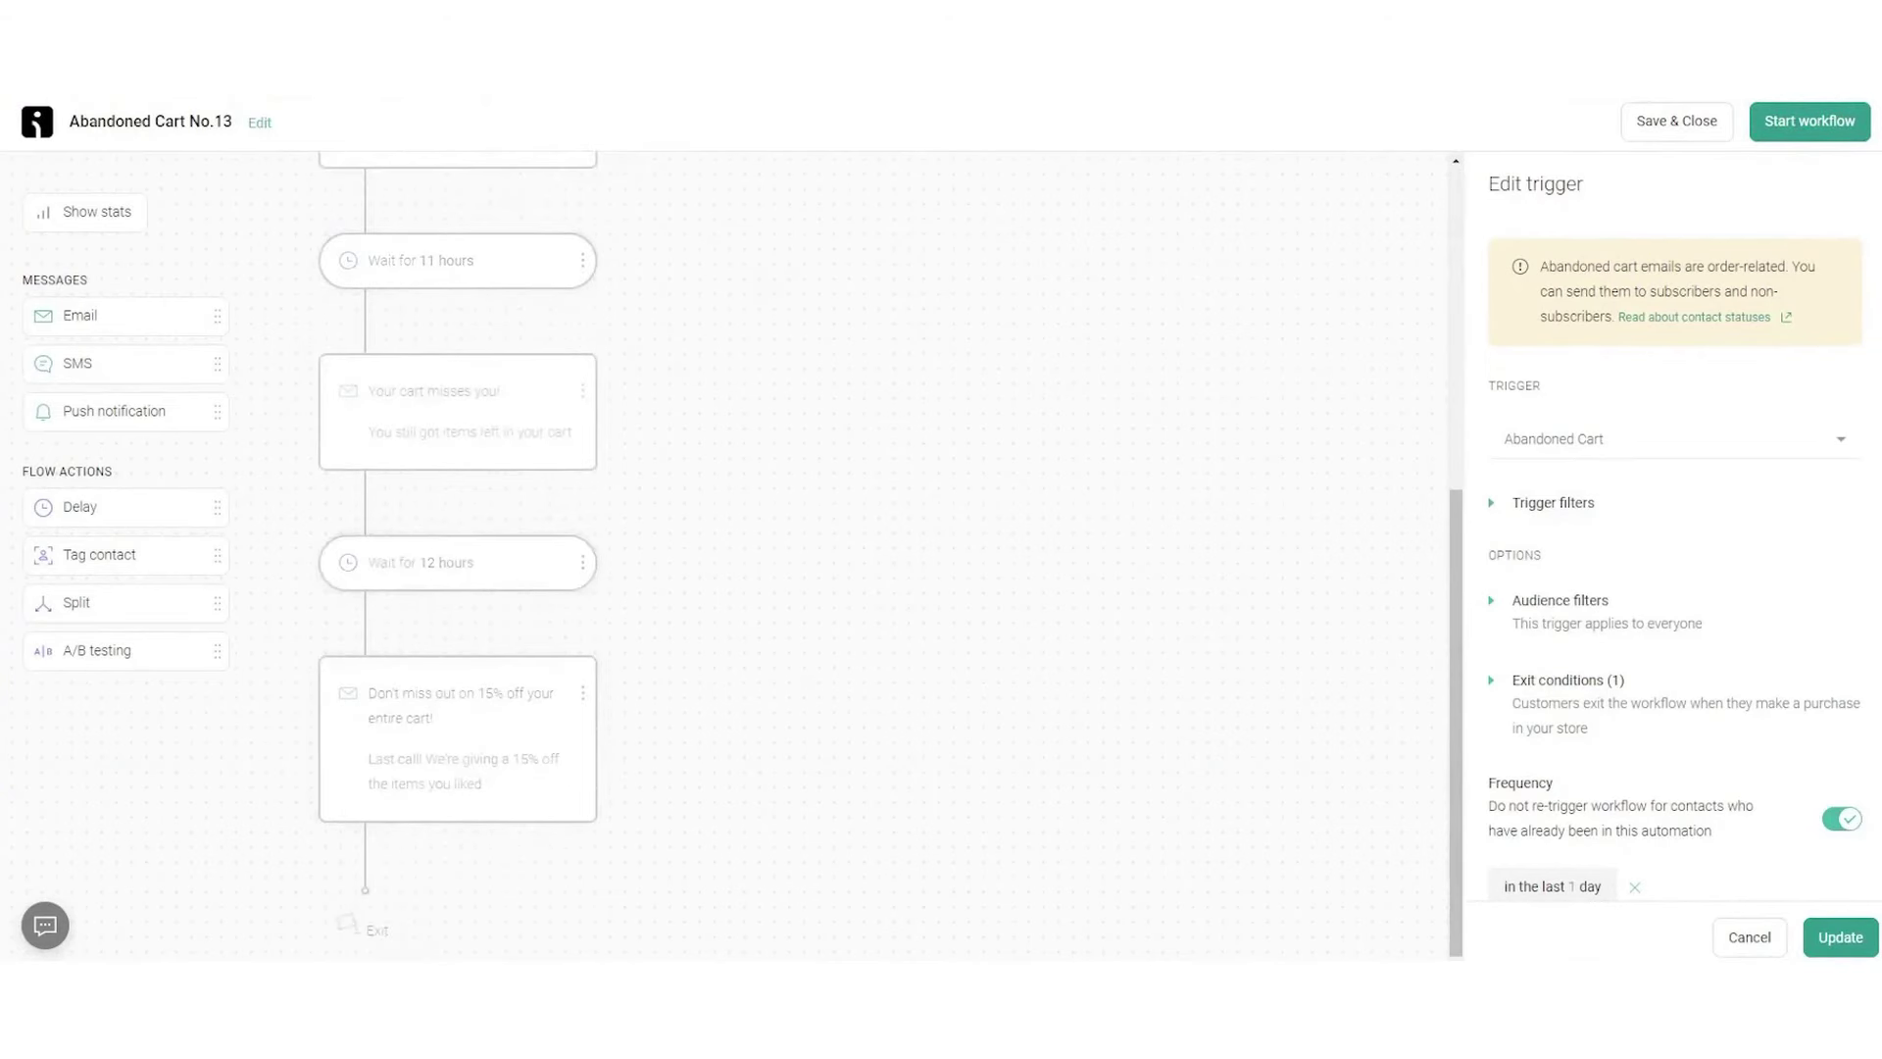
{"action": "scroll", "coordinate": [942, 589], "scroll_direction": "down", "scroll_amount": 2}
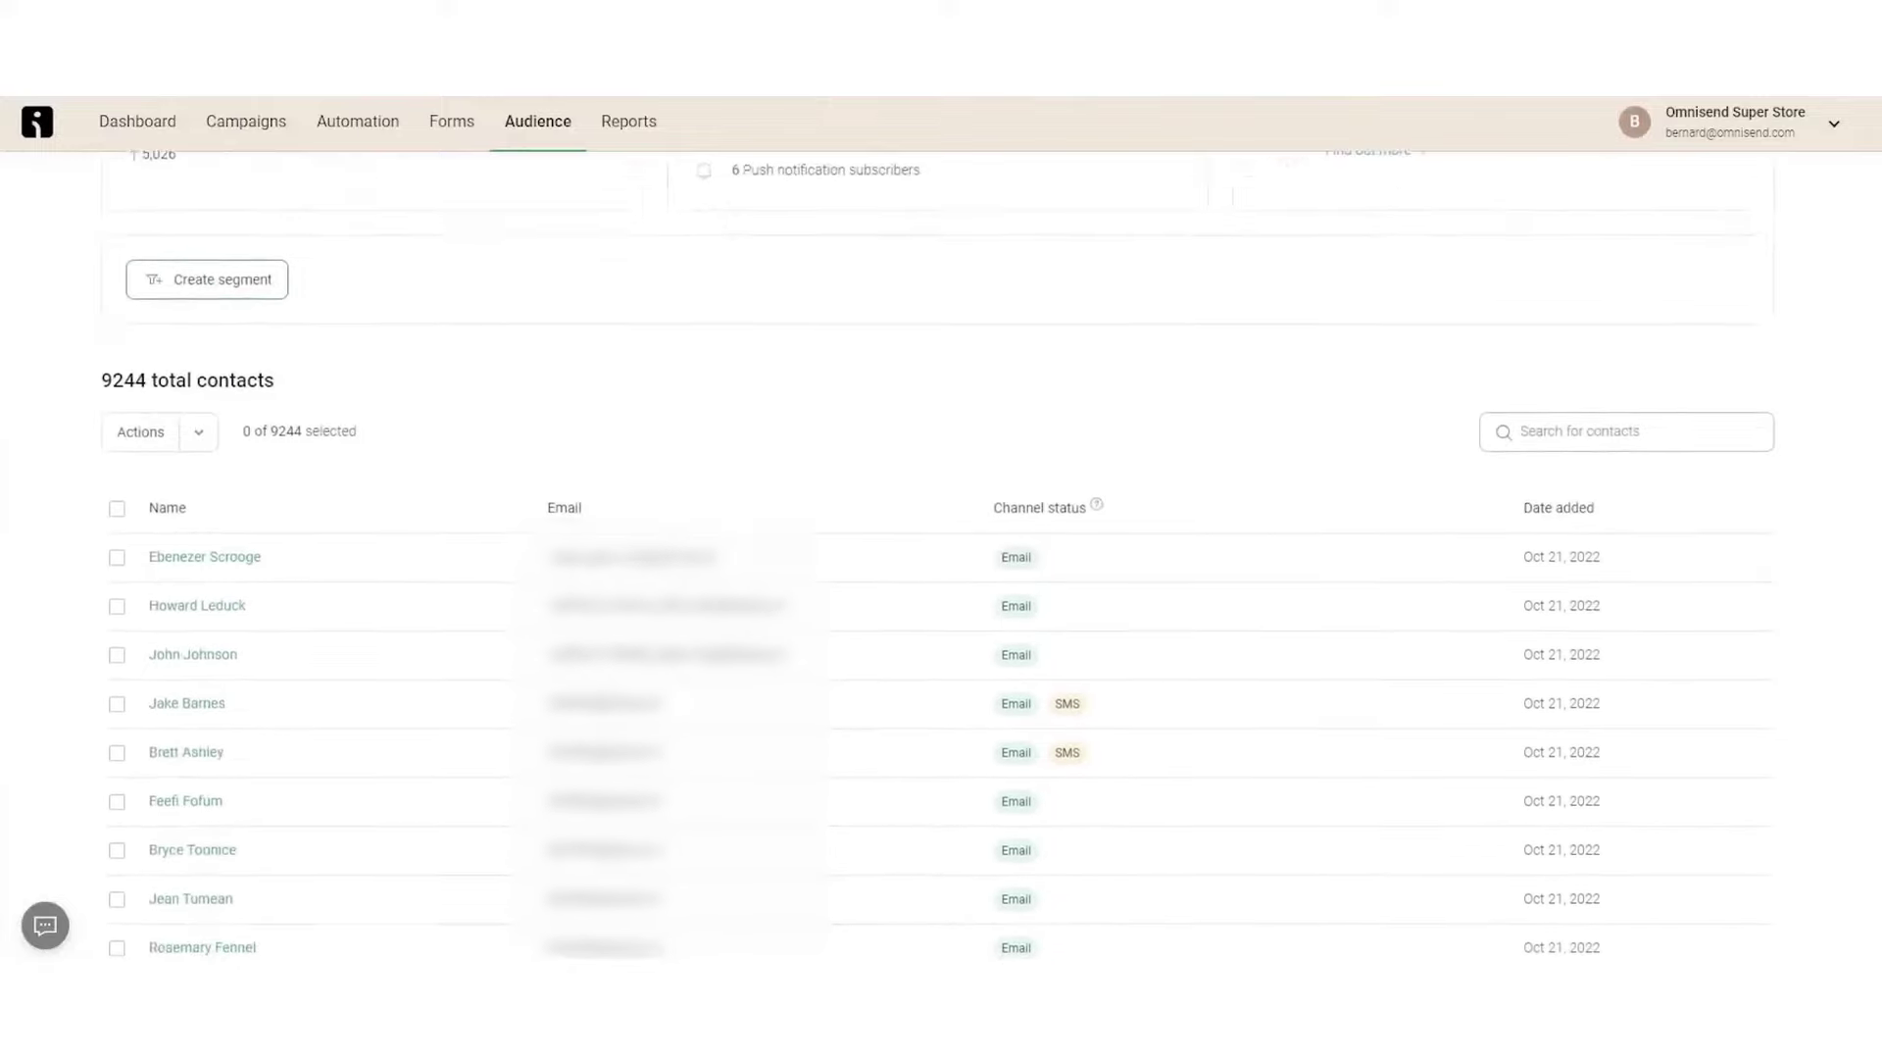
{"action": "scroll", "coordinate": [941, 588], "scroll_direction": "up", "scroll_amount": 2}
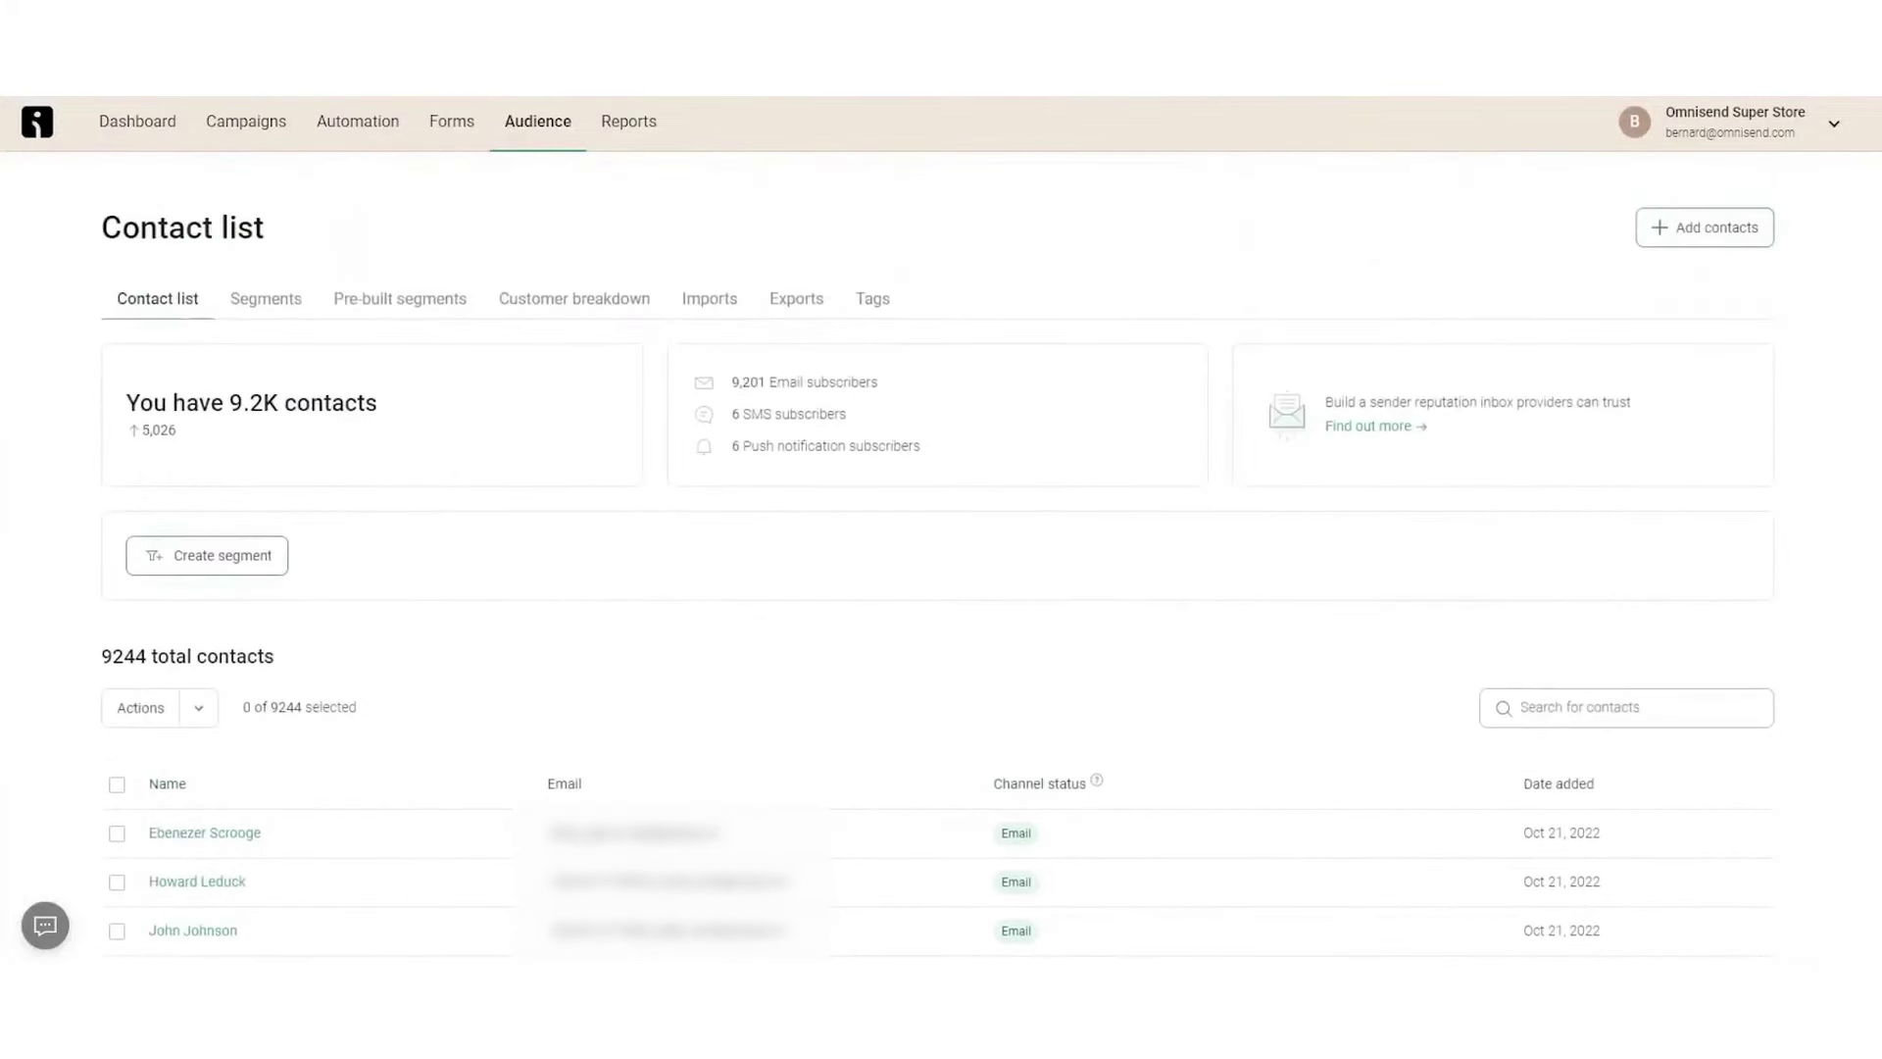
Start building a new contact segment from the Omnisend contact list.
{"action": "left_click", "coordinate": [262, 555]}
{"action": "scroll", "coordinate": [318, 413], "scroll_direction": "down", "scroll_amount": 4}
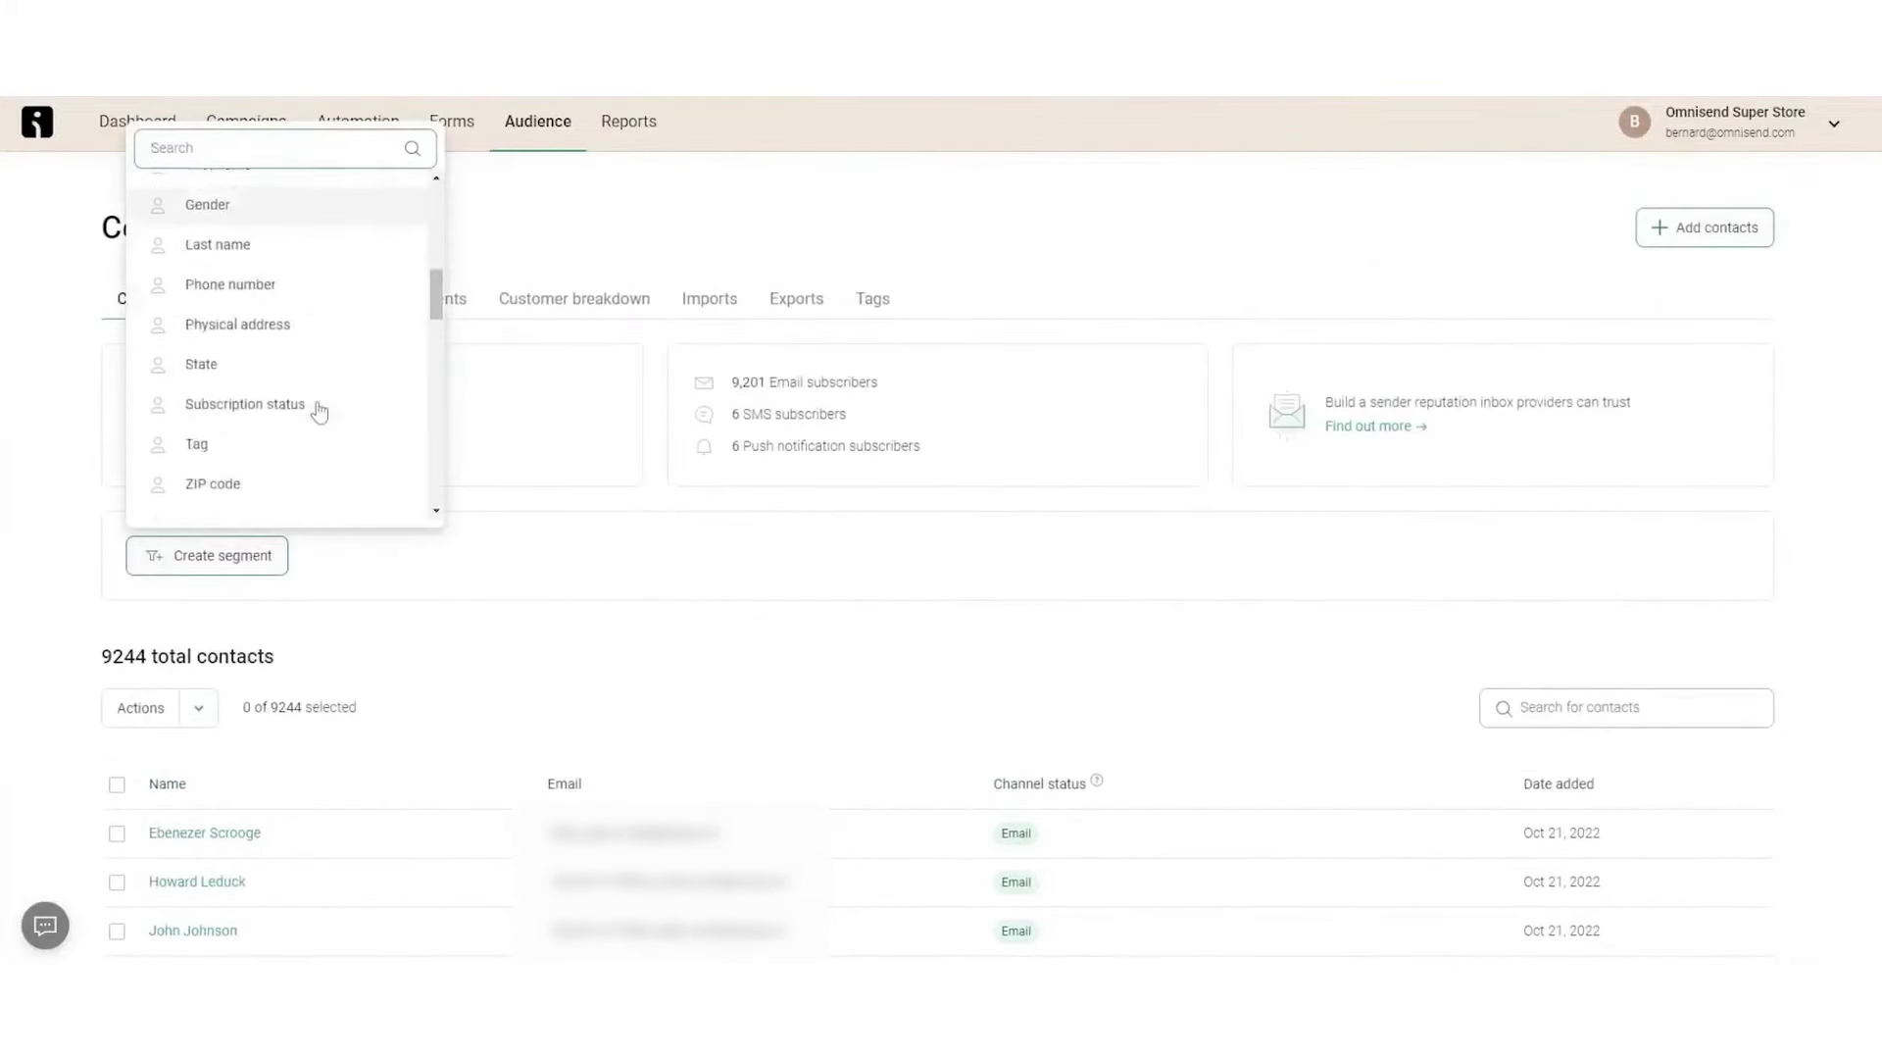
{"action": "scroll", "coordinate": [318, 412], "scroll_direction": "down", "scroll_amount": 3}
{"action": "scroll", "coordinate": [308, 367], "scroll_direction": "down", "scroll_amount": 2}
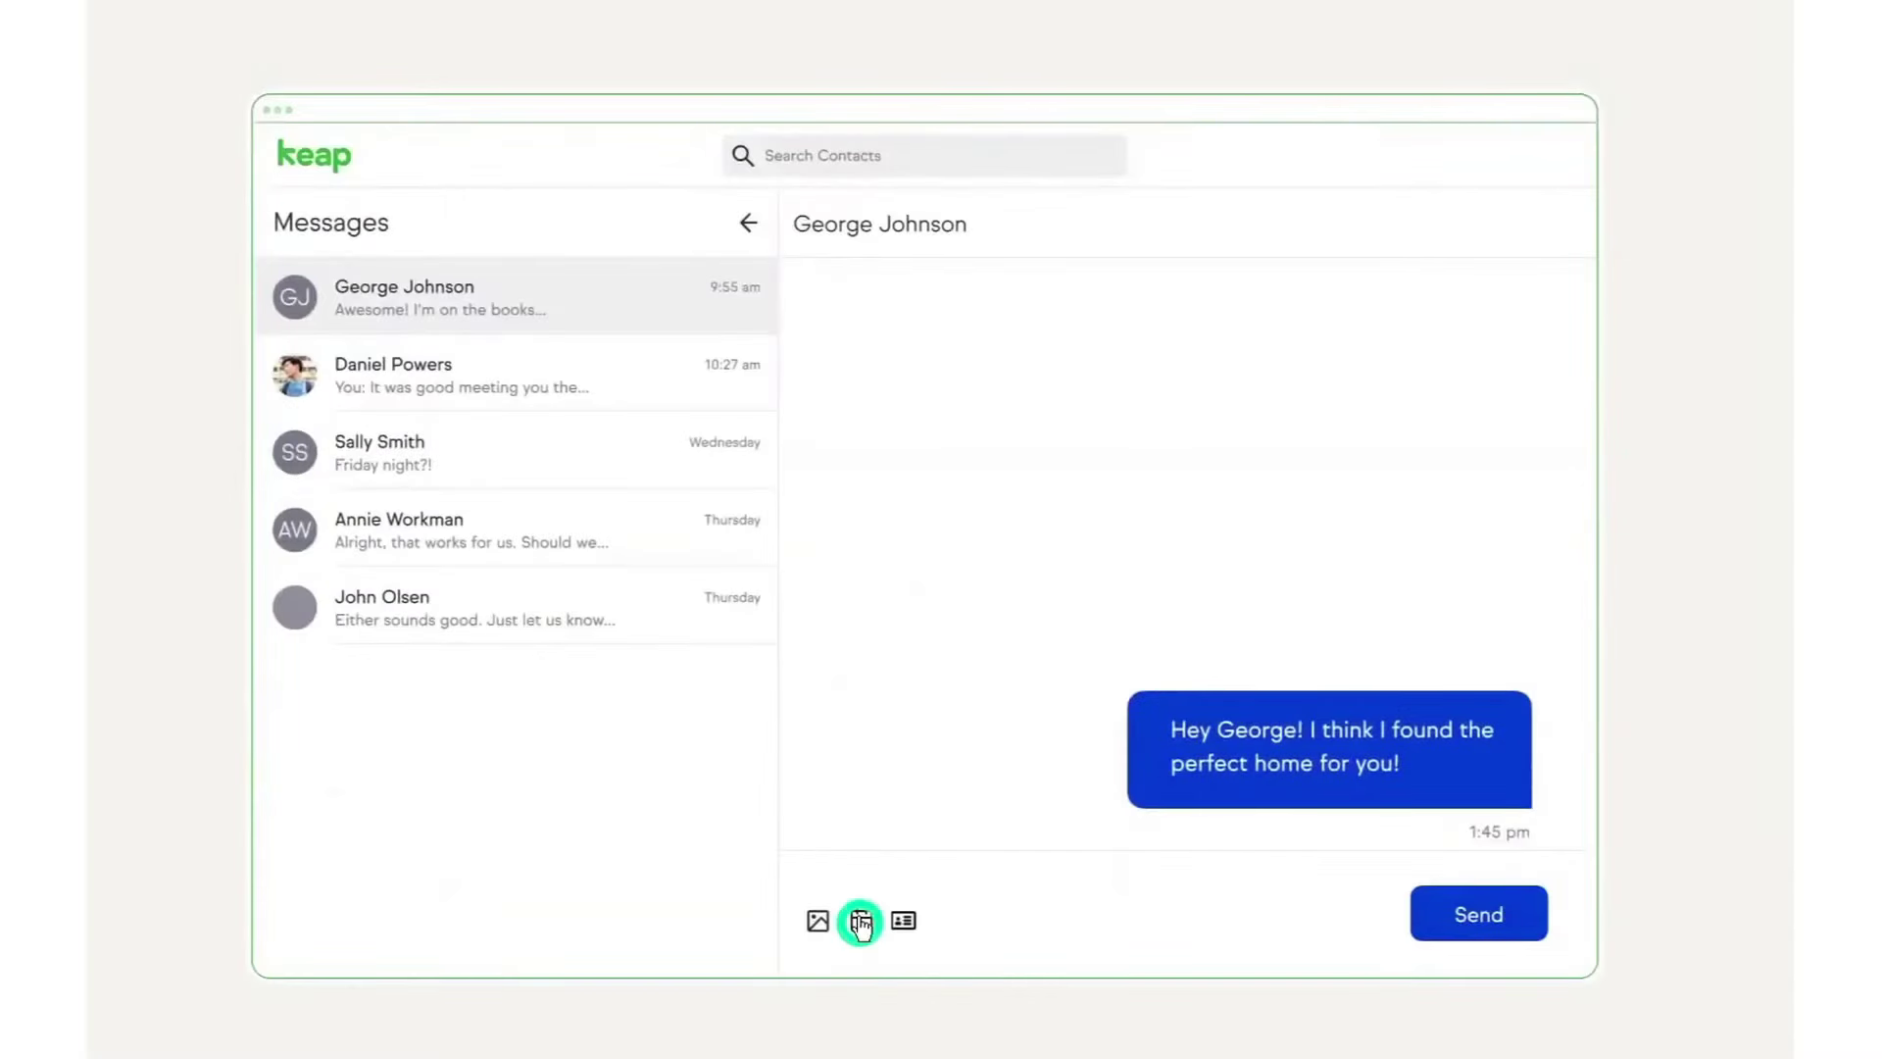
Send George a booking link and copy the Google review request link.
{"action": "left_click", "coordinate": [860, 922]}
{"action": "left_click", "coordinate": [873, 832]}
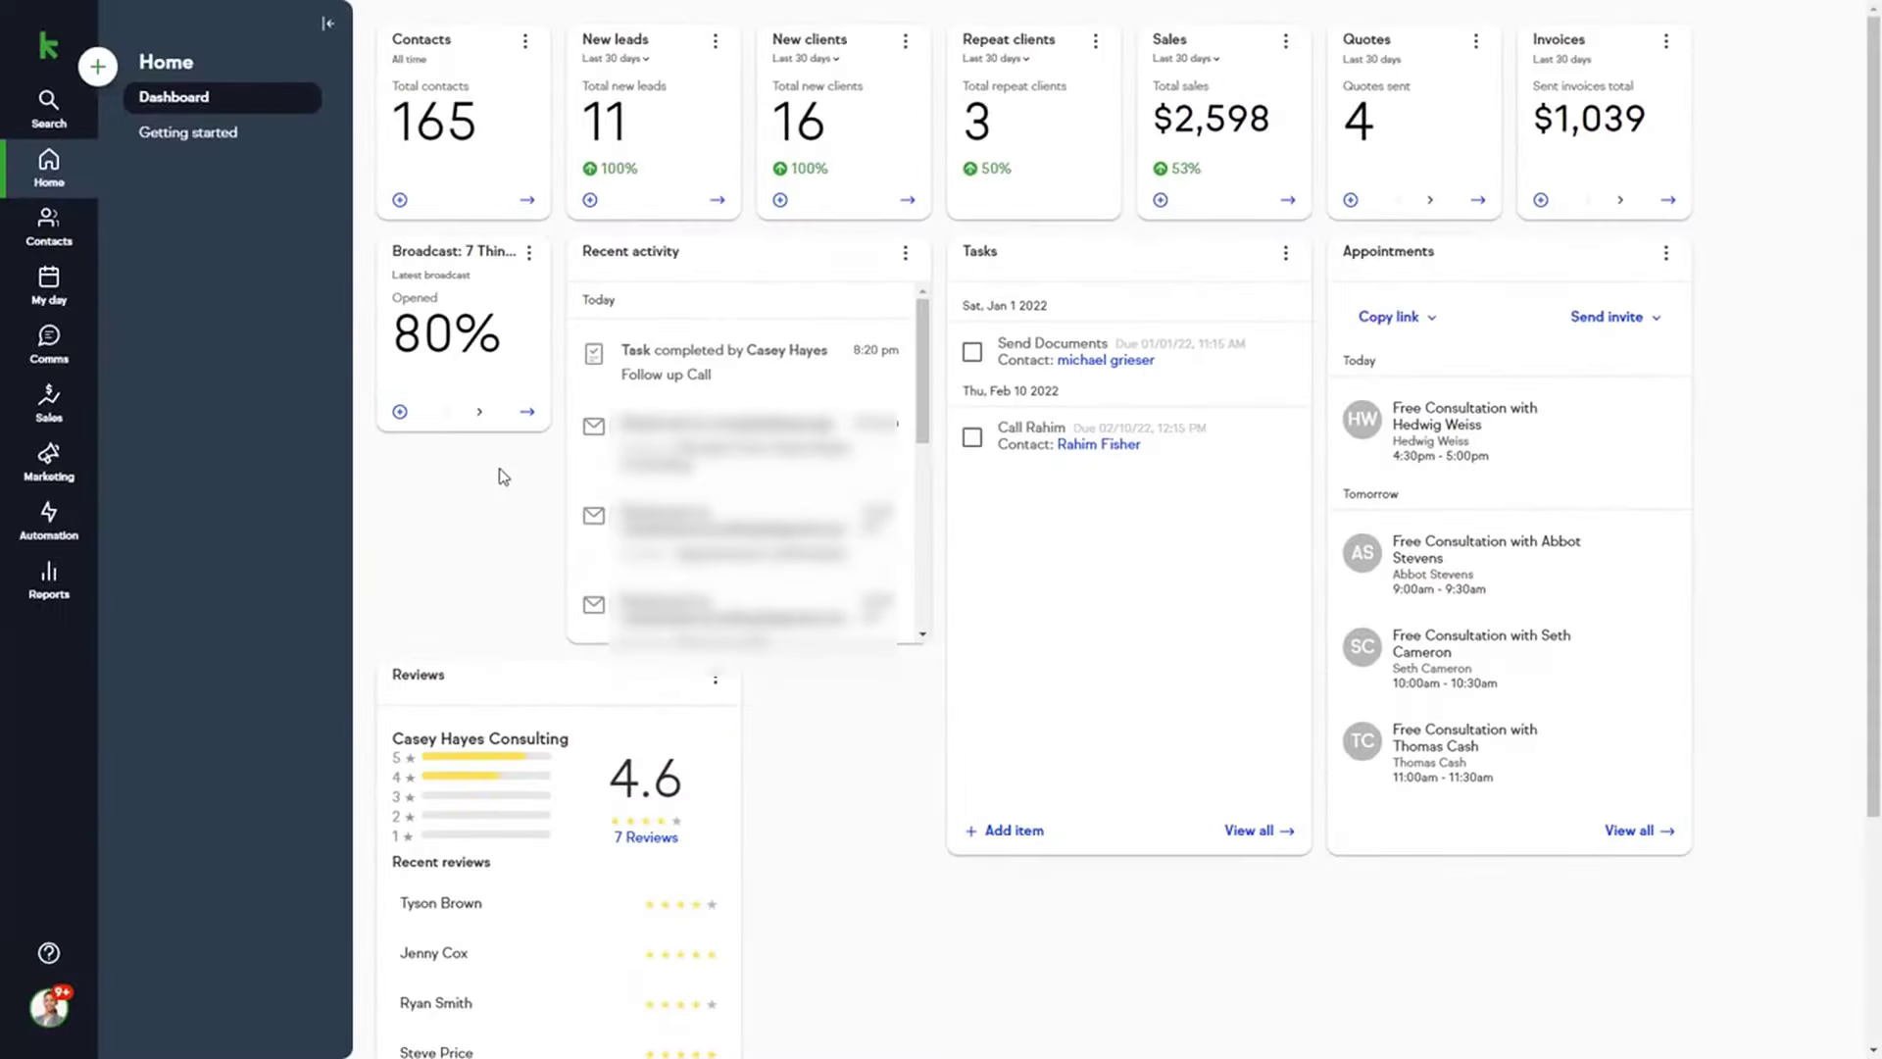
{"action": "scroll", "coordinate": [919, 516], "scroll_direction": "down", "scroll_amount": 5}
{"action": "left_click_drag", "start_coordinate": [919, 515], "coordinate": [891, 343]}
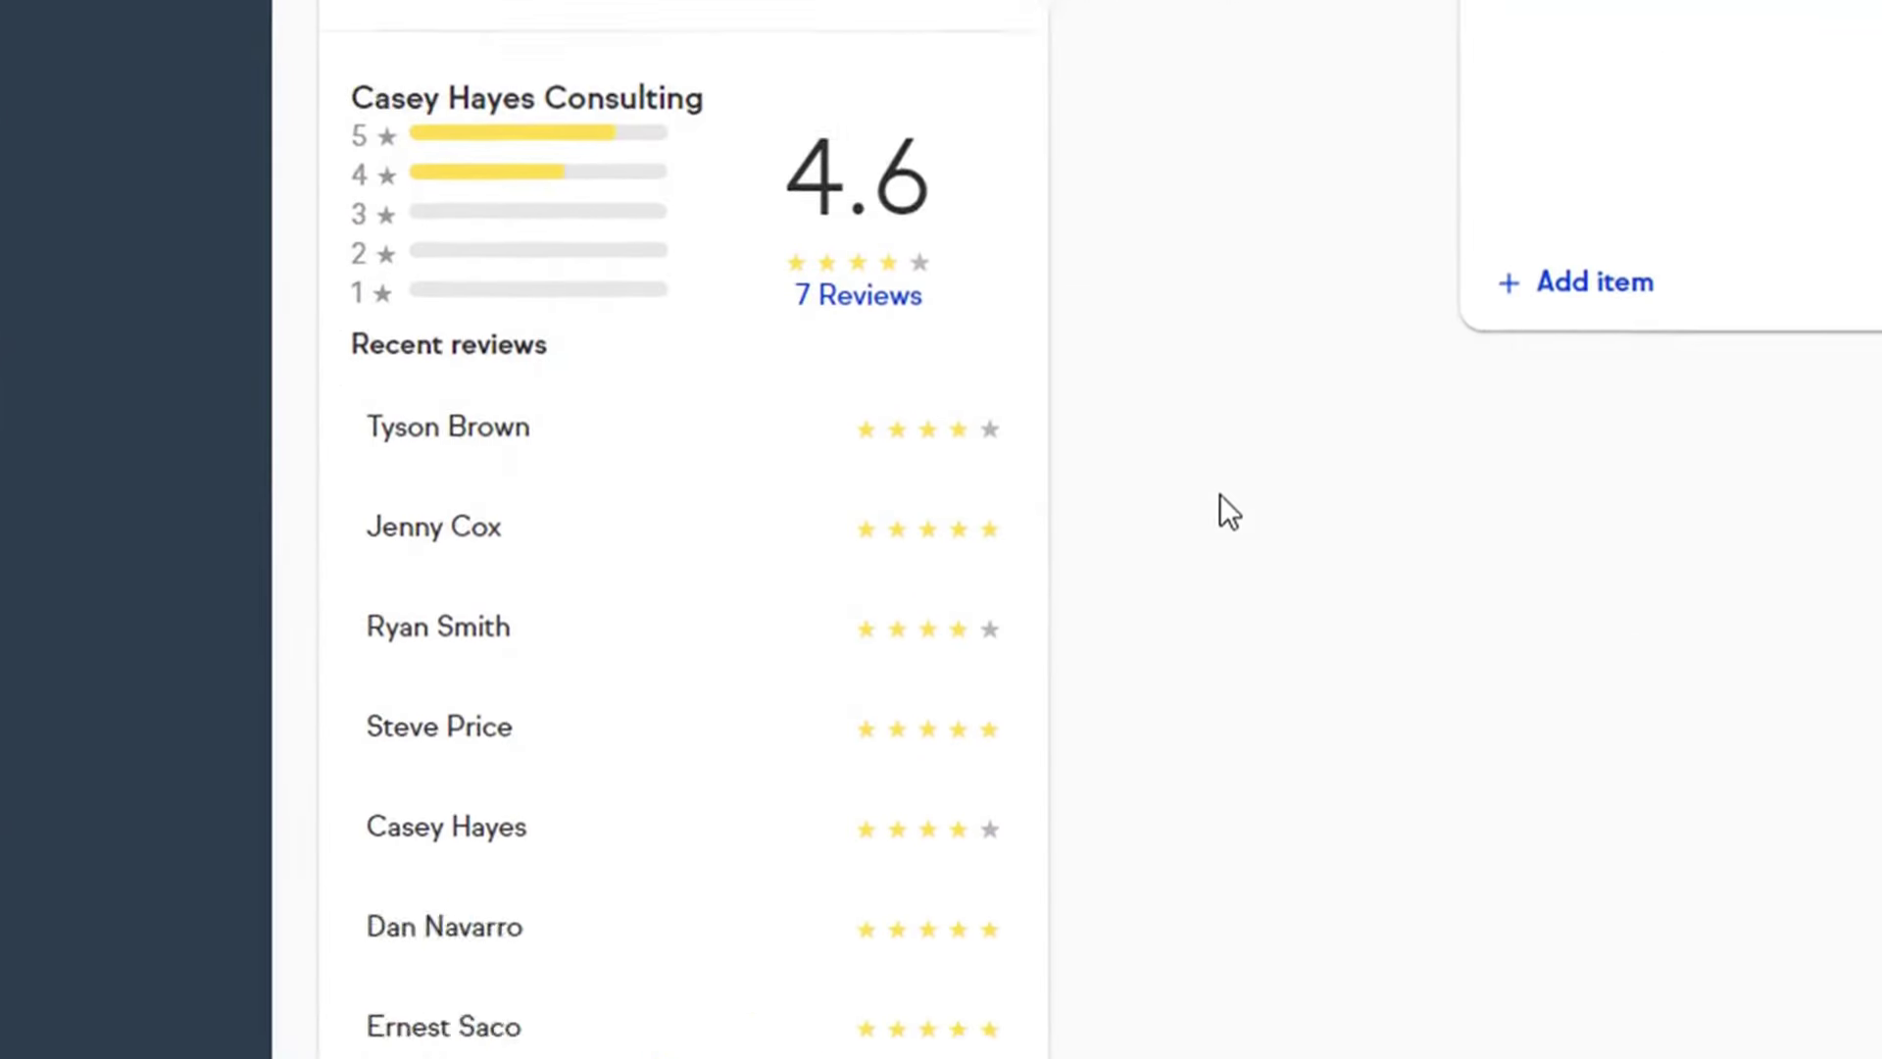
{"action": "left_click", "coordinate": [494, 936]}
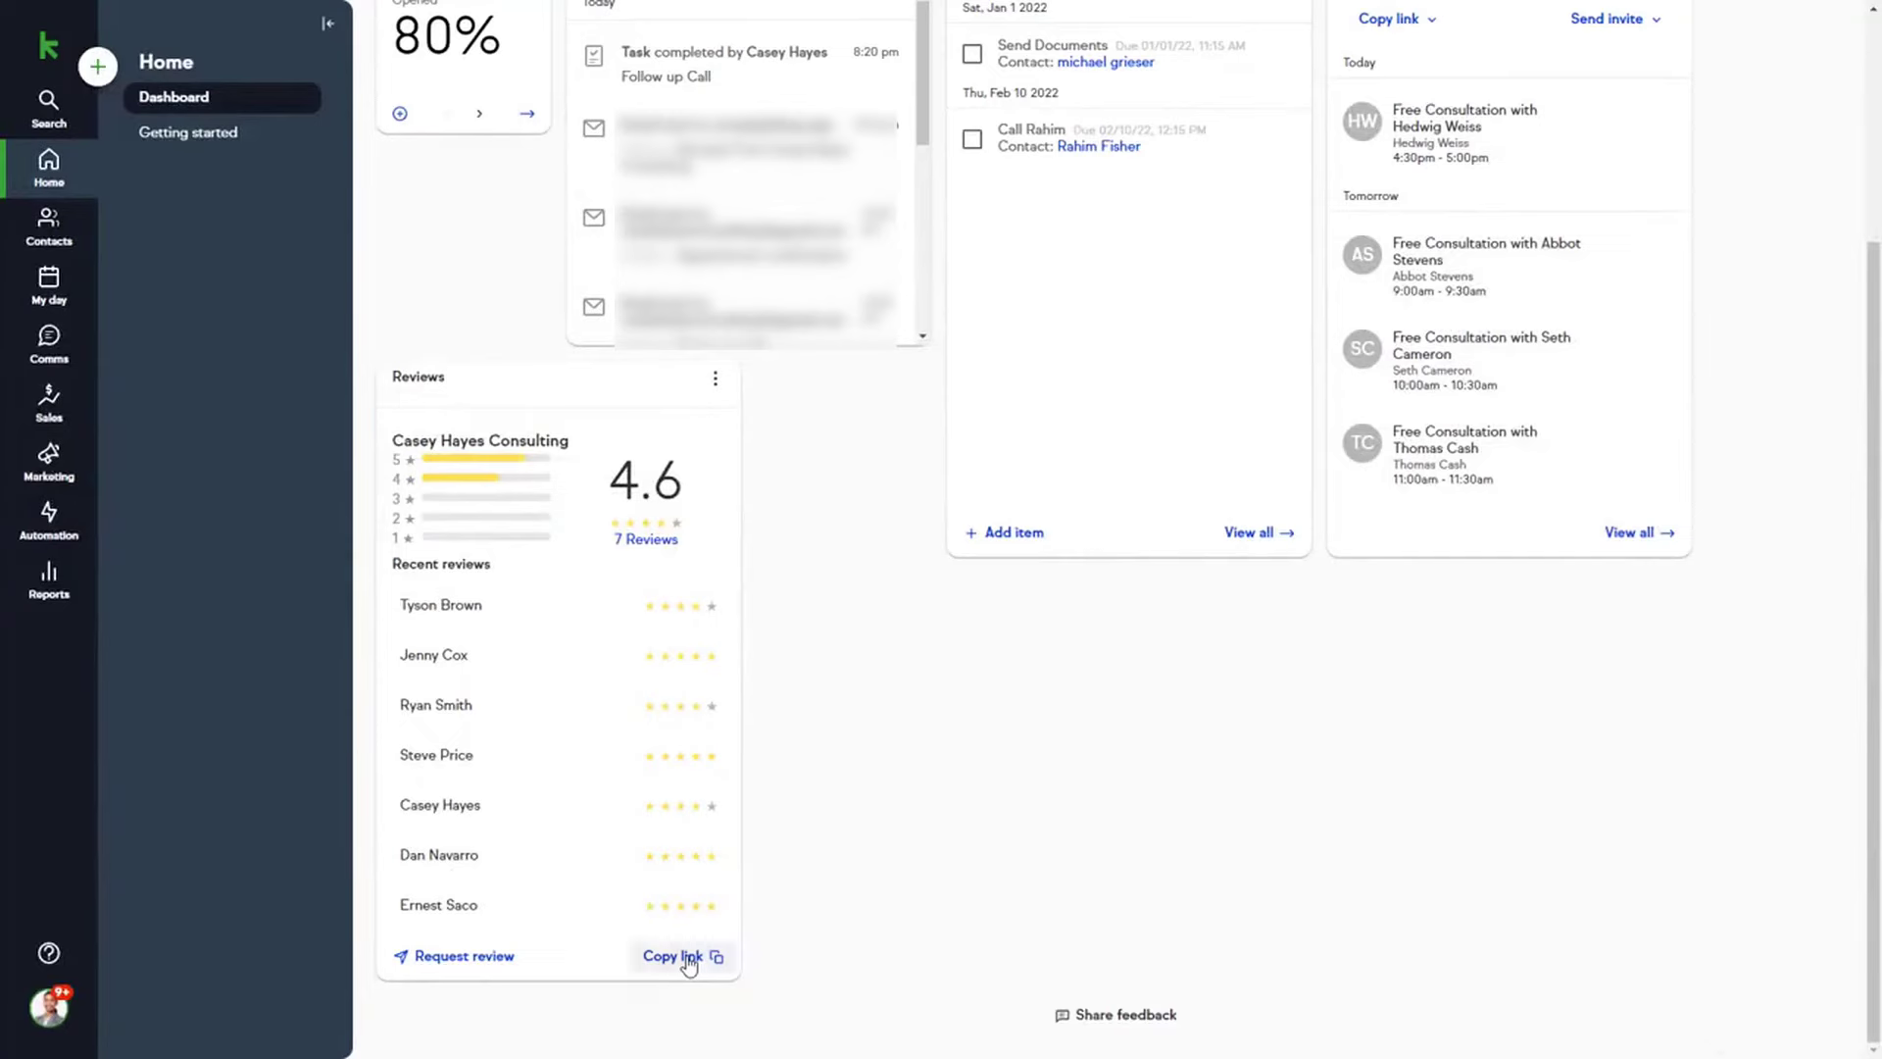
{"action": "left_click", "coordinate": [687, 960]}
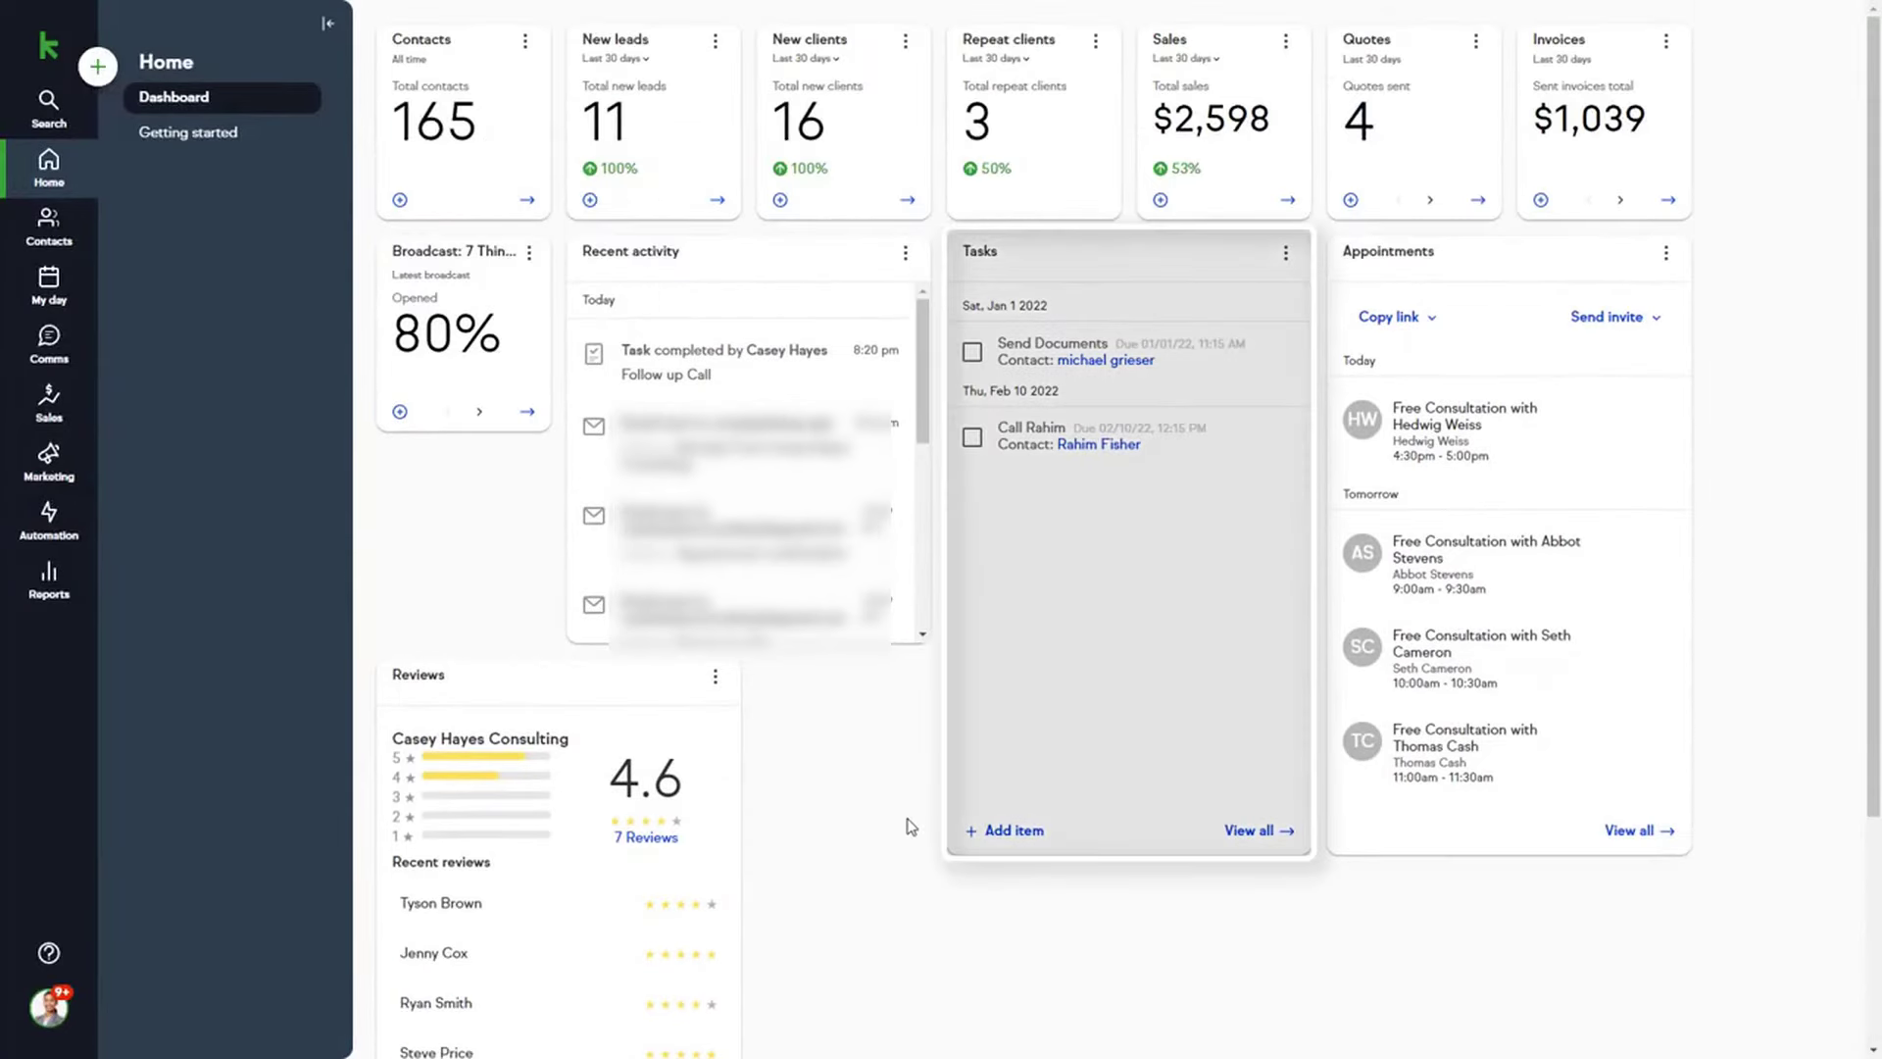
Add a new task with an associated contact attached.
{"action": "left_click", "coordinate": [1013, 829]}
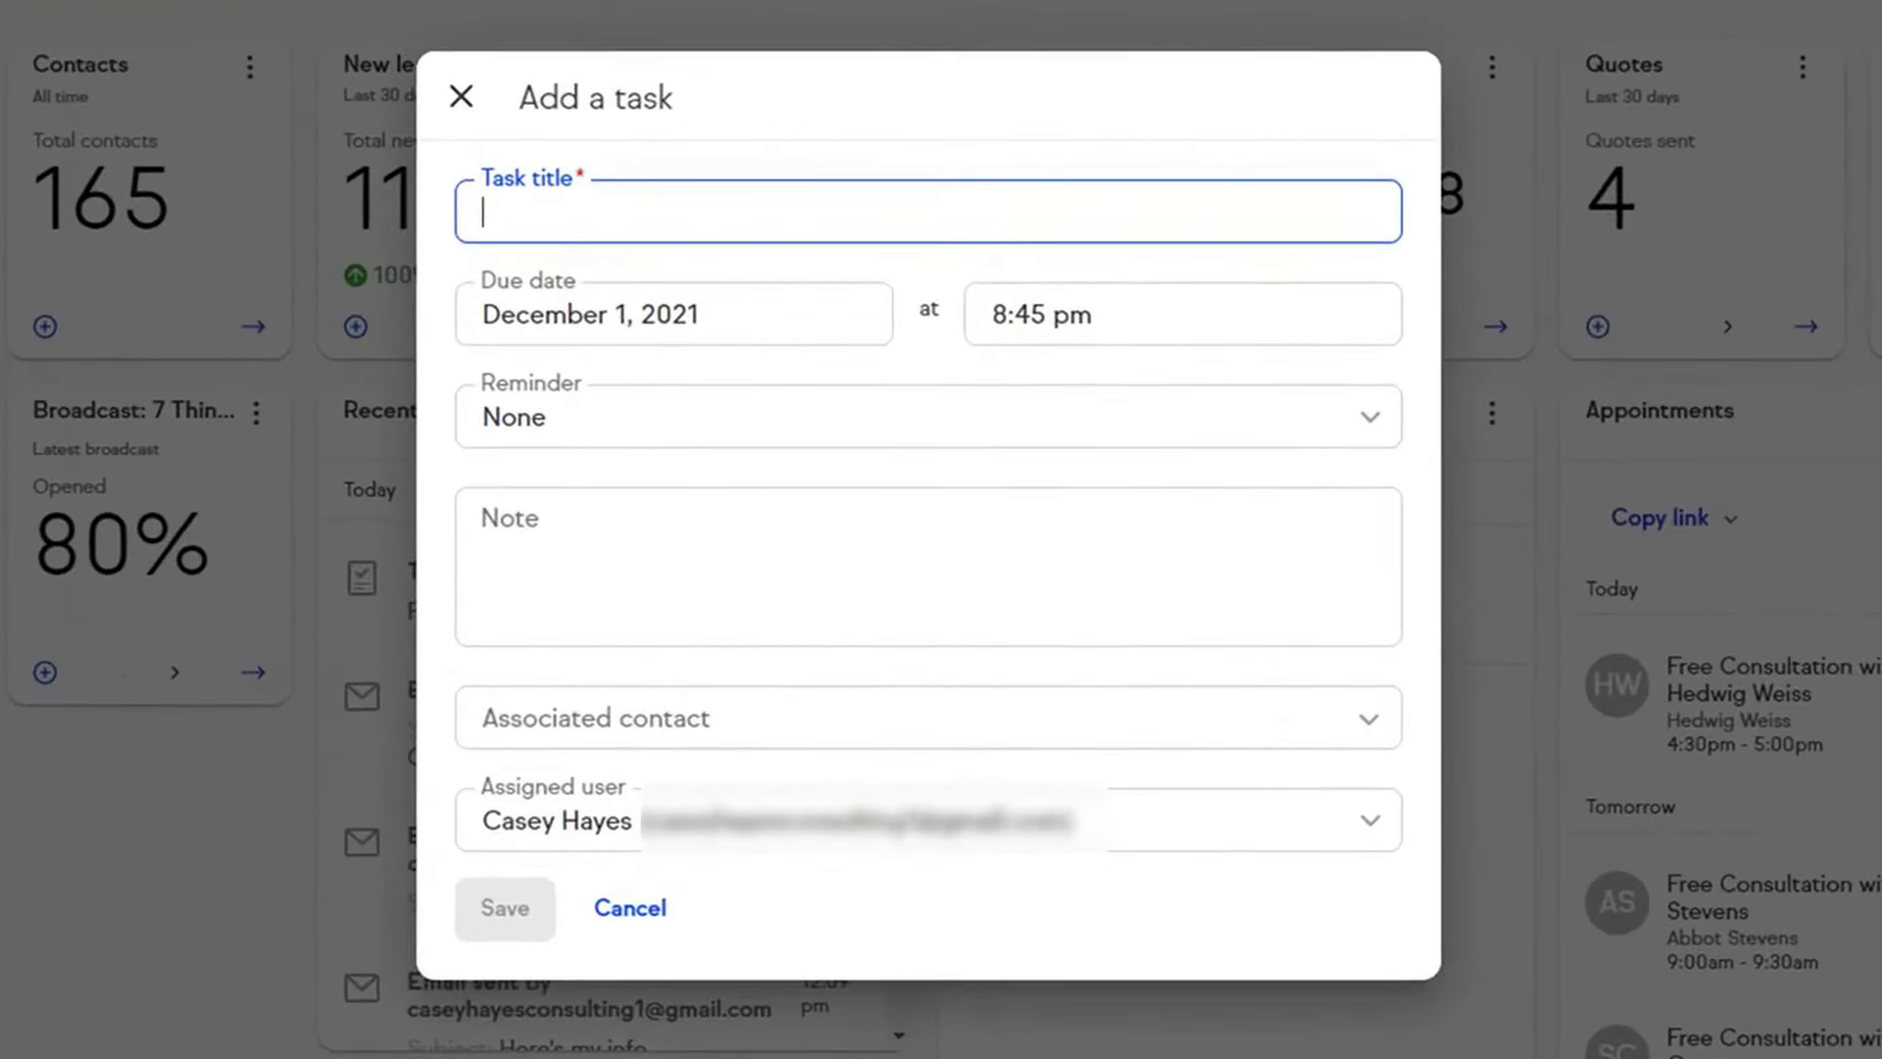
{"action": "left_click", "coordinate": [1377, 710]}
{"action": "left_click", "coordinate": [650, 1039]}
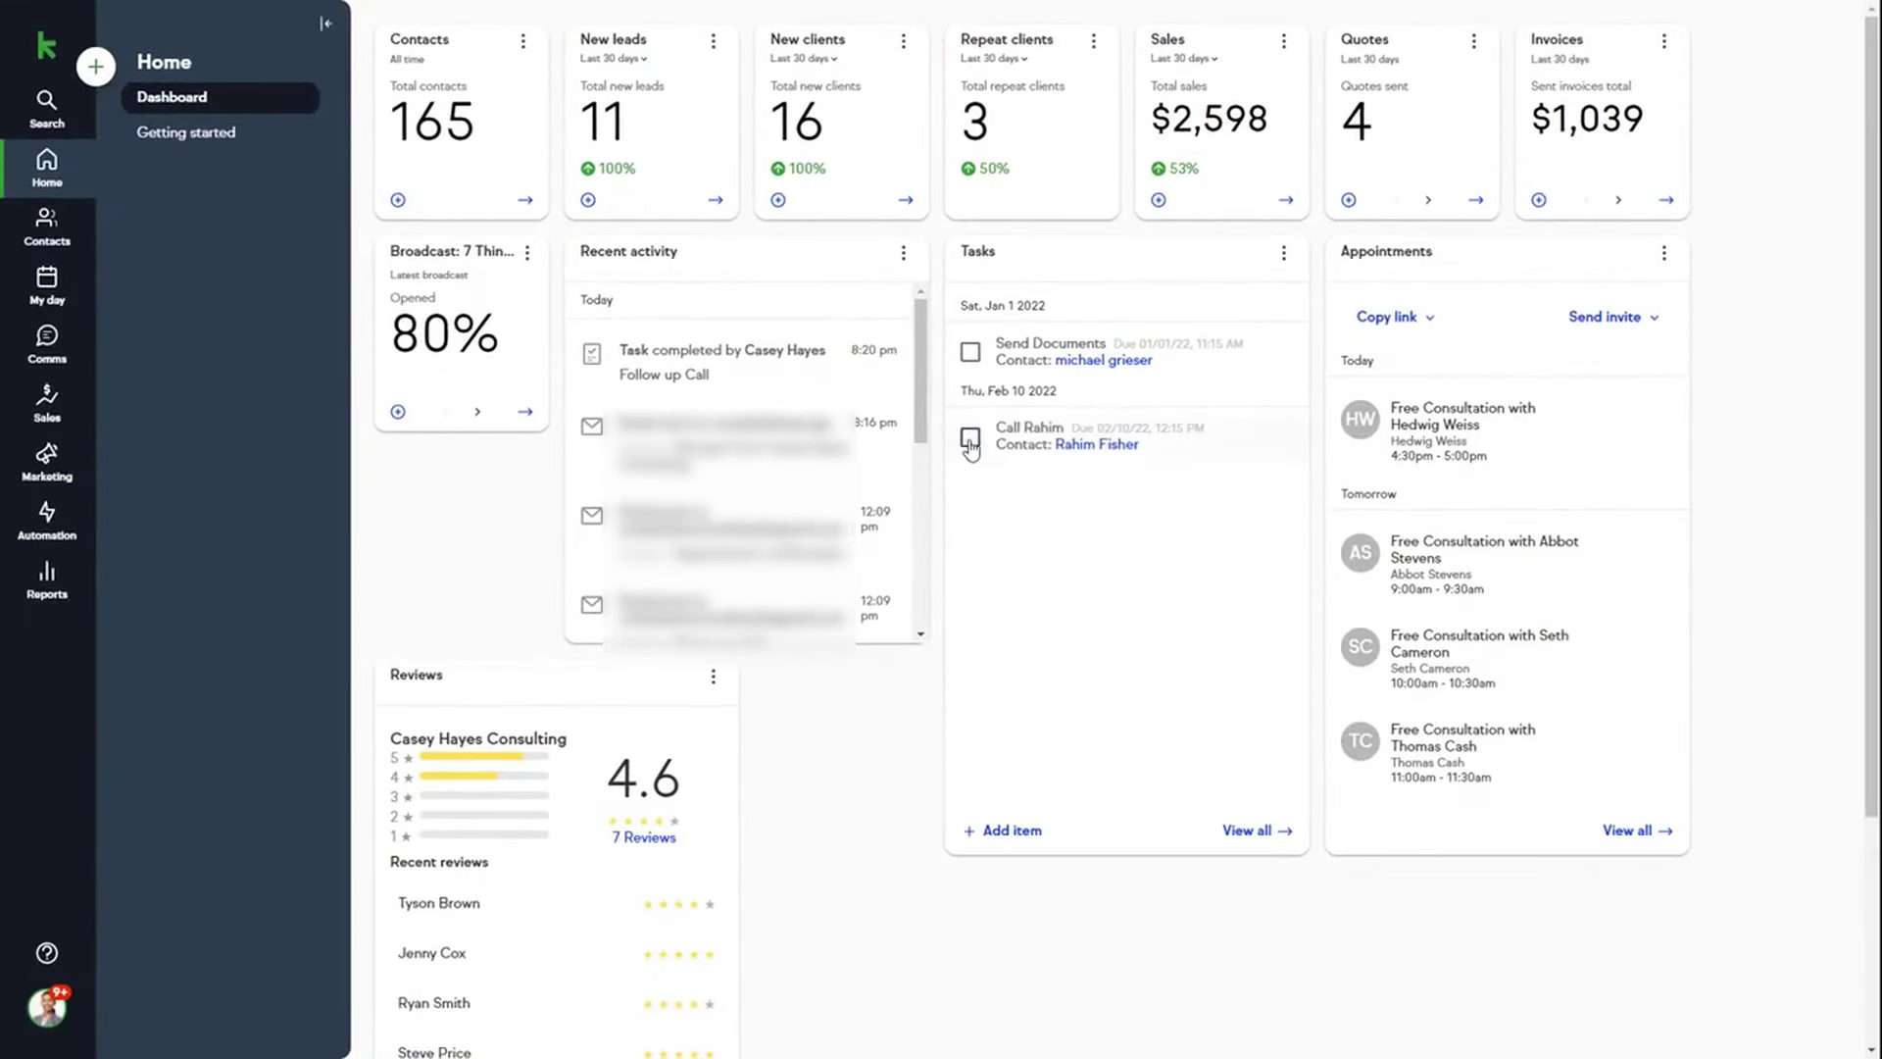
{"action": "left_click", "coordinate": [972, 439]}
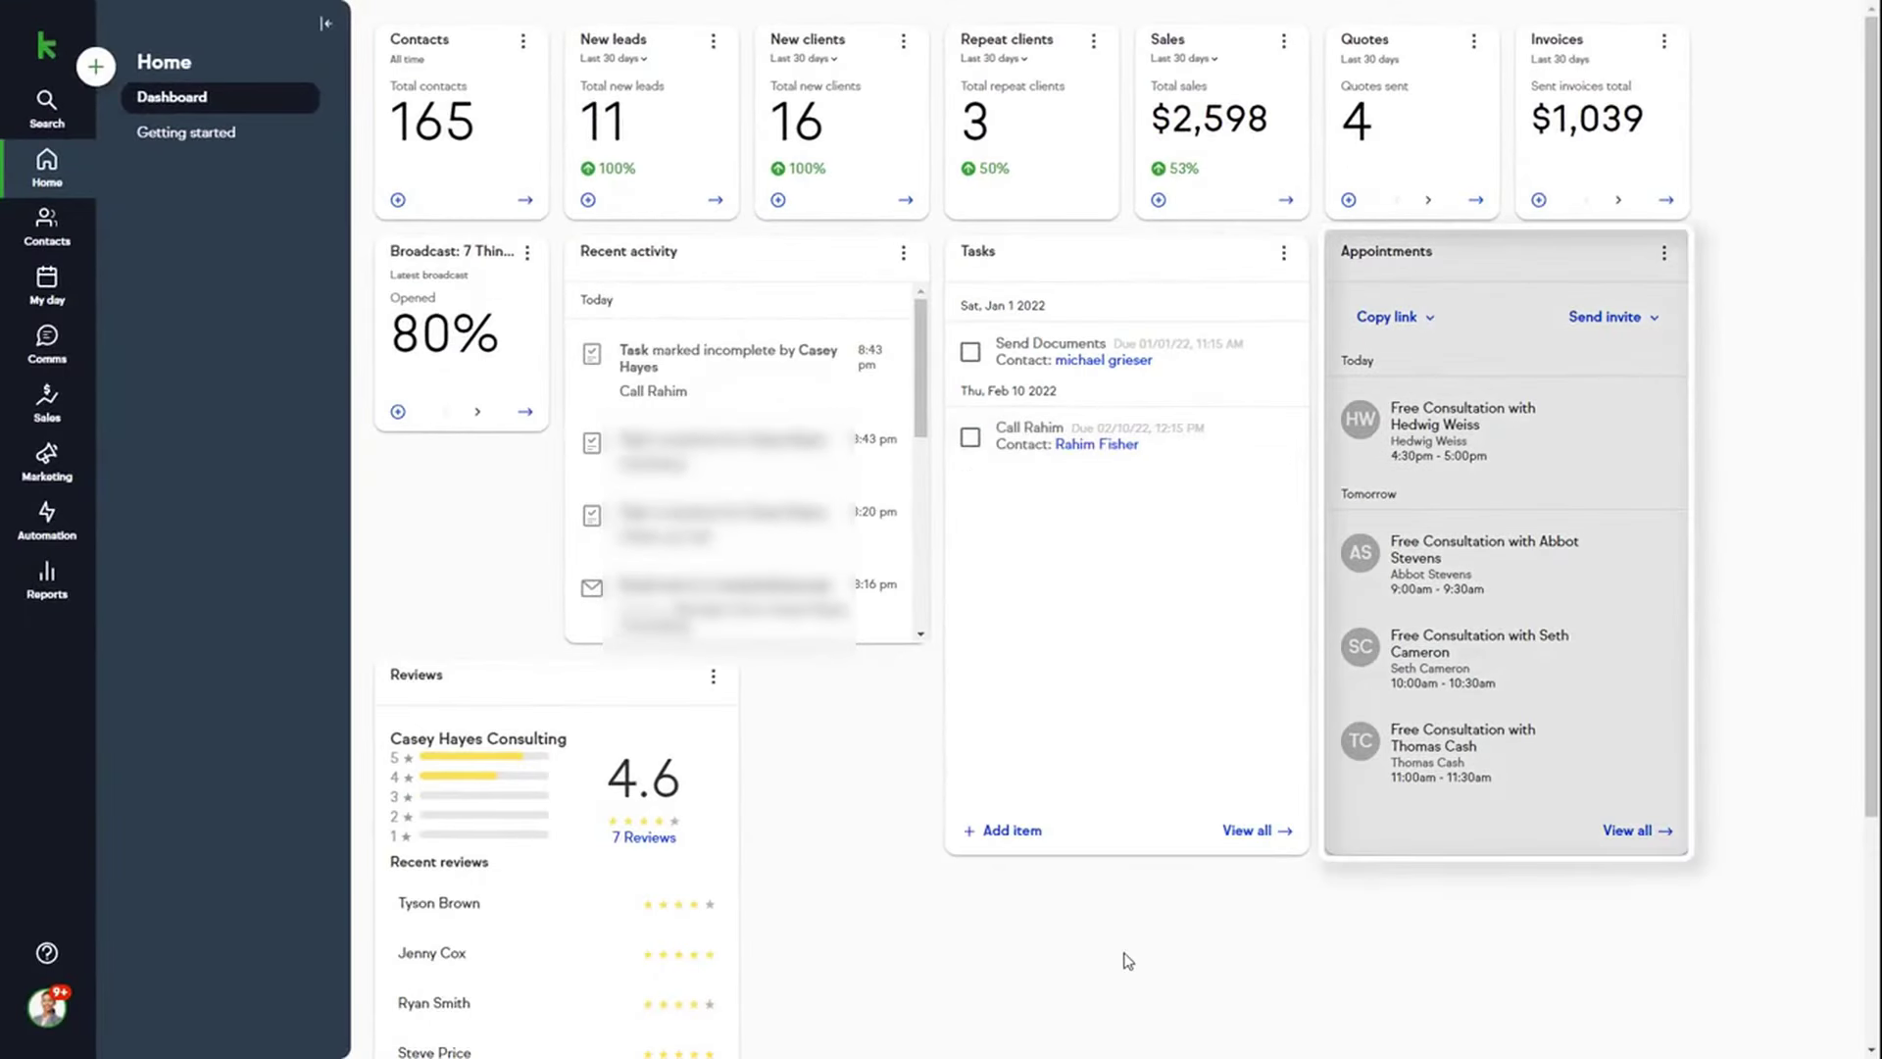
{"action": "left_click", "coordinate": [1625, 831]}
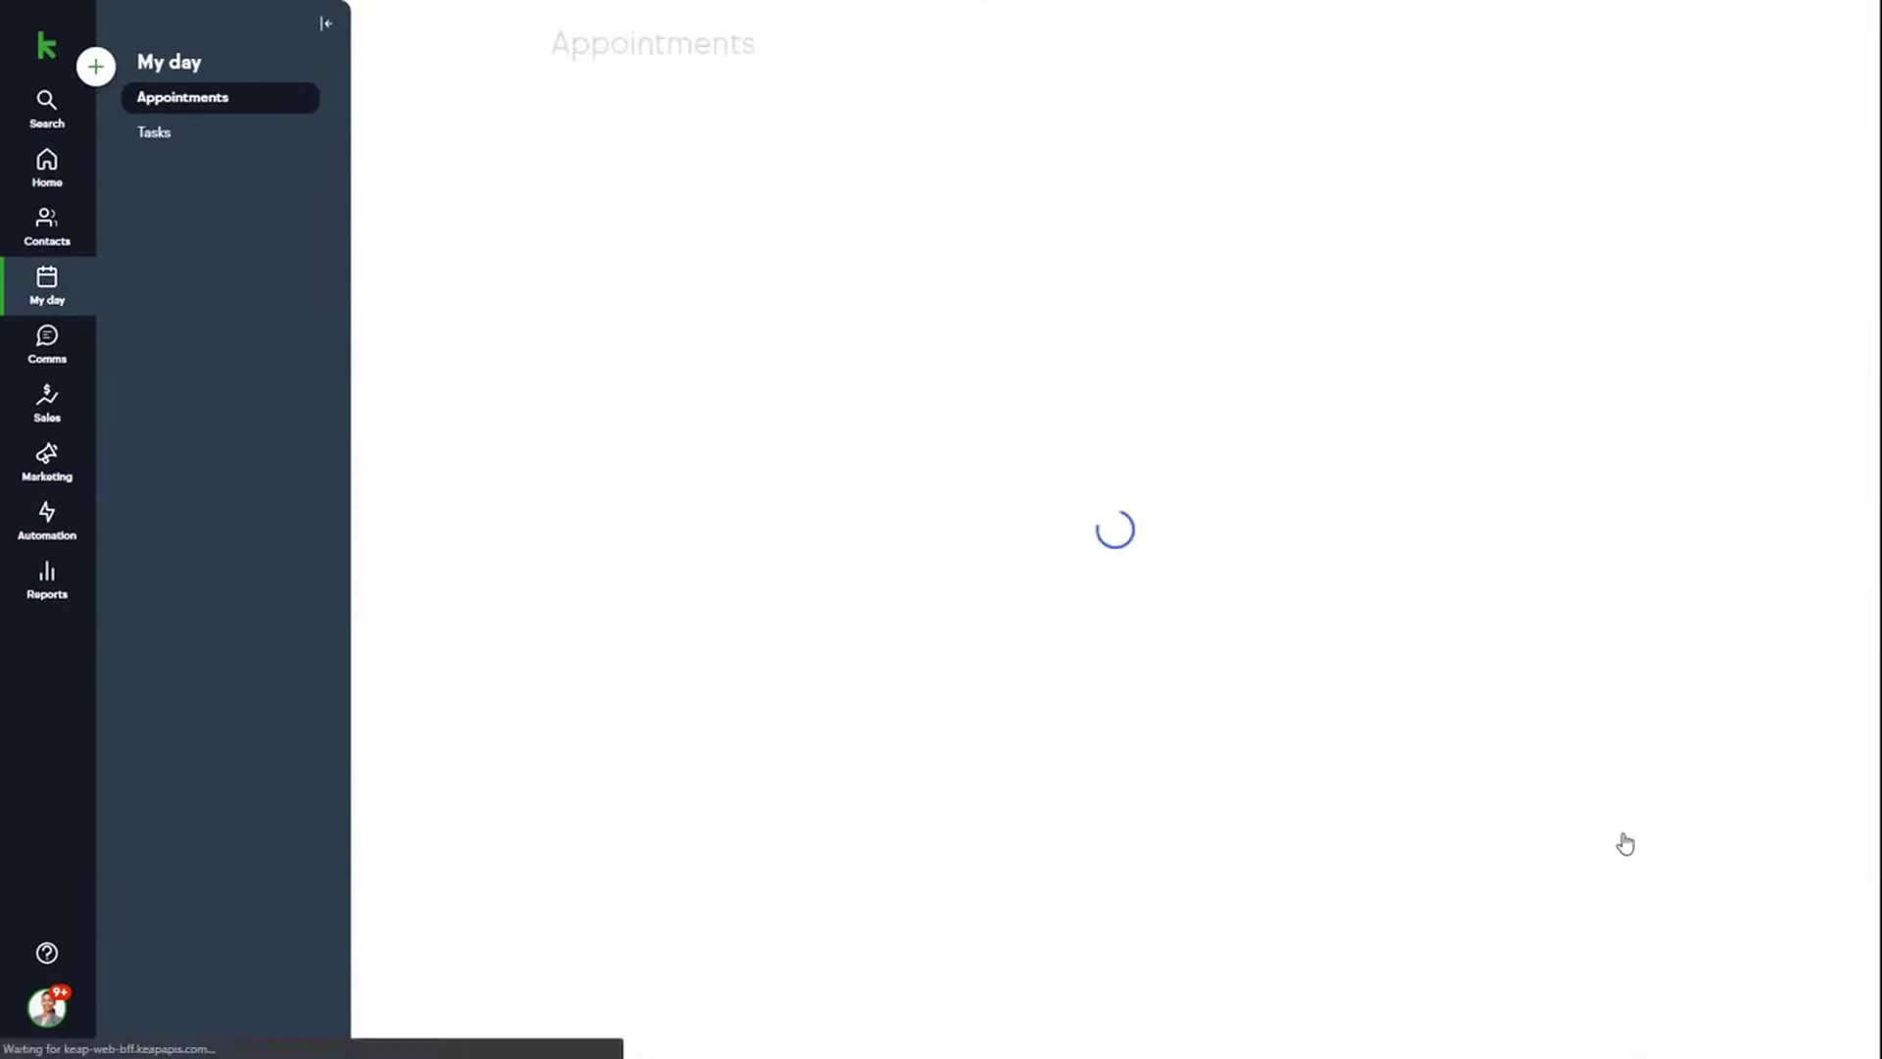
{"action": "left_click", "coordinate": [706, 468]}
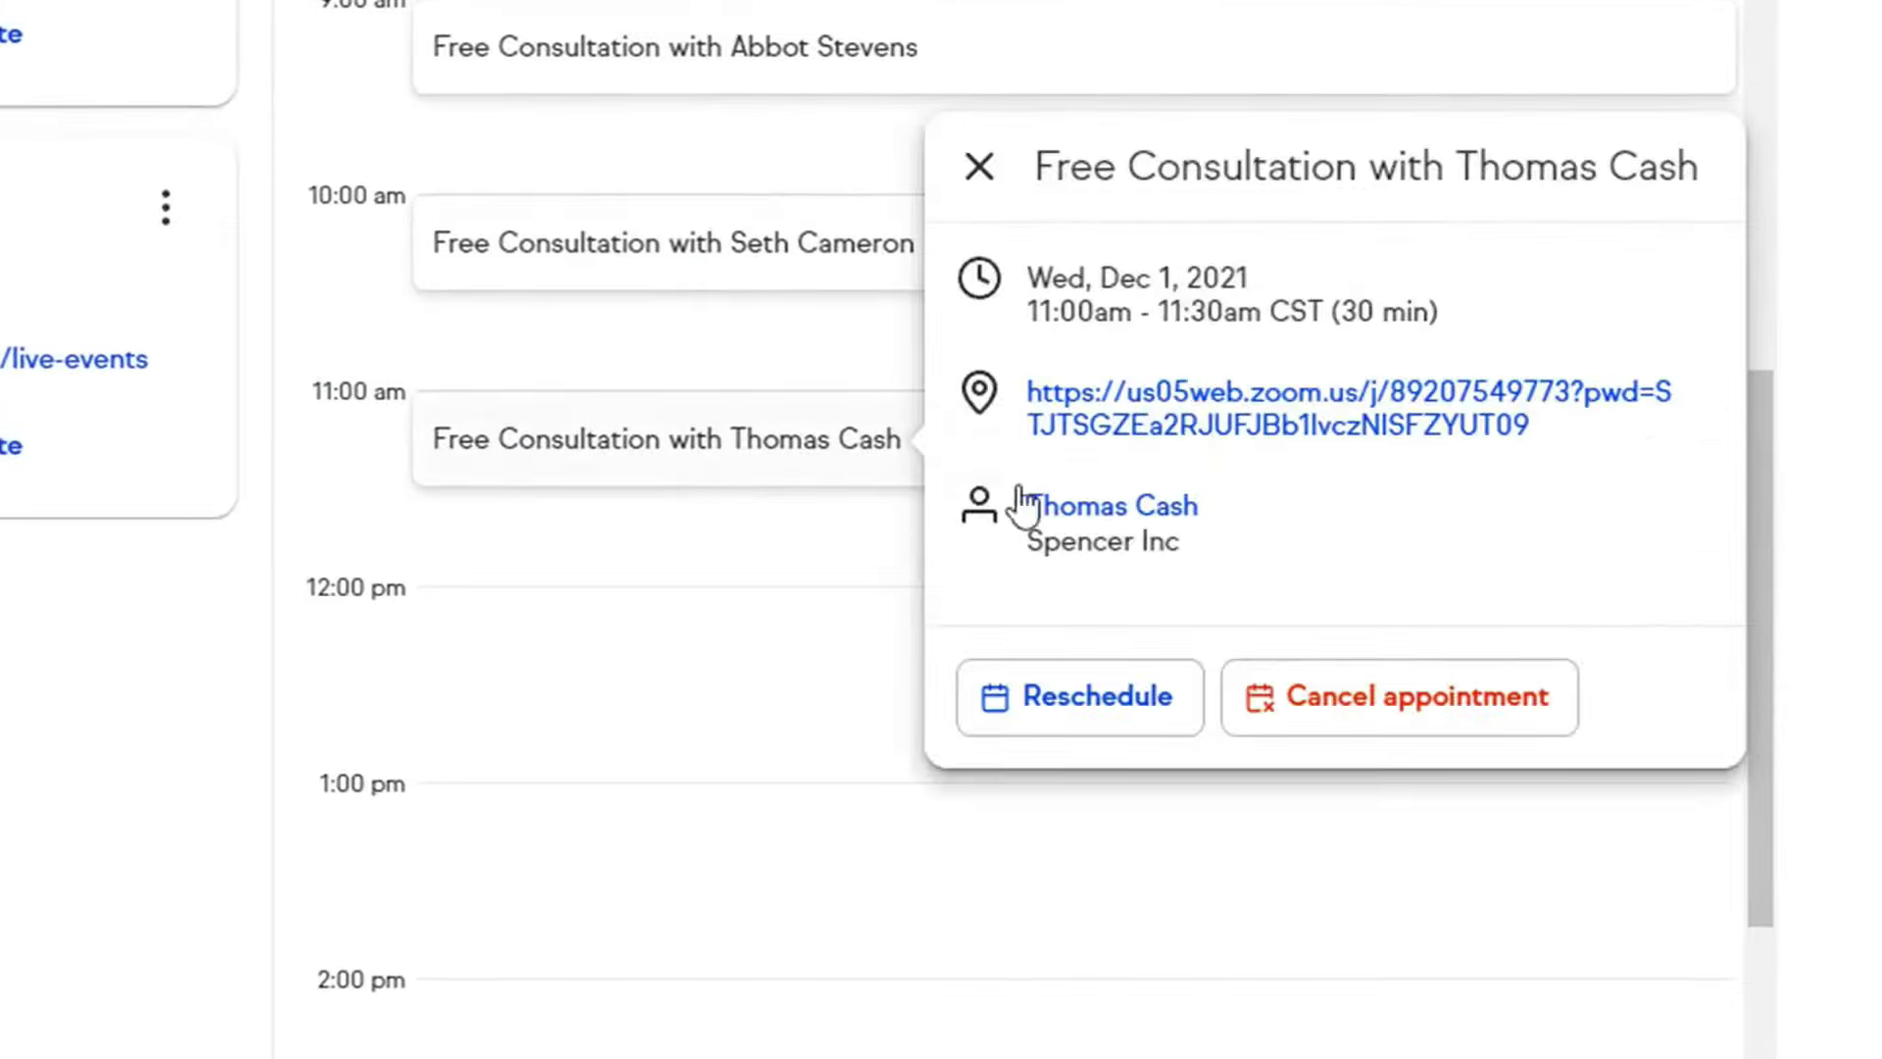
{"action": "left_click", "coordinate": [1025, 508]}
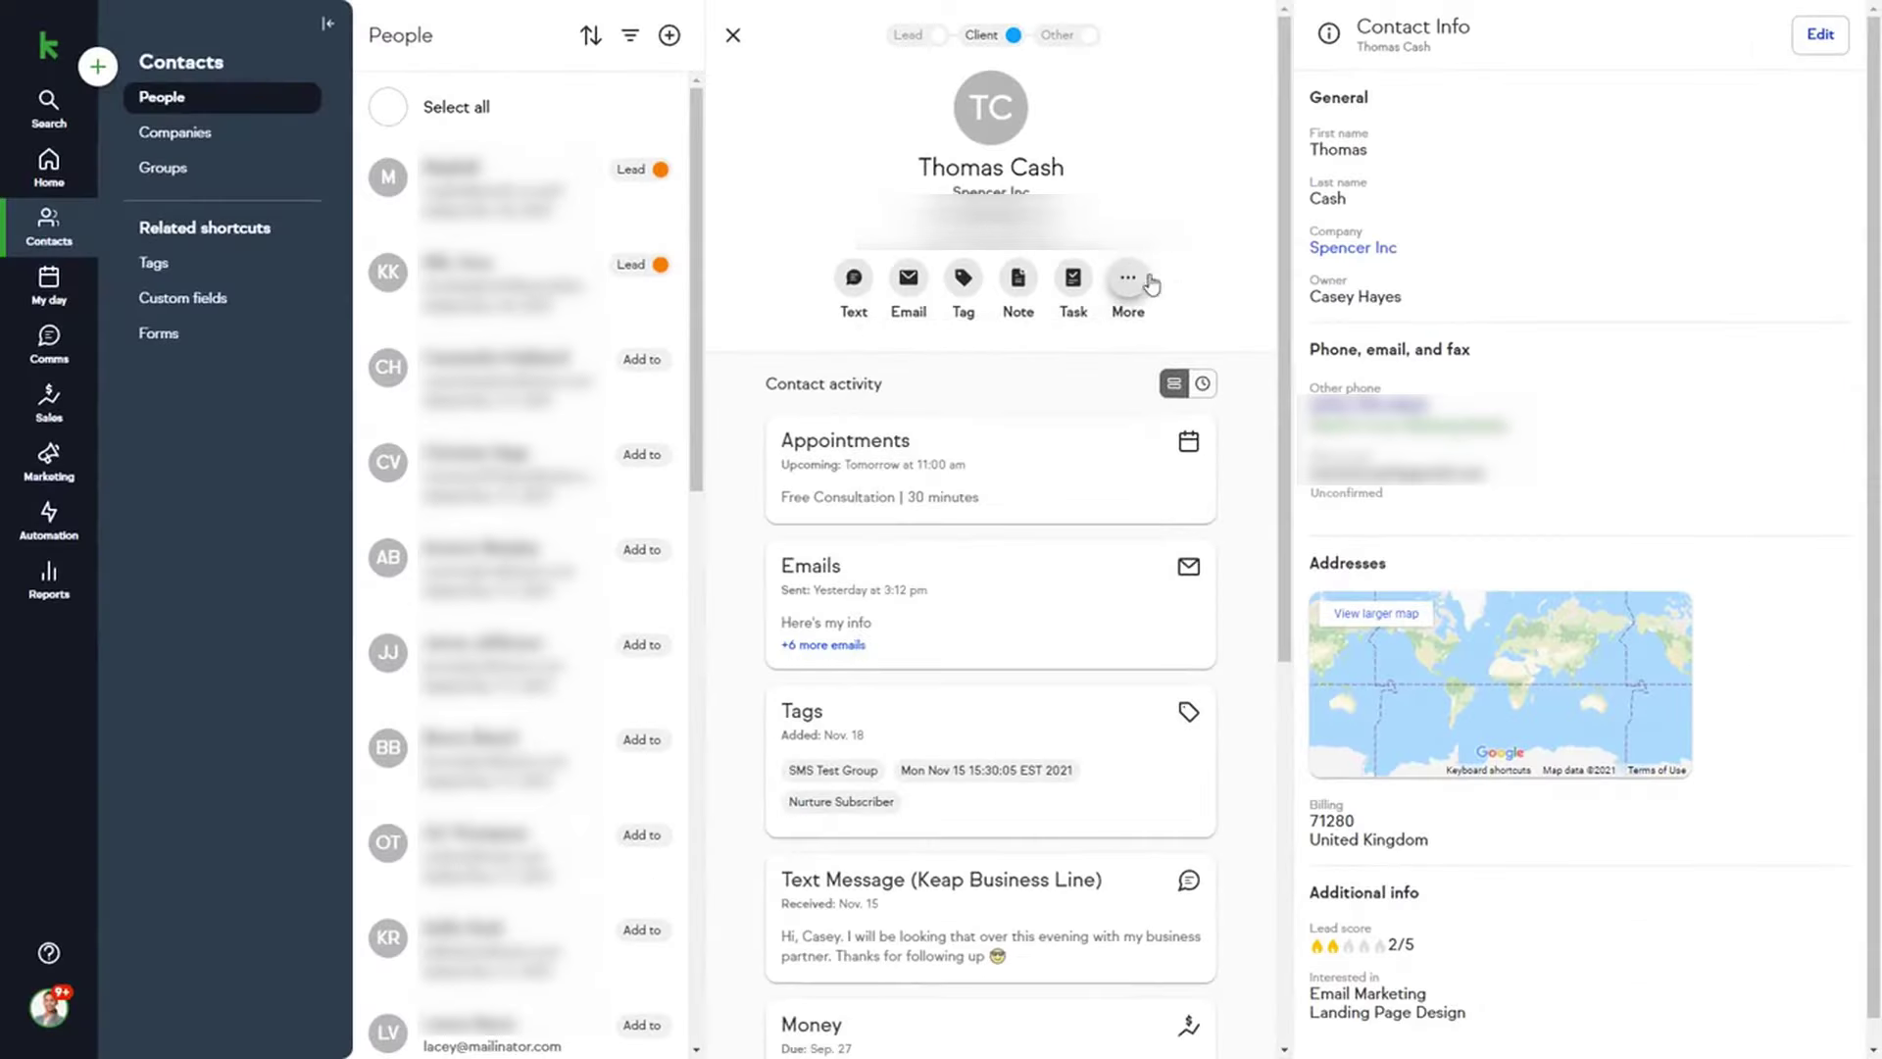
{"action": "left_click", "coordinate": [853, 277]}
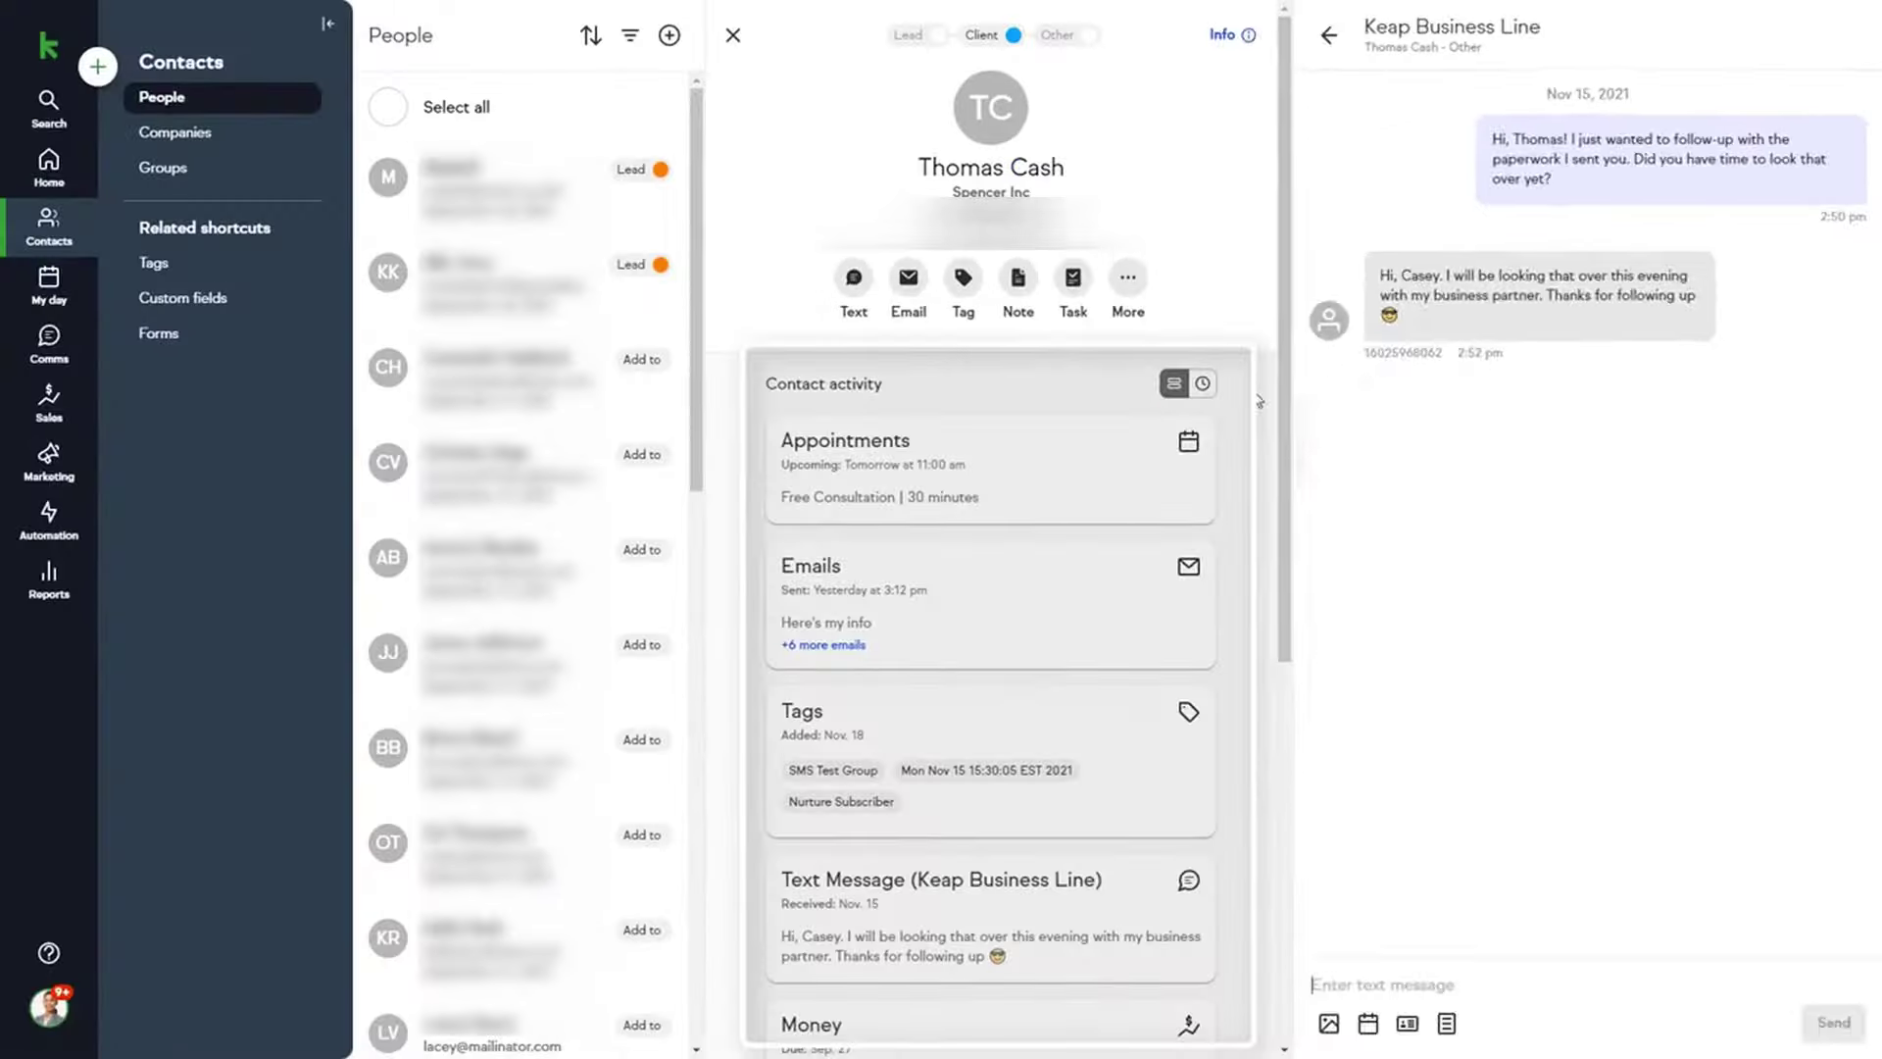
{"action": "left_click", "coordinate": [1319, 37]}
{"action": "scroll", "coordinate": [1060, 462], "scroll_direction": "down", "scroll_amount": 1}
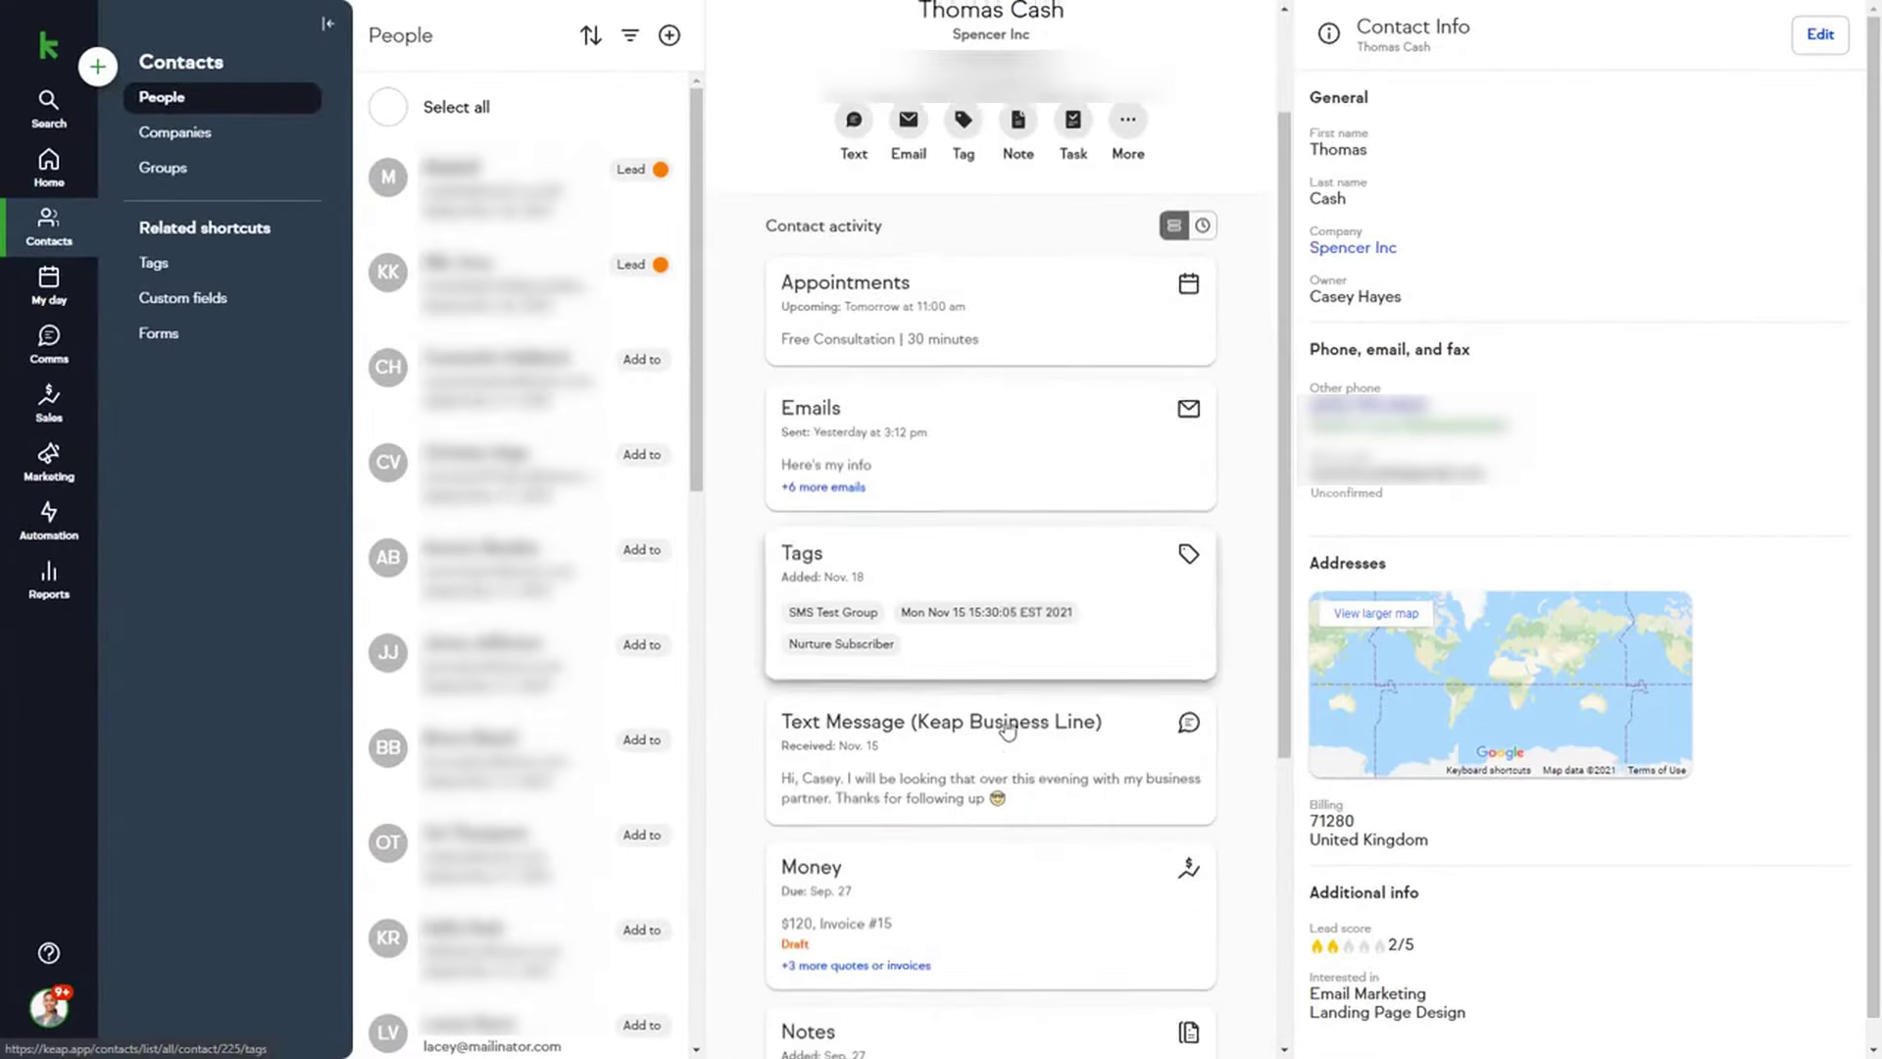
{"action": "scroll", "coordinate": [1063, 757], "scroll_direction": "down", "scroll_amount": 3}
{"action": "scroll", "coordinate": [1260, 725], "scroll_direction": "up", "scroll_amount": 5}
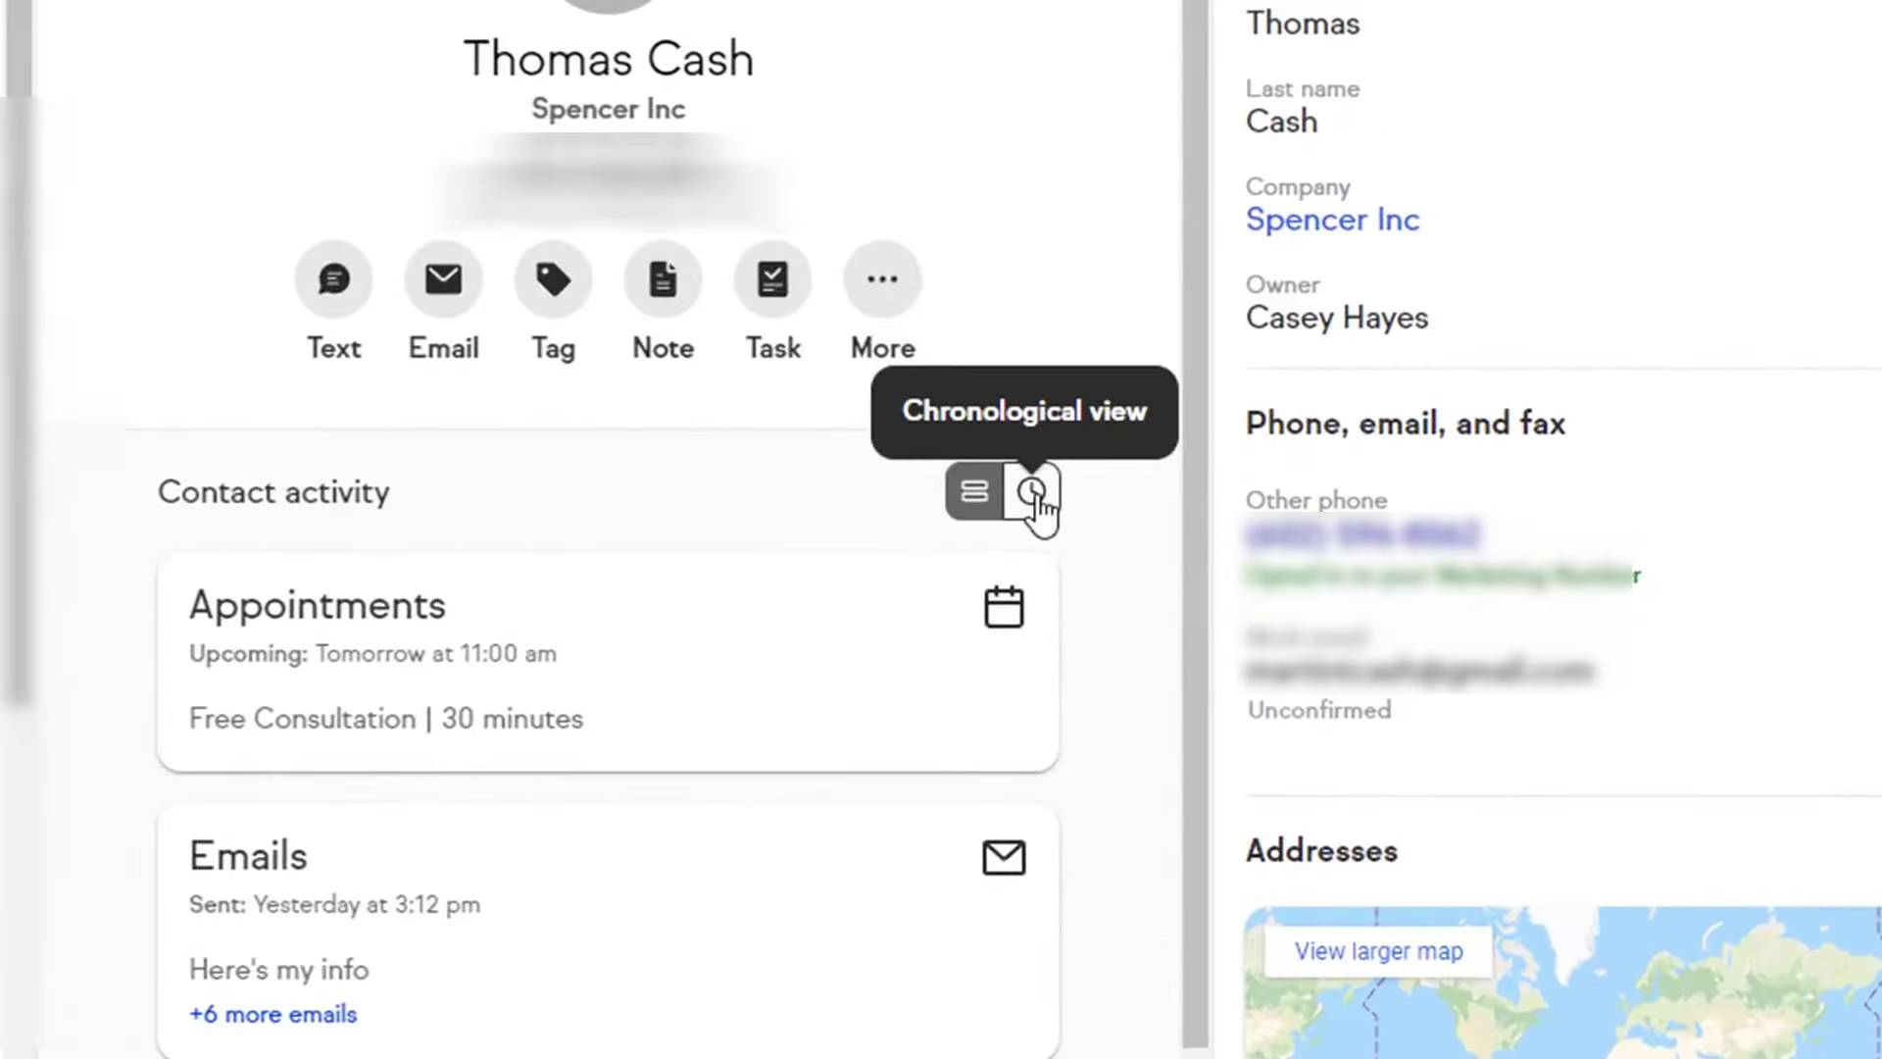
{"action": "left_click", "coordinate": [1201, 381]}
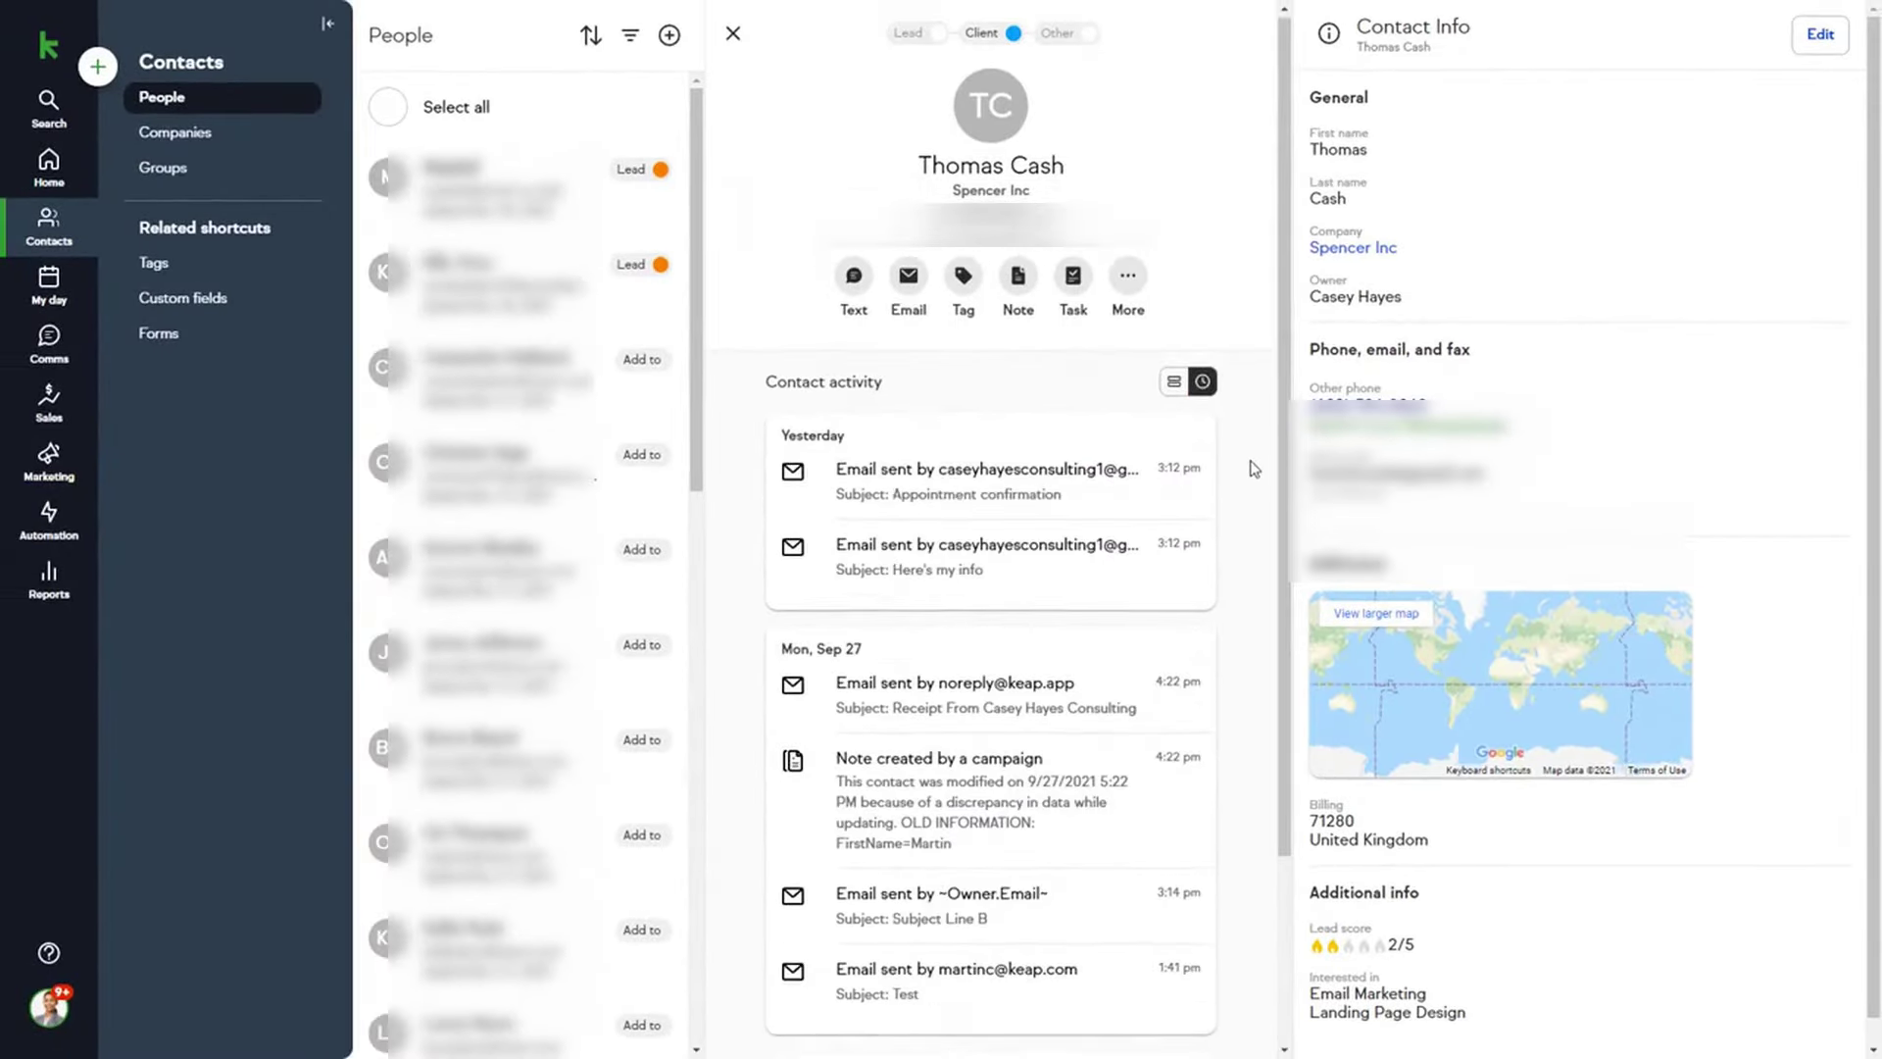
{"action": "left_click", "coordinate": [1175, 381]}
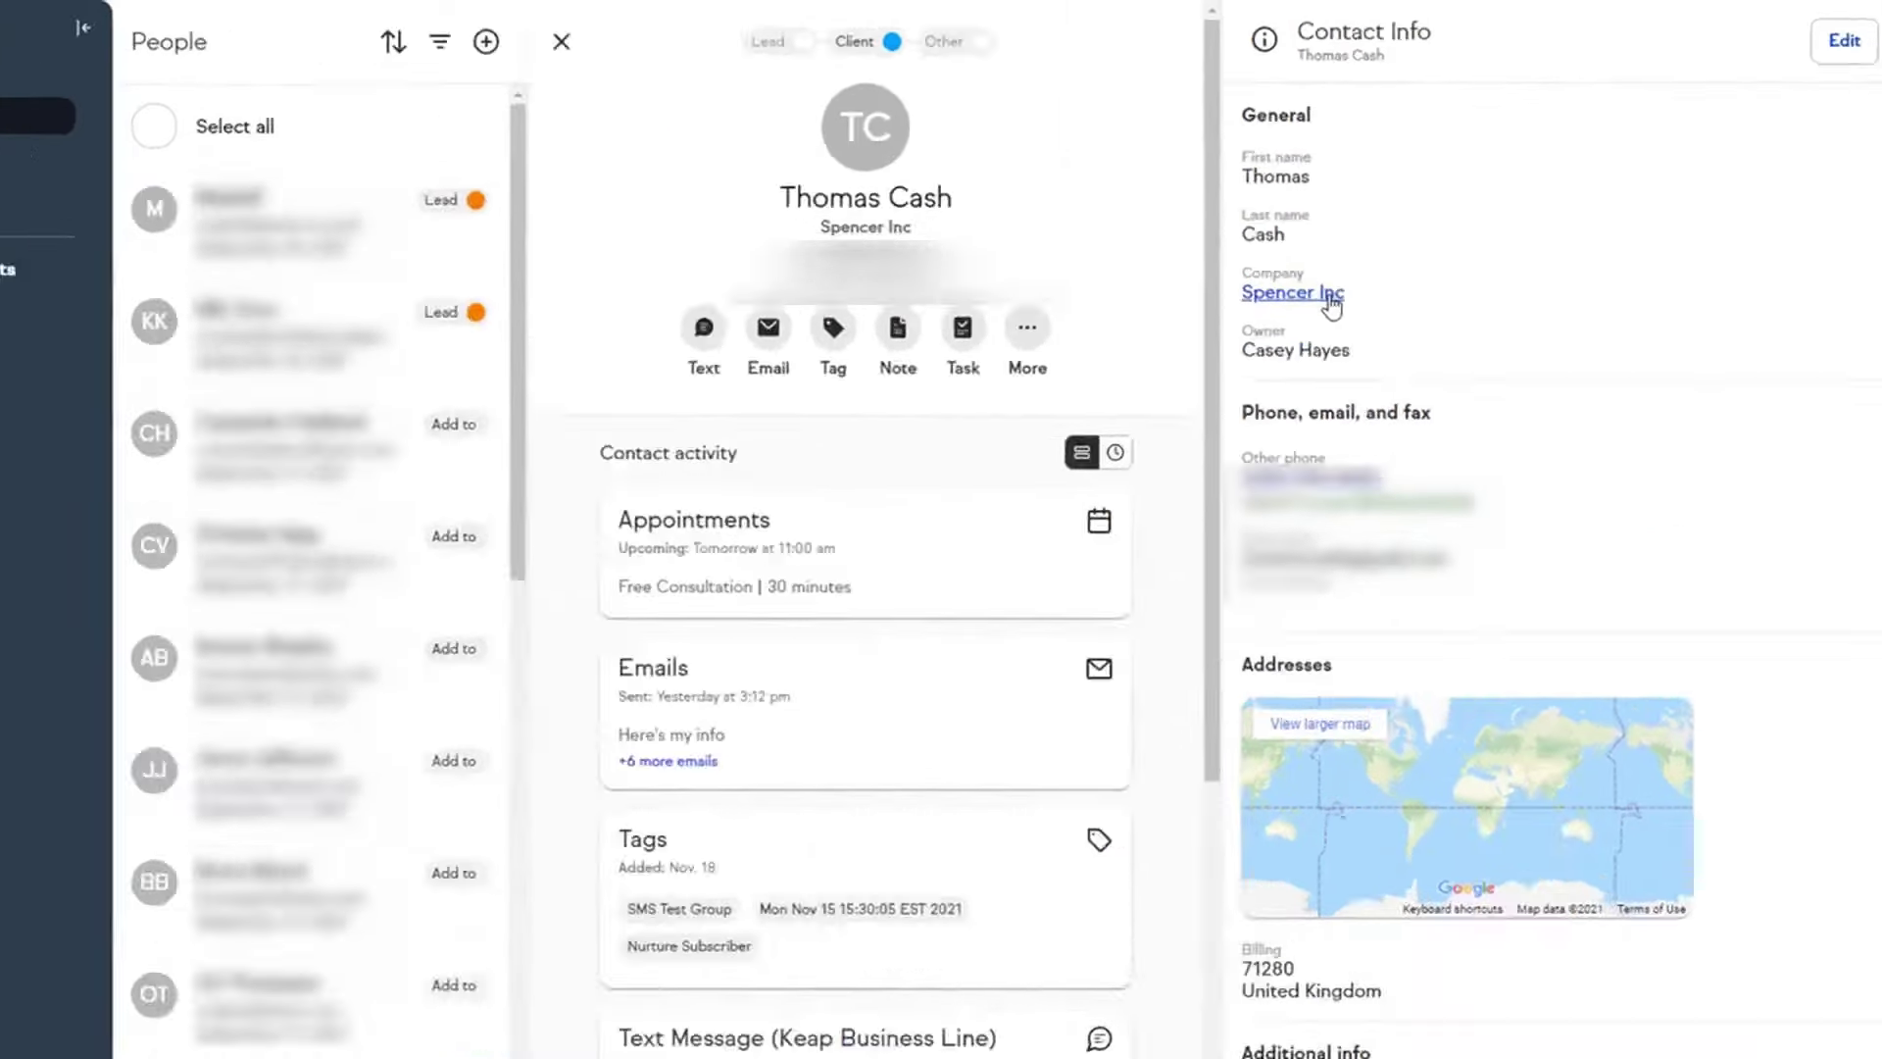
{"action": "left_click", "coordinate": [1331, 301]}
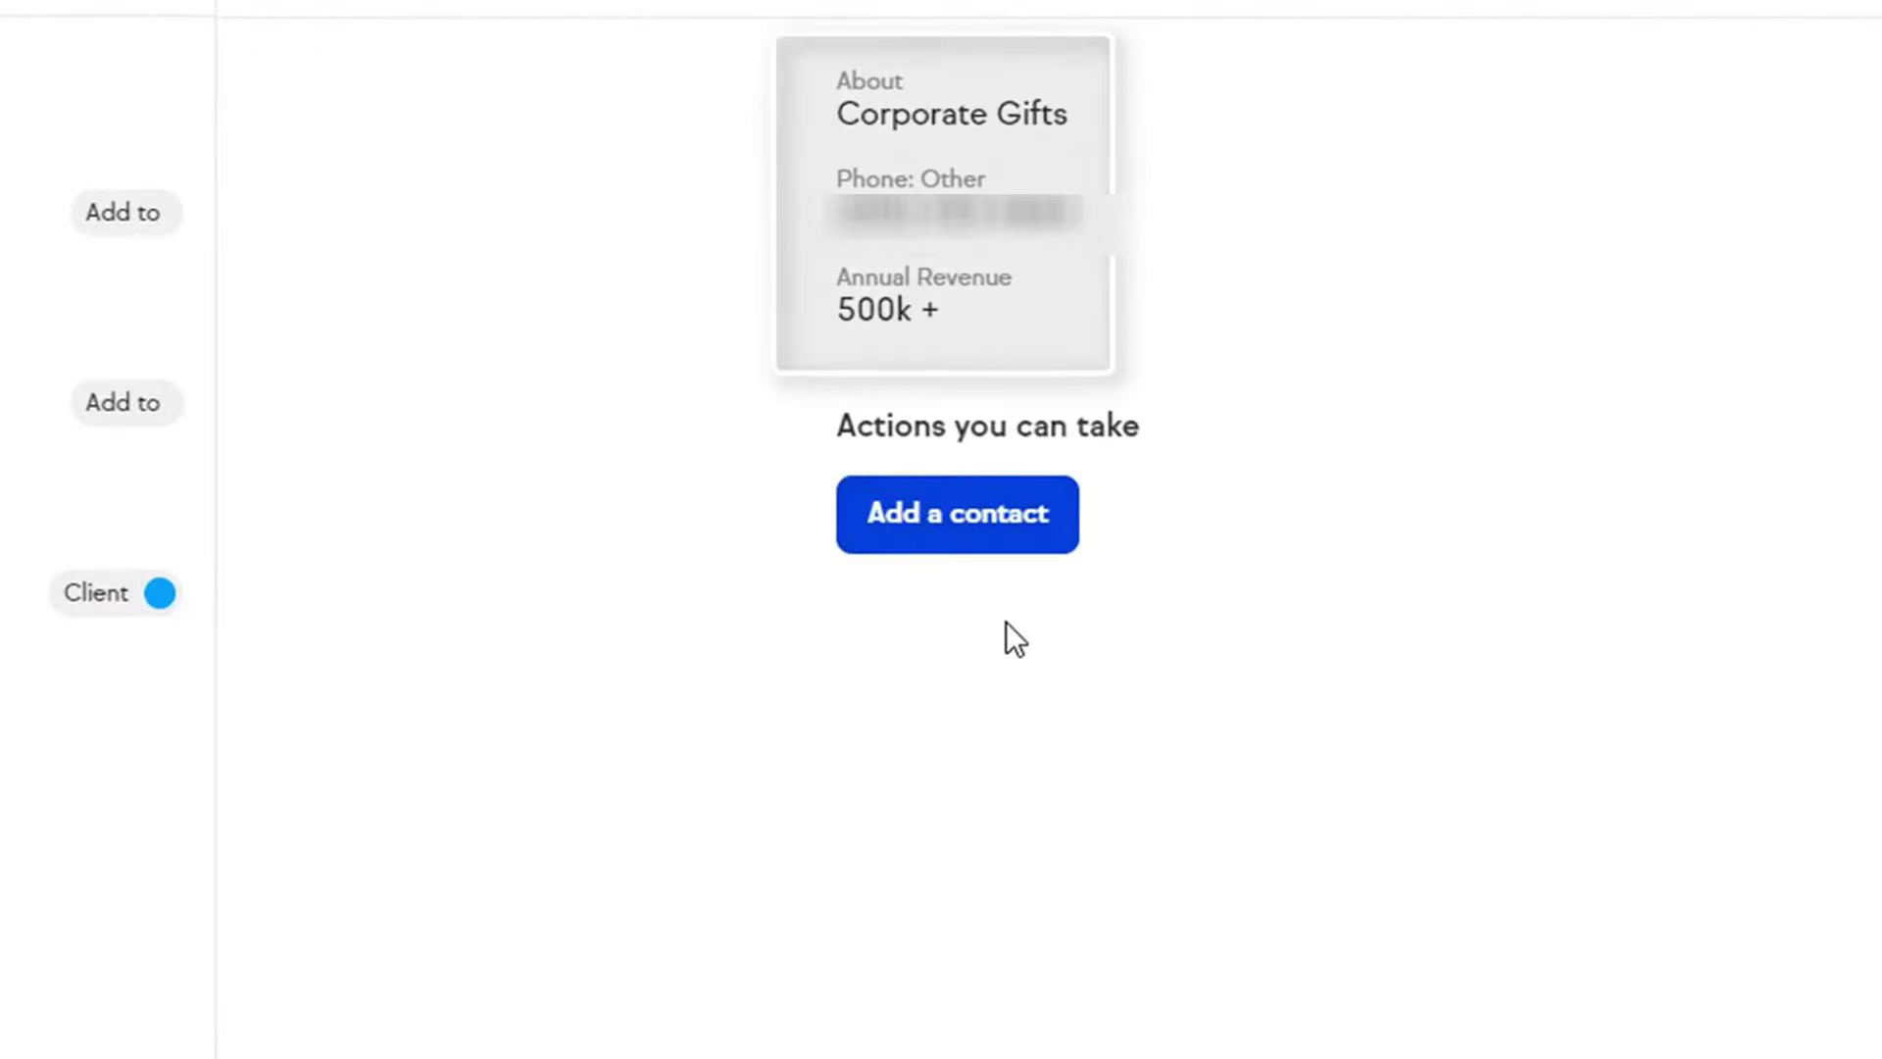
{"action": "left_click", "coordinate": [1542, 36]}
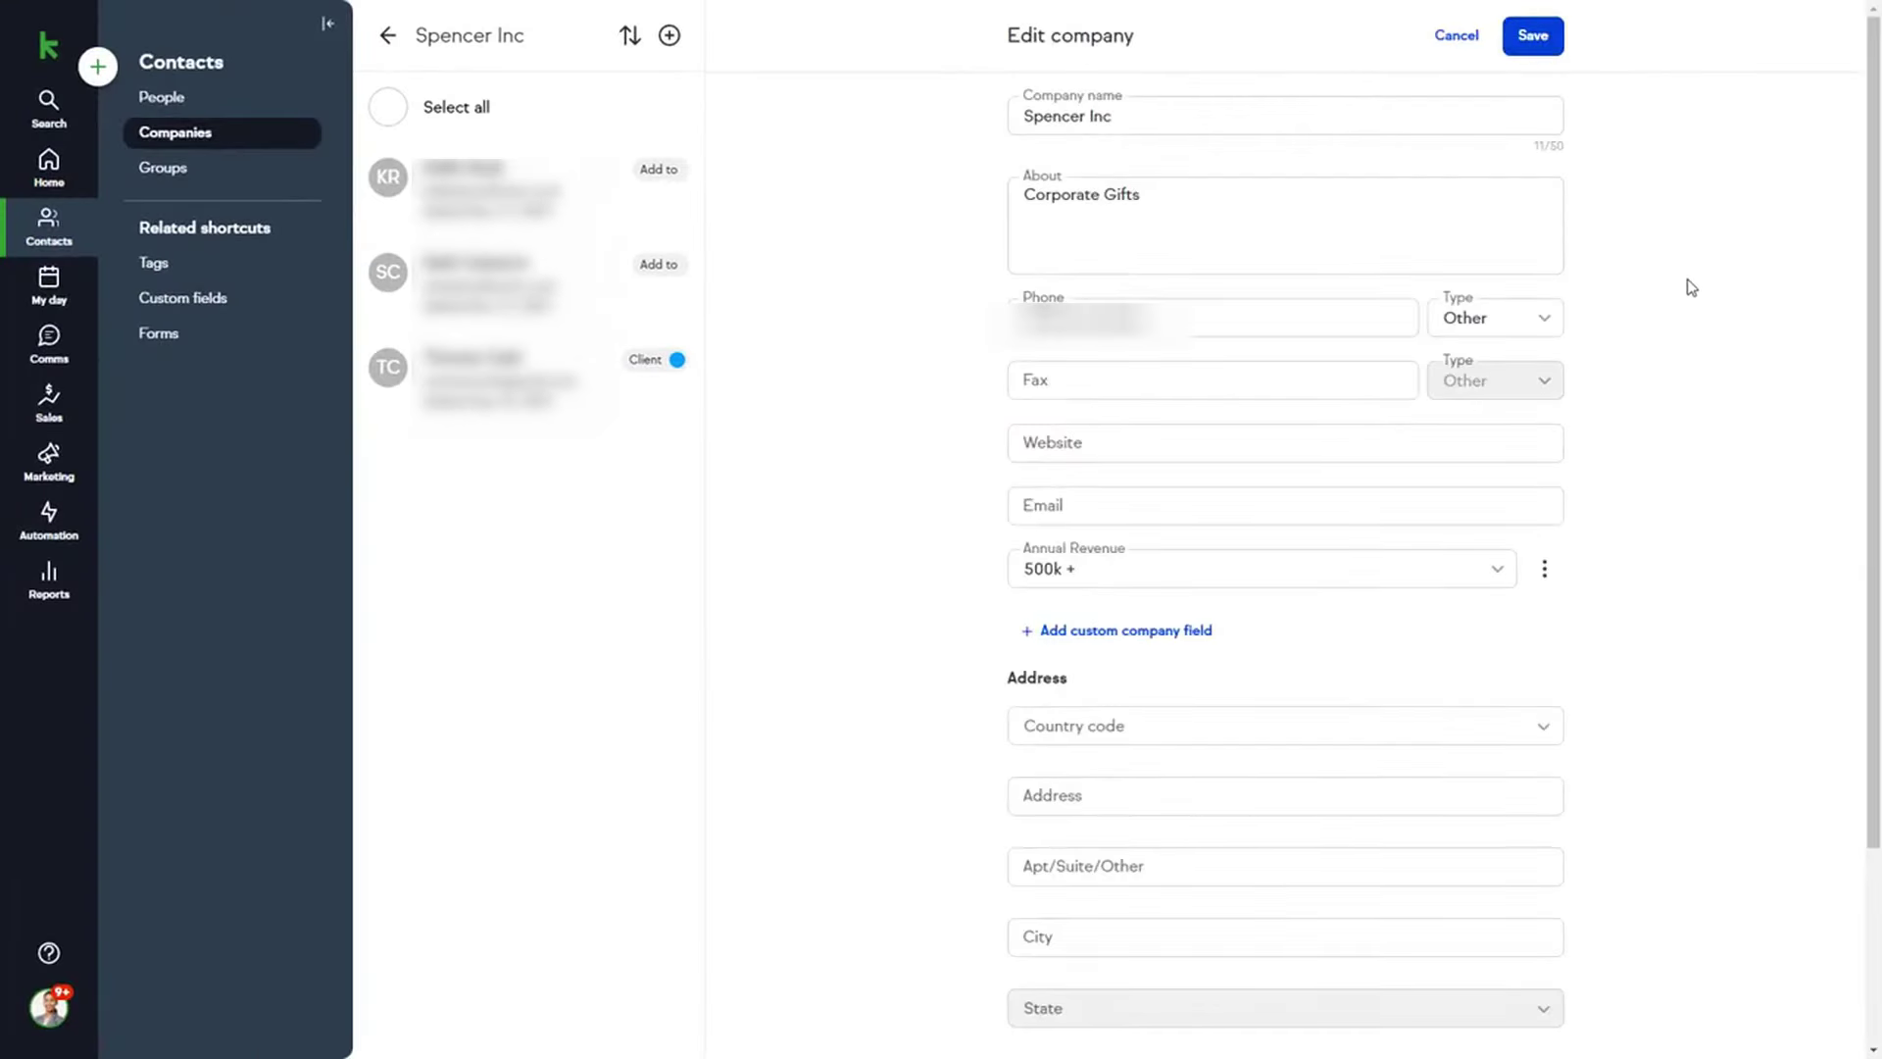
{"action": "scroll", "coordinate": [1689, 286], "scroll_direction": "down", "scroll_amount": 2}
{"action": "scroll", "coordinate": [1689, 287], "scroll_direction": "down", "scroll_amount": 1}
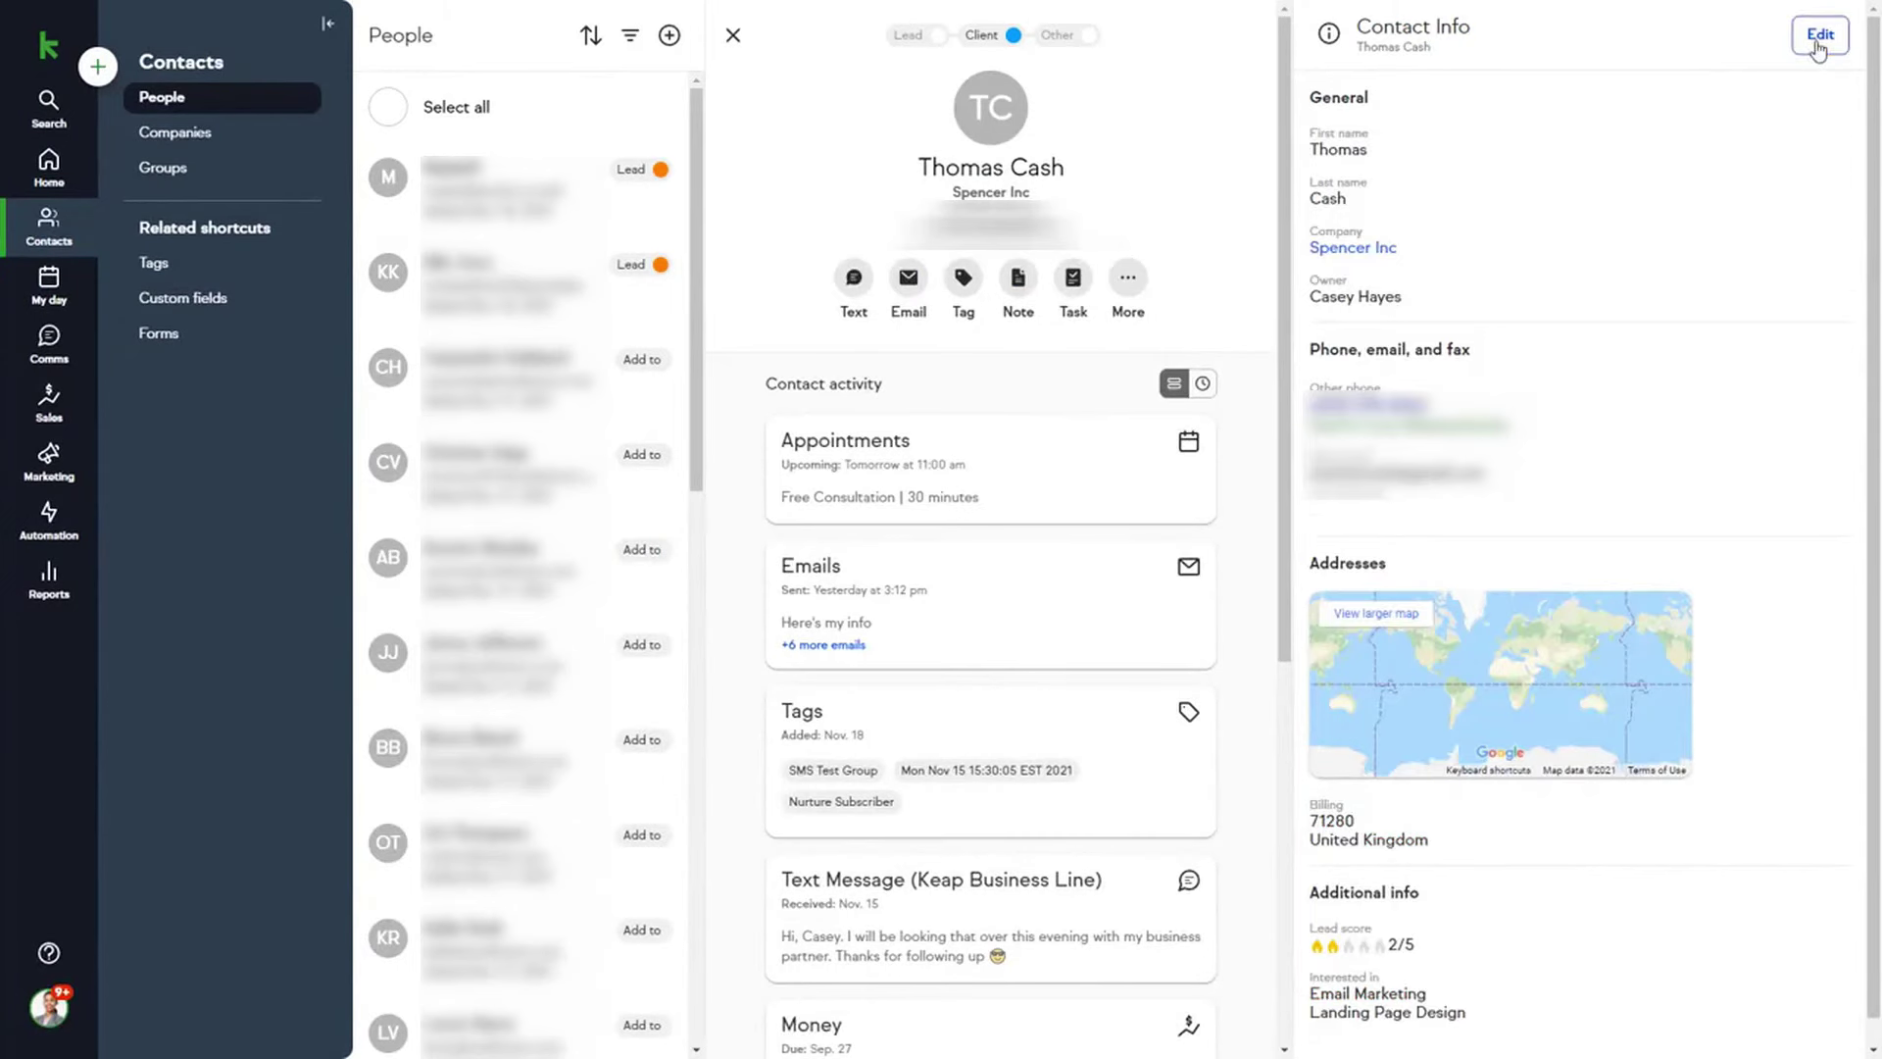
Create an always-shown Text Area field 'Hobbies and Interests' reading 'Tennis and Scuba Diving'.
{"action": "left_click", "coordinate": [1818, 35]}
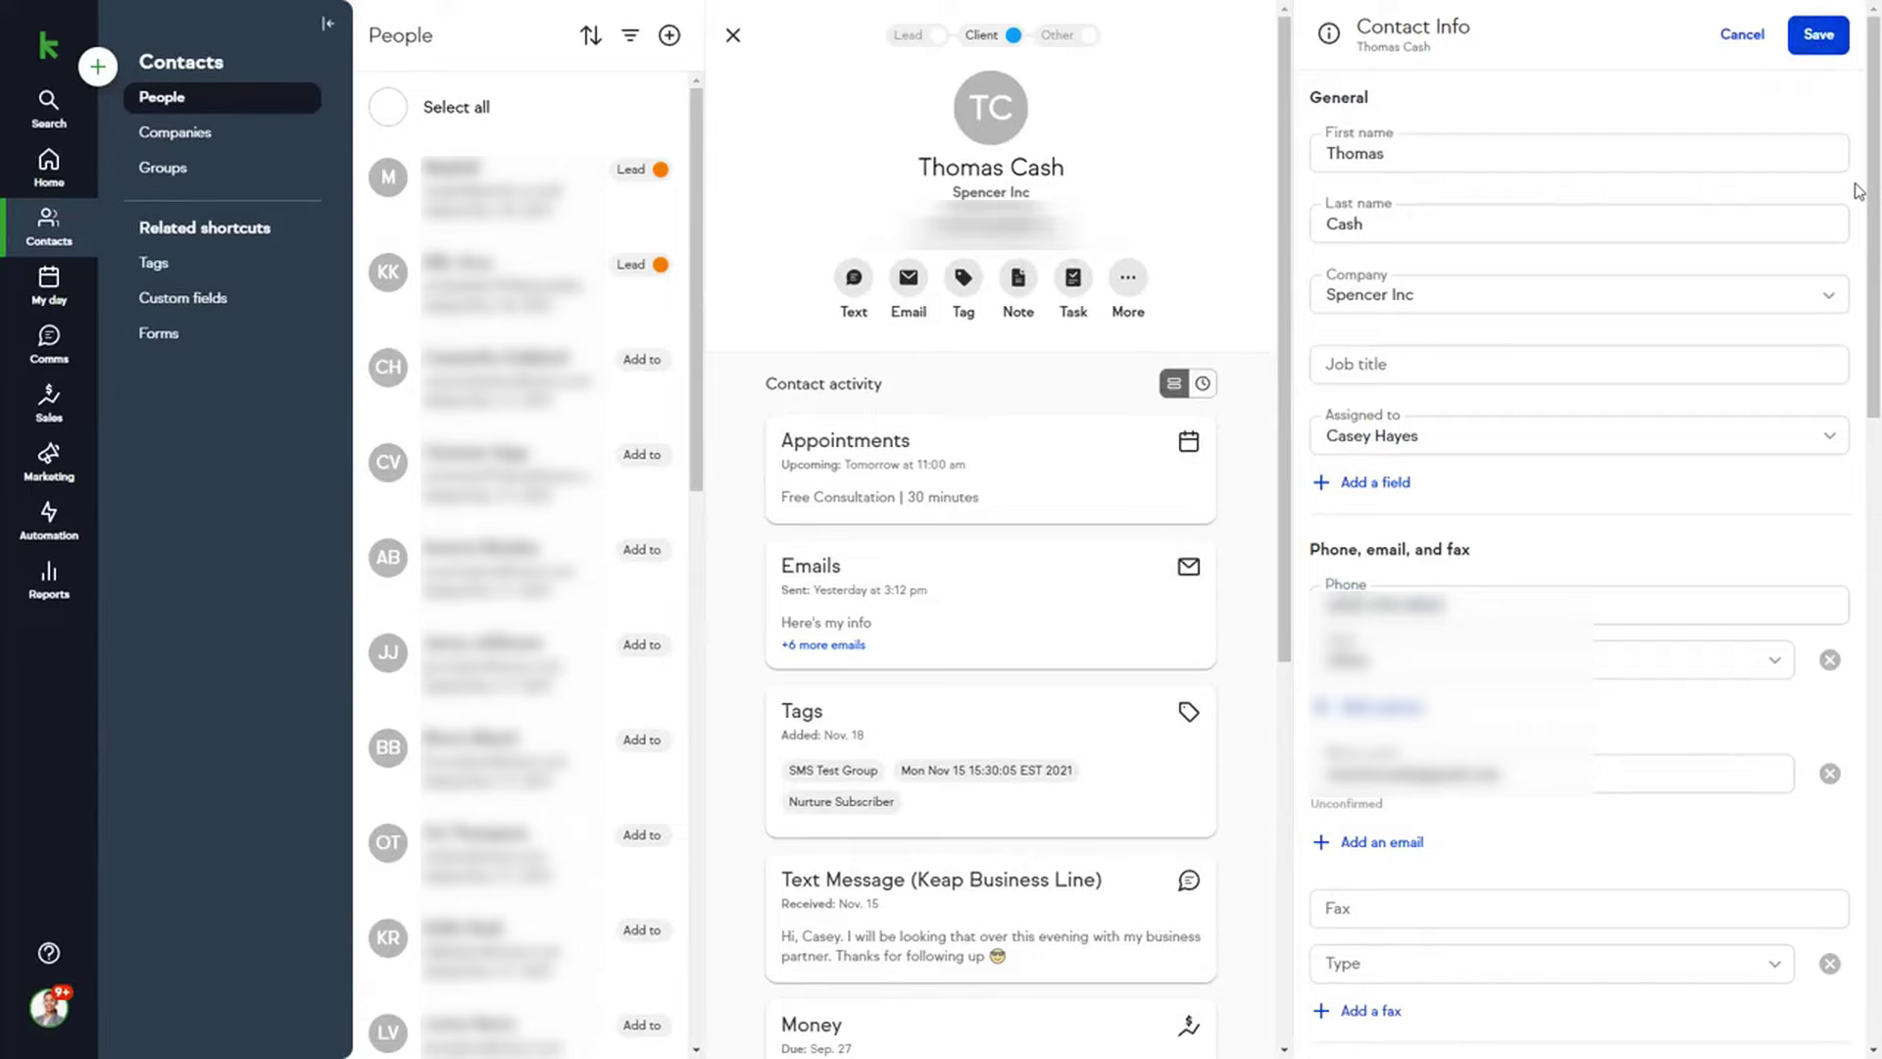
{"action": "scroll", "coordinate": [1859, 189], "scroll_direction": "down", "scroll_amount": 5}
{"action": "scroll", "coordinate": [1855, 191], "scroll_direction": "down", "scroll_amount": 4}
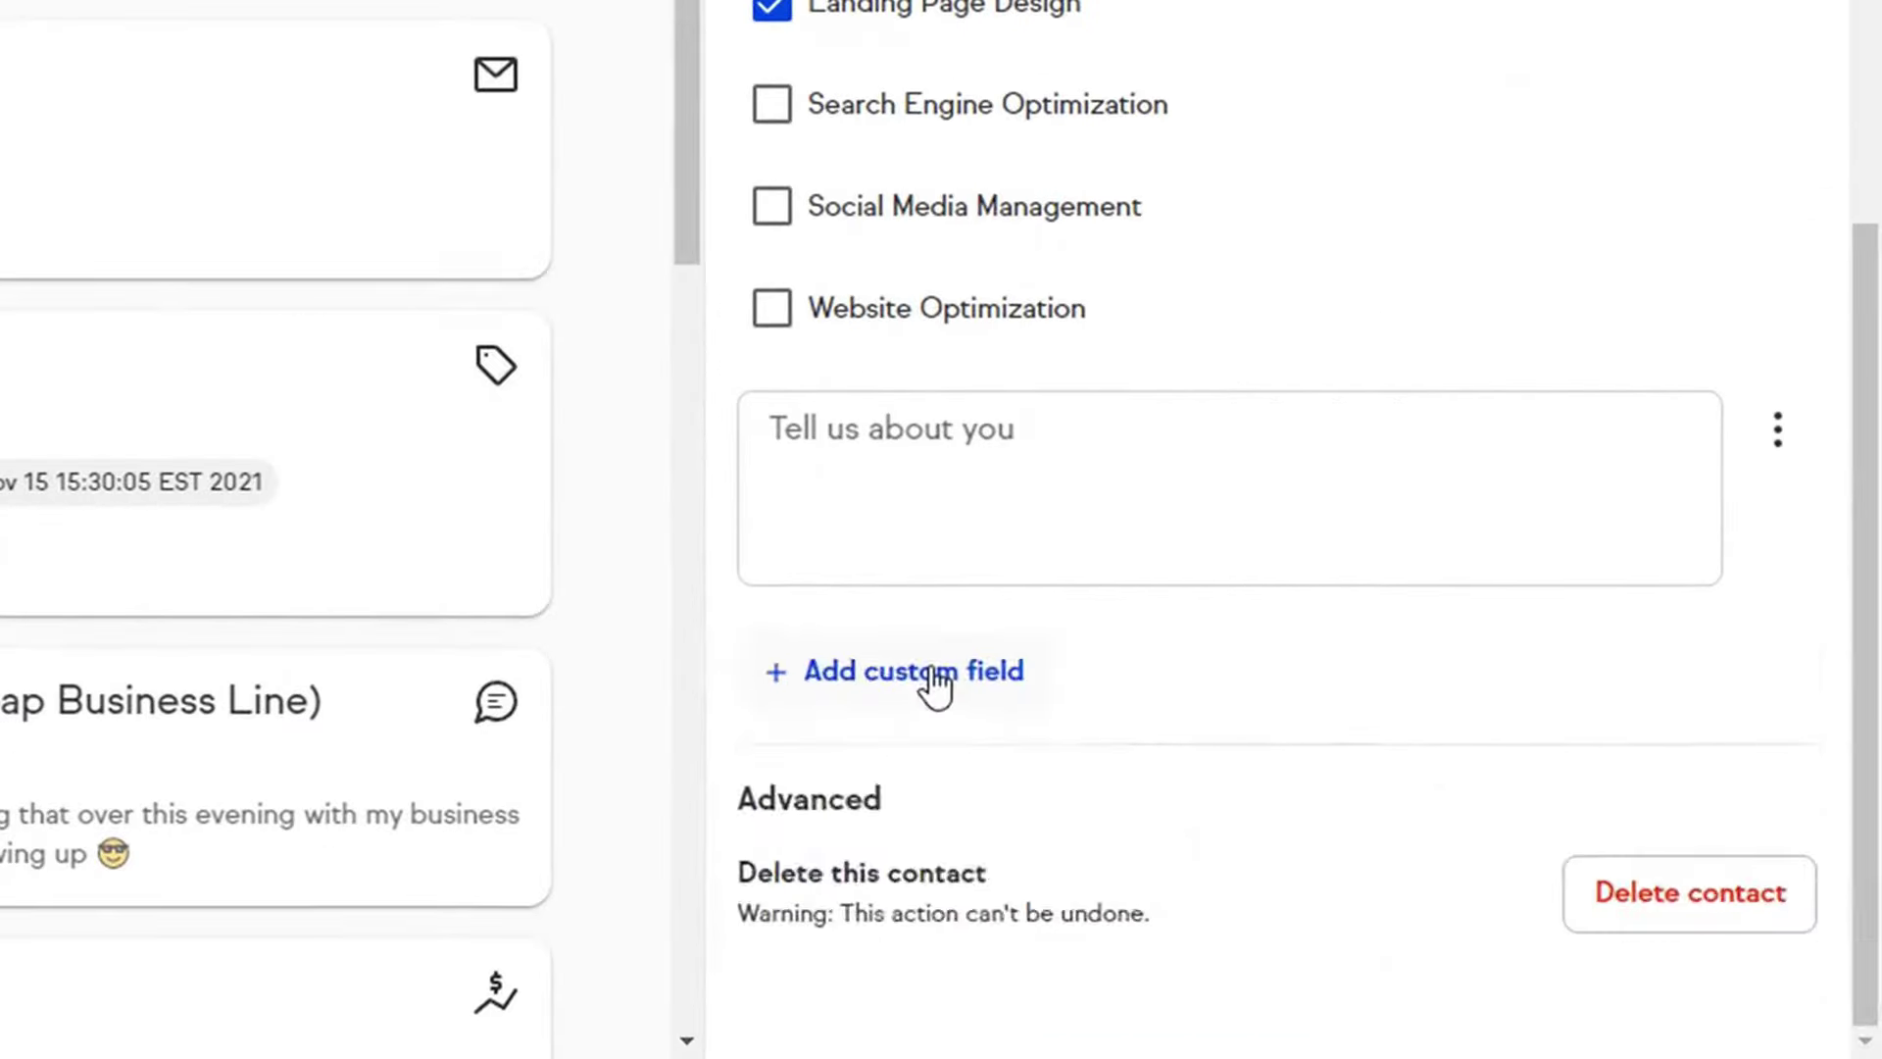
{"action": "left_click", "coordinate": [1407, 870]}
{"action": "left_click", "coordinate": [1430, 992]}
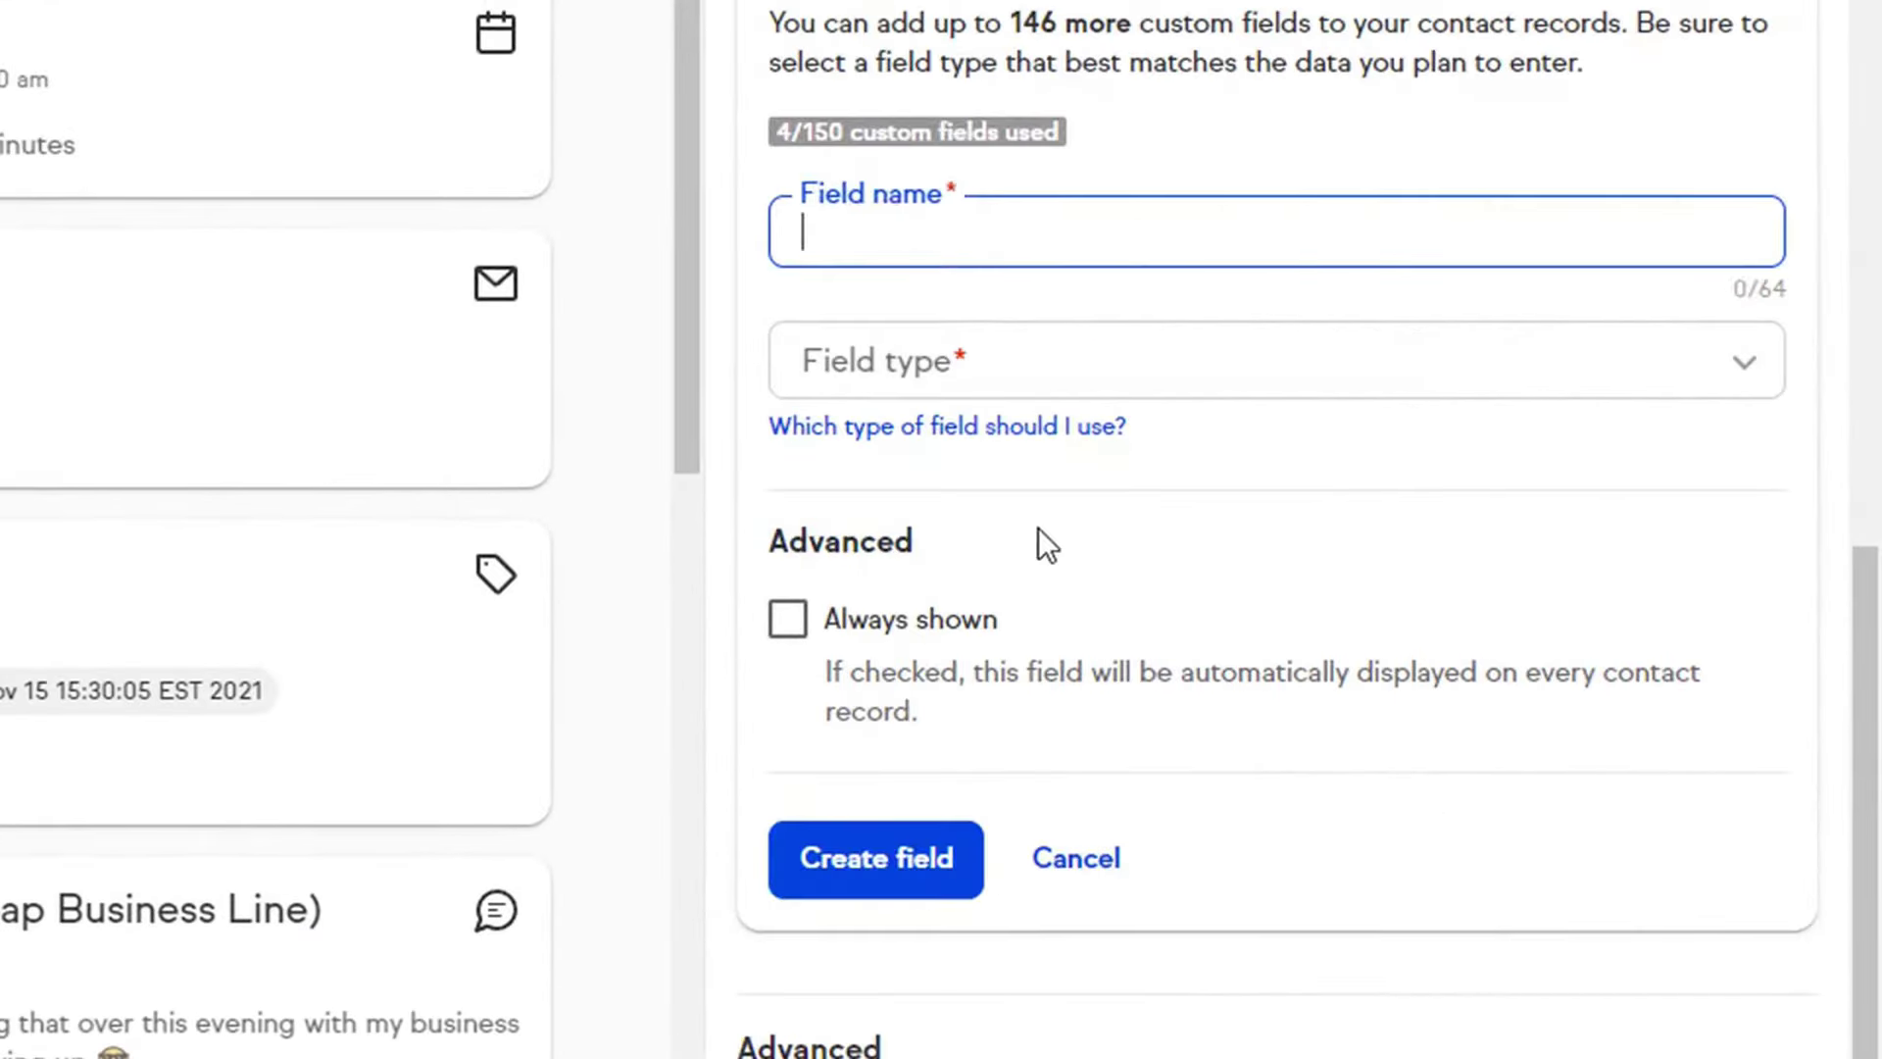
{"action": "type", "text": "Hobbies and Interests"}
{"action": "left_click", "coordinate": [1715, 712]}
{"action": "scroll", "coordinate": [1778, 676], "scroll_direction": "down", "scroll_amount": 5}
{"action": "left_click", "coordinate": [1500, 787]}
{"action": "left_click", "coordinate": [788, 620]}
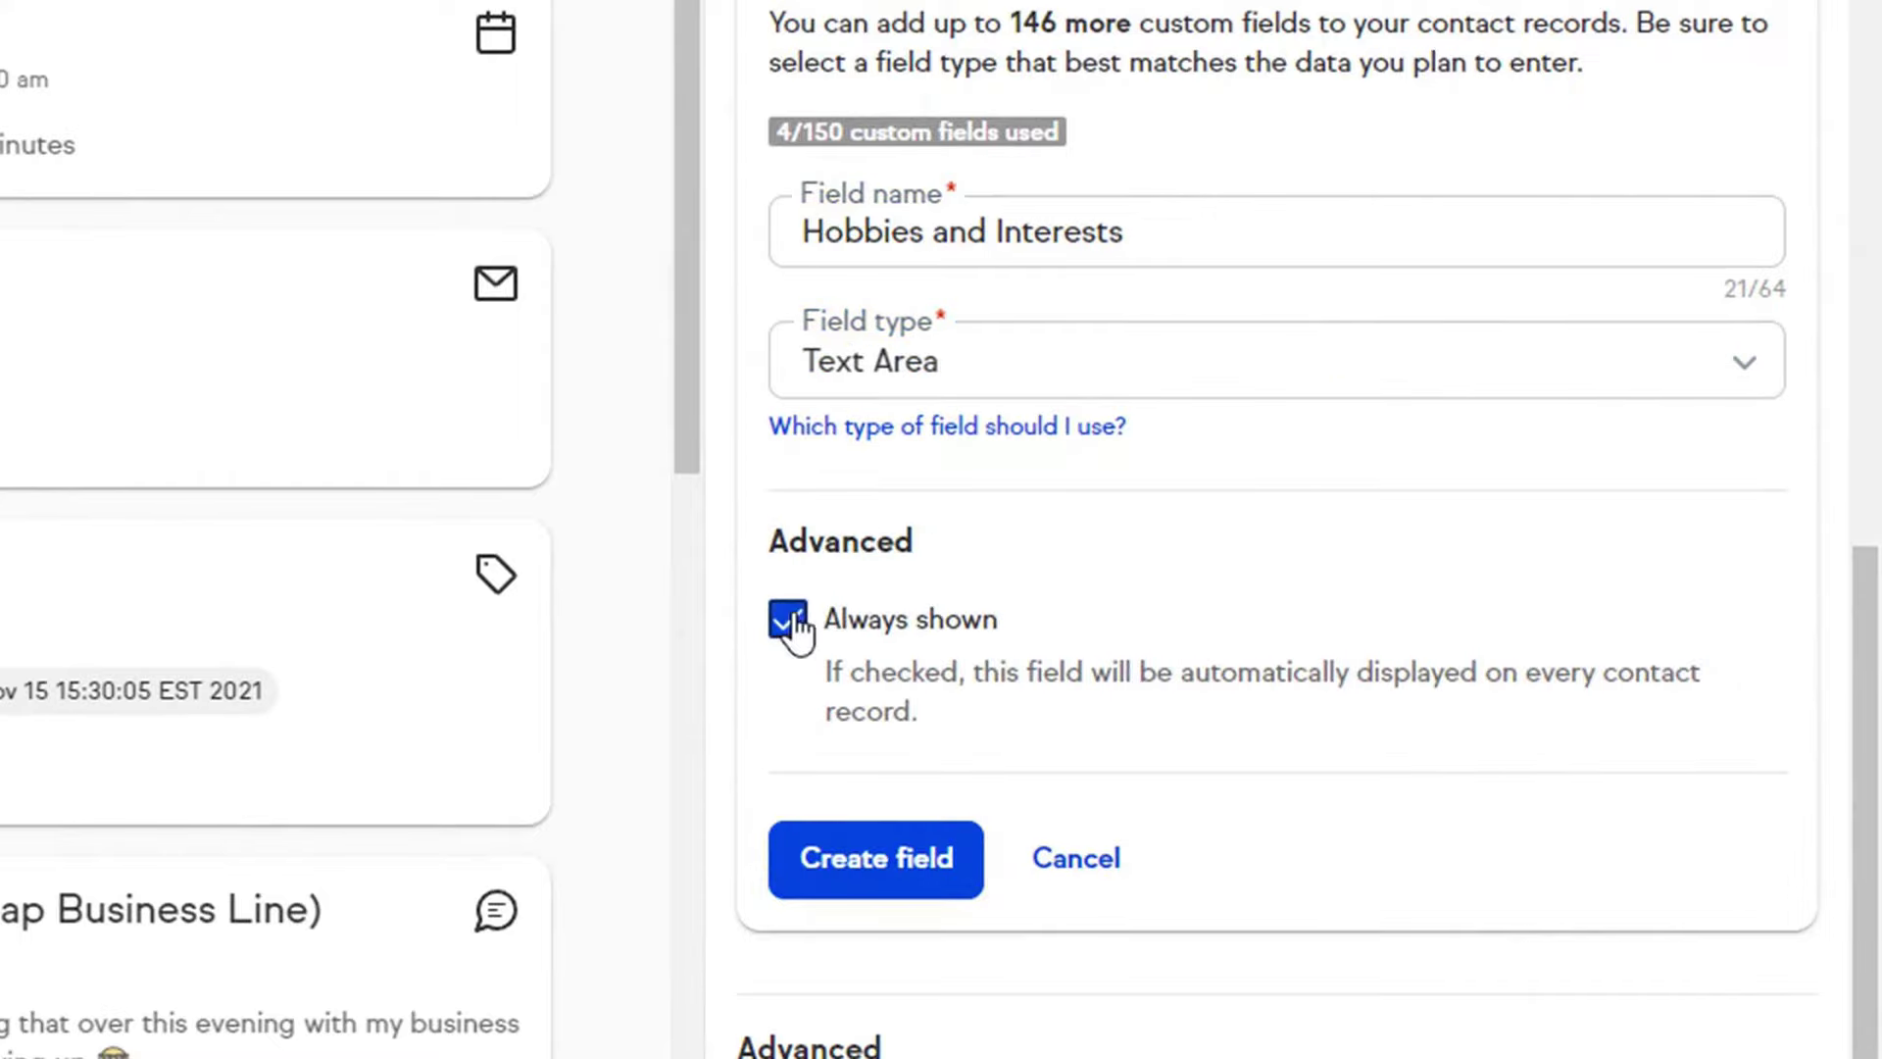
{"action": "left_click", "coordinate": [877, 865]}
{"action": "left_click", "coordinate": [913, 643]}
{"action": "type", "text": "Tennis and"}
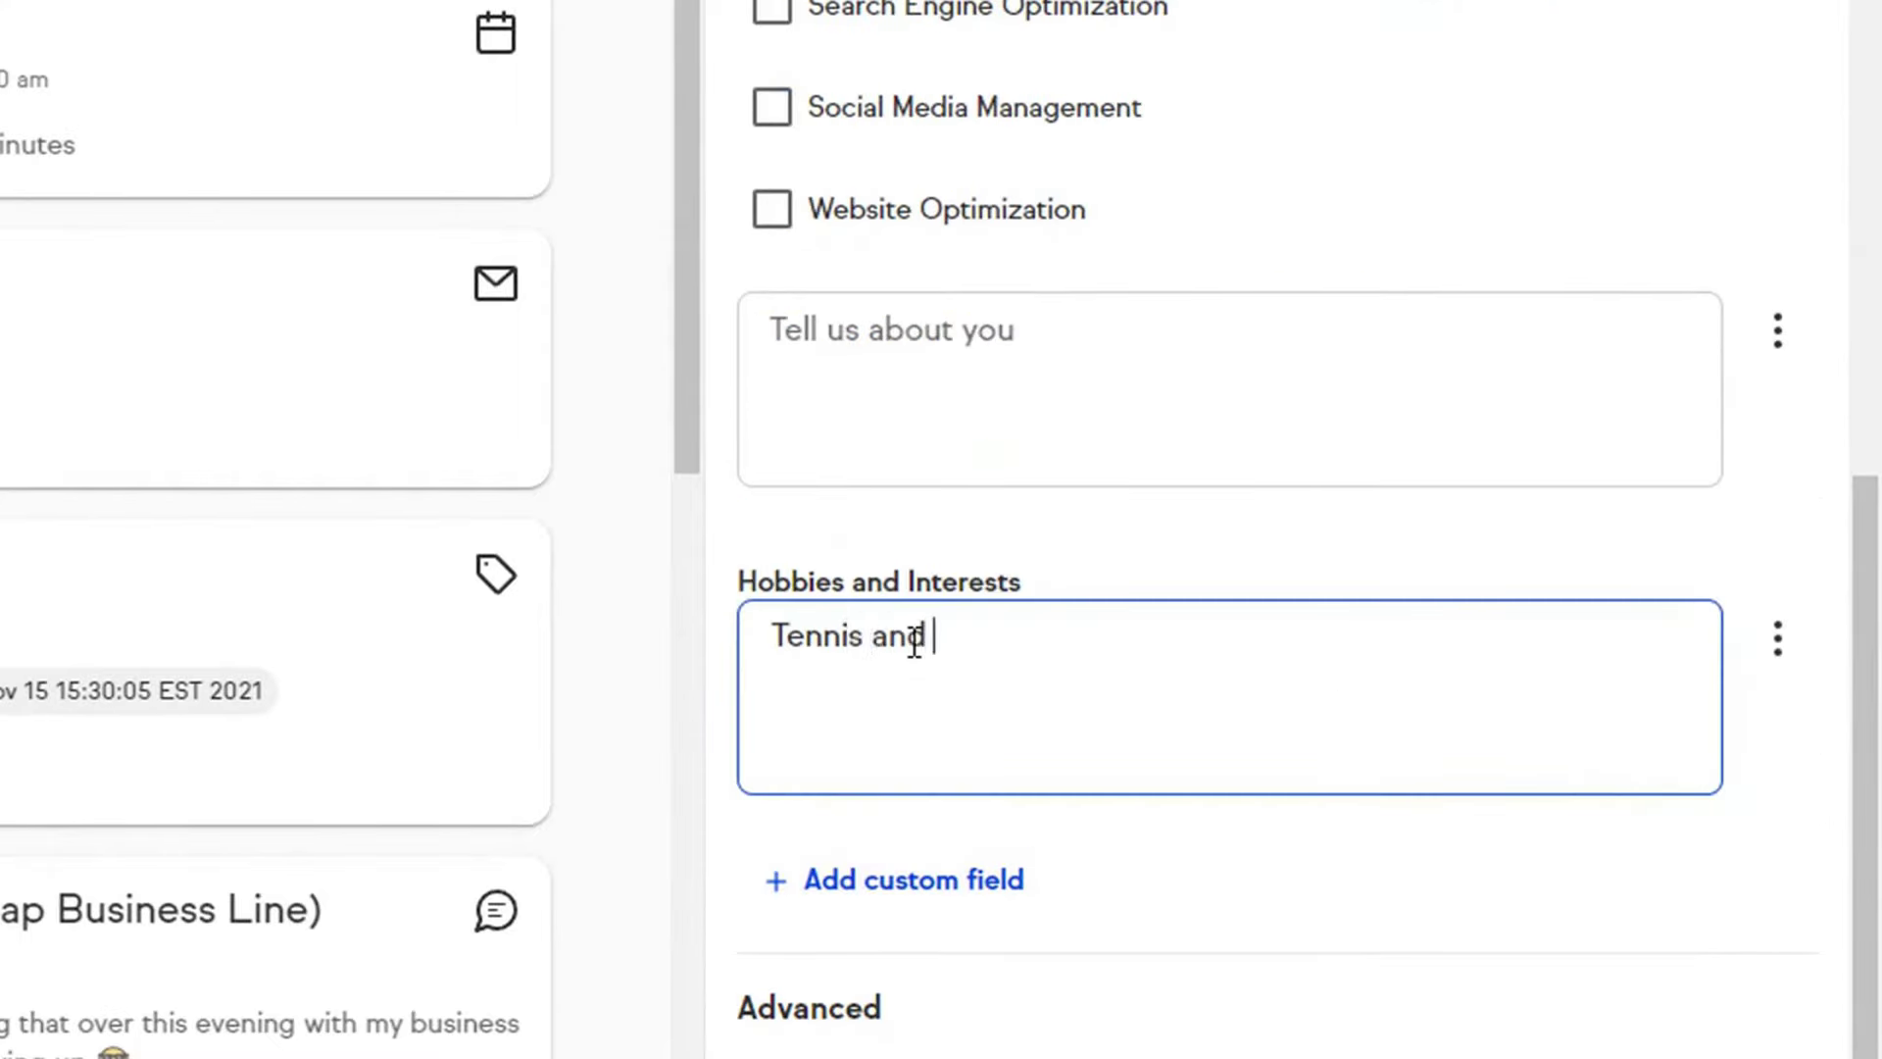
{"action": "type", "text": " Scuba Diving"}
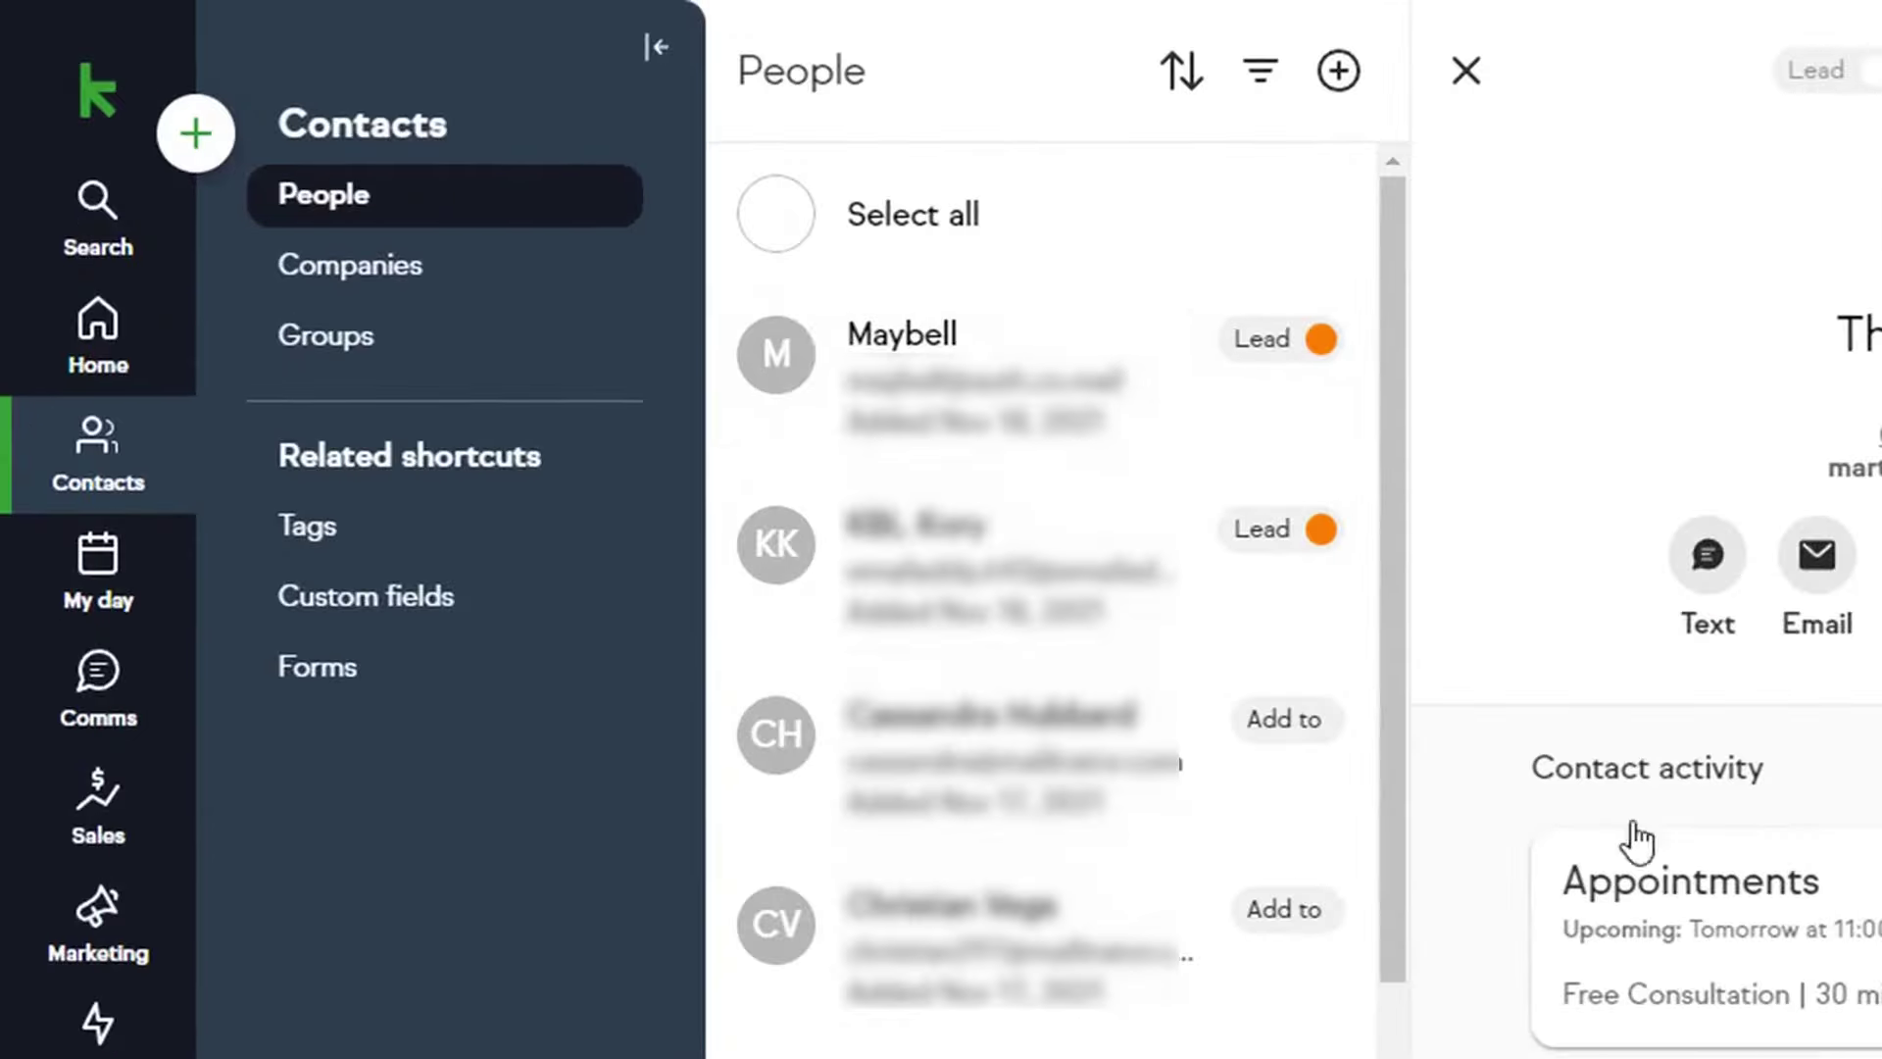
{"action": "left_click", "coordinate": [212, 100]}
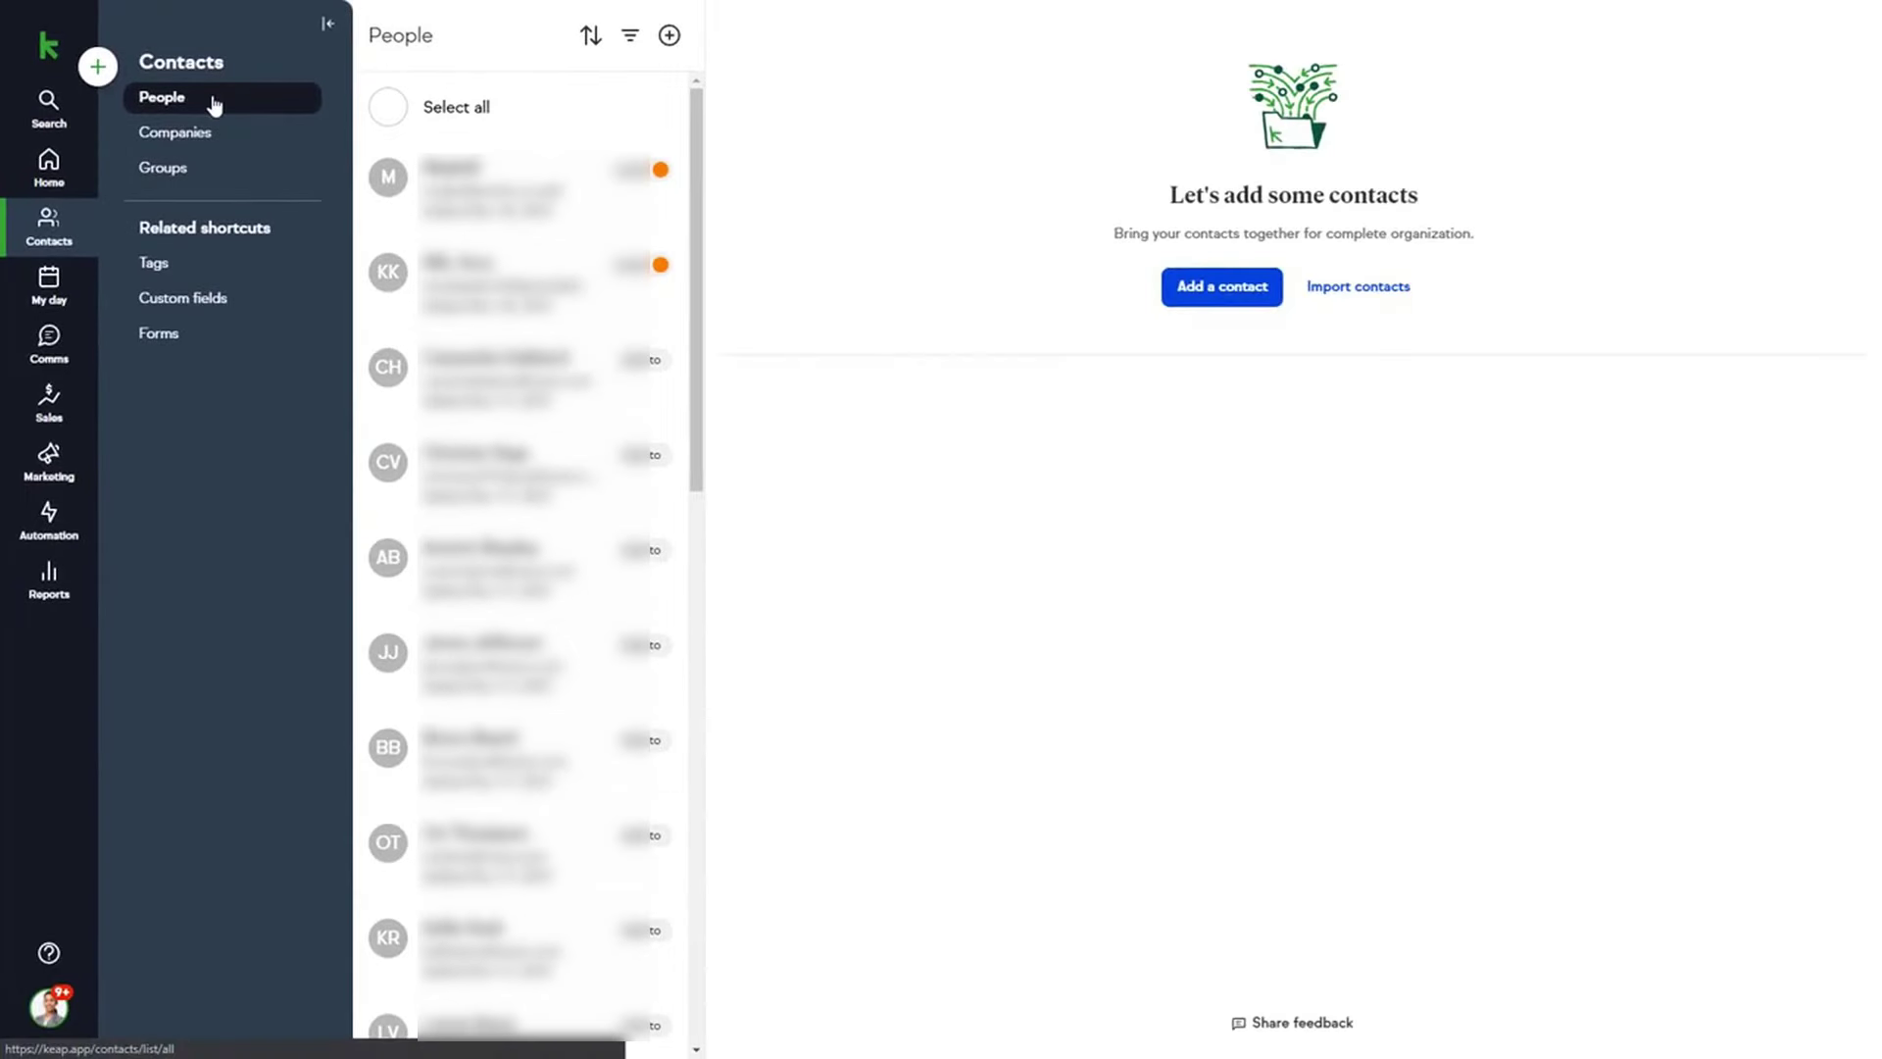
Look over the Add a contact form and the Import contacts options.
{"action": "left_click", "coordinate": [1217, 296]}
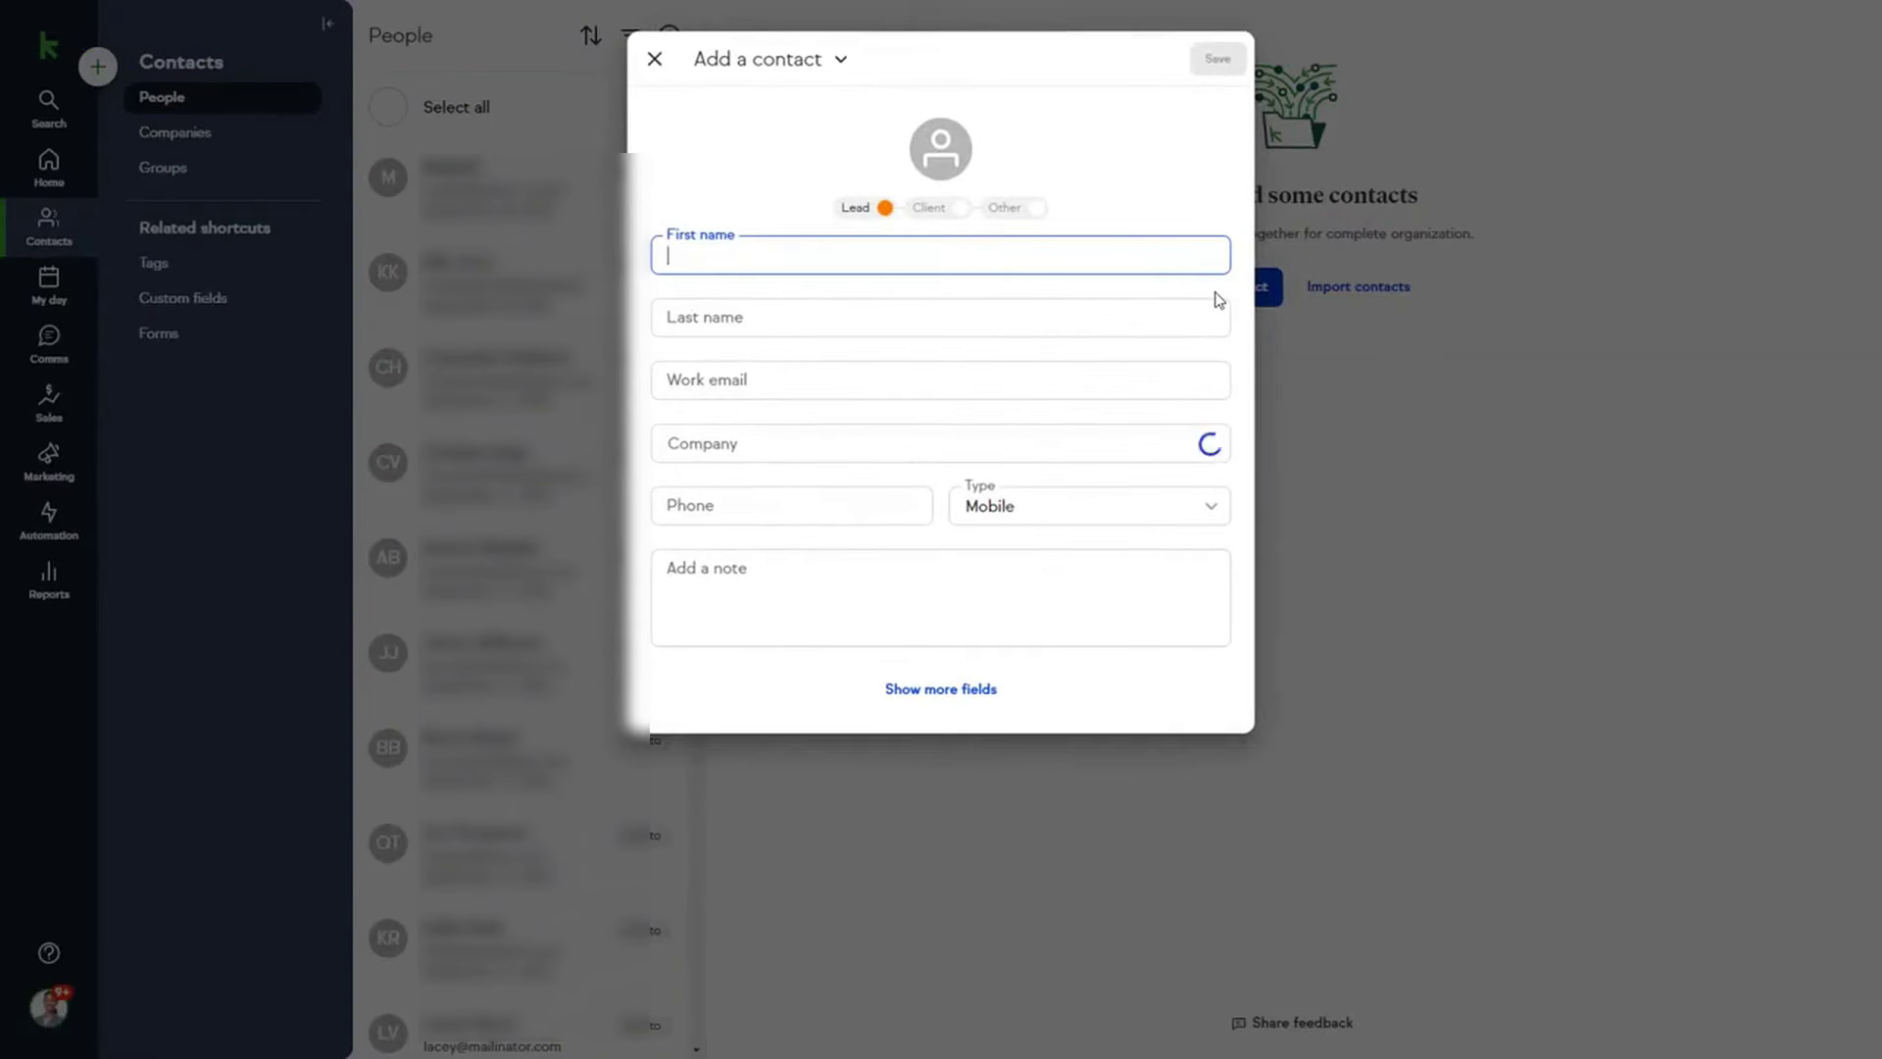
{"action": "left_click", "coordinate": [811, 66]}
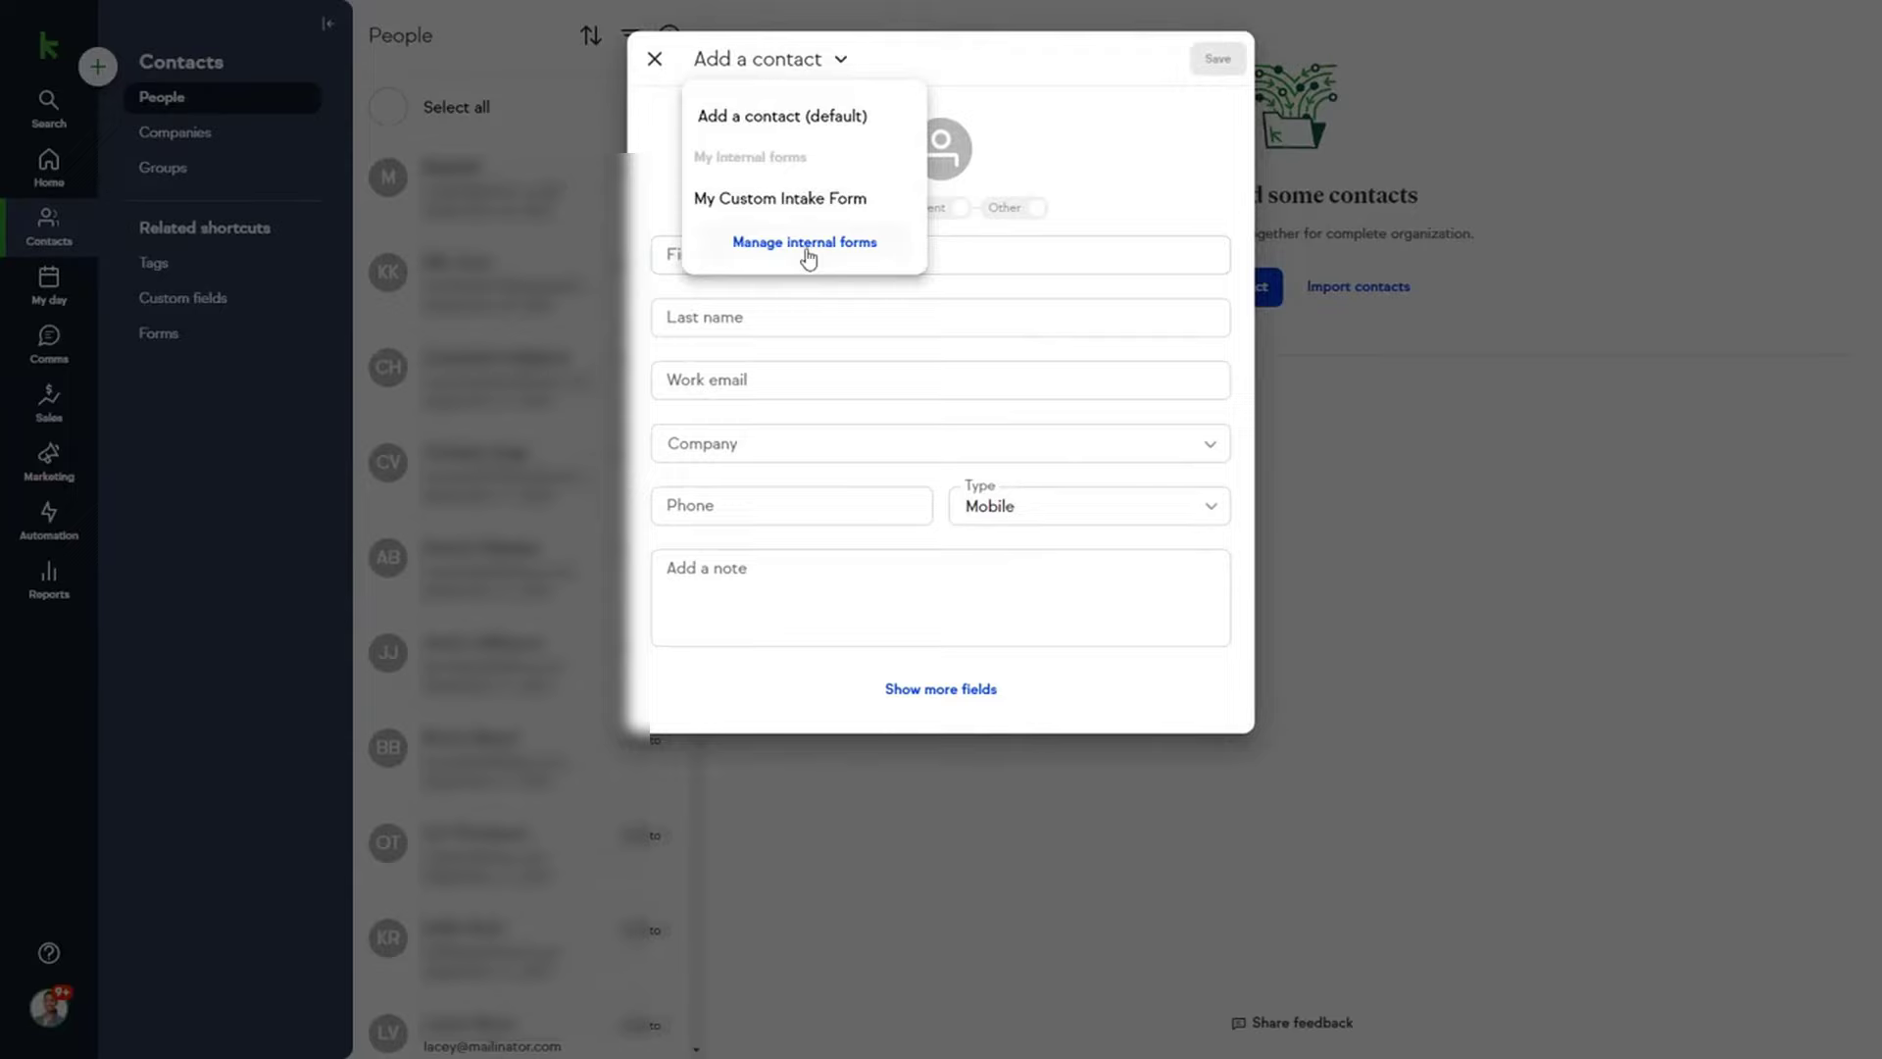
{"action": "left_click", "coordinate": [653, 59]}
{"action": "left_click", "coordinate": [1351, 289]}
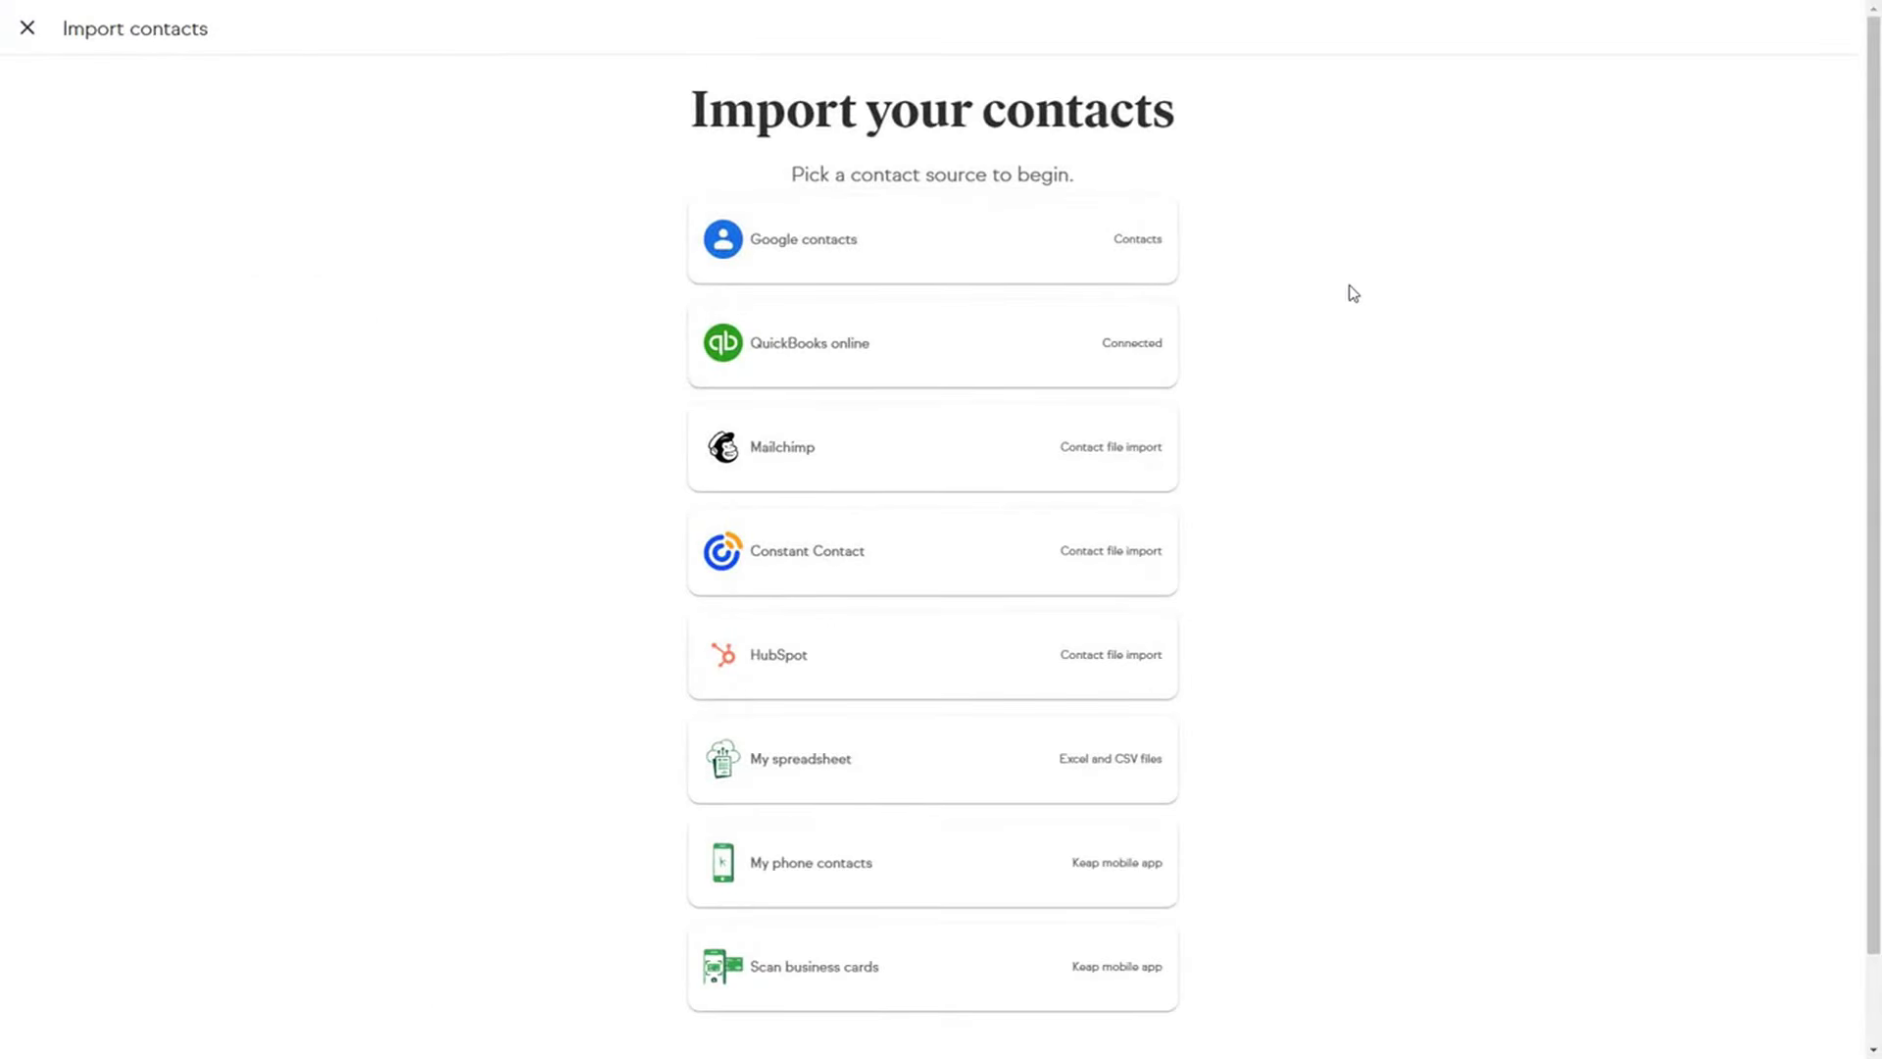
{"action": "left_click", "coordinate": [48, 456]}
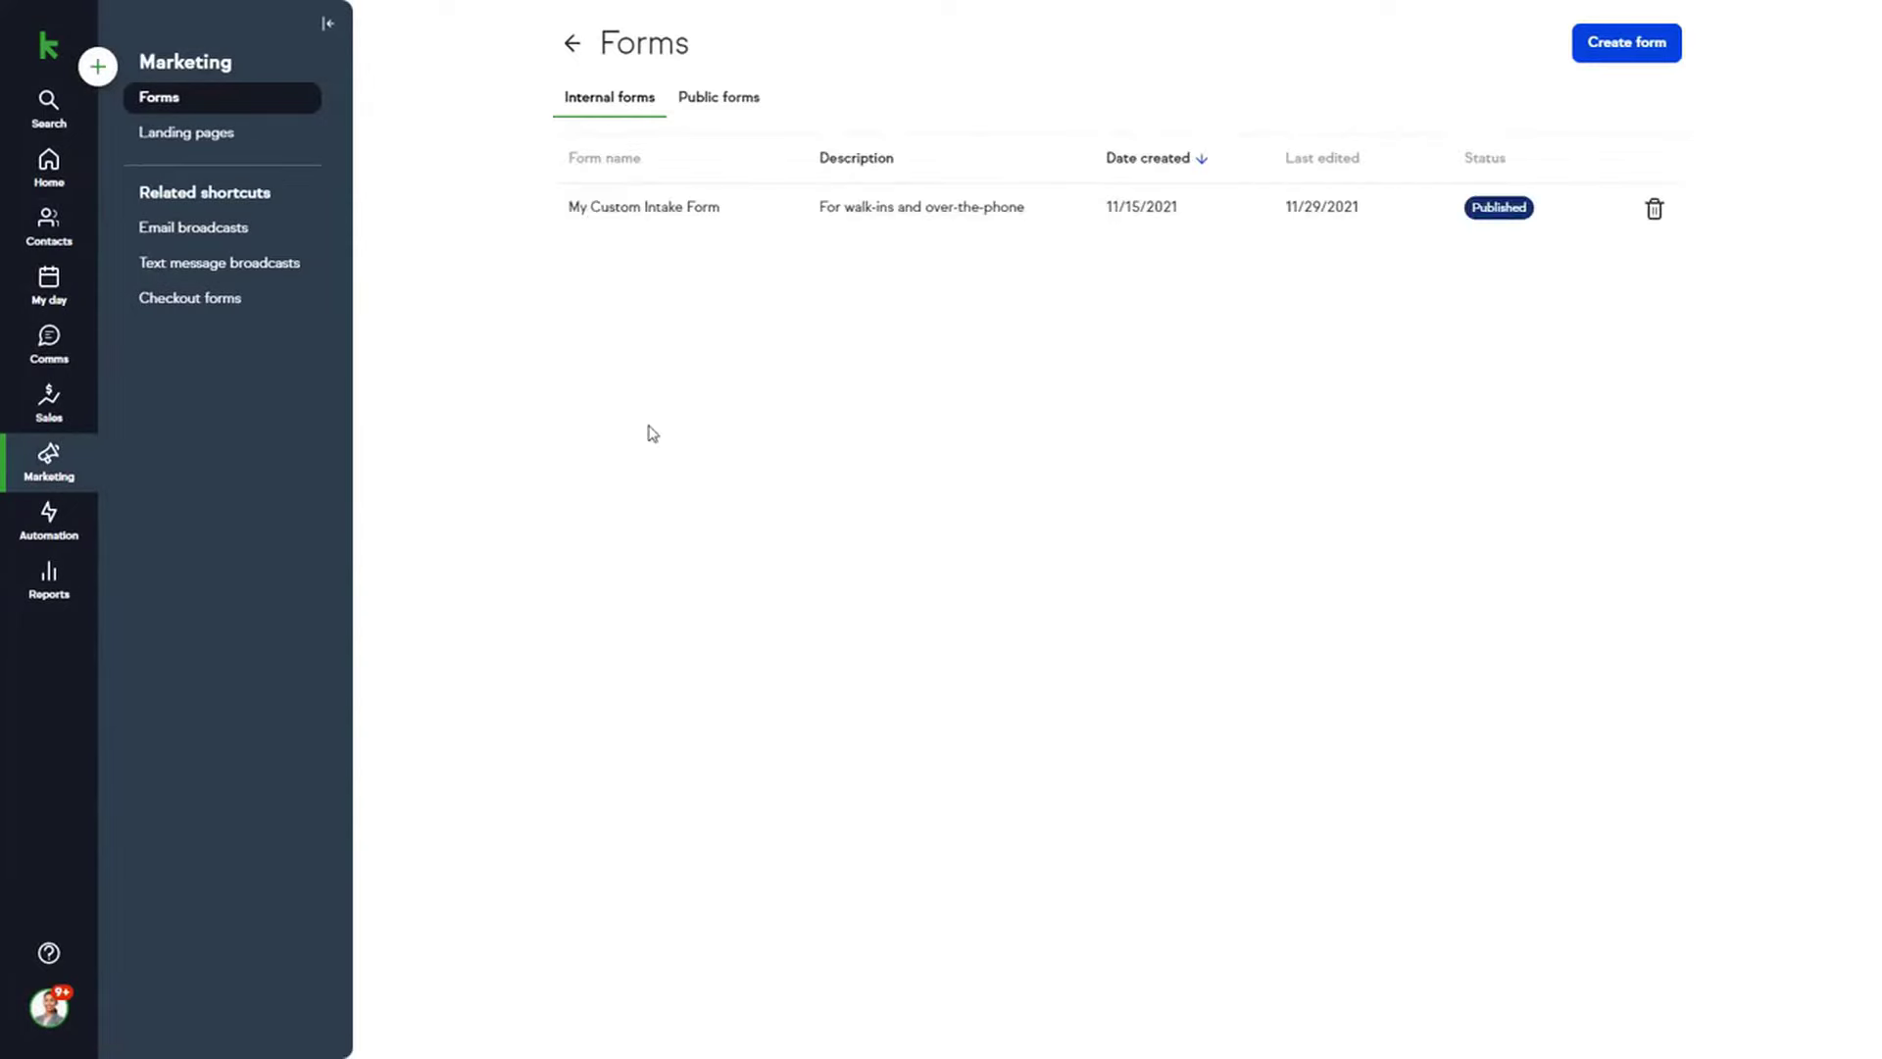
Open the public Home Page Contact Form and inspect its First name and Add Note fields.
{"action": "left_click", "coordinate": [654, 103]}
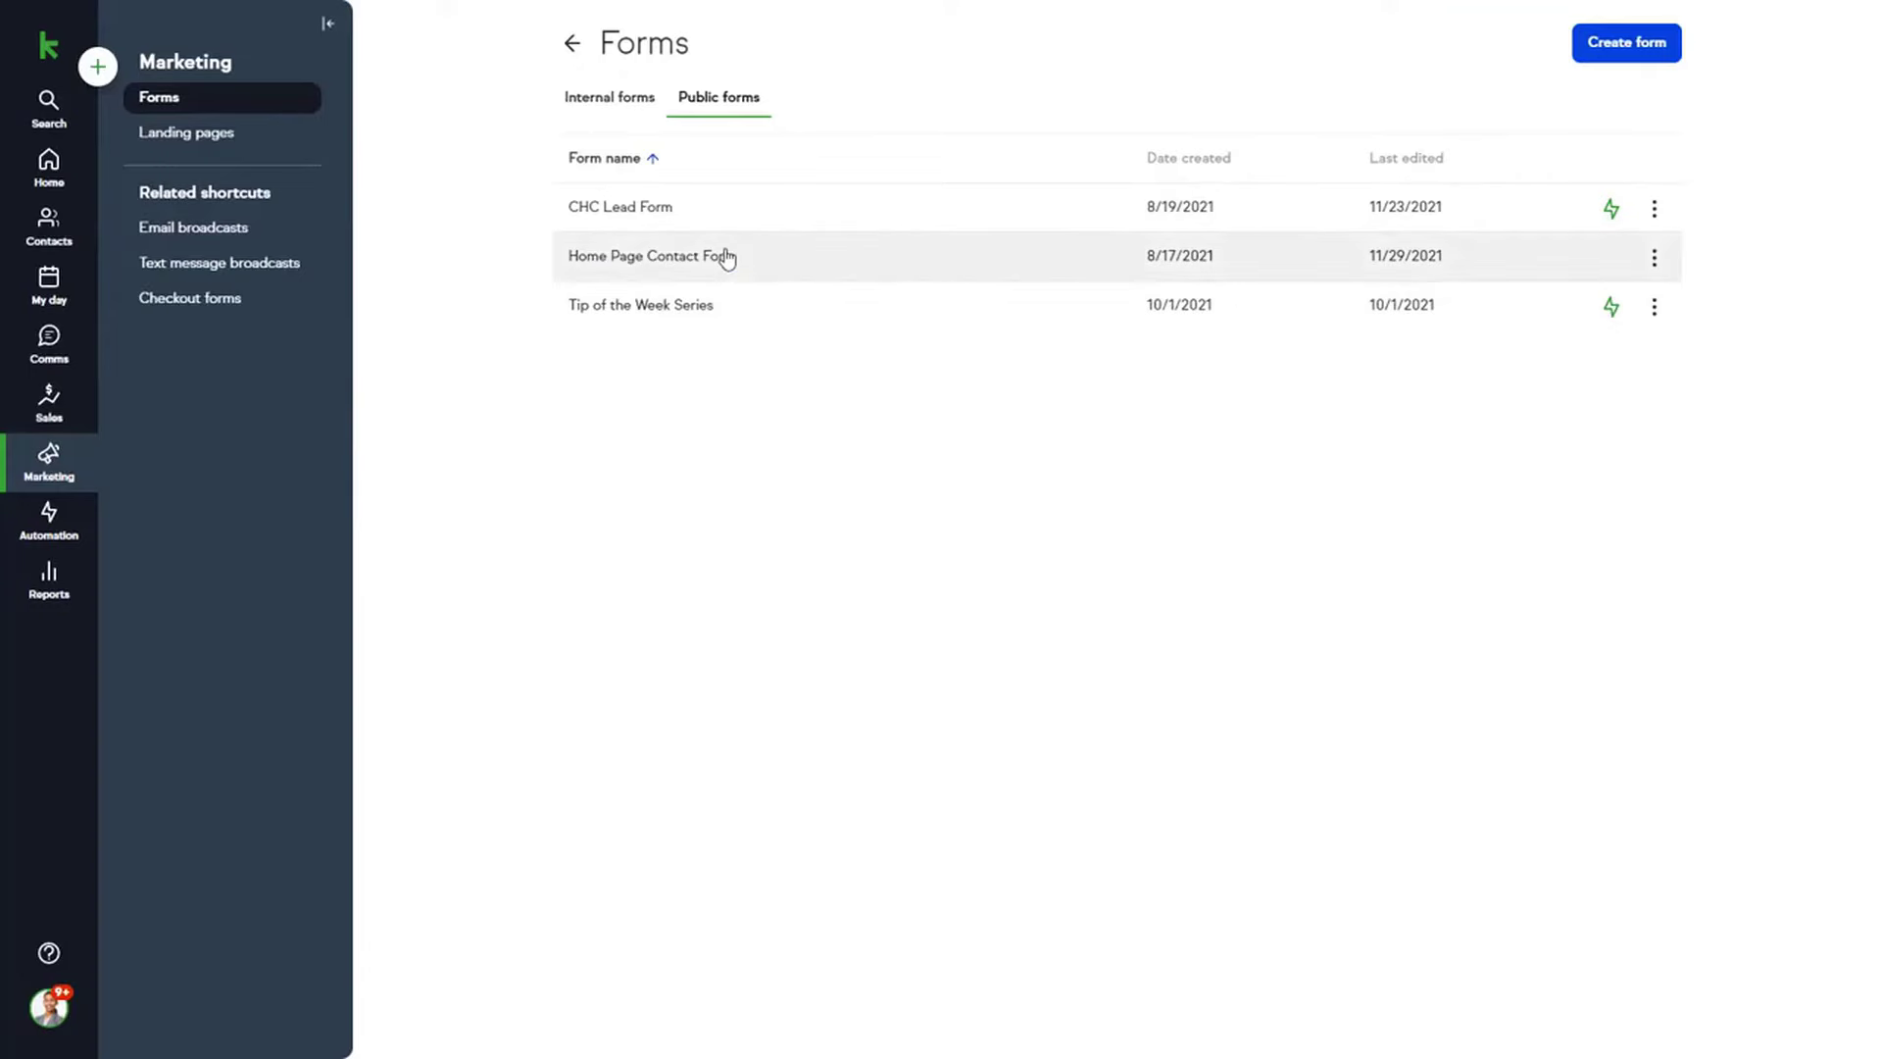
{"action": "left_click", "coordinate": [722, 256]}
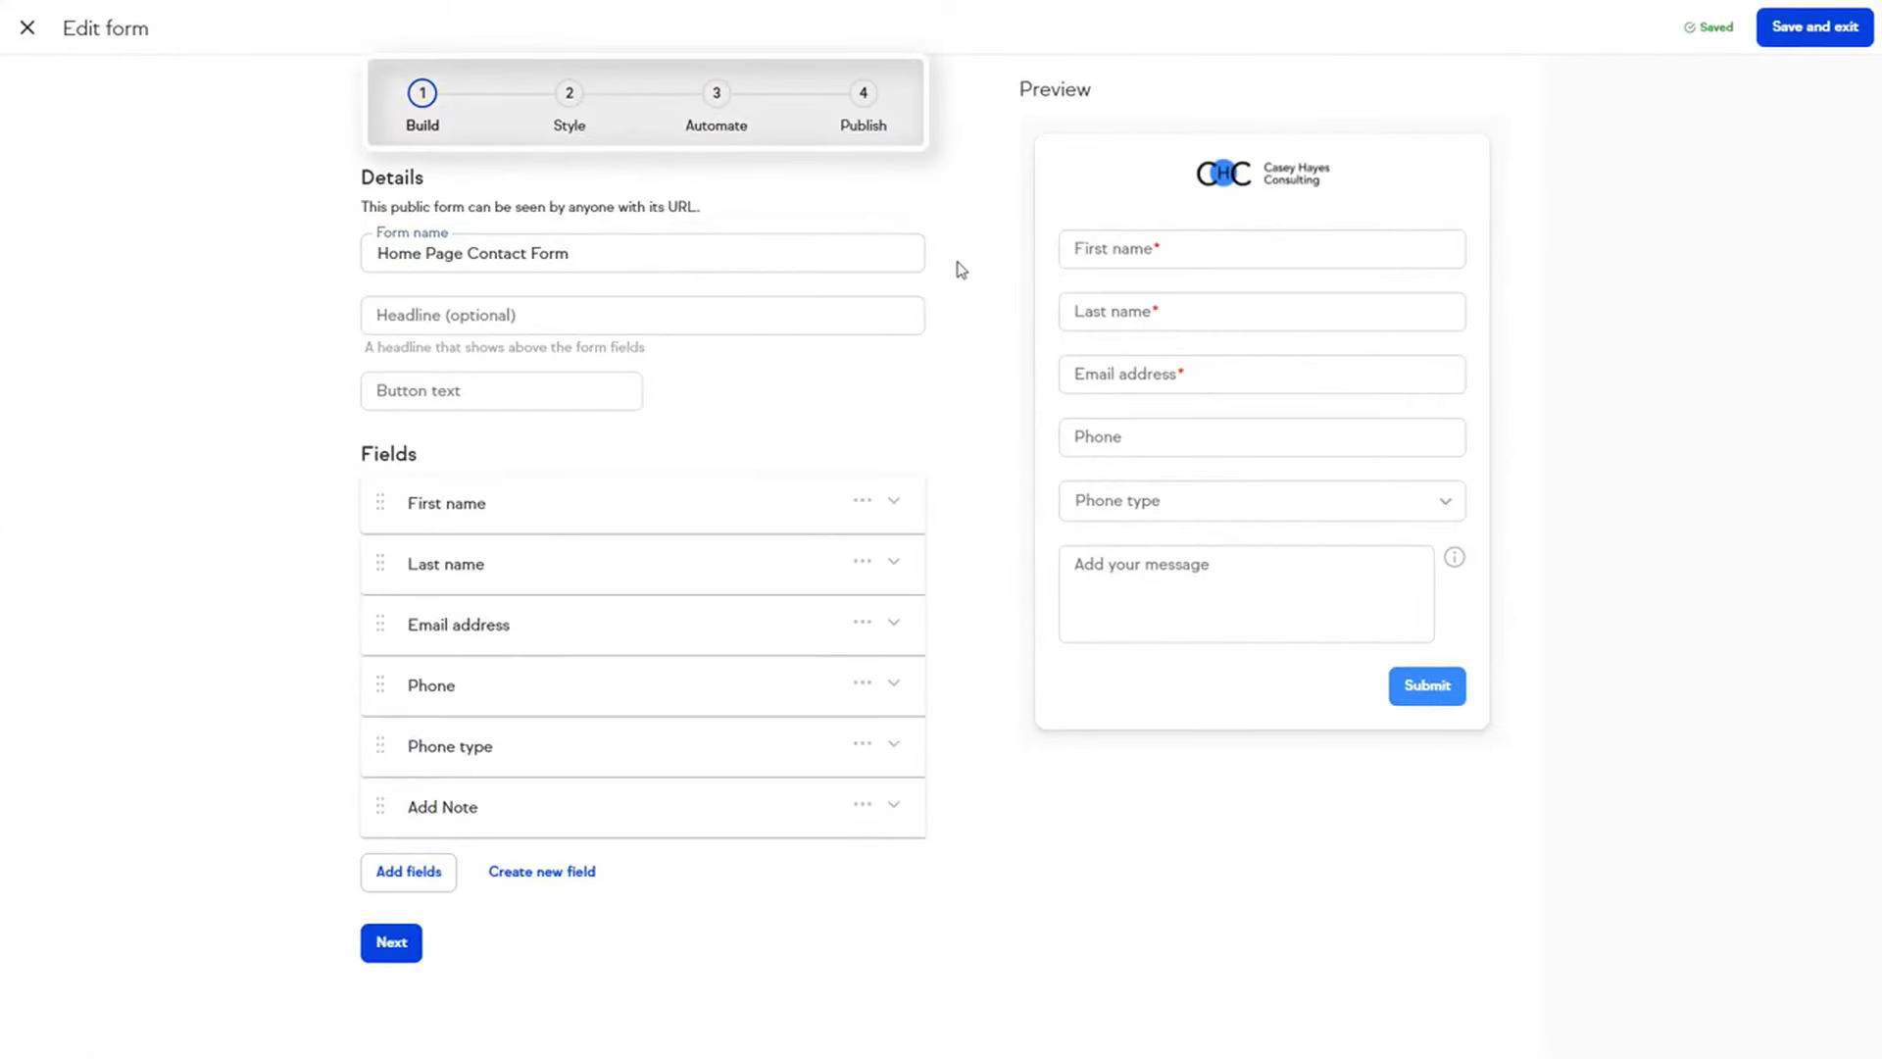
{"action": "left_click", "coordinate": [861, 503]}
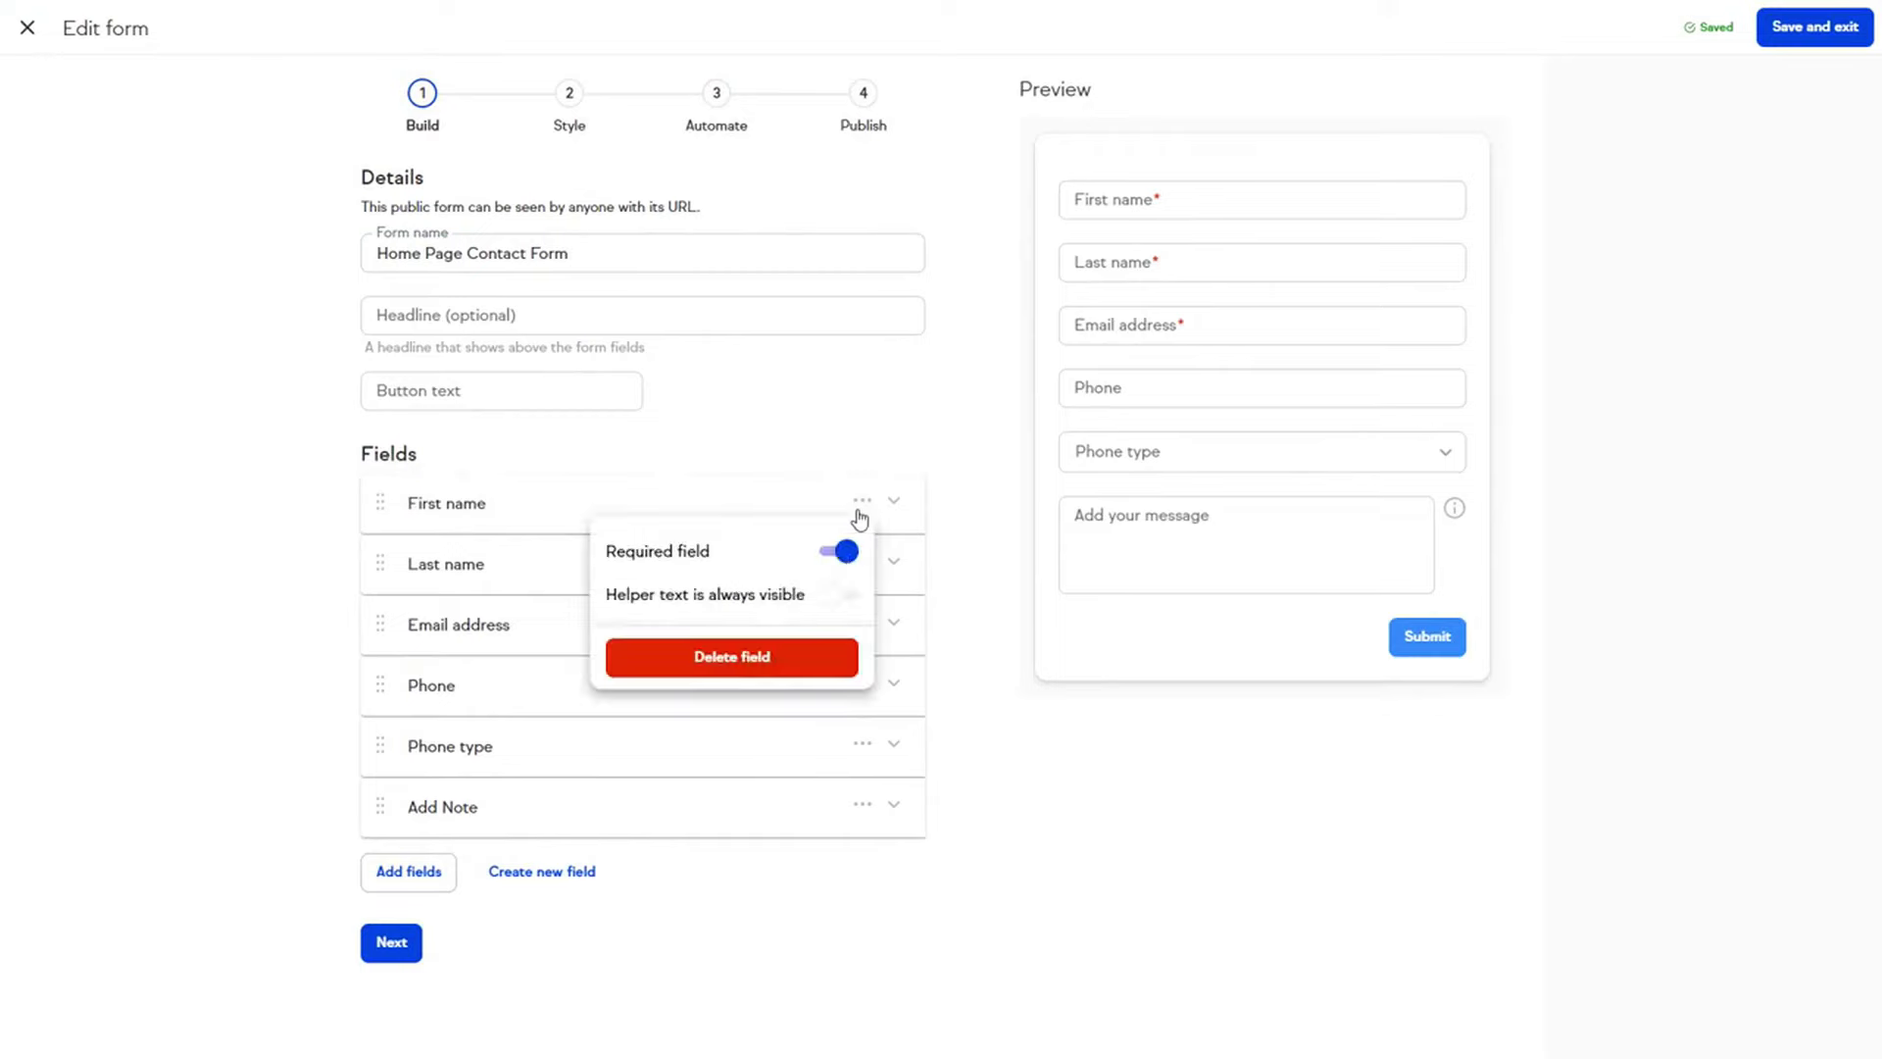
{"action": "left_click", "coordinate": [946, 714]}
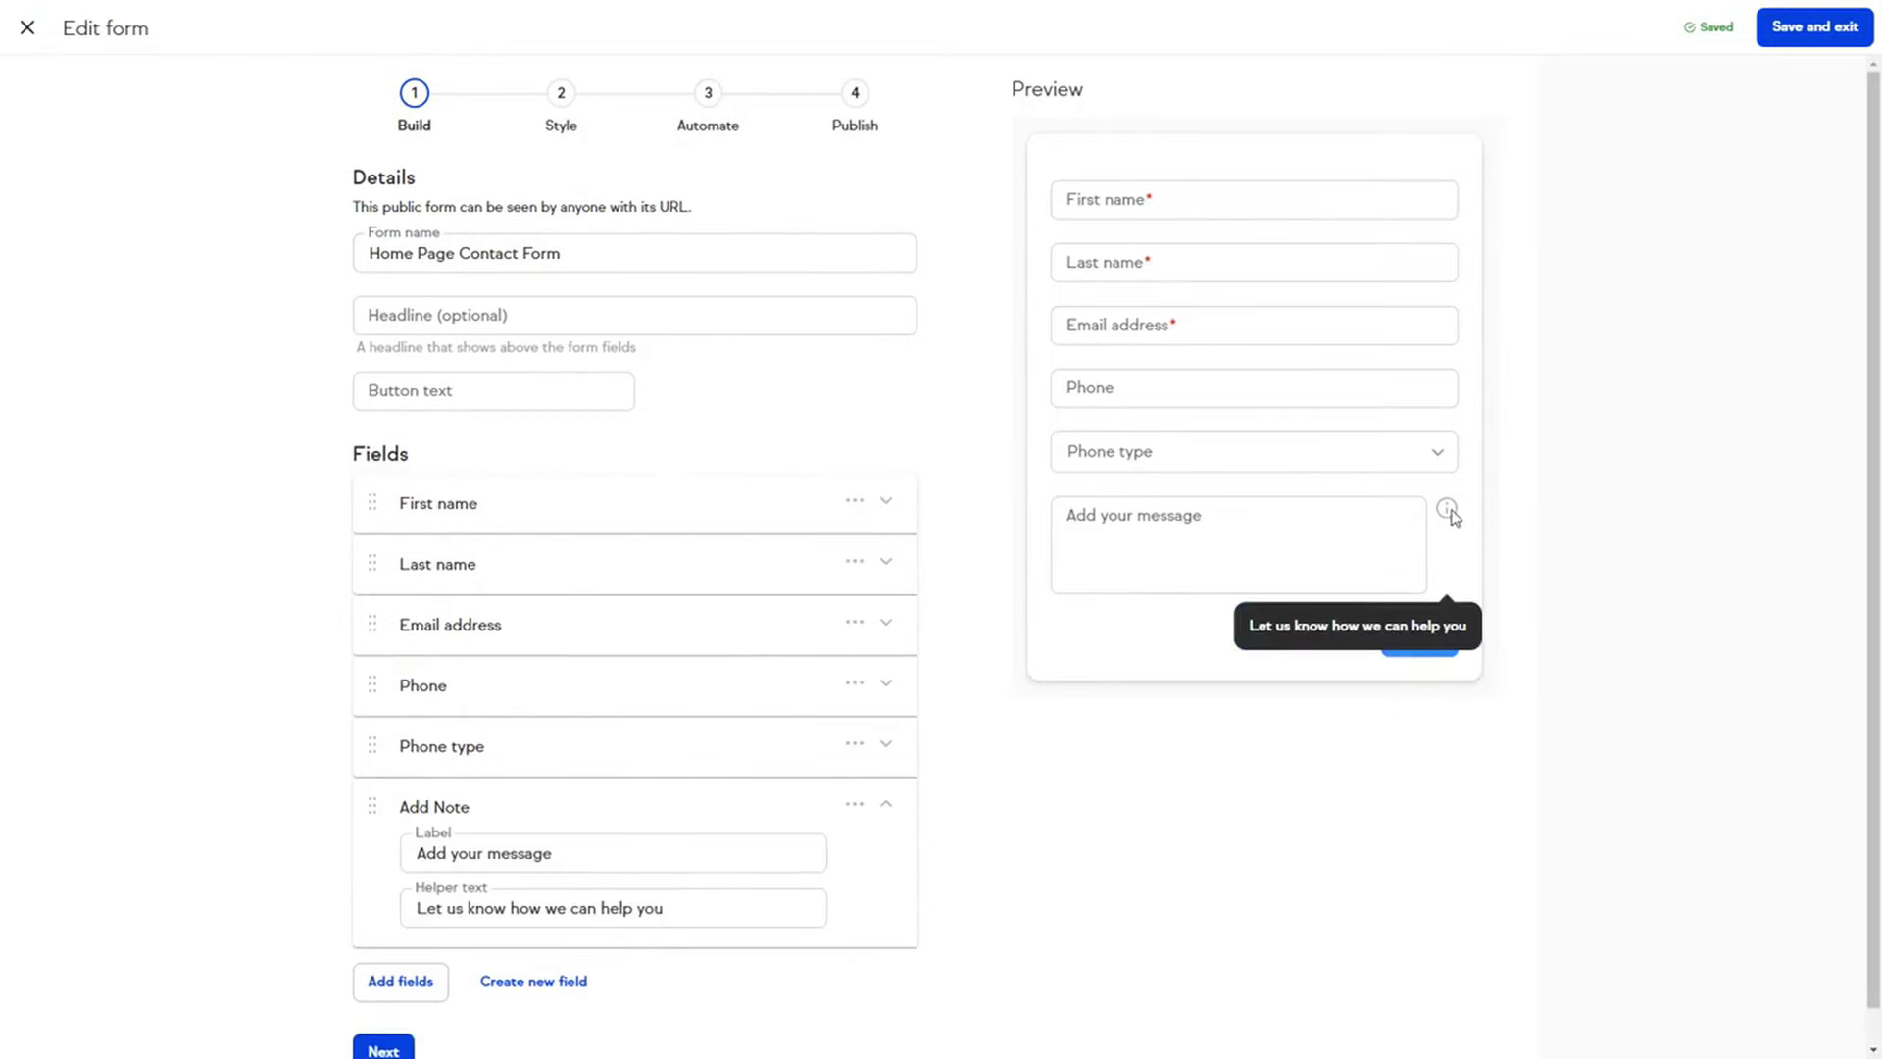
{"action": "left_click", "coordinate": [886, 807]}
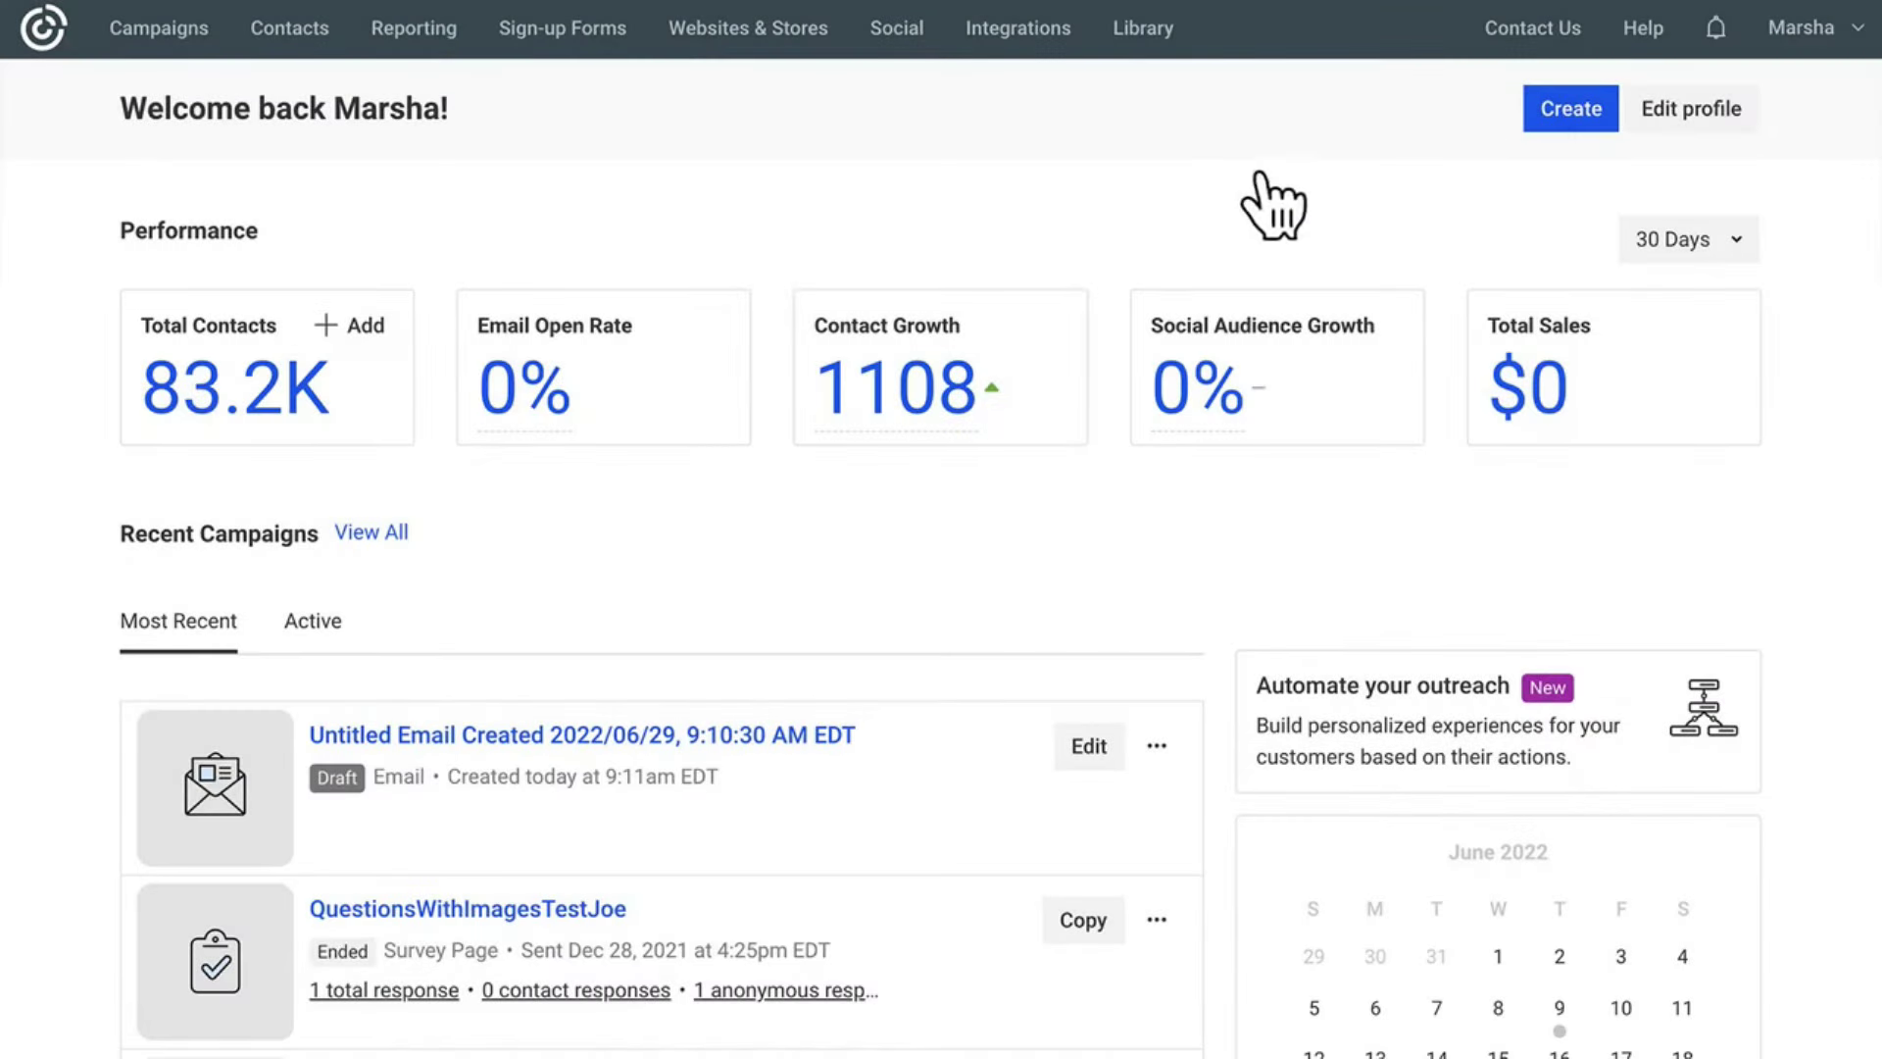
Create a new SMS campaign in Constant Contact.
{"action": "left_click", "coordinate": [1571, 109]}
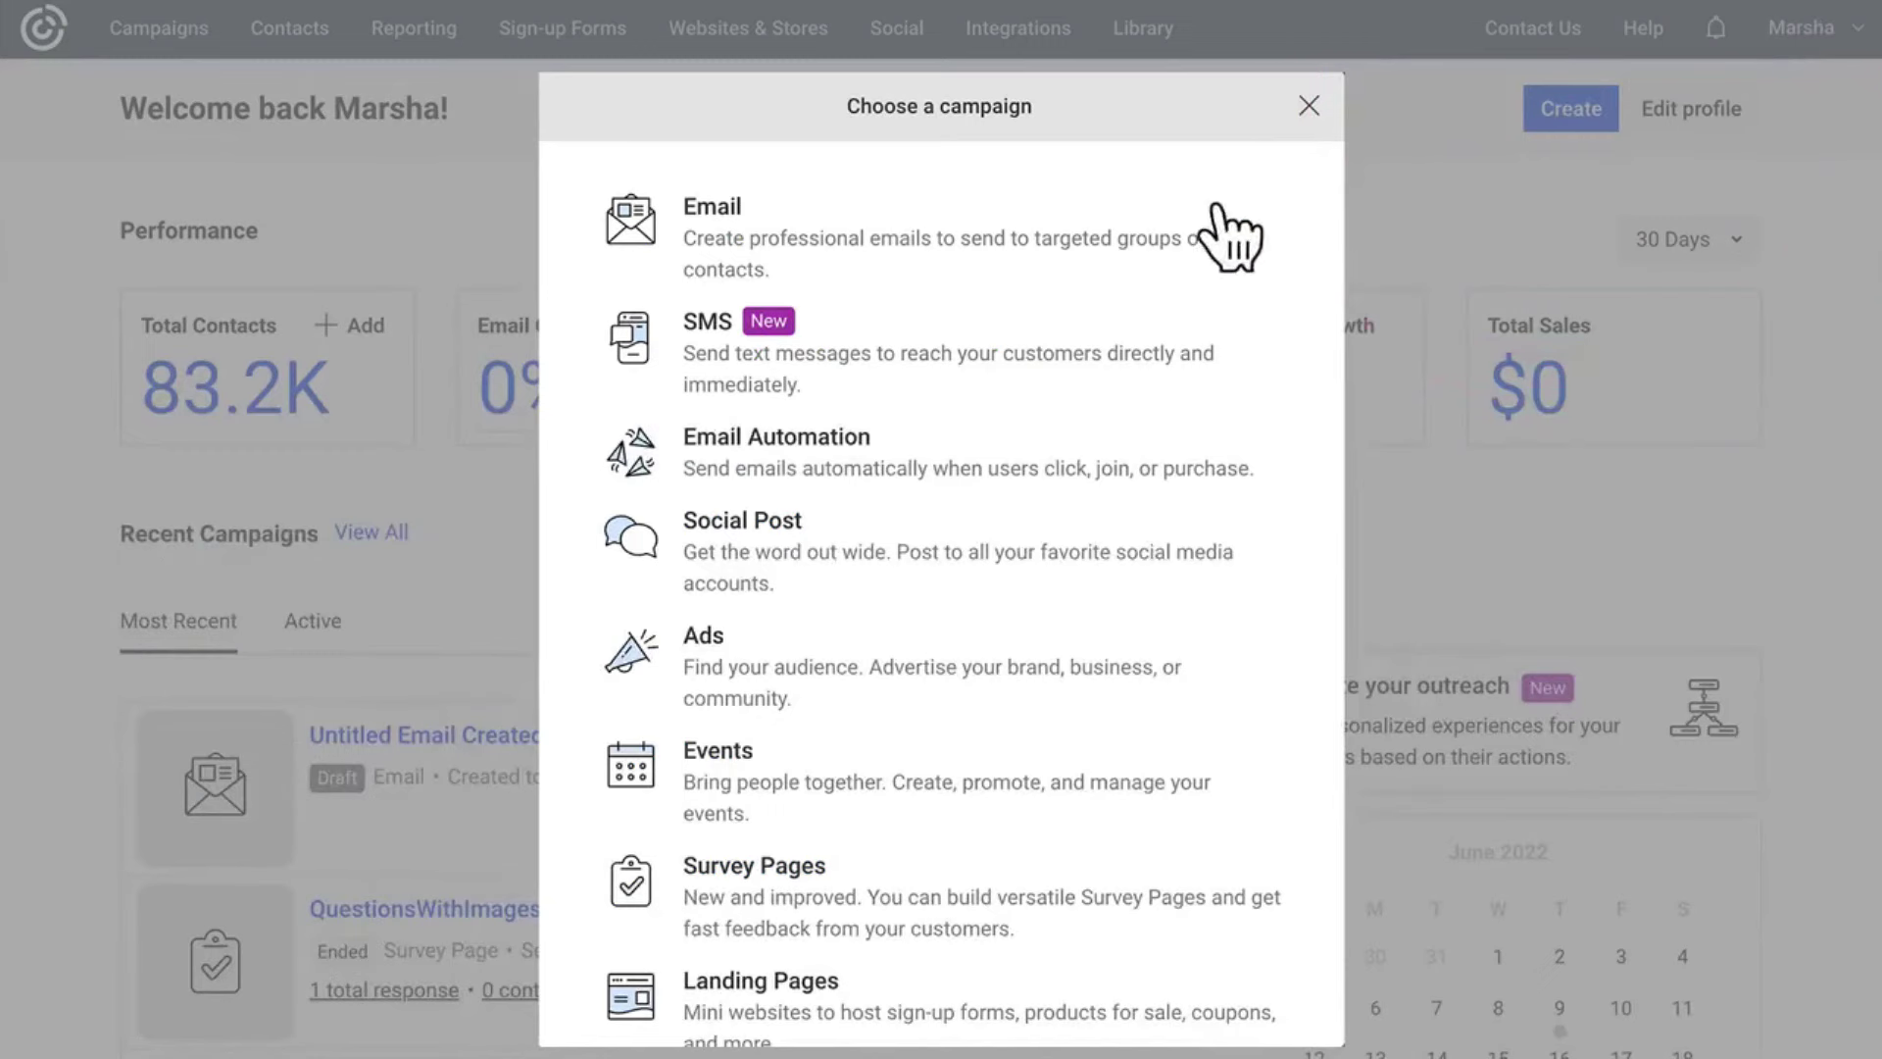
{"action": "left_click", "coordinate": [720, 346]}
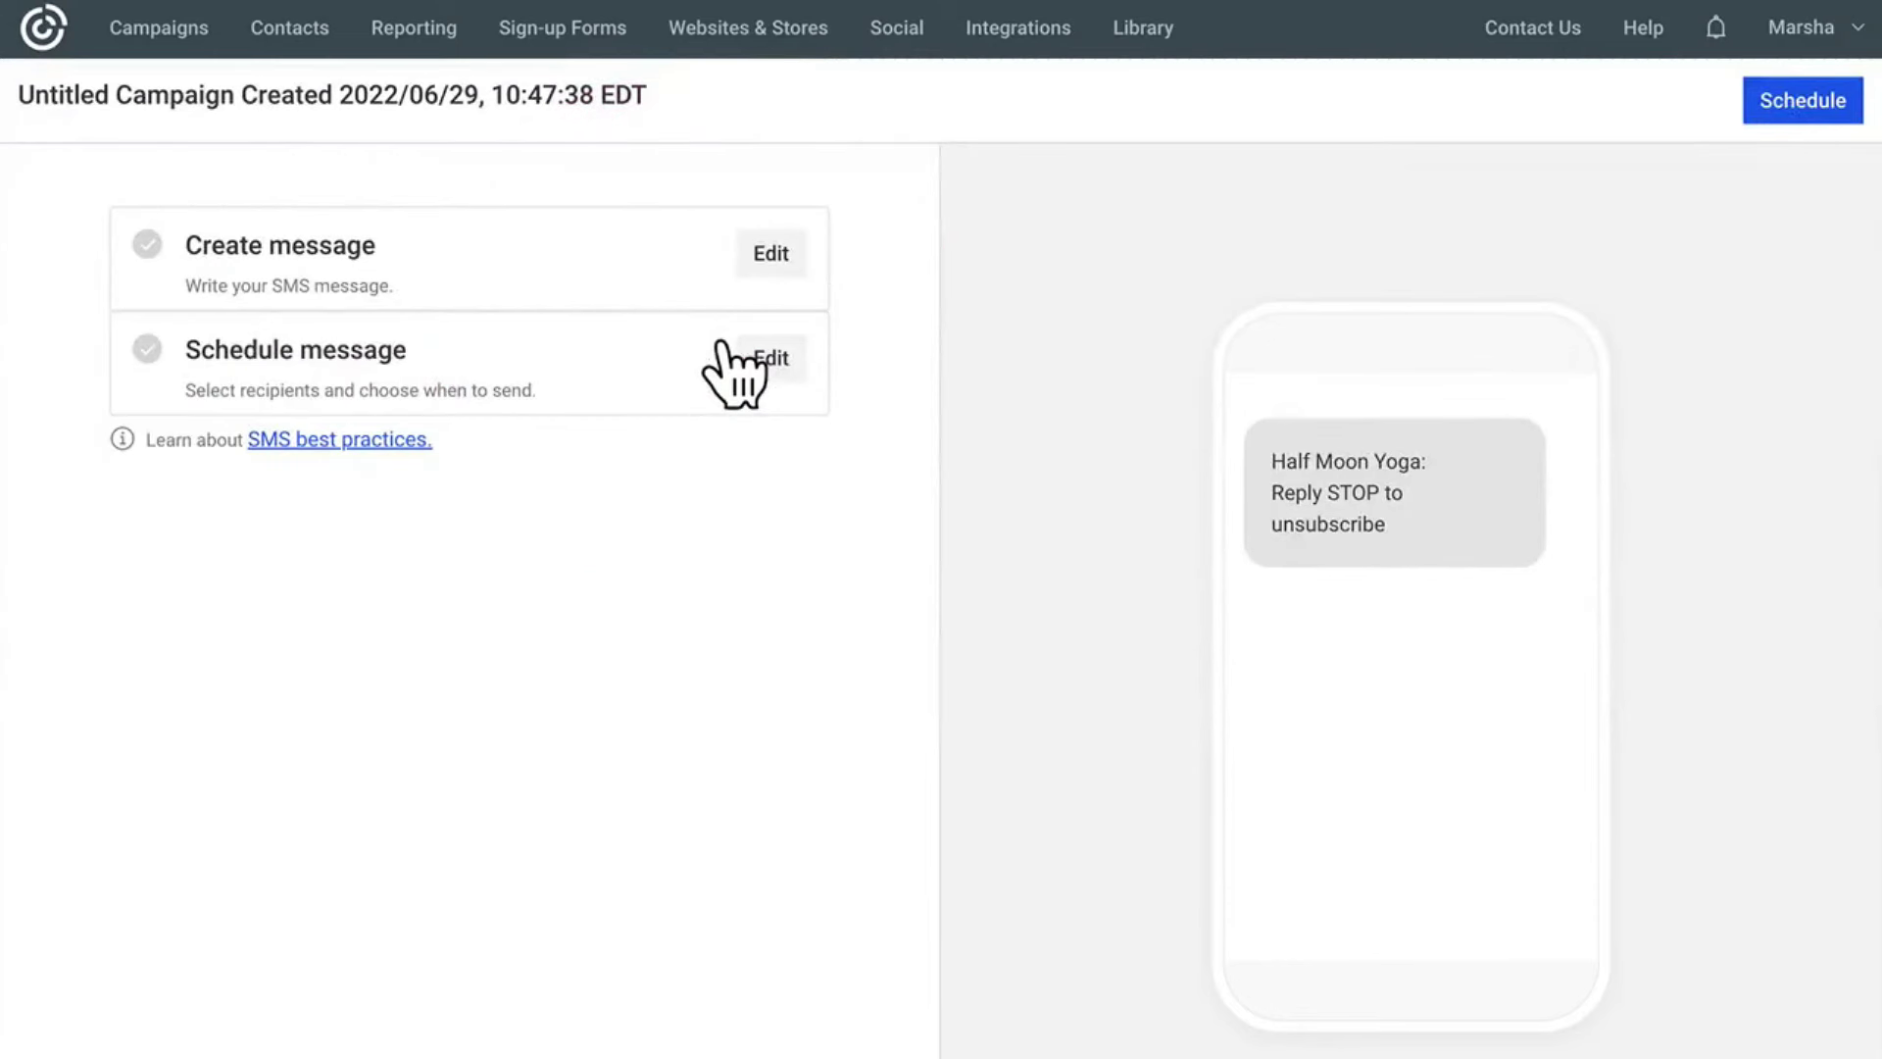
{"action": "left_click", "coordinate": [771, 253]}
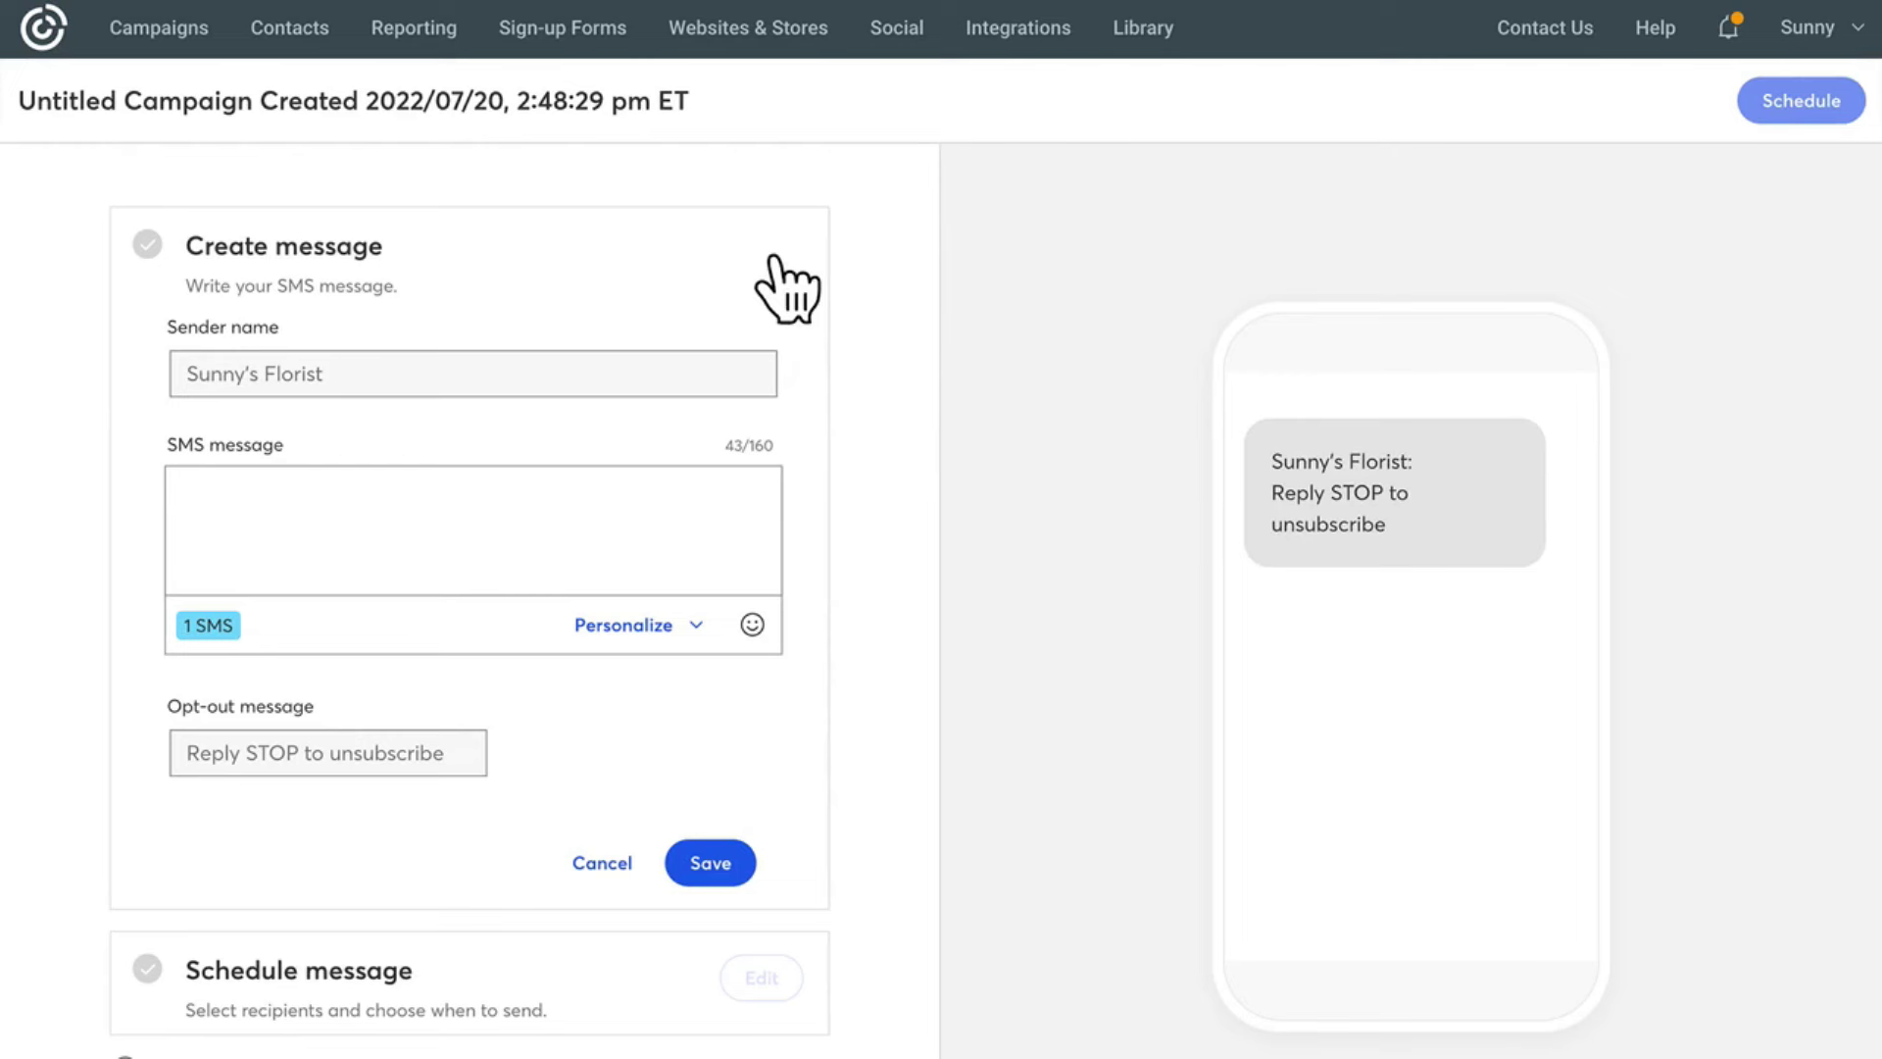
Write the Sunny's Florist summer class message starting with First Name, and save it.
{"action": "left_click", "coordinate": [278, 519]}
{"action": "type", "text": "Summer class schedules are now on our website! Tons of fun options to keep you refreshed all summer long!"}
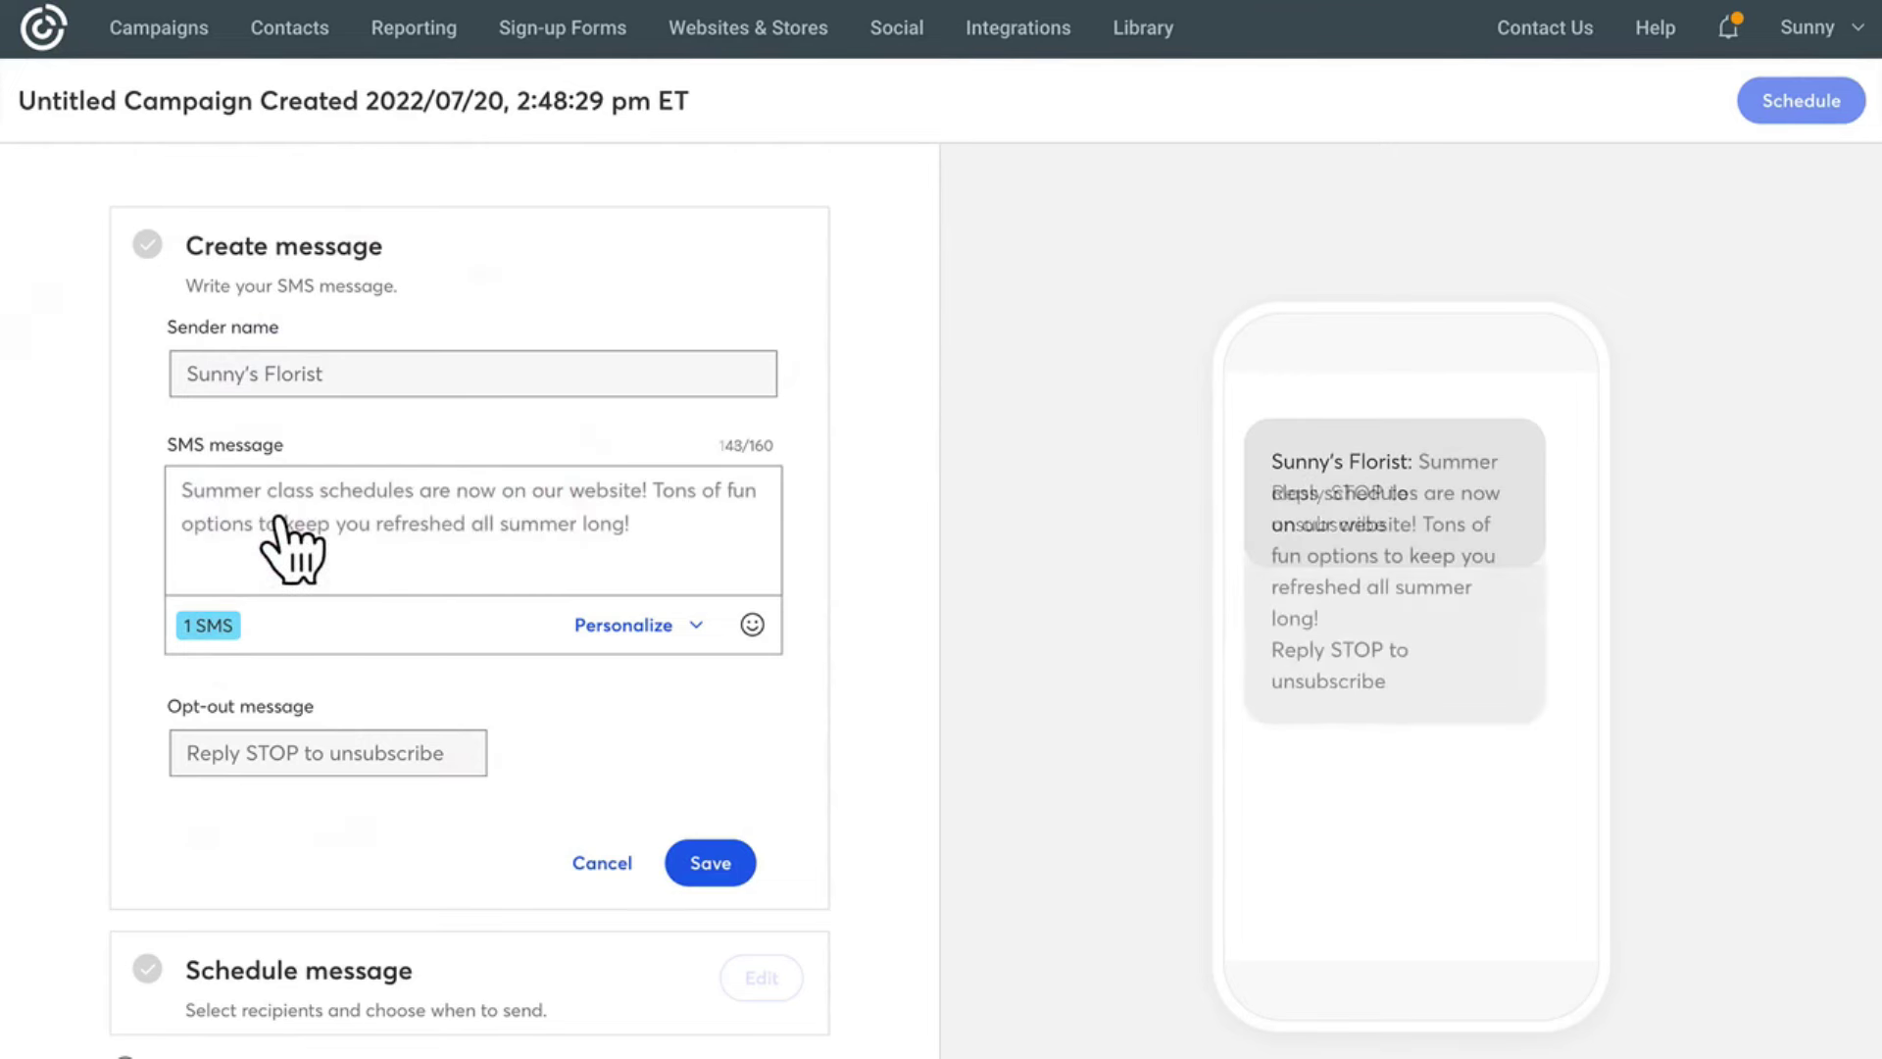
{"action": "left_click", "coordinate": [633, 634]}
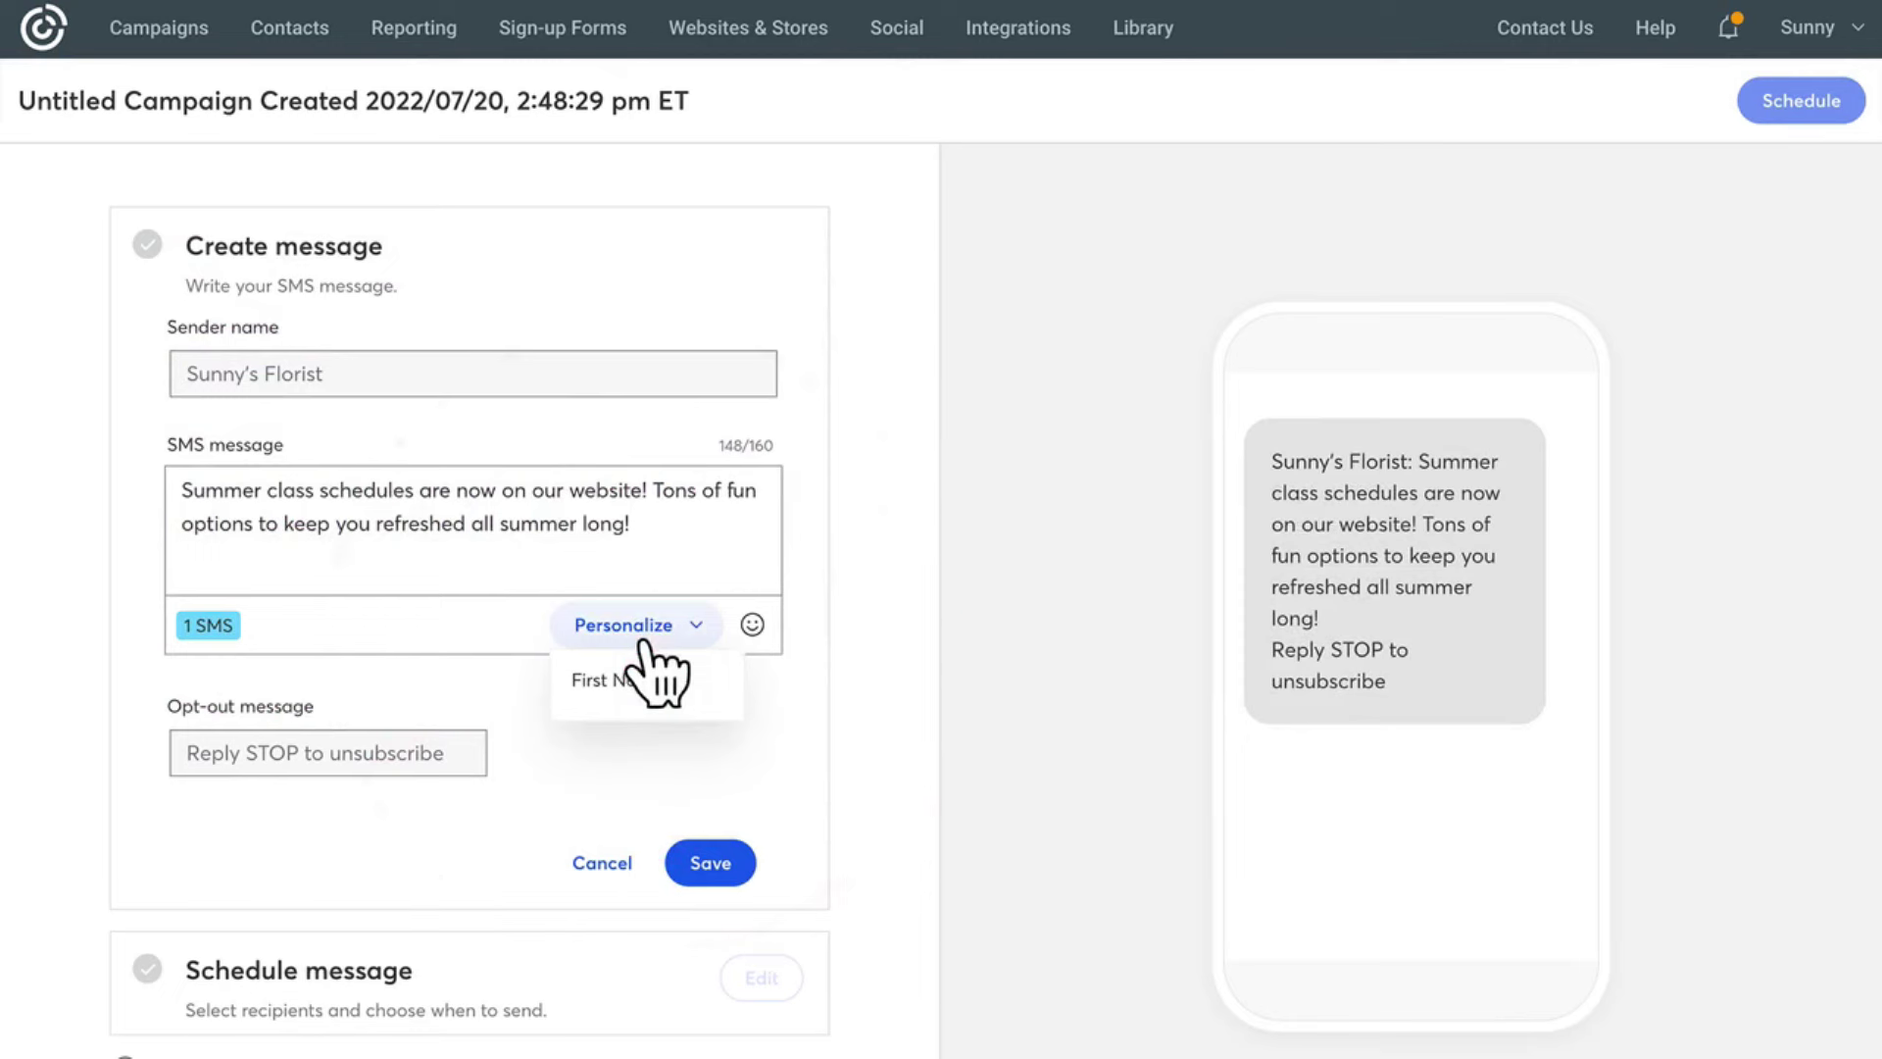
{"action": "left_click", "coordinate": [646, 703]}
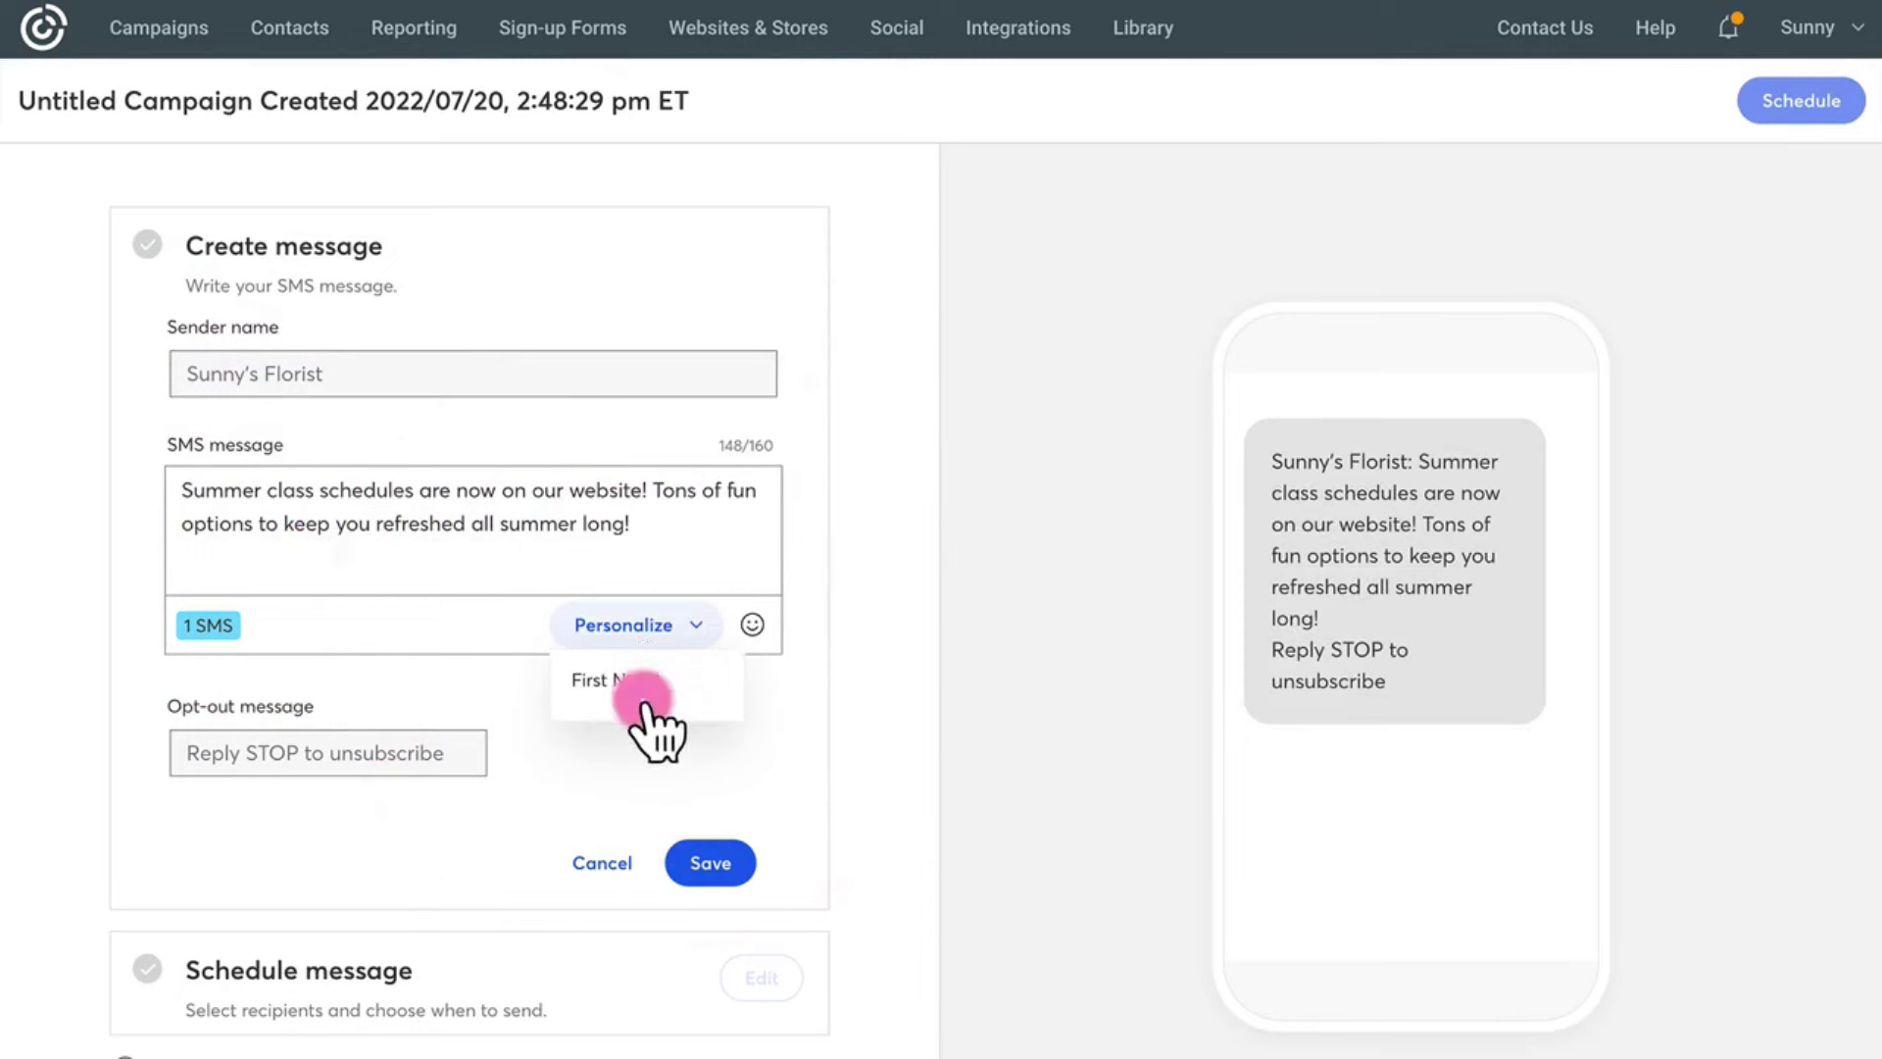
{"action": "left_click", "coordinate": [751, 625]}
{"action": "left_click", "coordinate": [752, 624]}
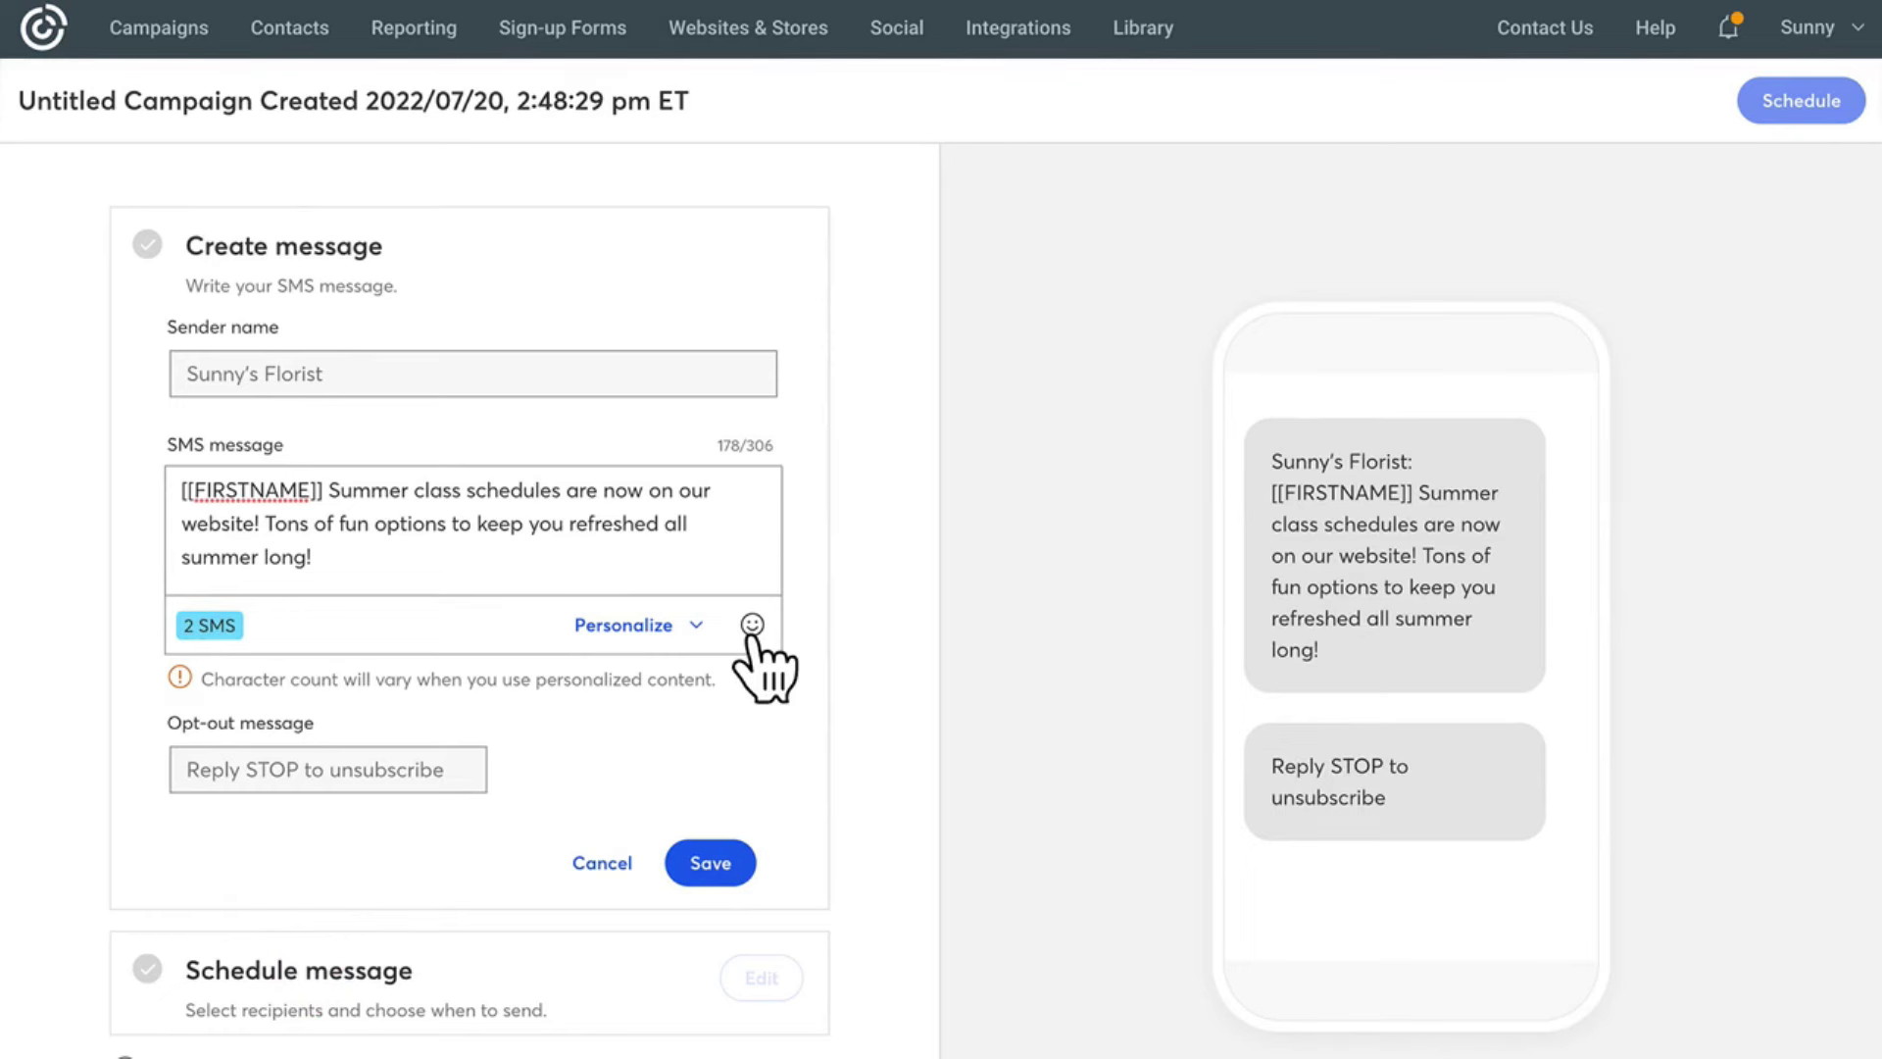
{"action": "left_click", "coordinate": [711, 864]}
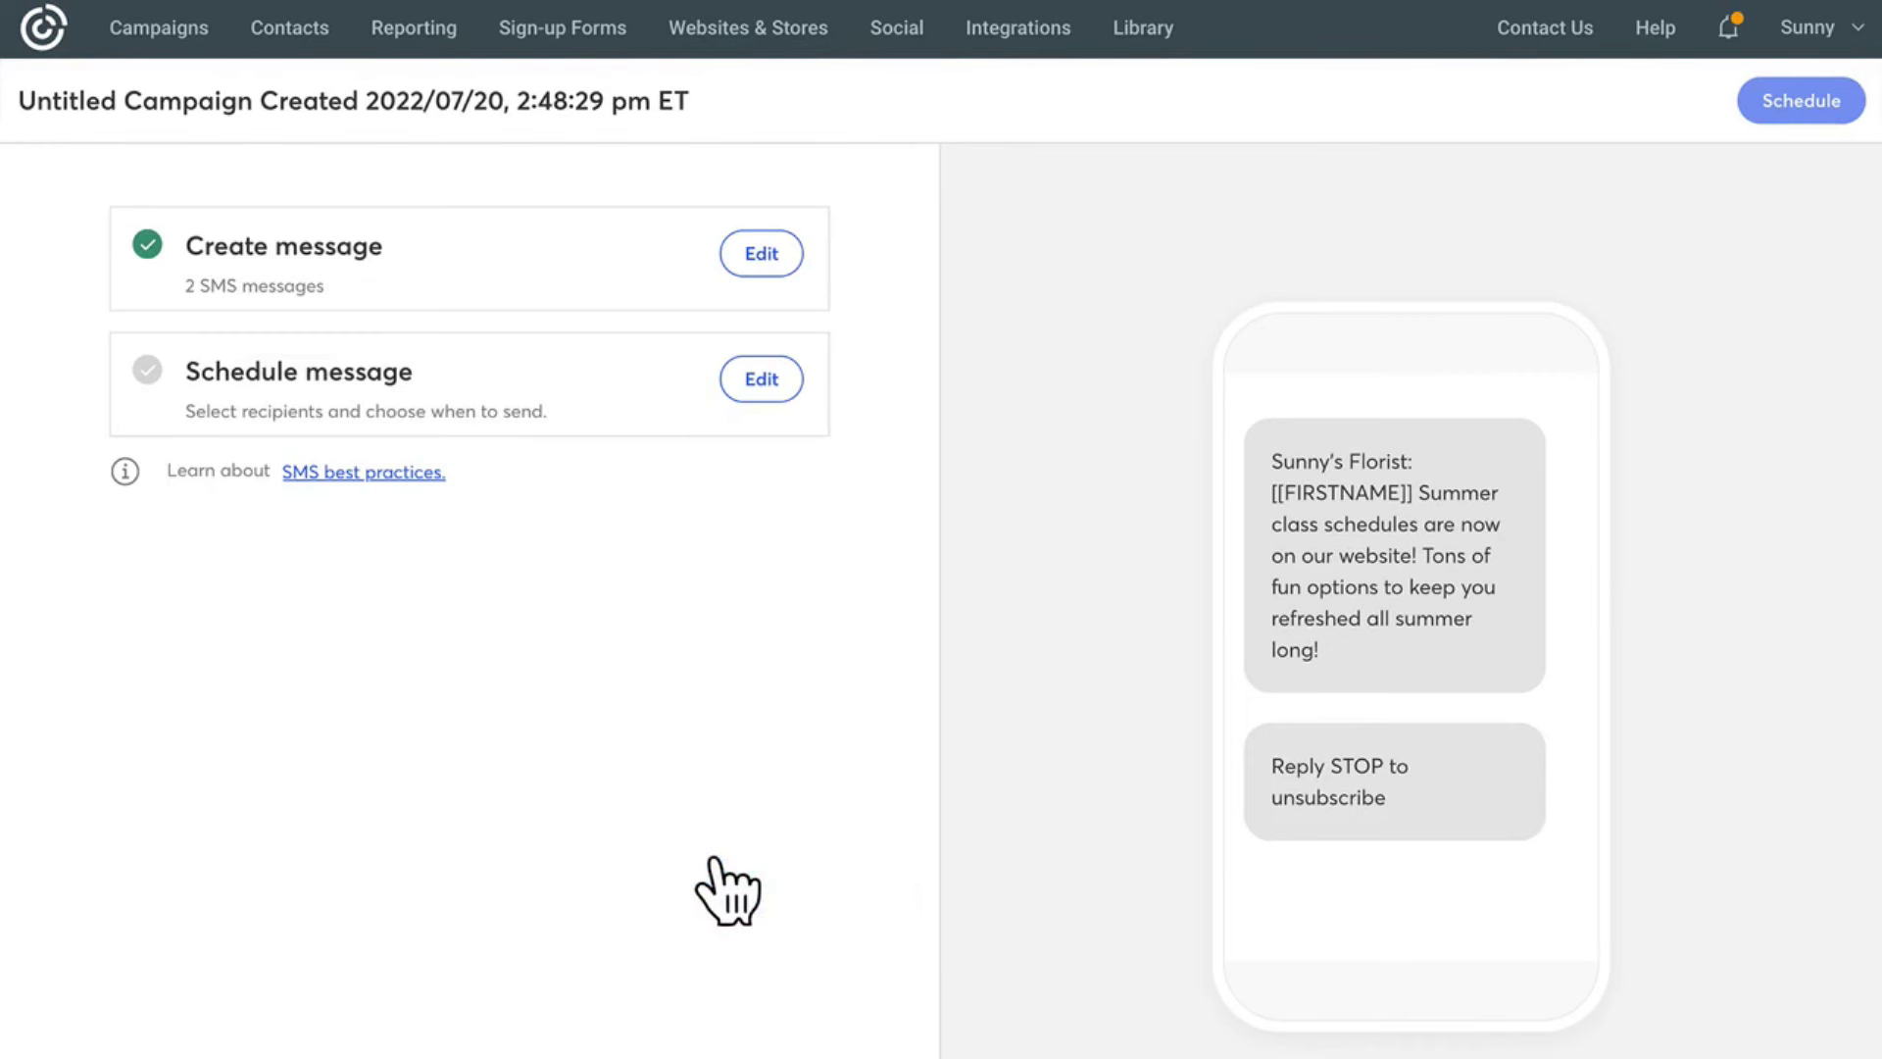
Choose the General Interest list for a later send, save, and schedule the campaign.
{"action": "left_click", "coordinate": [768, 381]}
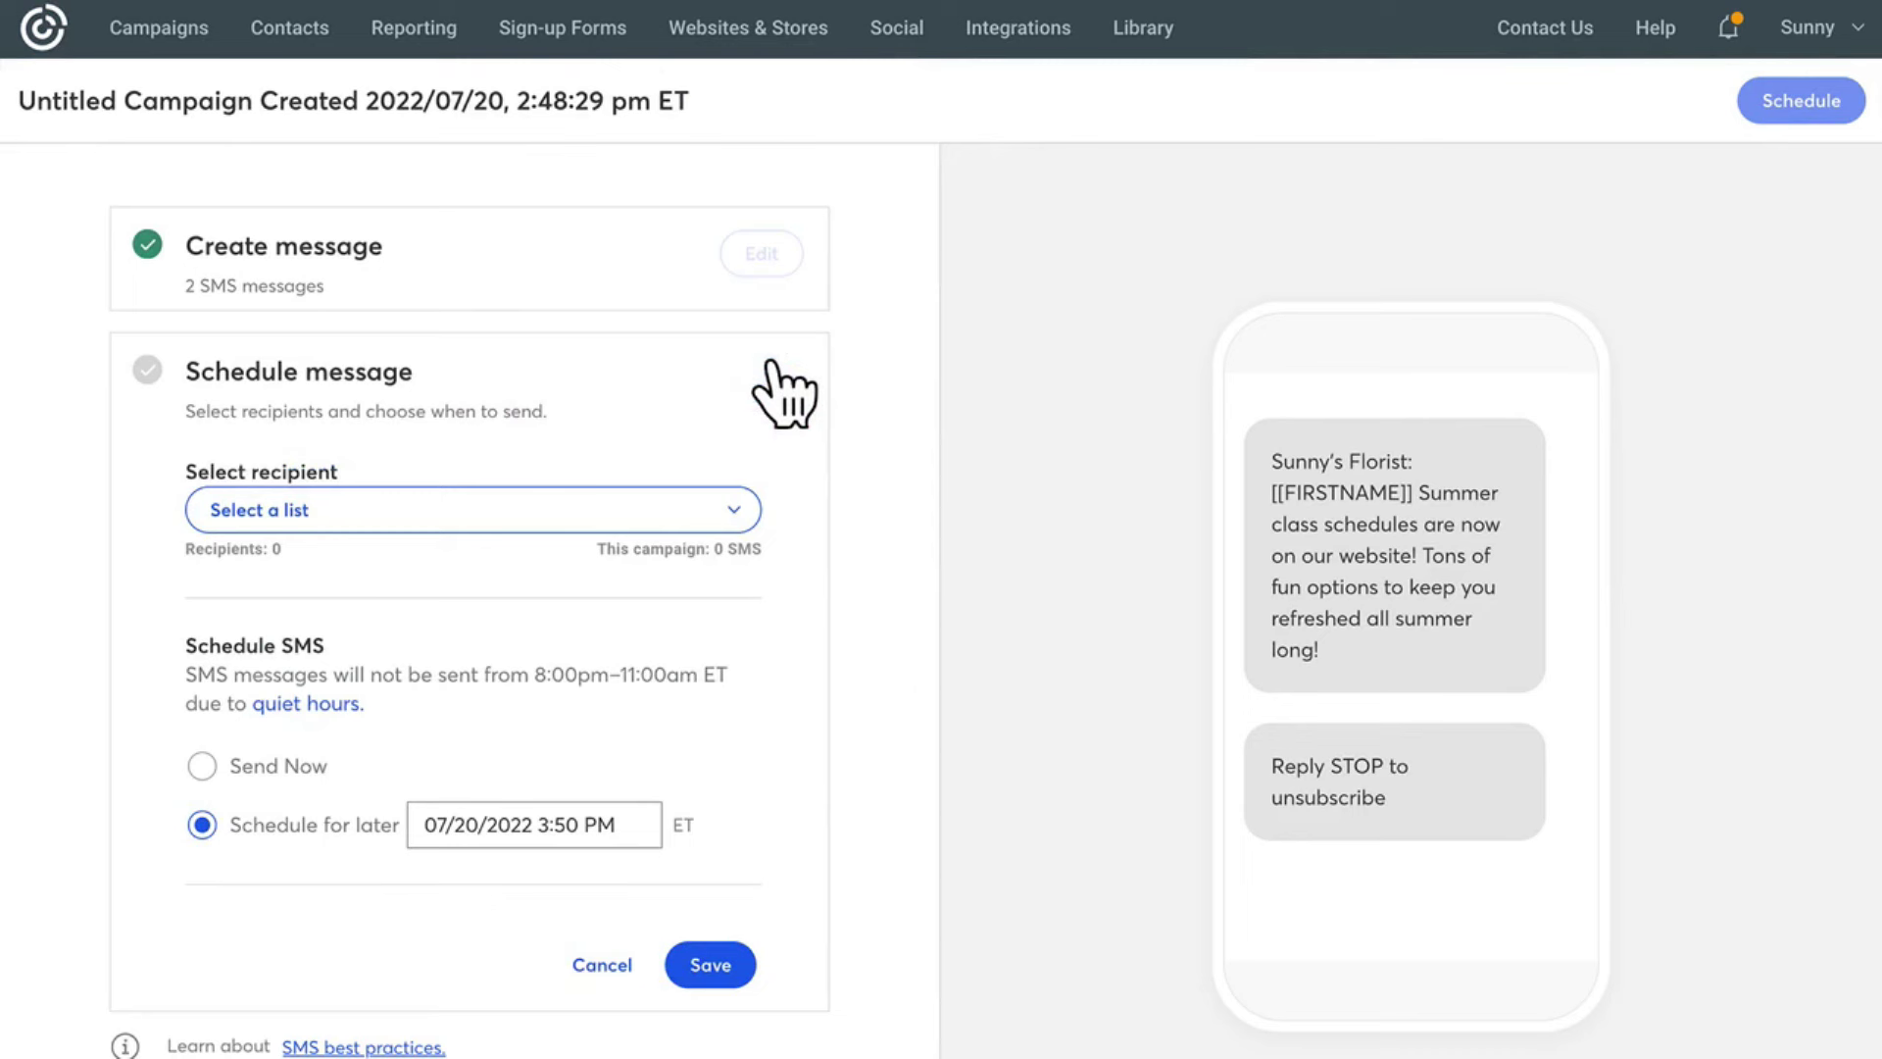
{"action": "left_click", "coordinate": [567, 512]}
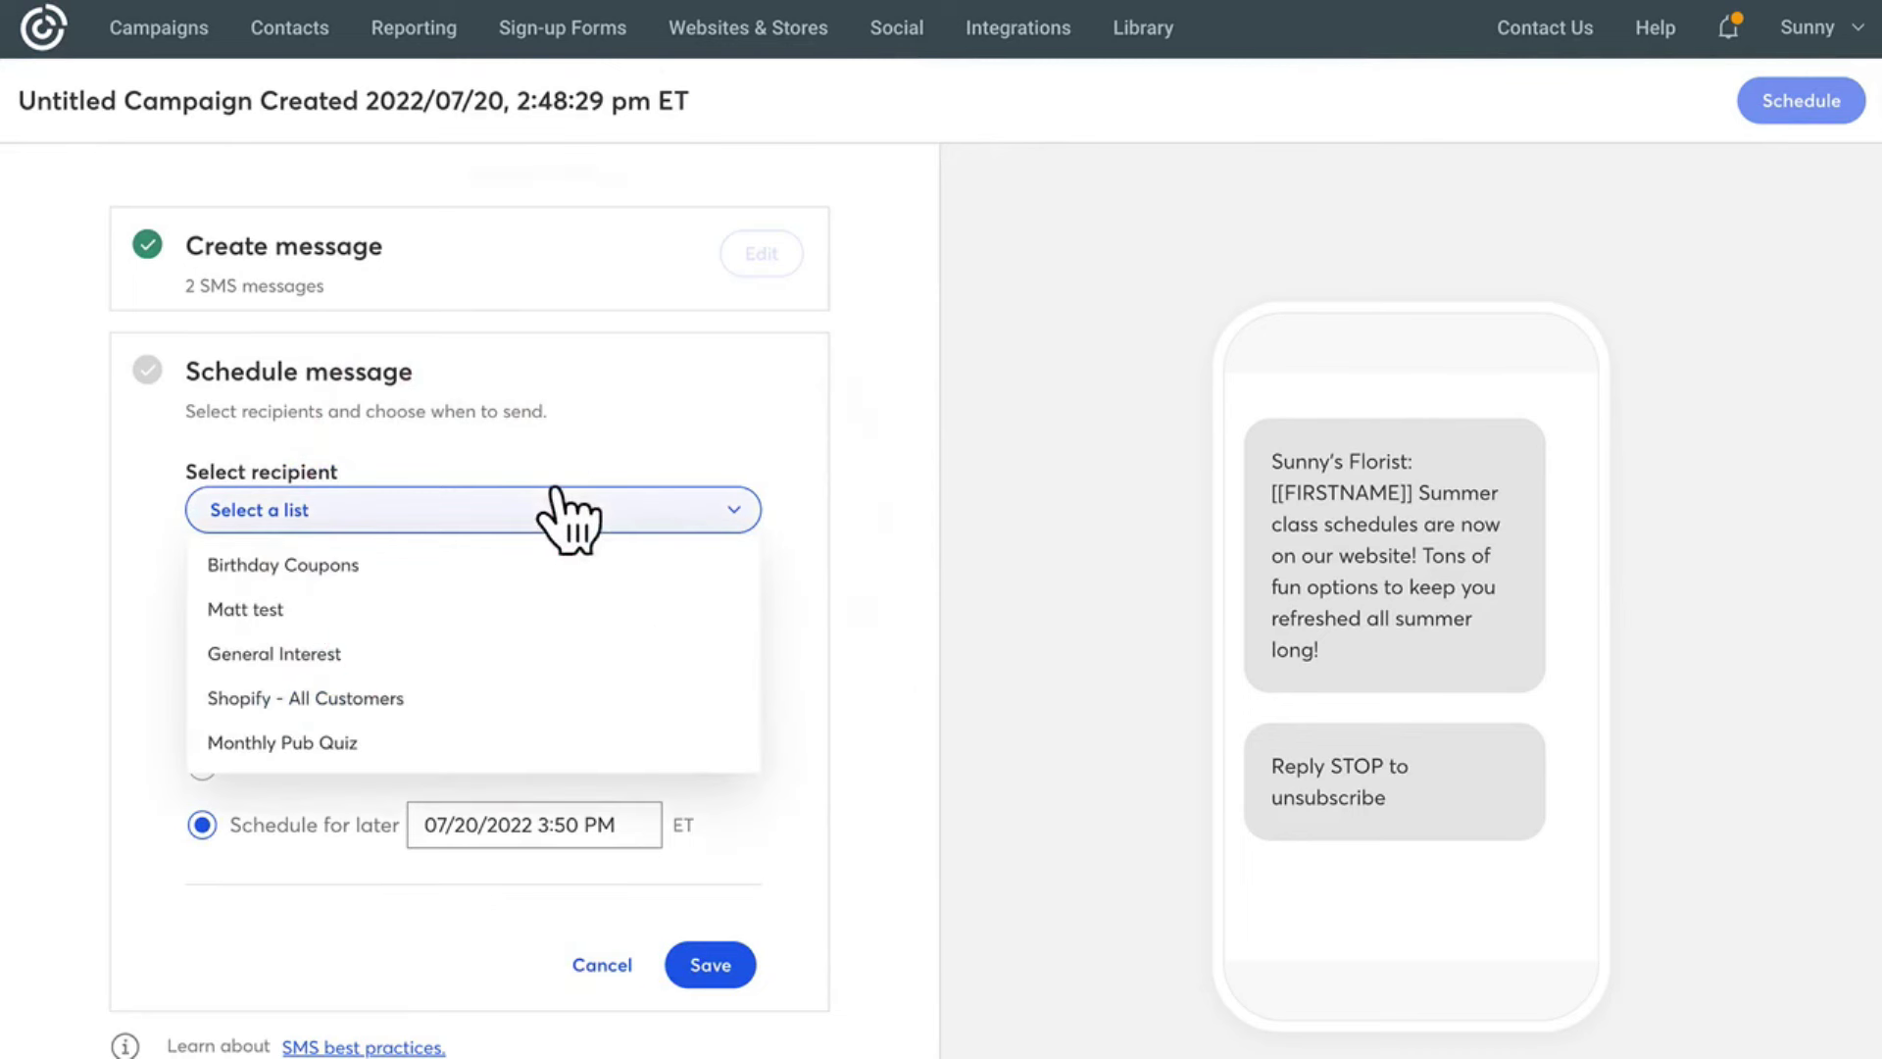
{"action": "left_click", "coordinate": [259, 652]}
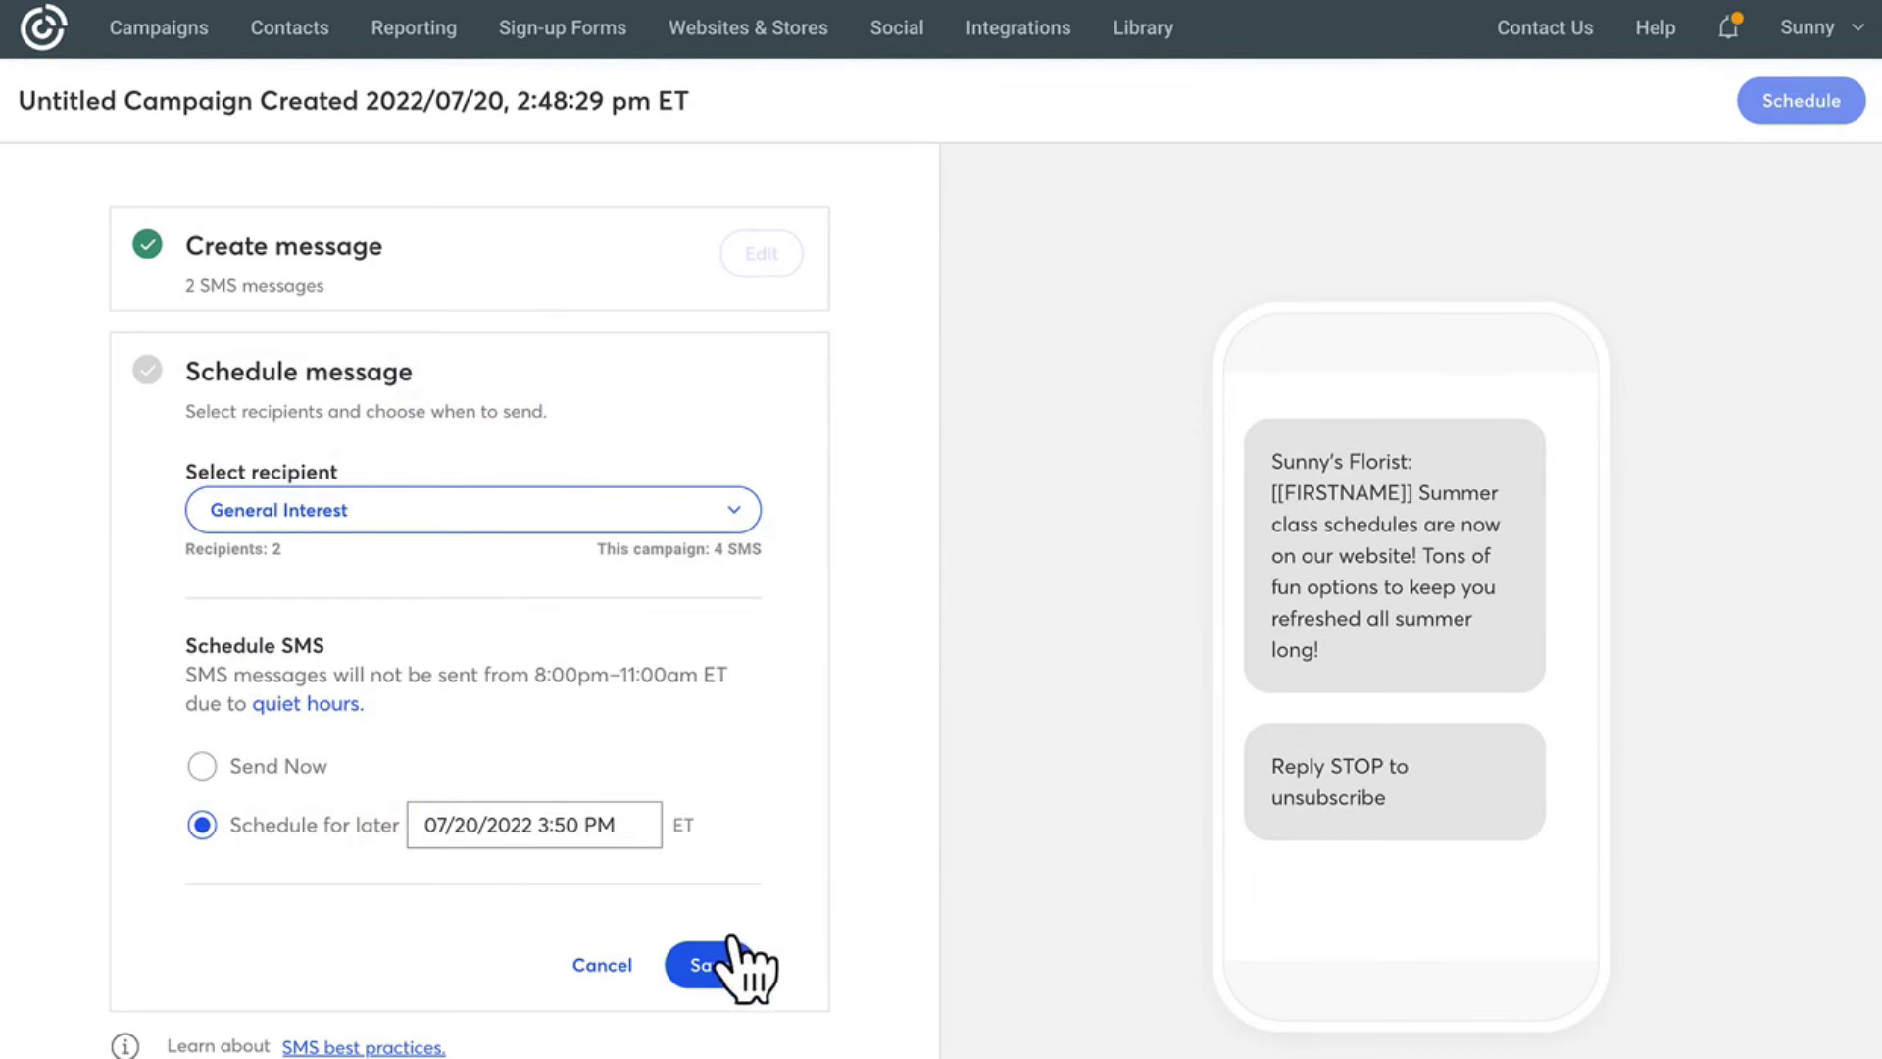
{"action": "left_click", "coordinate": [711, 964]}
{"action": "left_click", "coordinate": [1803, 103]}
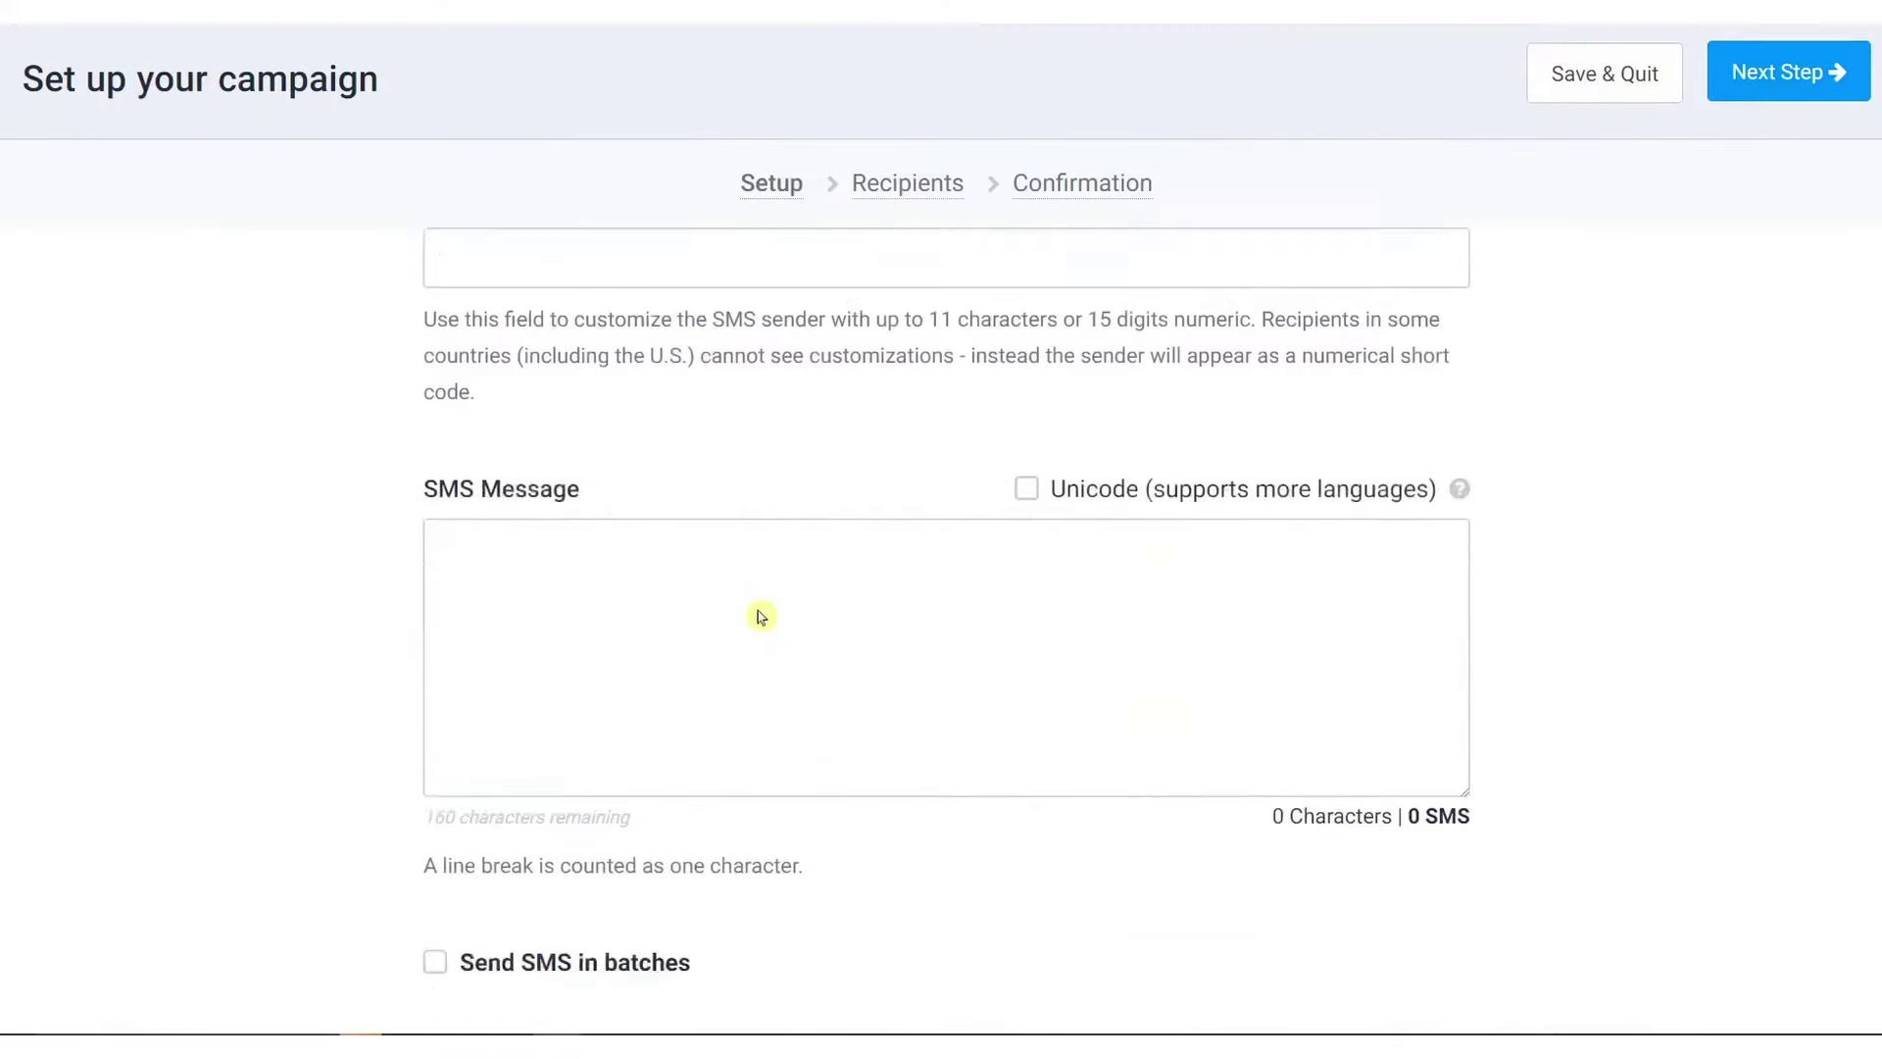
{"action": "scroll", "coordinate": [759, 615], "scroll_direction": "up", "scroll_amount": 3}
{"action": "type", "text": "Sales_Au"}
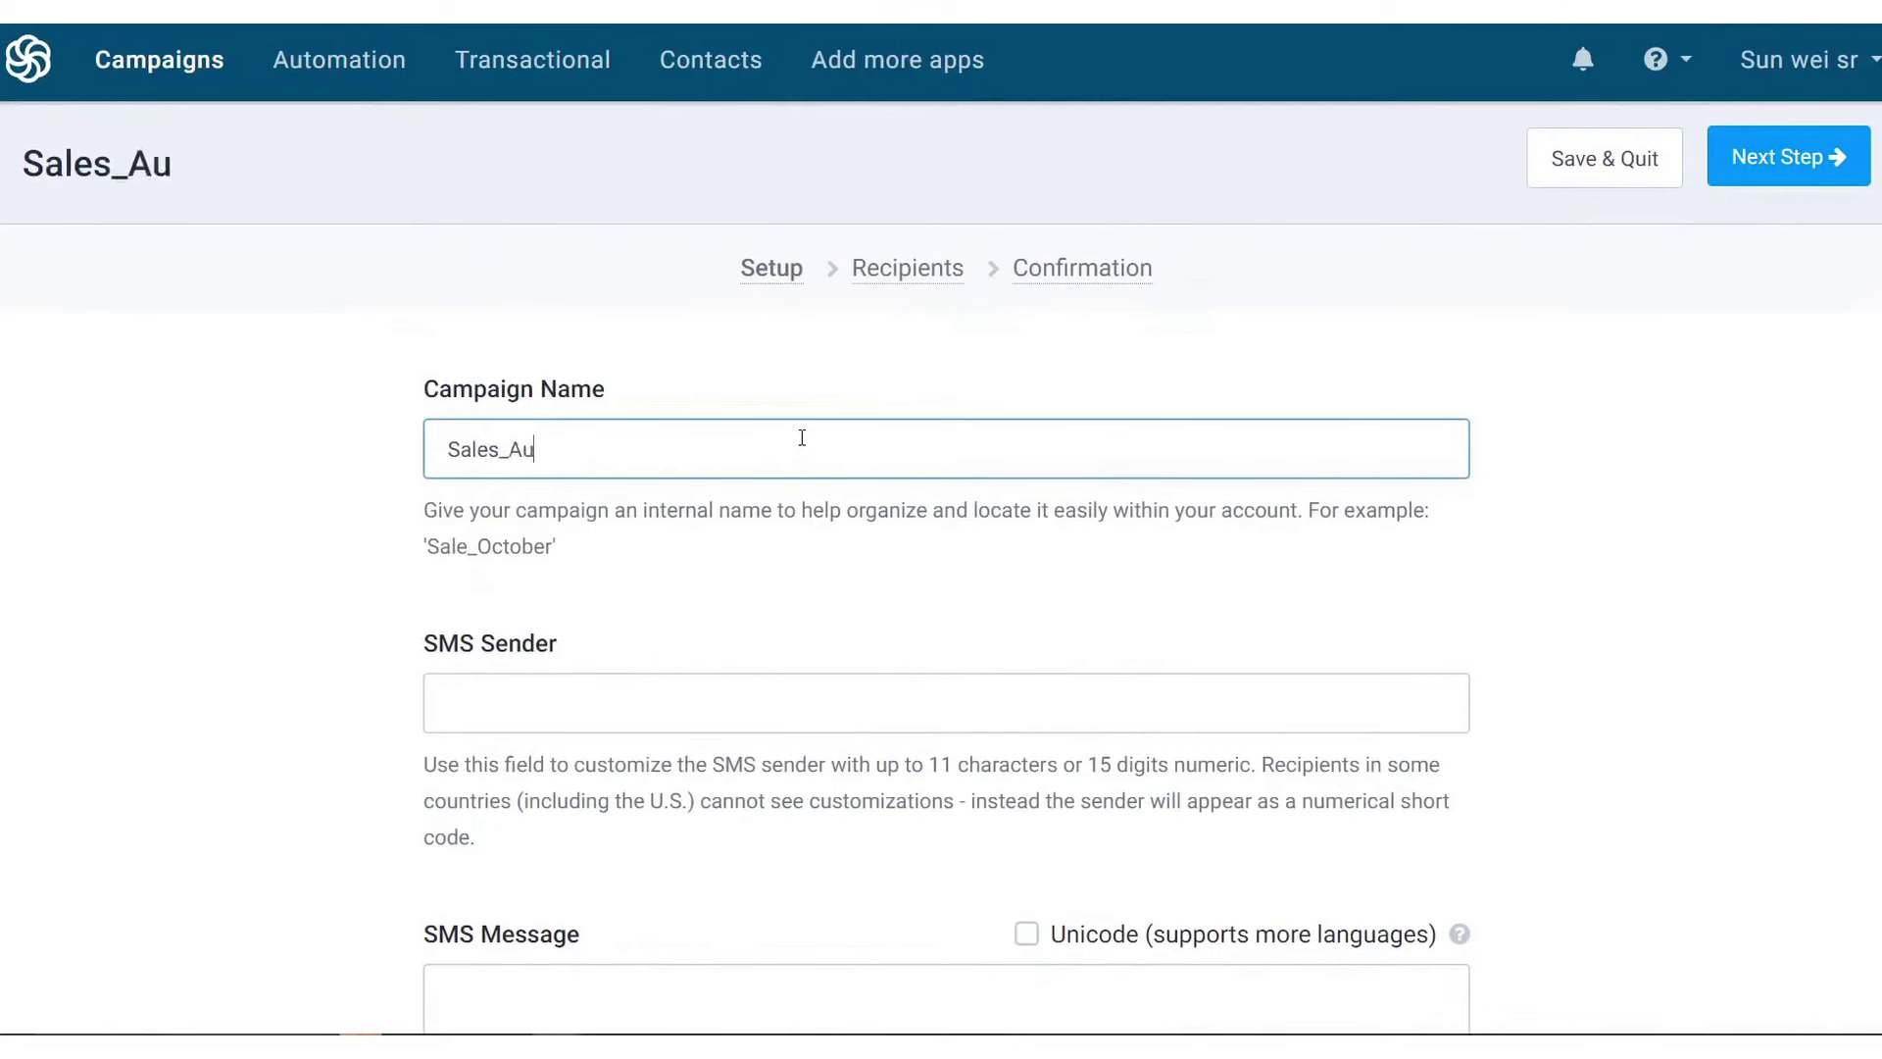
Correct the Sales_Summer_Sale campaign name and re-enter SunWei as the sender.
{"action": "key", "text": "BackSpace"}
{"action": "key", "text": "BackSpace"}
{"action": "type", "text": "Summer_Sale"}
{"action": "key", "text": "Tab"}
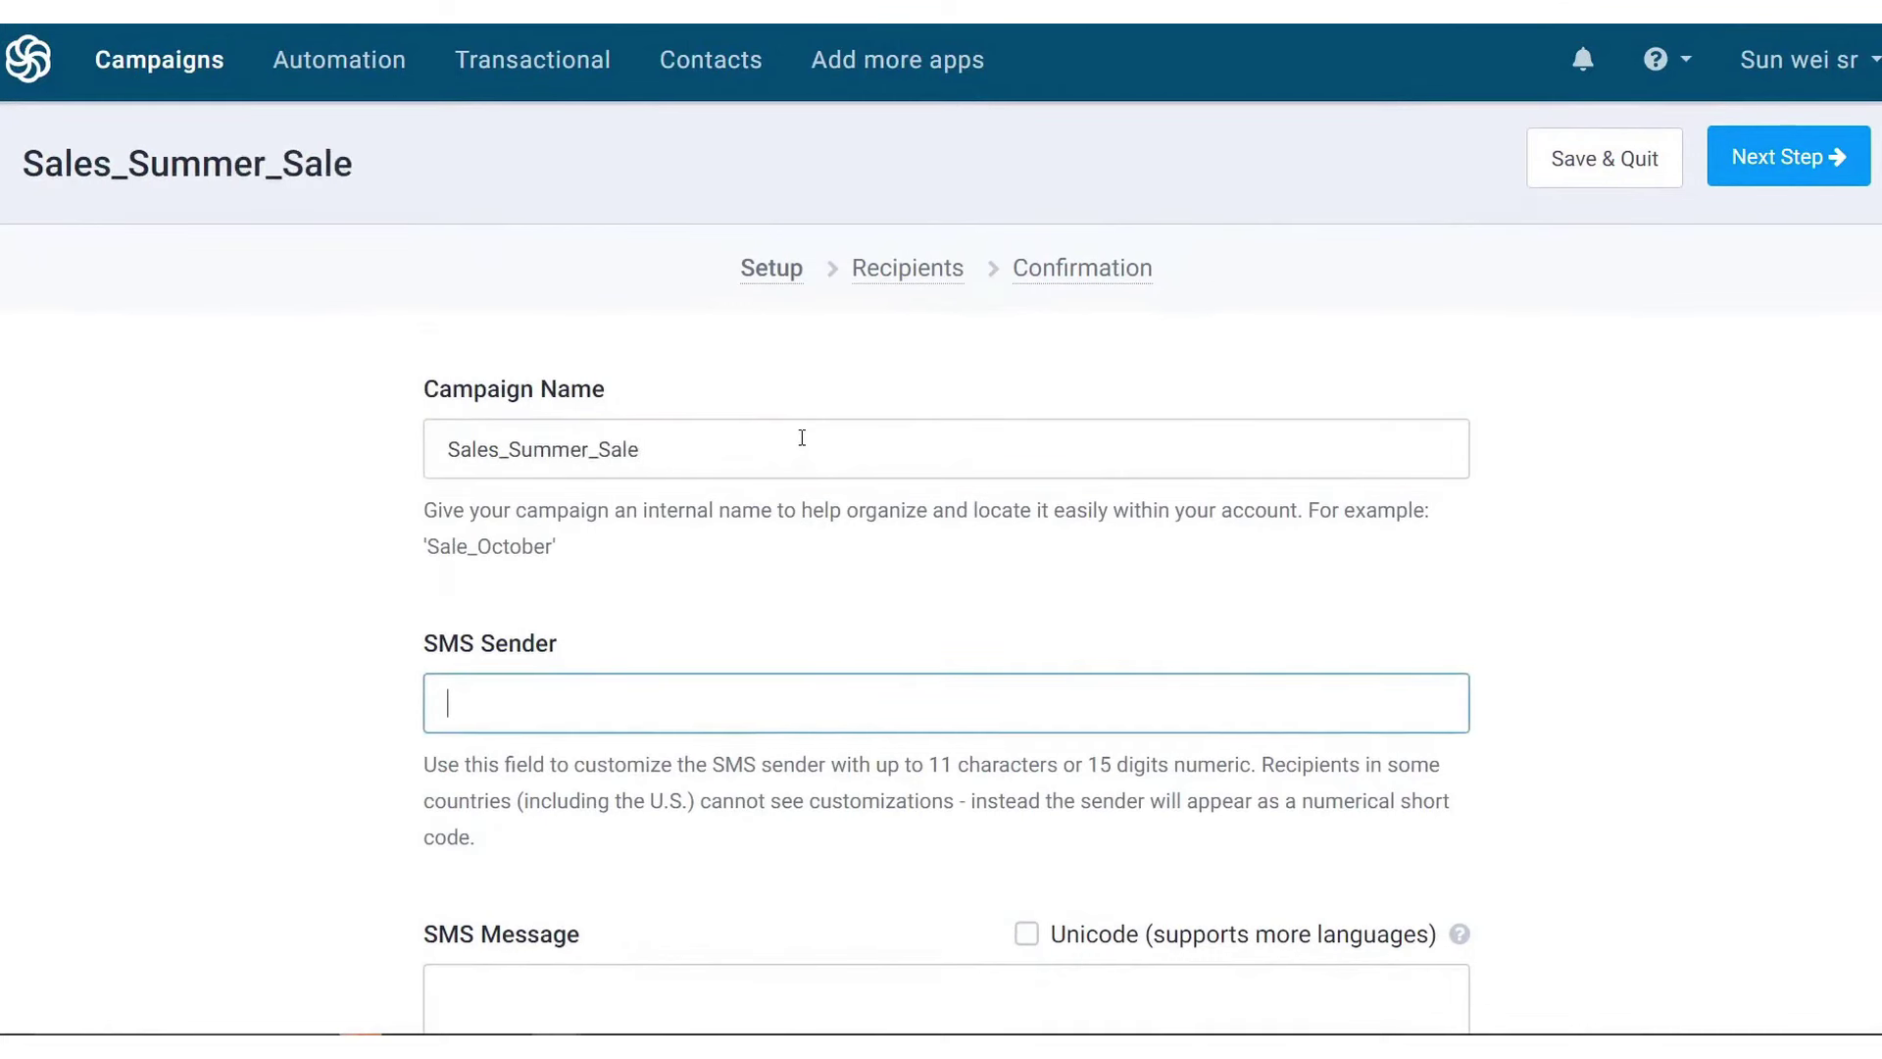
{"action": "left_click", "coordinate": [833, 816]}
{"action": "scroll", "coordinate": [837, 827], "scroll_direction": "down", "scroll_amount": 1}
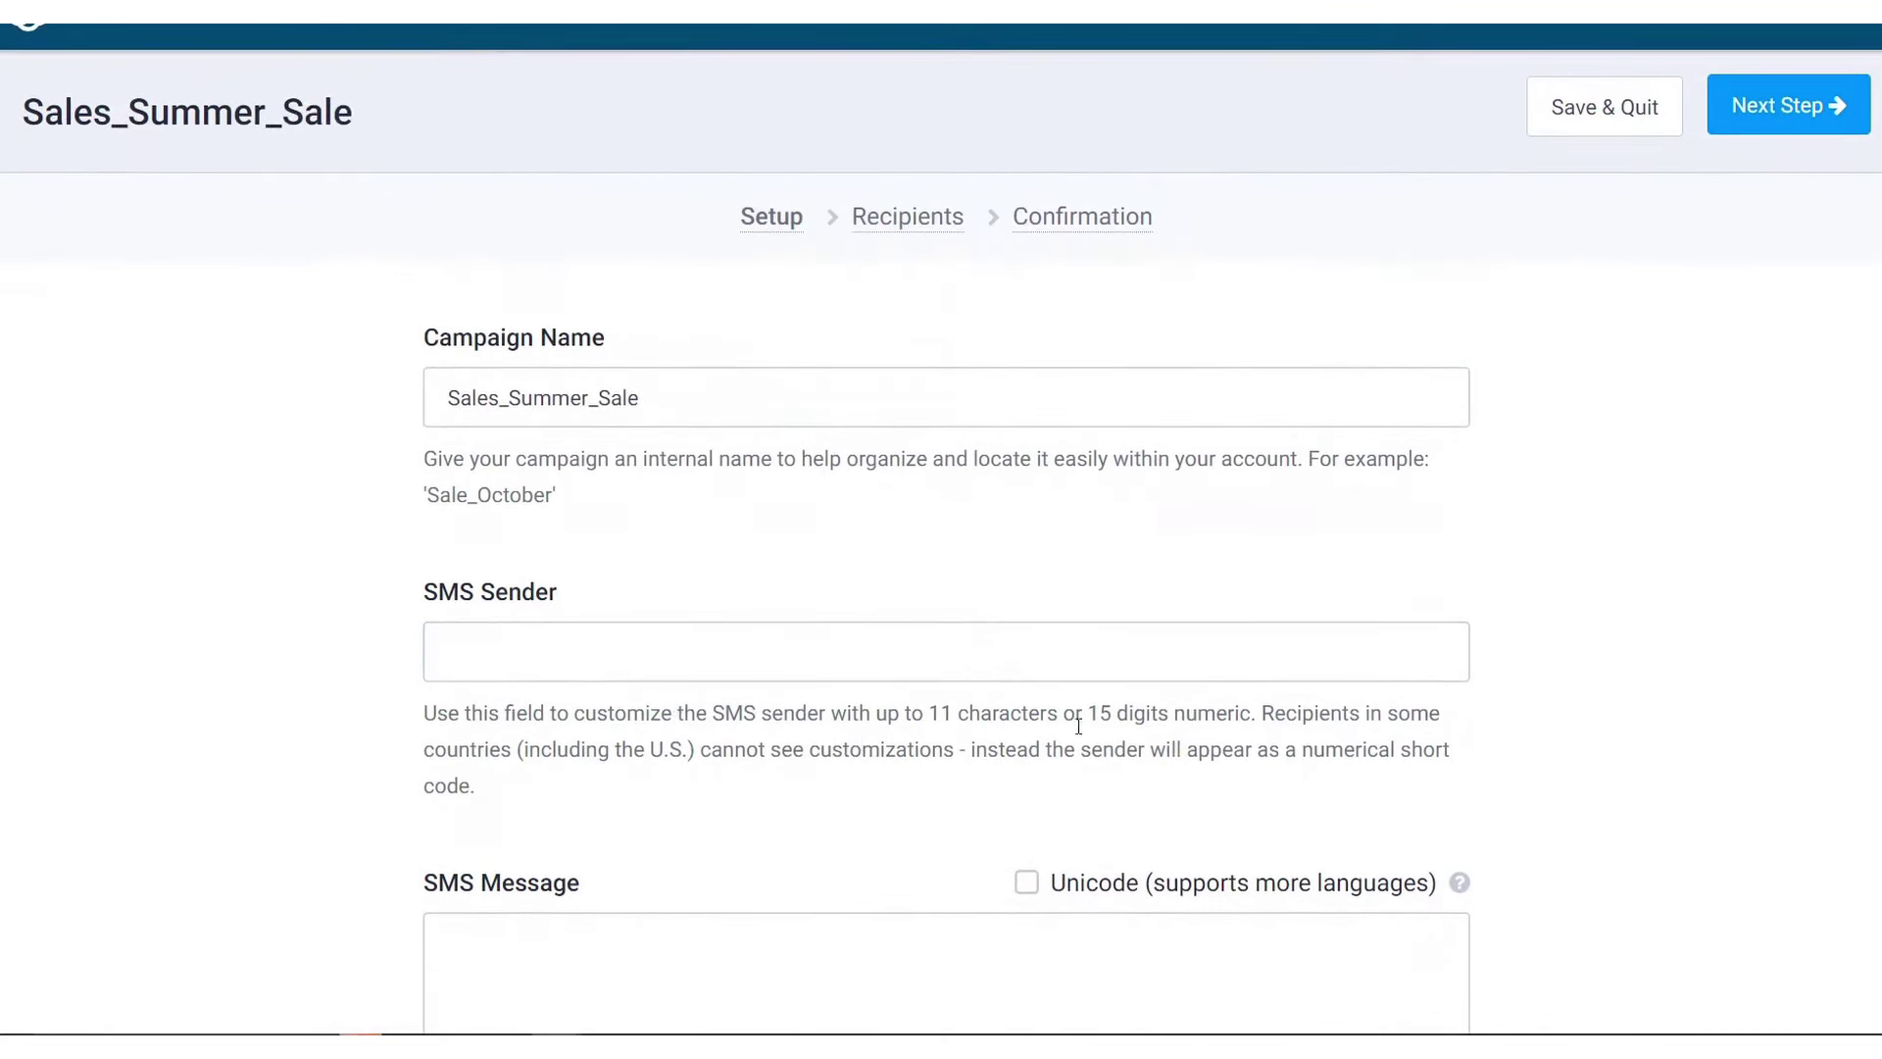
{"action": "left_click_drag", "start_coordinate": [803, 748], "coordinate": [776, 750]}
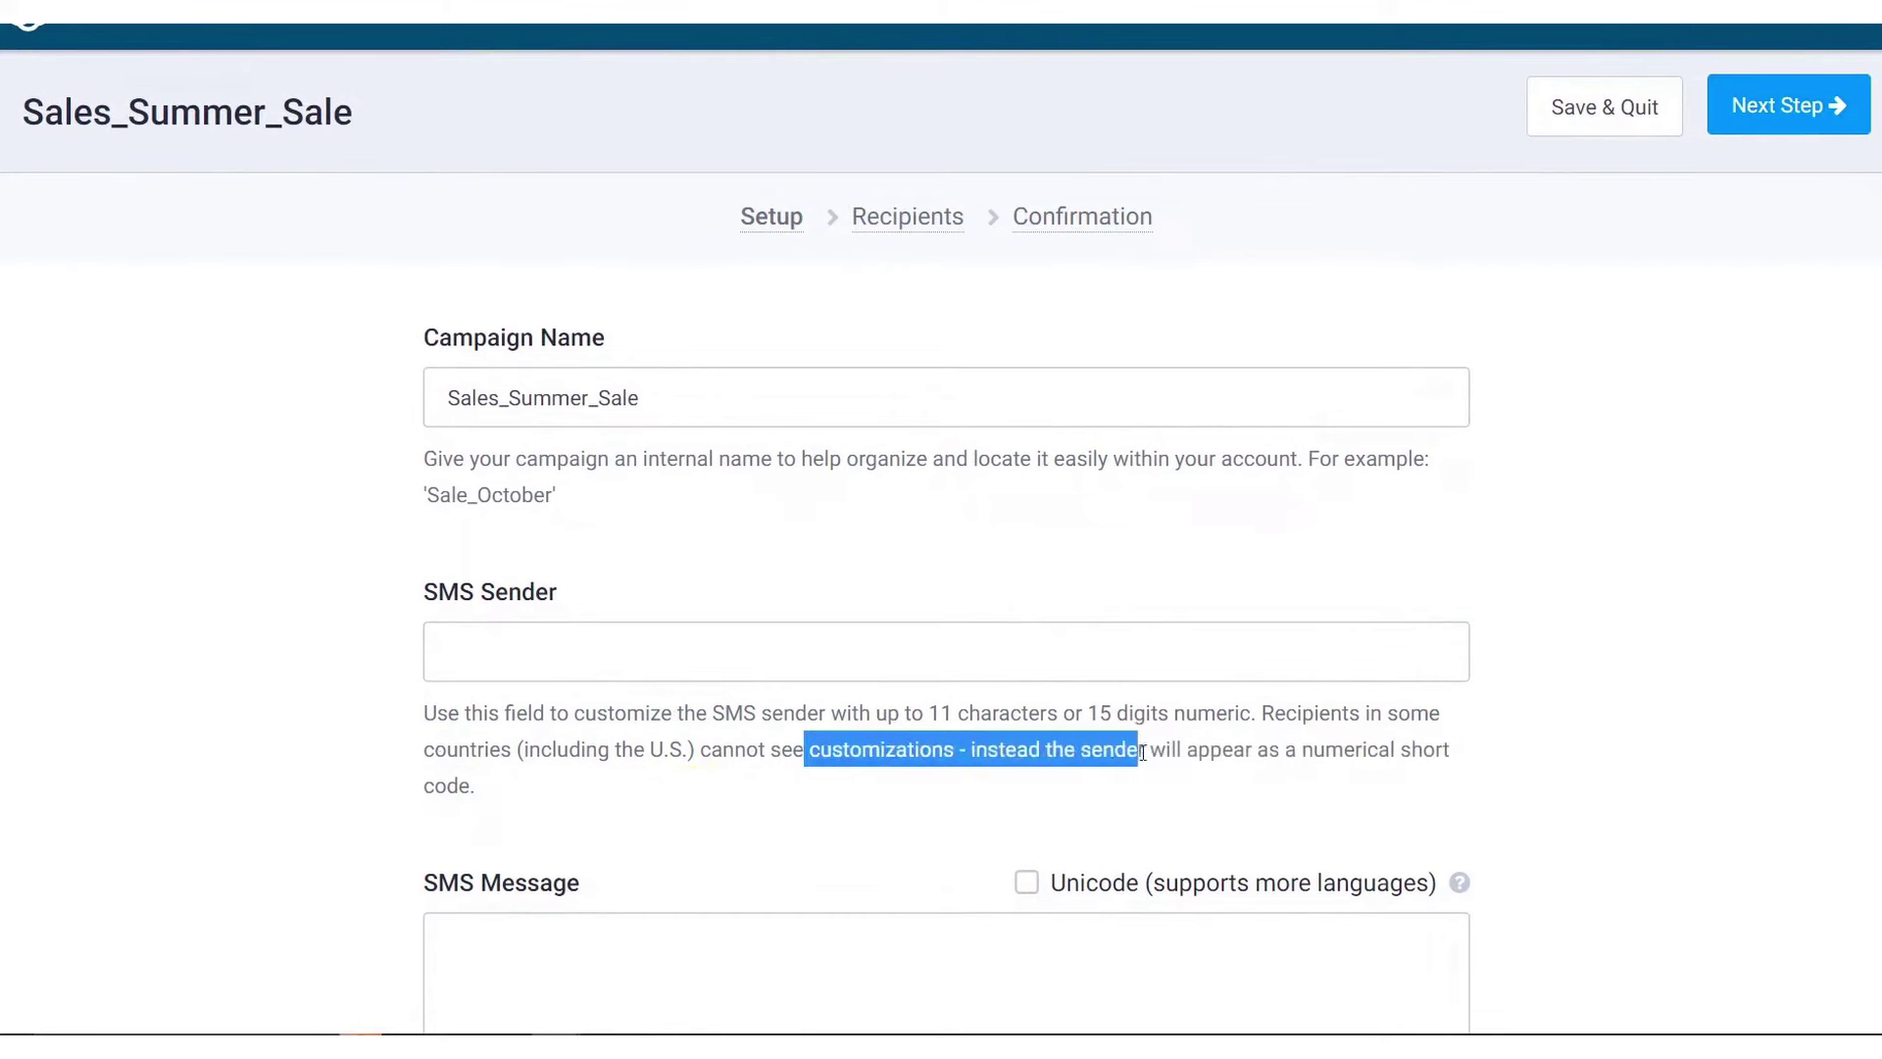
{"action": "left_click", "coordinate": [588, 650]}
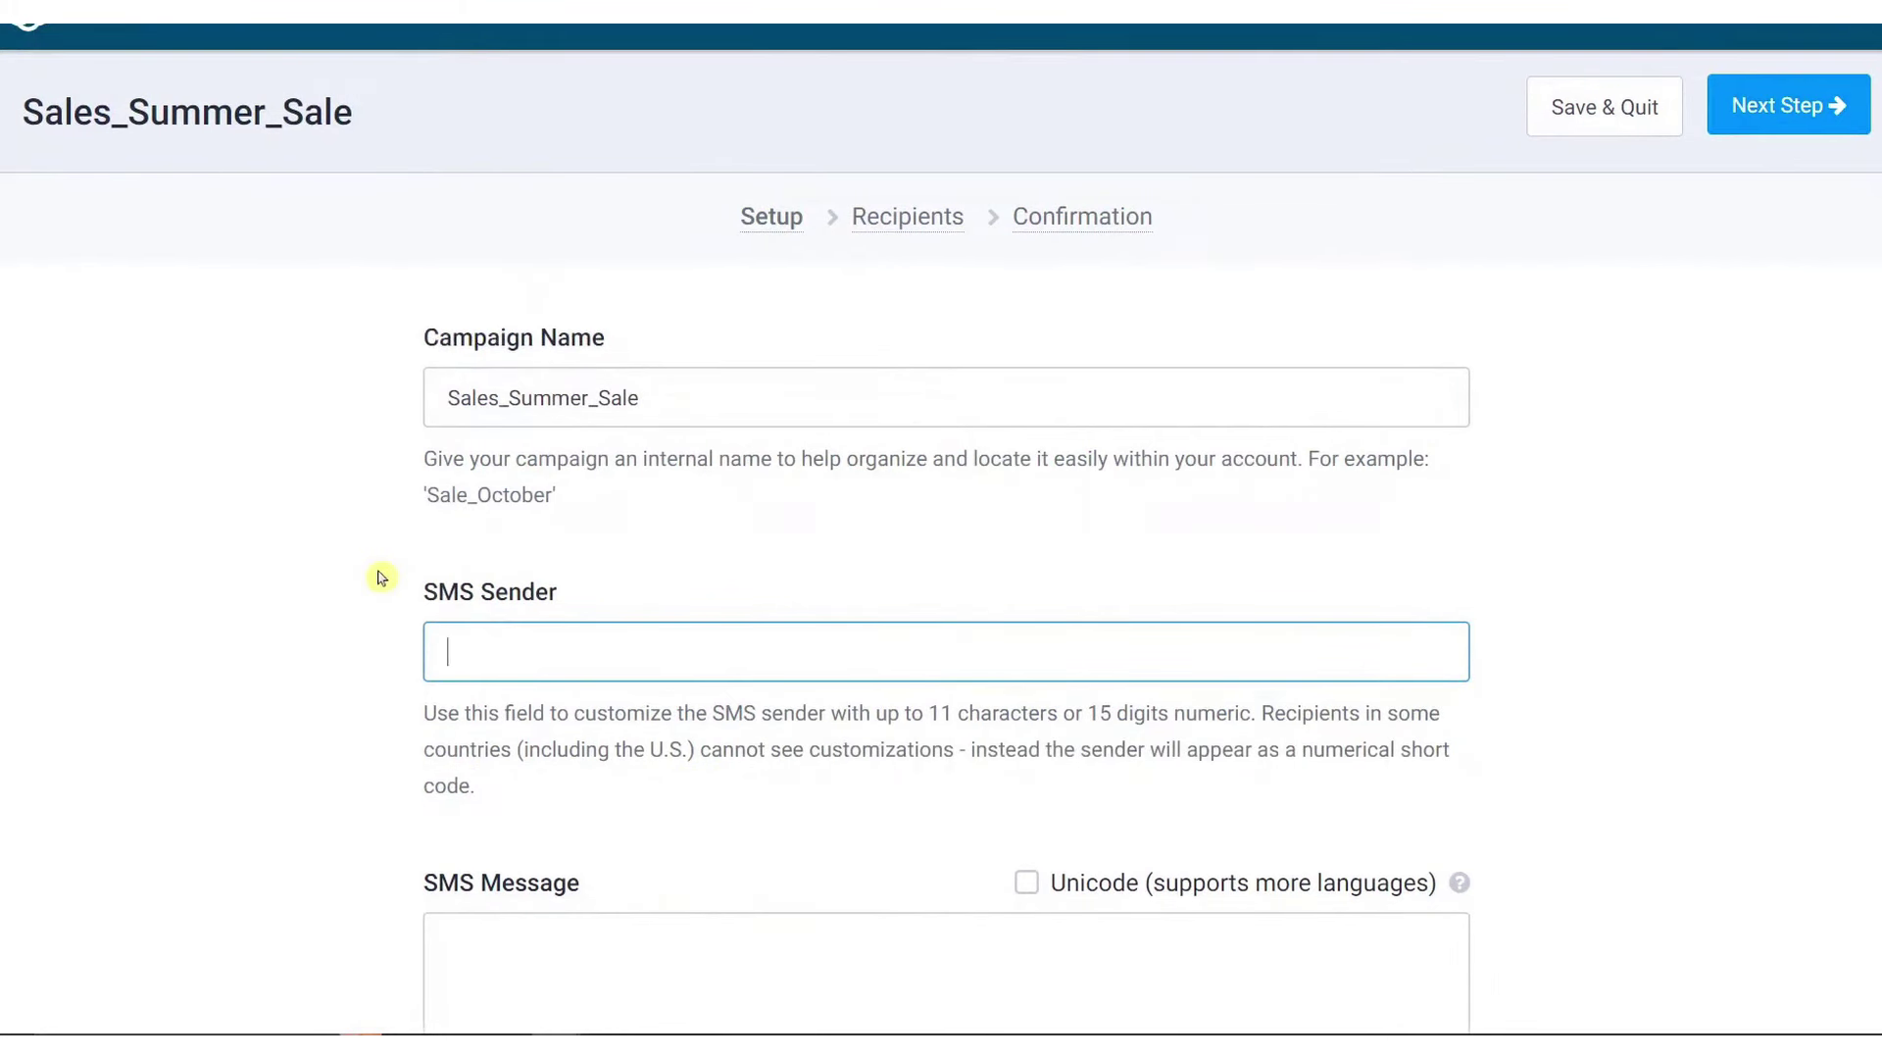
{"action": "key", "text": "BackSpace"}
{"action": "key", "text": "BackSpace"}
{"action": "scroll", "coordinate": [379, 577], "scroll_direction": "down", "scroll_amount": 2}
Paste the swimwear discount text into the SMS message.
{"action": "left_click", "coordinate": [608, 711]}
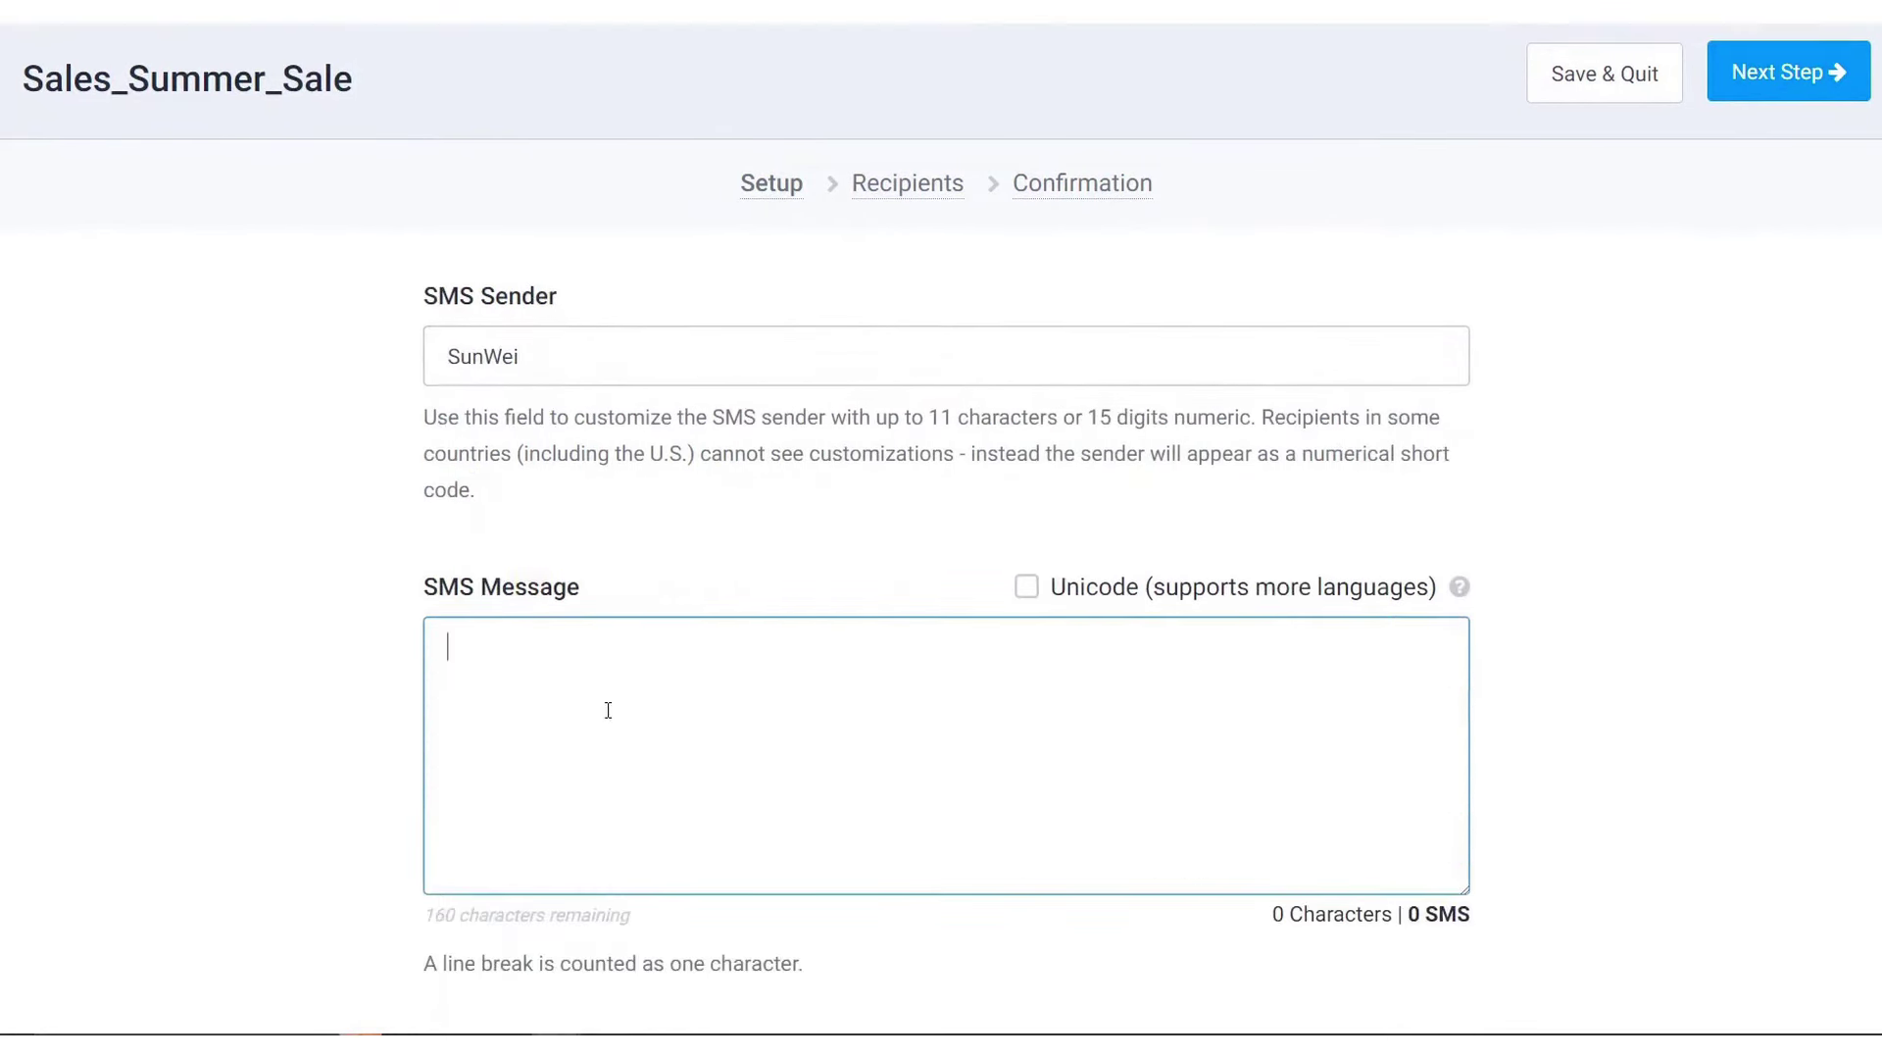
{"action": "type", "text": "15% OFF of All SWIM WEAR RIGHT NOW WITH CODE - \"SWIM\""}
{"action": "left_click", "coordinate": [441, 702]}
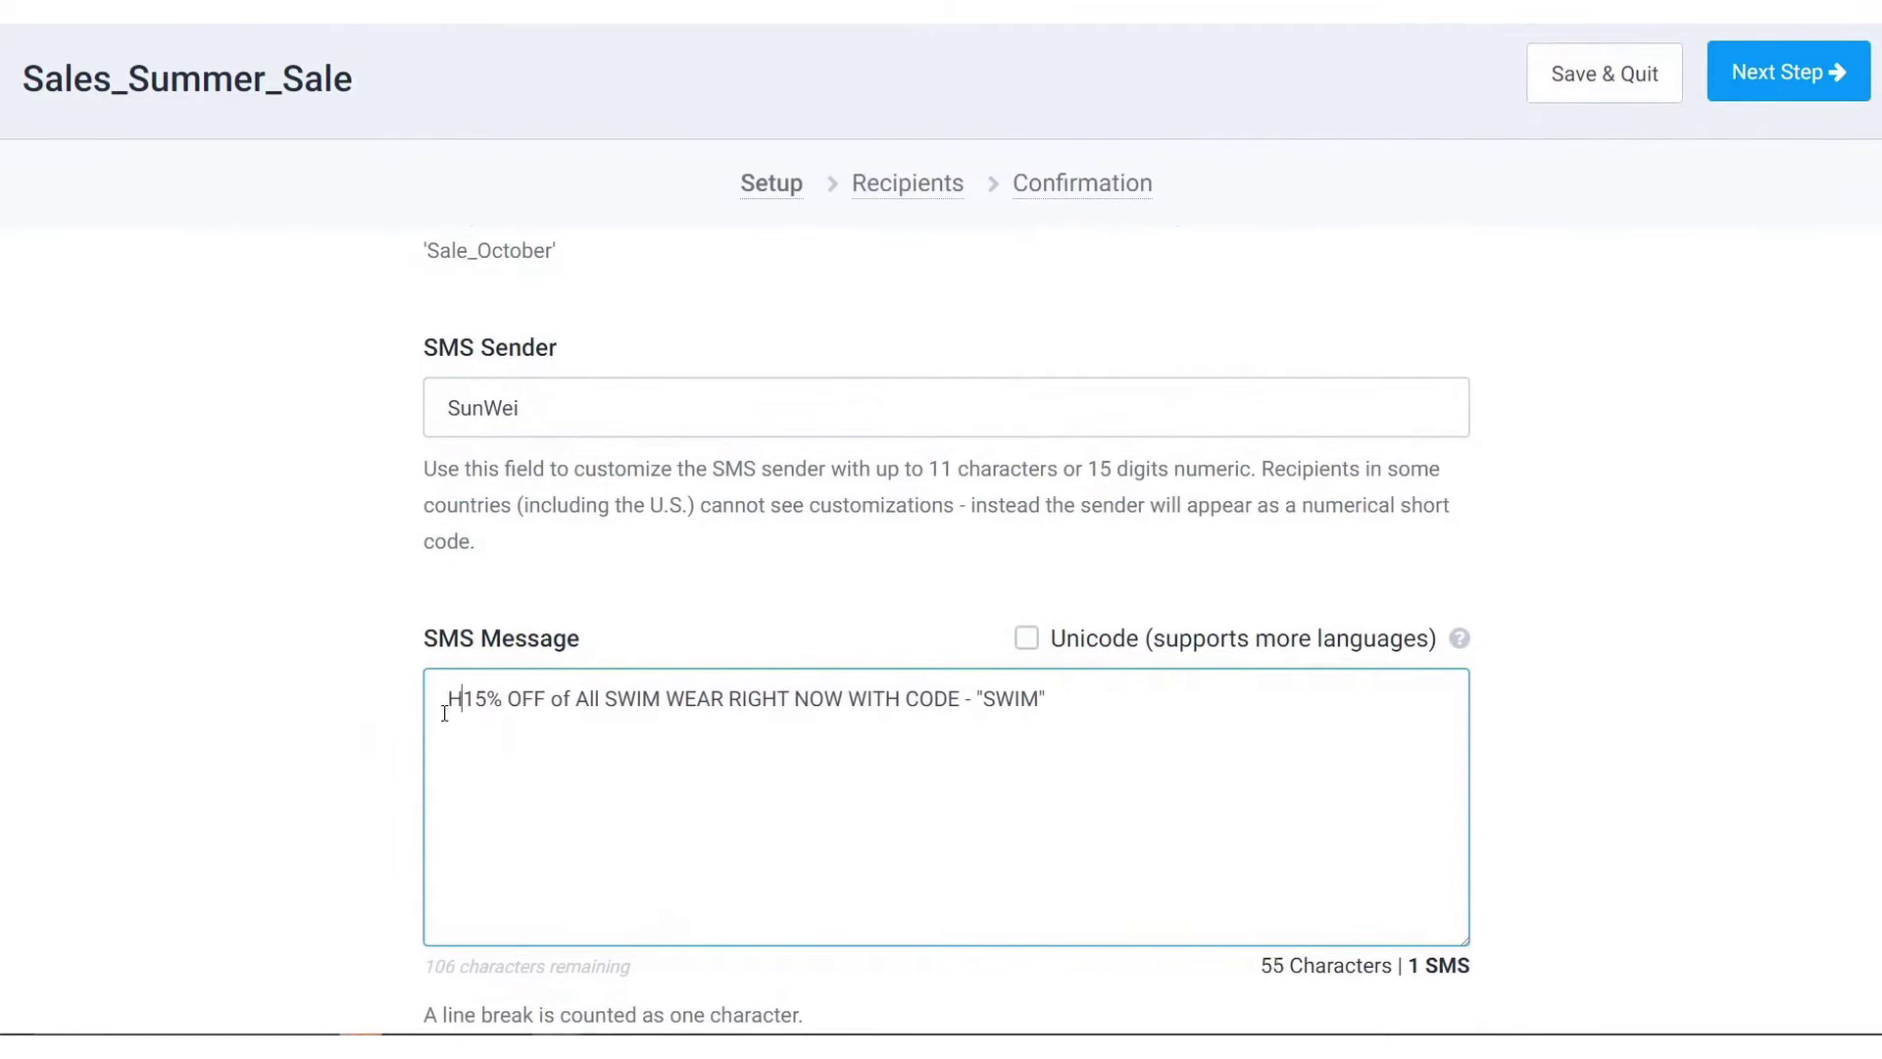
{"action": "type", "text": "Hi there,"}
{"action": "scroll", "coordinate": [996, 603], "scroll_direction": "down", "scroll_amount": 2}
{"action": "left_click_drag", "start_coordinate": [1089, 557], "coordinate": [995, 603]}
{"action": "left_click", "coordinate": [1095, 514]}
{"action": "mouse_move", "coordinate": [1460, 639]}
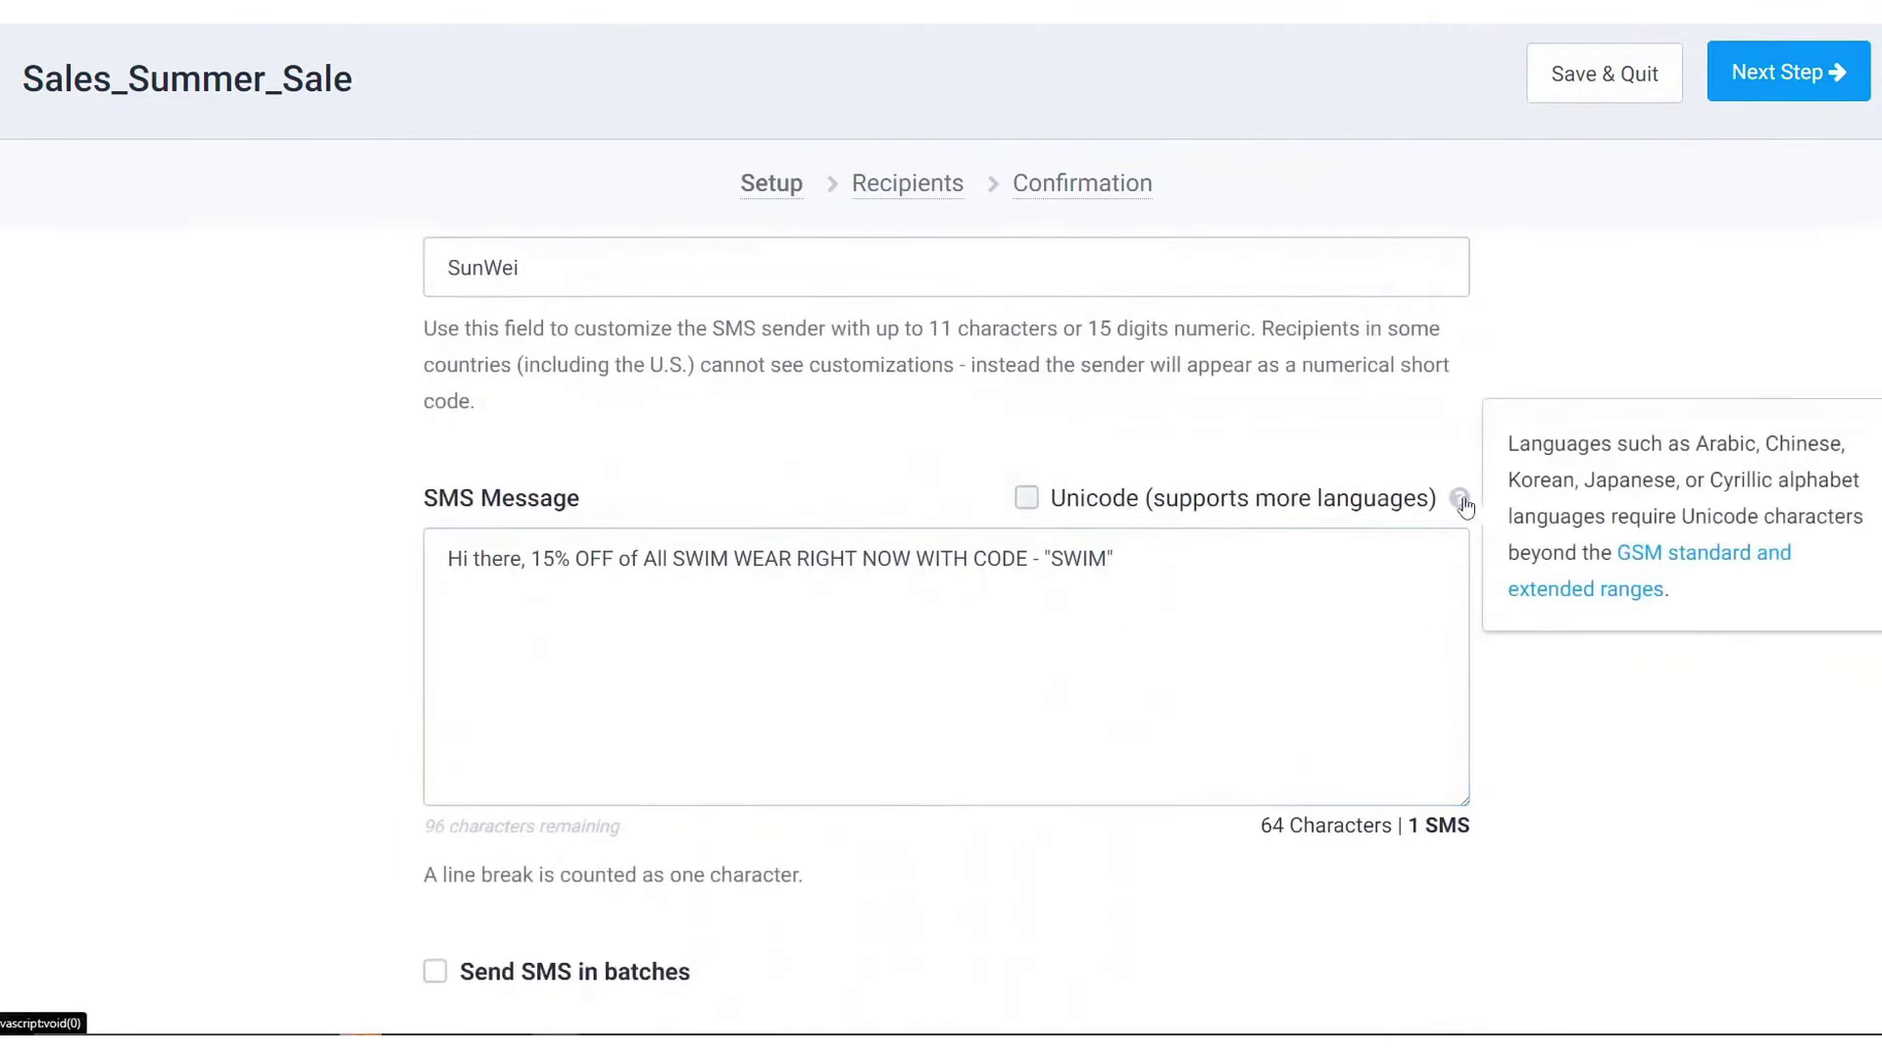
{"action": "scroll", "coordinate": [454, 720], "scroll_direction": "down", "scroll_amount": 2}
Send in batches of 1000 messages, rising 10% daily, with 1 day between batches.
{"action": "left_click", "coordinate": [437, 734]}
{"action": "scroll", "coordinate": [556, 662], "scroll_direction": "down", "scroll_amount": 2}
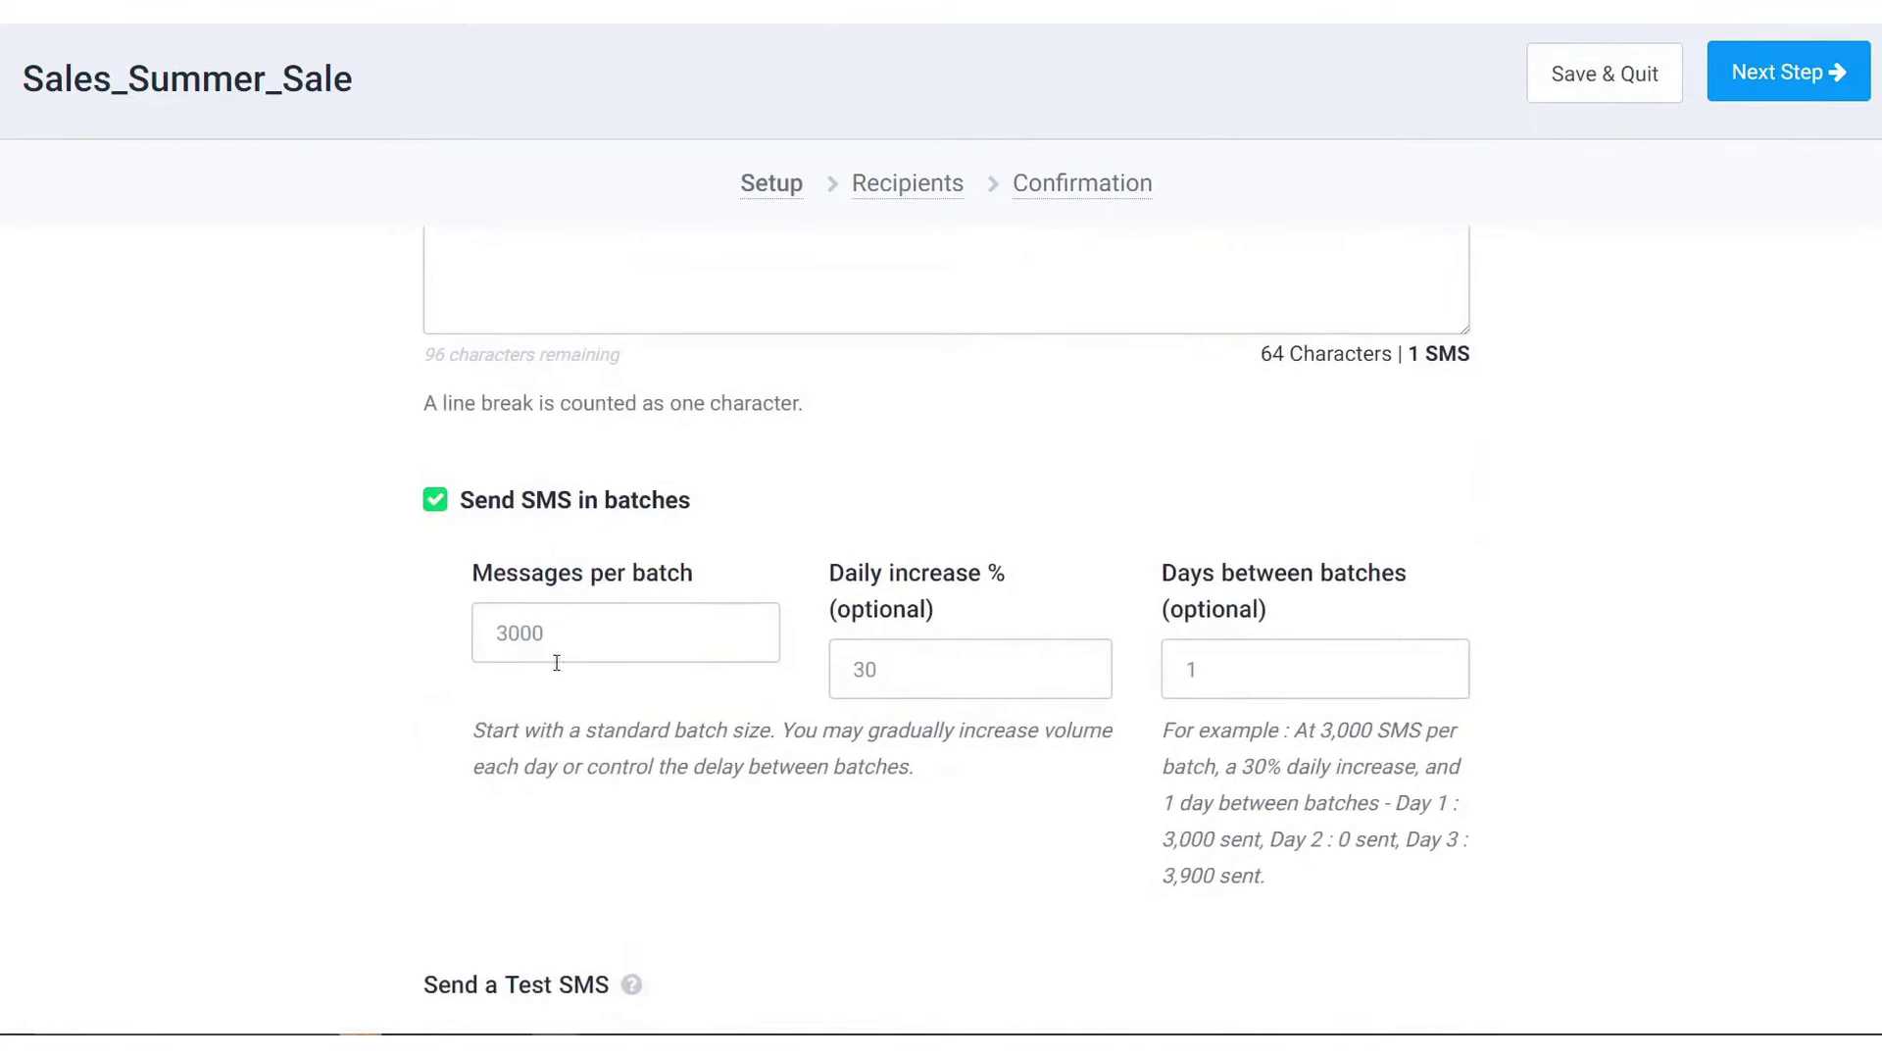
{"action": "left_click_drag", "start_coordinate": [512, 729], "coordinate": [747, 766]}
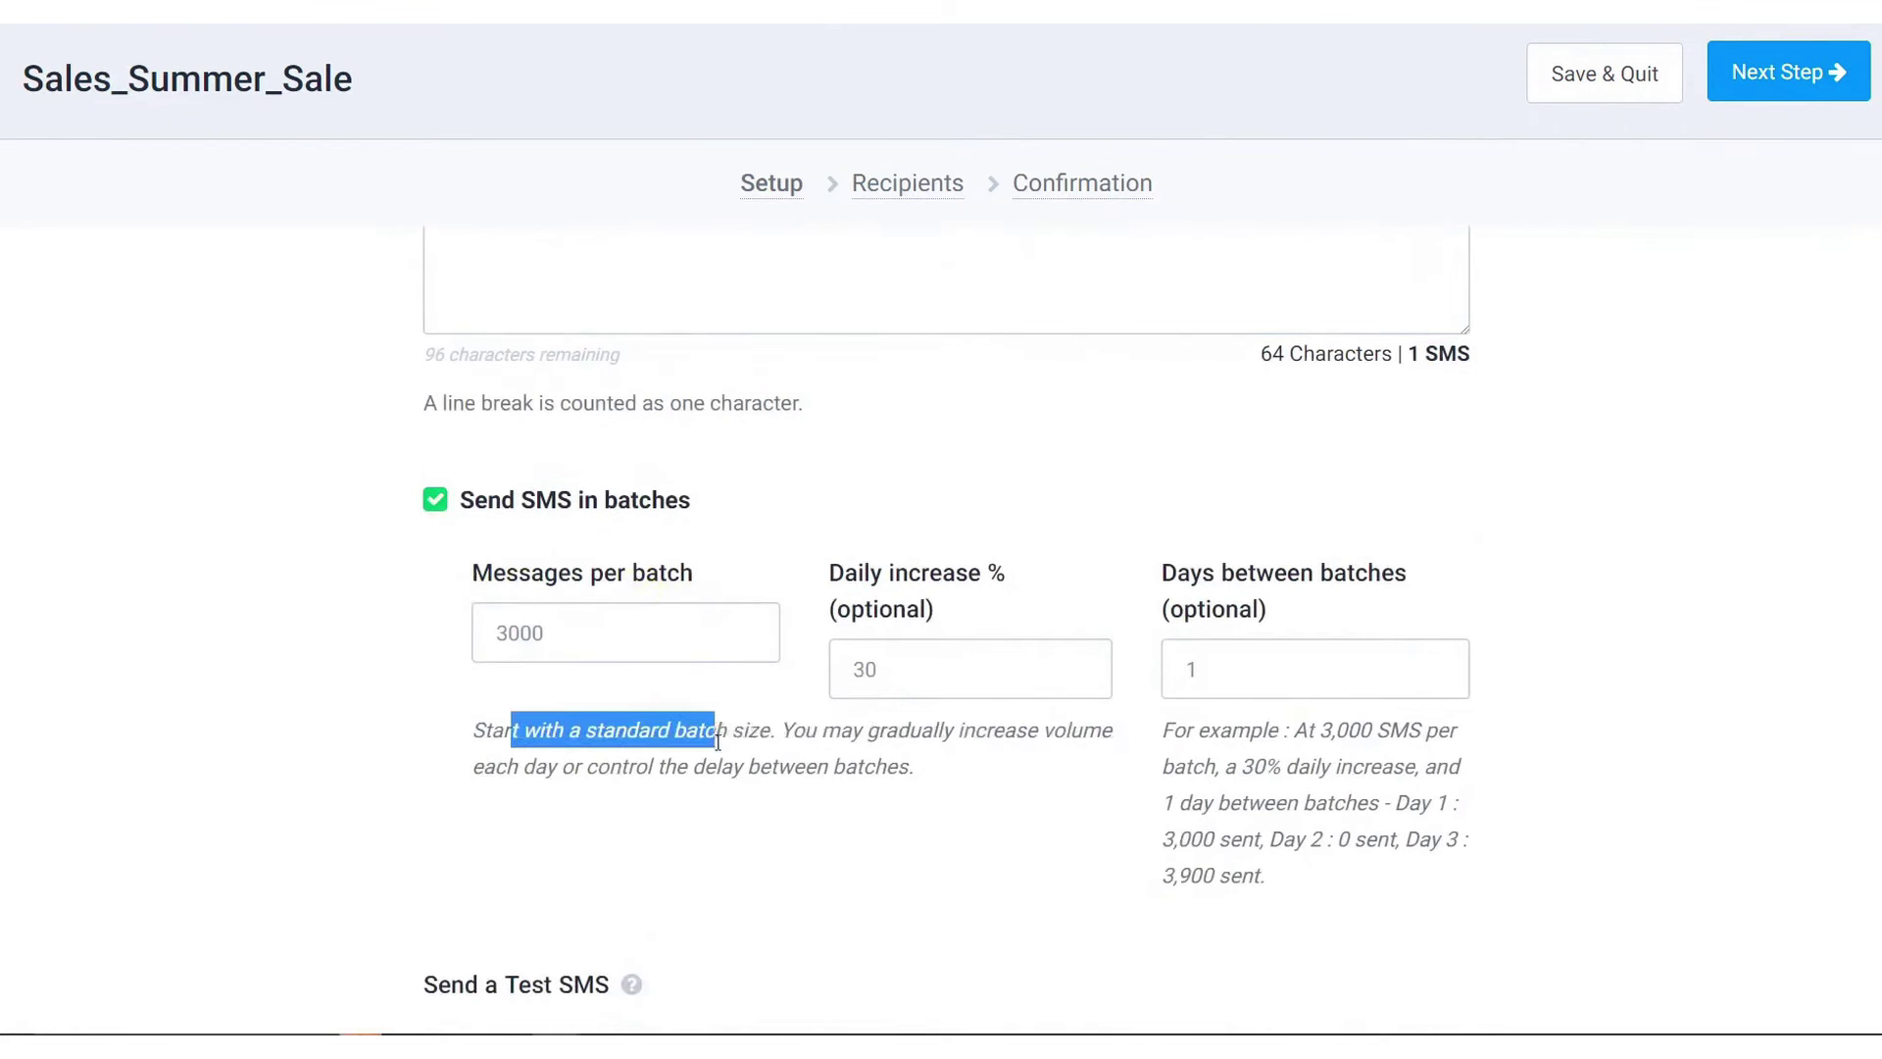
{"action": "left_click", "coordinate": [860, 758]}
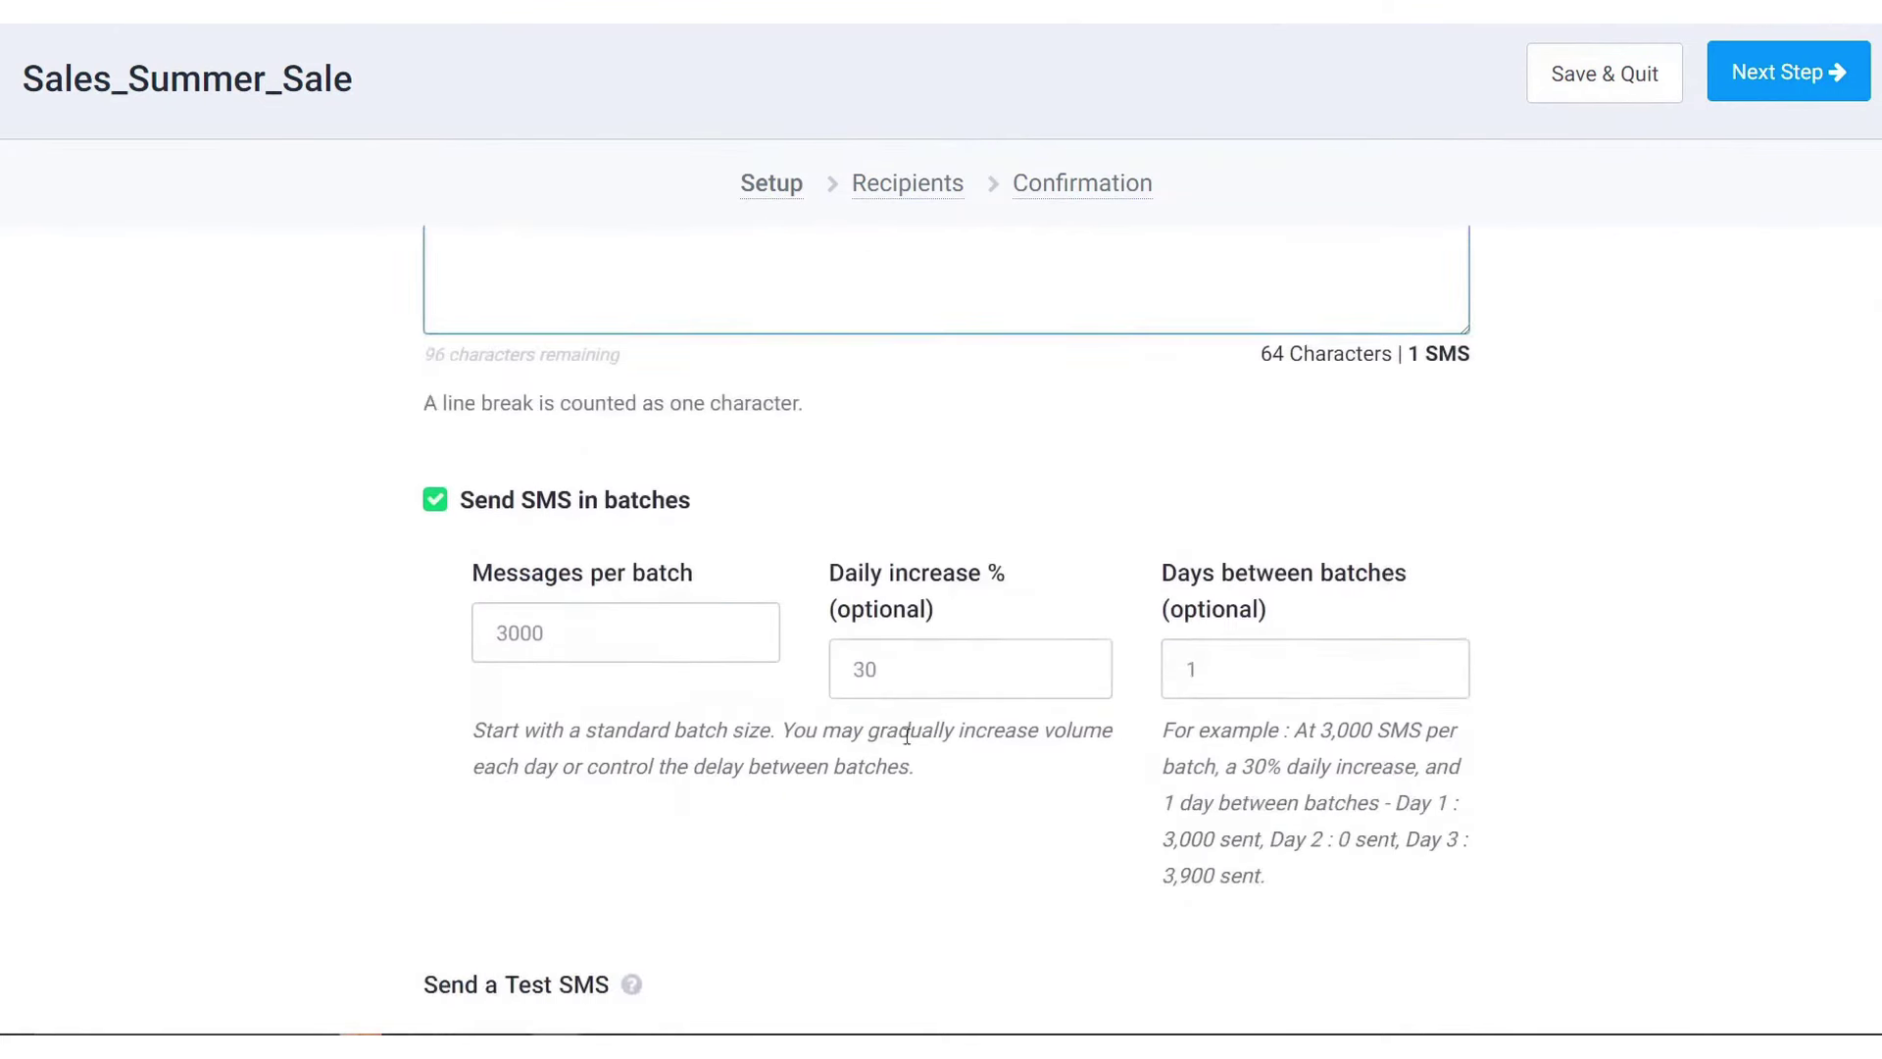
{"action": "left_click", "coordinate": [887, 661]}
{"action": "left_click", "coordinate": [560, 613]}
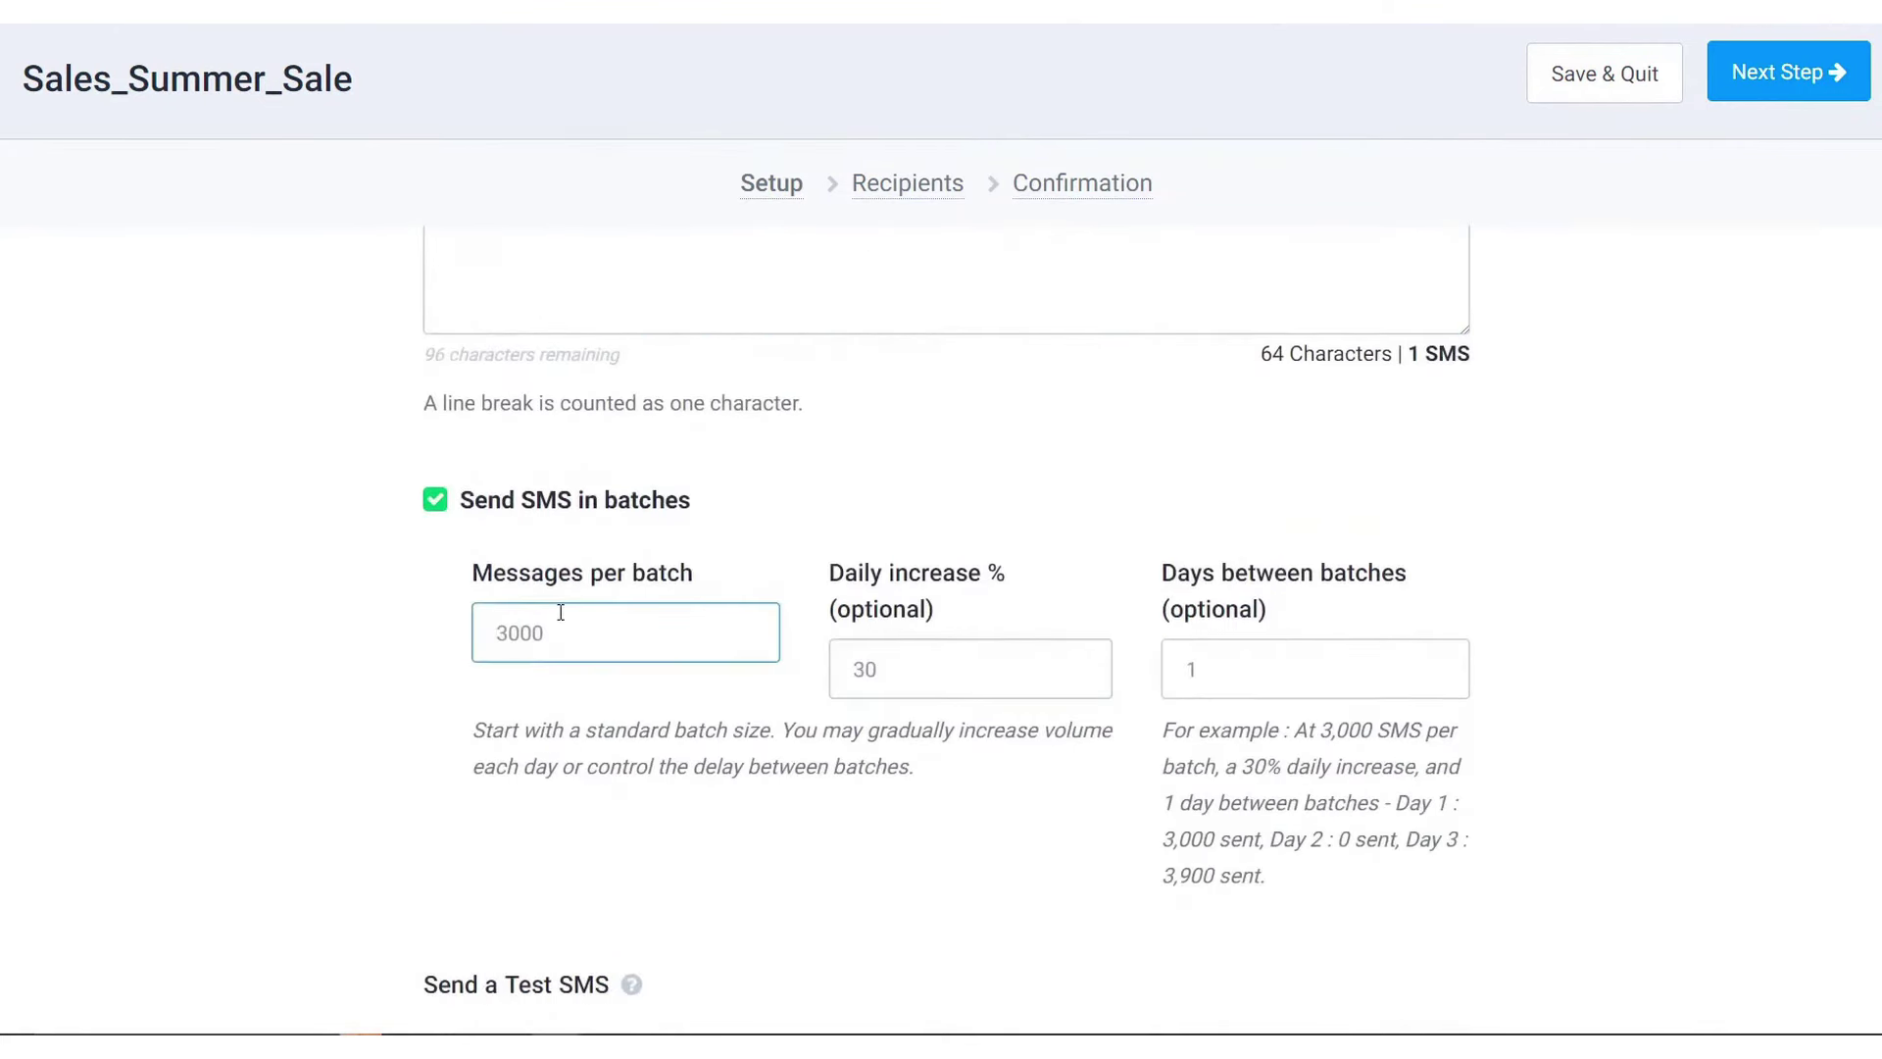
{"action": "left_click", "coordinate": [899, 654]}
{"action": "type", "text": "10"}
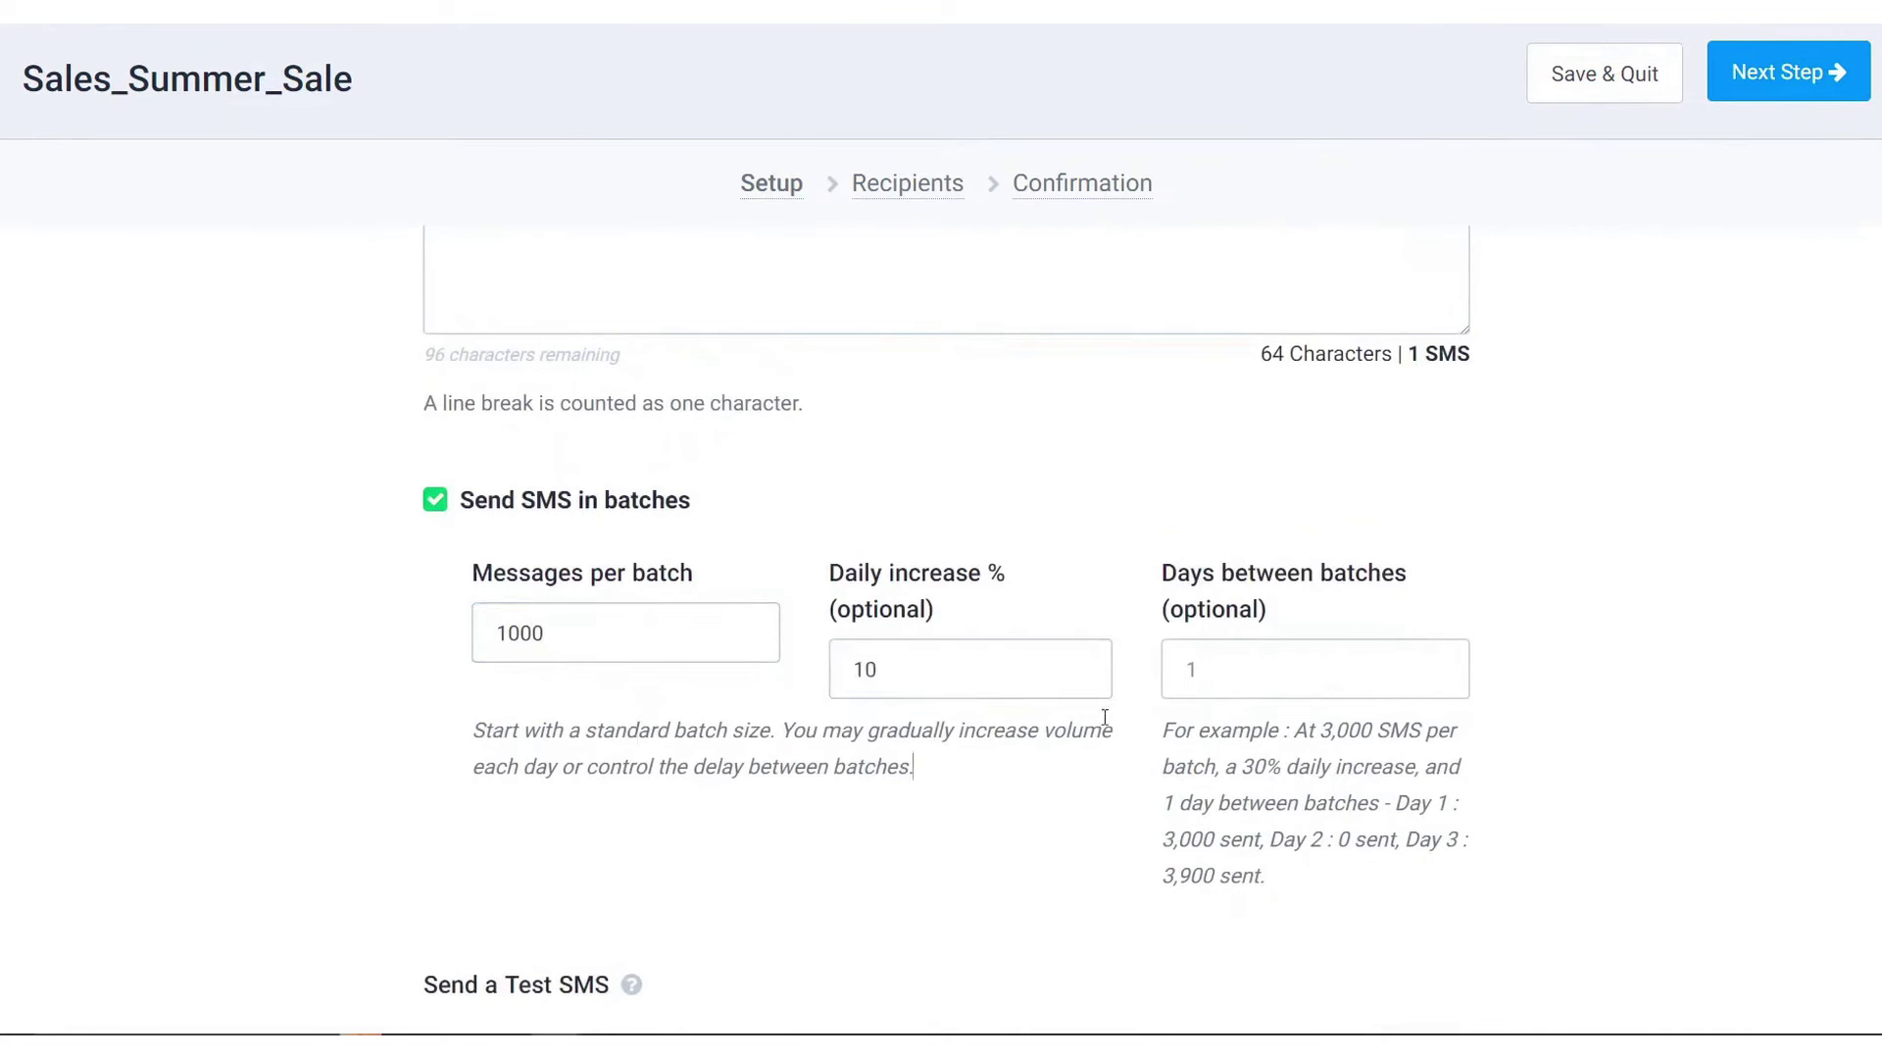
{"action": "left_click", "coordinate": [1248, 691]}
{"action": "left_click", "coordinate": [1328, 798]}
{"action": "scroll", "coordinate": [1263, 736], "scroll_direction": "down", "scroll_amount": 3}
{"action": "left_click_drag", "start_coordinate": [1294, 498], "coordinate": [1464, 521]}
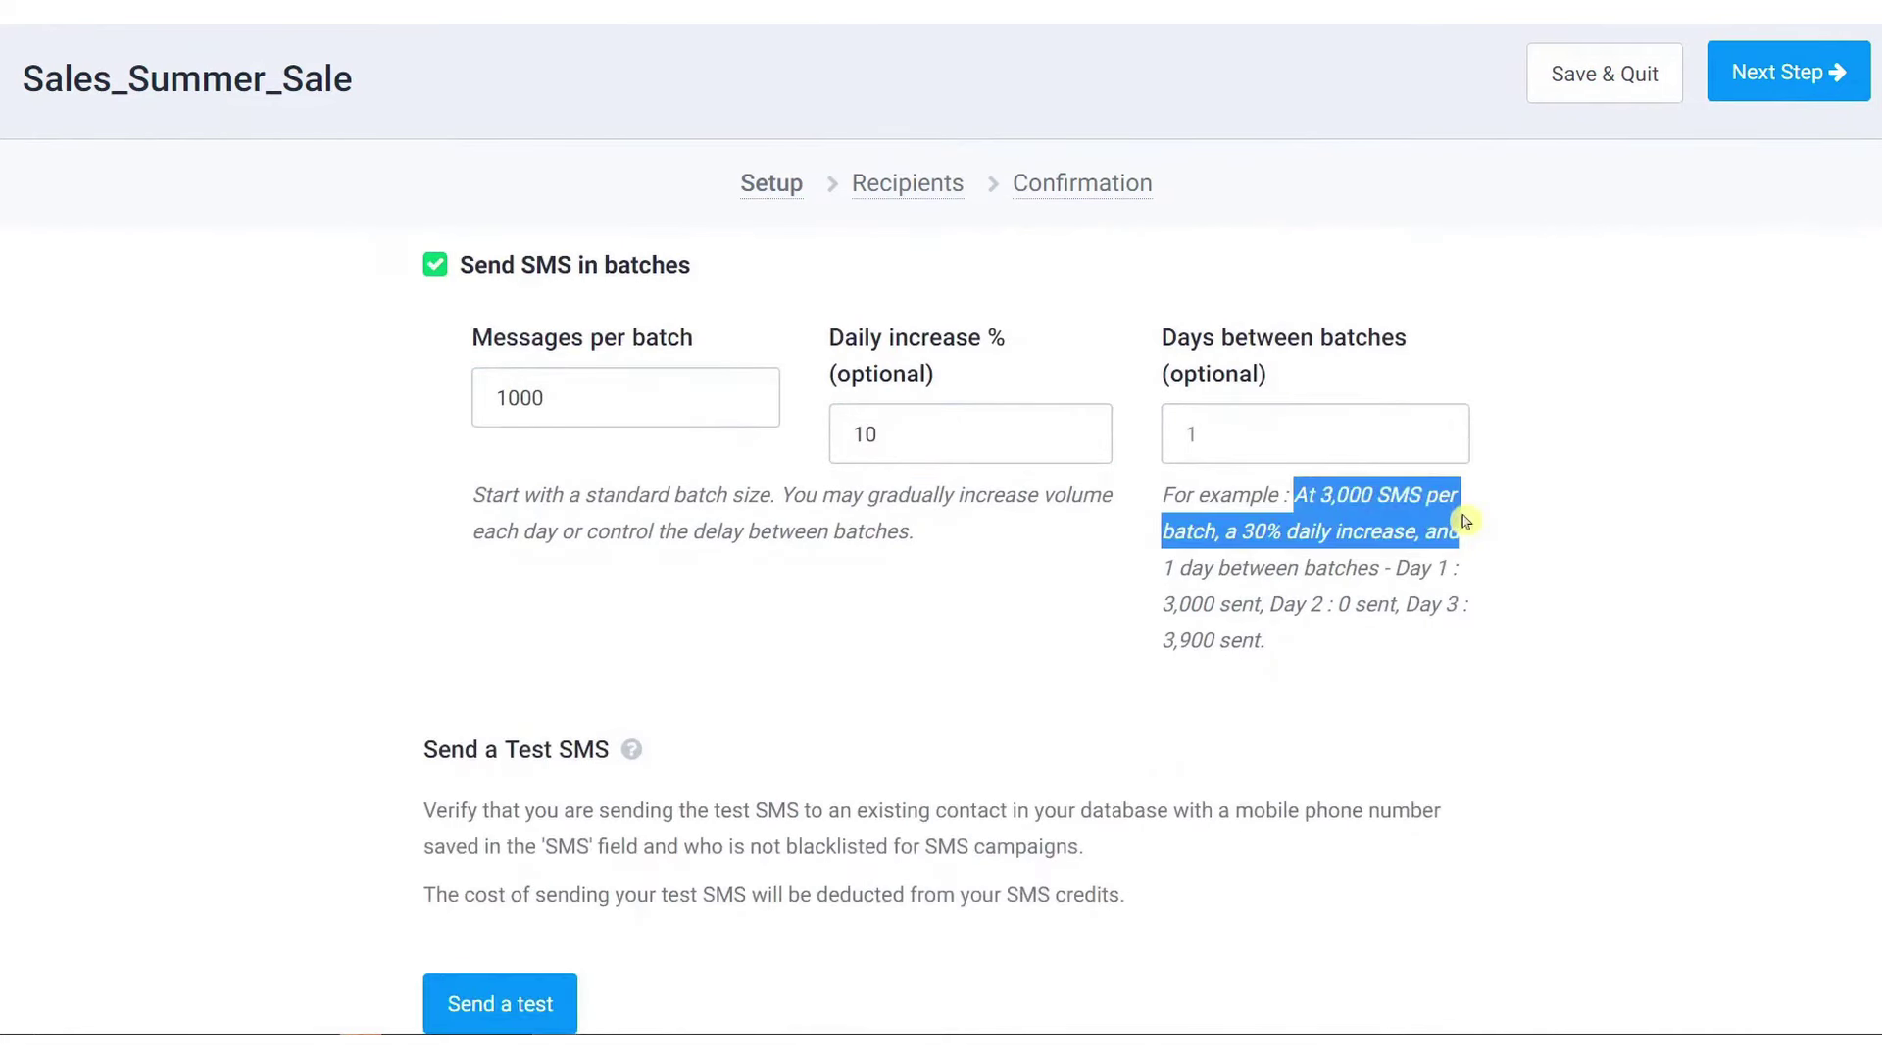
{"action": "left_click_drag", "start_coordinate": [1226, 567], "coordinate": [1373, 577]}
{"action": "left_click_drag", "start_coordinate": [1198, 639], "coordinate": [1281, 676]}
{"action": "left_click", "coordinate": [1301, 647]}
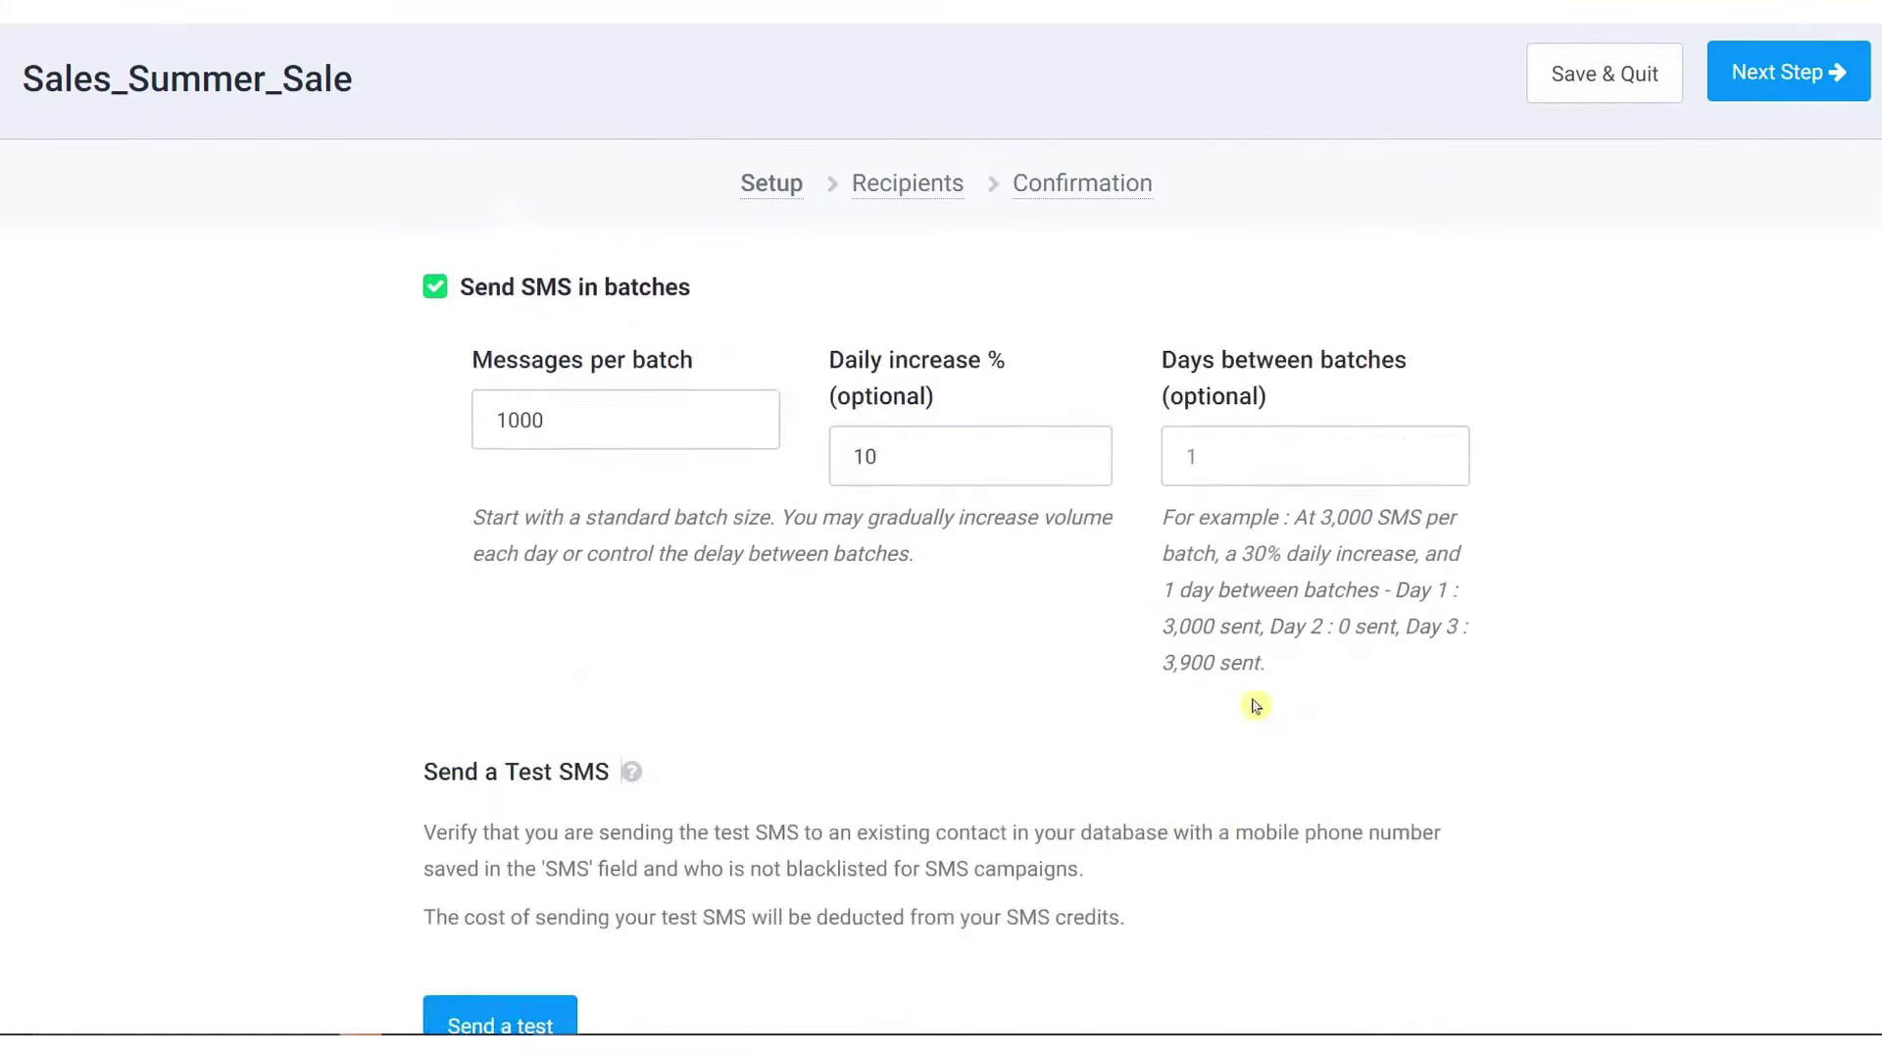
{"action": "scroll", "coordinate": [1261, 723], "scroll_direction": "up", "scroll_amount": 3}
{"action": "scroll", "coordinate": [1281, 740], "scroll_direction": "up", "scroll_amount": 2}
{"action": "scroll", "coordinate": [661, 618], "scroll_direction": "down", "scroll_amount": 2}
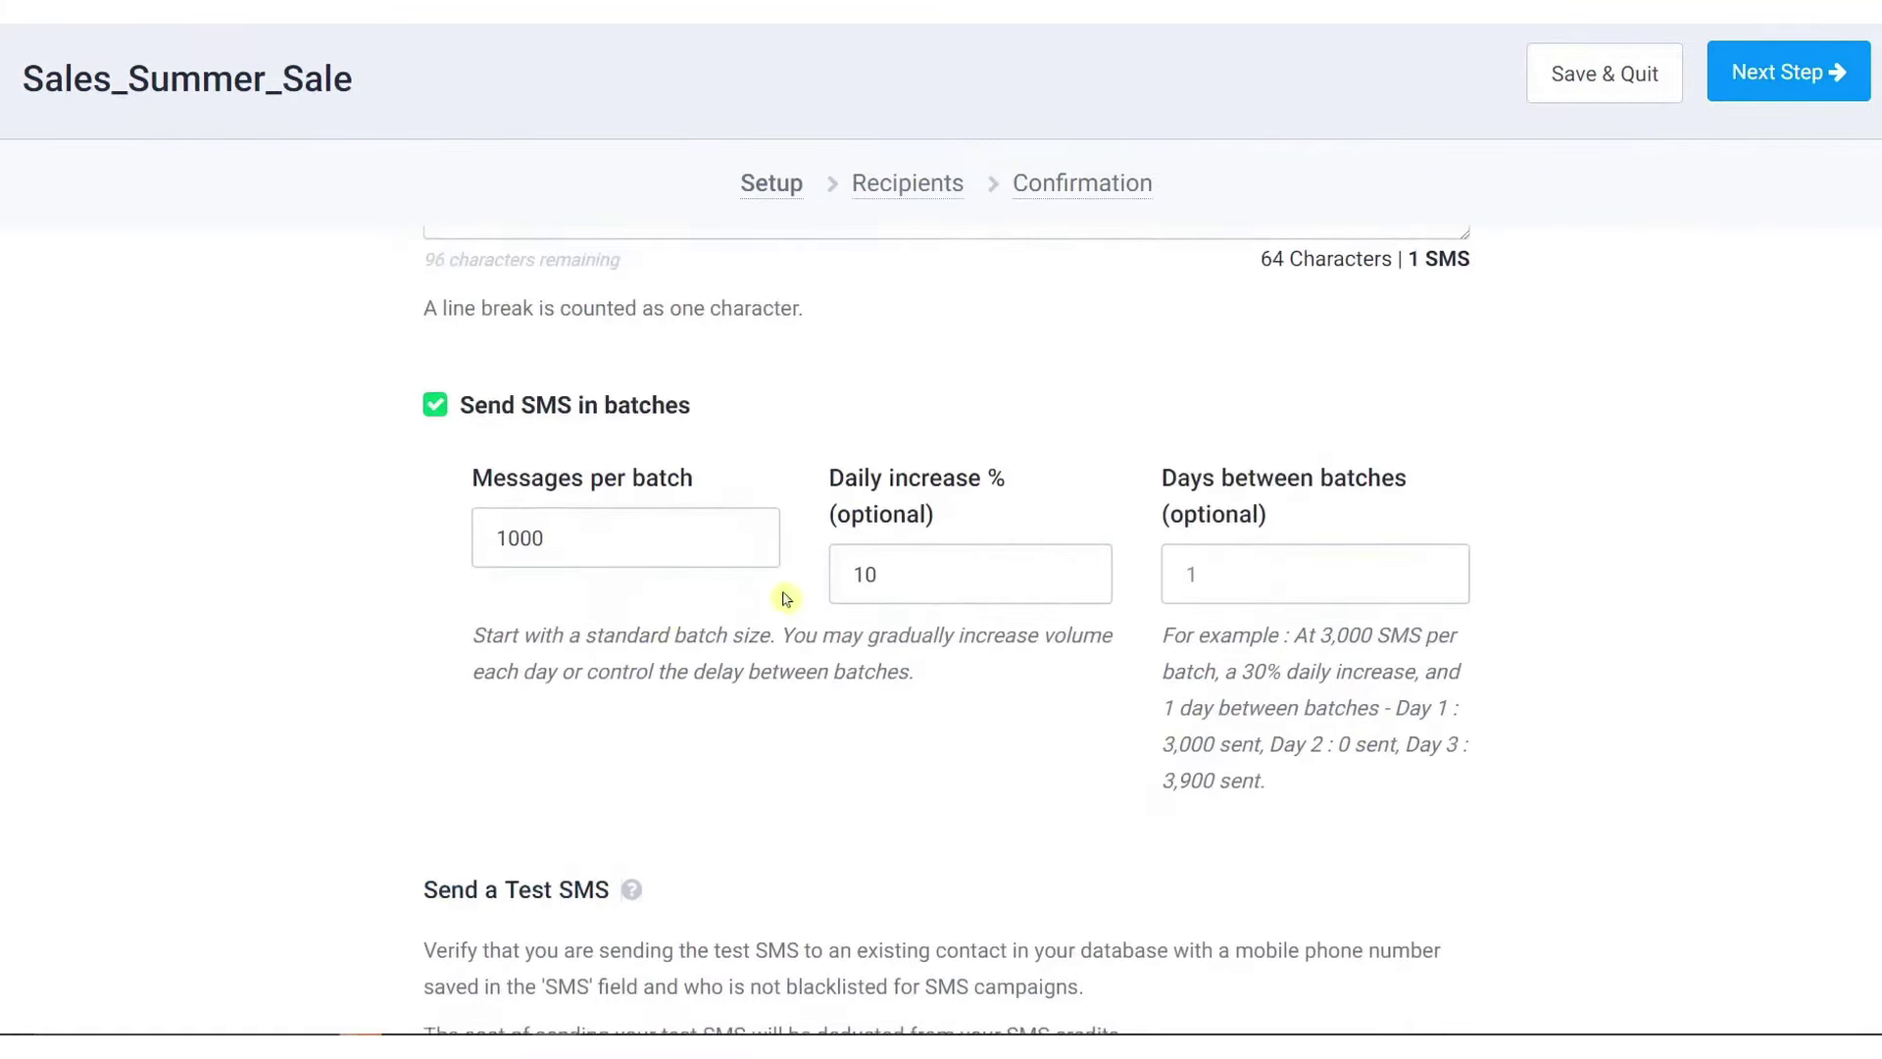
{"action": "scroll", "coordinate": [786, 597], "scroll_direction": "down", "scroll_amount": 3}
Dismiss the Send a test window and continue to the recipients step.
{"action": "left_click", "coordinate": [525, 680]}
{"action": "left_click", "coordinate": [706, 406]}
{"action": "type", "text": "+421"}
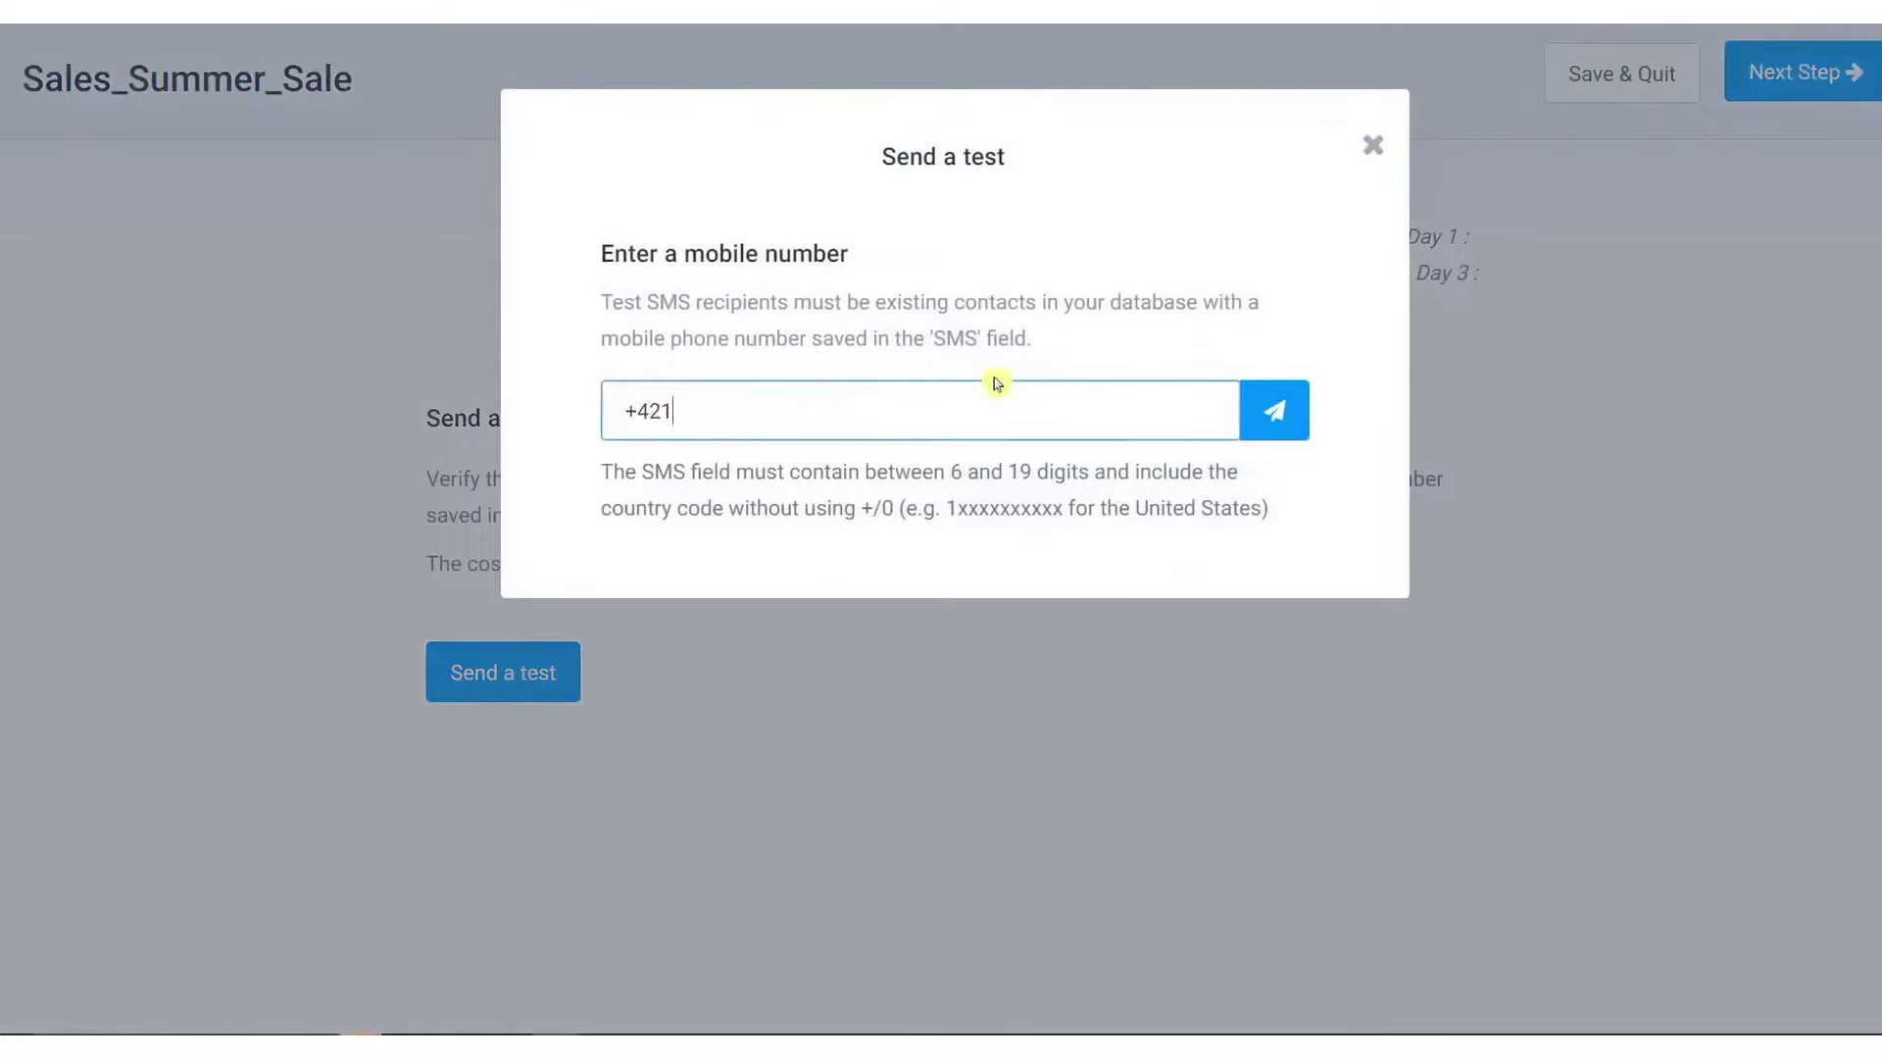
{"action": "key", "text": "Escape"}
{"action": "scroll", "coordinate": [957, 673], "scroll_direction": "up", "scroll_amount": 2}
{"action": "scroll", "coordinate": [1759, 177], "scroll_direction": "up", "scroll_amount": 2}
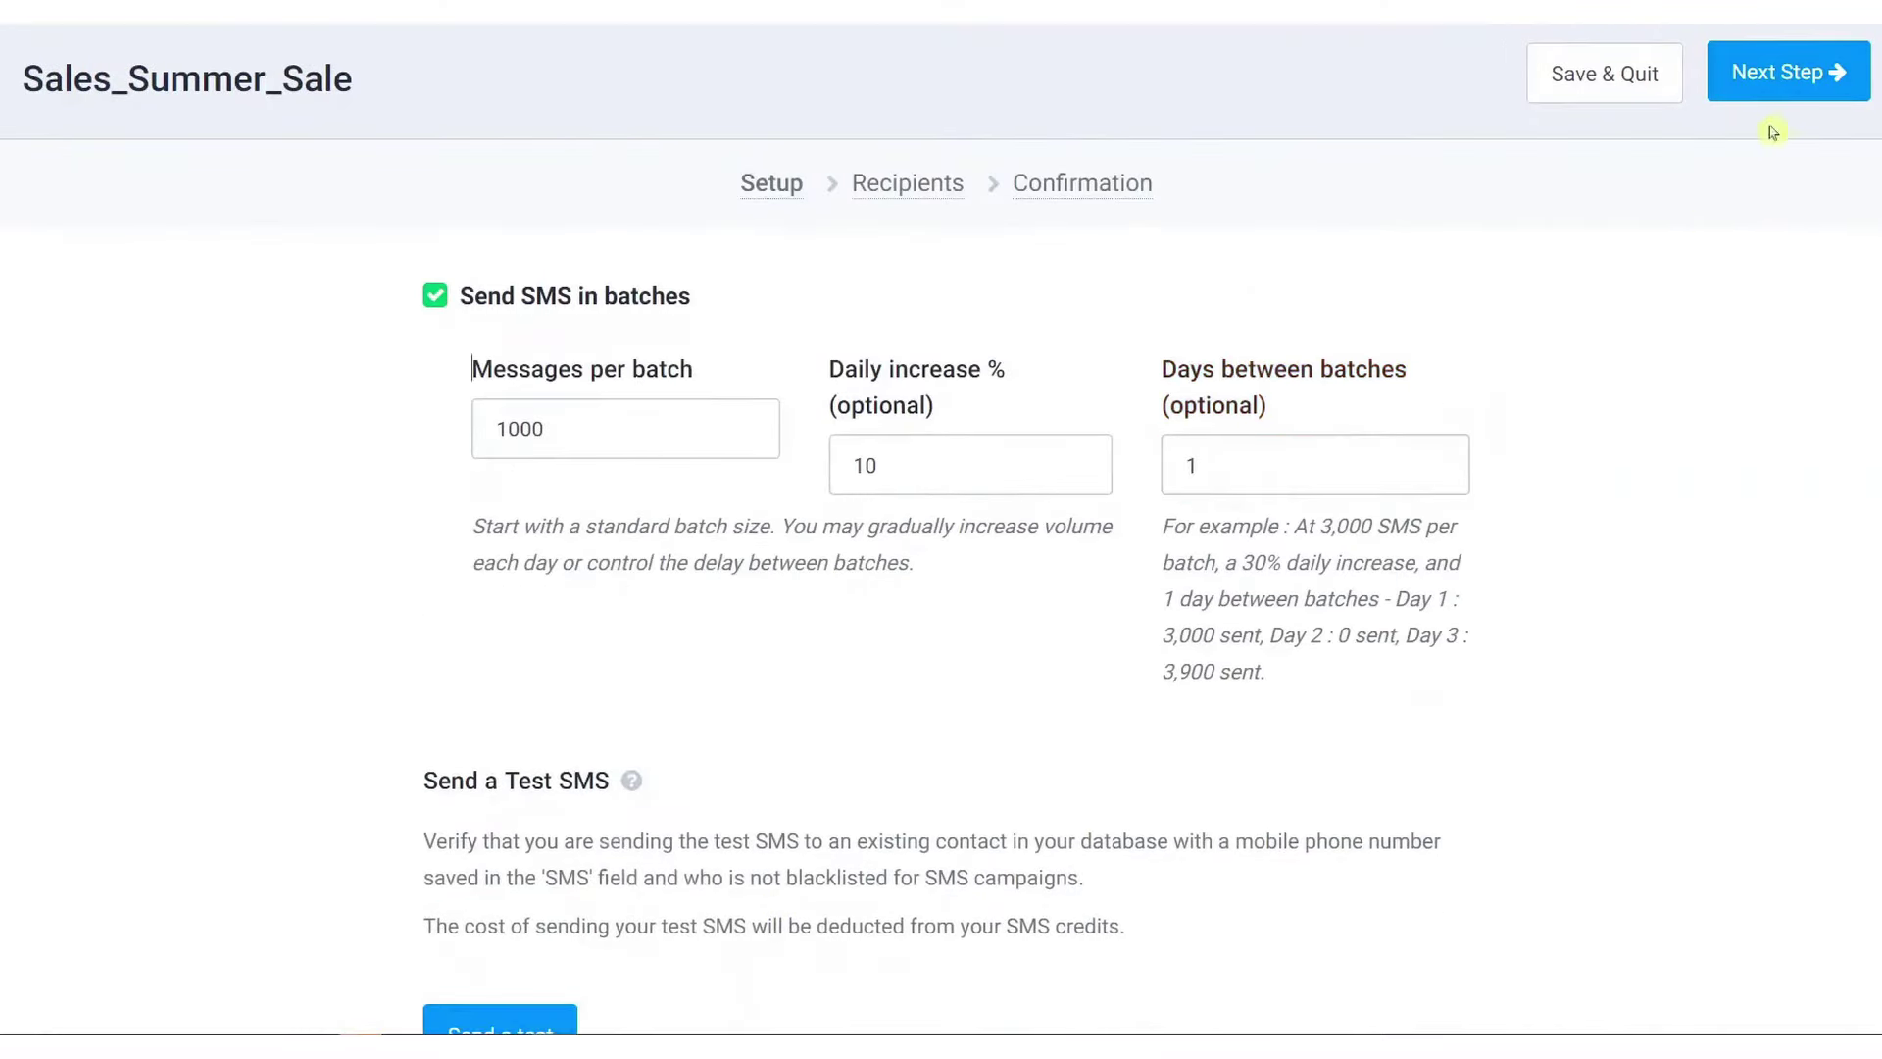
{"action": "left_click", "coordinate": [1780, 80]}
Select Your first list, exclude unengaged contacts, and apply filters to the list.
{"action": "left_click", "coordinate": [455, 652]}
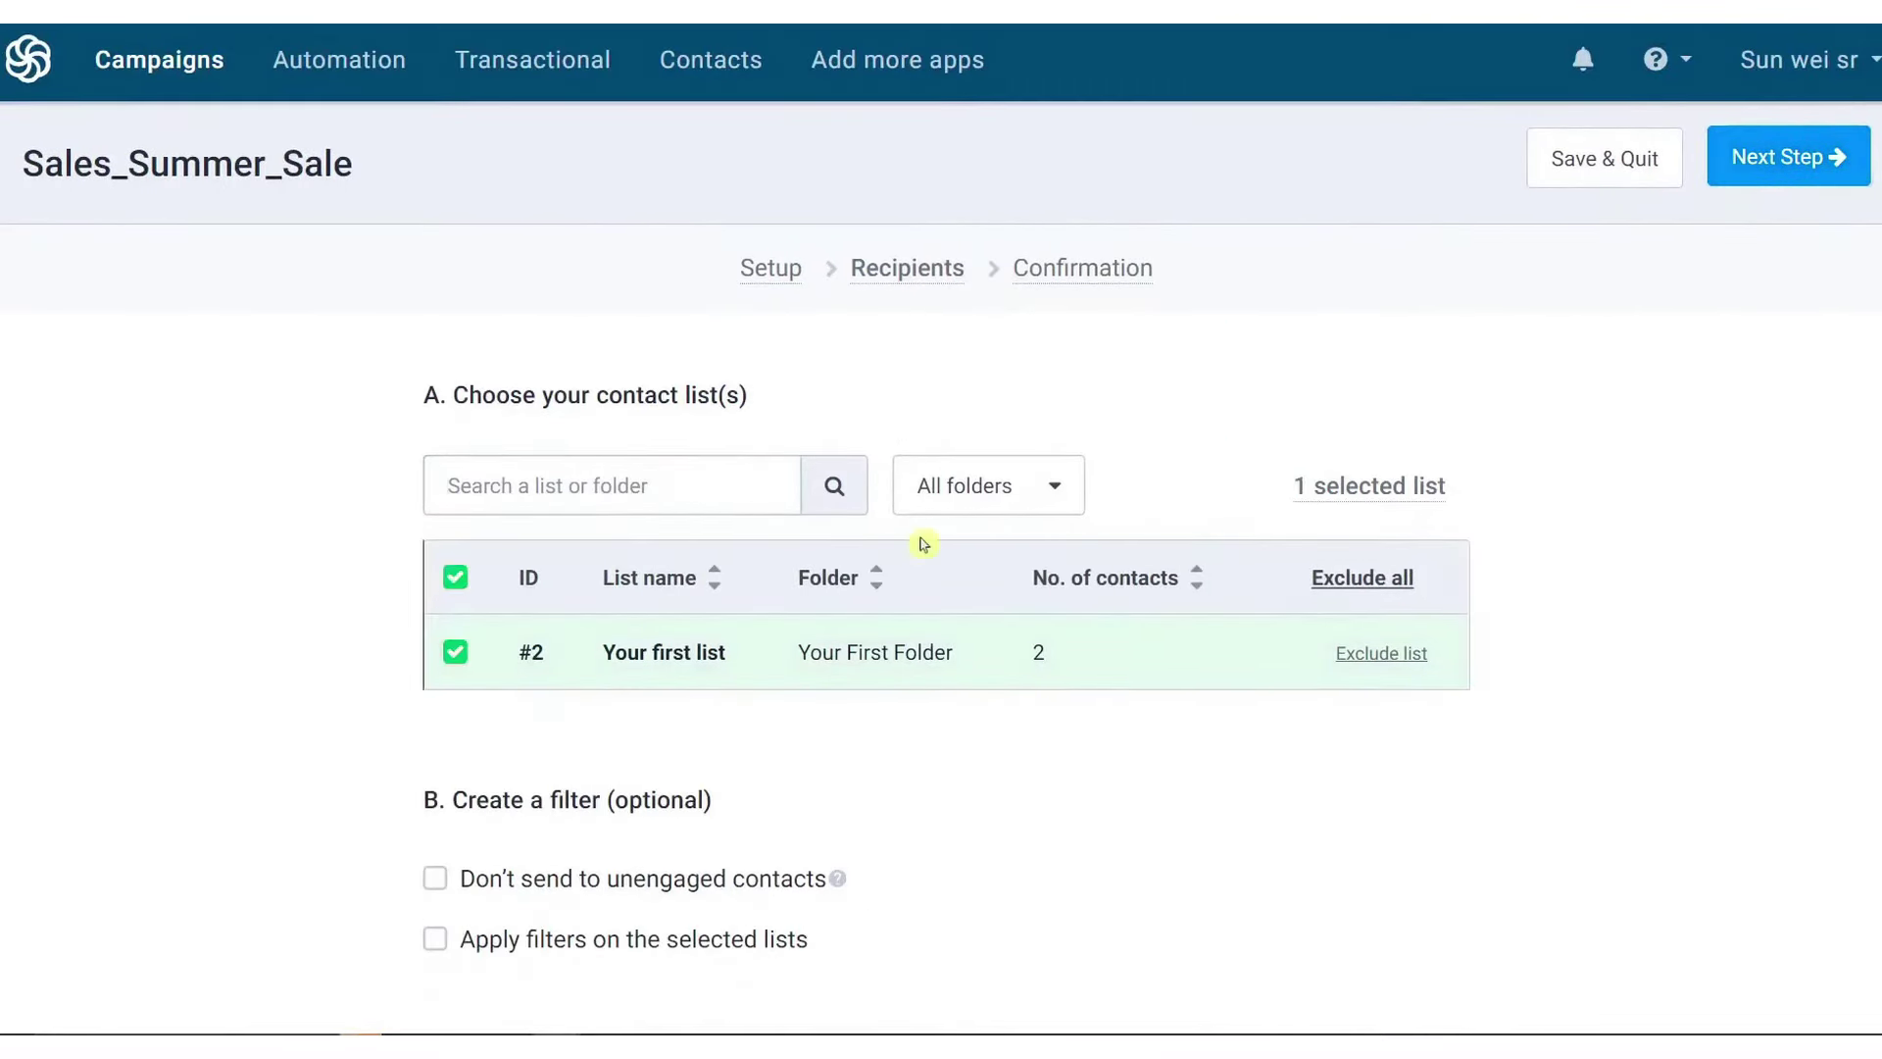
{"action": "scroll", "coordinate": [923, 545], "scroll_direction": "down", "scroll_amount": 2}
{"action": "left_click", "coordinate": [436, 584]}
{"action": "mouse_move", "coordinate": [836, 877]}
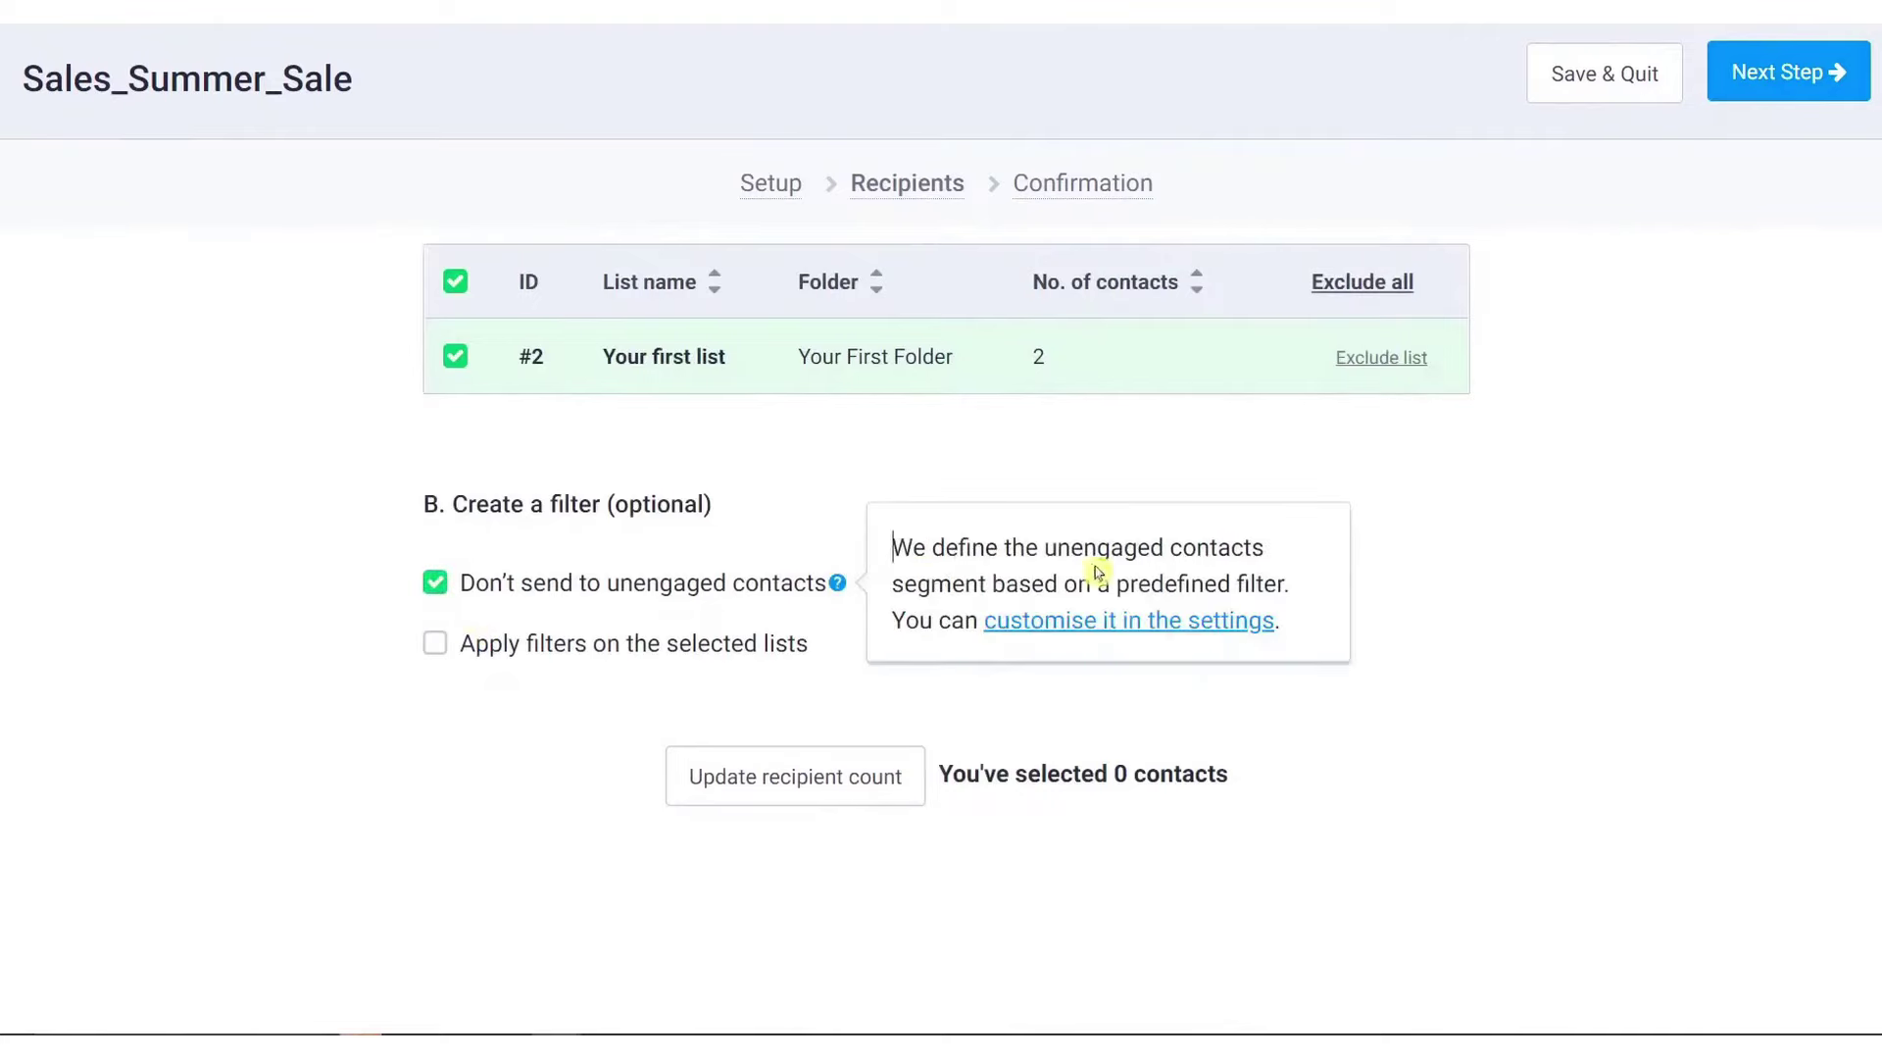
{"action": "left_click", "coordinate": [1092, 621]}
{"action": "scroll", "coordinate": [747, 543], "scroll_direction": "down", "scroll_amount": 3}
{"action": "scroll", "coordinate": [890, 541], "scroll_direction": "up", "scroll_amount": 1}
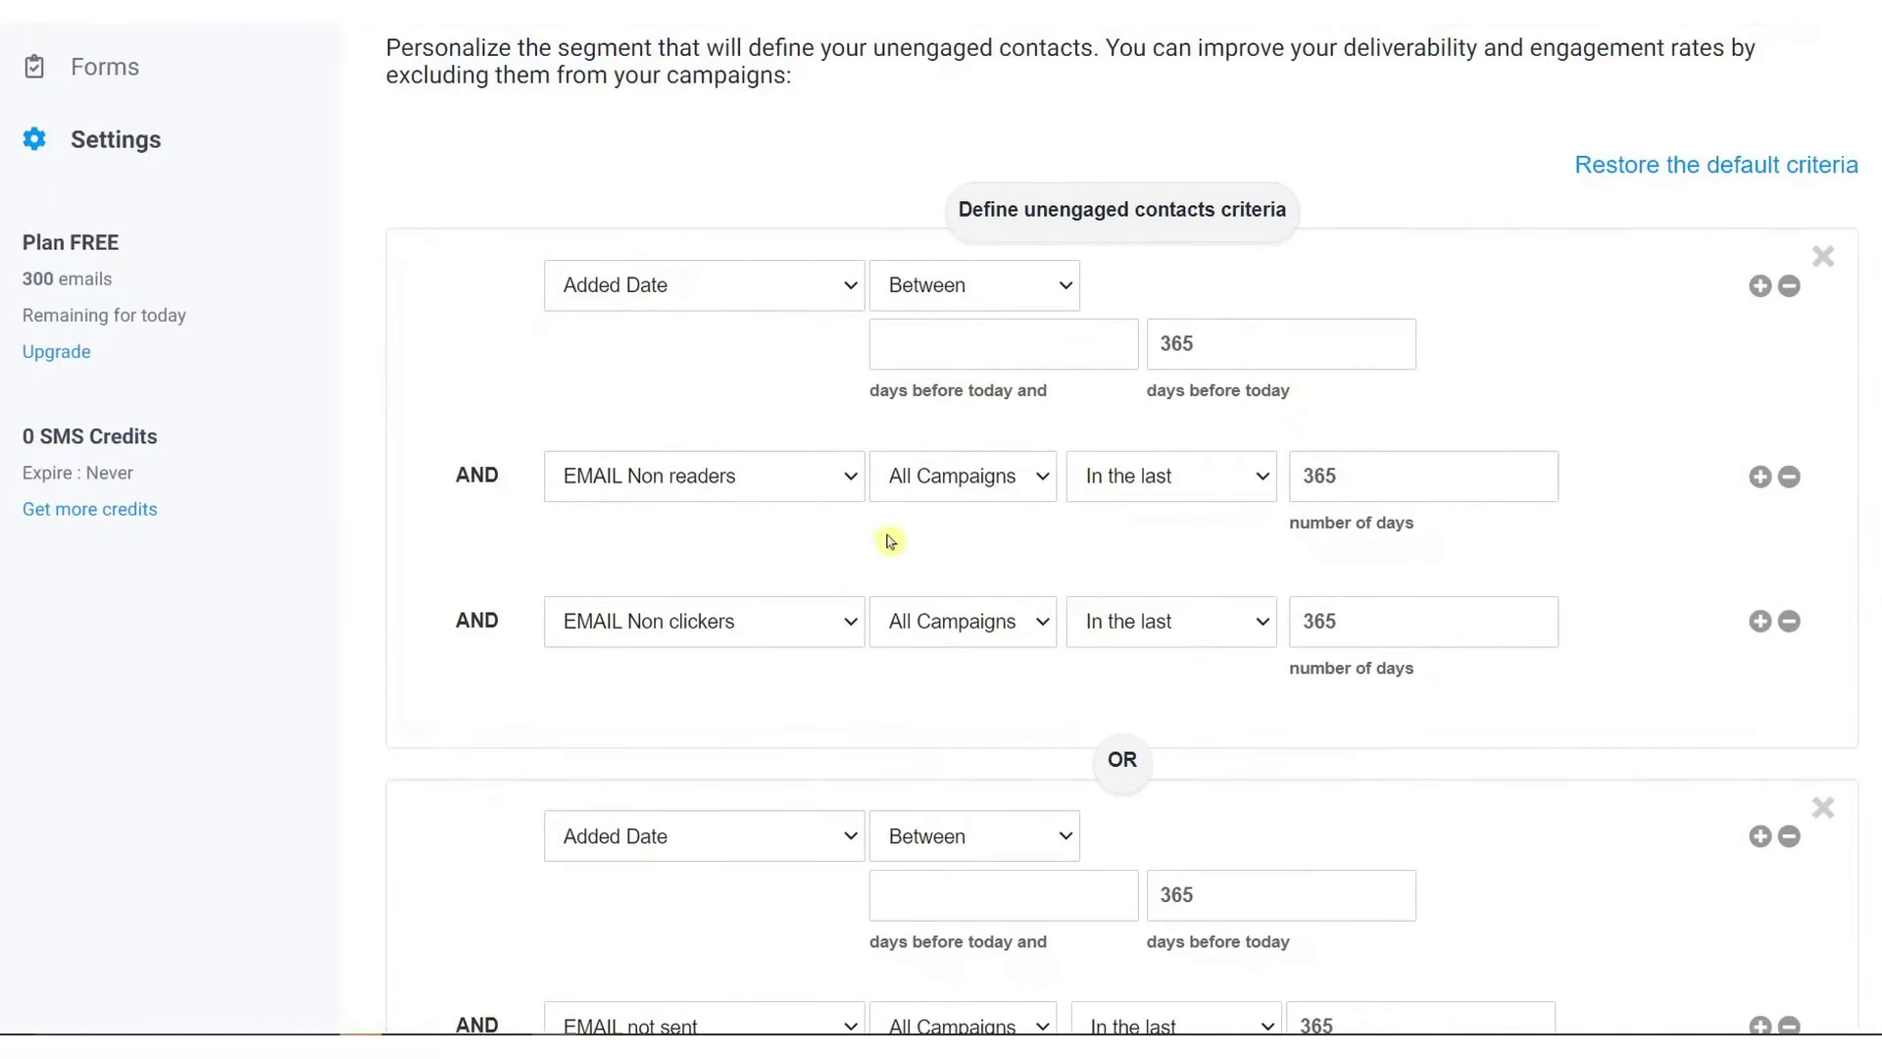
{"action": "scroll", "coordinate": [882, 625], "scroll_direction": "down", "scroll_amount": 1}
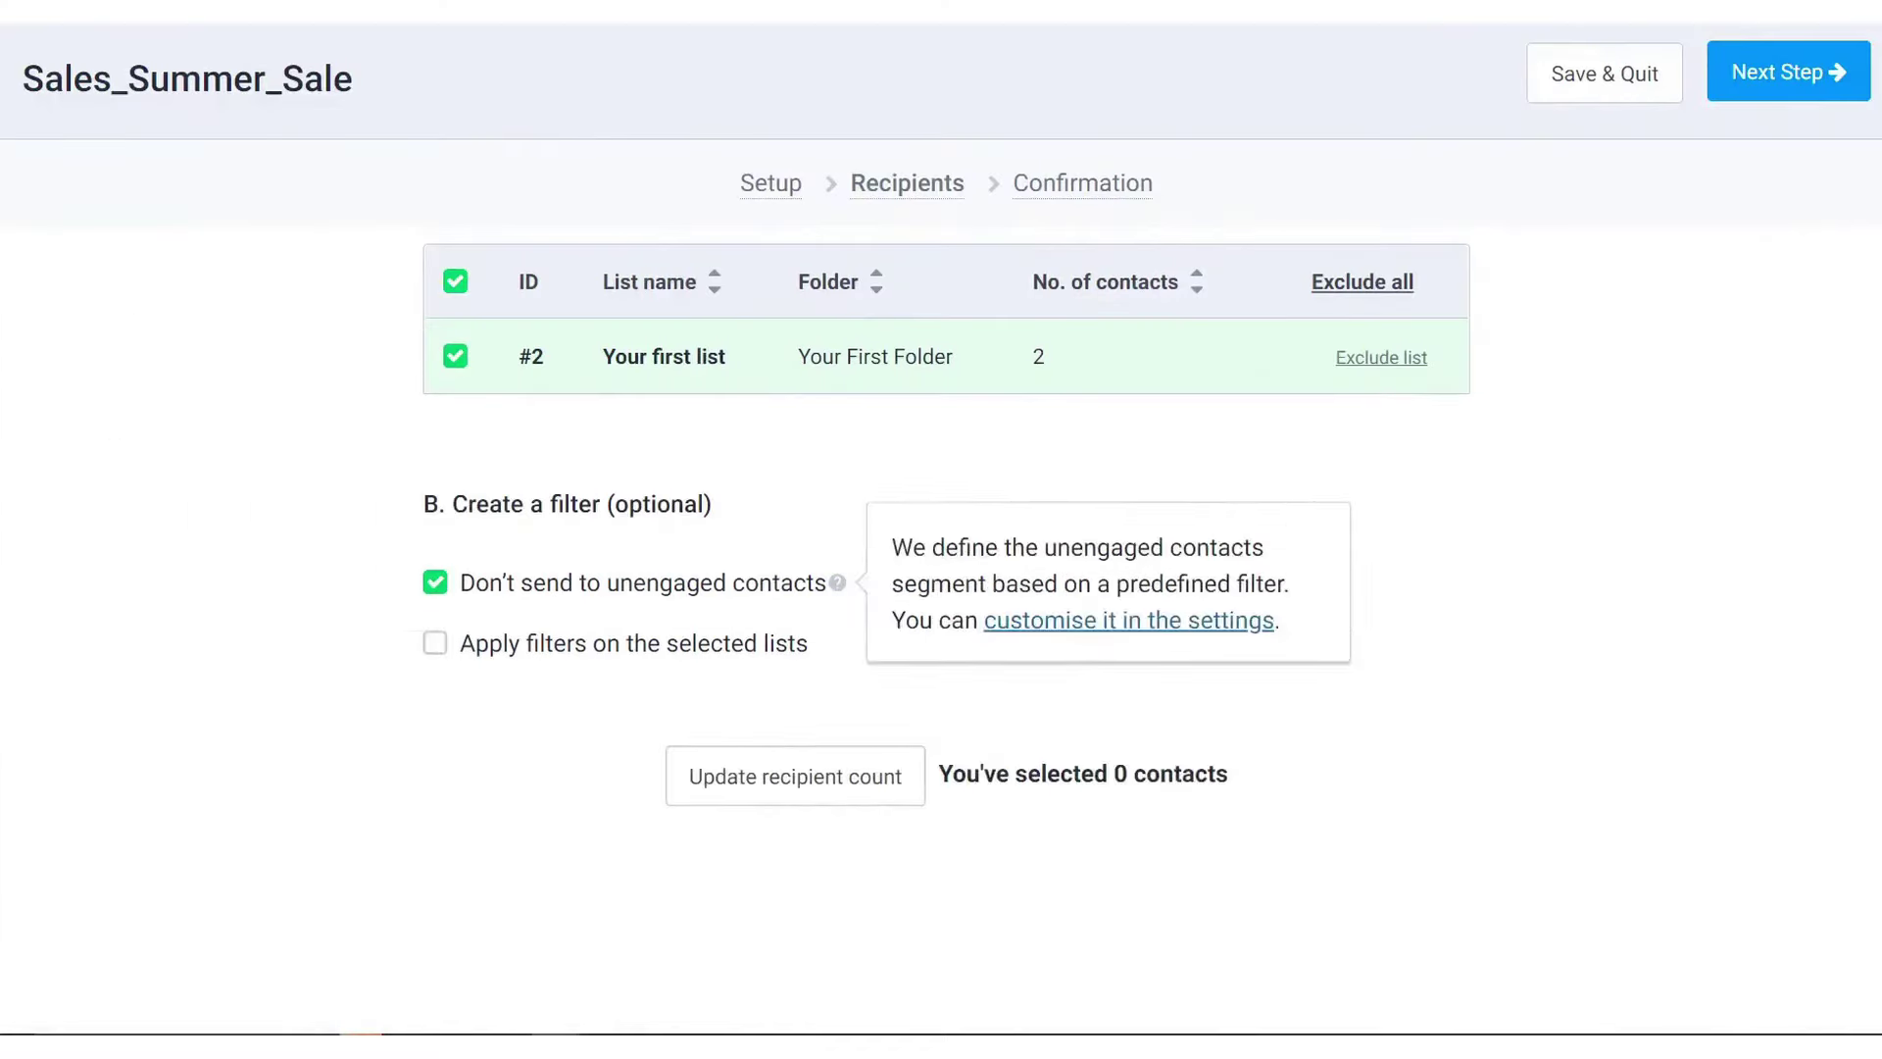
{"action": "left_click", "coordinate": [435, 642]}
{"action": "scroll", "coordinate": [451, 685], "scroll_direction": "down", "scroll_amount": 2}
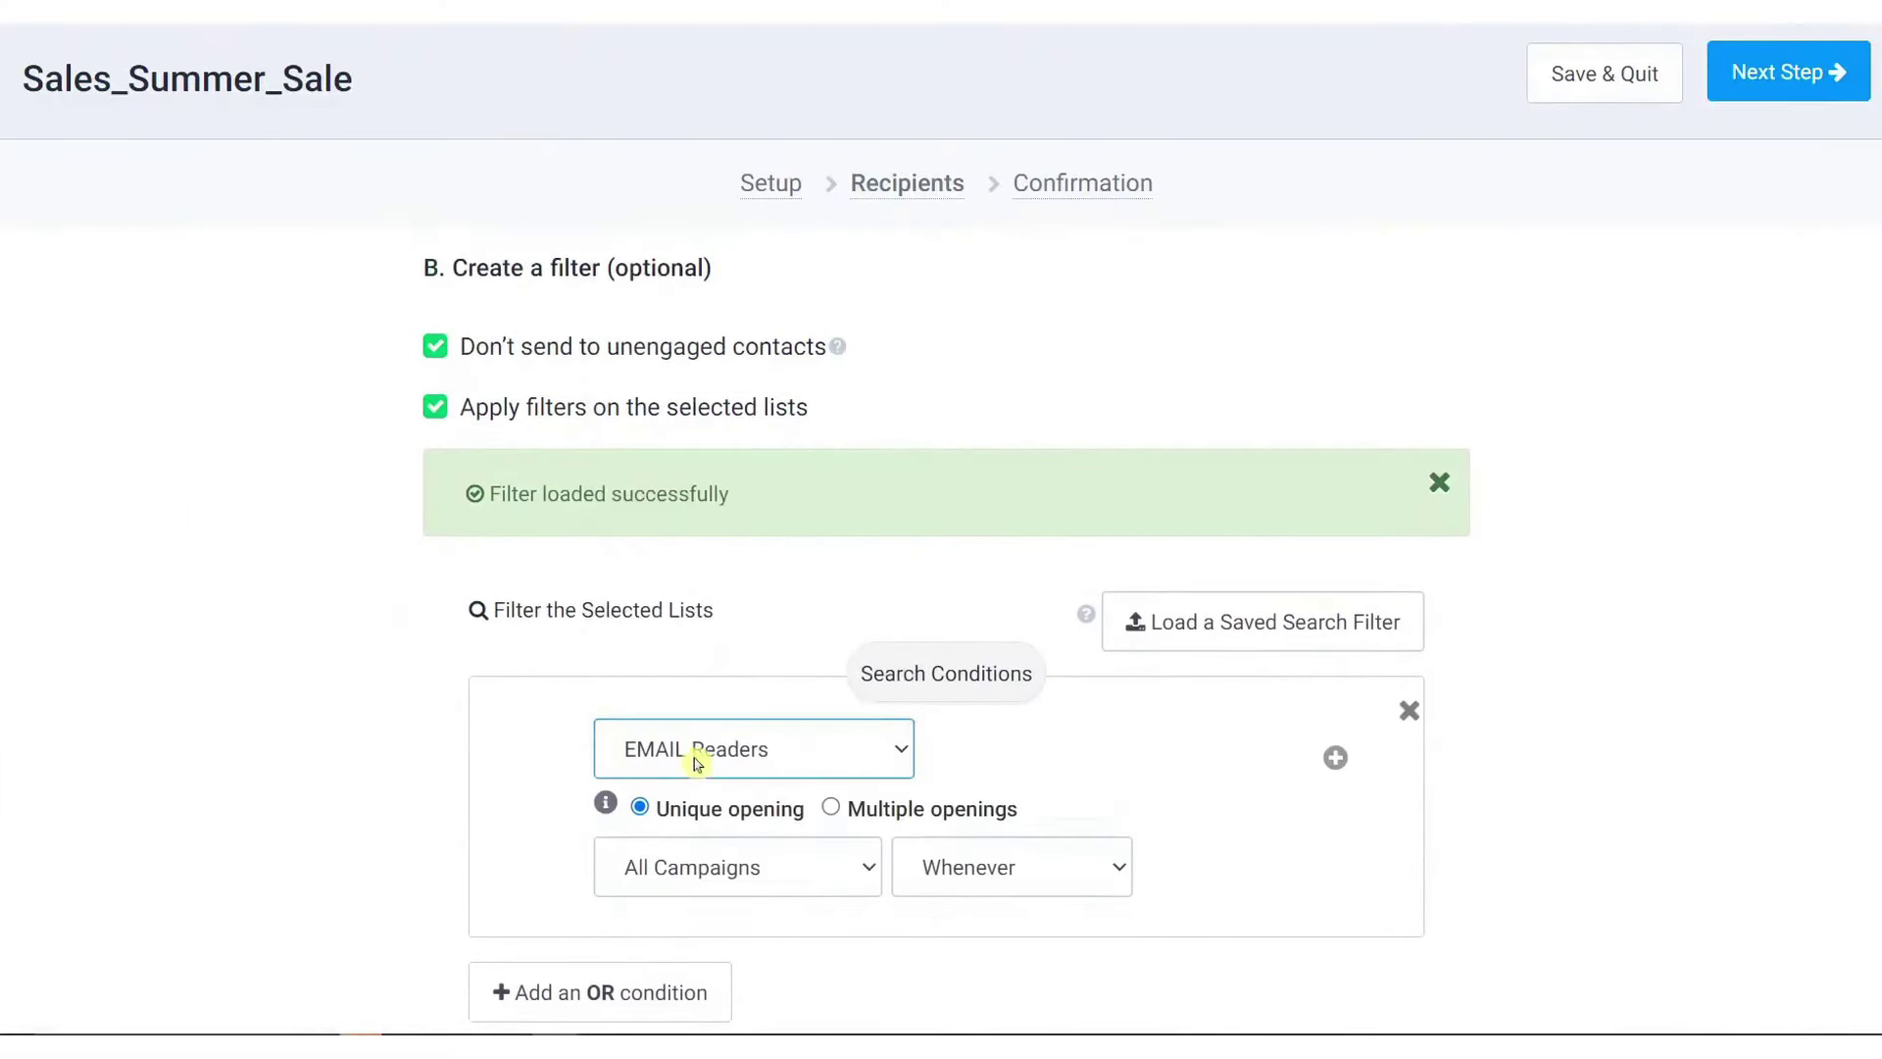
Try the EMAIL Readers condition, delete it, refresh the recipient count, and open Contacts.
{"action": "left_click", "coordinate": [685, 866]}
{"action": "scroll", "coordinate": [640, 832], "scroll_direction": "down", "scroll_amount": 2}
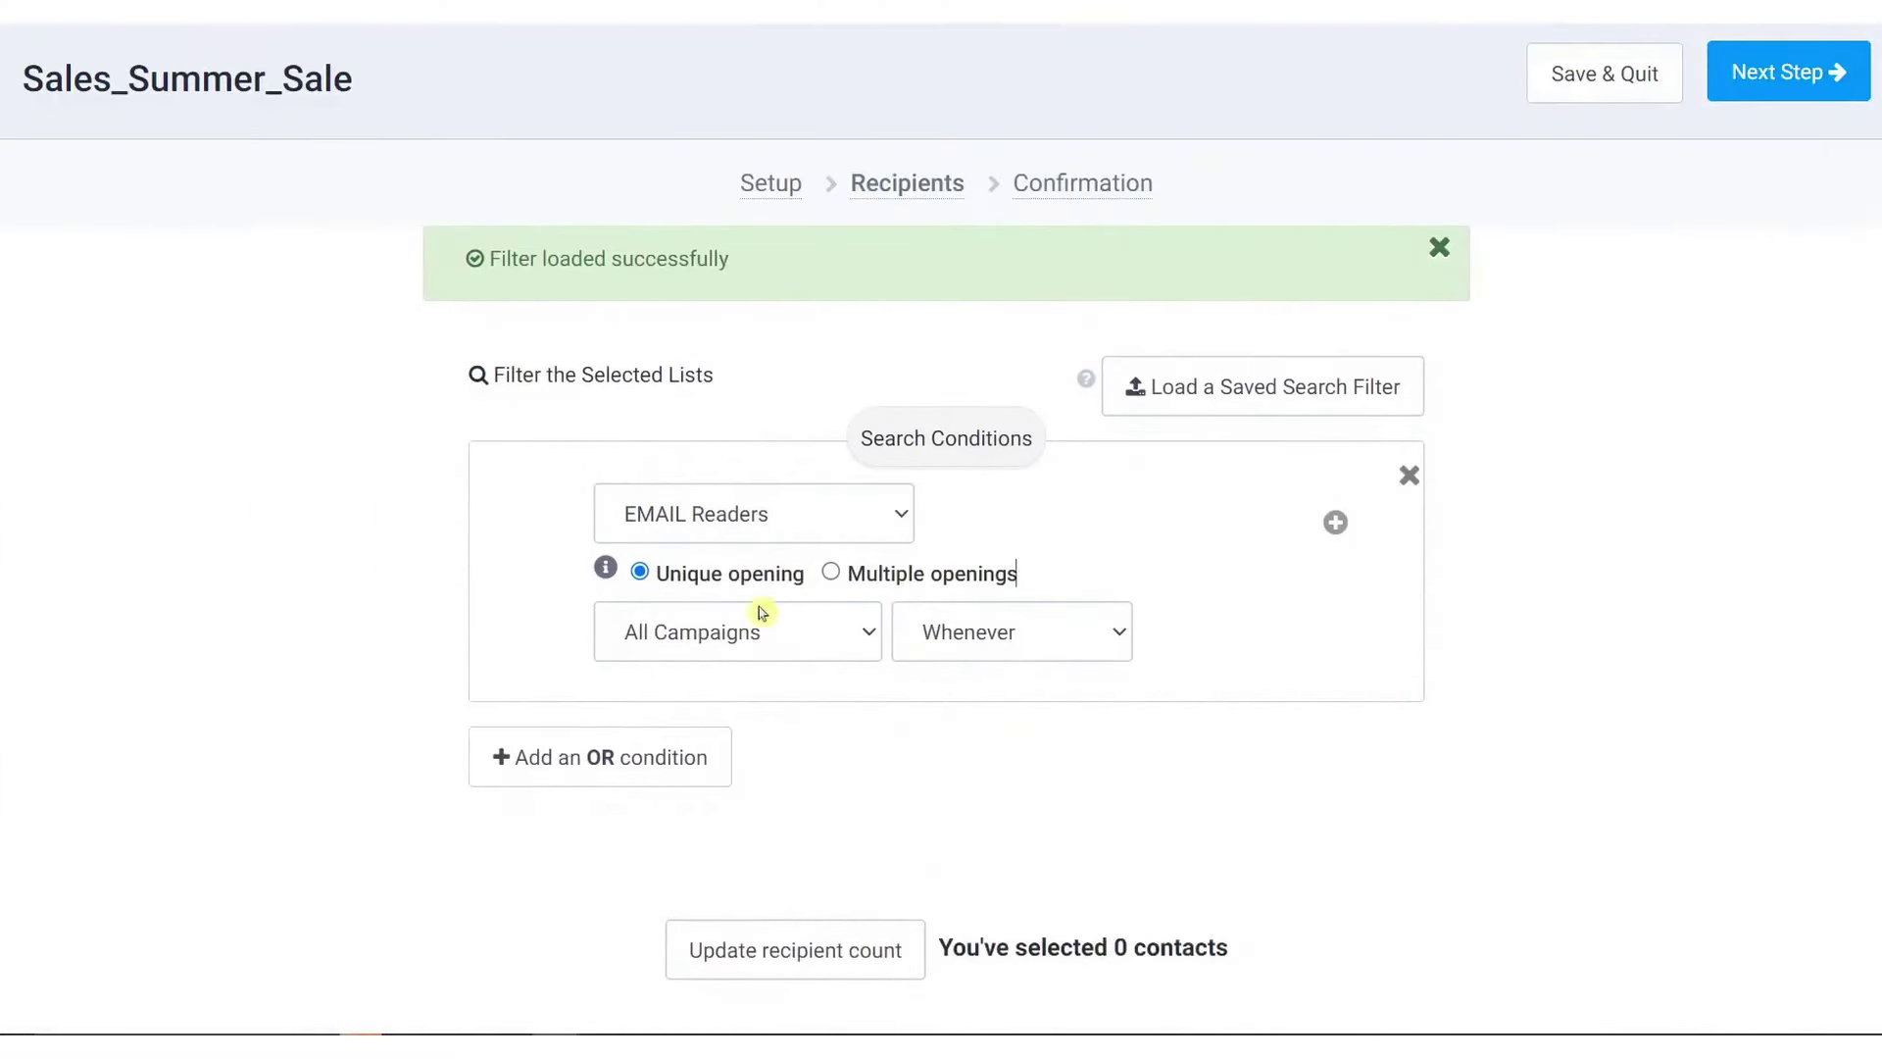
{"action": "left_click", "coordinate": [1012, 632]}
{"action": "key", "text": "Escape"}
{"action": "left_click", "coordinate": [761, 521]}
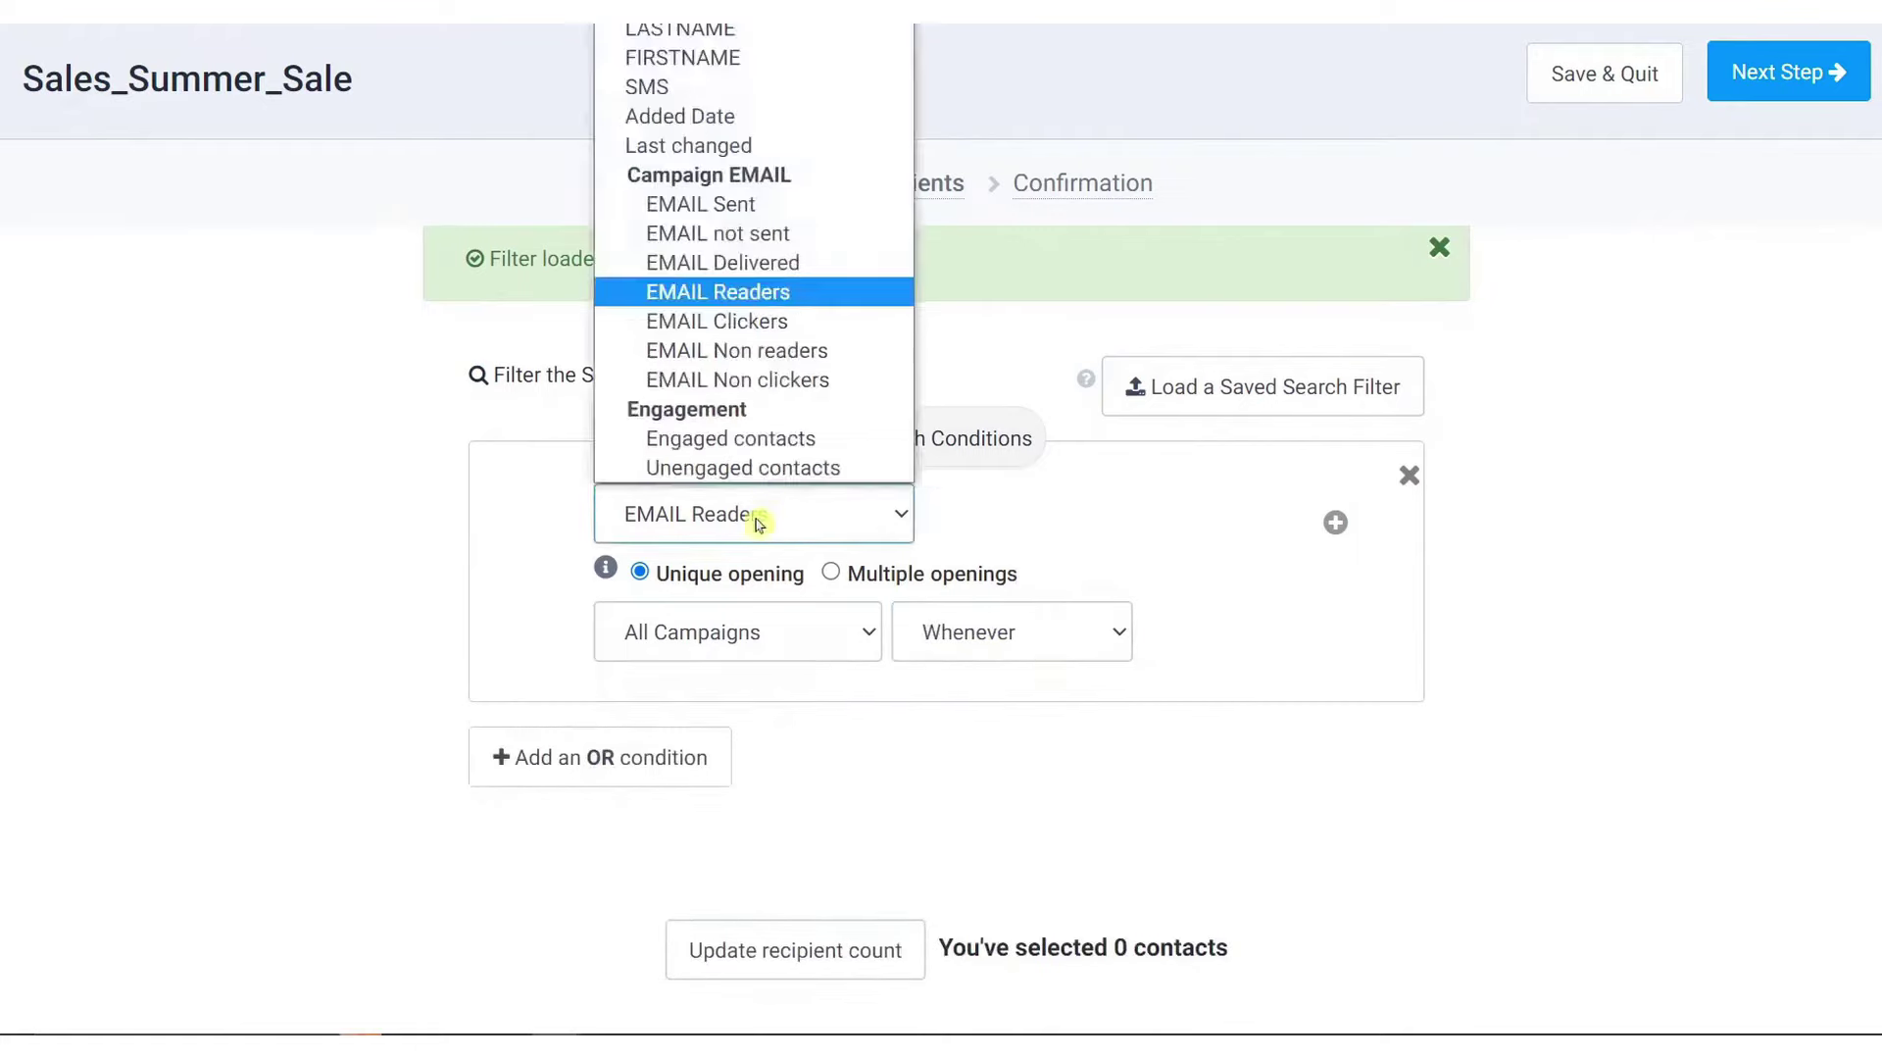
{"action": "left_click", "coordinate": [714, 632]}
{"action": "left_click", "coordinate": [715, 799]}
{"action": "left_click", "coordinate": [821, 569]}
{"action": "left_click", "coordinate": [747, 639]}
{"action": "left_click", "coordinate": [932, 629]}
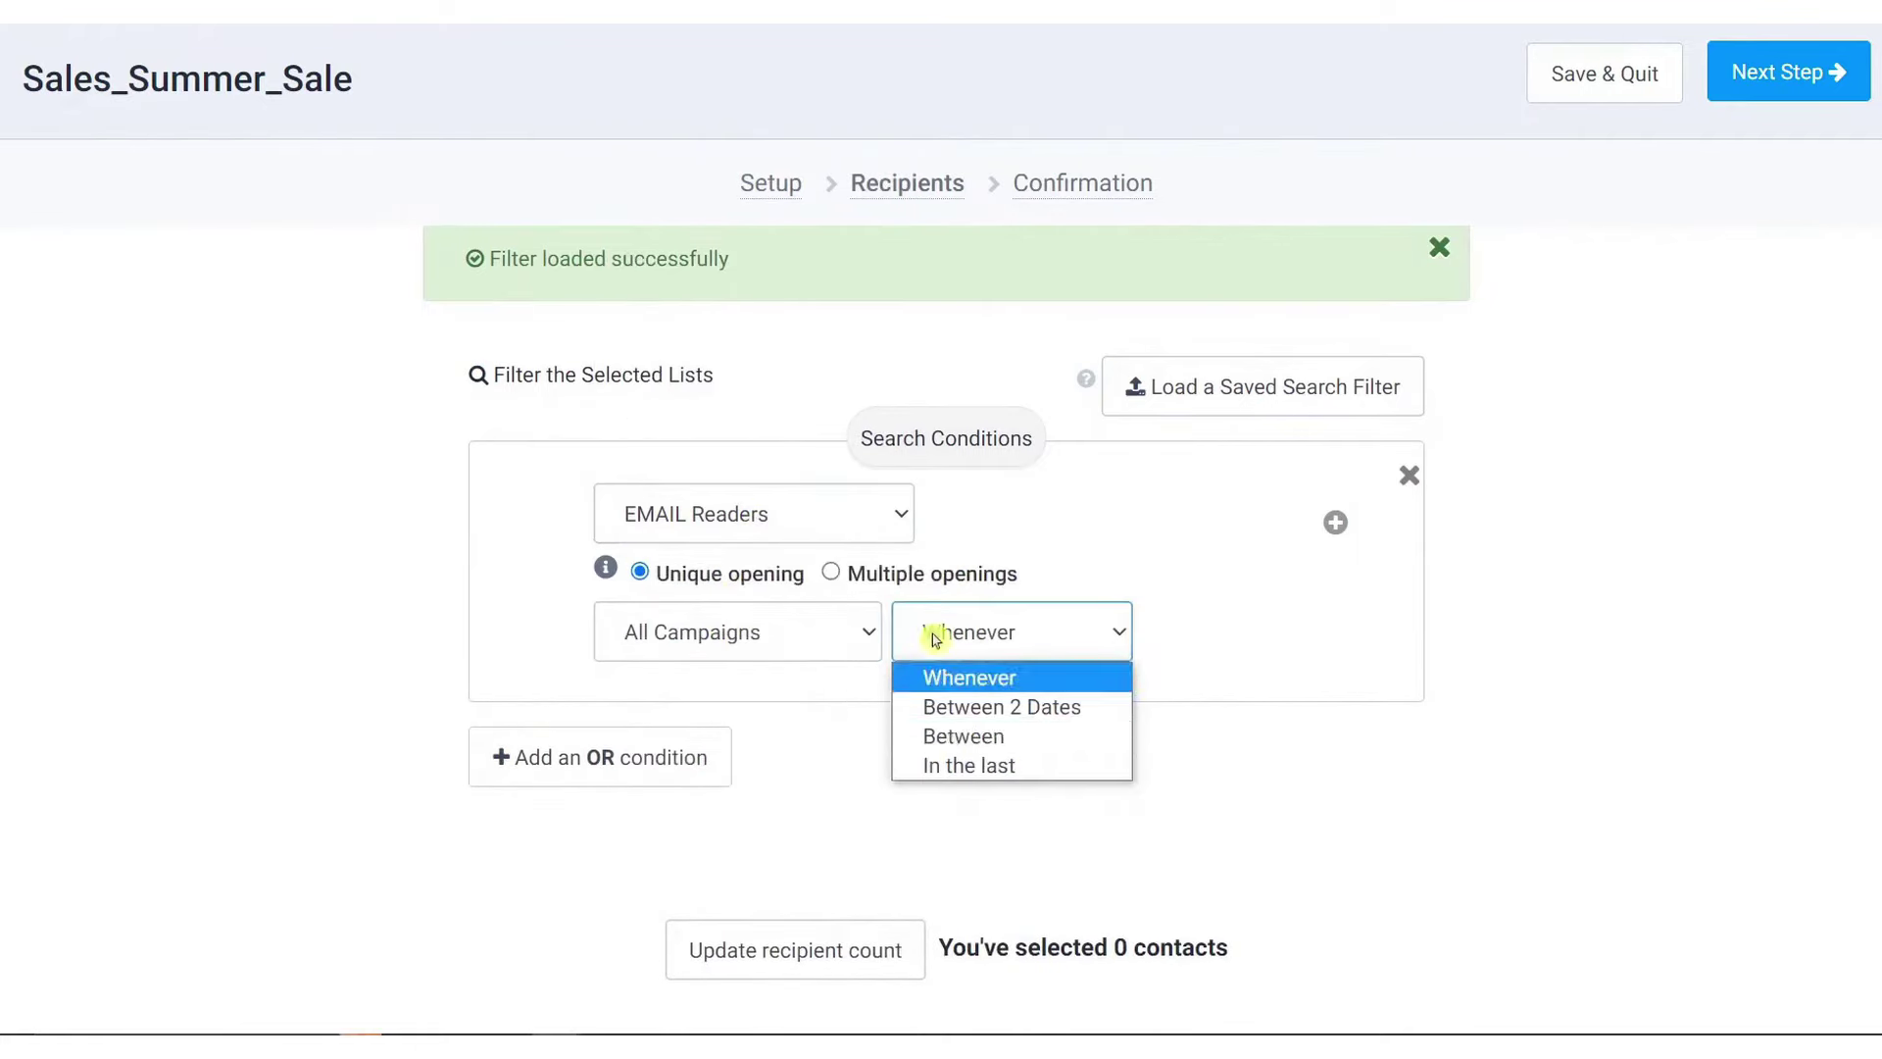
{"action": "left_click", "coordinate": [941, 763]}
{"action": "left_click", "coordinate": [831, 534]}
{"action": "left_click", "coordinate": [1409, 475]}
{"action": "scroll", "coordinate": [659, 723], "scroll_direction": "up", "scroll_amount": 3}
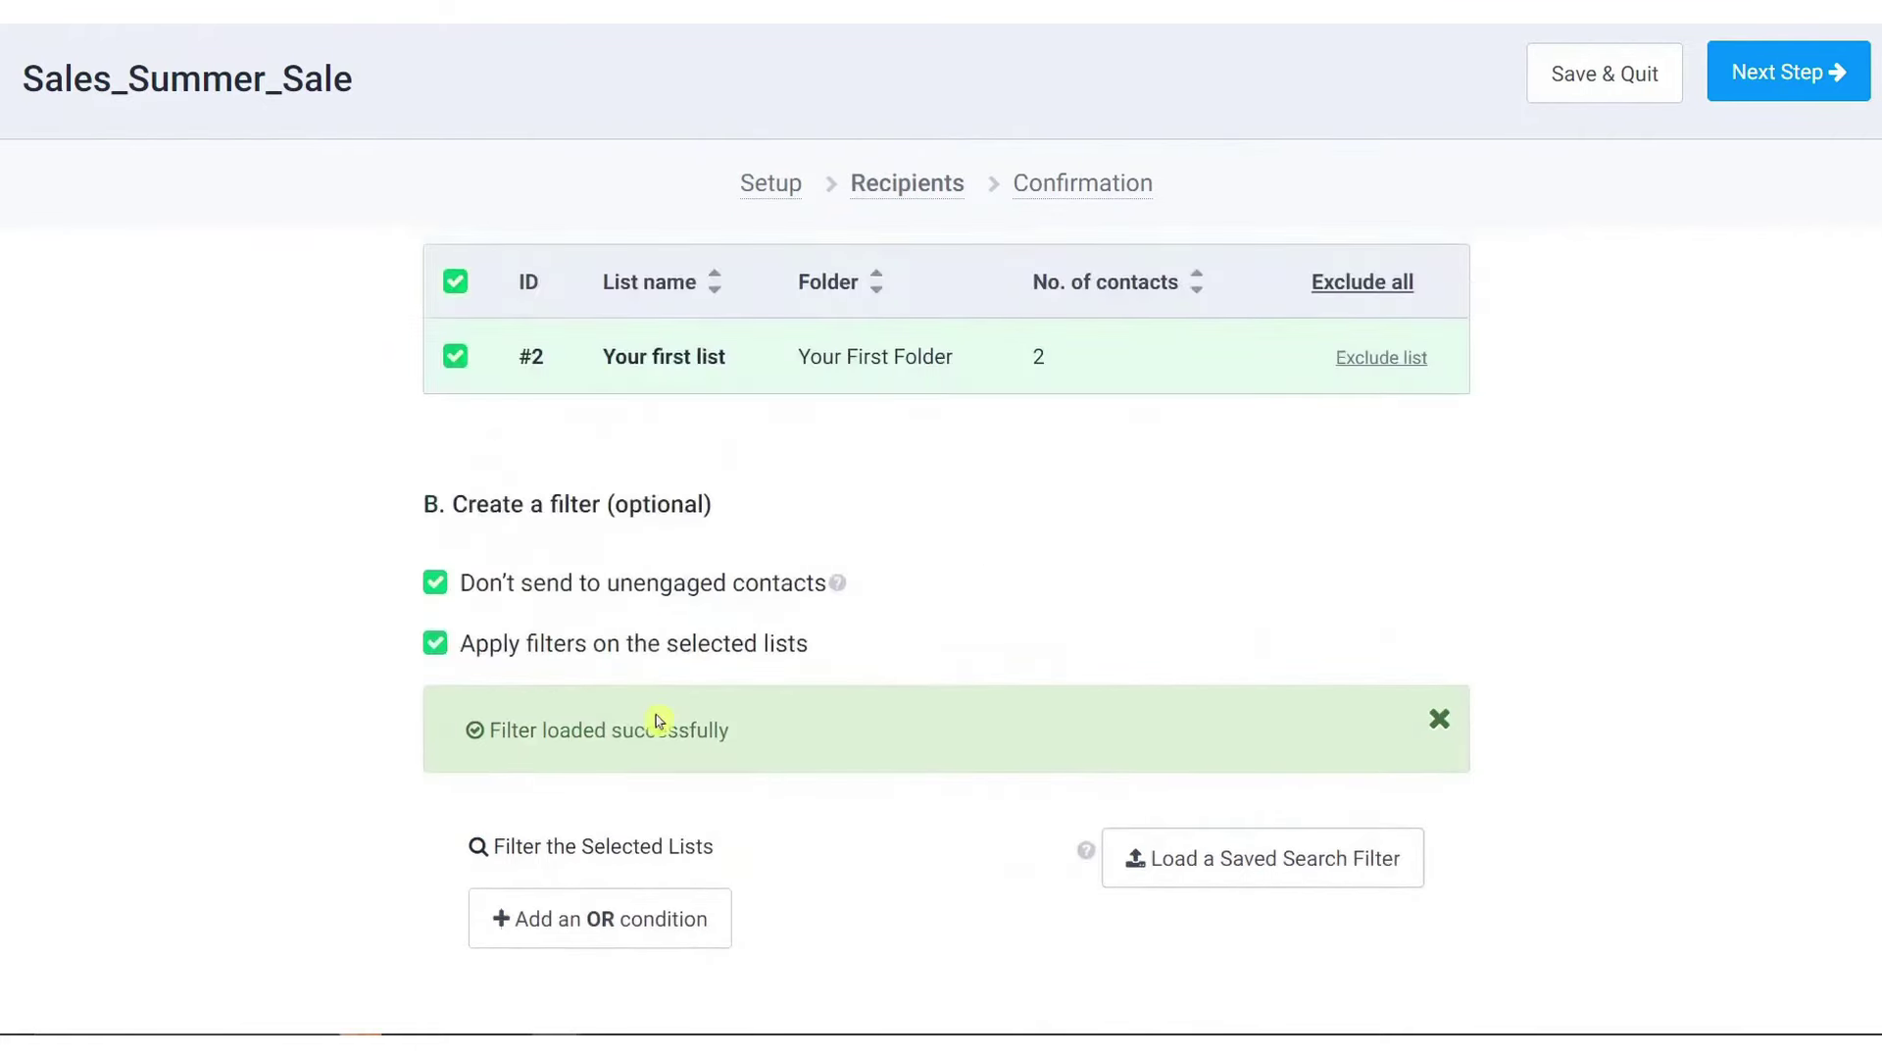
{"action": "scroll", "coordinate": [705, 677], "scroll_direction": "down", "scroll_amount": 2}
{"action": "scroll", "coordinate": [890, 671], "scroll_direction": "down", "scroll_amount": 2}
{"action": "left_click", "coordinate": [890, 670]}
{"action": "scroll", "coordinate": [656, 650], "scroll_direction": "up", "scroll_amount": 5}
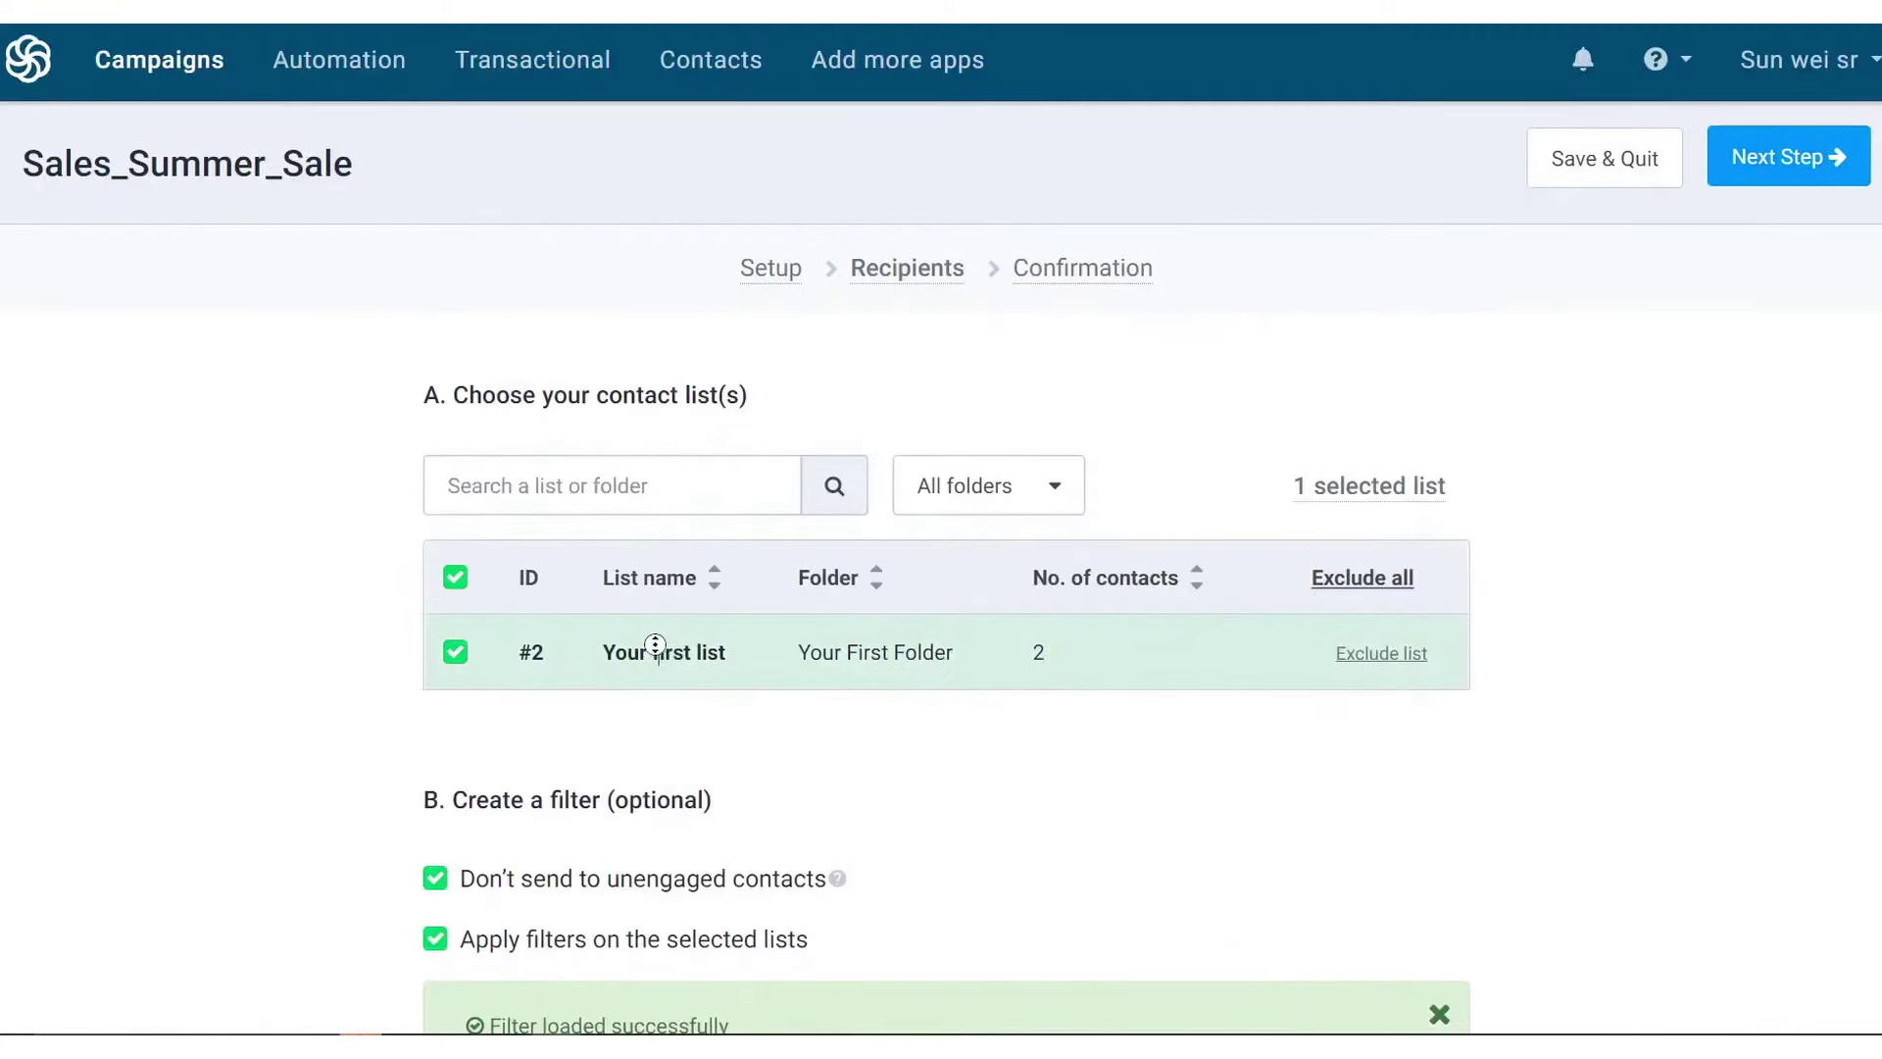
{"action": "left_click", "coordinate": [1354, 655]}
Add a contact with email, last and first names and Slovak mobile number to Your first list.
{"action": "left_click", "coordinate": [1529, 162]}
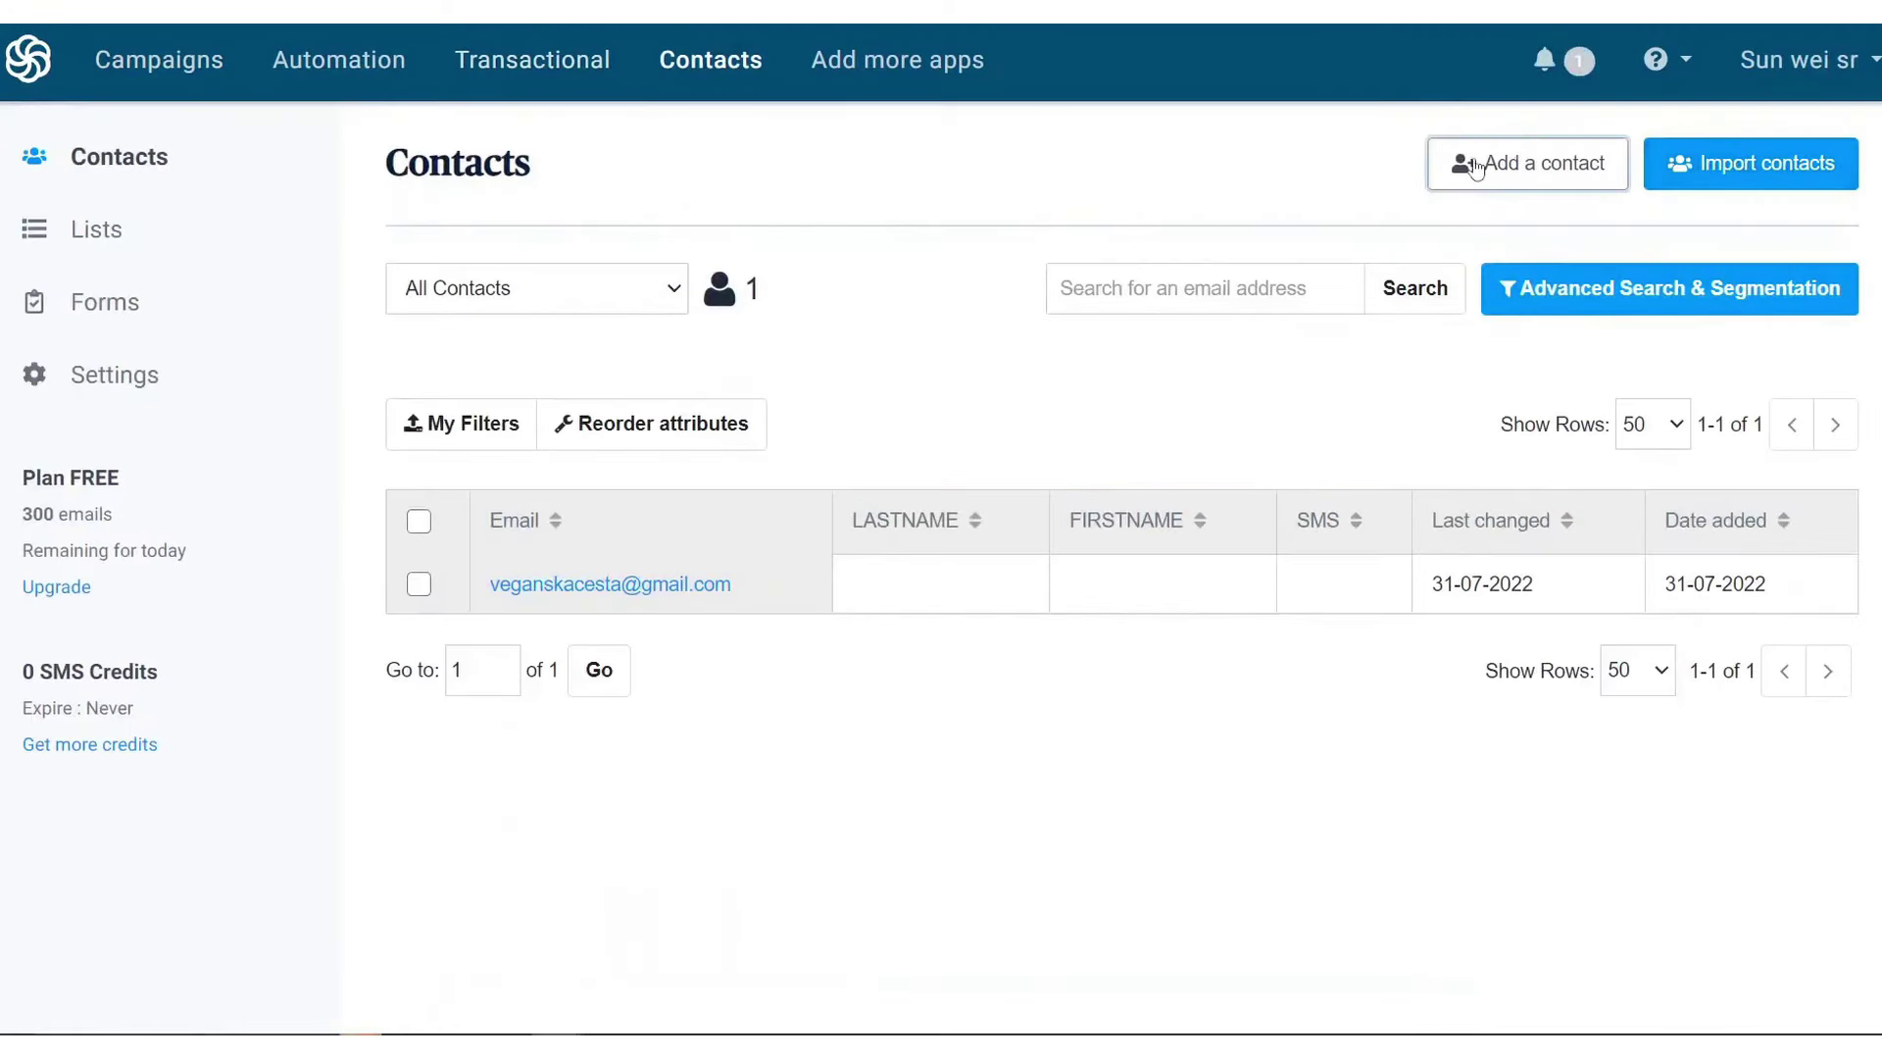
{"action": "key", "text": "Tab"}
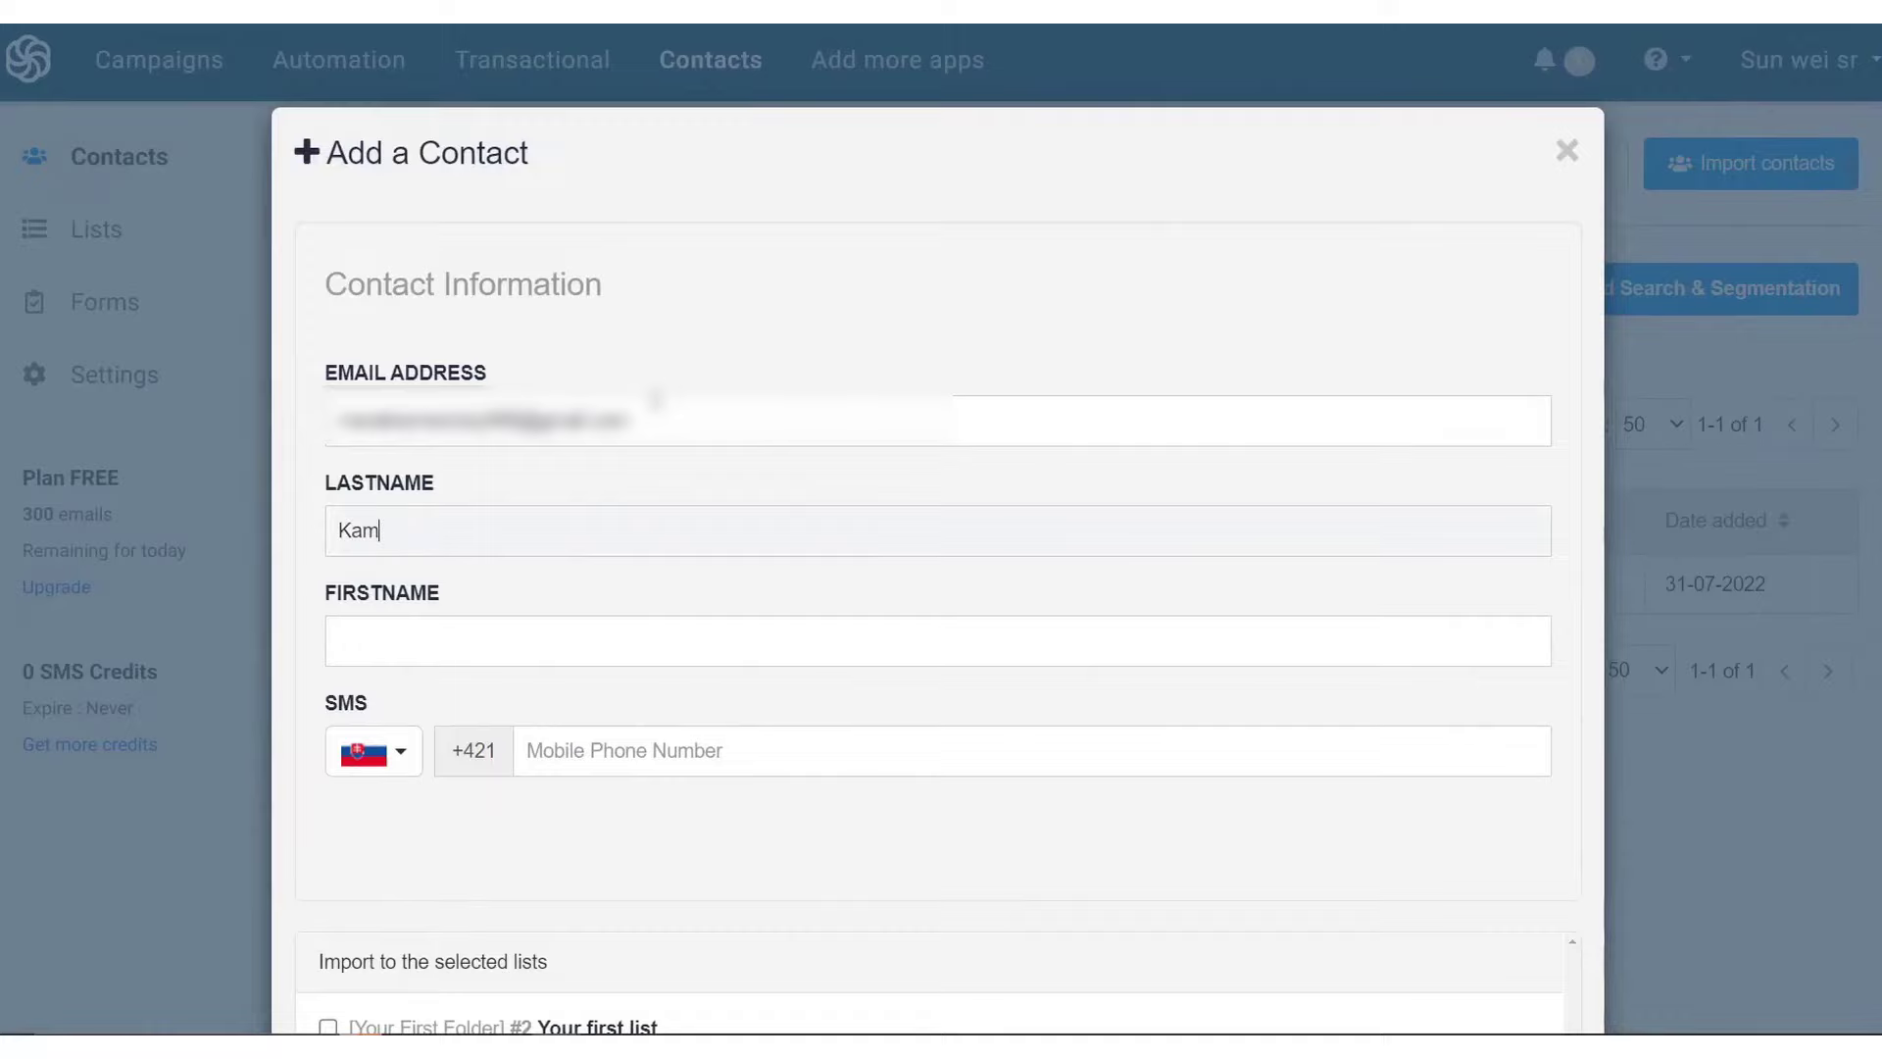
{"action": "key", "text": "Tab"}
{"action": "key", "text": "Tab"}
{"action": "scroll", "coordinate": [1049, 789], "scroll_direction": "down", "scroll_amount": 3}
{"action": "left_click", "coordinate": [323, 668]}
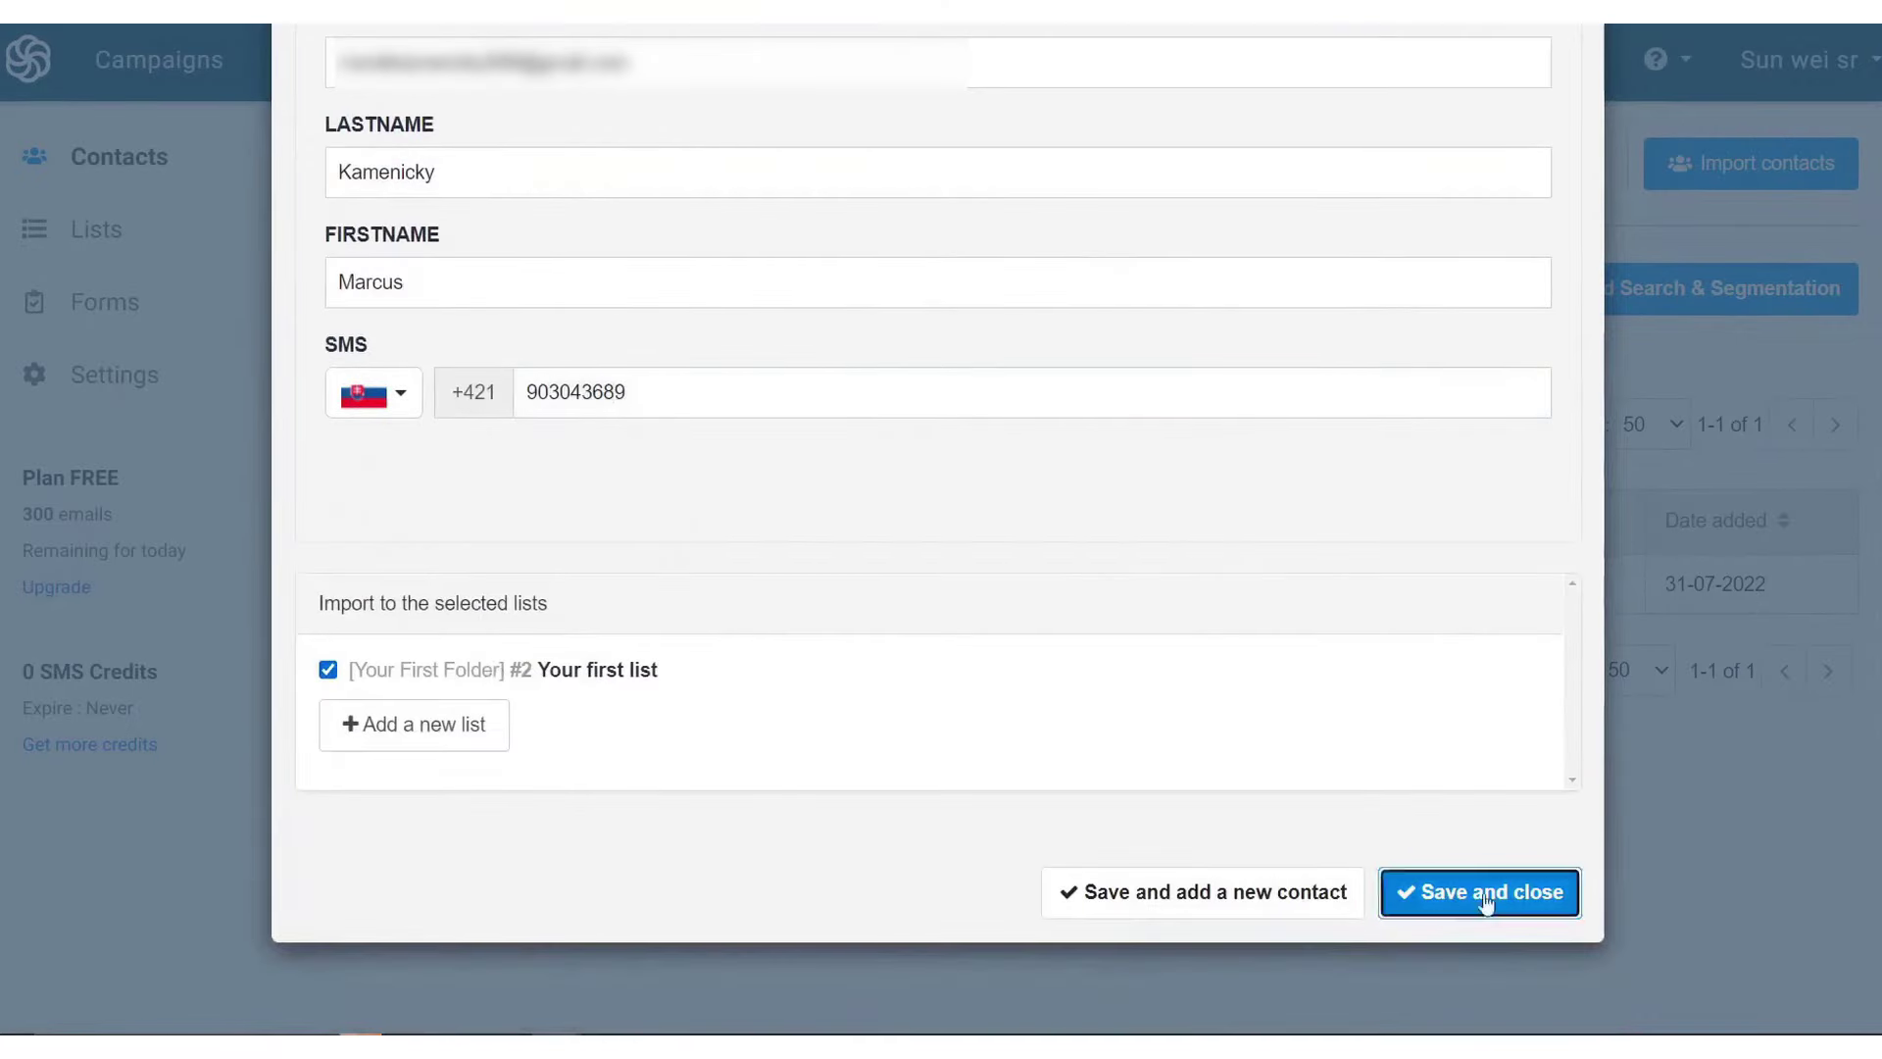
{"action": "left_click", "coordinate": [1480, 893]}
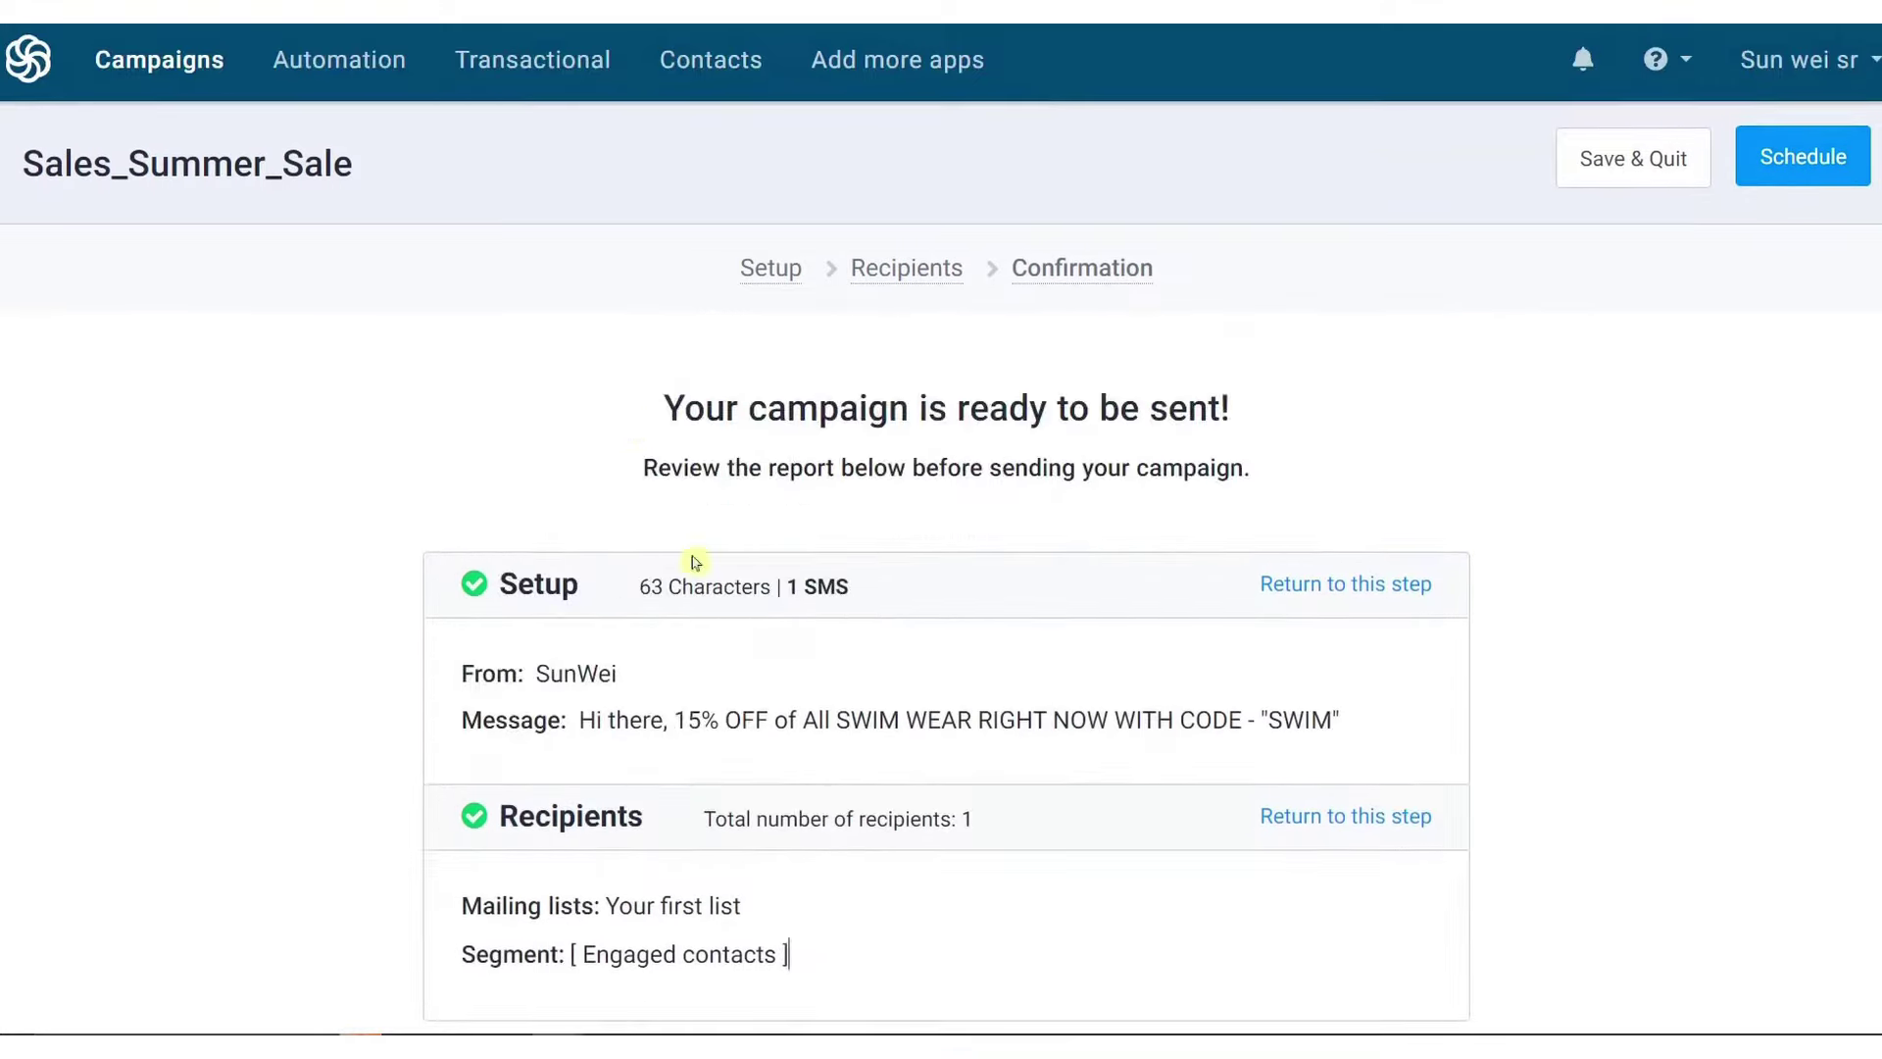
Review the Sales_Summer_Sale campaign summary and SMS message text.
{"action": "left_click_drag", "start_coordinate": [643, 387], "coordinate": [1289, 403]}
{"action": "left_click", "coordinate": [862, 513]}
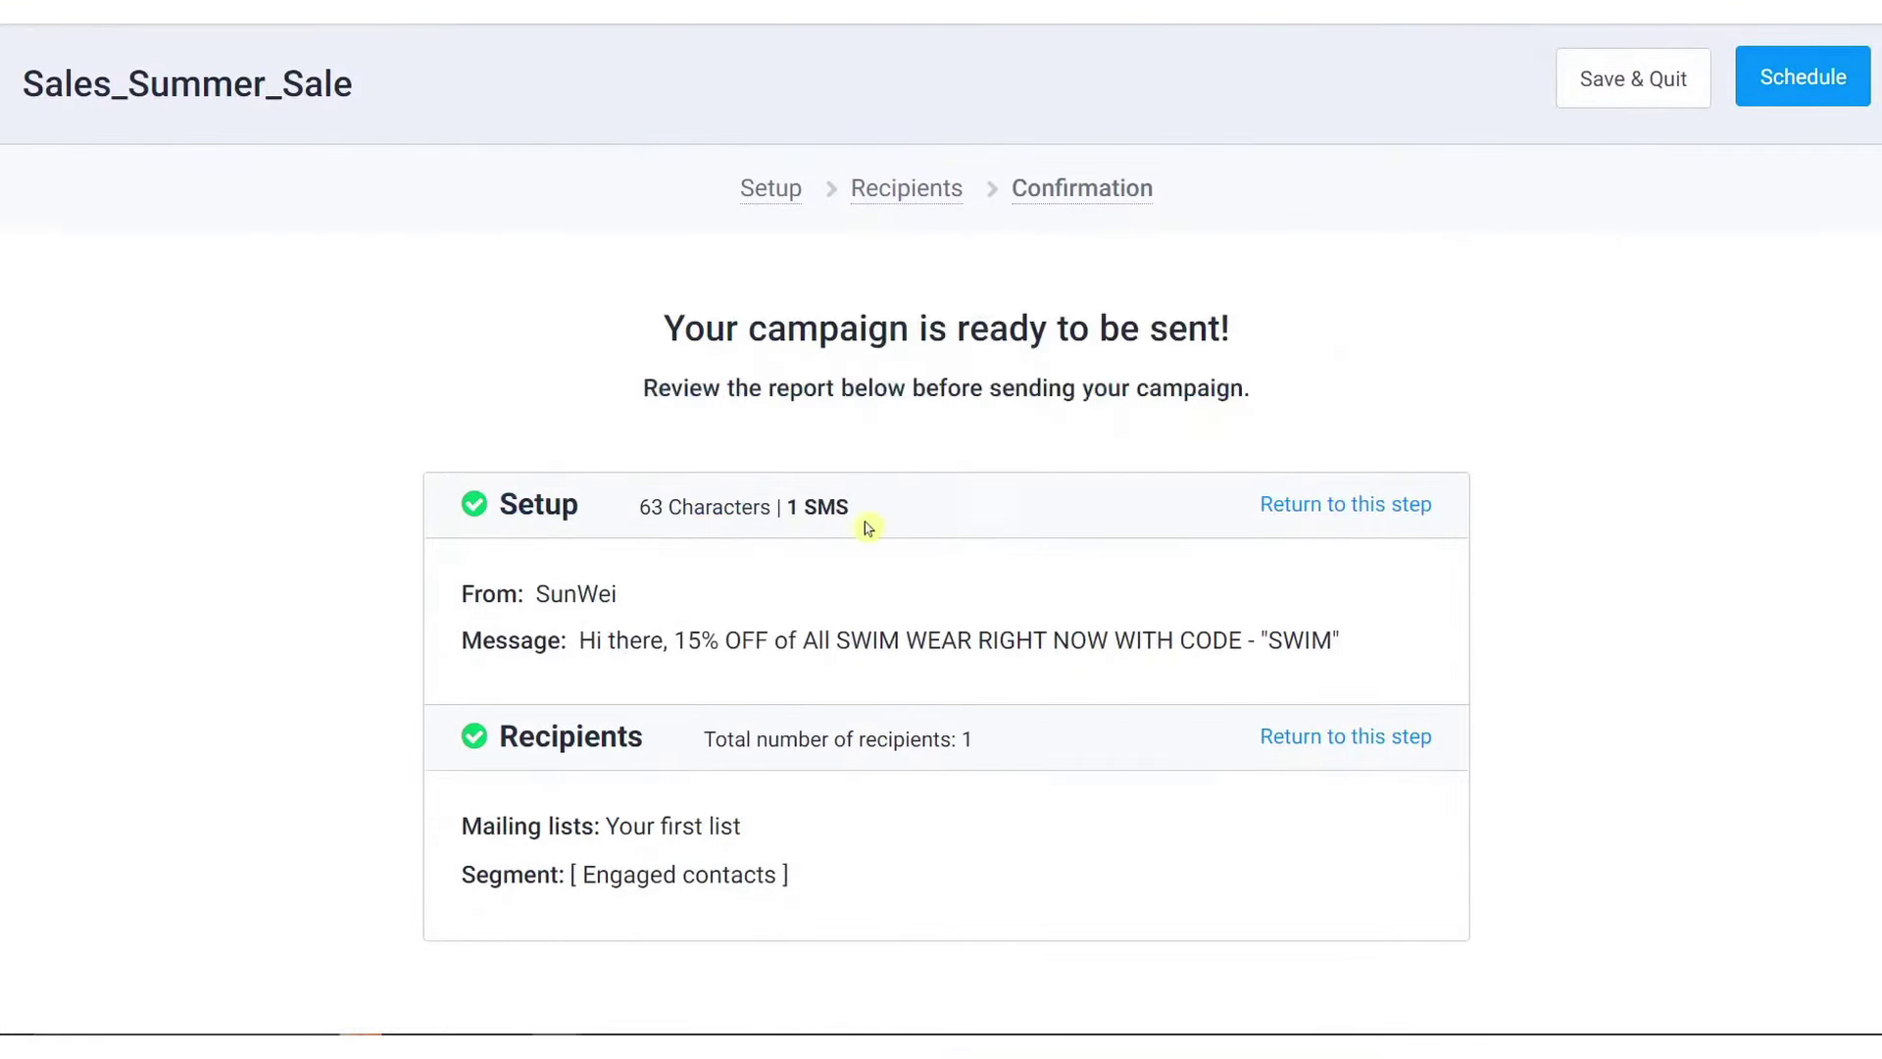
{"action": "left_click_drag", "start_coordinate": [595, 640], "coordinate": [1391, 670]}
{"action": "scroll", "coordinate": [1823, 162], "scroll_direction": "up", "scroll_amount": 1}
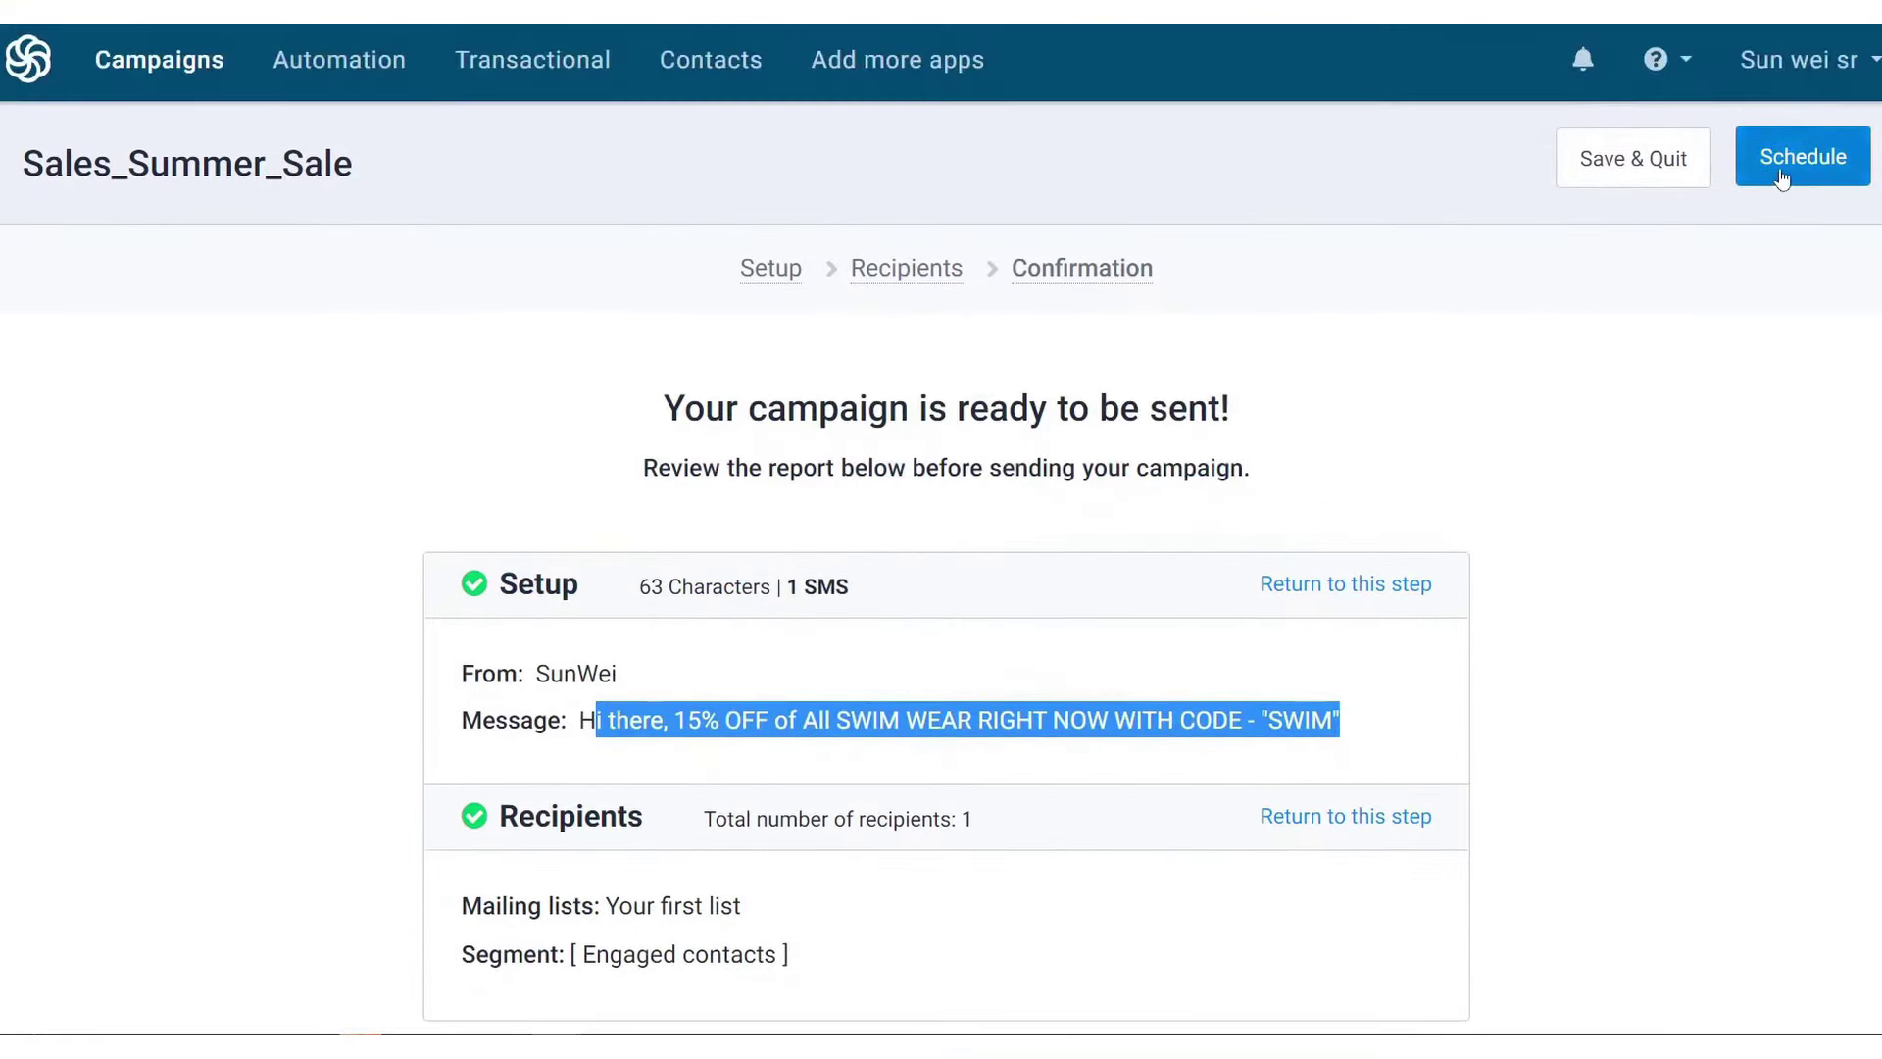
Schedule the campaign for Friday 12-08-2022 at 16:00 and confirm.
{"action": "left_click", "coordinate": [1784, 176]}
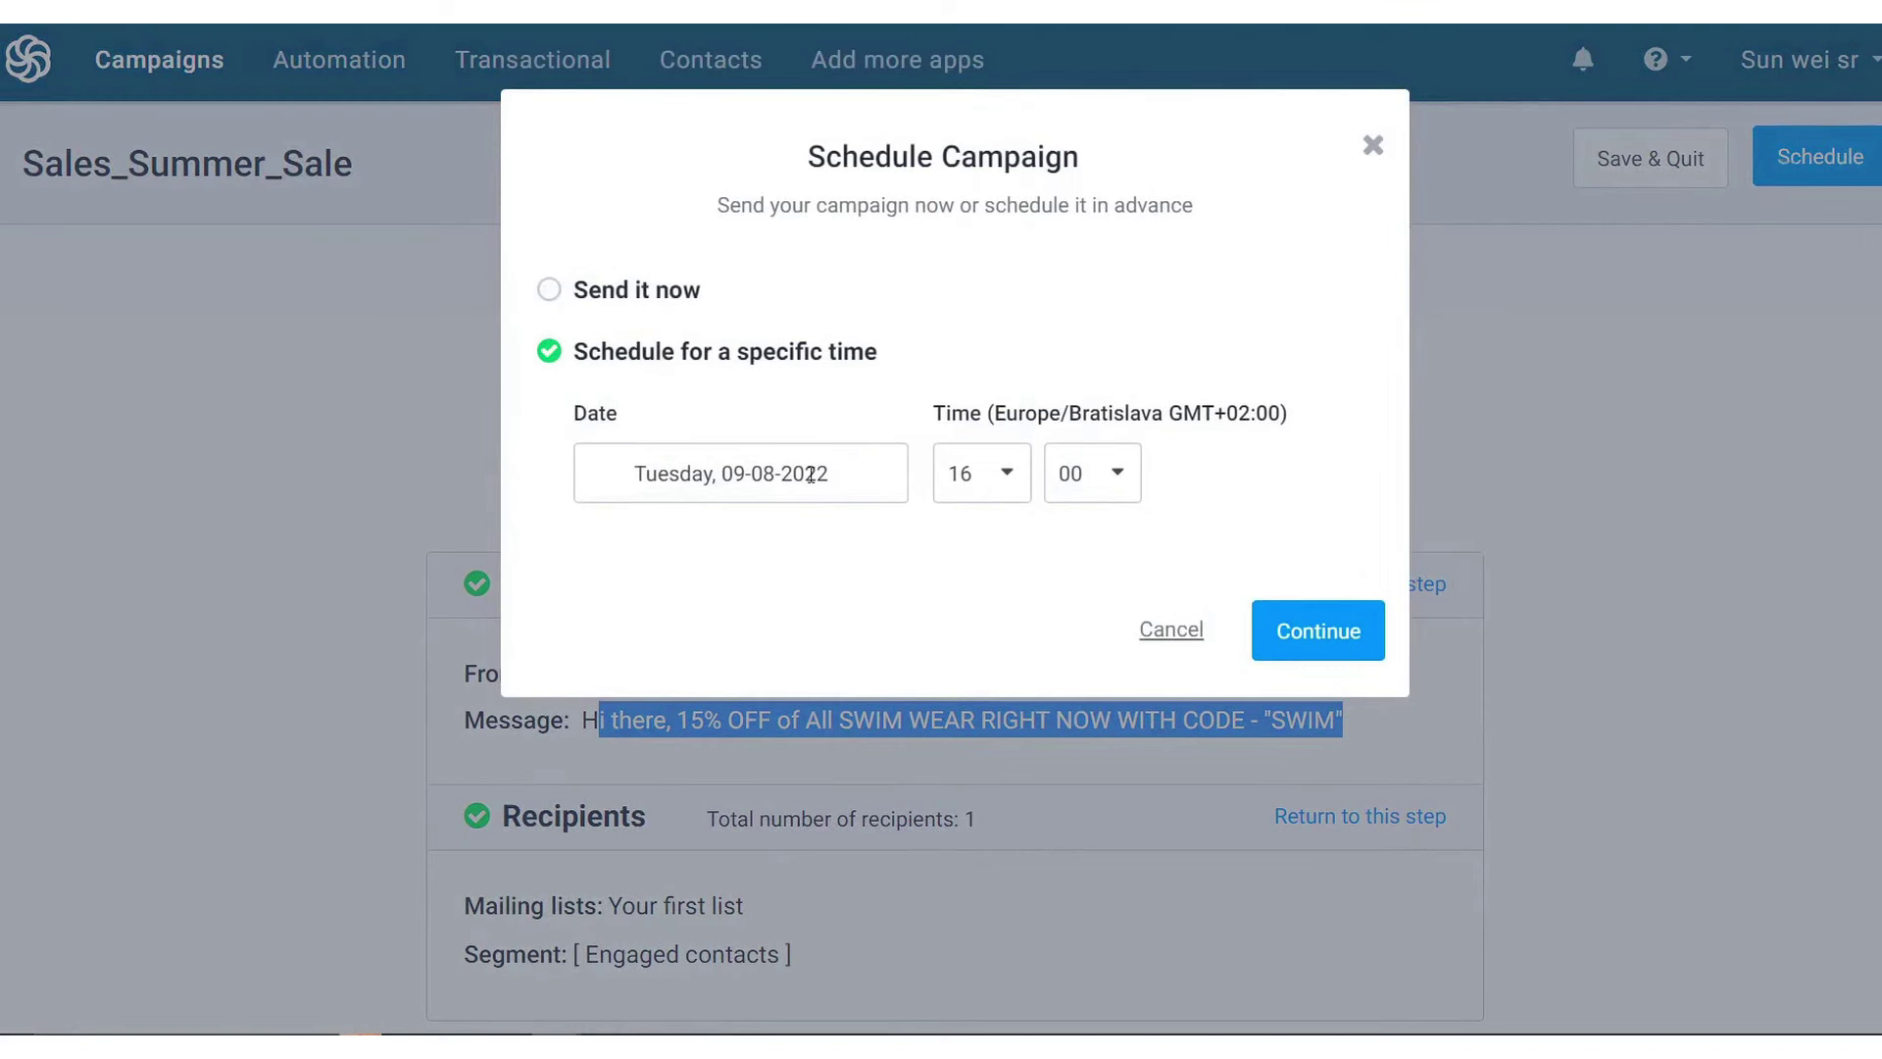
{"action": "left_click", "coordinate": [845, 491]}
{"action": "left_click", "coordinate": [807, 698]}
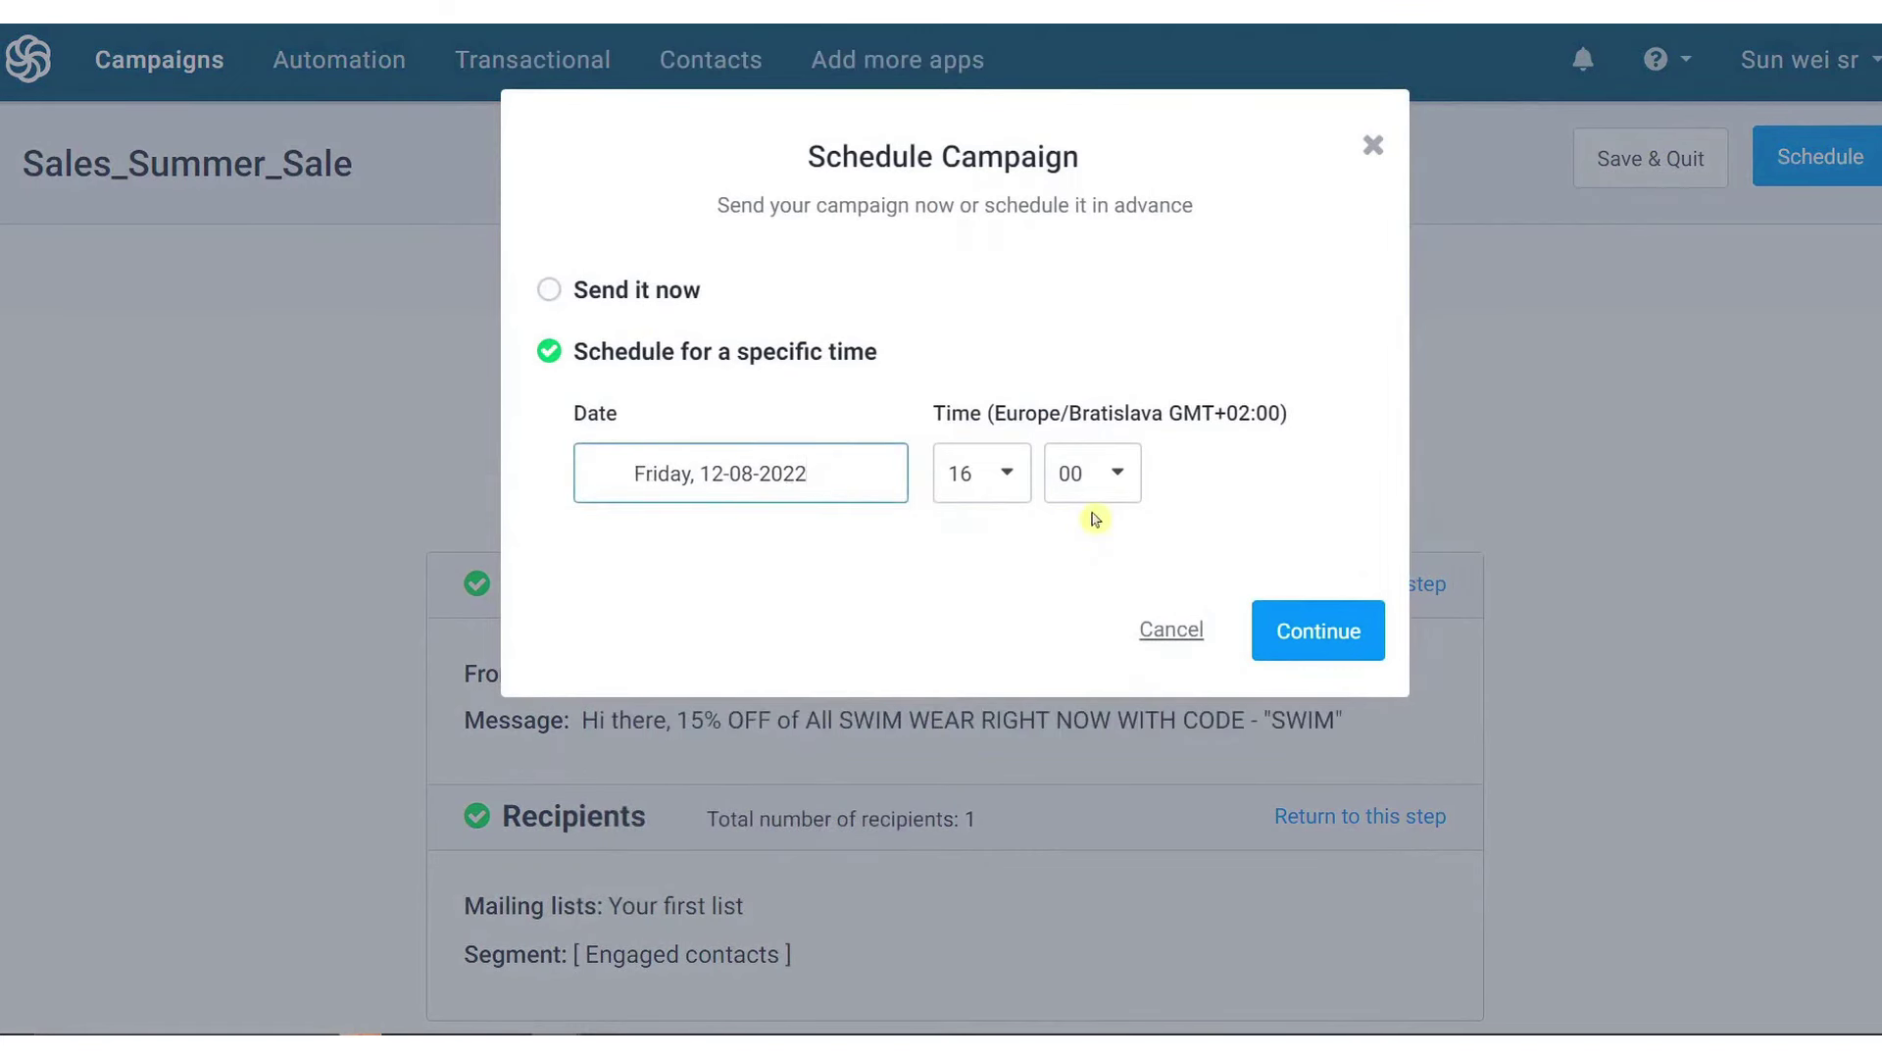
{"action": "left_click", "coordinate": [846, 492]}
{"action": "left_click", "coordinate": [1310, 621]}
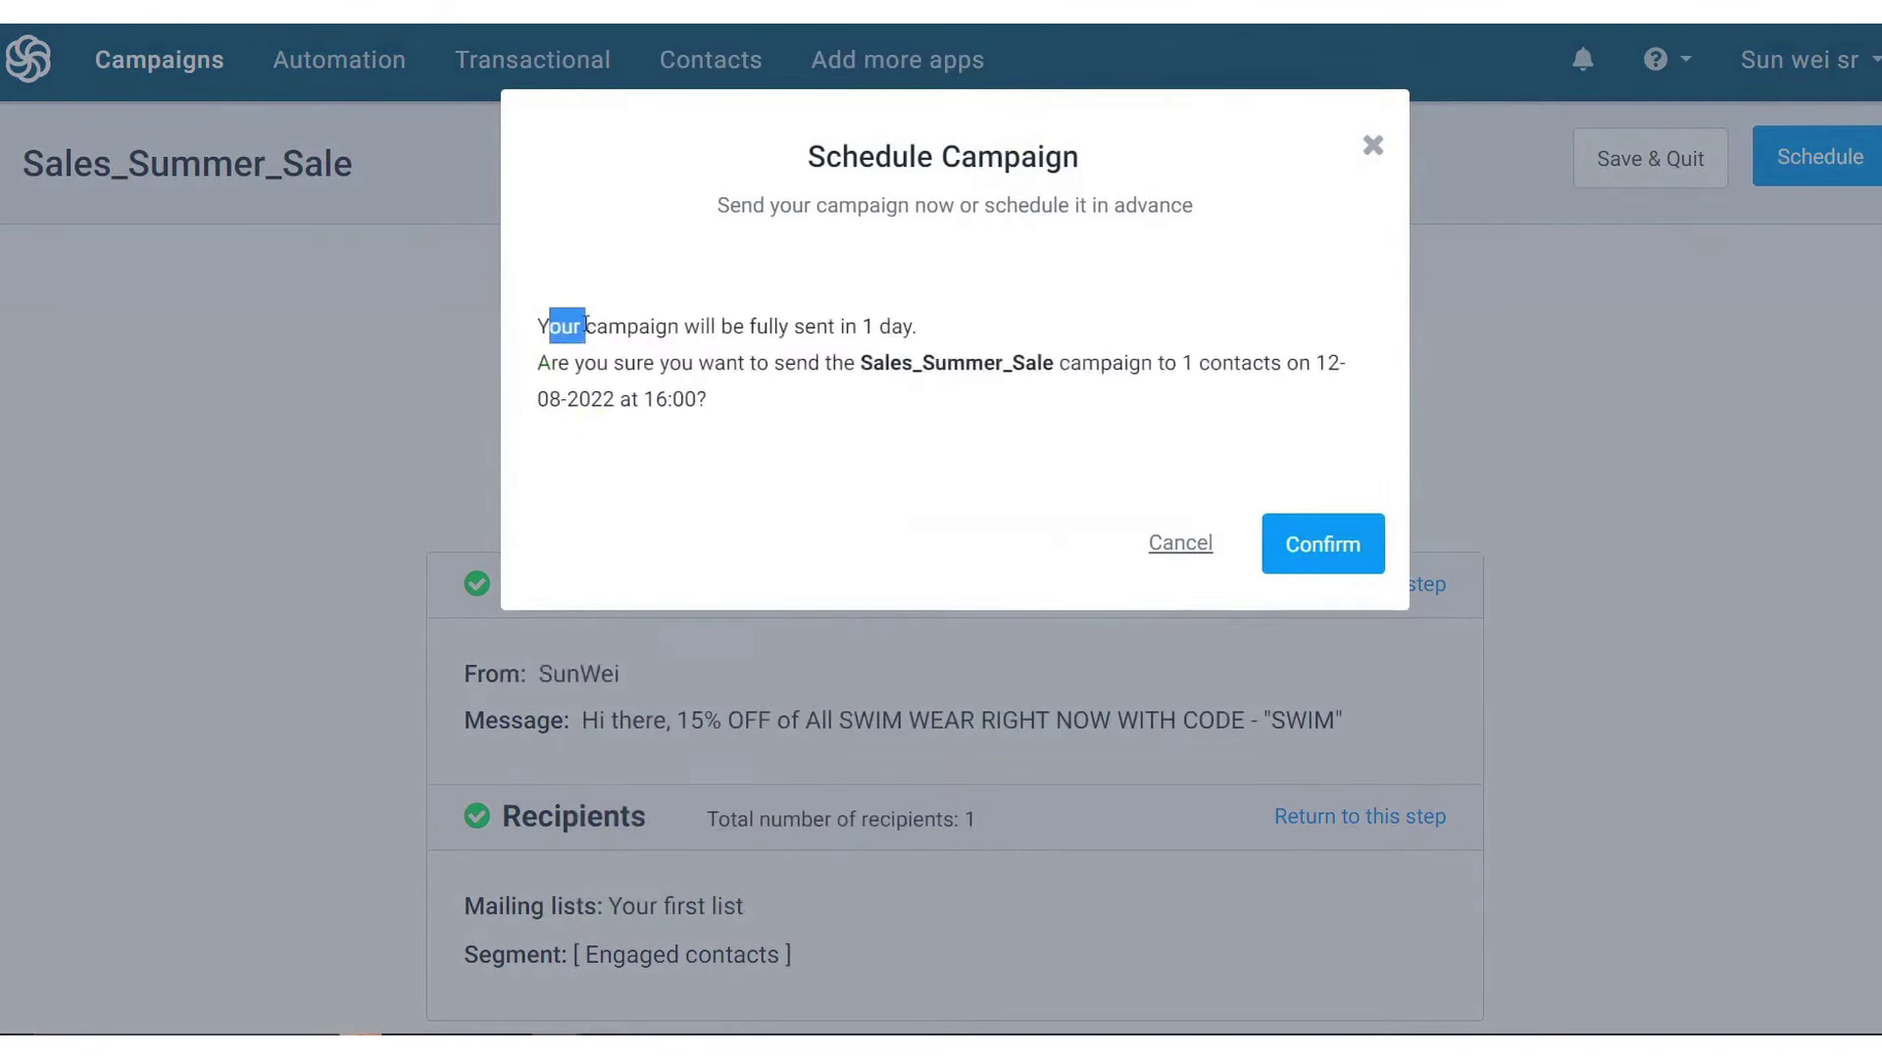
{"action": "left_click_drag", "start_coordinate": [586, 327], "coordinate": [840, 420]}
{"action": "left_click_drag", "start_coordinate": [1064, 362], "coordinate": [1100, 368]}
{"action": "left_click", "coordinate": [1335, 547]}
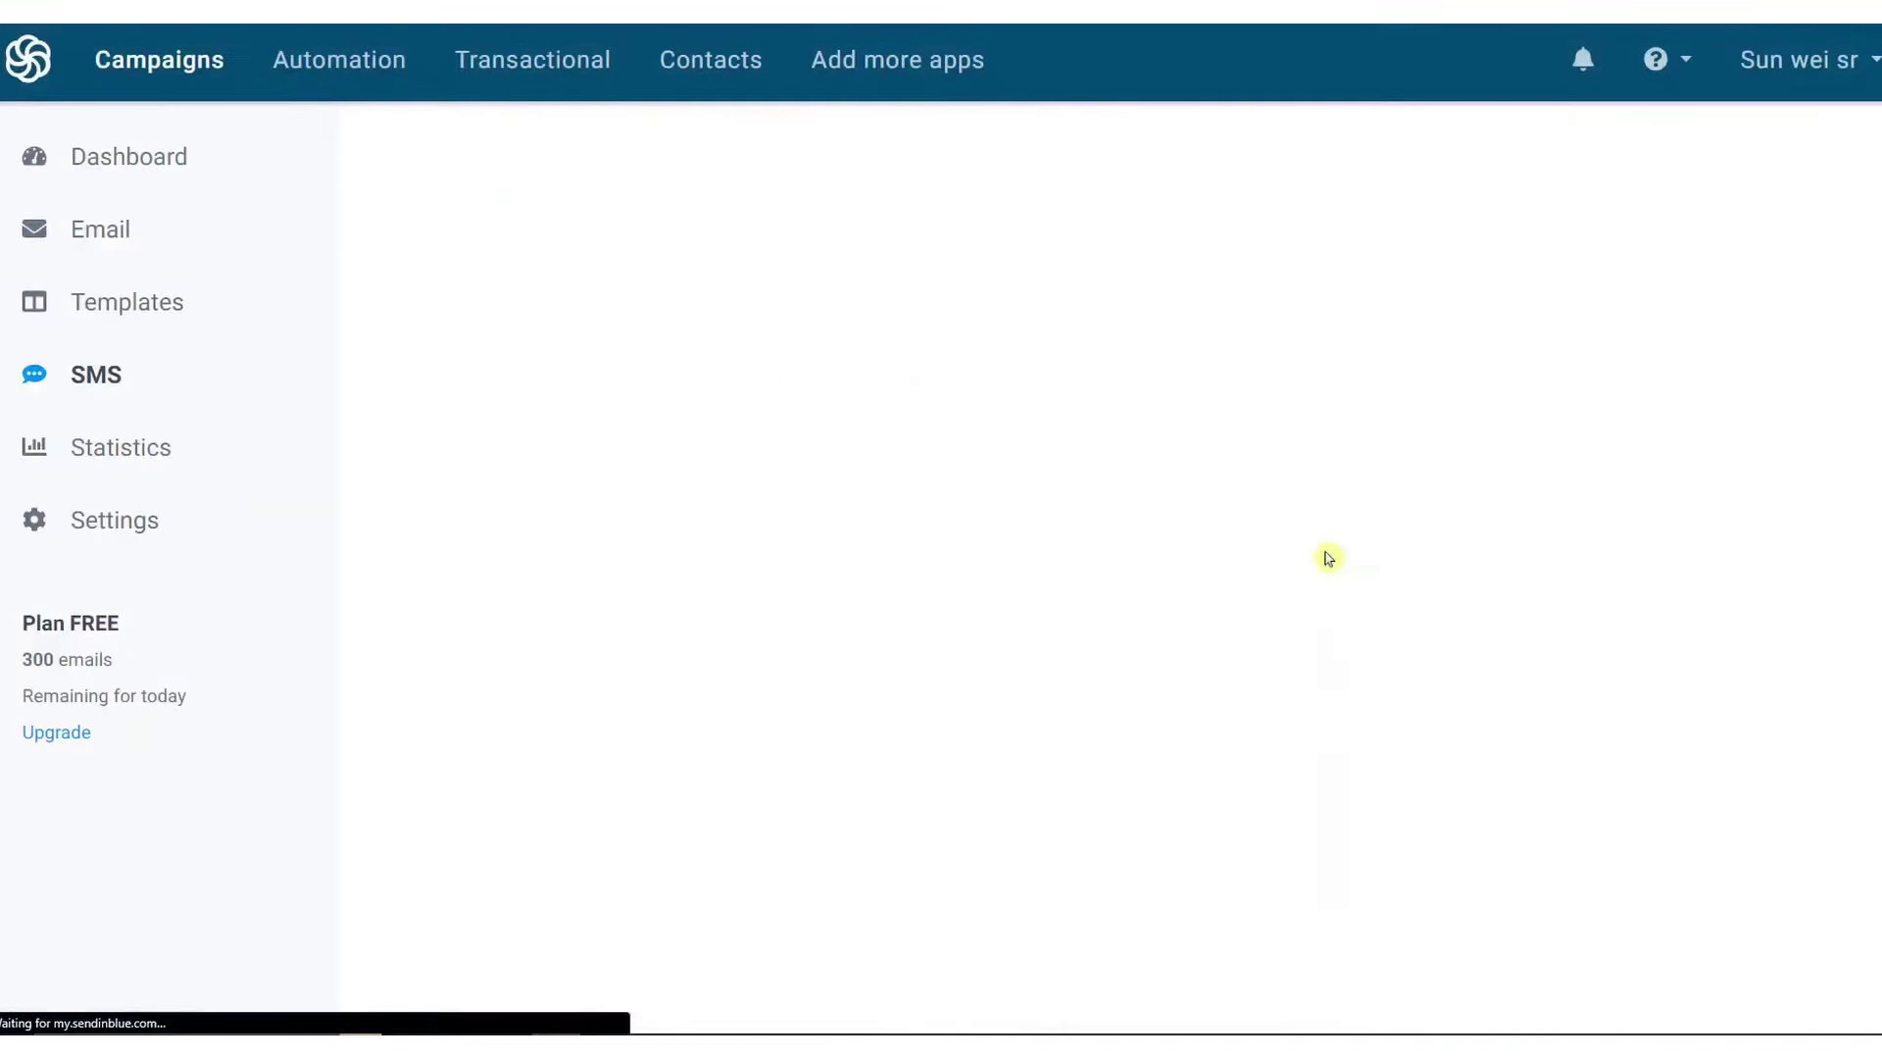
Preview the scheduled campaign's SMS message, backing out of a first suspend prompt.
{"action": "left_click", "coordinate": [733, 762]}
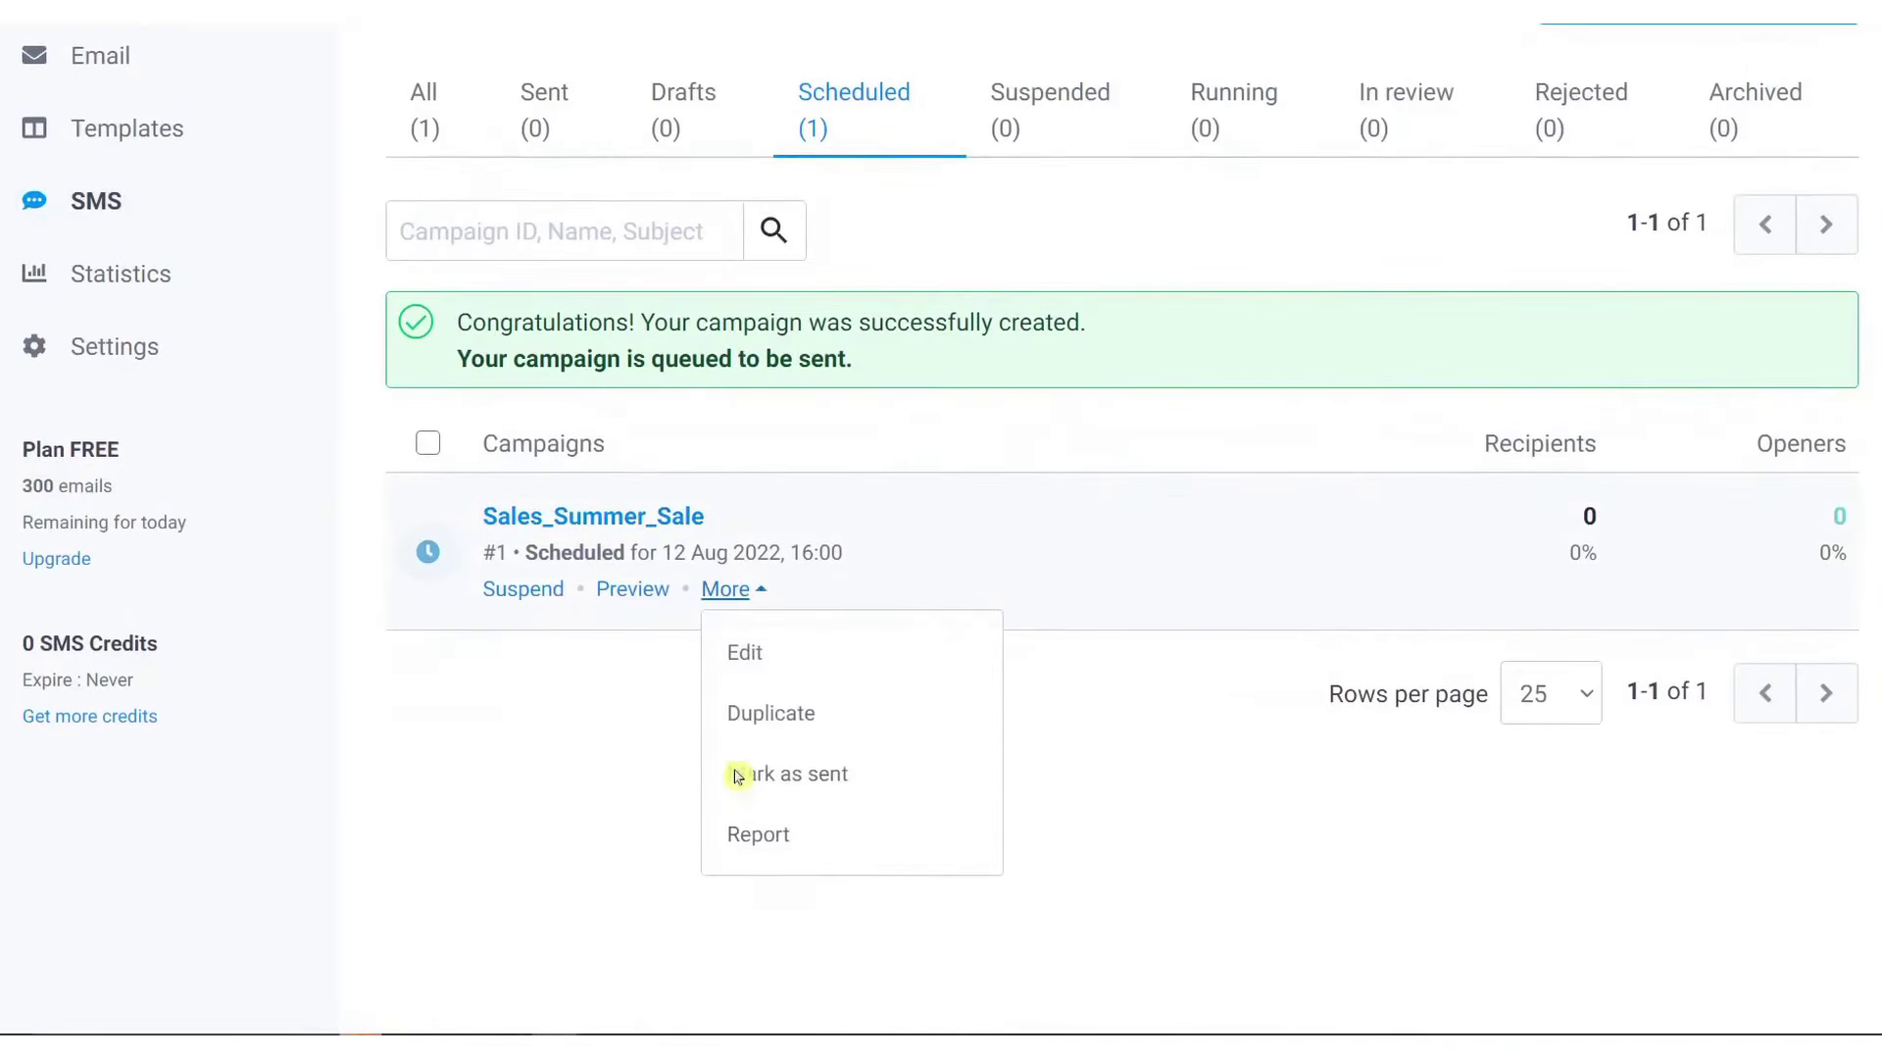
{"action": "left_click", "coordinate": [555, 609]}
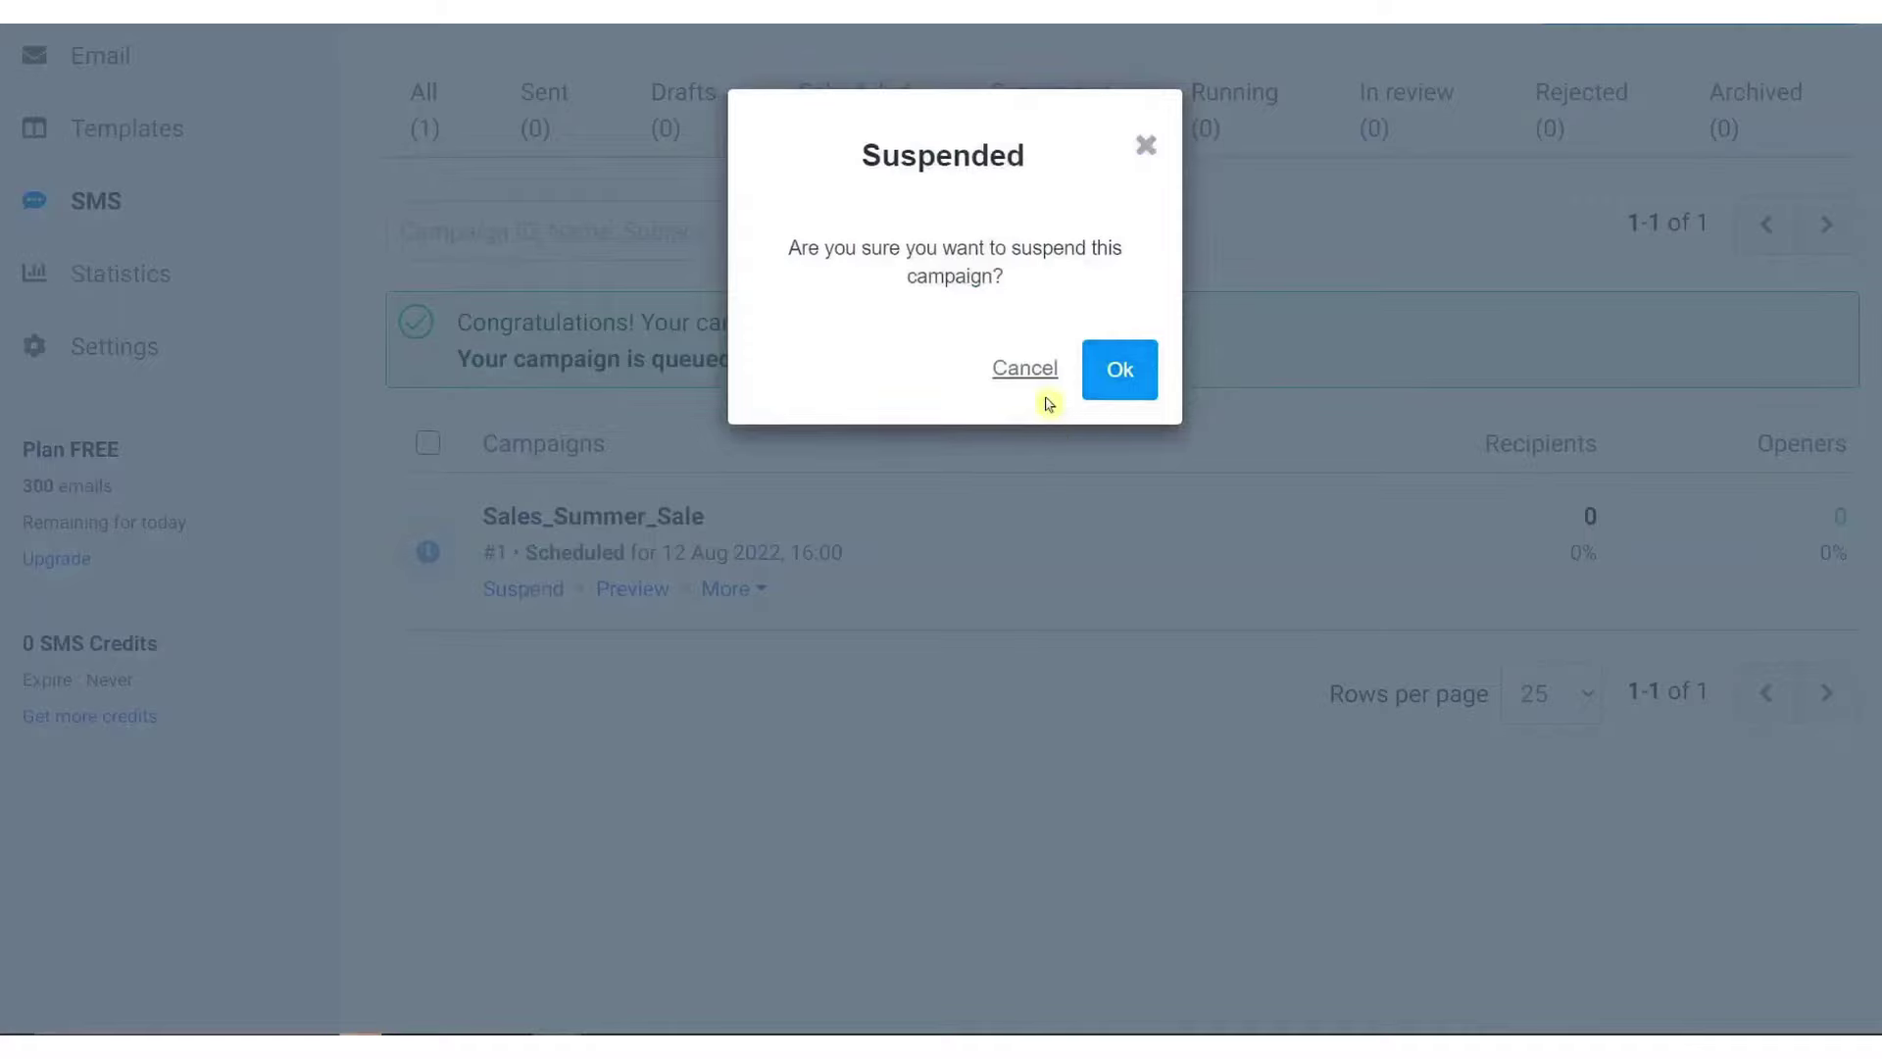
{"action": "left_click", "coordinate": [1025, 370]}
{"action": "left_click", "coordinate": [632, 588]}
{"action": "left_click_drag", "start_coordinate": [569, 272], "coordinate": [1134, 383]}
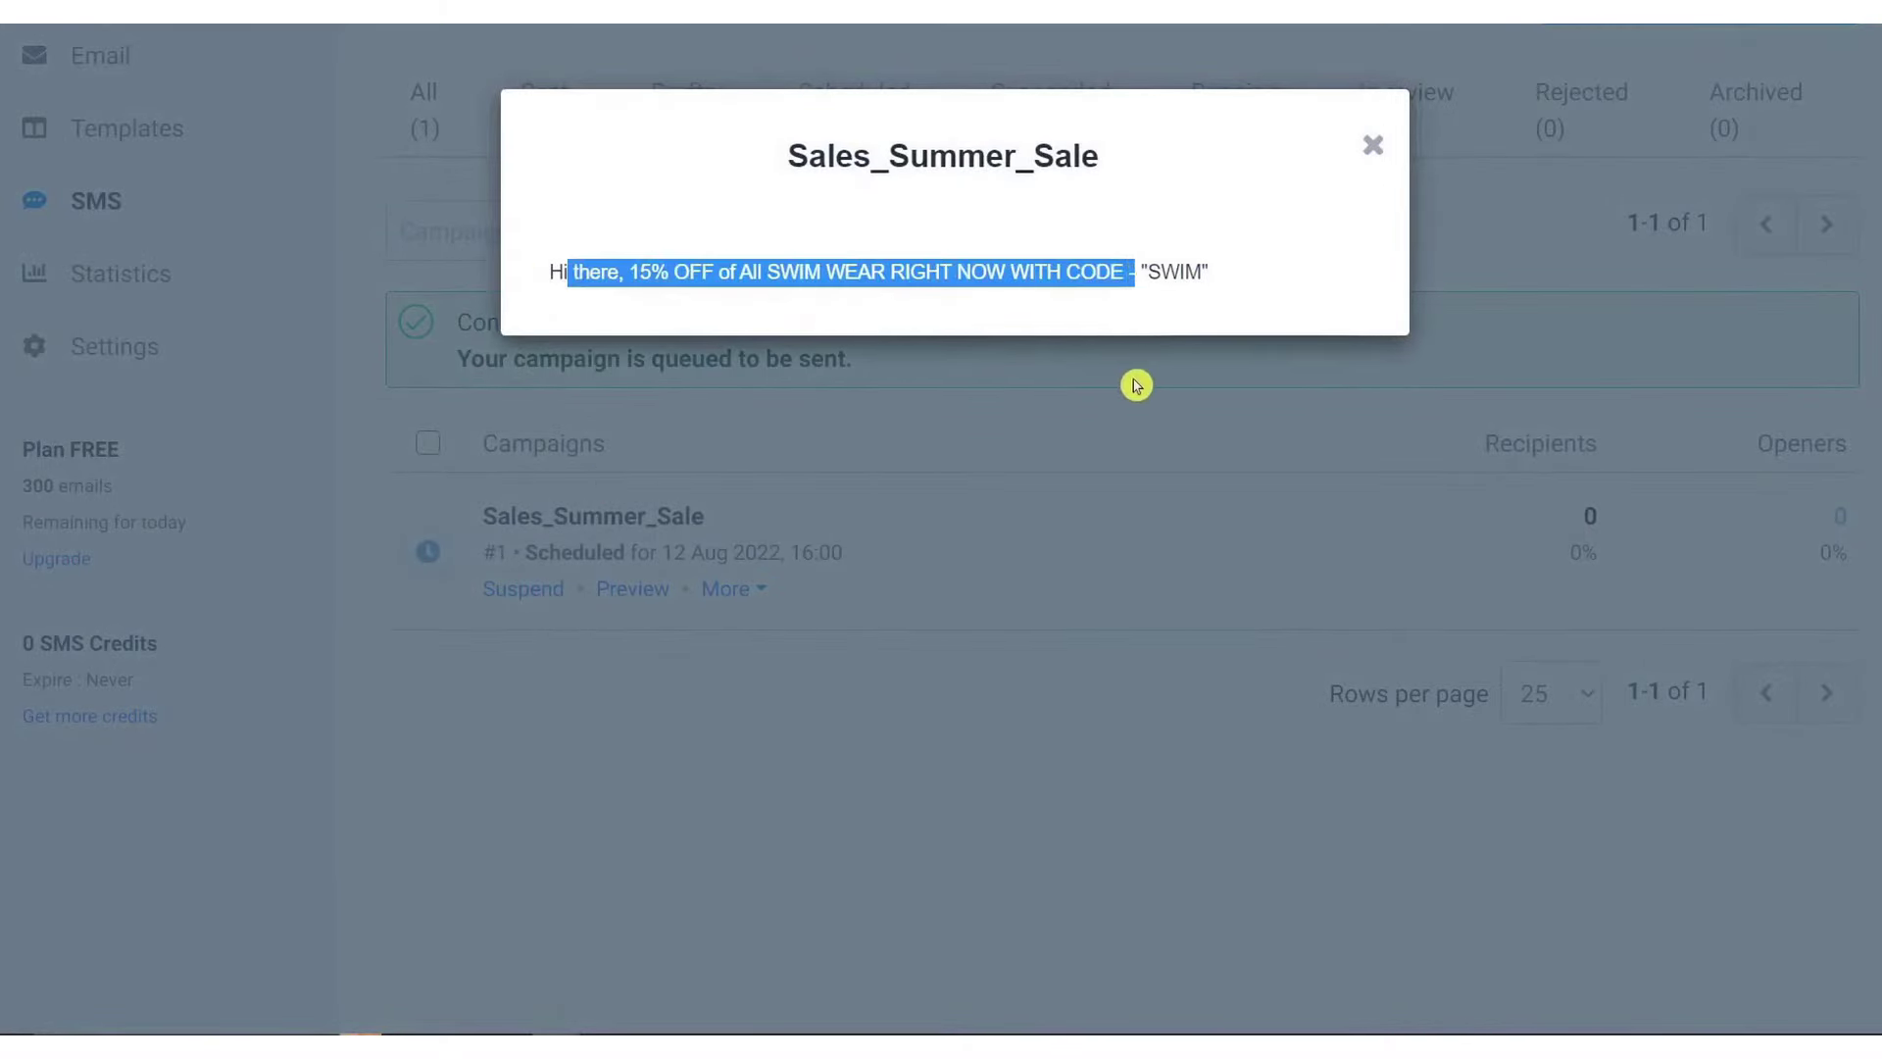
{"action": "left_click", "coordinate": [1075, 467]}
{"action": "left_click", "coordinate": [1372, 146]}
Suspend the scheduled Sales_Summer_Sale campaign and return to all SMS campaigns.
{"action": "left_click", "coordinate": [523, 591]}
{"action": "left_click", "coordinate": [1122, 309]}
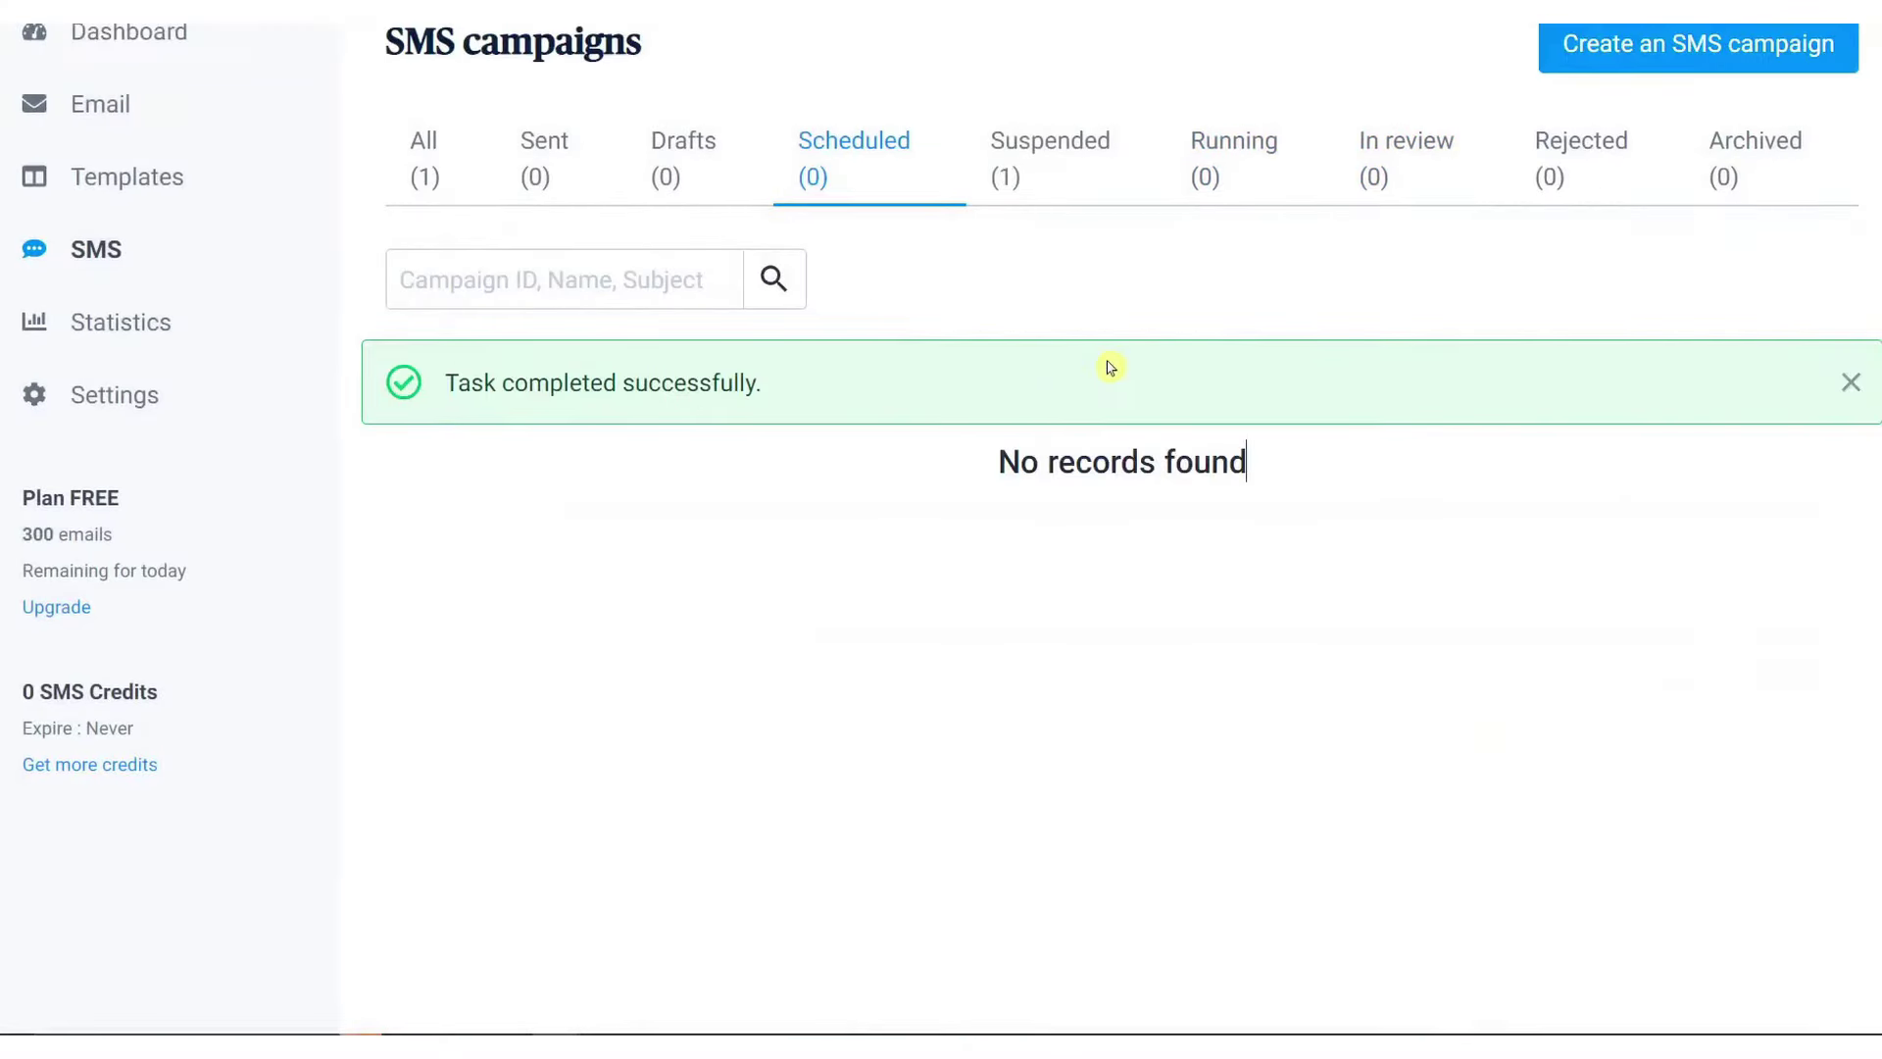
{"action": "left_click", "coordinate": [190, 380]}
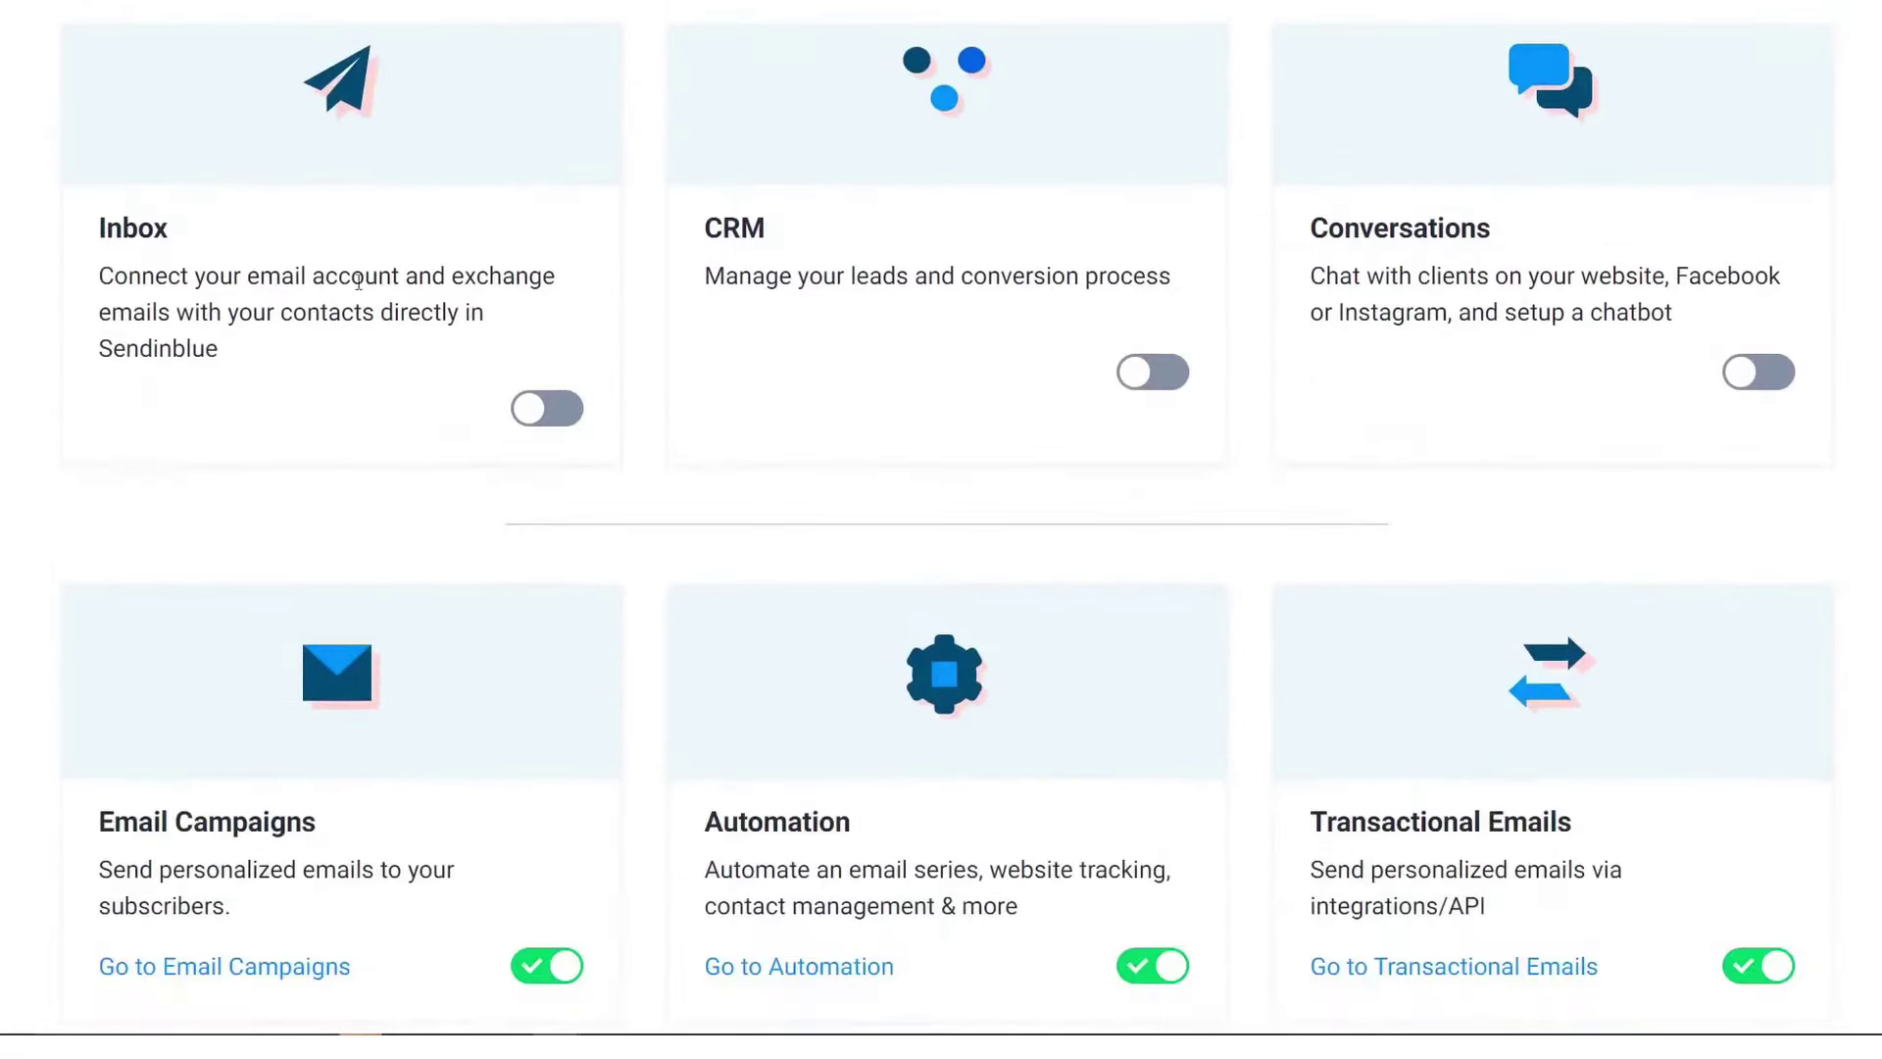
{"action": "scroll", "coordinate": [656, 524], "scroll_direction": "down", "scroll_amount": 4}
{"action": "scroll", "coordinate": [632, 80], "scroll_direction": "up", "scroll_amount": 15}
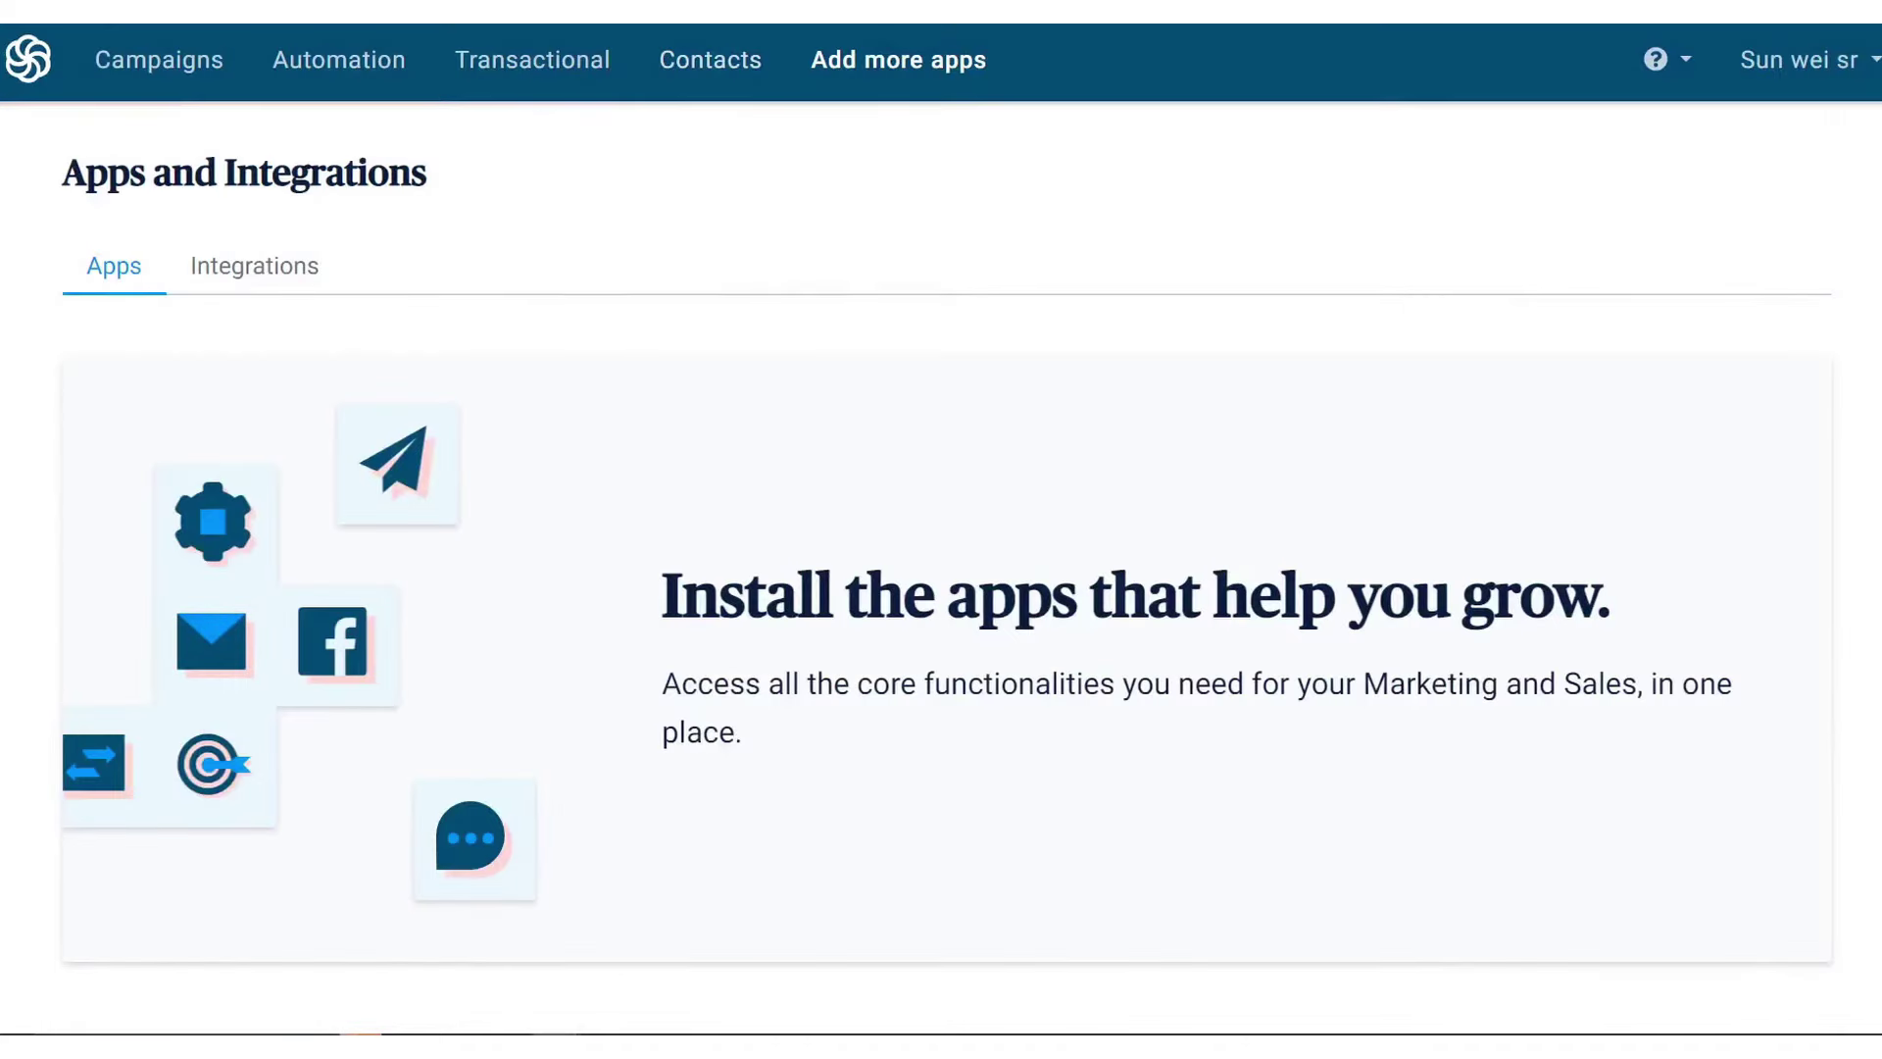